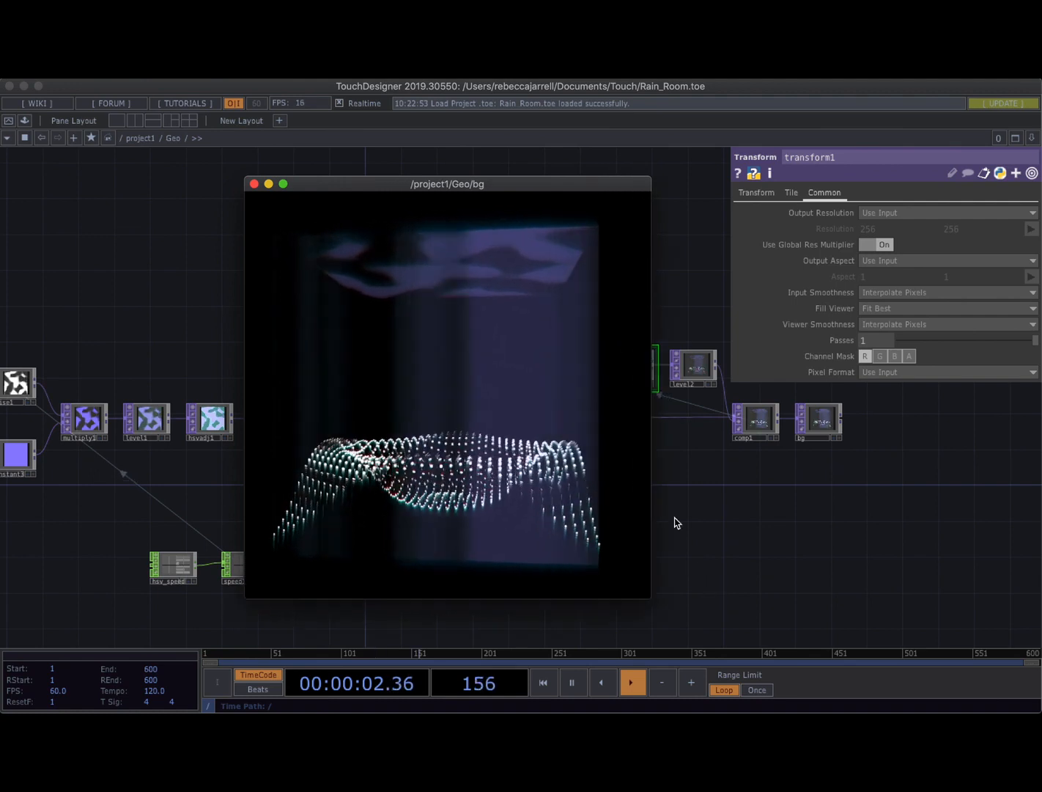
# Preview the finished animation in the bg viewer window, moving it clear of the network, and close the viewer.
pyautogui.moveTo(484, 186); pyautogui.dragTo(509, 126)
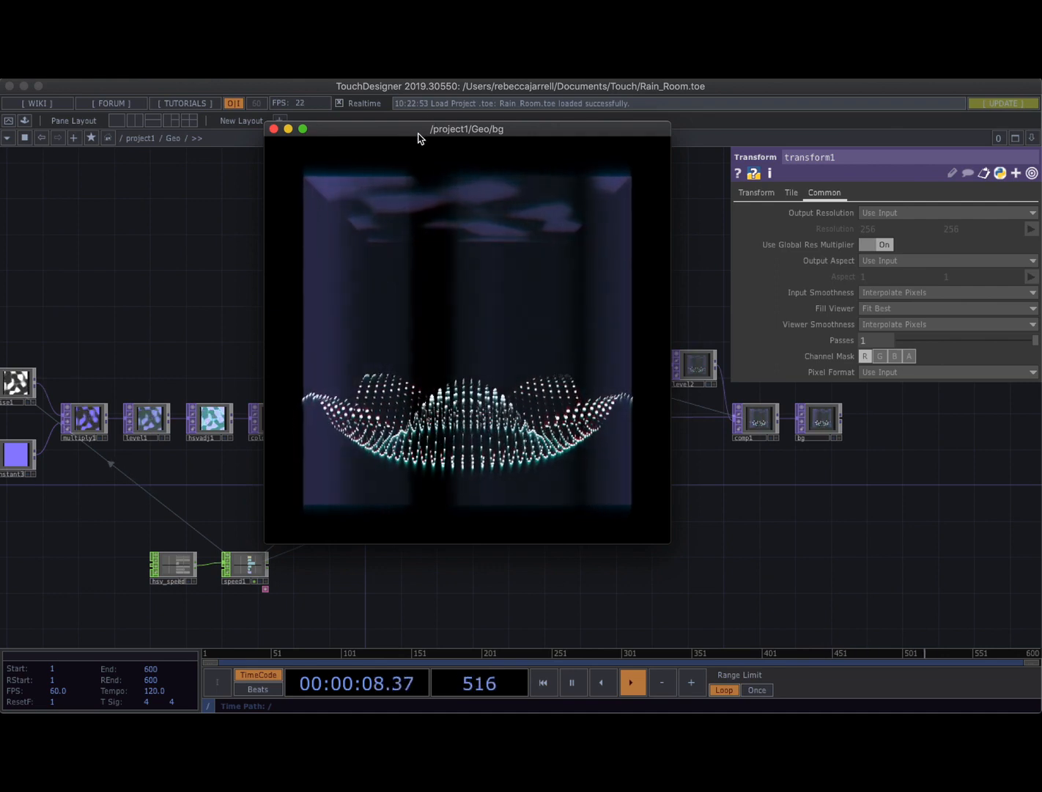
pyautogui.moveTo(418, 135); pyautogui.dragTo(447, 129)
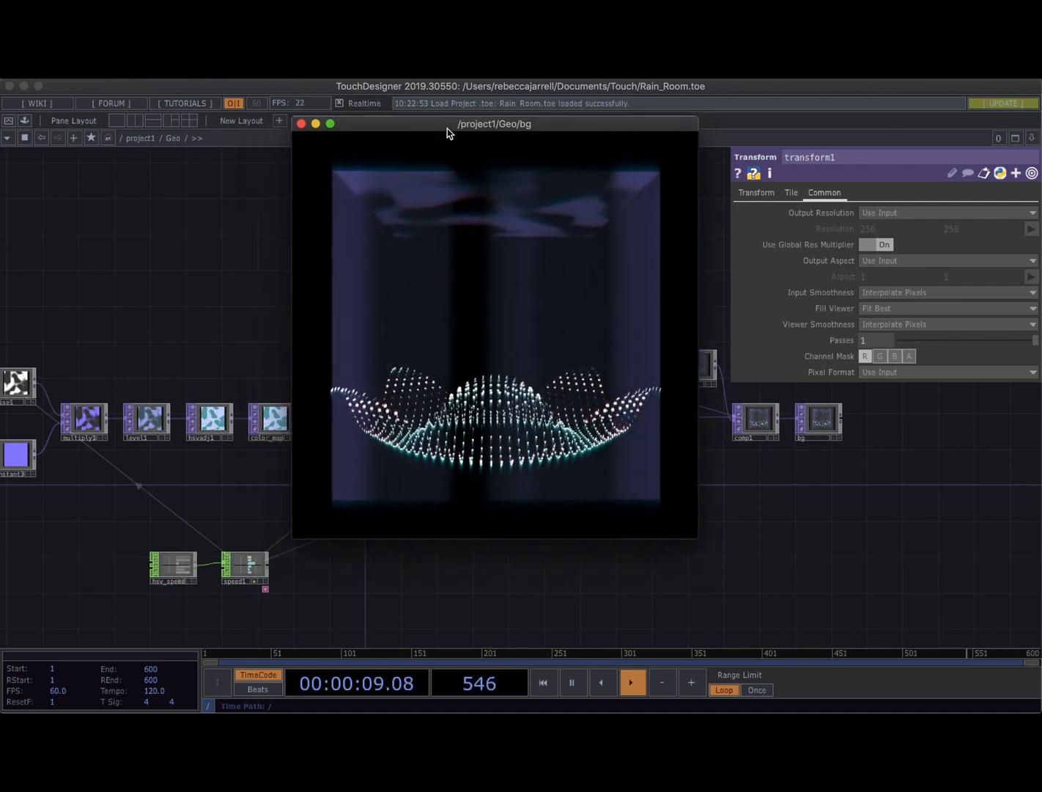
pyautogui.click(305, 123)
# Examine the finished network, from the noise and color_map chain through geo1 and render1 to the feedback loop and bg output.
pyautogui.moveTo(254, 308); pyautogui.dragTo(318, 285)
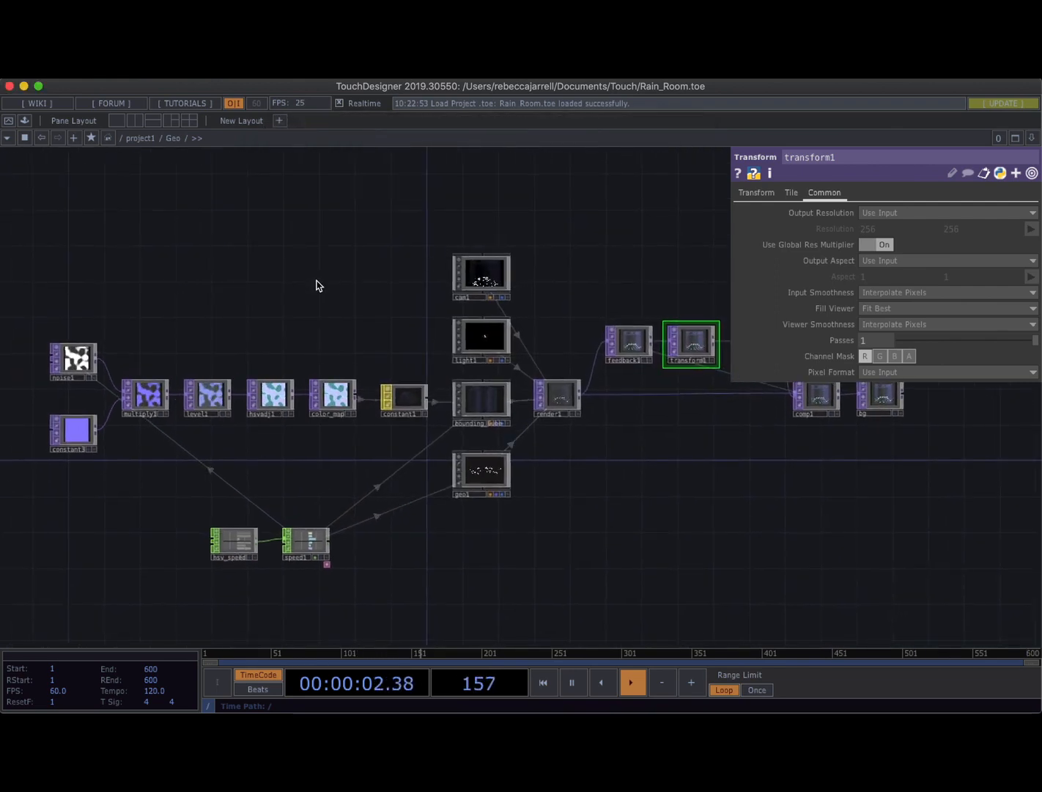
pyautogui.scroll(5, 383, 335)
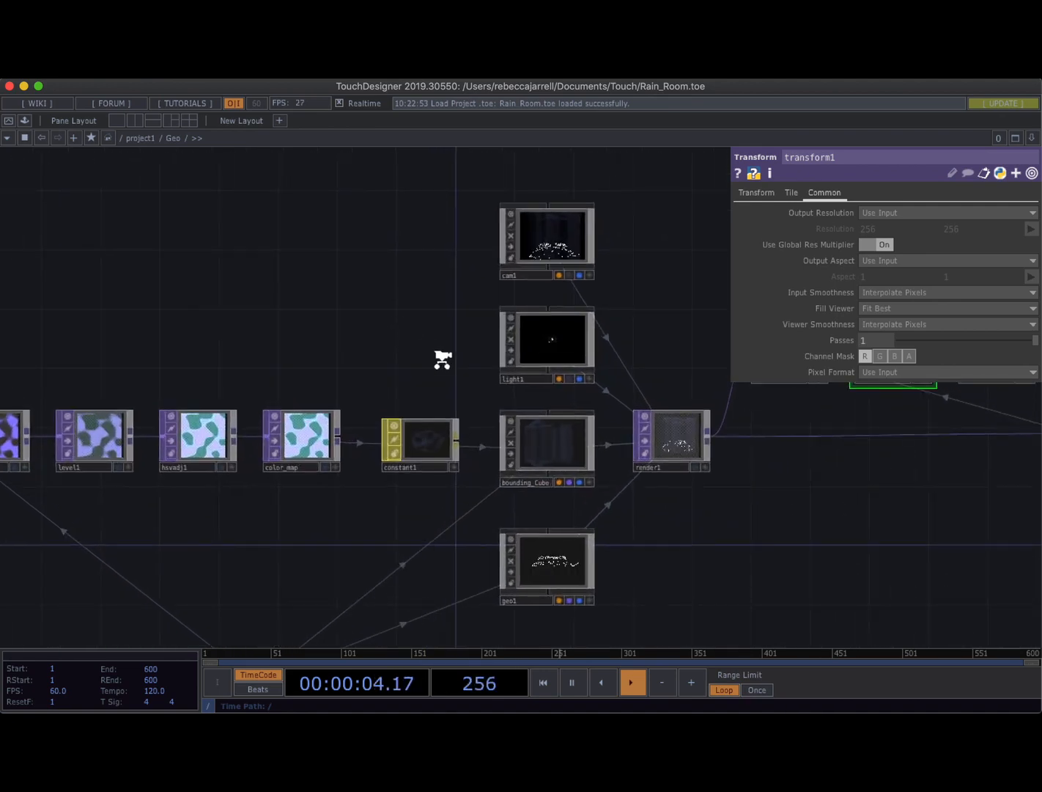
pyautogui.moveTo(454, 368); pyautogui.dragTo(262, 234)
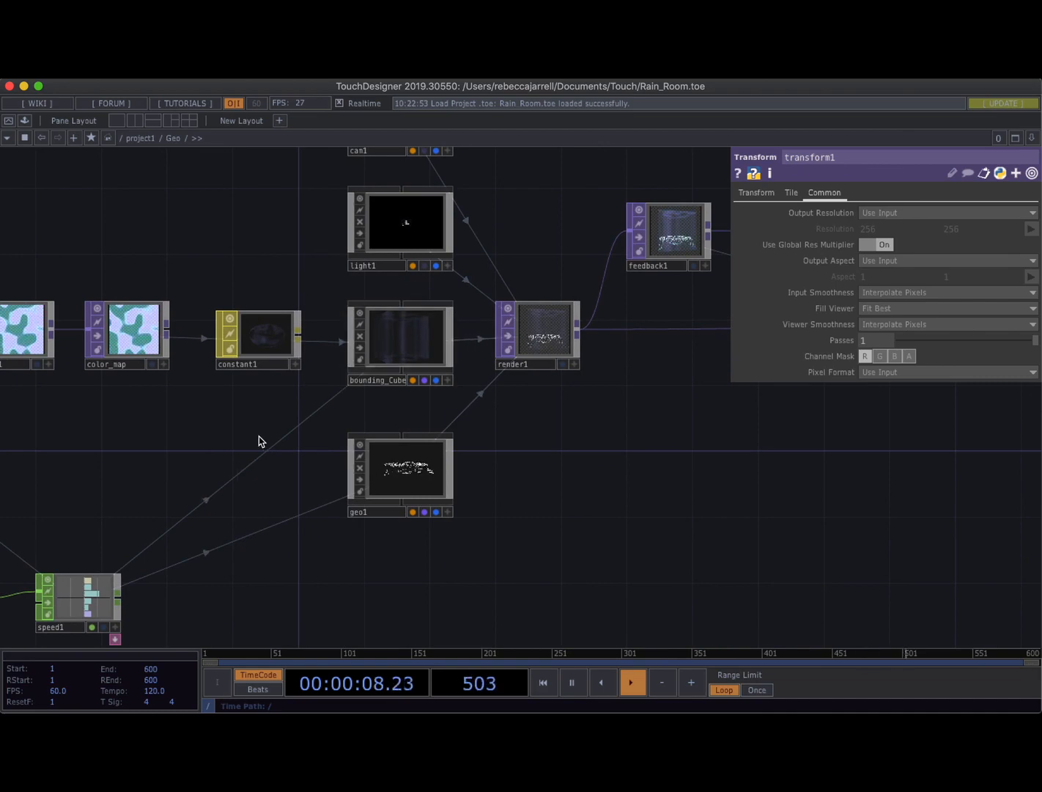
pyautogui.scroll(-2, 261, 437)
pyautogui.scroll(8, 405, 485)
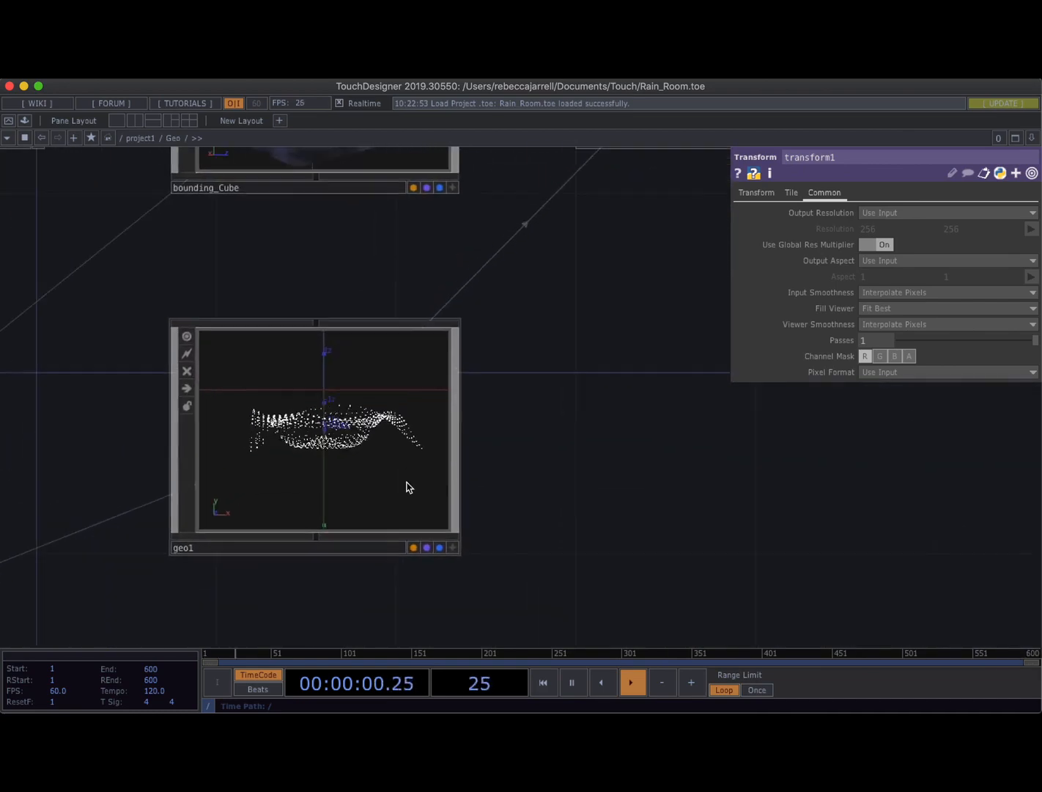
pyautogui.scroll(-6, 508, 474)
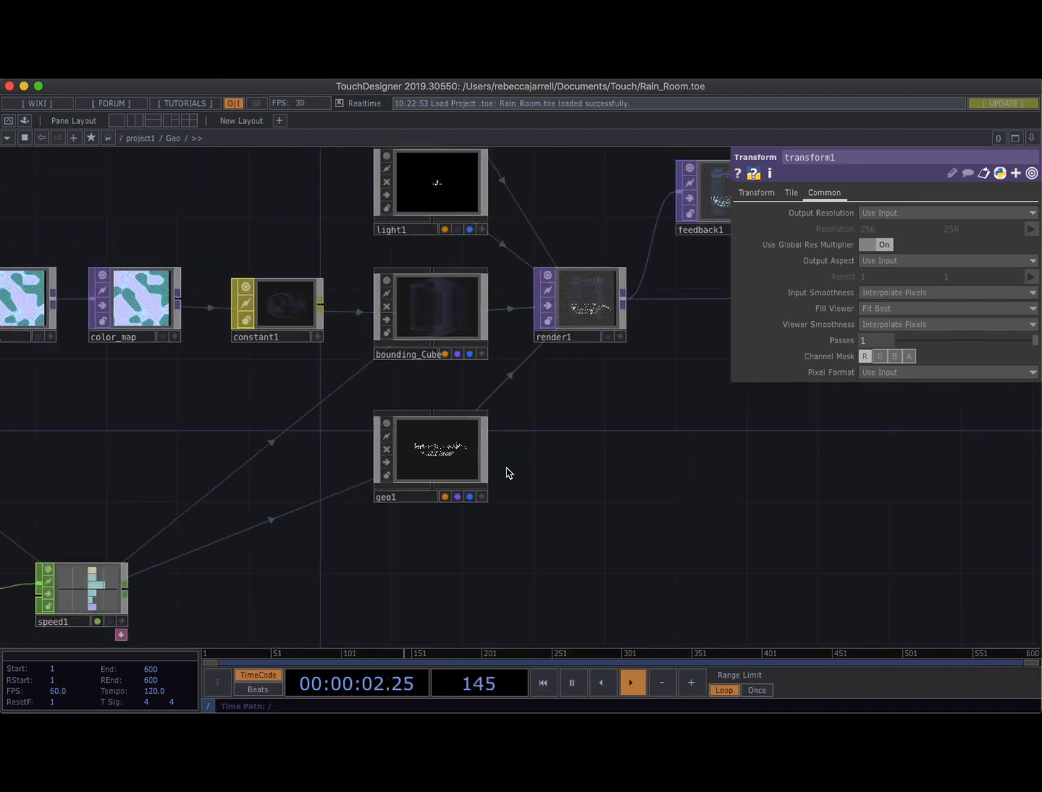
pyautogui.moveTo(761, 402); pyautogui.dragTo(576, 443)
pyautogui.hscroll(8, 576, 444)
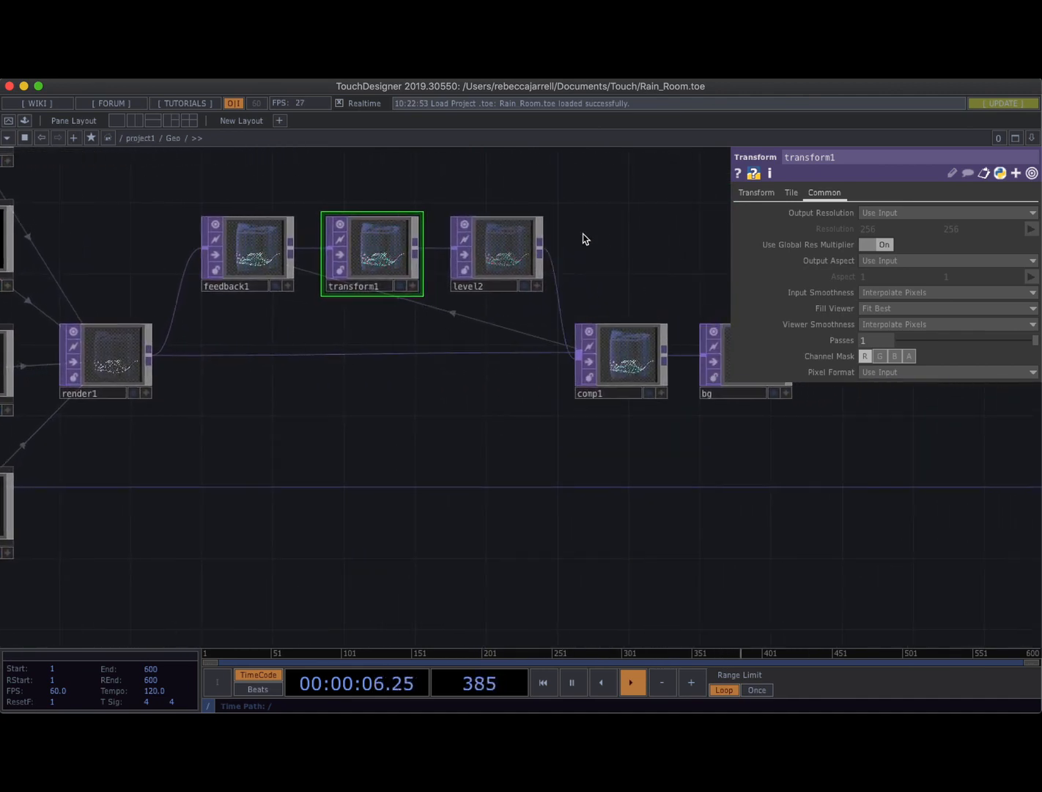
pyautogui.scroll(-1, 524, 473)
pyautogui.scroll(-3, 524, 473)
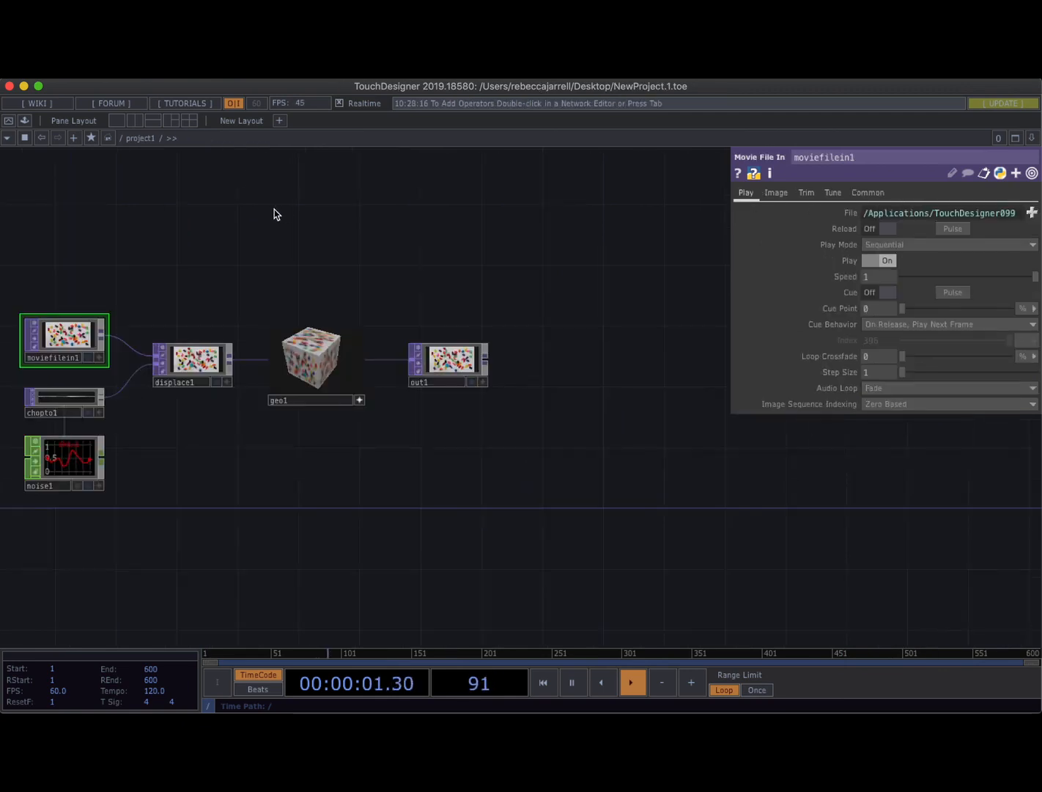
# Delete all the default operators from project1 in the new project.
pyautogui.hscroll(-5, 275, 214)
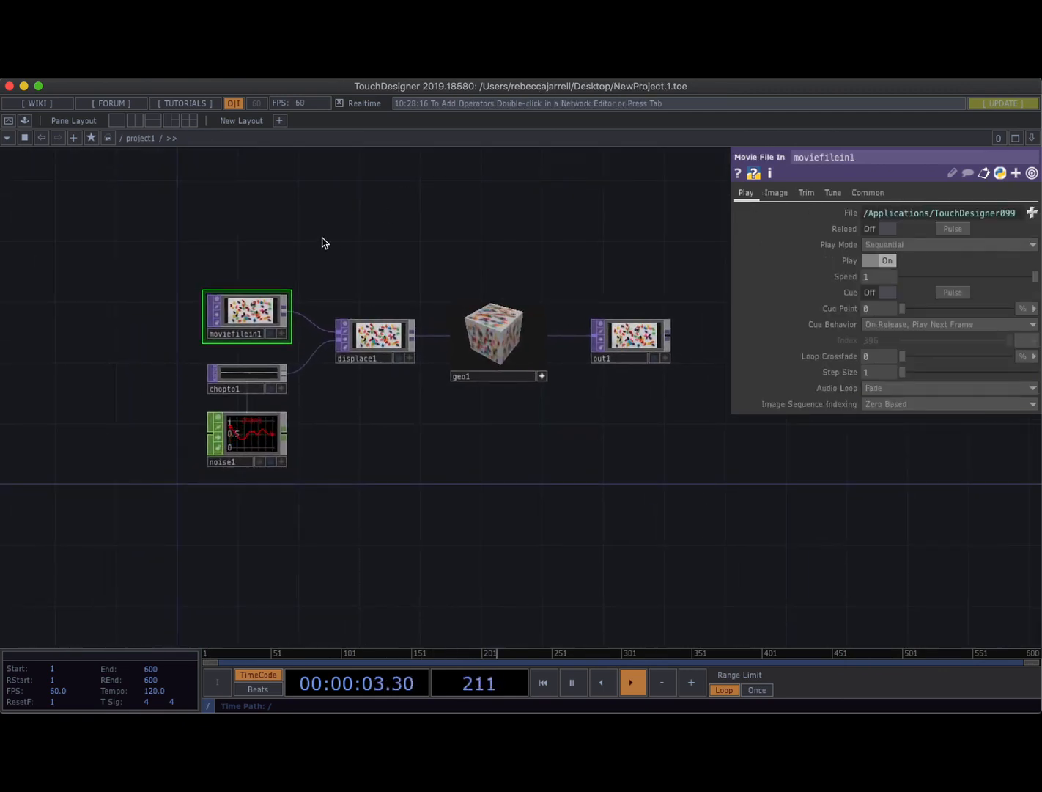
pyautogui.press('super+a')
pyautogui.press('Delete')
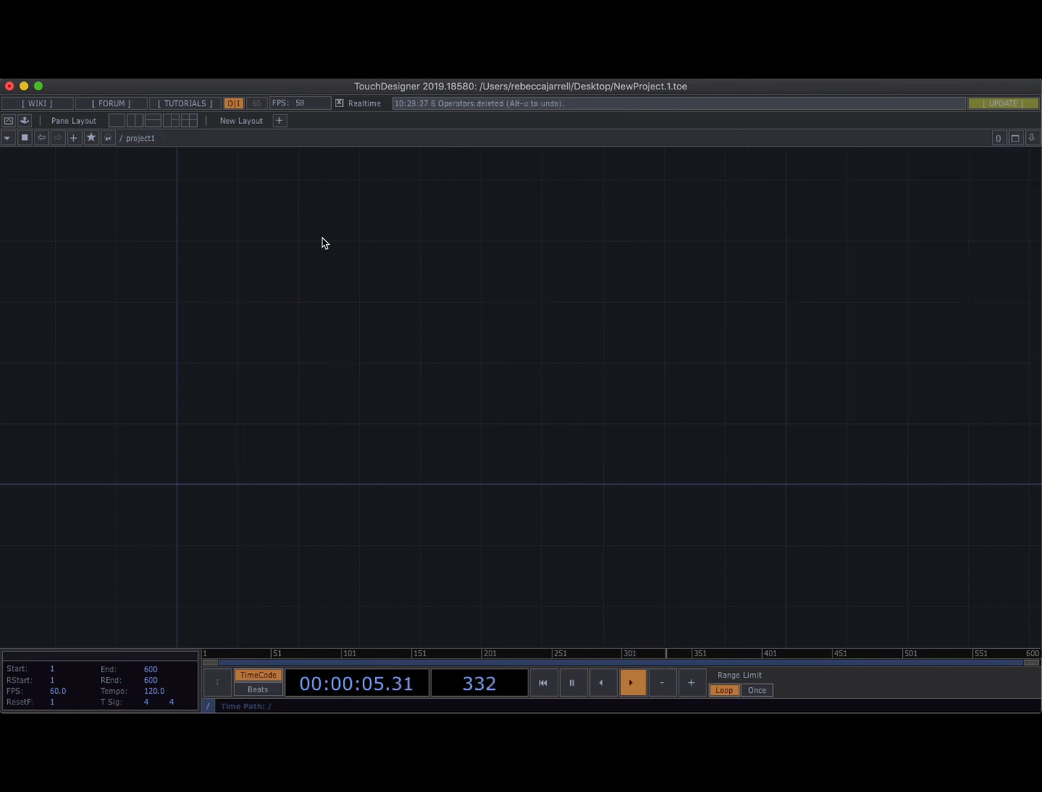
# Add a Light, a Camera and two Geometry components to the empty network.
pyautogui.hscroll(-6, 282, 300)
pyautogui.scroll(-3, 283, 301)
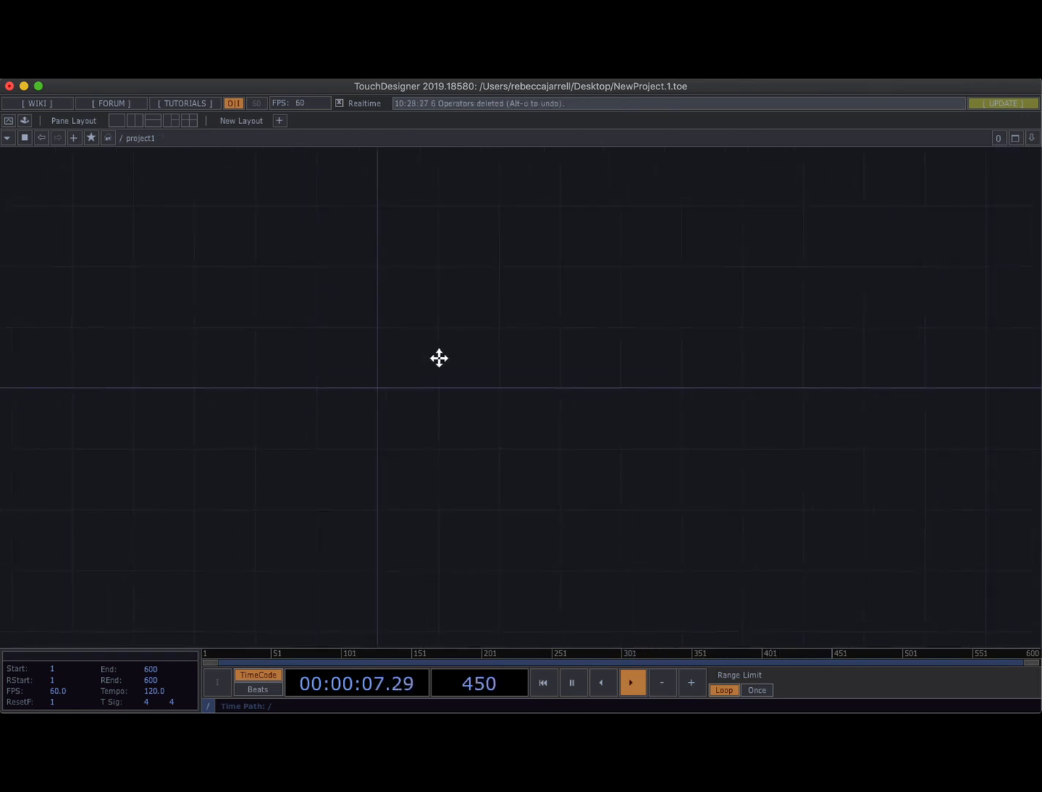
pyautogui.press('Tab')
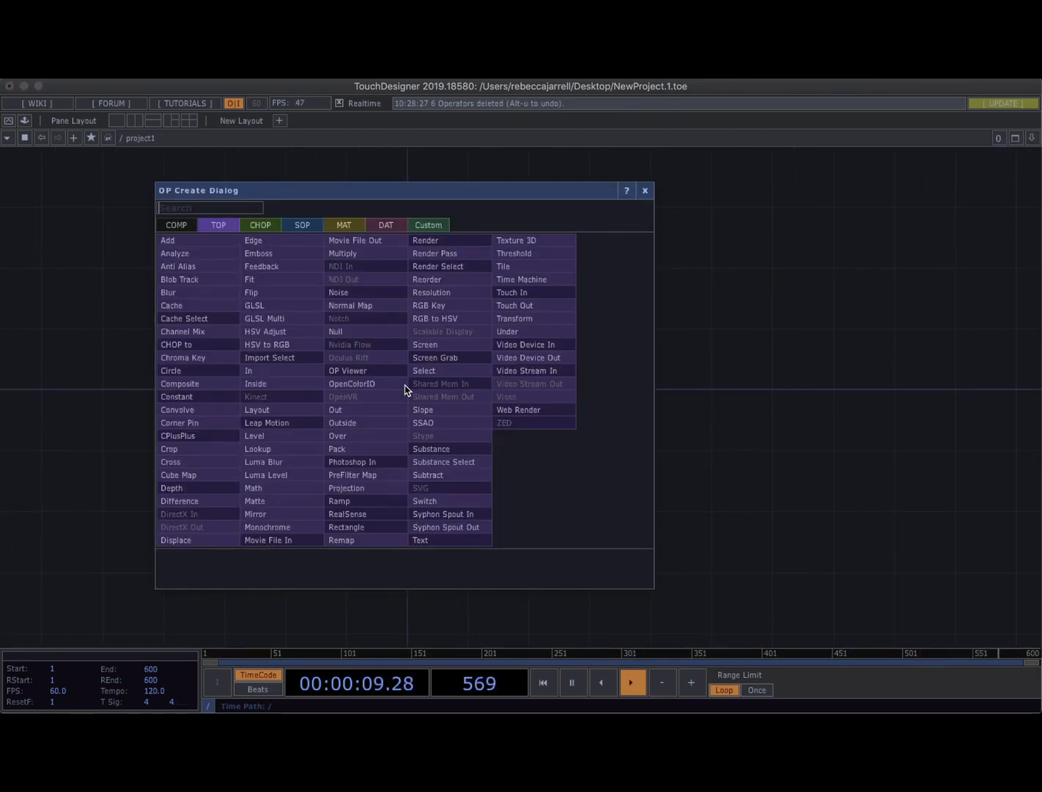
pyautogui.click(178, 225)
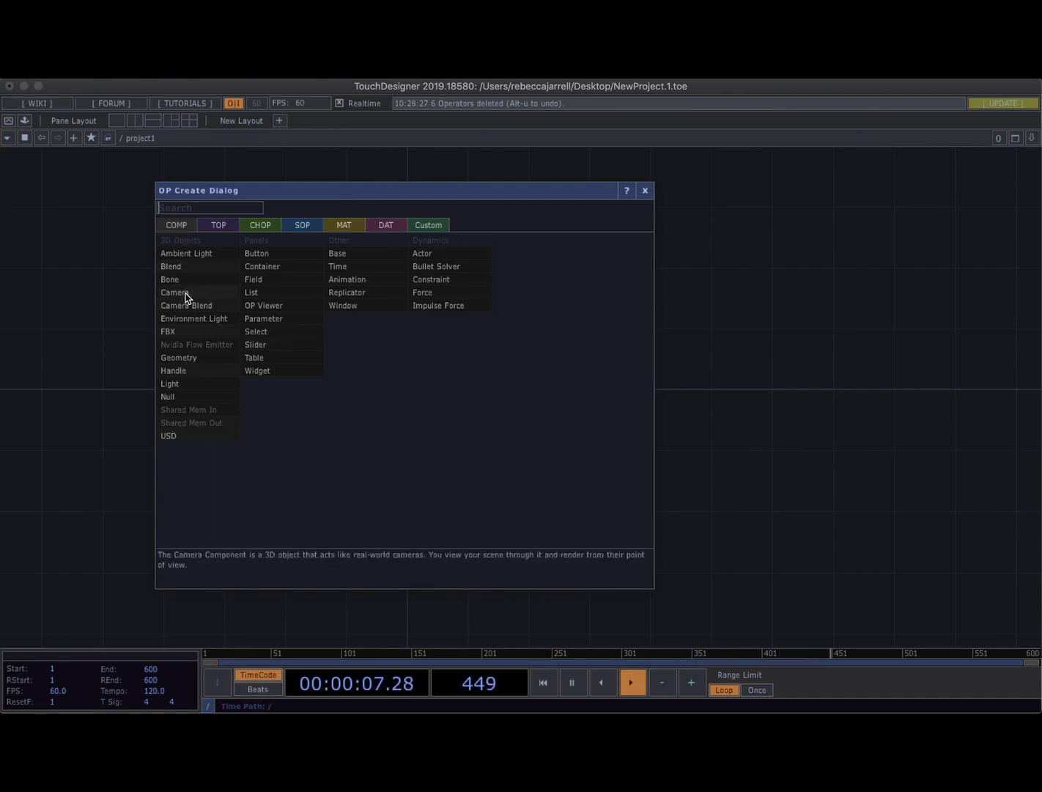
pyautogui.click(178, 382)
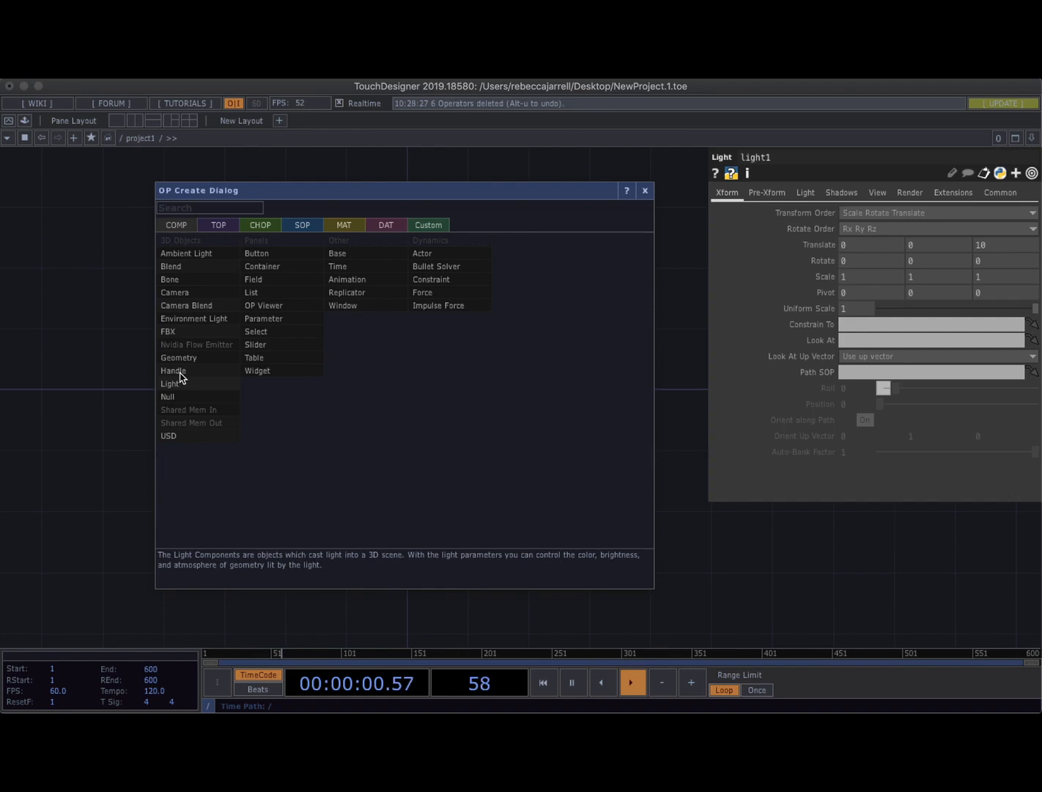
pyautogui.click(183, 295)
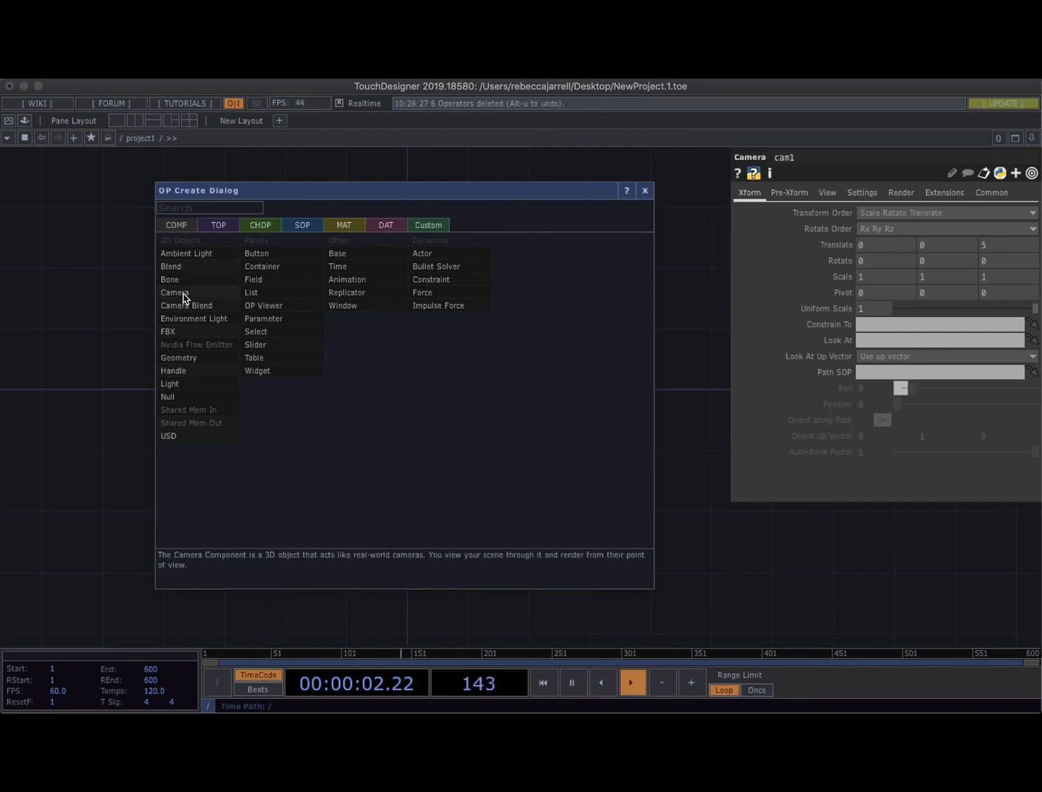
pyautogui.click(182, 359)
pyautogui.click(183, 360)
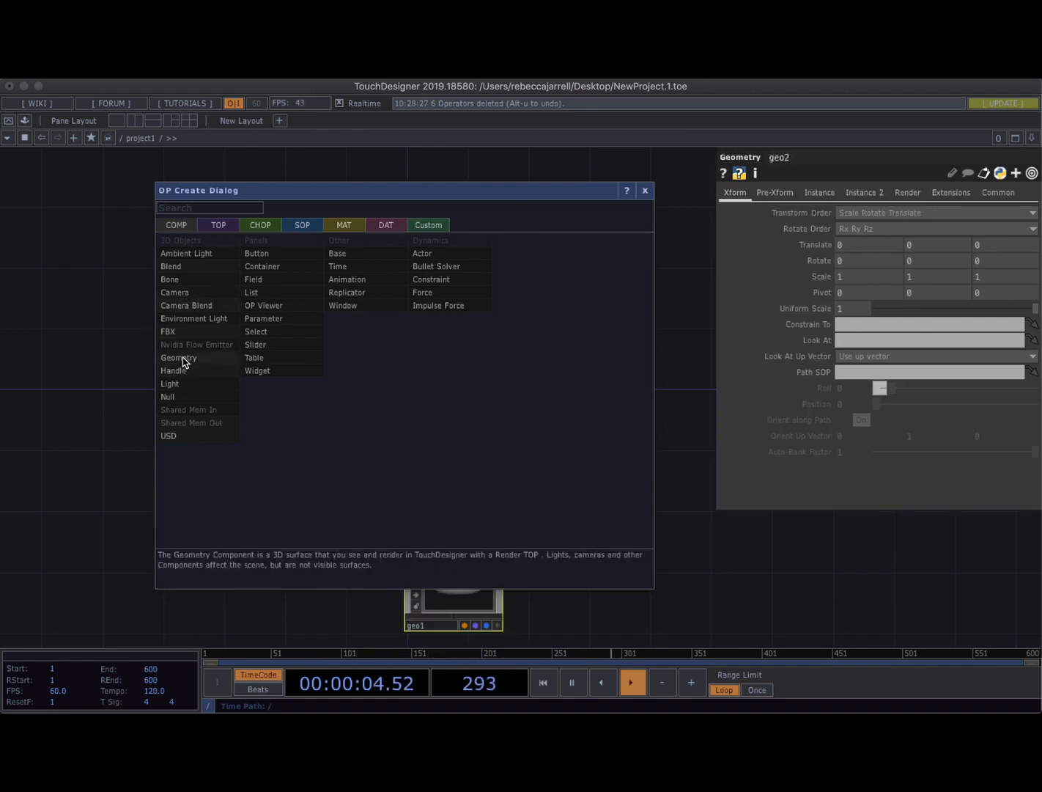
# Add a Render TOP and position it beside the two Geometry components.
pyautogui.click(220, 225)
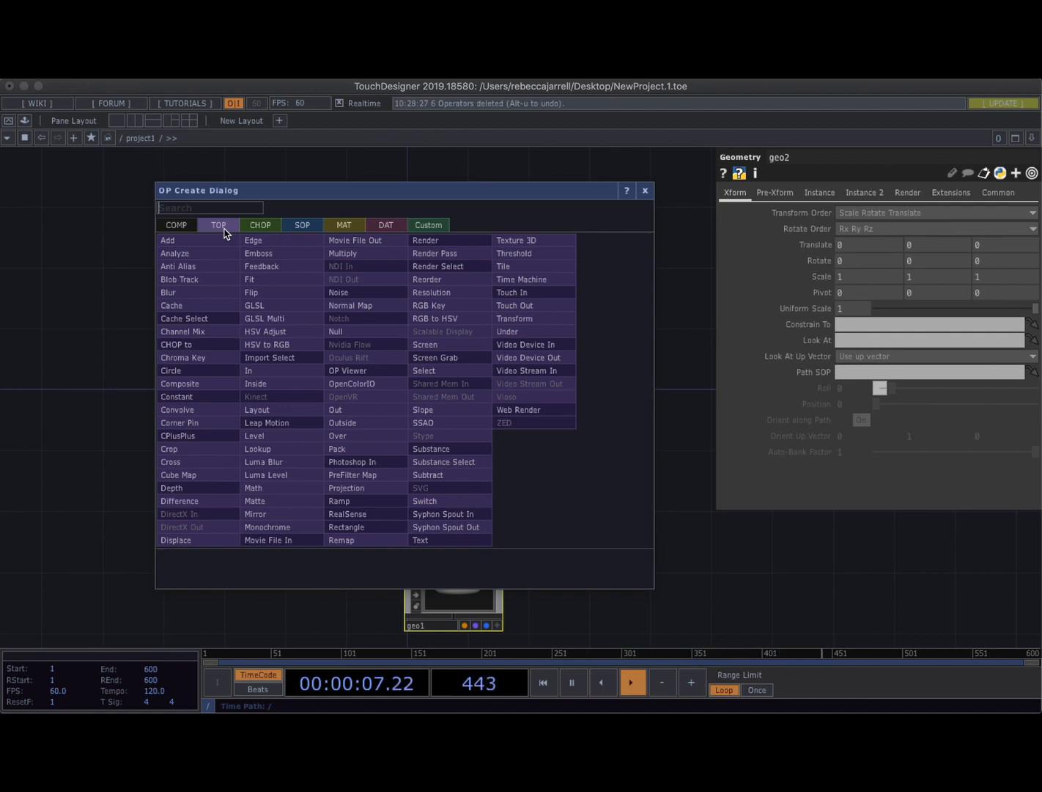
pyautogui.write('re')
pyautogui.click(428, 242)
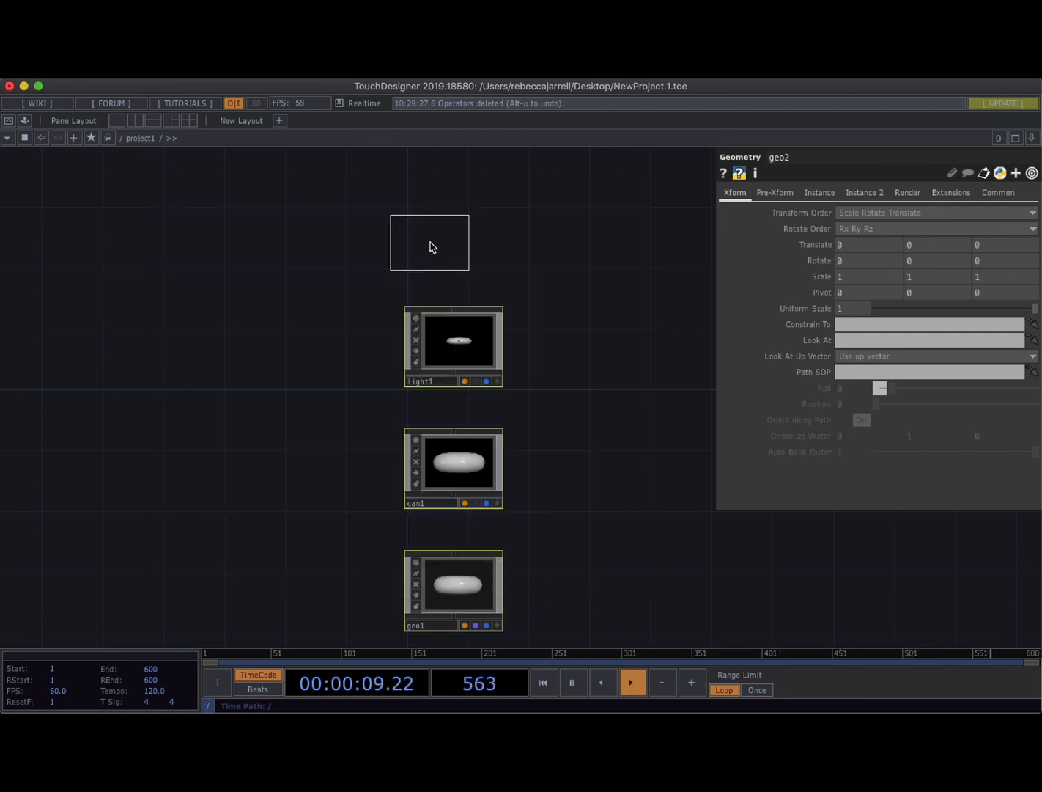
pyautogui.click(615, 478)
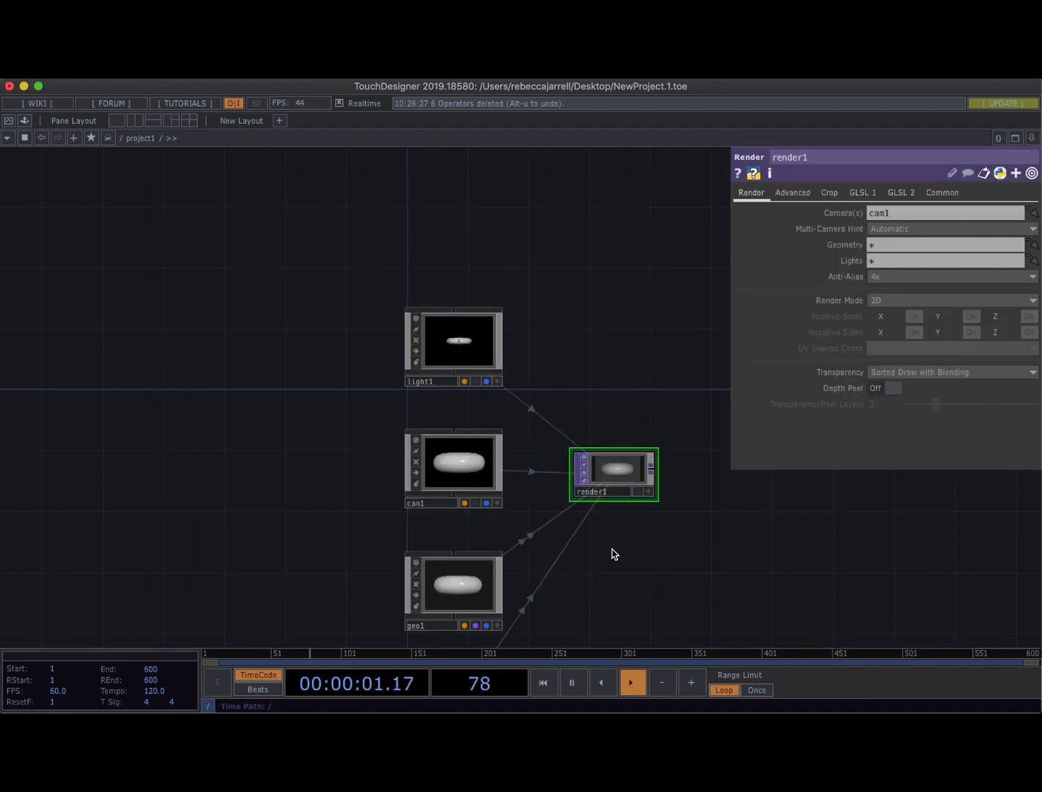
pyautogui.scroll(-5, 519, 398)
pyautogui.scroll(-3, 519, 402)
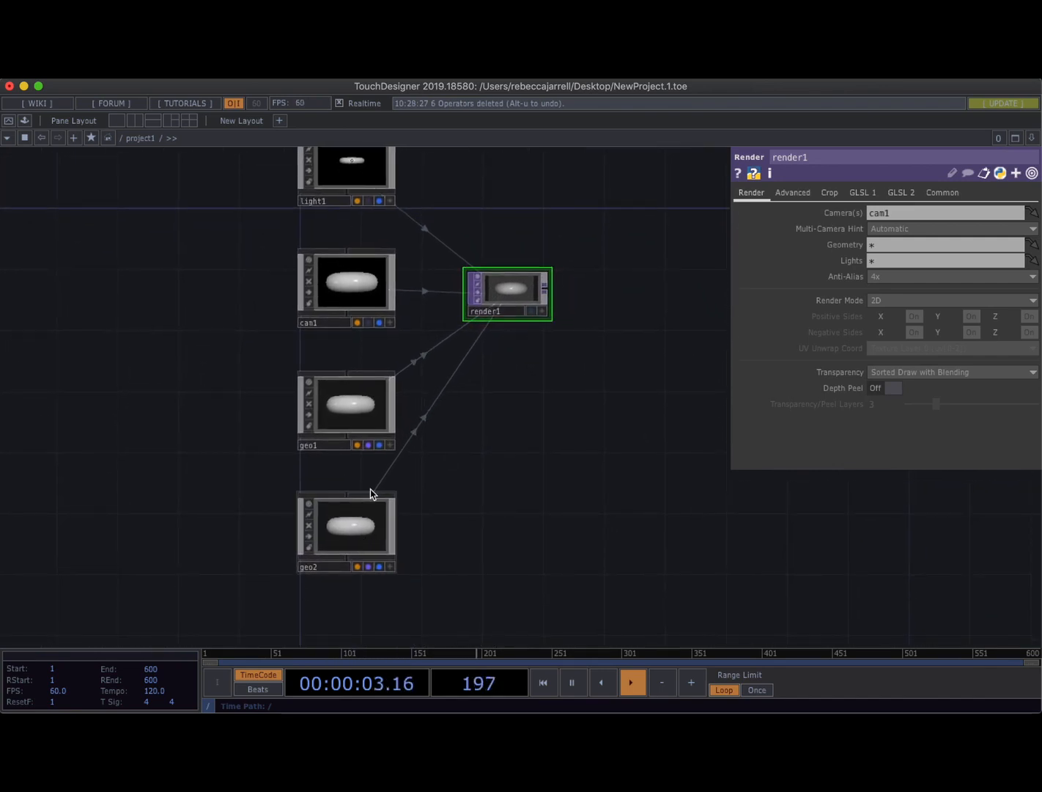
pyautogui.moveTo(517, 288); pyautogui.dragTo(562, 395)
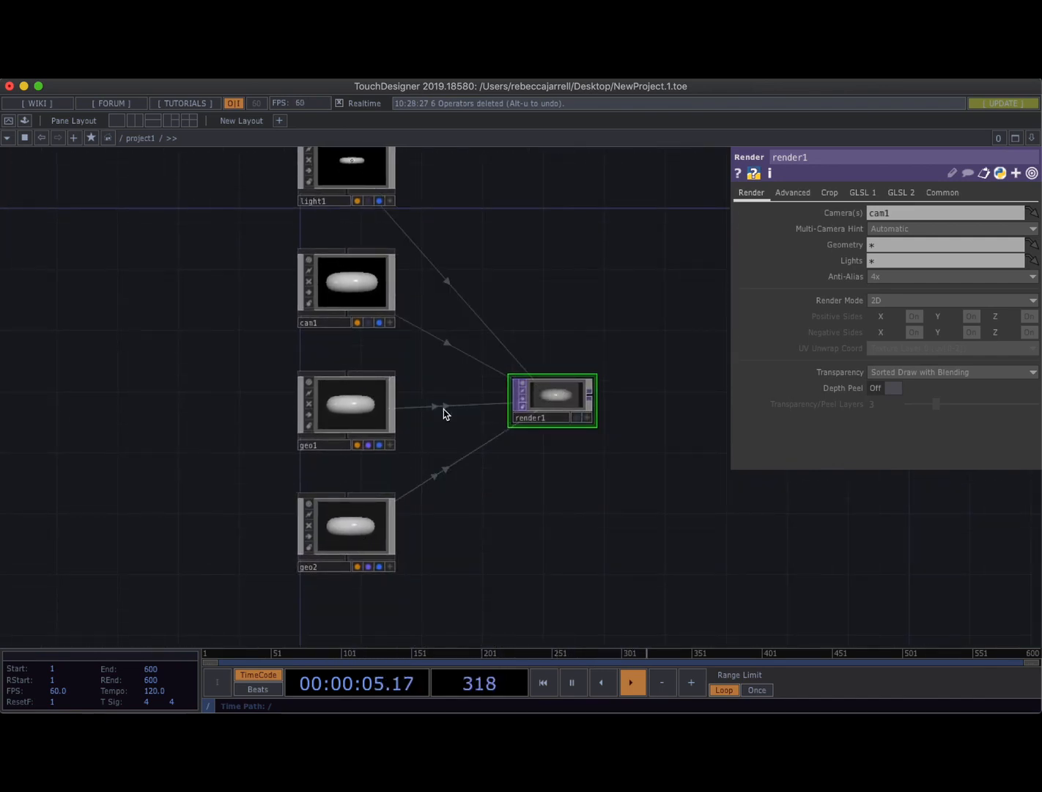
# Rename geo1 as bounding_cube and geo2 as wave, and turn off wave's render and display flags.
pyautogui.click(327, 450)
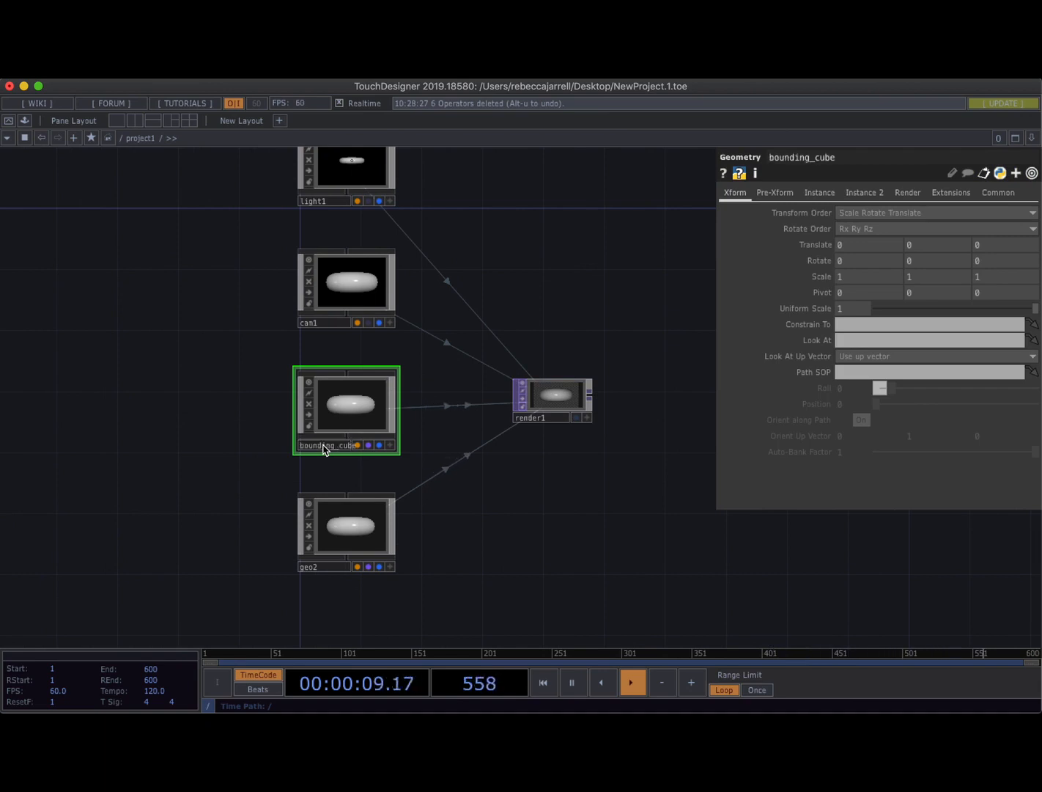
pyautogui.click(327, 574)
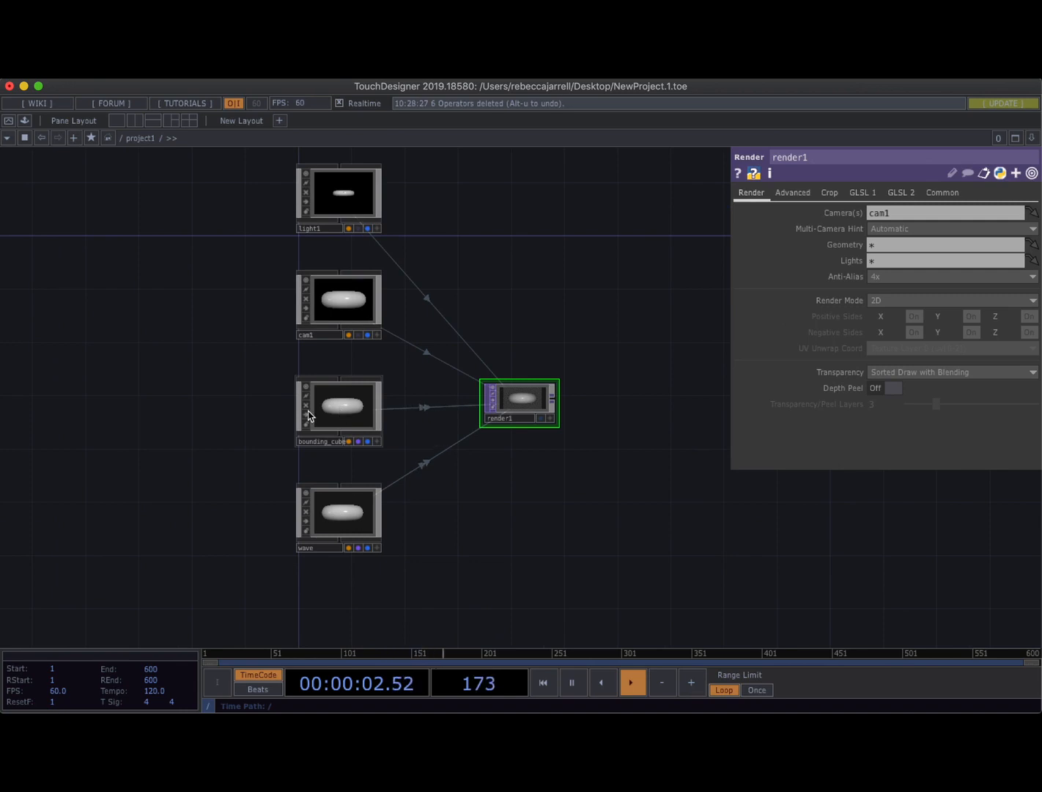
pyautogui.scroll(3, 255, 422)
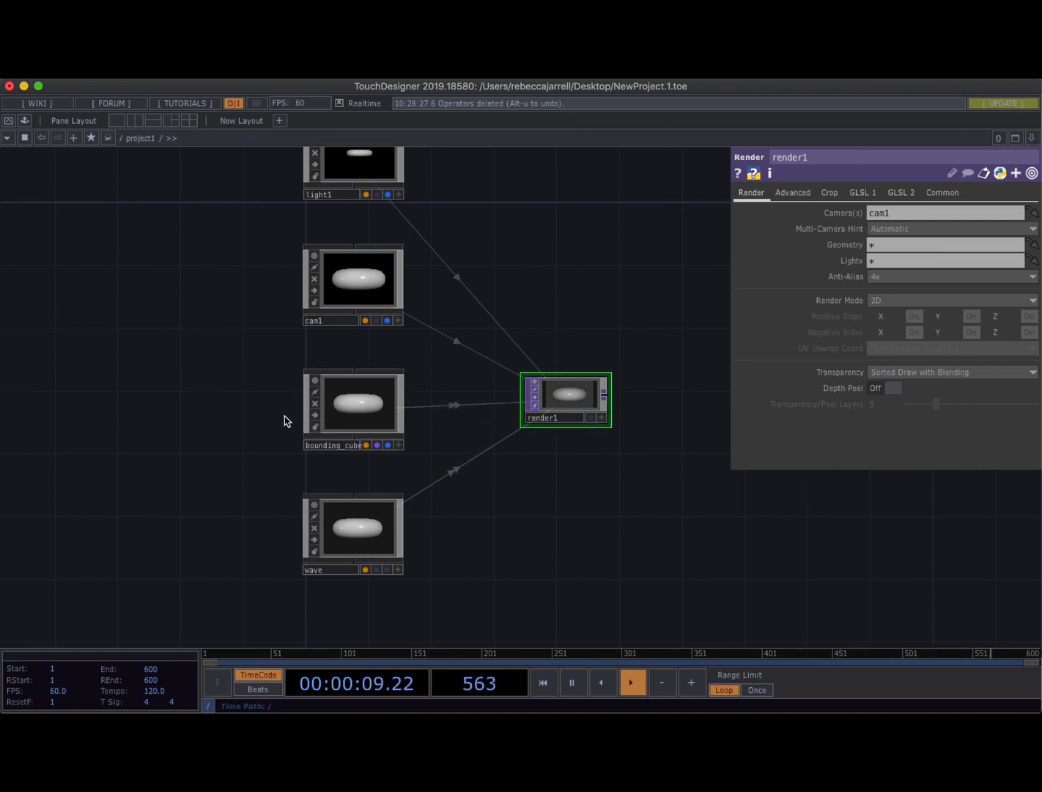
# Enter the bounding_cube component, inspect its default torus in 3D and delete it.
pyautogui.scroll(8, 352, 409)
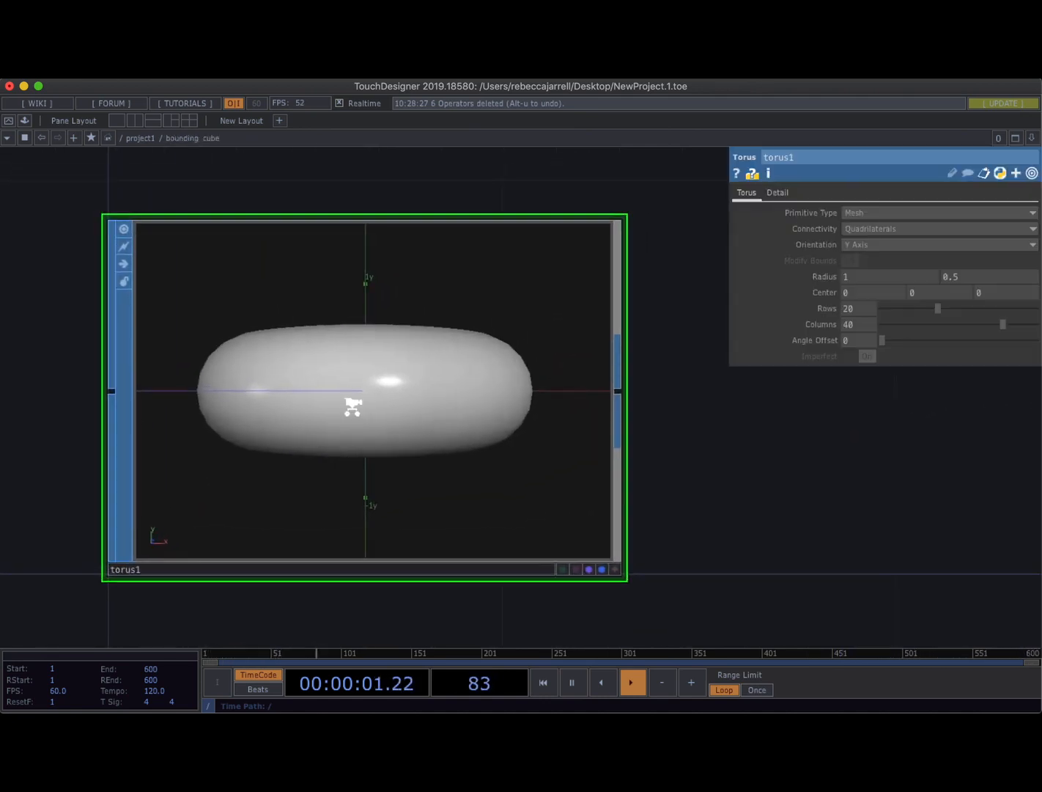
pyautogui.scroll(-2, 352, 409)
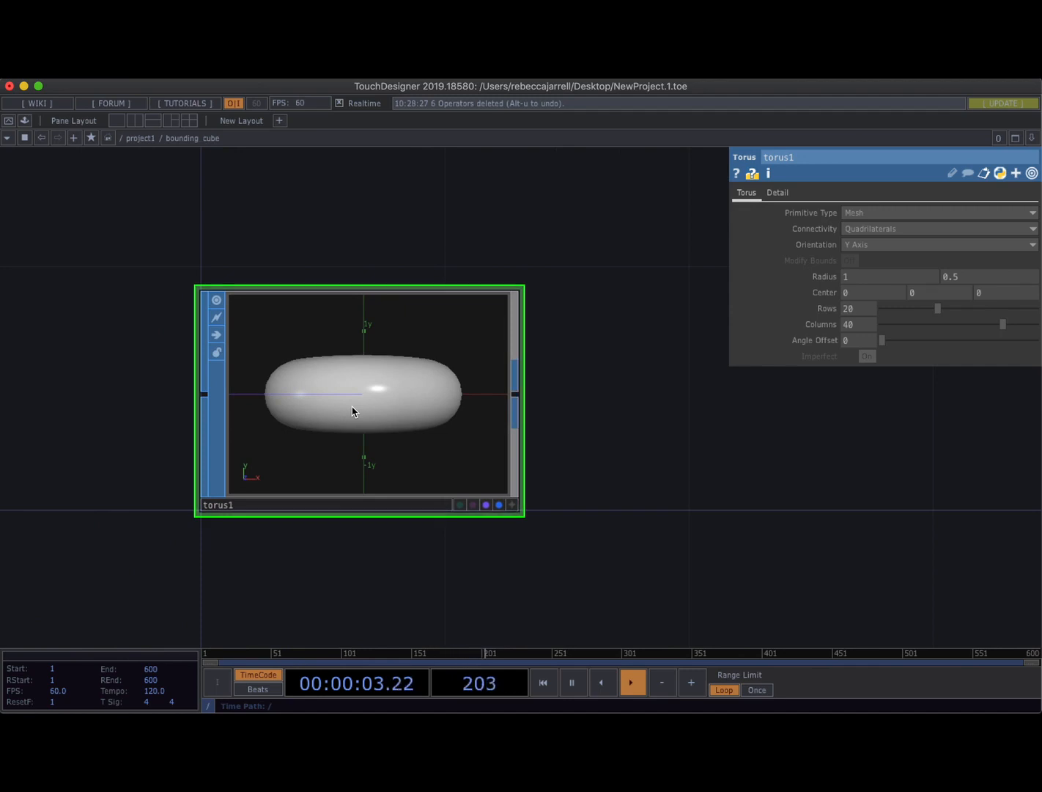
pyautogui.moveTo(451, 426); pyautogui.dragTo(429, 488)
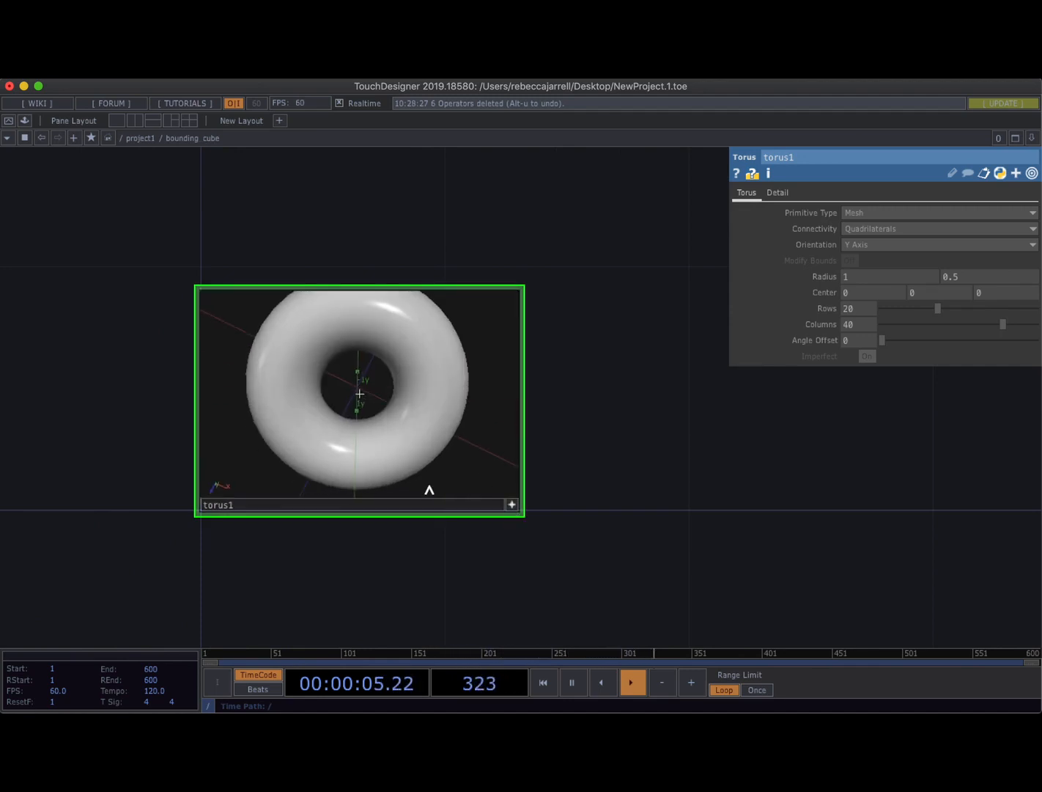
pyautogui.click(511, 505)
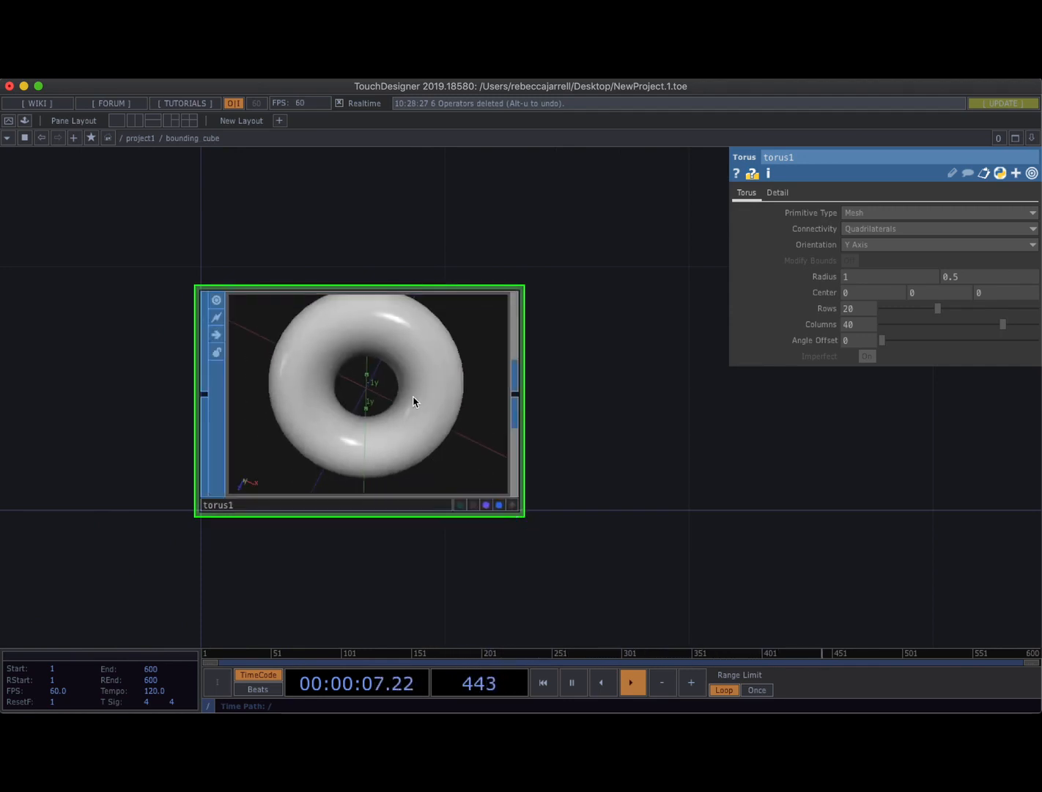
pyautogui.press('Delete')
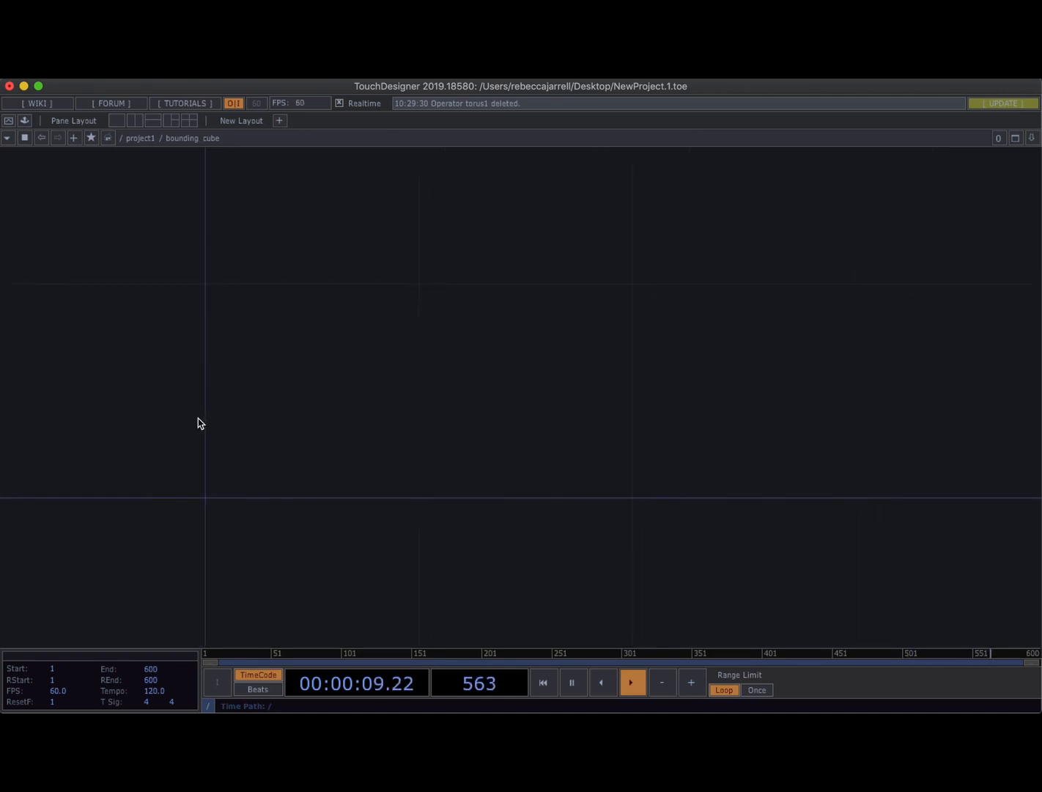
# Add a Box SOP inside bounding_cube.
pyautogui.press('Tab')
pyautogui.write('bo')
pyautogui.click(147, 258)
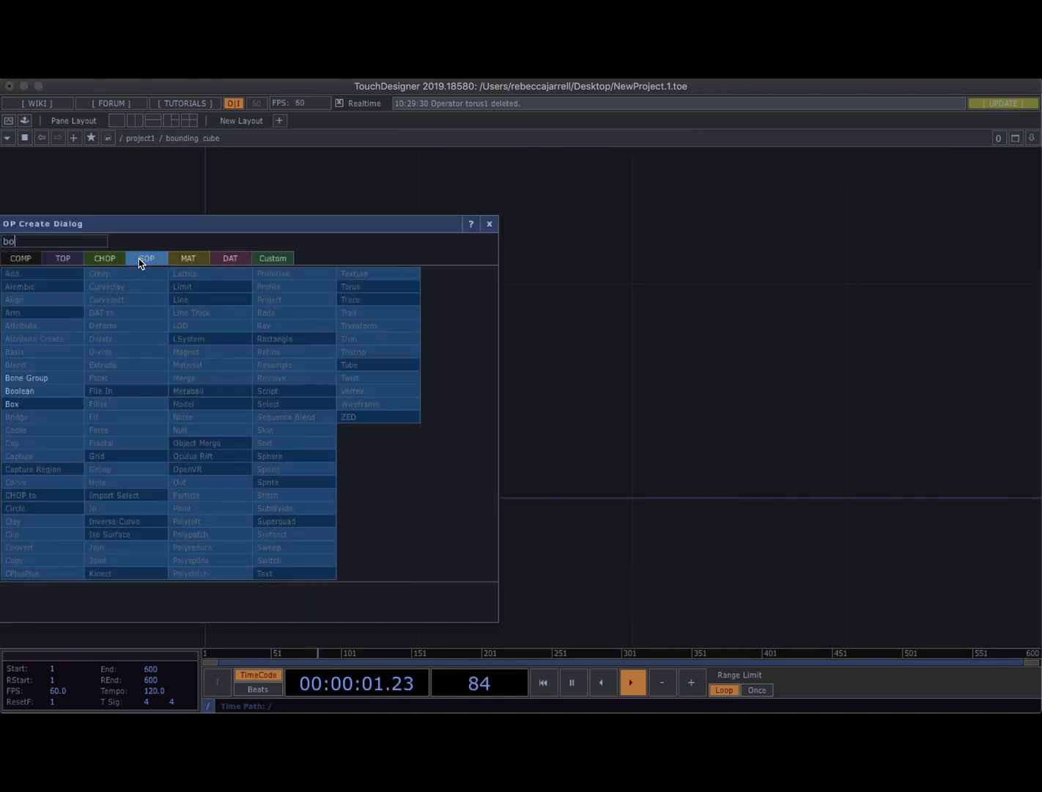
pyautogui.click(29, 407)
pyautogui.click(29, 408)
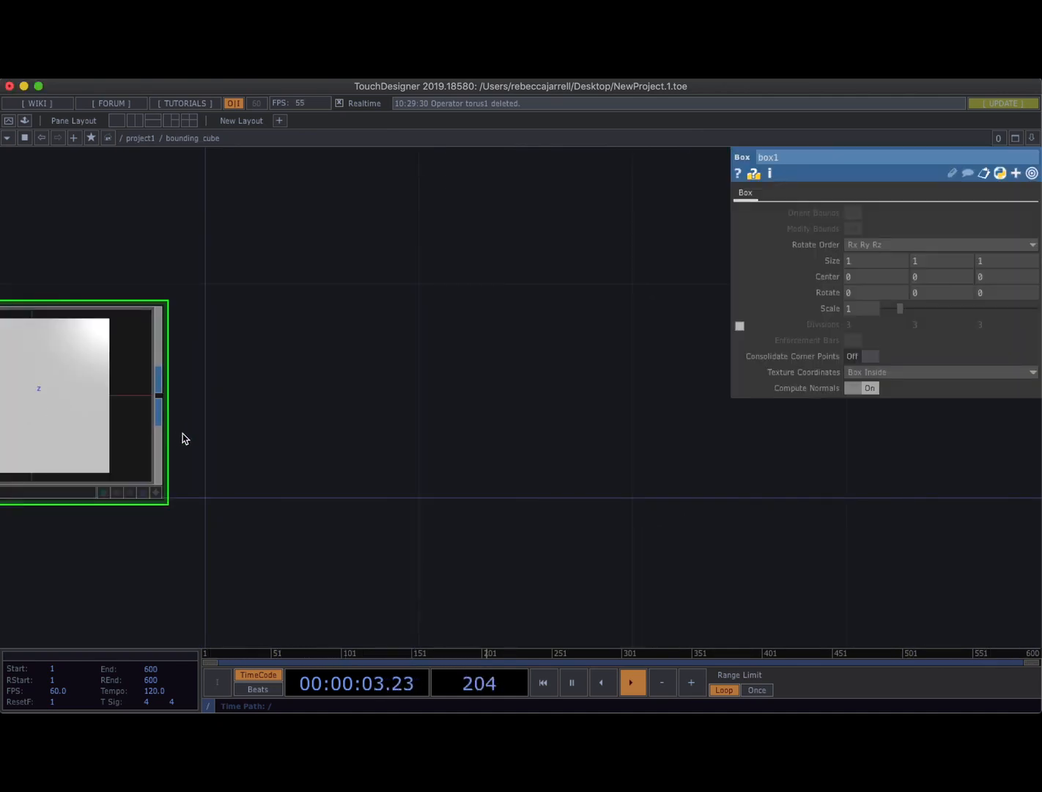
pyautogui.moveTo(105, 418); pyautogui.dragTo(140, 418)
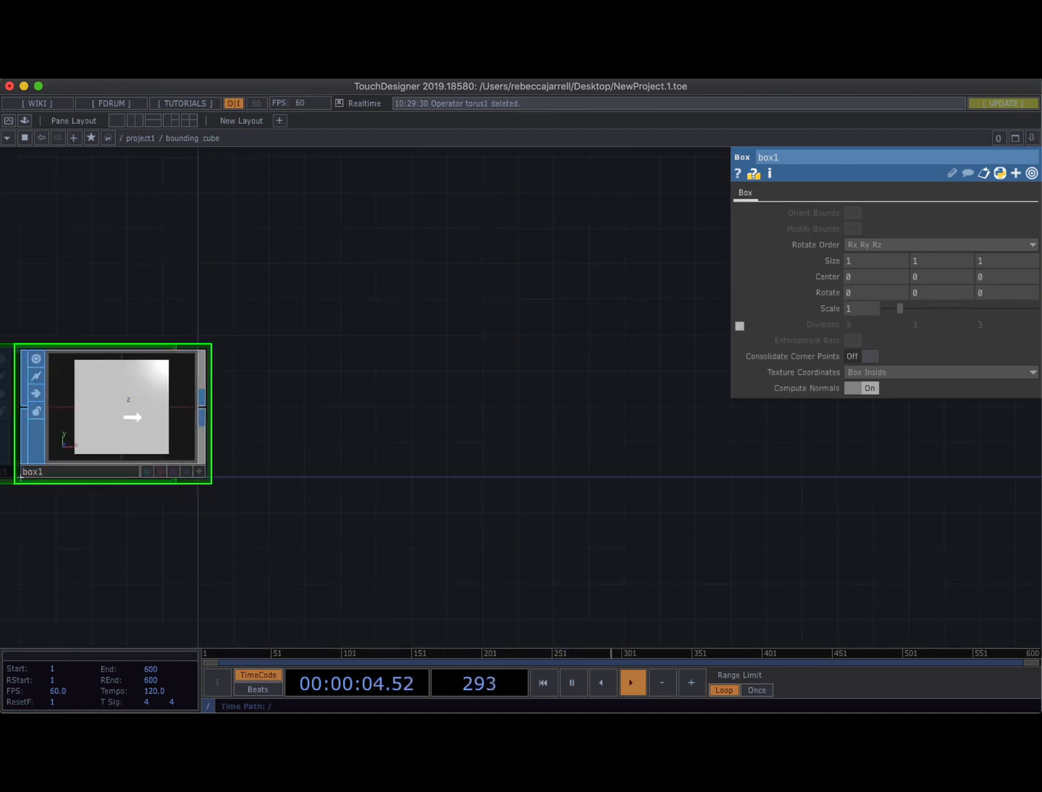
# Append a Texture SOP to the box's output and place it beside the box.
pyautogui.rightClick(203, 416)
pyautogui.write('te')
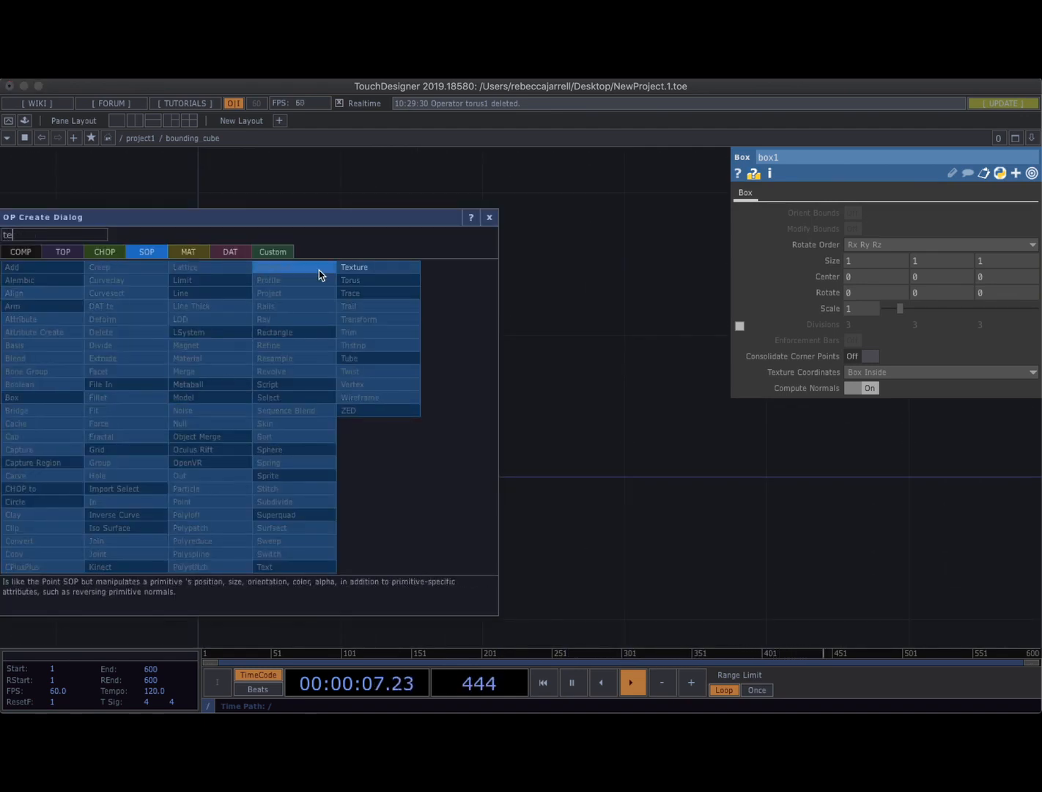
pyautogui.click(362, 269)
pyautogui.click(356, 412)
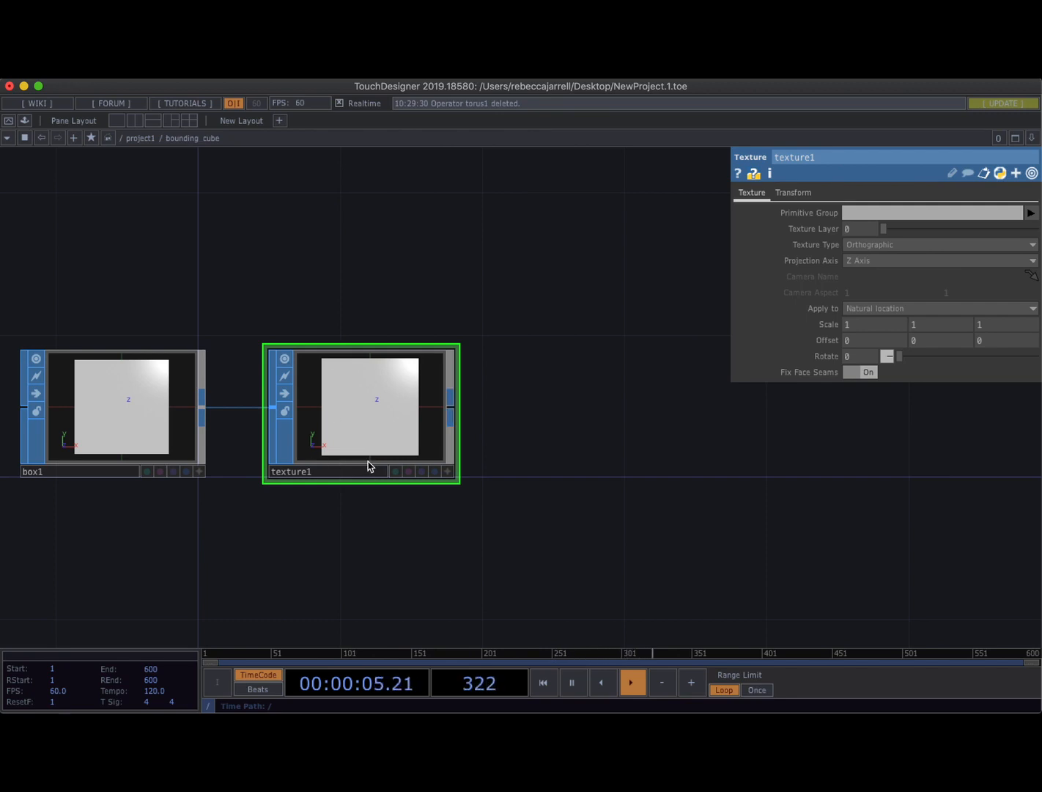
# Append a Null SOP to the texture's output with its render and display flags on, and return to the project1 network.
pyautogui.click(637, 414)
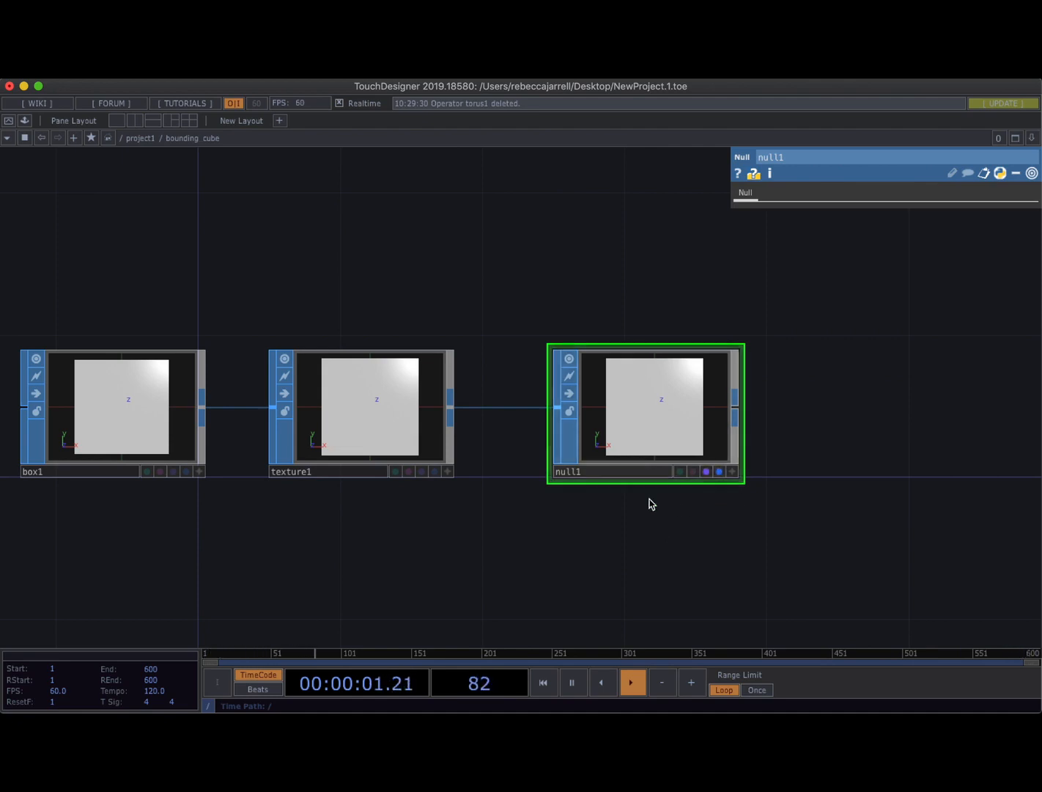
pyautogui.scroll(-10, 508, 544)
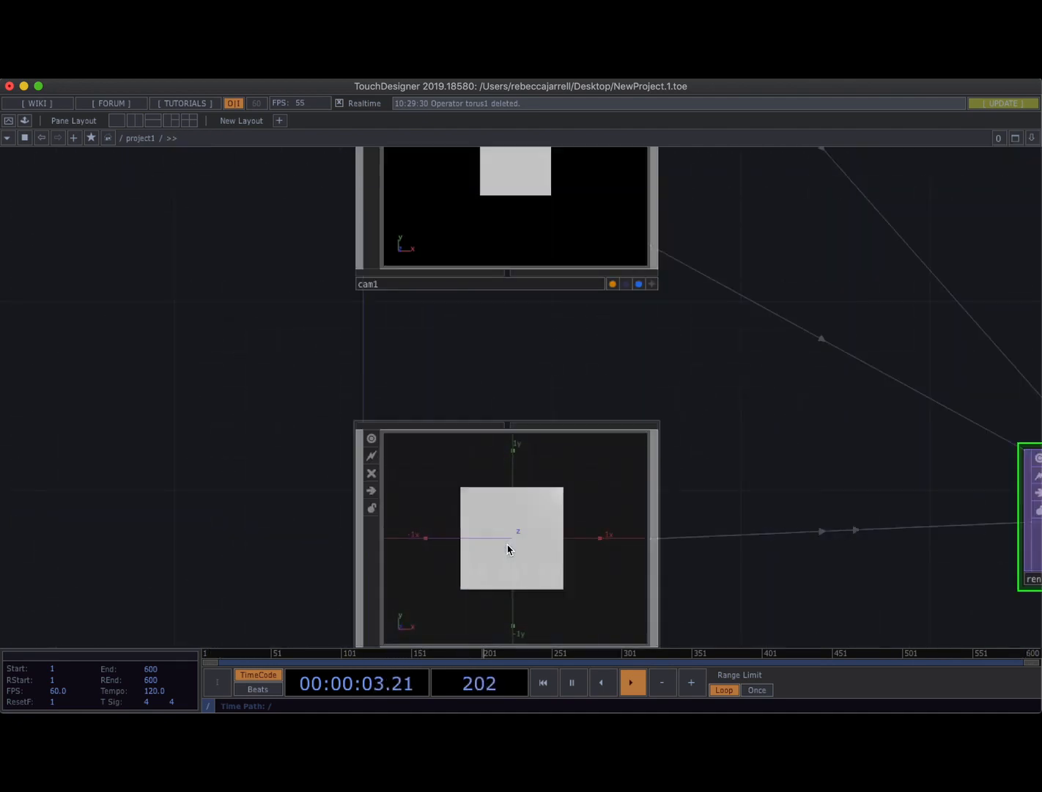
pyautogui.scroll(-5, 508, 546)
pyautogui.moveTo(302, 474); pyautogui.dragTo(289, 348)
pyautogui.scroll(6, 472, 408)
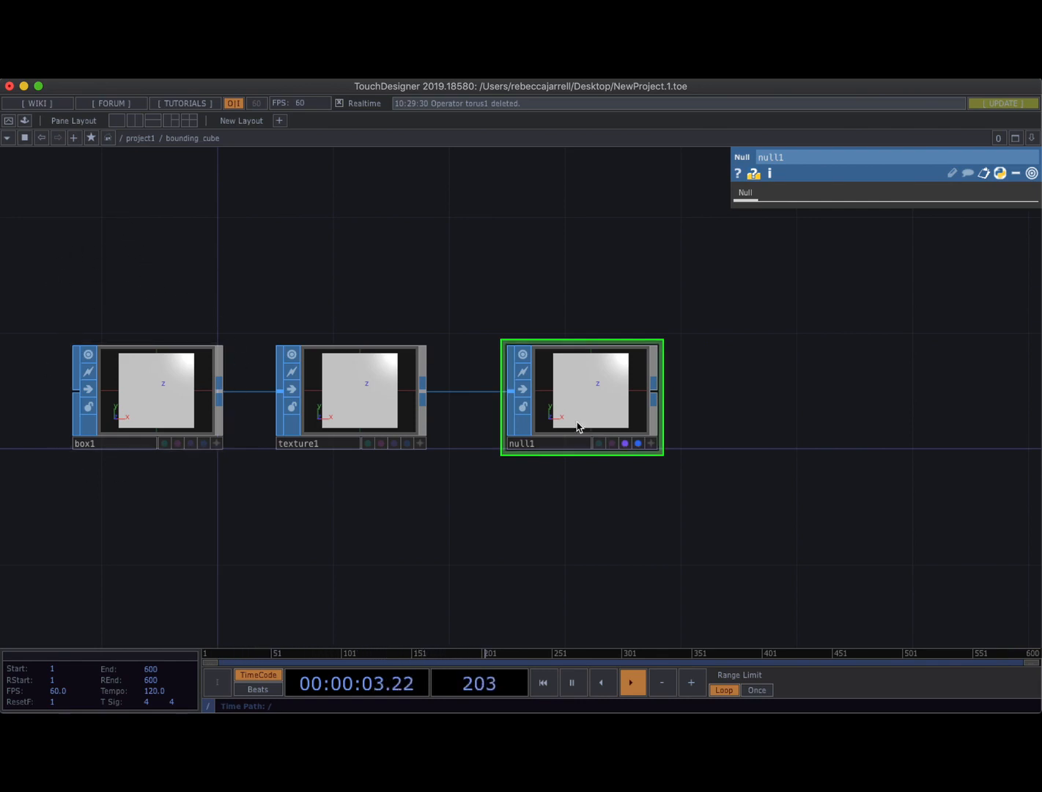
pyautogui.scroll(-3, 367, 541)
pyautogui.scroll(-6, 367, 540)
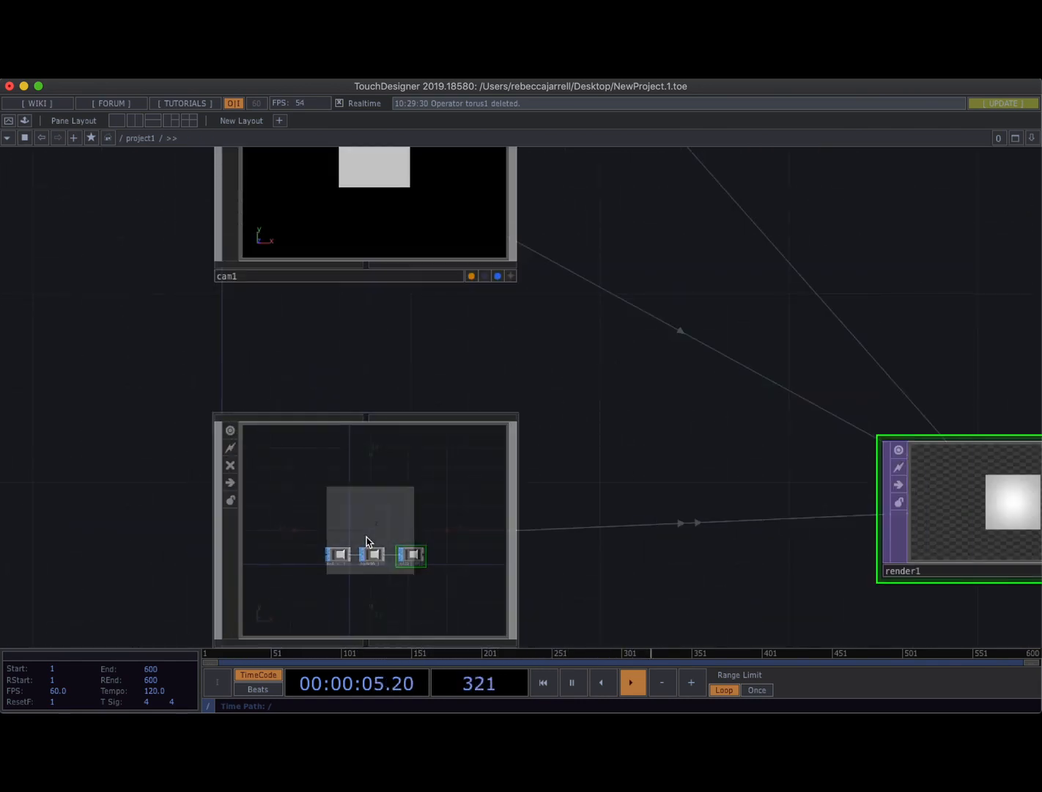
pyautogui.moveTo(491, 563); pyautogui.dragTo(499, 377)
pyautogui.scroll(-1, 504, 428)
pyautogui.scroll(-1, 504, 429)
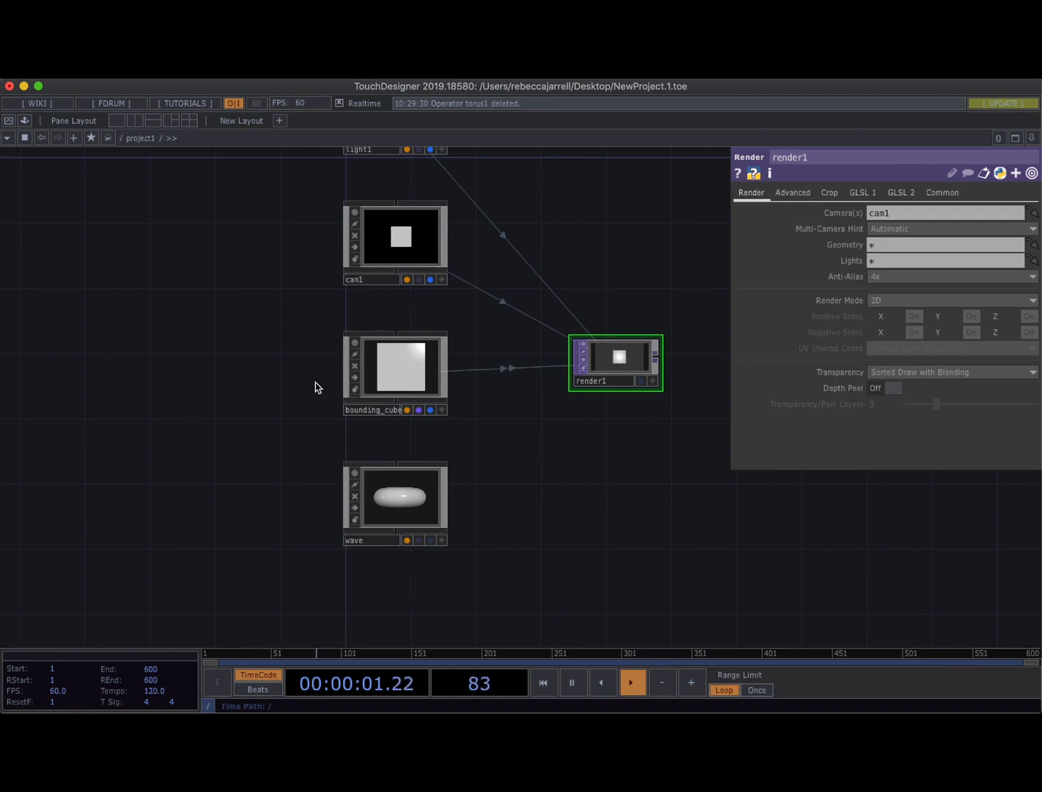
# Add a Phong MAT to the project1 network and place it beside the camera and bounding_cube components.
pyautogui.scroll(2, 360, 366)
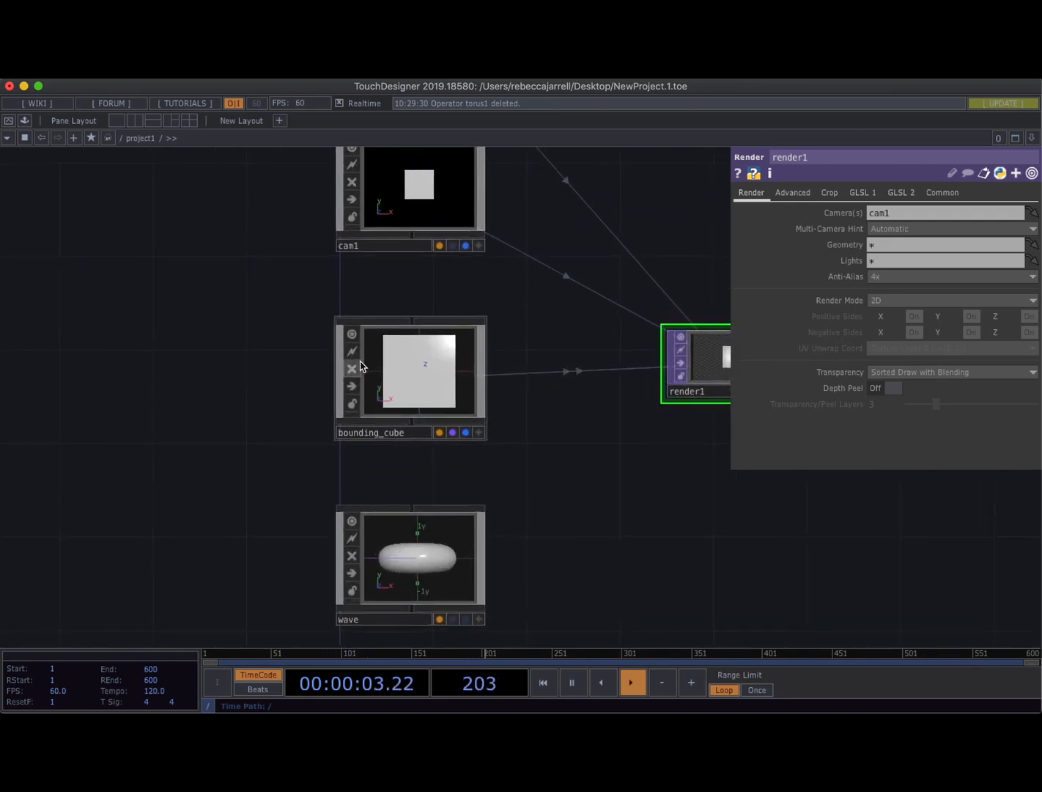
pyautogui.scroll(-1, 352, 360)
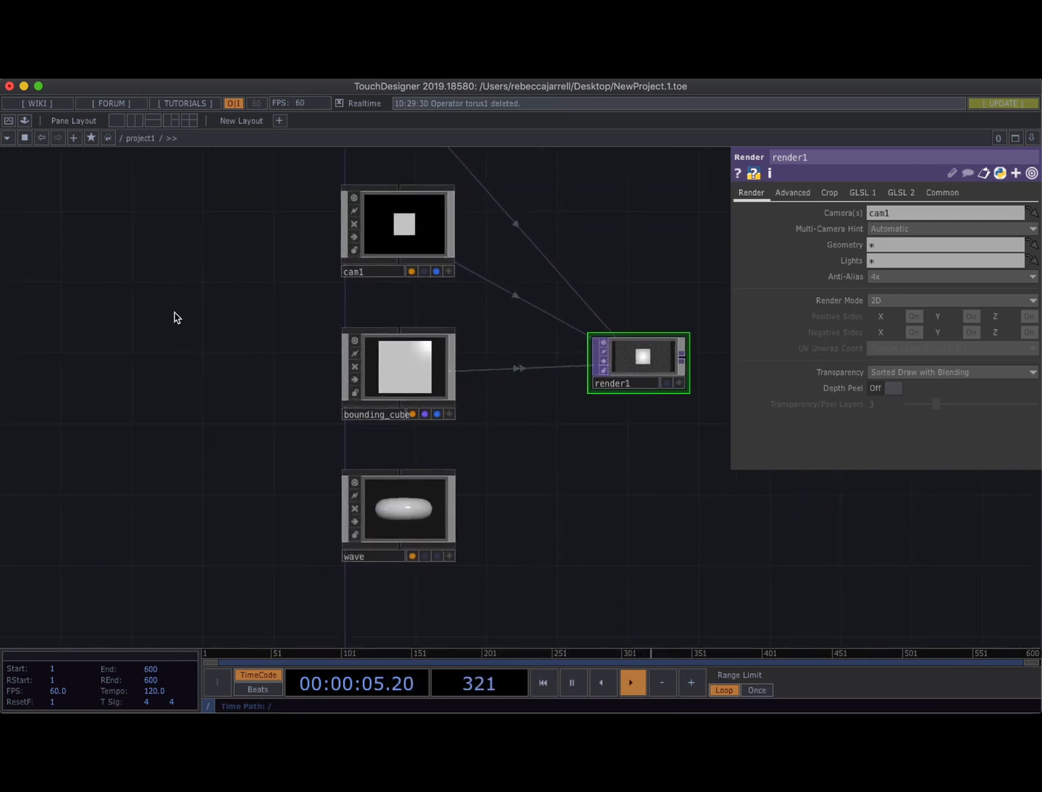
pyautogui.press('Tab')
pyautogui.write('ph')
pyautogui.click(173, 156)
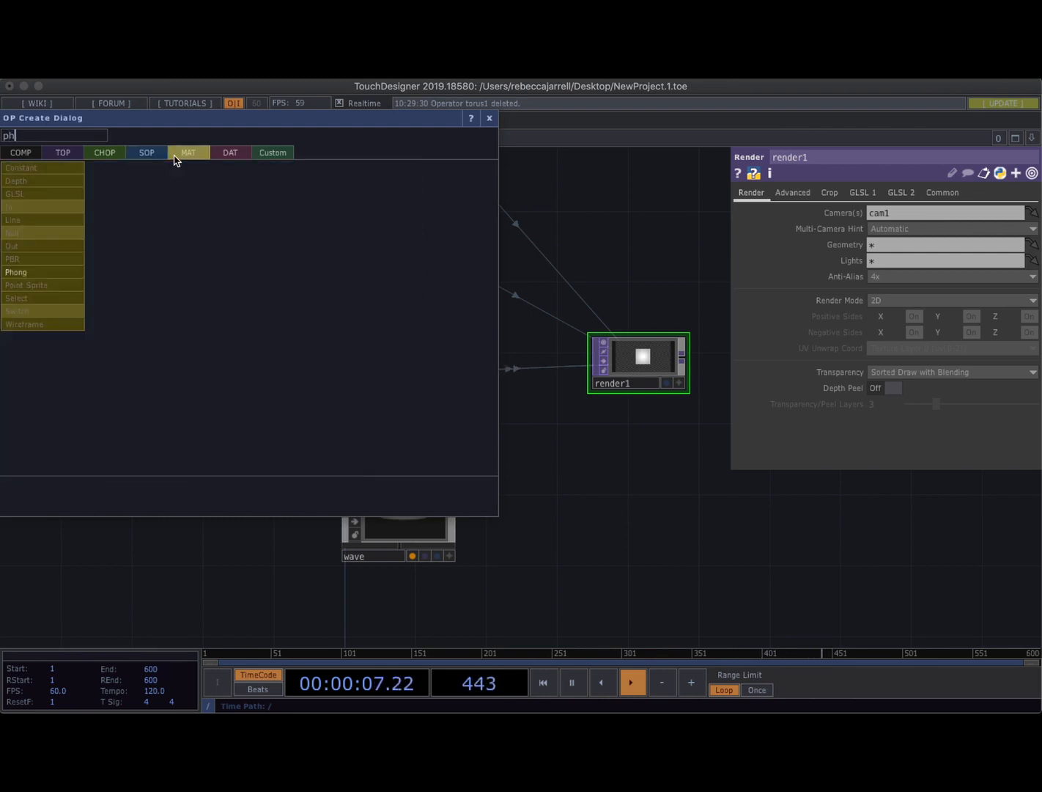
pyautogui.click(55, 273)
pyautogui.click(54, 275)
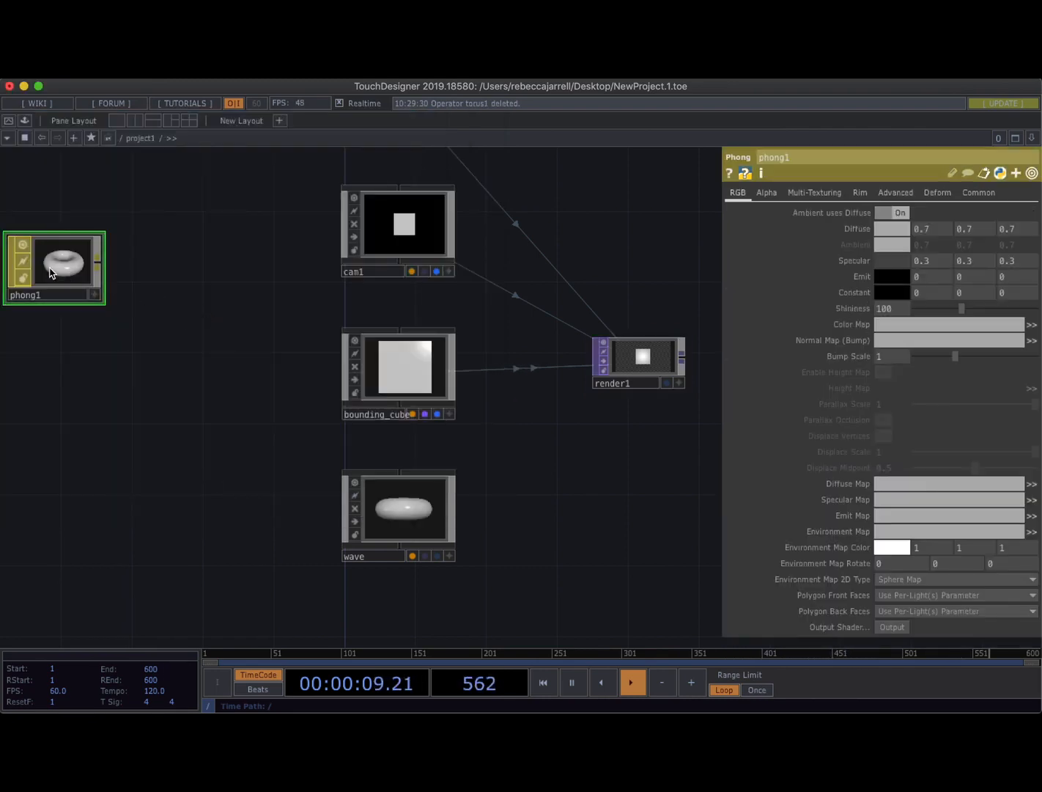
pyautogui.moveTo(41, 268); pyautogui.dragTo(130, 303)
# Assign phong1 as the render material of bounding_cube.
pyautogui.click(384, 379)
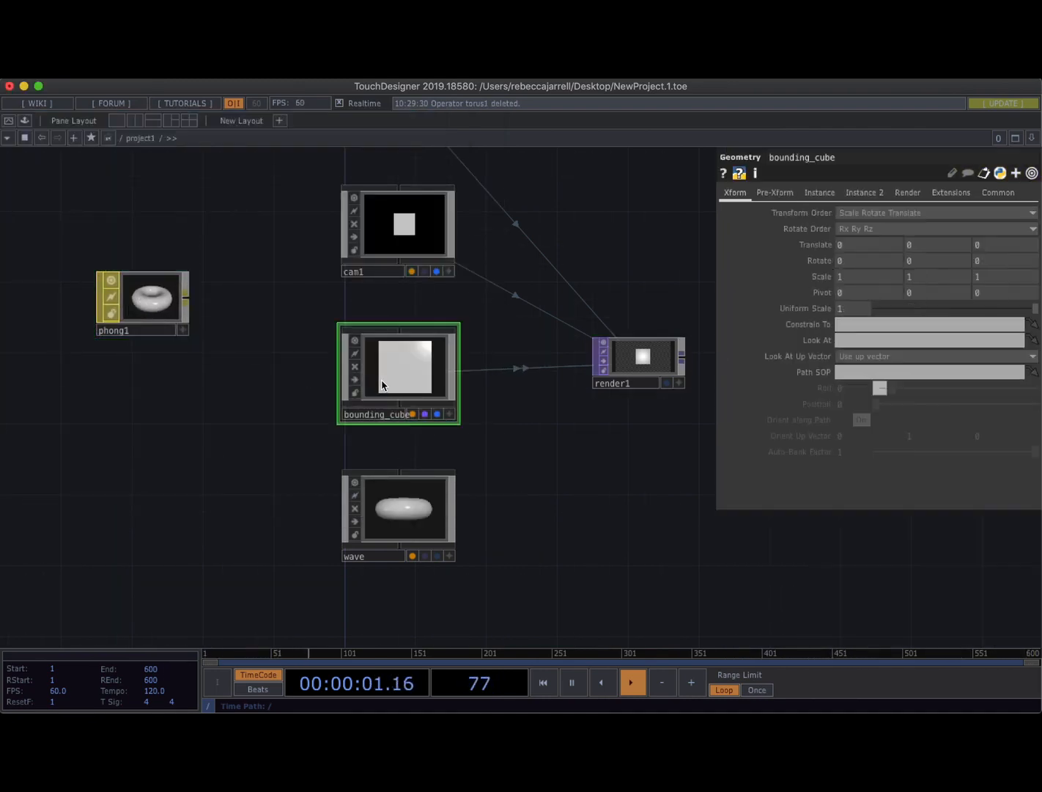
pyautogui.click(899, 194)
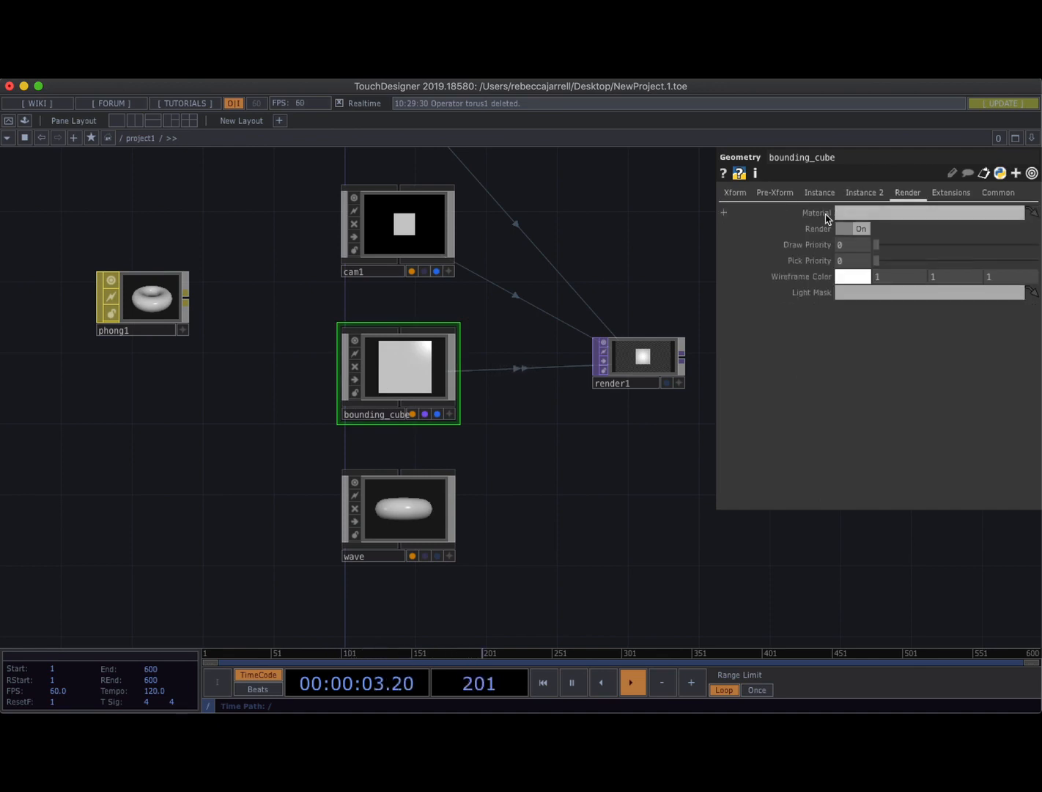
pyautogui.moveTo(186, 336); pyautogui.dragTo(850, 214)
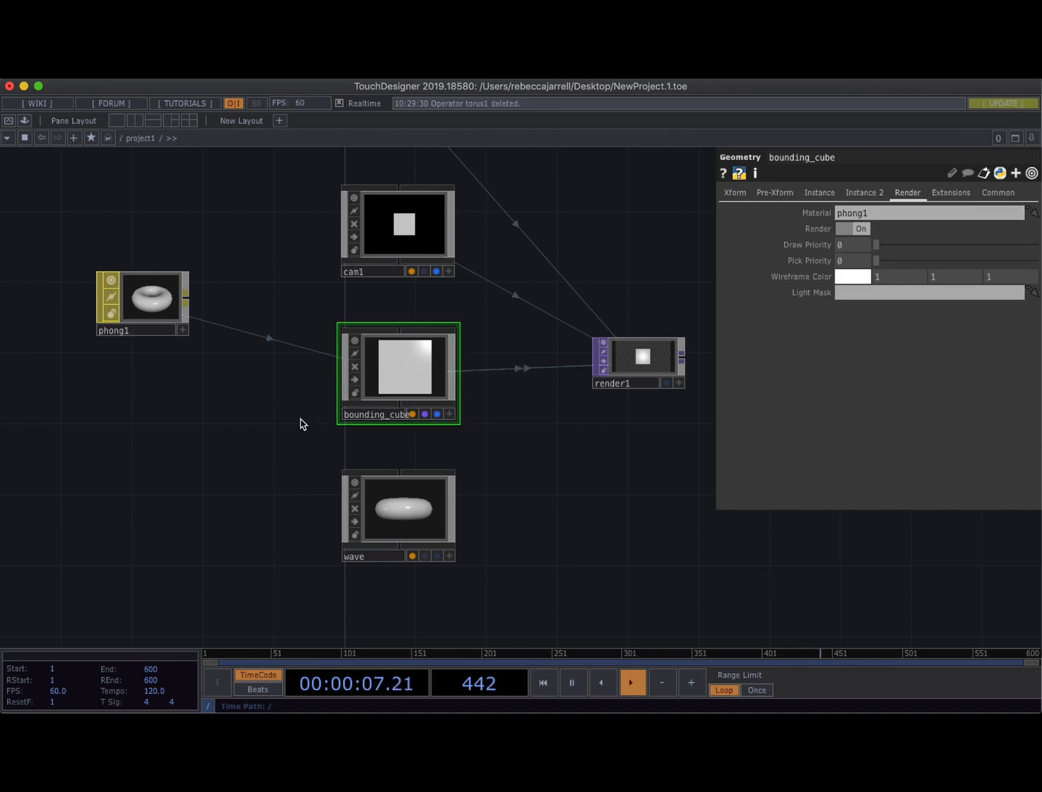
# Add a Noise TOP in project1 and append a Null TOP to its output, placed just below phong1.
pyautogui.scroll(-2, 168, 420)
pyautogui.moveTo(168, 420); pyautogui.dragTo(360, 423)
pyautogui.scroll(-5, 358, 422)
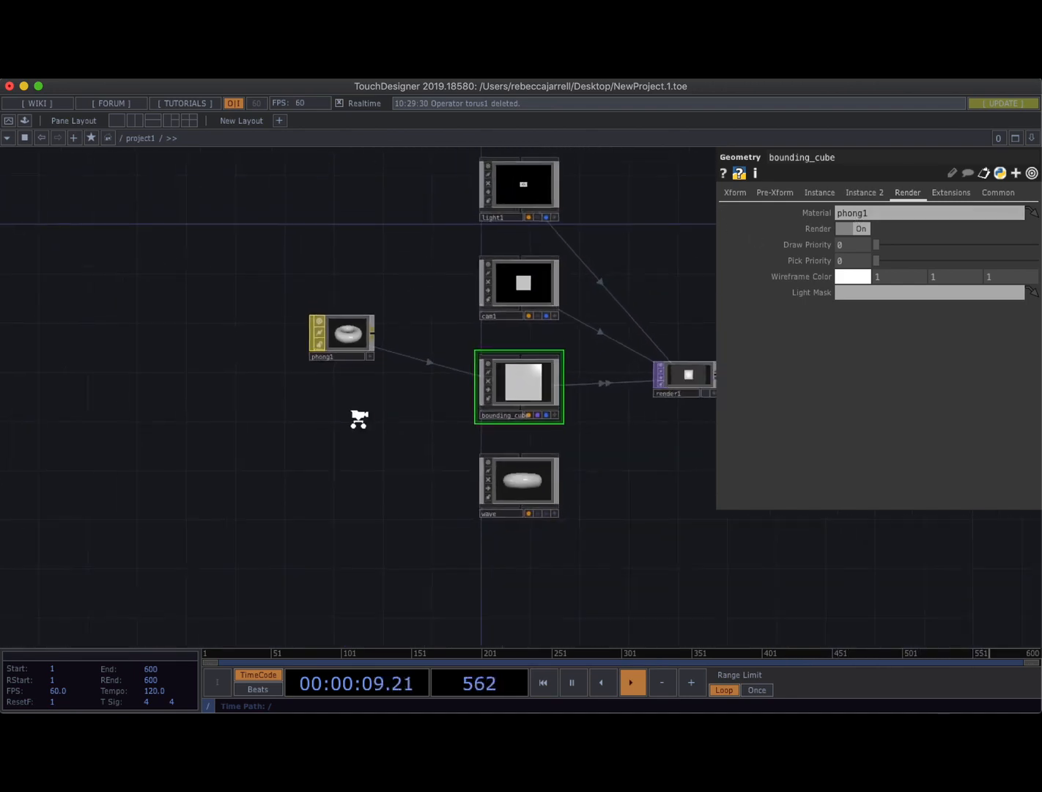
pyautogui.doubleClick(72, 407)
pyautogui.click(63, 244)
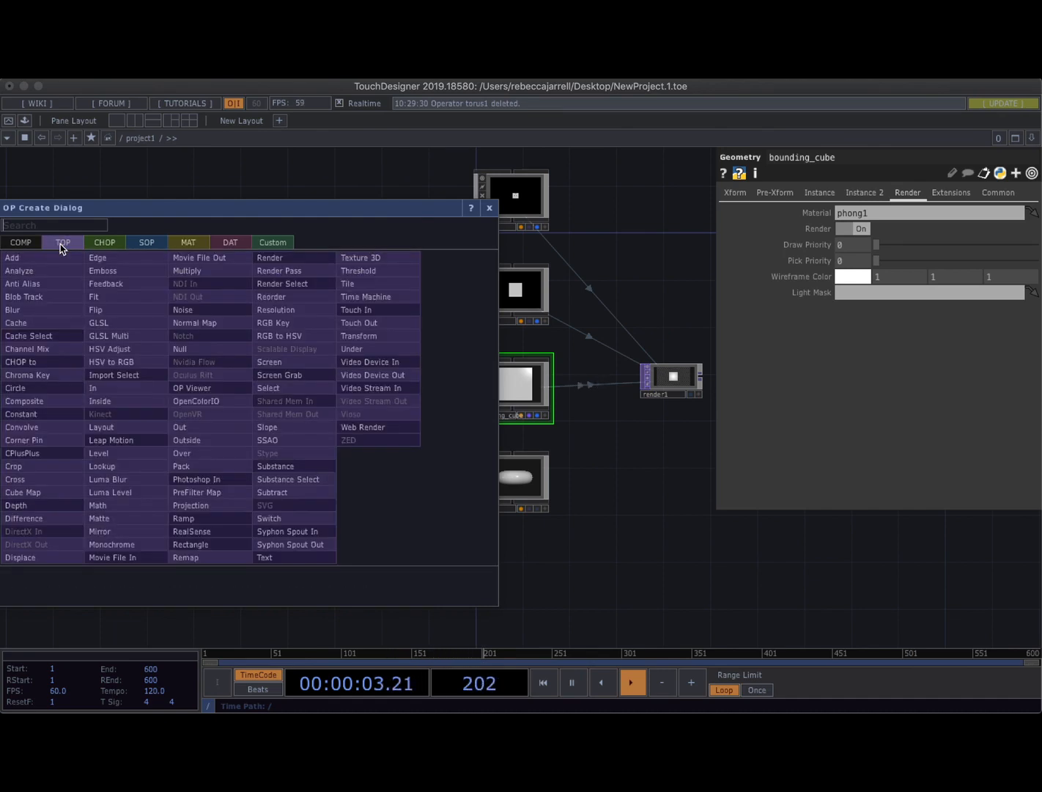
pyautogui.click(175, 310)
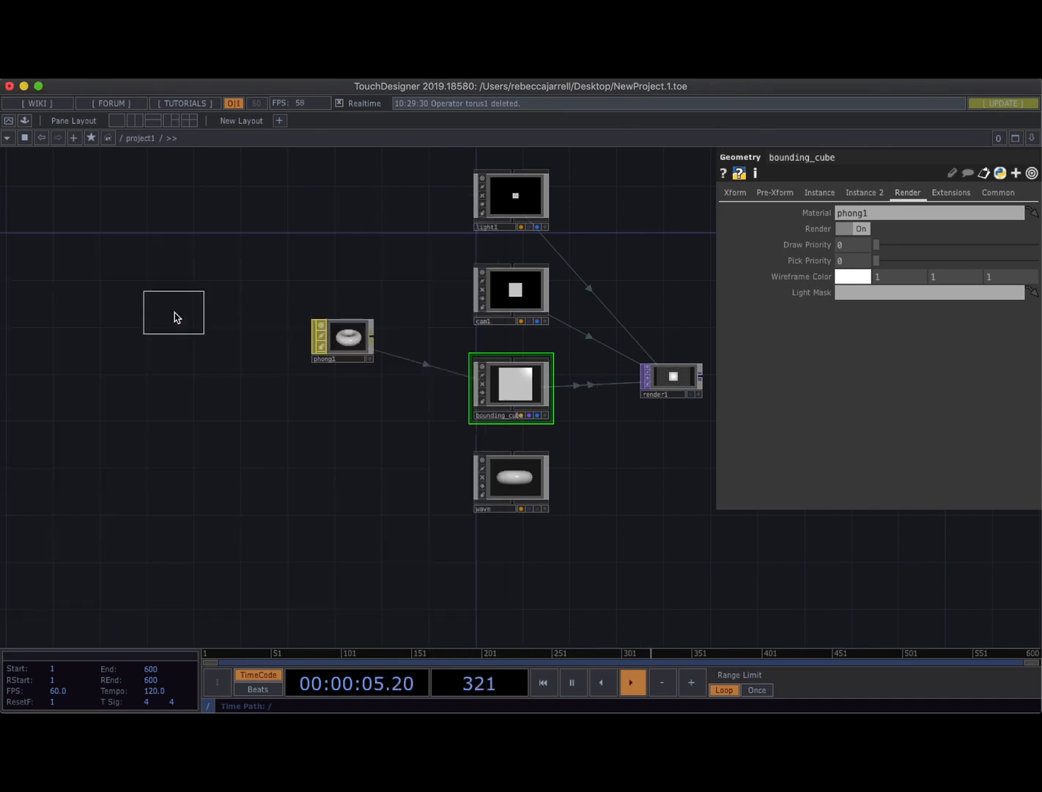
pyautogui.click(88, 401)
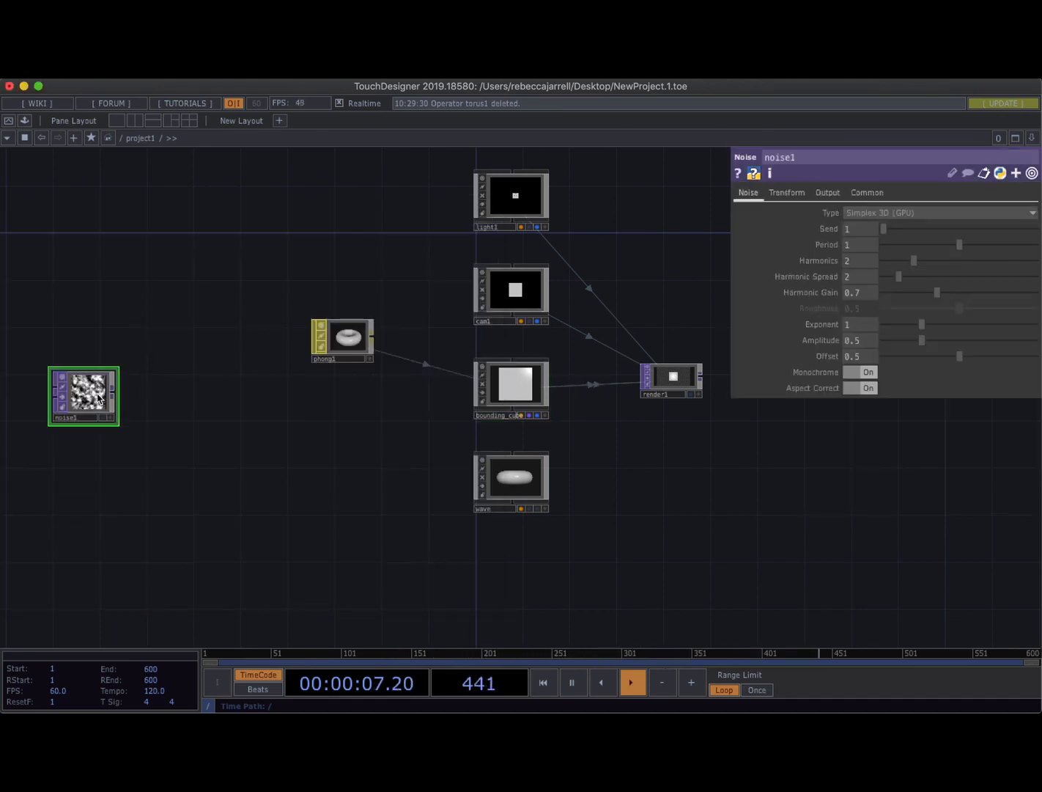
pyautogui.click(112, 391)
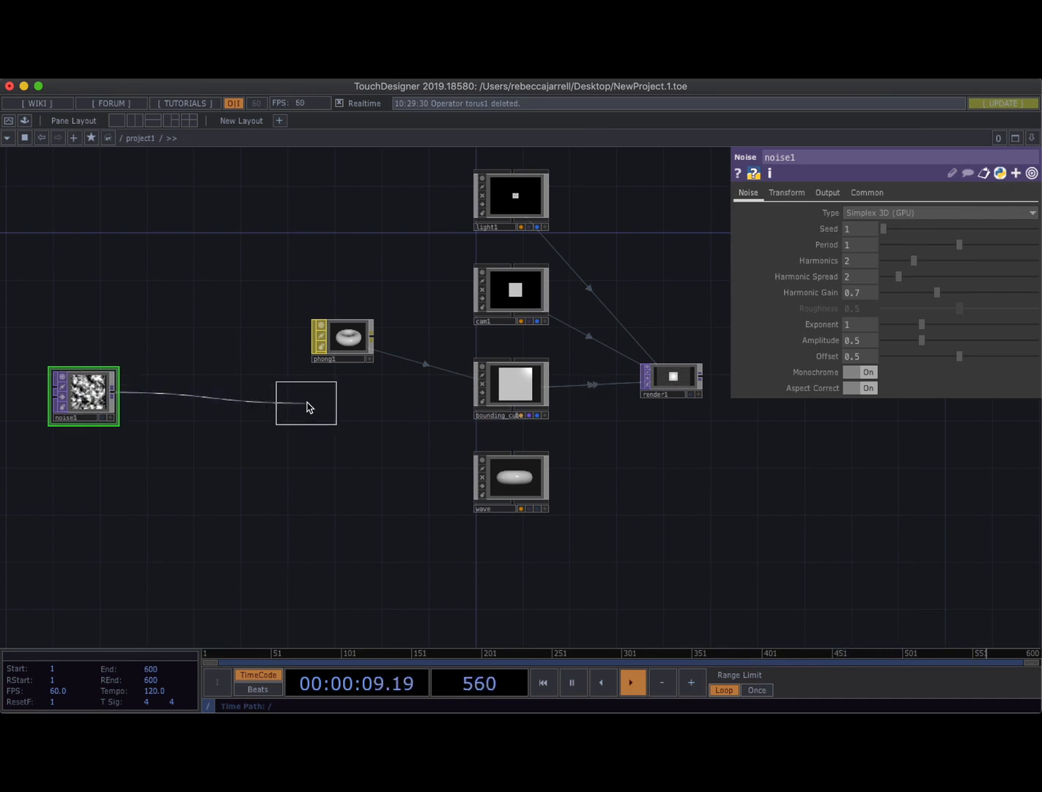
pyautogui.click(342, 406)
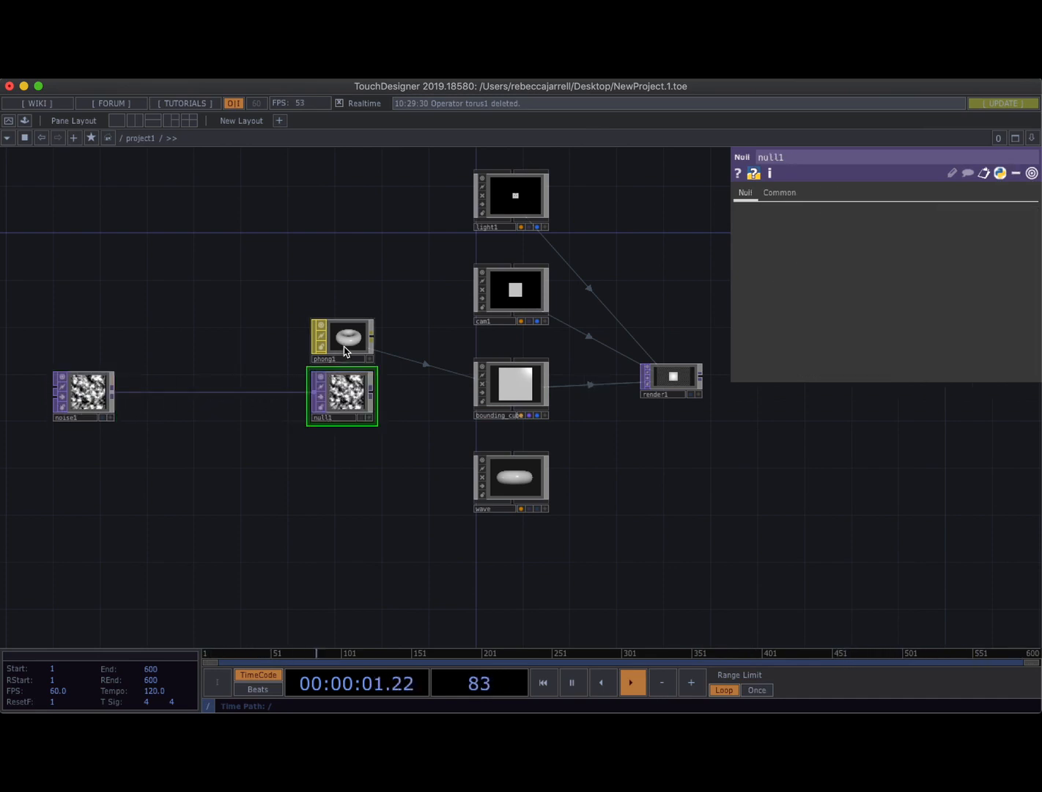
# Use the noise's null1 as both the Color Map and the Emit Map of phong1.
pyautogui.click(345, 339)
pyautogui.moveTo(371, 424); pyautogui.dragTo(810, 517)
pyautogui.moveTo(874, 351); pyautogui.dragTo(883, 323)
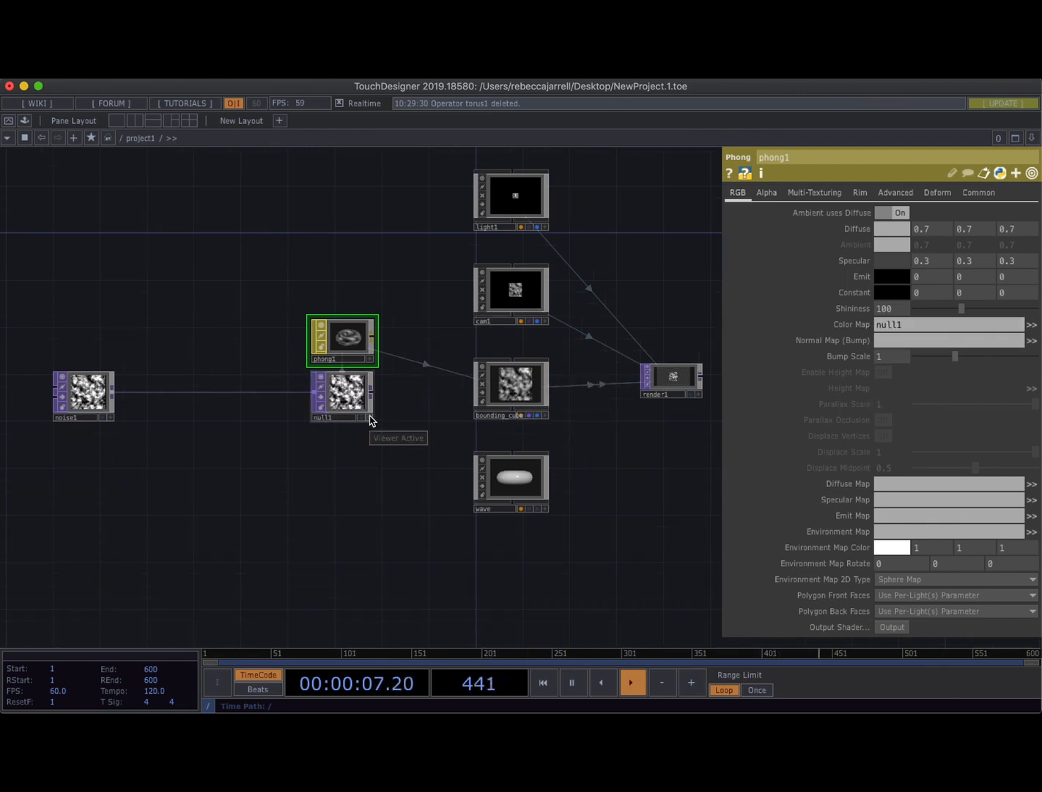
pyautogui.moveTo(371, 420); pyautogui.dragTo(884, 517)
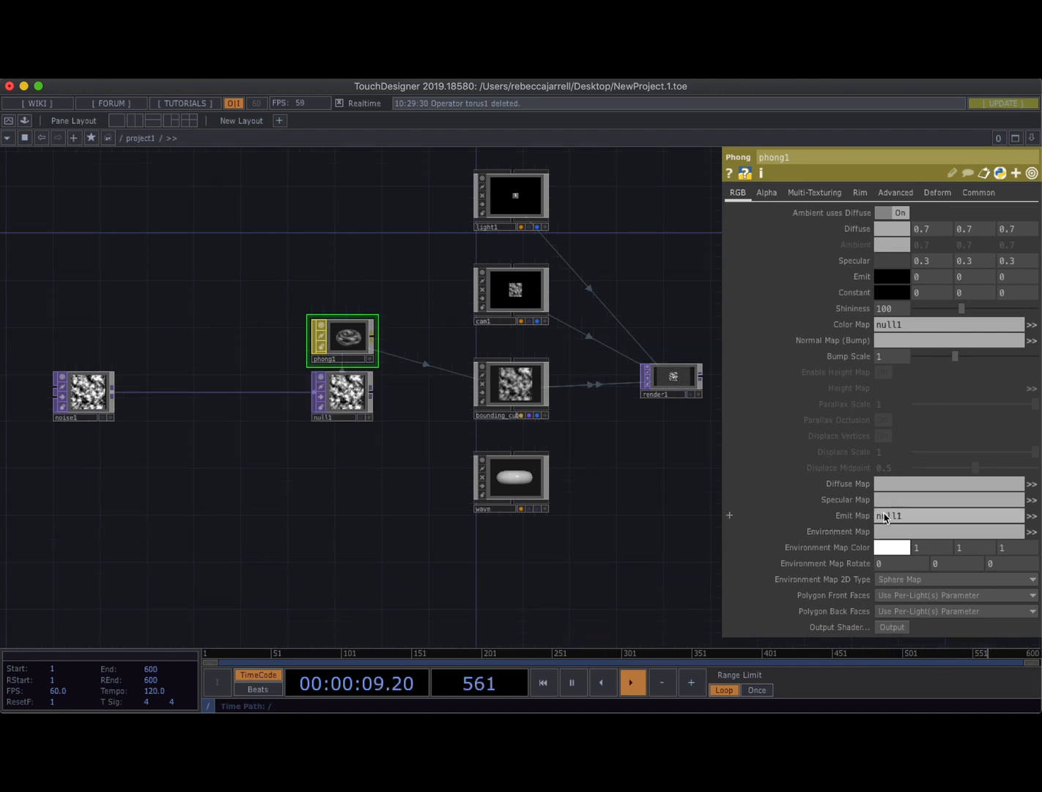
# Set phong1's Emit colour to white (1, 1, 1).
pyautogui.click(890, 281)
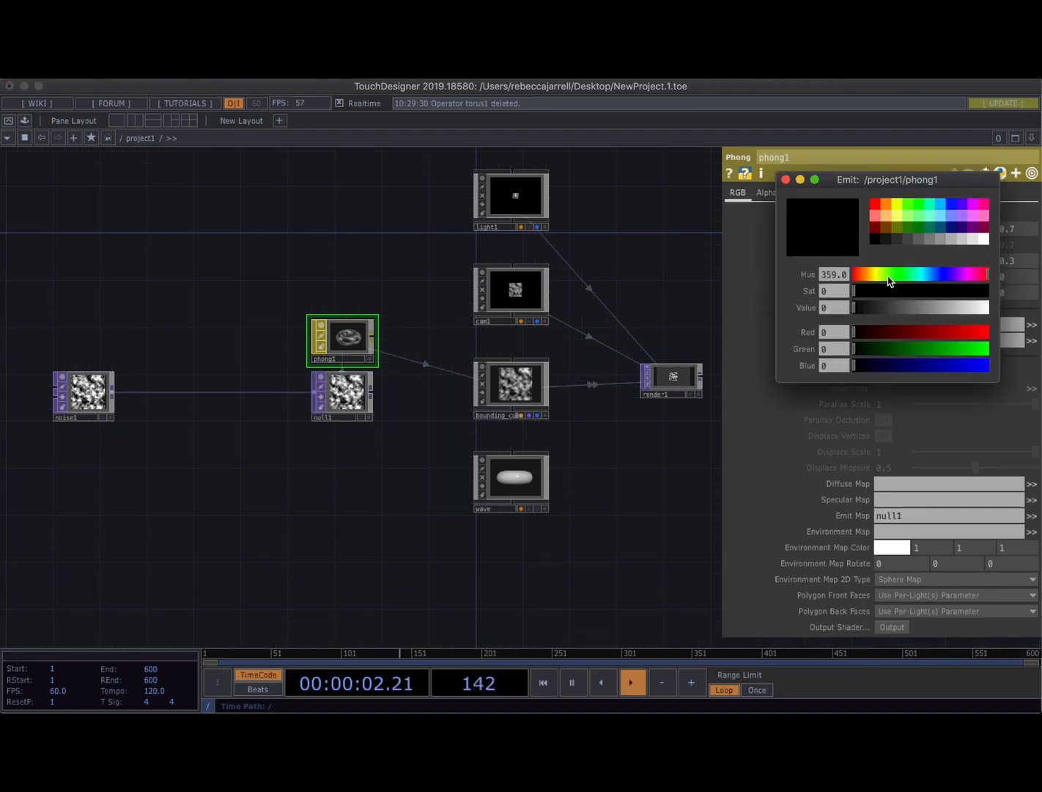
pyautogui.click(985, 239)
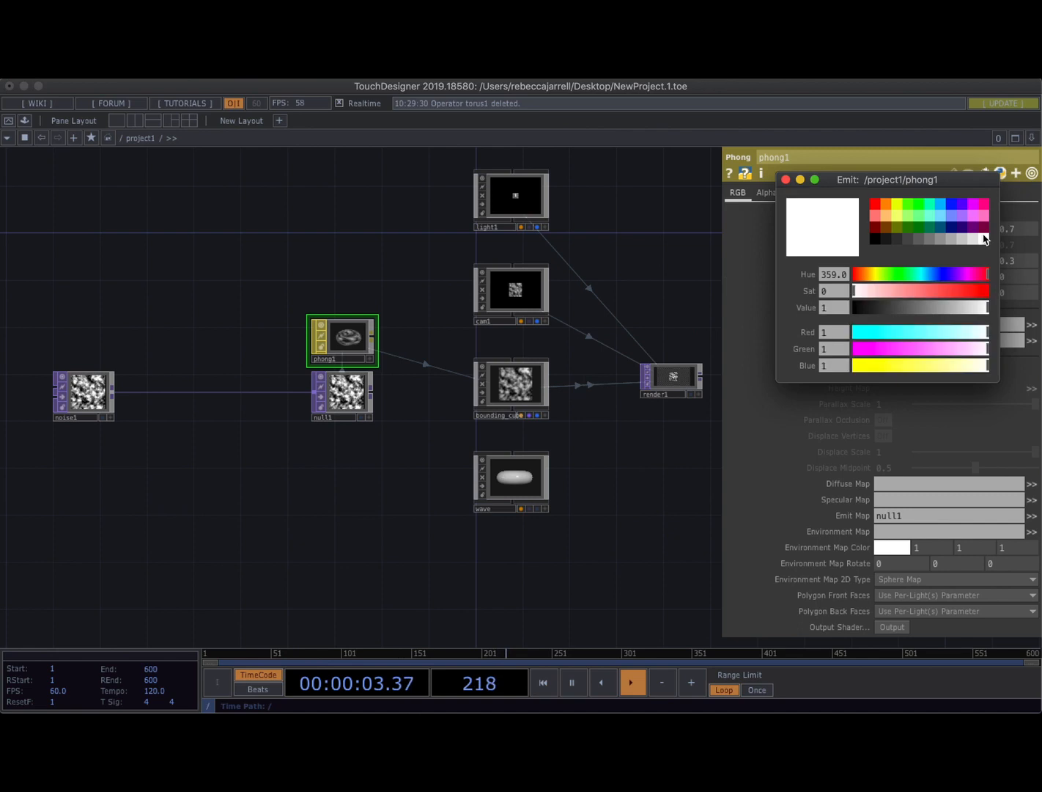
pyautogui.click(786, 180)
# Open bounding_cube in an enlarged floating viewer, orbit around it to examine the noise on its faces, and move the viewer aside.
pyautogui.scroll(4, 573, 442)
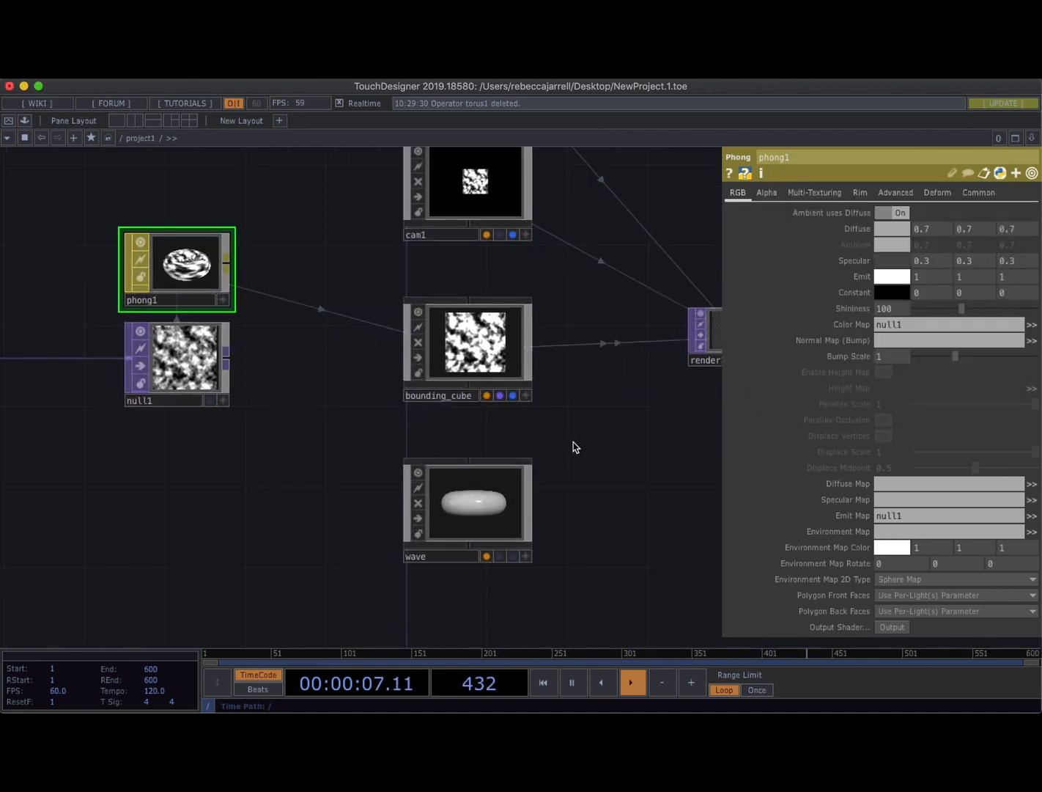
pyautogui.rightClick(478, 346)
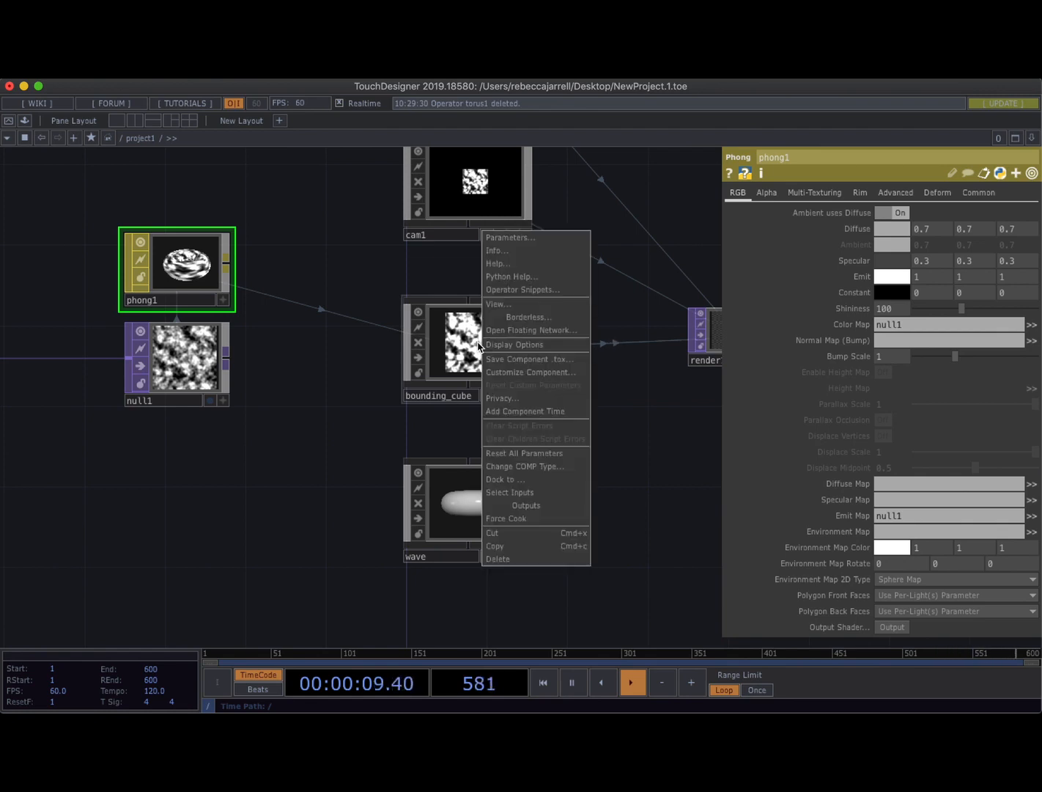
pyautogui.click(505, 305)
pyautogui.moveTo(500, 198); pyautogui.dragTo(510, 119)
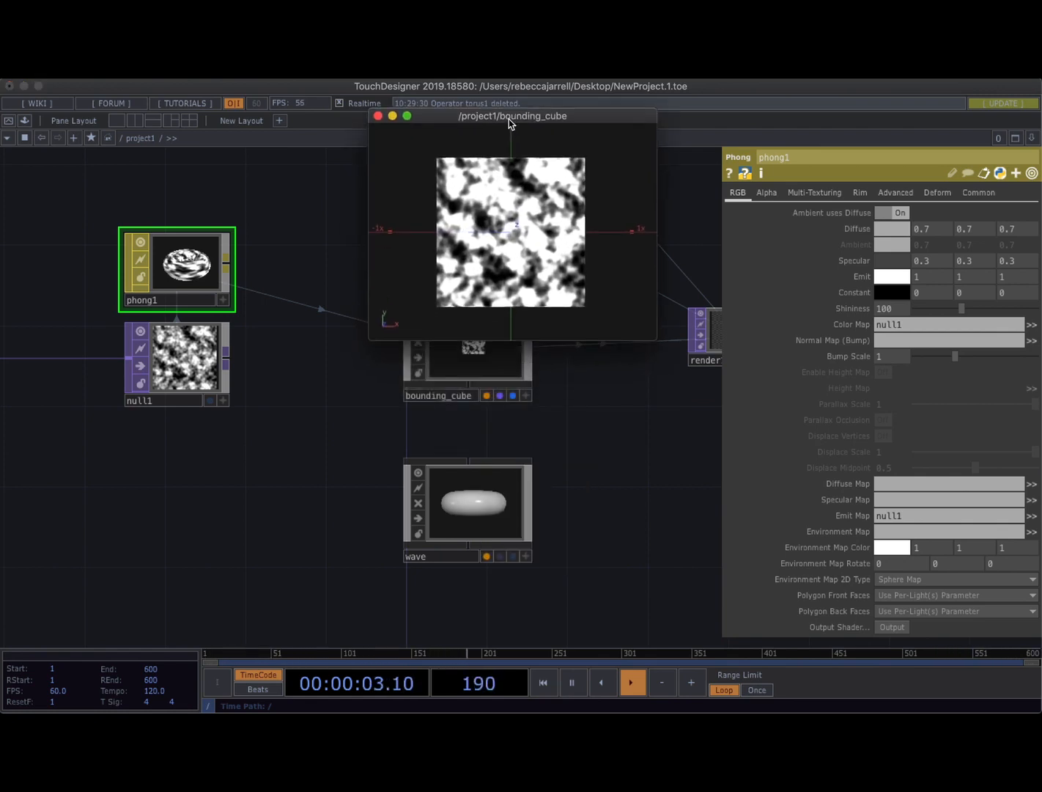
pyautogui.moveTo(654, 335); pyautogui.dragTo(689, 379)
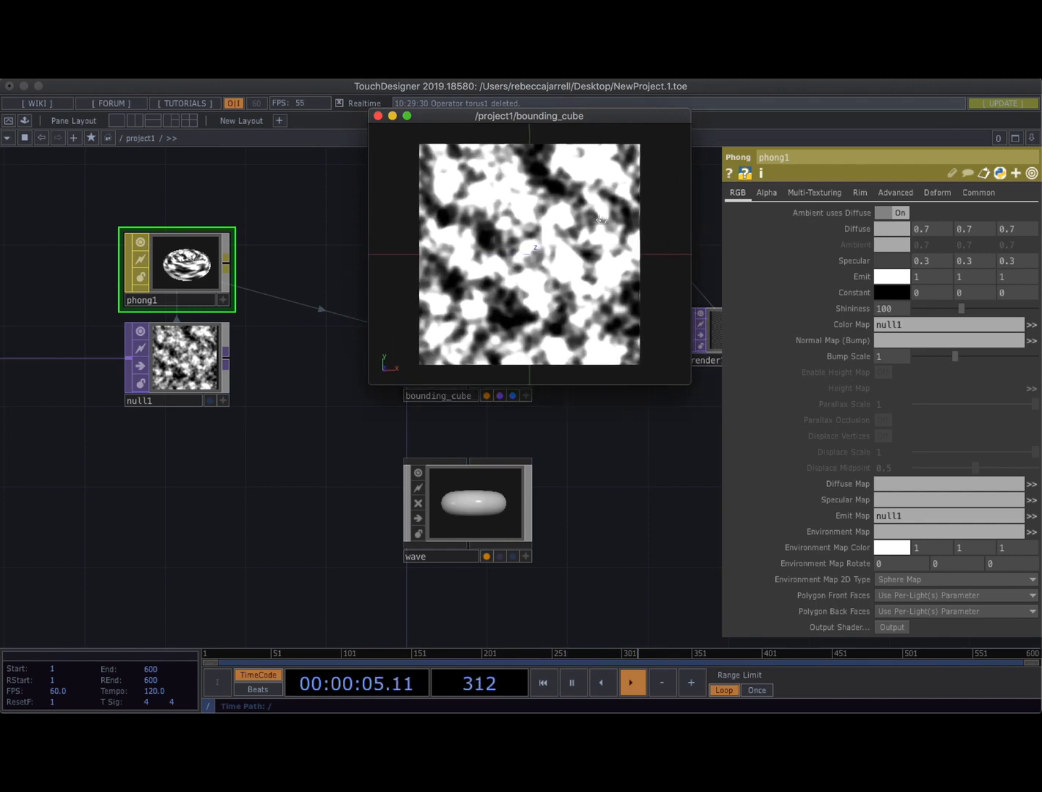
pyautogui.moveTo(600, 219); pyautogui.dragTo(502, 258)
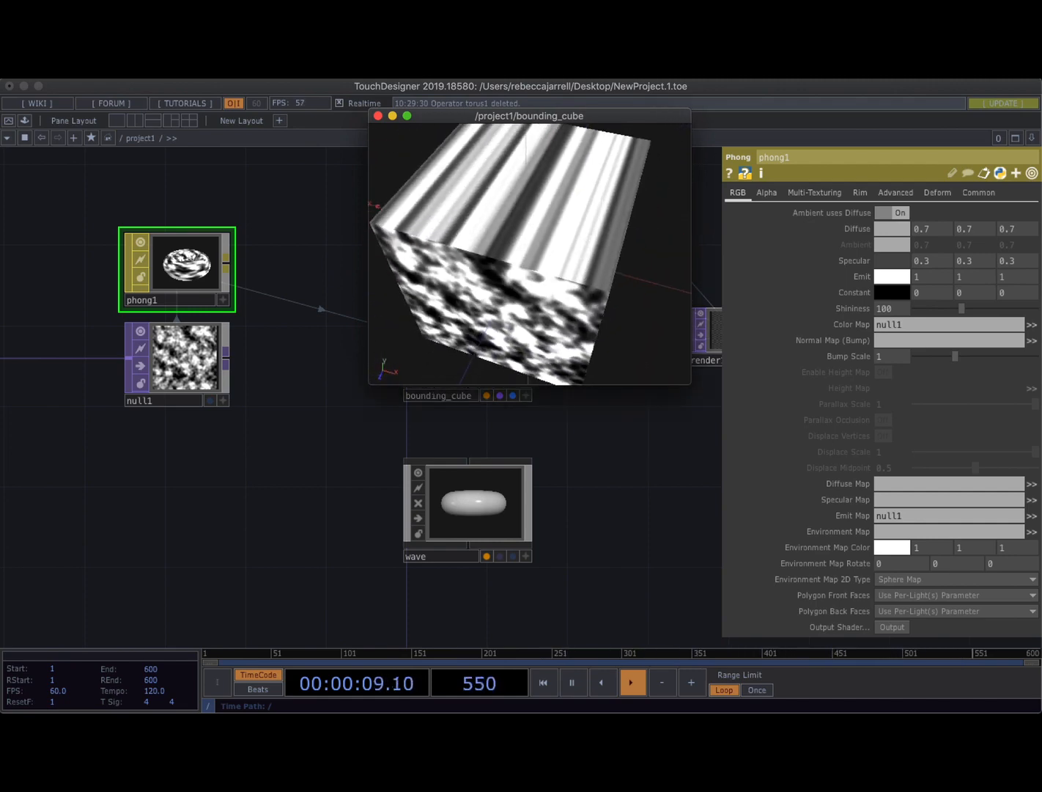
pyautogui.moveTo(564, 192); pyautogui.dragTo(513, 258)
pyautogui.moveTo(579, 117); pyautogui.dragTo(271, 115)
pyautogui.moveTo(470, 259); pyautogui.dragTo(565, 254)
# Try Y Axis as texture1's Projection Axis inside bounding_cube, examine the cube's faces in the viewer, and restore Z Axis.
pyautogui.scroll(10, 555, 327)
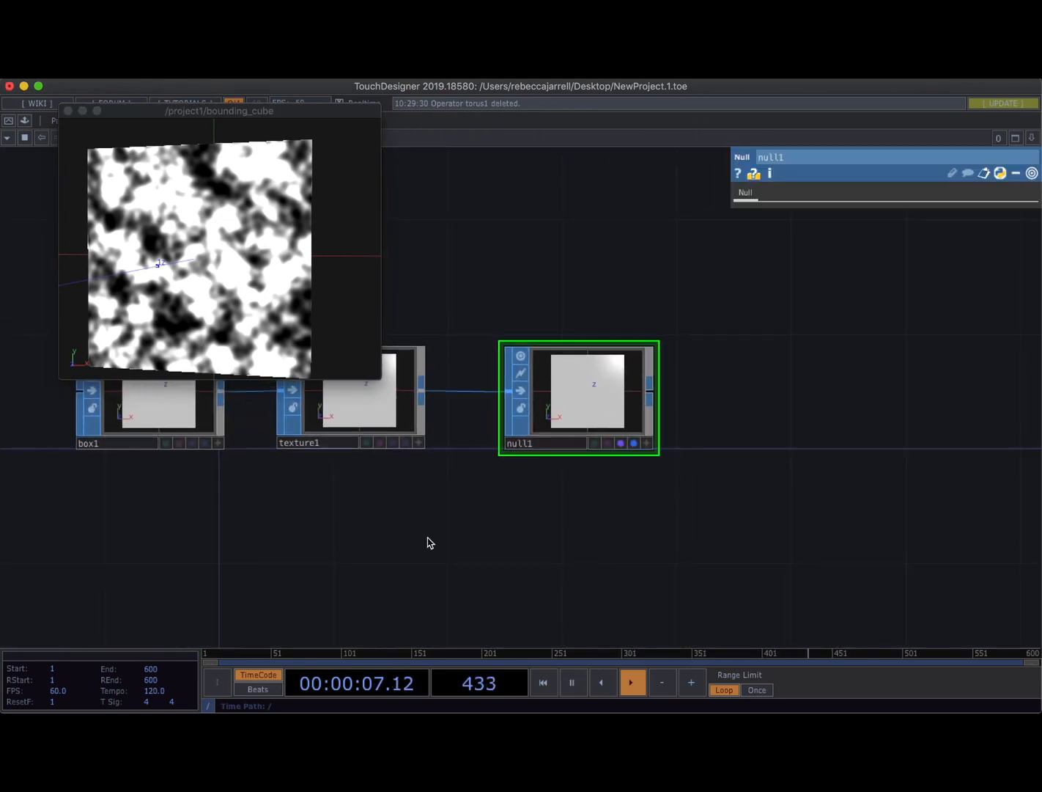
pyautogui.scroll(1, 429, 539)
pyautogui.click(363, 393)
pyautogui.moveTo(354, 513); pyautogui.dragTo(515, 532)
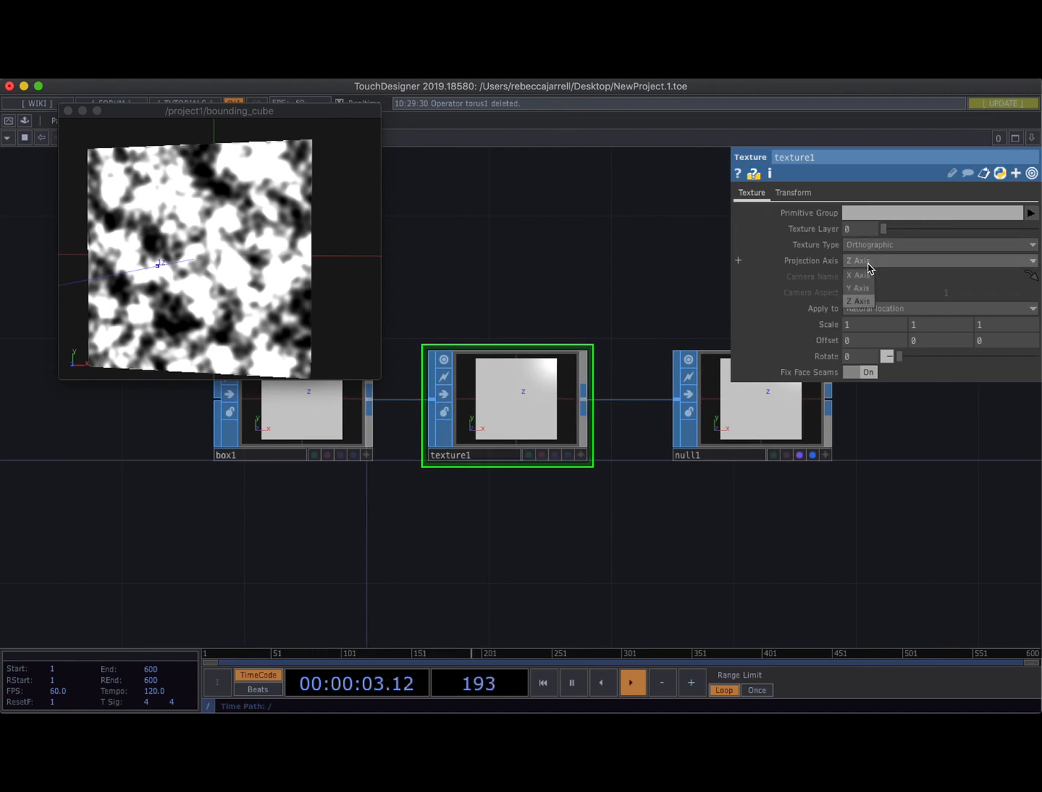
pyautogui.click(863, 289)
pyautogui.moveTo(317, 301); pyautogui.dragTo(245, 182)
pyautogui.moveTo(243, 302); pyautogui.dragTo(348, 316)
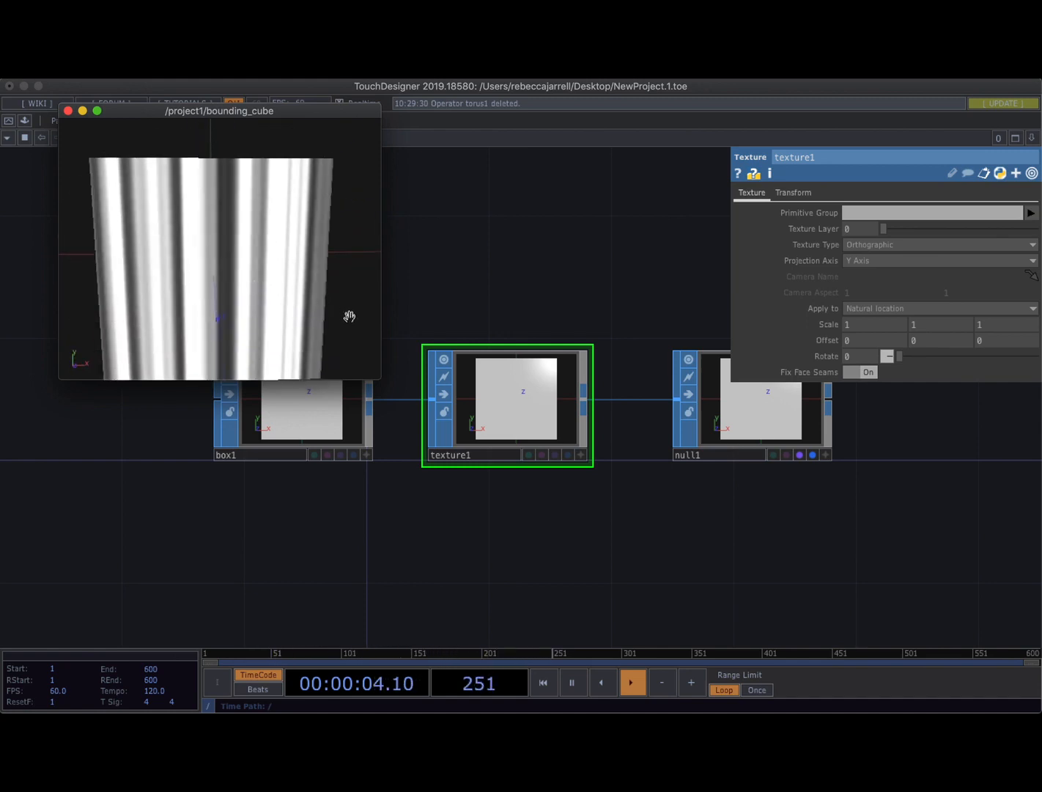
pyautogui.click(859, 262)
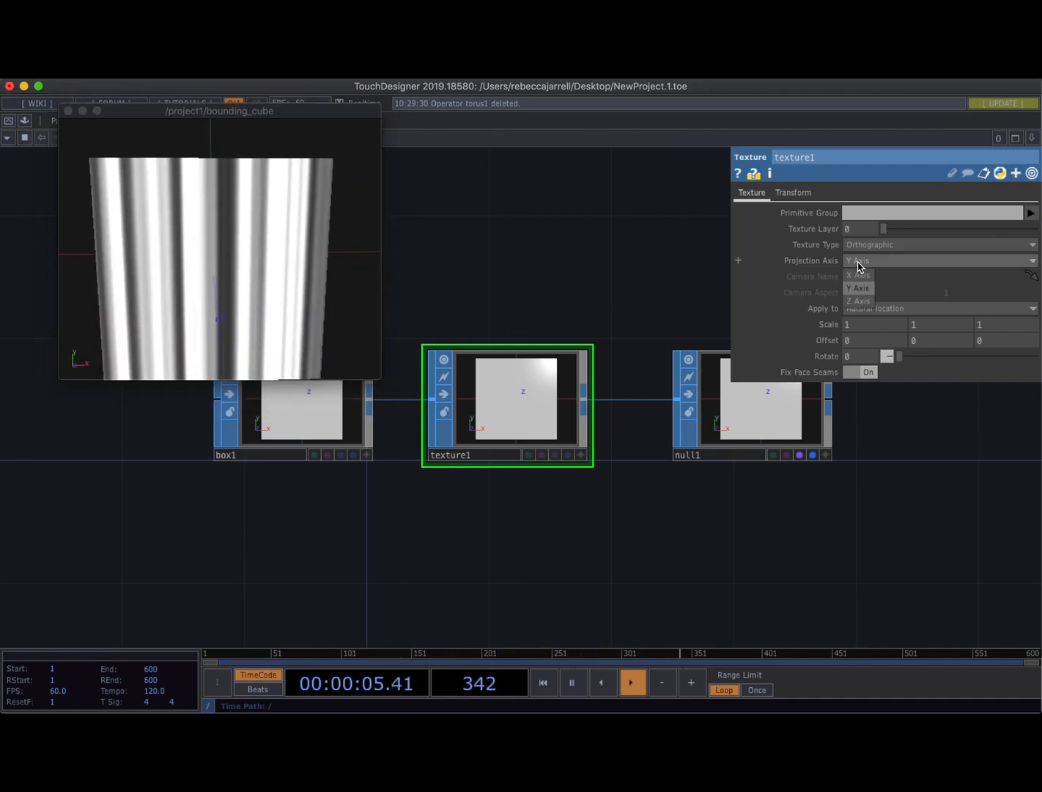
pyautogui.click(863, 301)
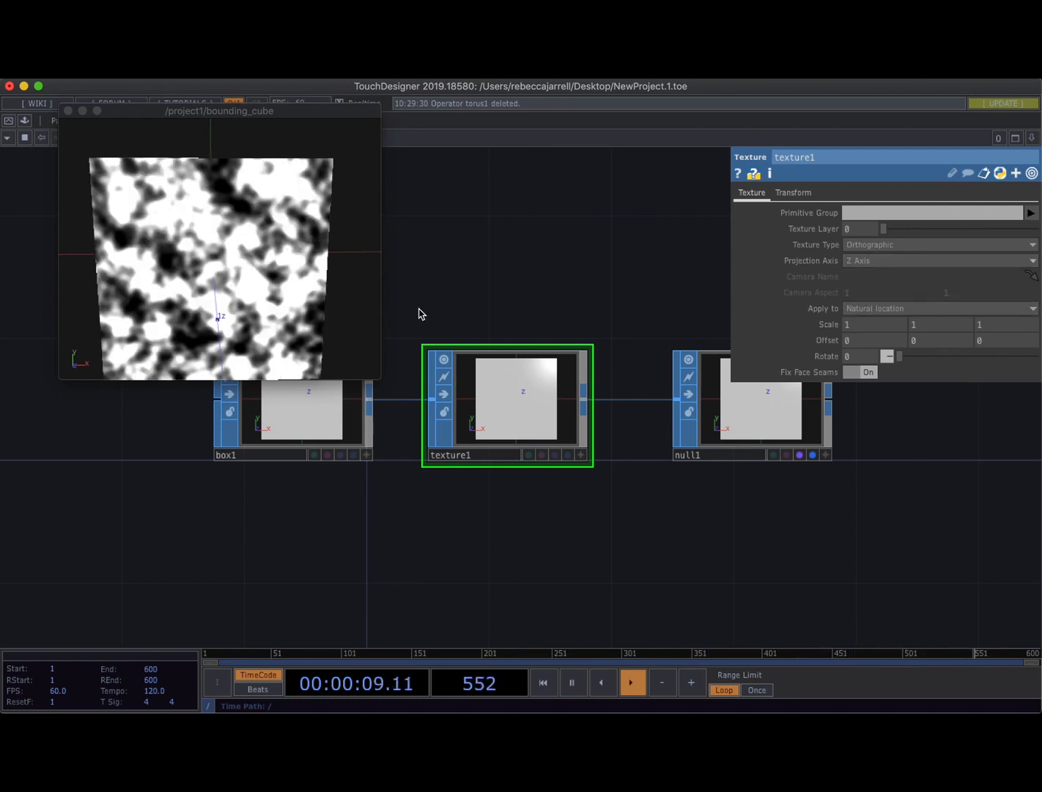
pyautogui.moveTo(291, 247); pyautogui.dragTo(230, 252)
# Return to the parent network, set bounding_cube's X rotation to 90, and inspect the noise on its faces from several angles.
pyautogui.scroll(-6, 420, 495)
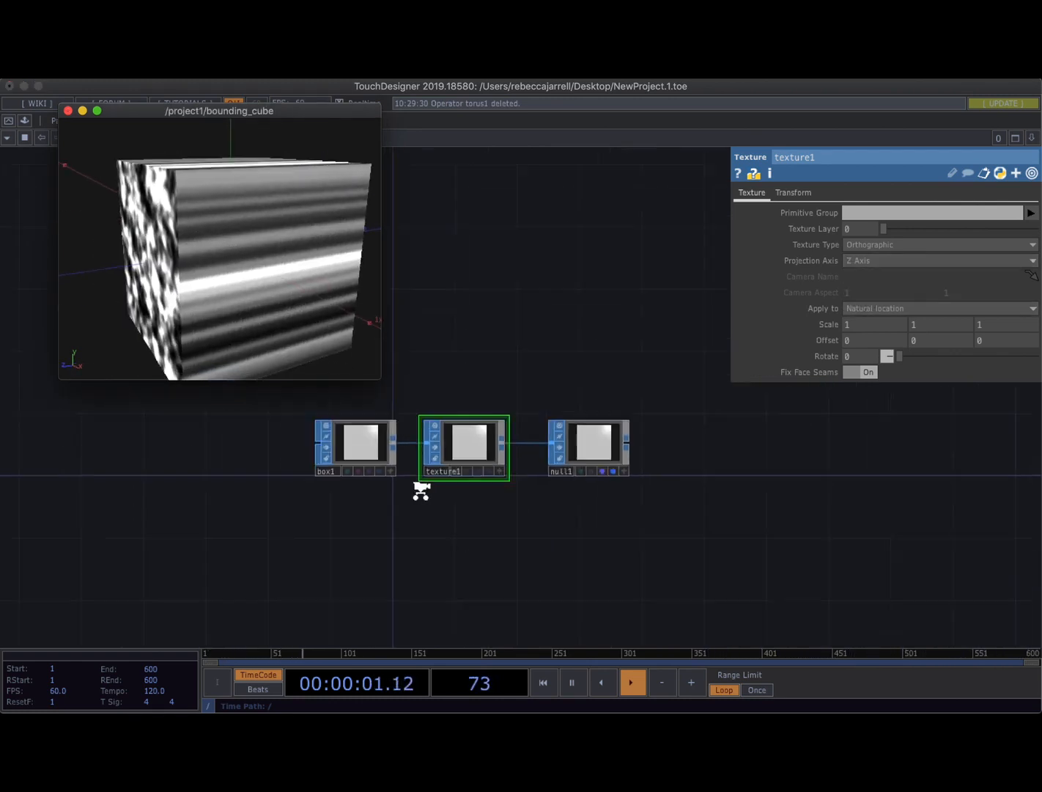
pyautogui.click(420, 496)
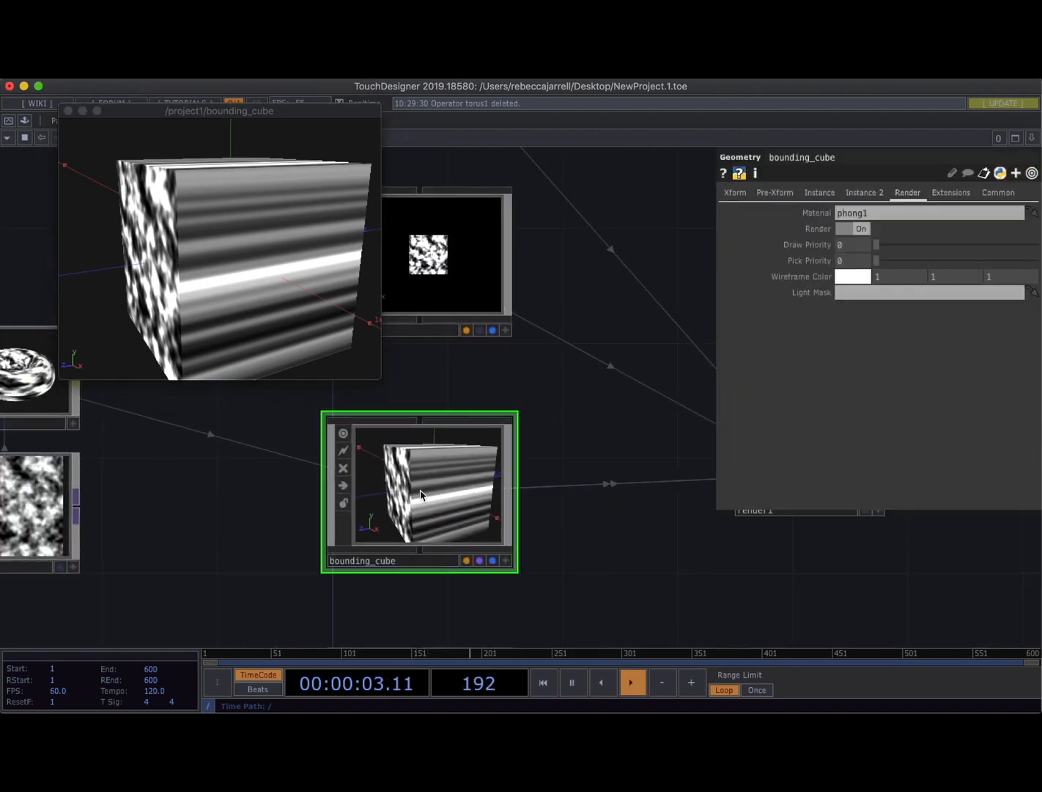
pyautogui.click(730, 196)
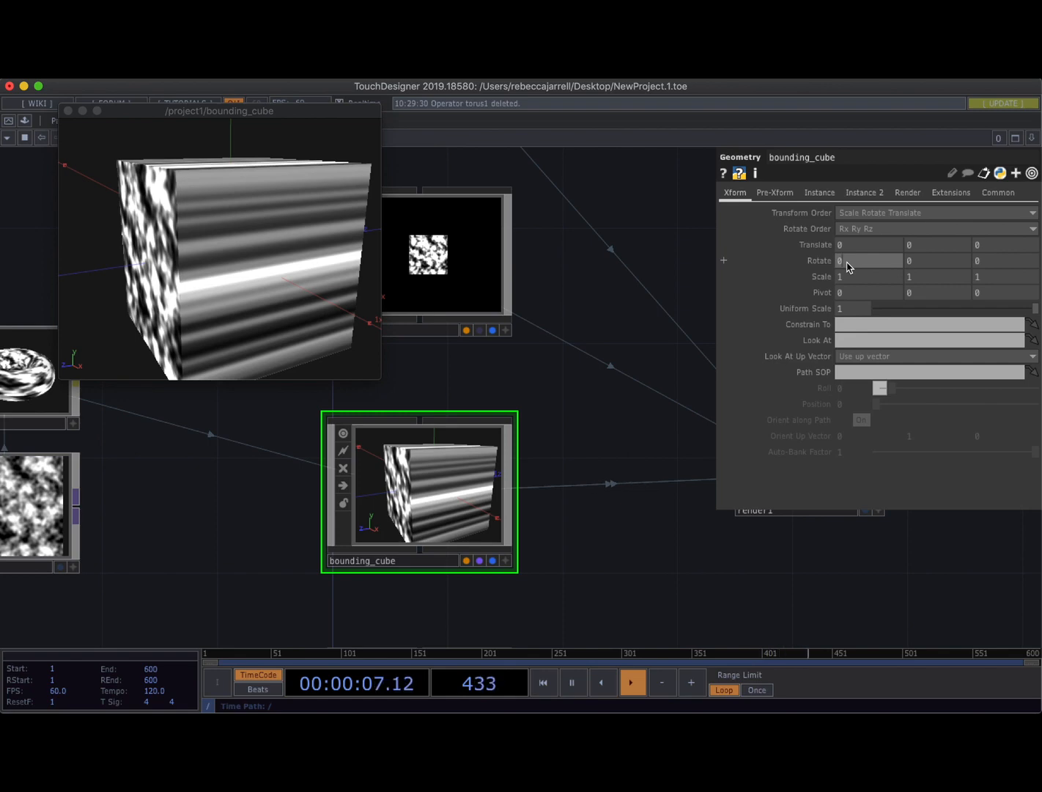
pyautogui.press('Return')
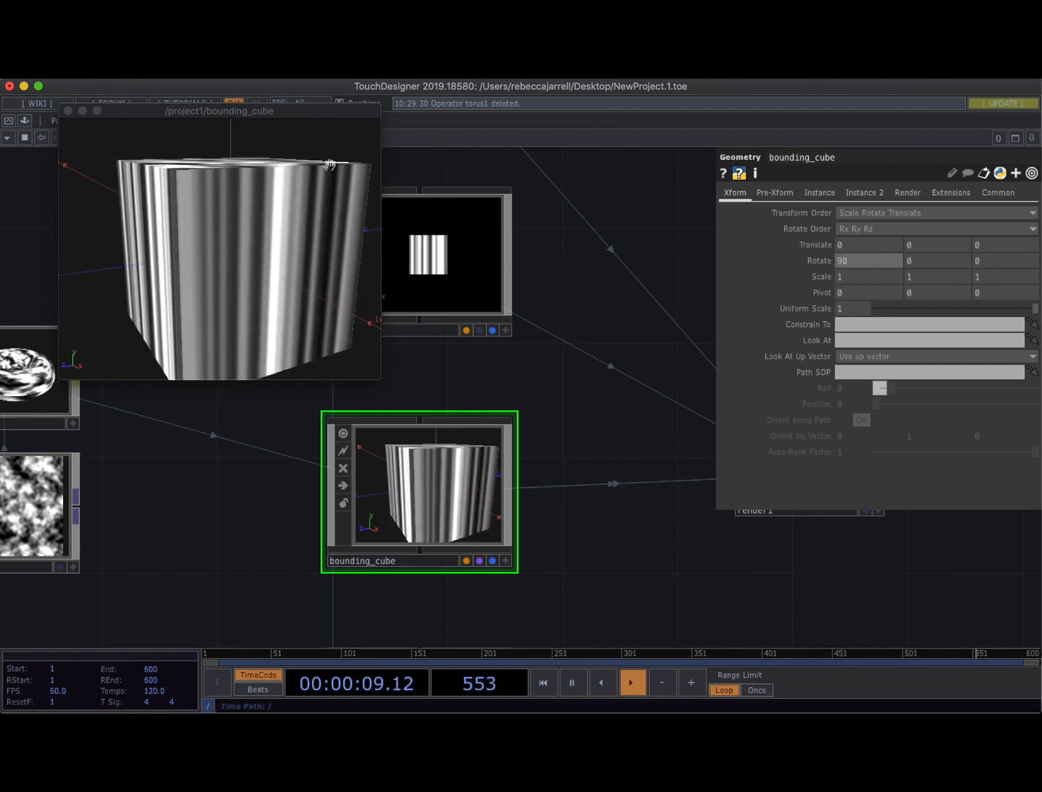
pyautogui.moveTo(249, 239); pyautogui.dragTo(285, 314)
pyautogui.scroll(-3, 252, 542)
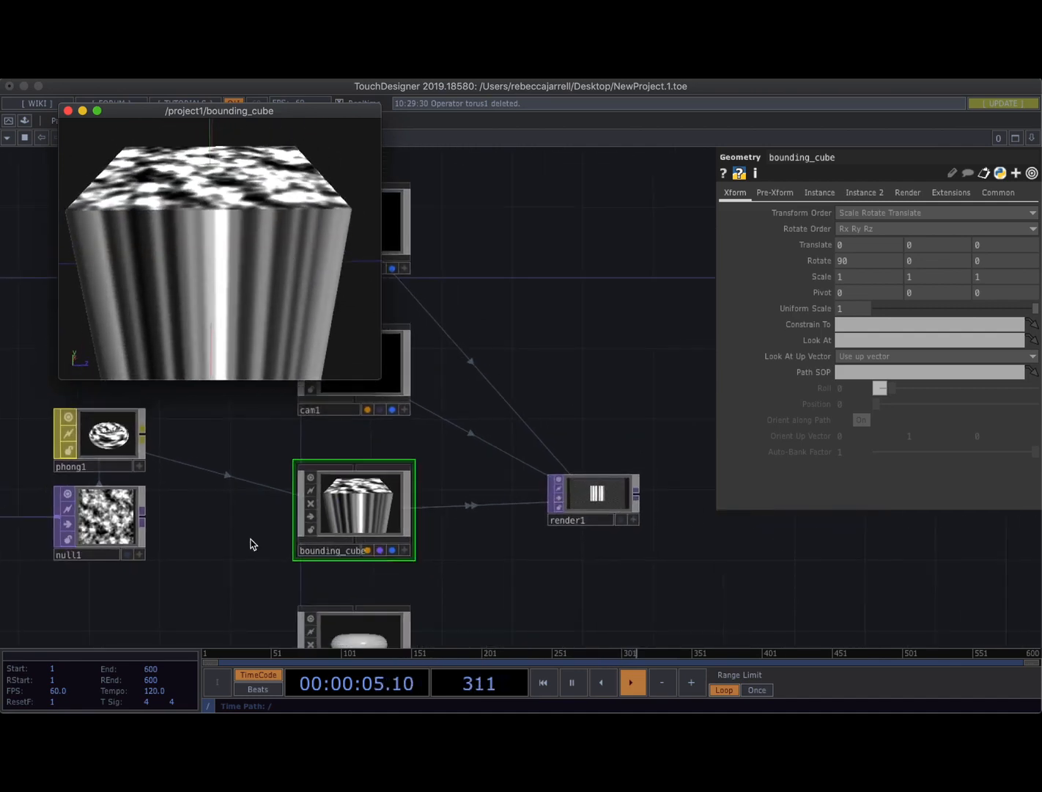
pyautogui.click(378, 539)
pyautogui.hscroll(-10, 378, 539)
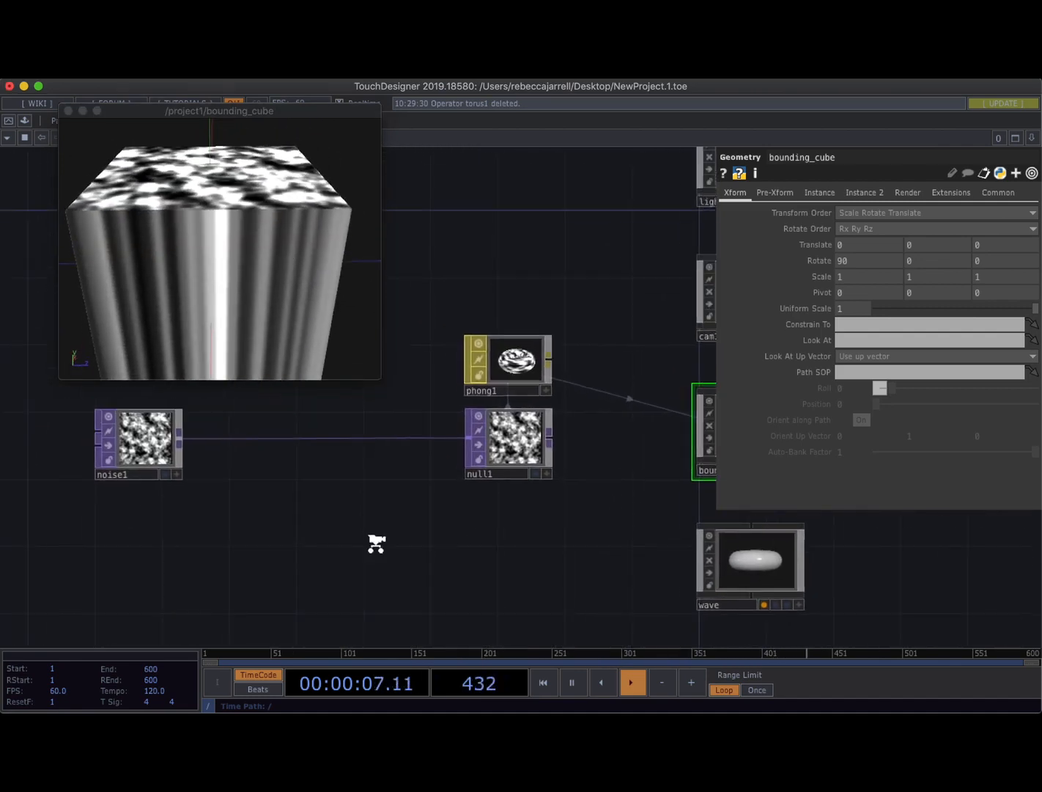
pyautogui.moveTo(333, 292); pyautogui.dragTo(307, 309)
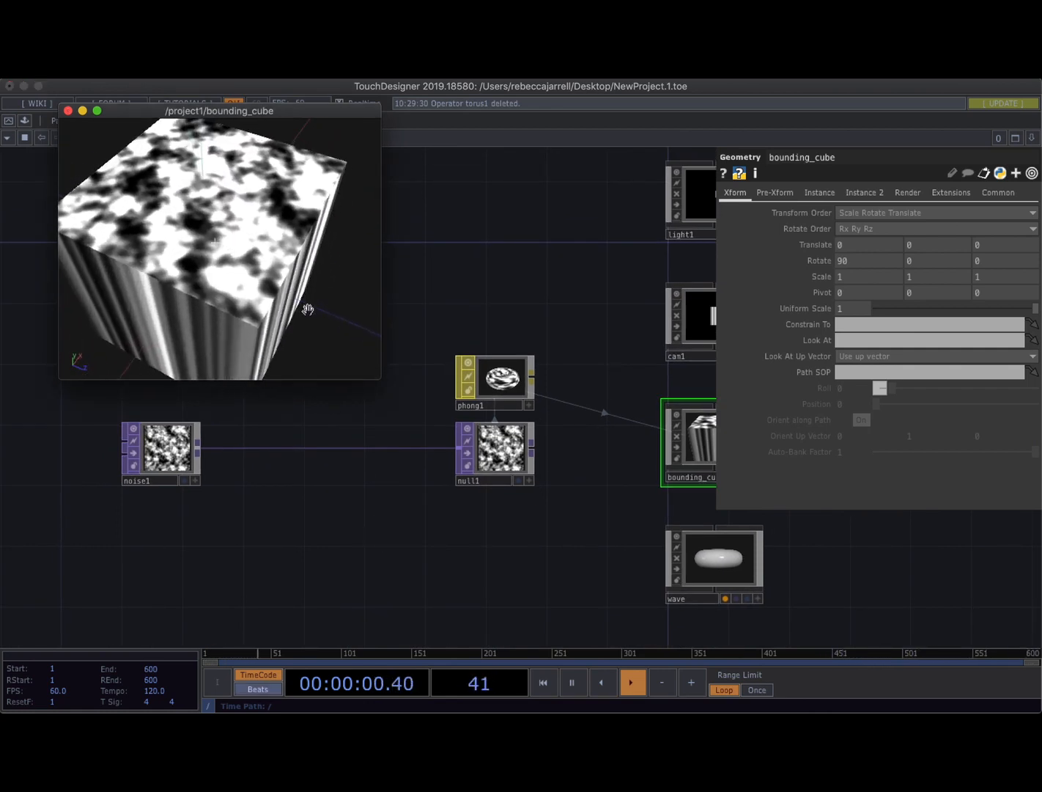
# Place phong1 slightly farther above null1 and enable Blending (Transparency) on the material.
pyautogui.click(493, 386)
pyautogui.moveTo(489, 367); pyautogui.dragTo(490, 337)
pyautogui.click(979, 194)
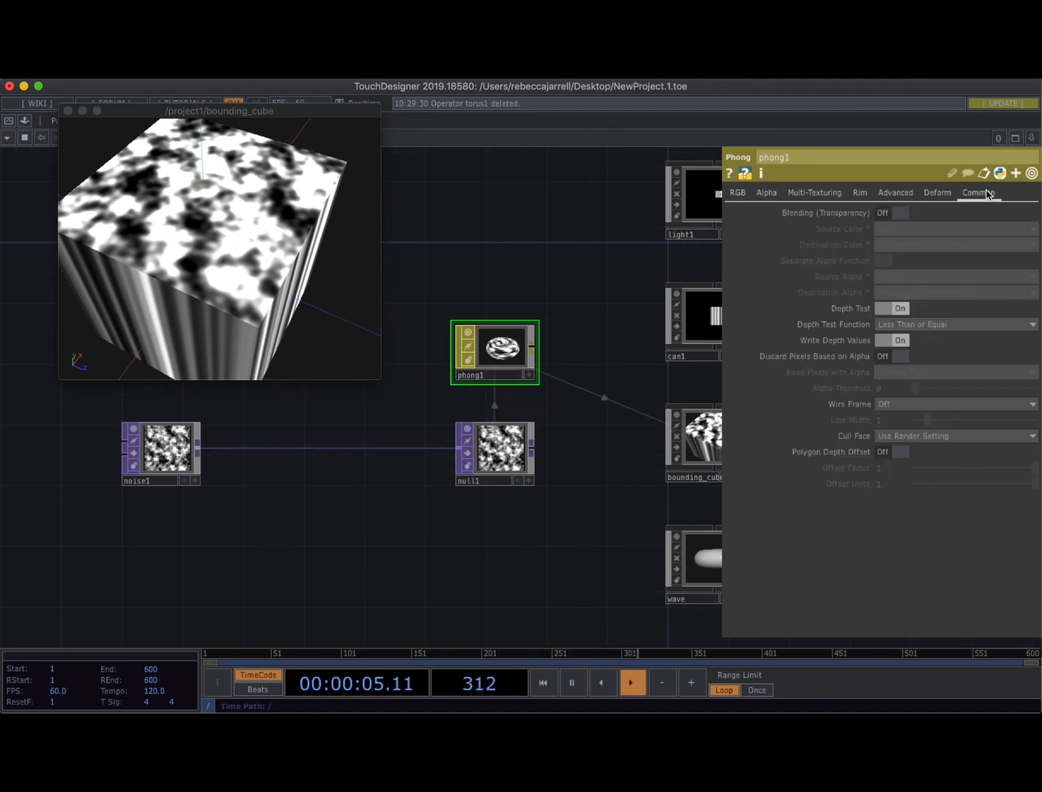
pyautogui.click(884, 213)
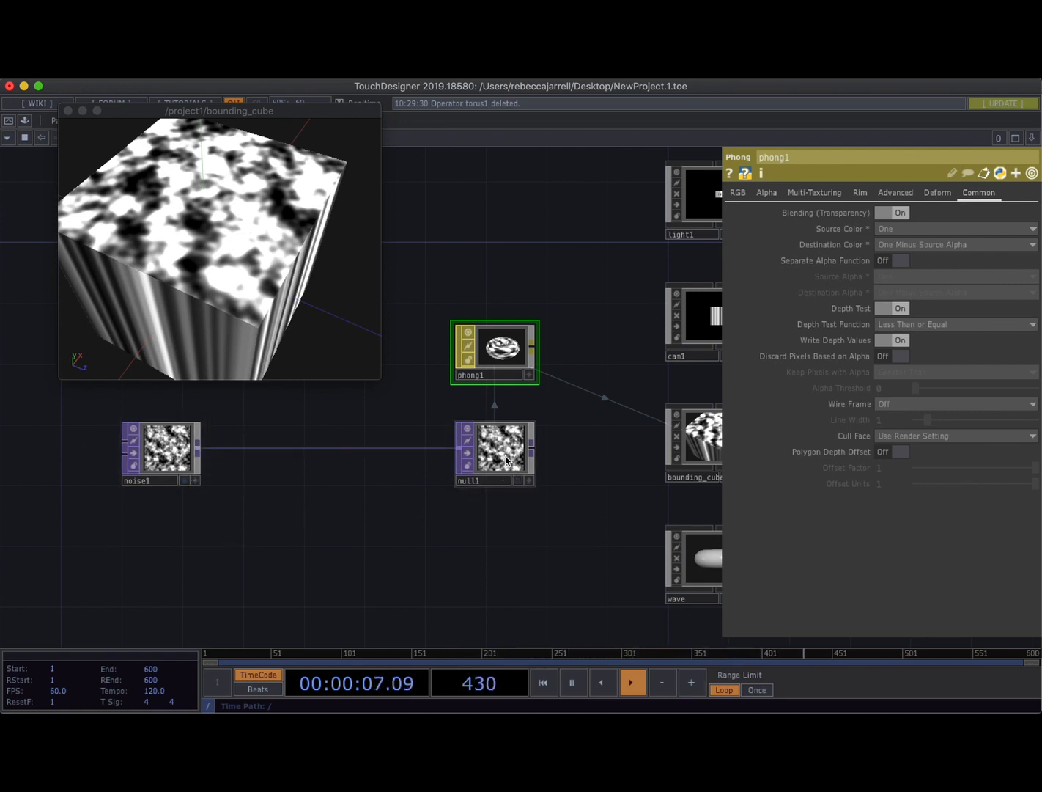
# Set noise1's output Alpha to Noise and examine the cube's transparency in the viewer.
pyautogui.click(176, 453)
pyautogui.click(829, 193)
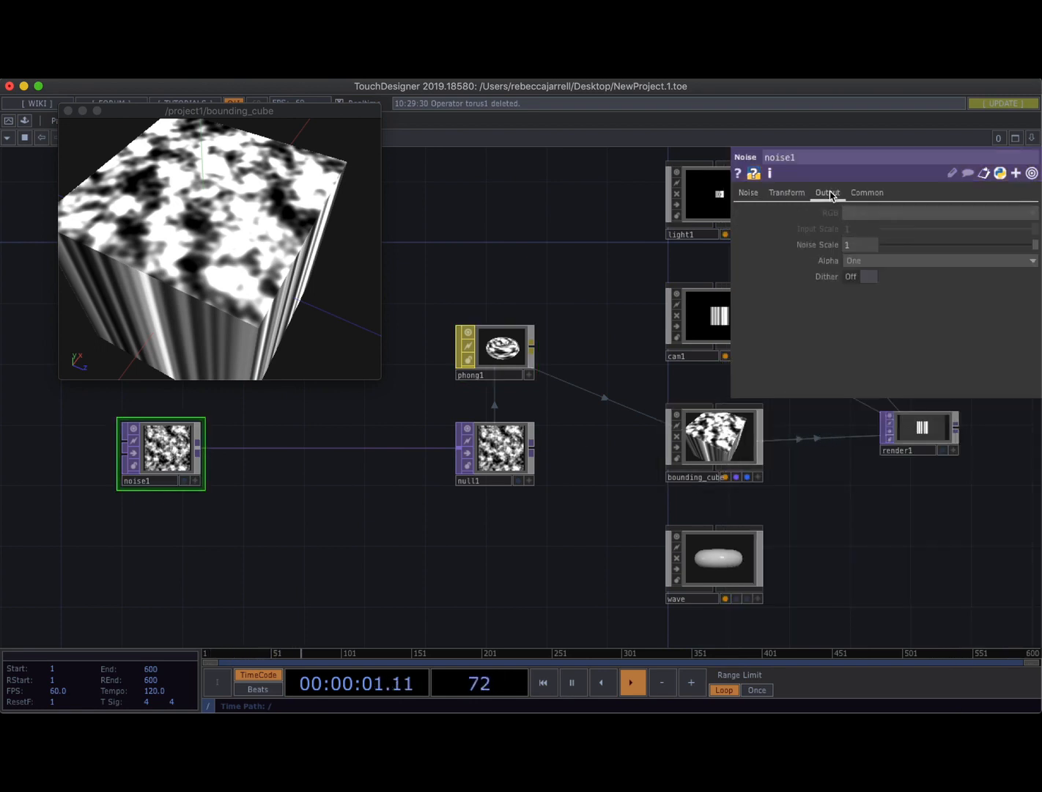
pyautogui.click(867, 262)
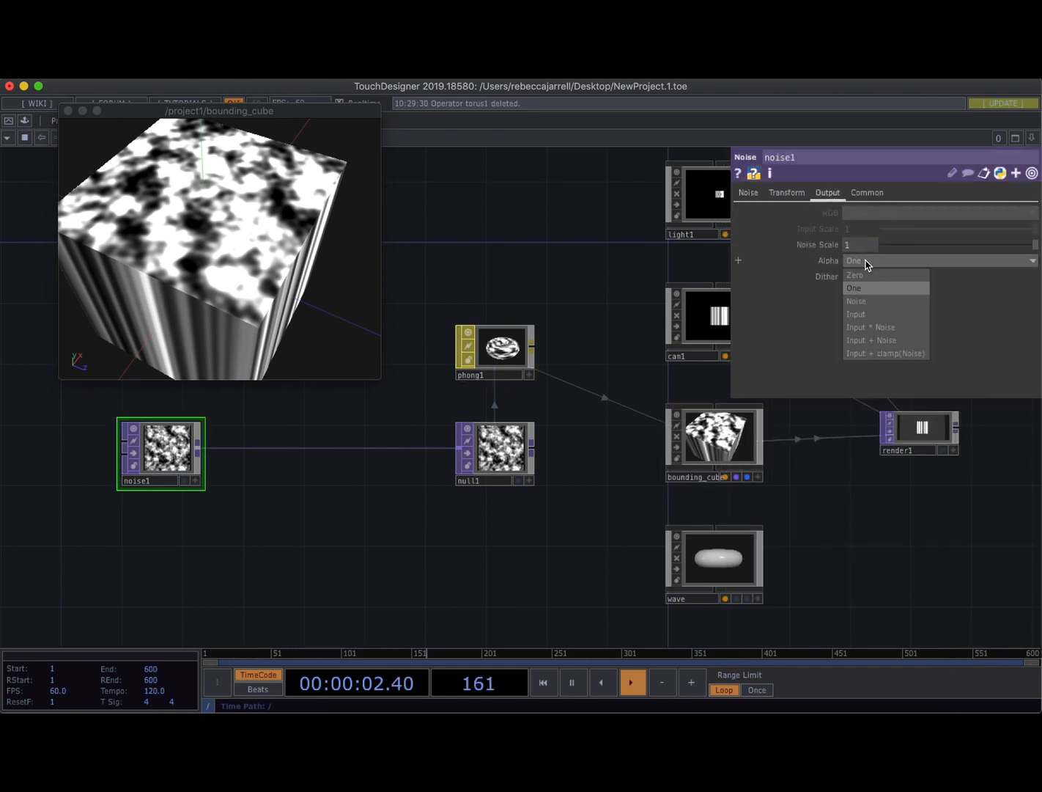
pyautogui.click(862, 300)
pyautogui.moveTo(277, 278); pyautogui.dragTo(263, 254)
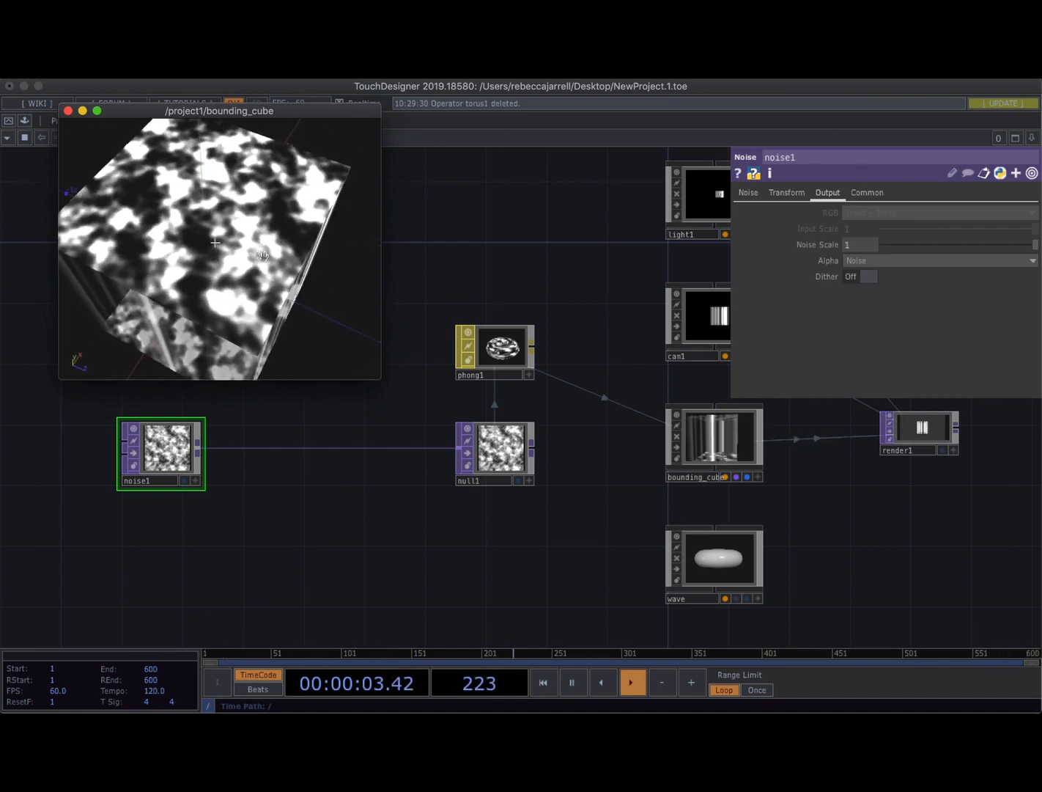
# Set noise1's Period to 1.5 and reduce its Harmonics to 0.
pyautogui.click(748, 193)
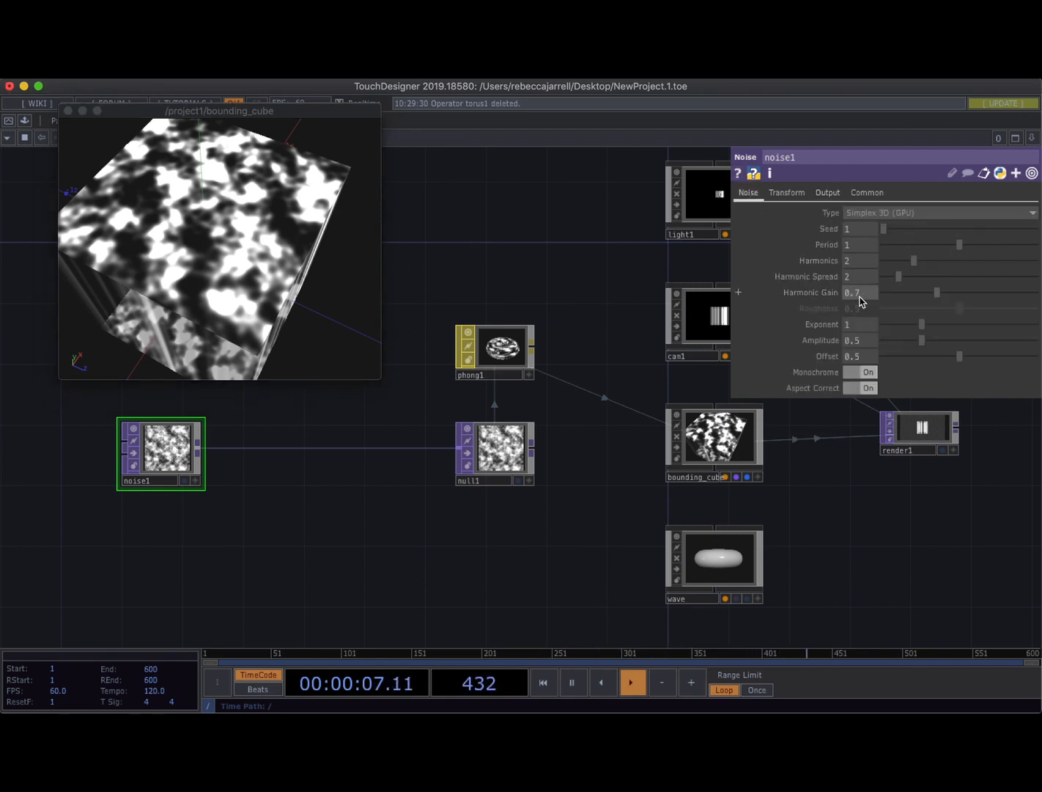
pyautogui.click(855, 247)
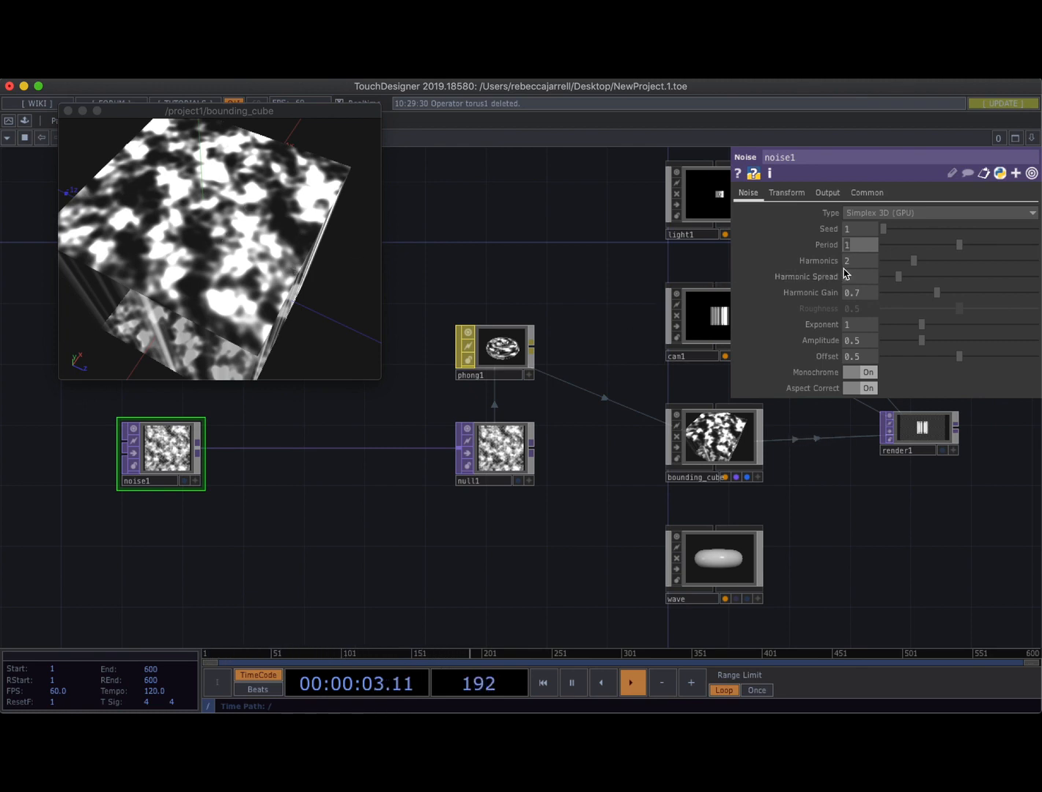
pyautogui.write('1.5')
pyautogui.press('Return')
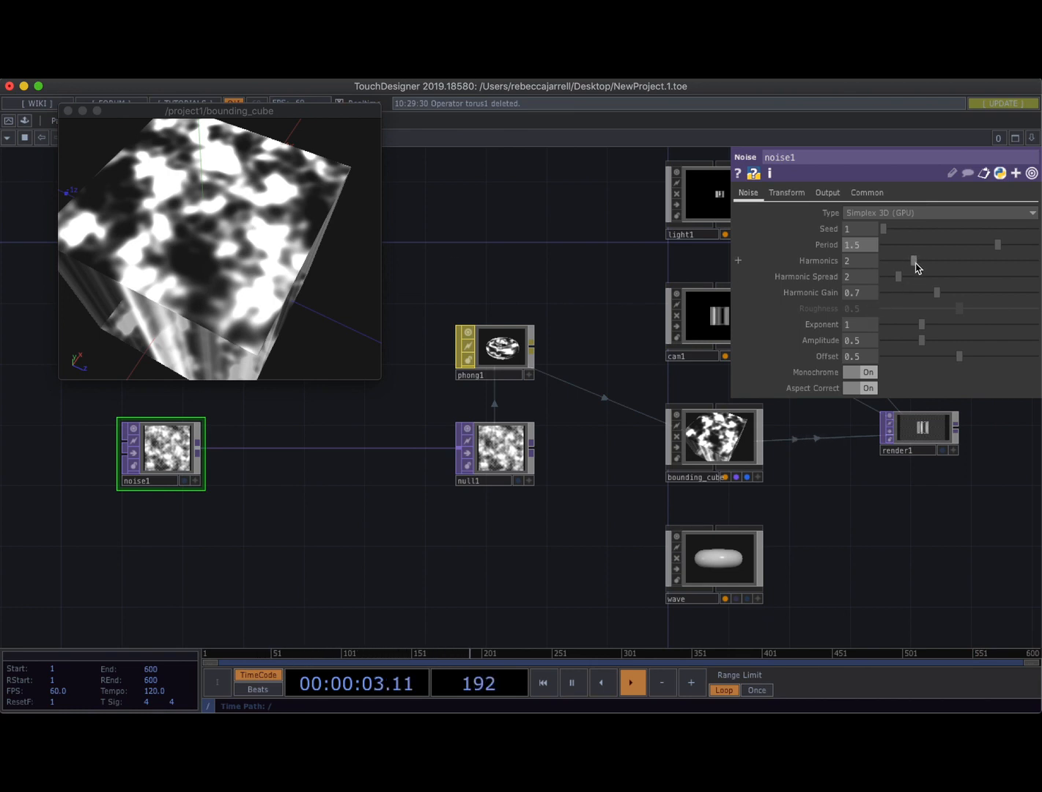
pyautogui.moveTo(916, 263); pyautogui.dragTo(786, 266)
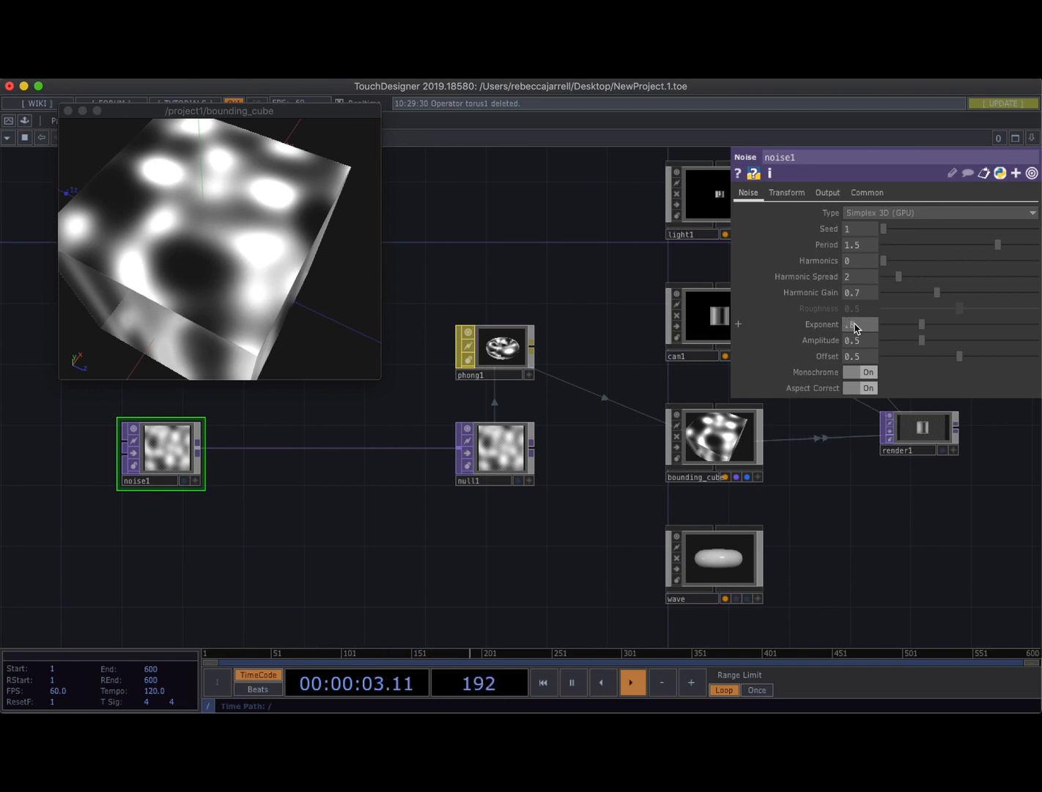
# Set noise1's Exponent to .82 and Amplitude to 2, and inspect the cube from different angles.
pyautogui.press('Return')
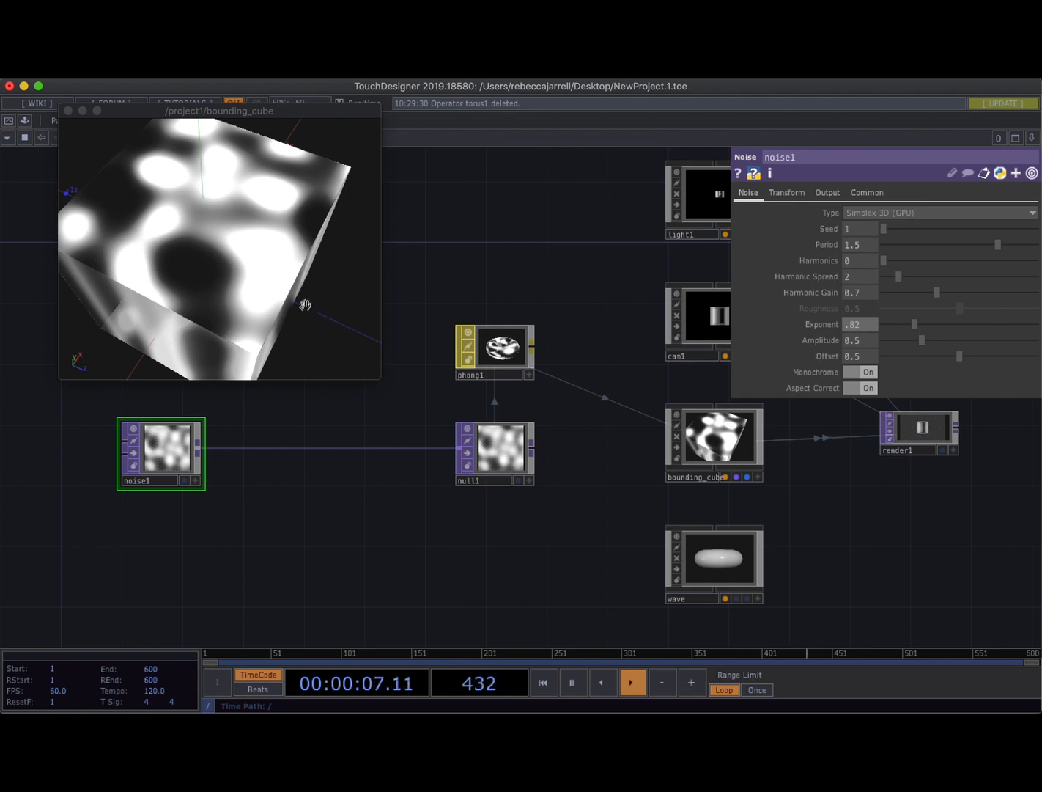
pyautogui.click(859, 340)
pyautogui.write('2')
pyautogui.press('Return')
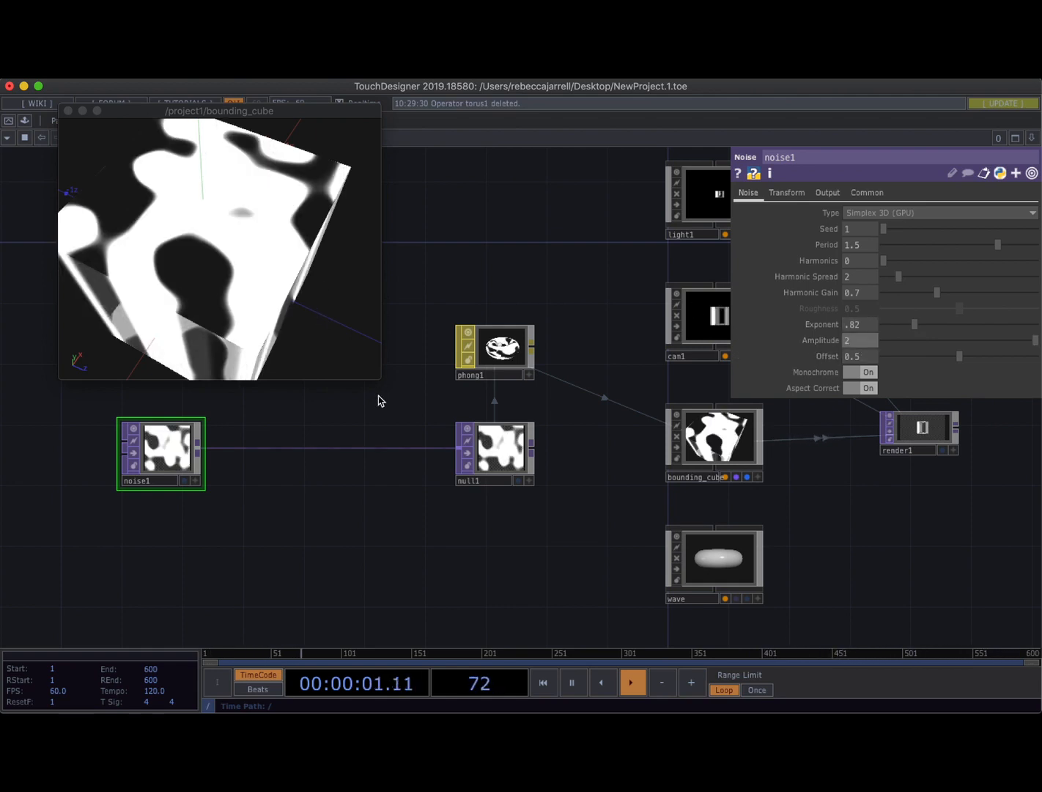
pyautogui.moveTo(195, 268); pyautogui.dragTo(246, 241)
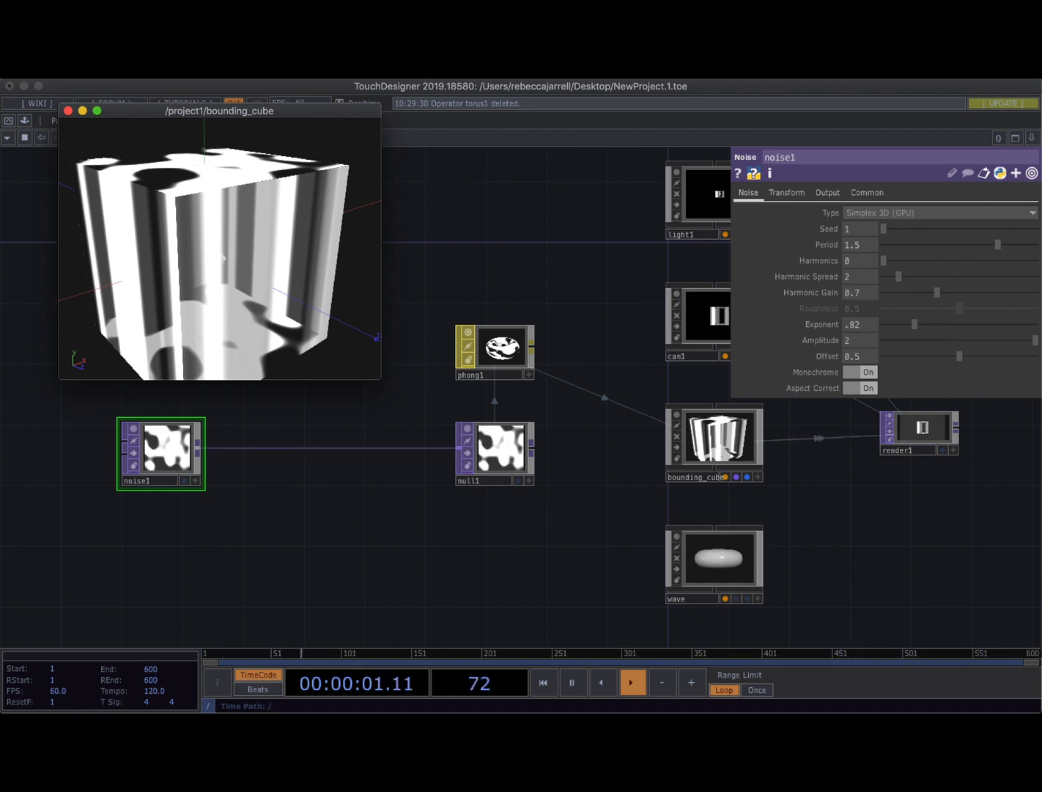
pyautogui.moveTo(222, 258)
pyautogui.mouseDown()
pyautogui.moveTo(219, 226)
pyautogui.moveTo(217, 263)
pyautogui.mouseUp()
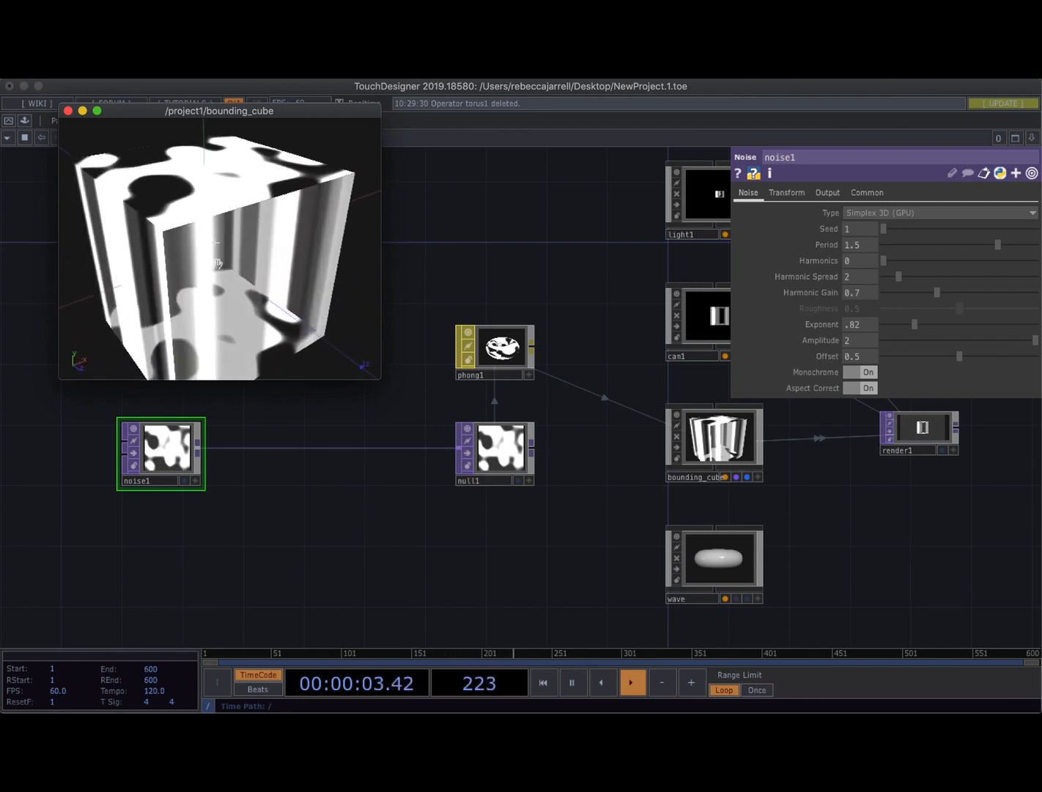
# Animate noise1 by giving its Translate Z the expression absTime.seconds*.1, and review that expression.
pyautogui.click(787, 192)
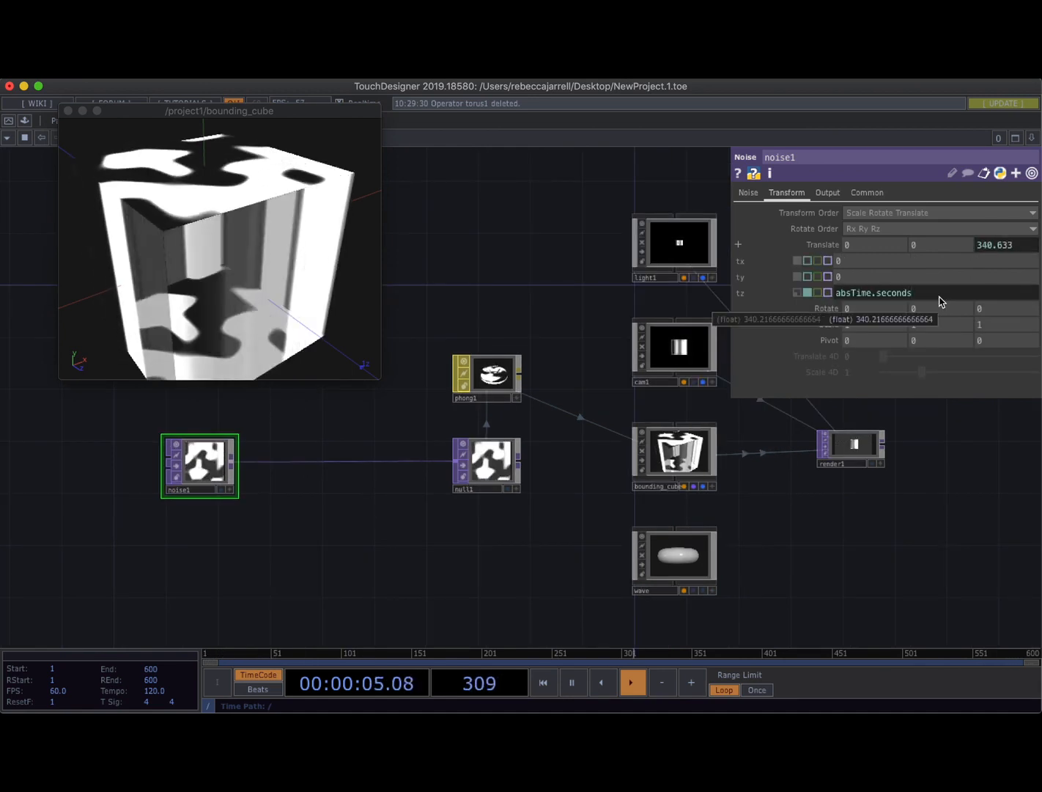
pyautogui.write('*')
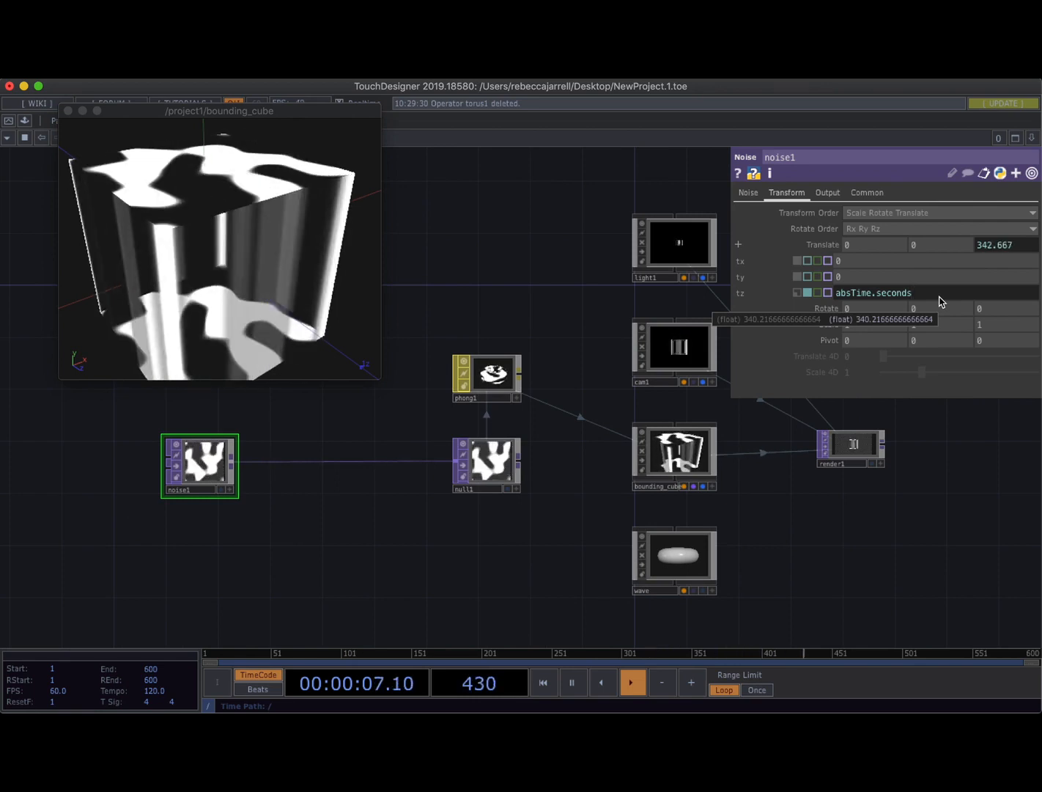
pyautogui.write('.1')
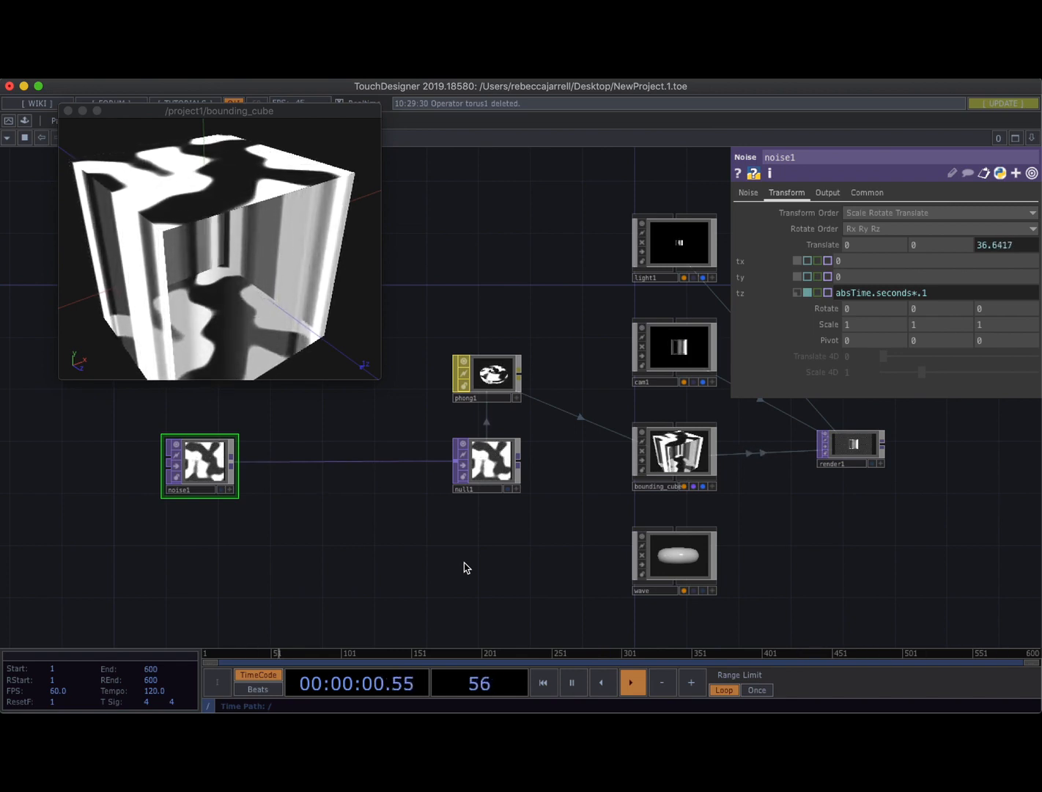
pyautogui.scroll(-2, 134, 567)
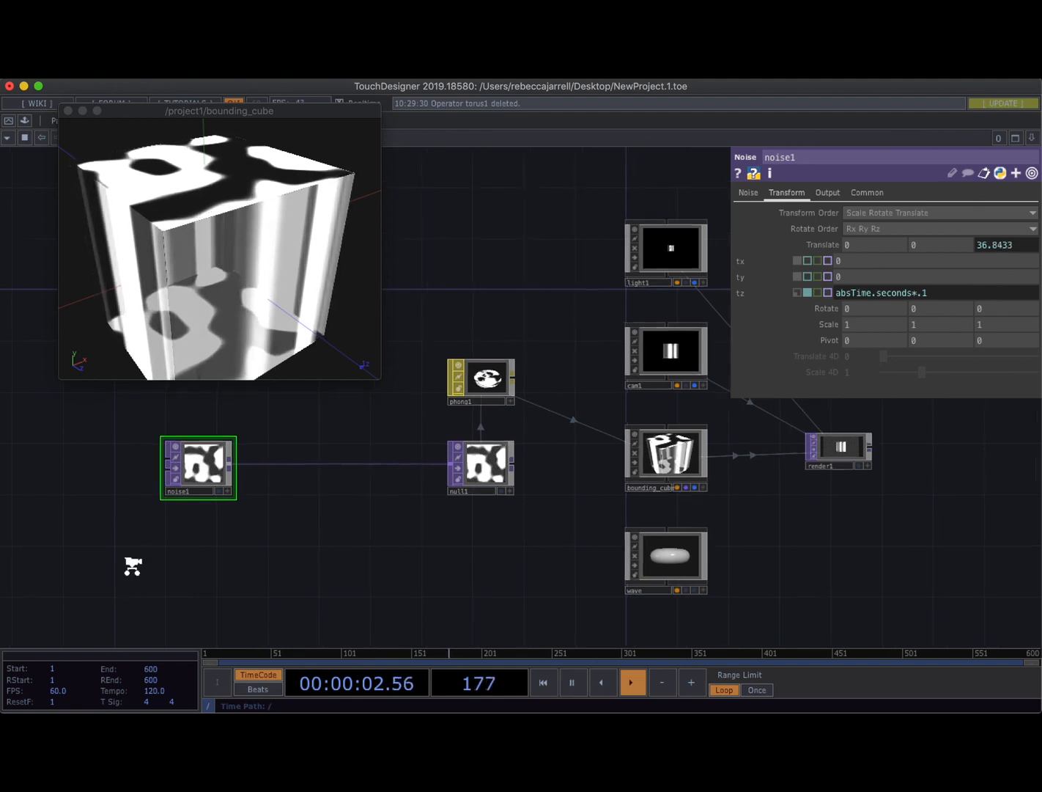
pyautogui.moveTo(144, 559); pyautogui.dragTo(235, 542)
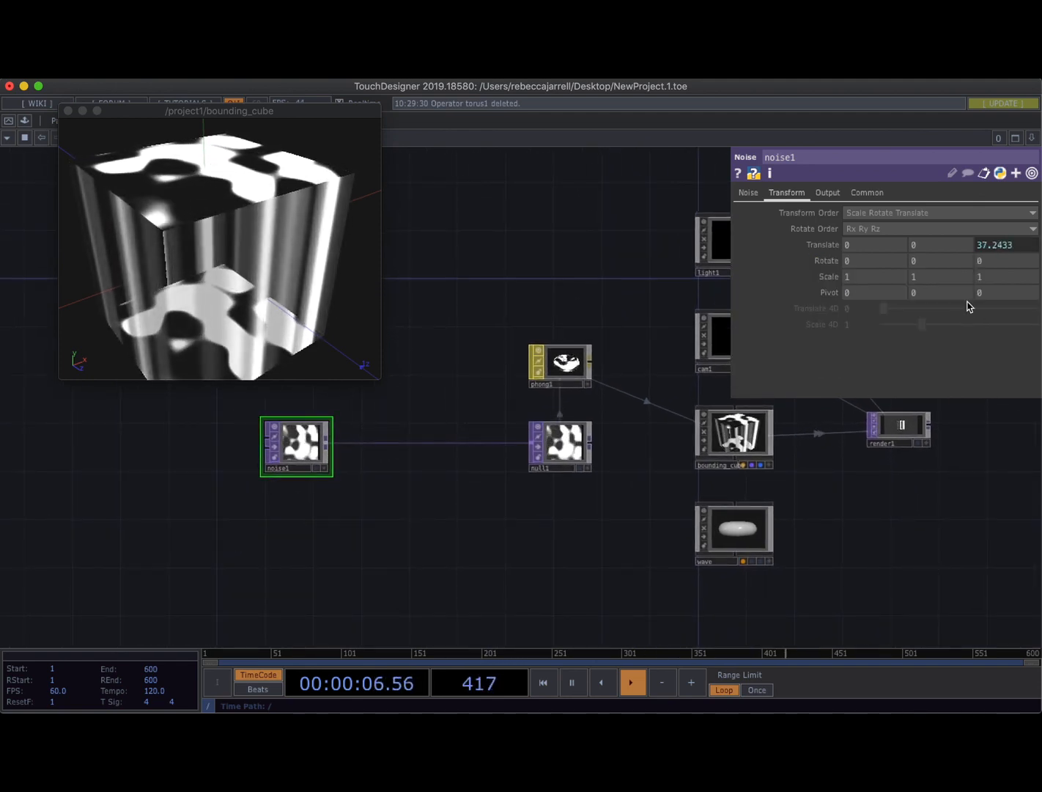
pyautogui.click(986, 247)
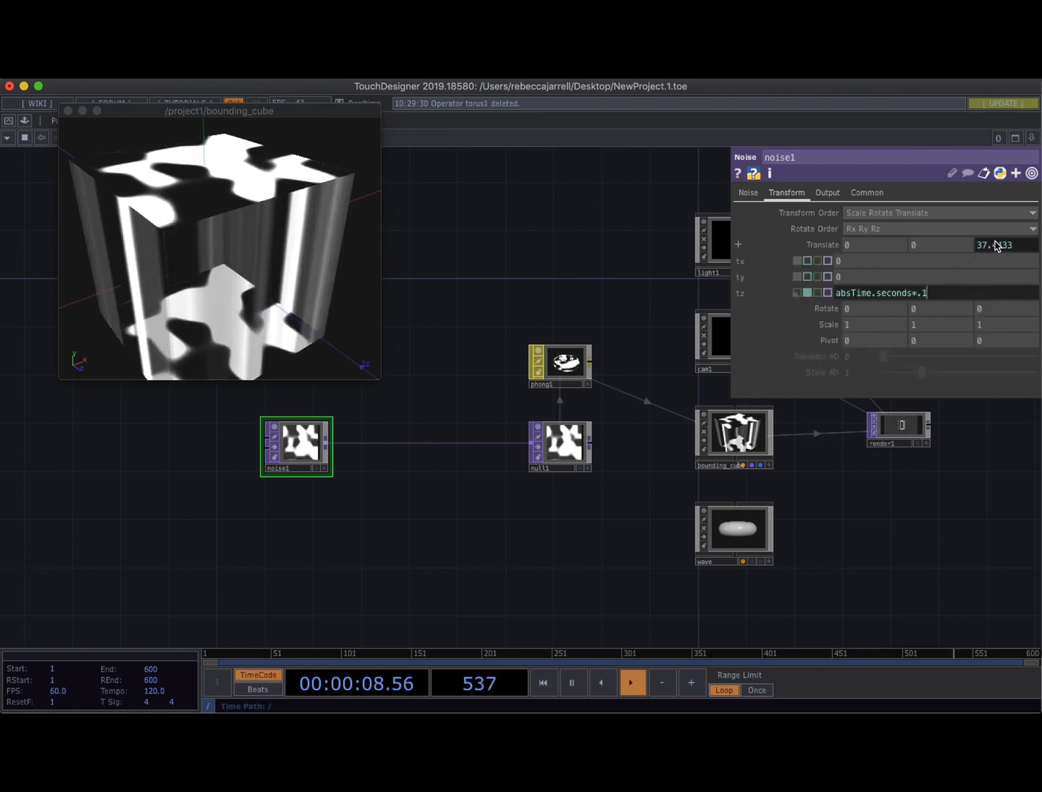
# Add a Speed CHOP below noise1 in the network.
pyautogui.doubleClick(202, 558)
pyautogui.write('sp')
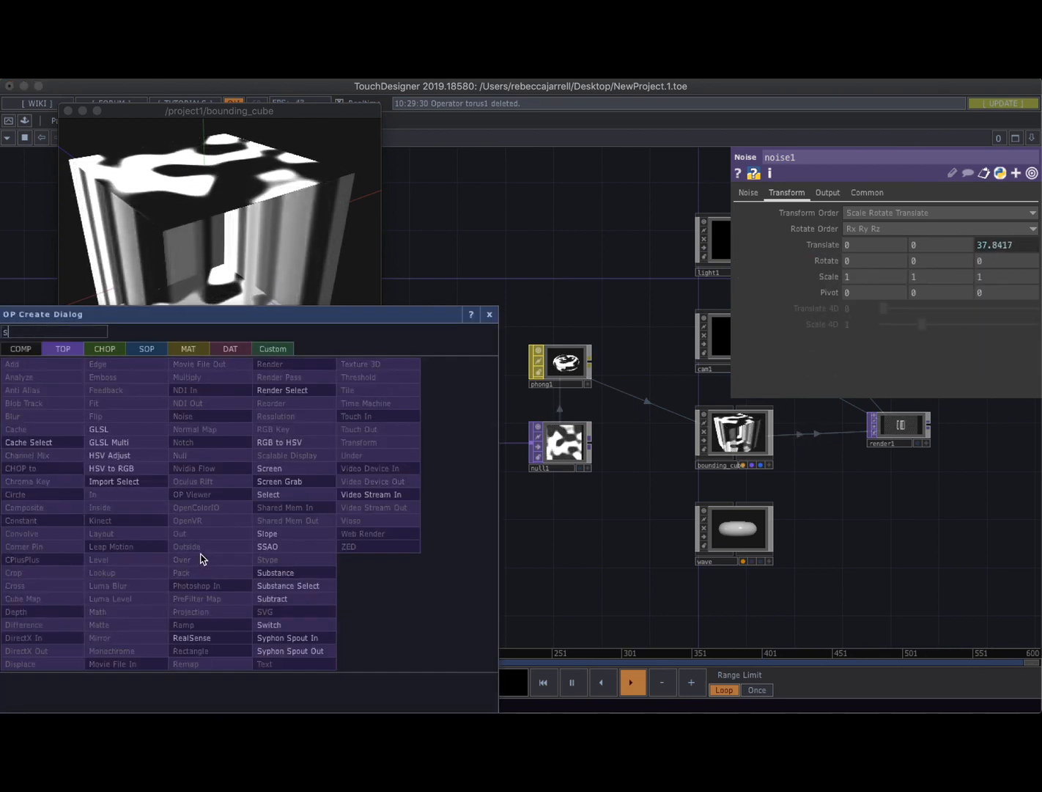
pyautogui.click(107, 346)
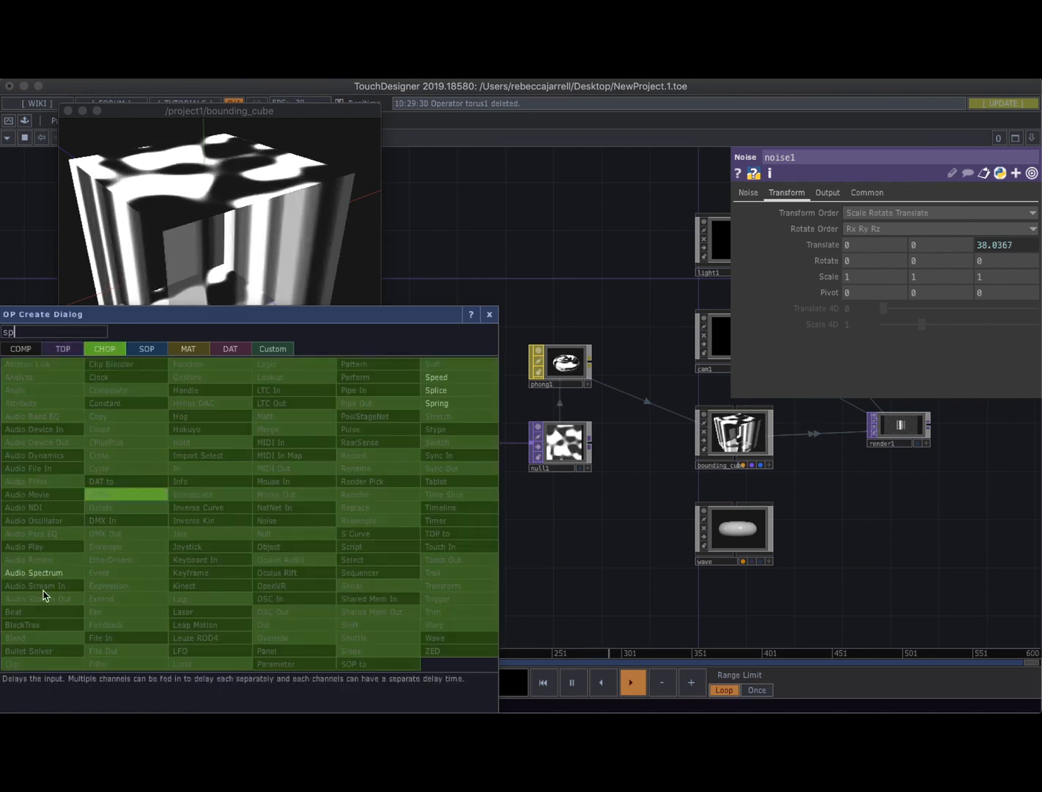
pyautogui.click(440, 379)
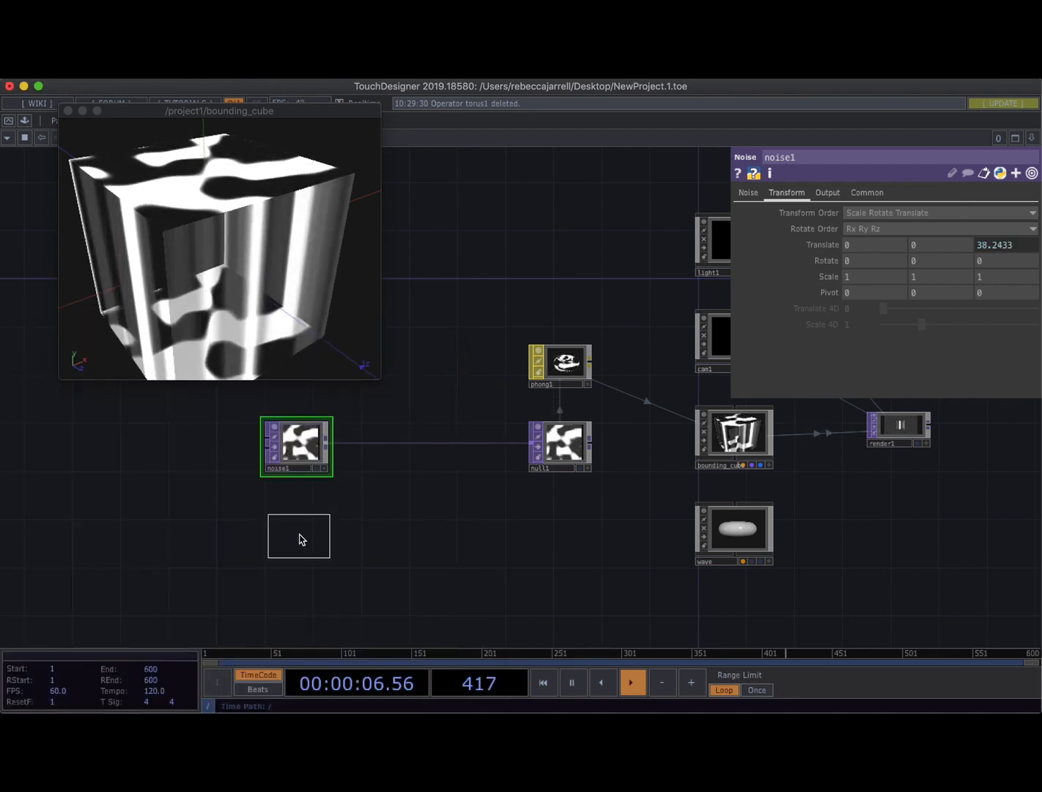
pyautogui.click(167, 537)
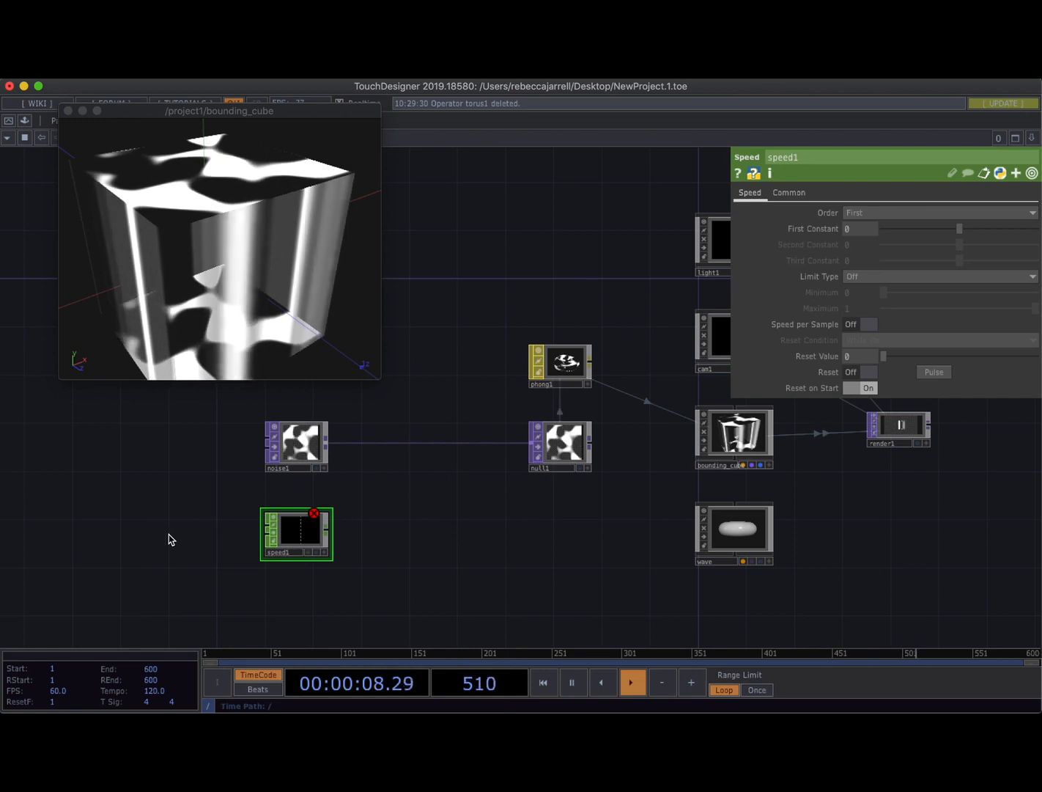
# Add a Constant CHOP beside speed1, wire its output into speed1, and bring up the parameters of speed1 and constant1 in turn.
pyautogui.press('Tab')
pyautogui.write('co')
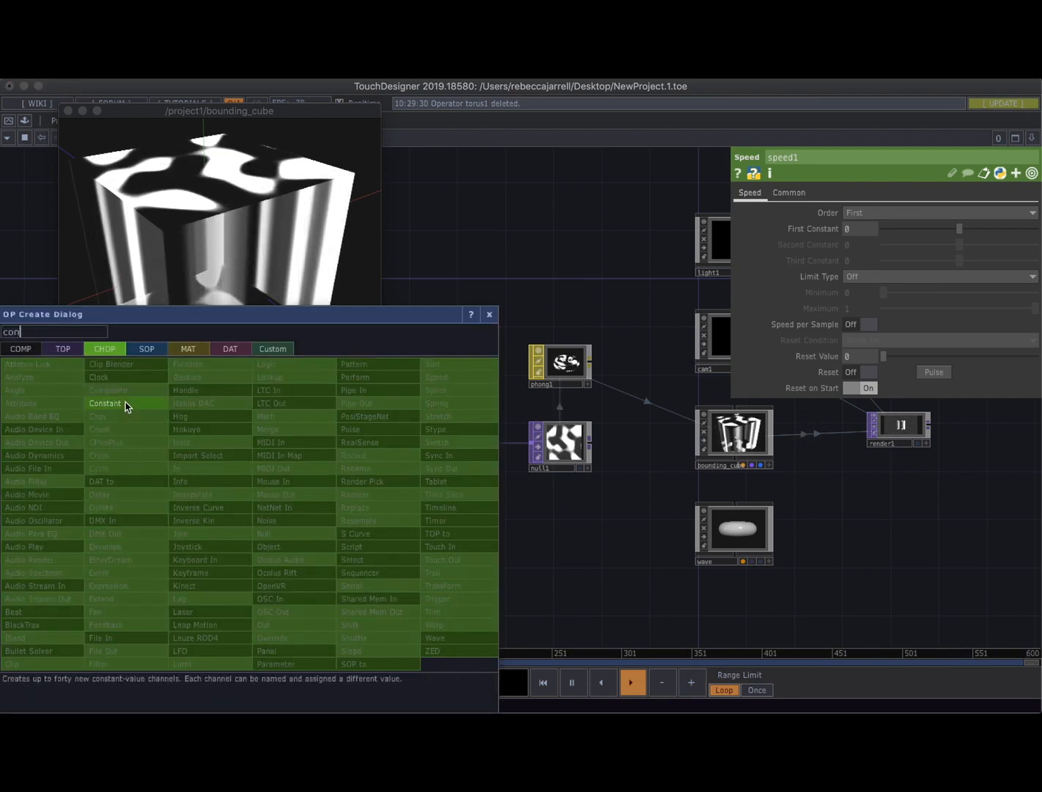
pyautogui.click(125, 403)
pyautogui.click(192, 537)
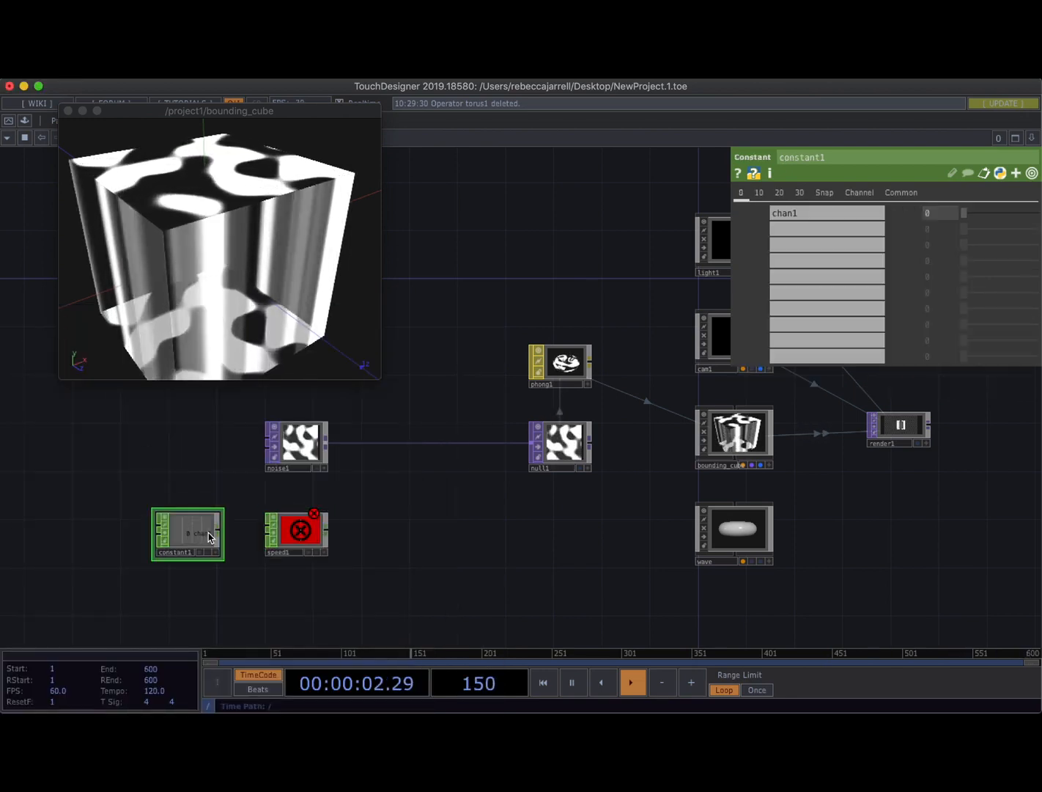
pyautogui.moveTo(220, 530); pyautogui.dragTo(295, 538)
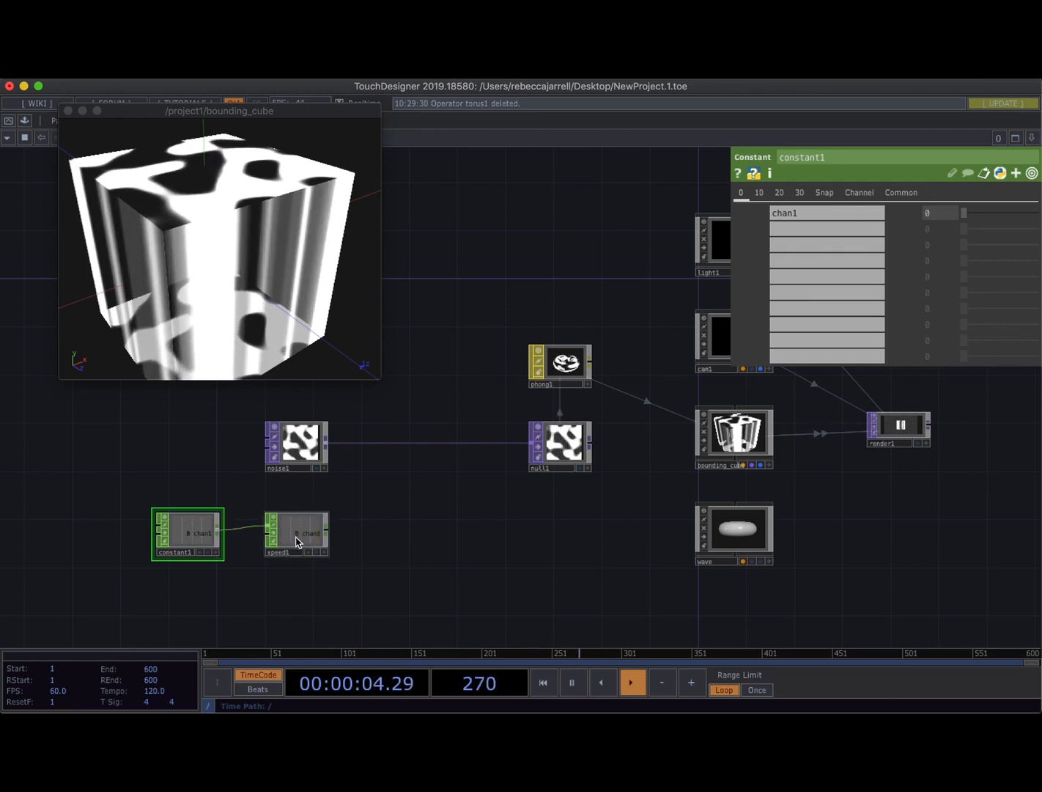
pyautogui.click(296, 538)
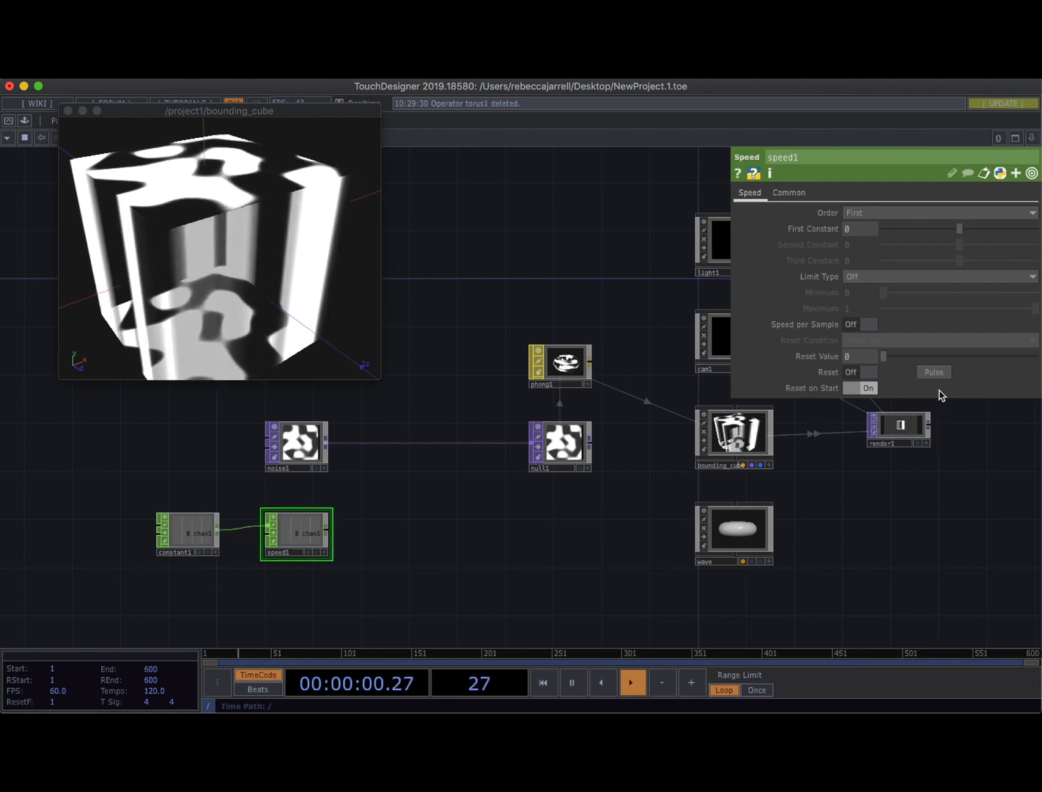
pyautogui.click(183, 546)
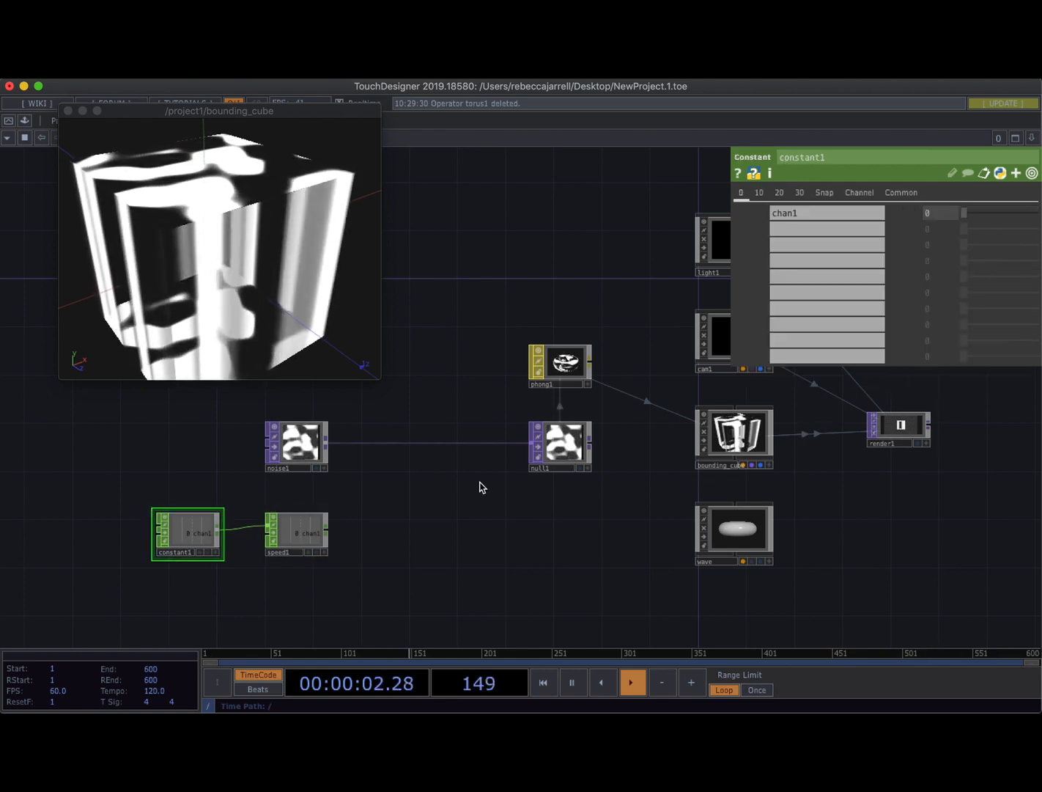
# Rename constant1's first channel to noise_transform and set its value to .1.
pyautogui.click(802, 217)
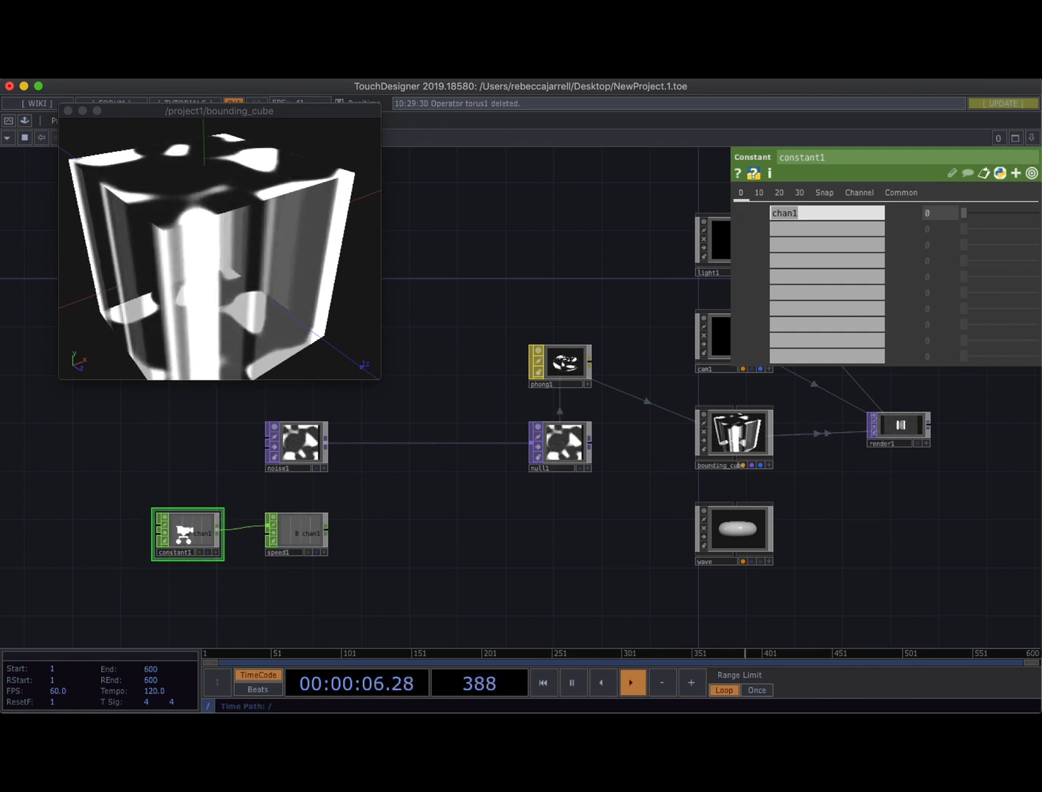
pyautogui.scroll(3, 198, 535)
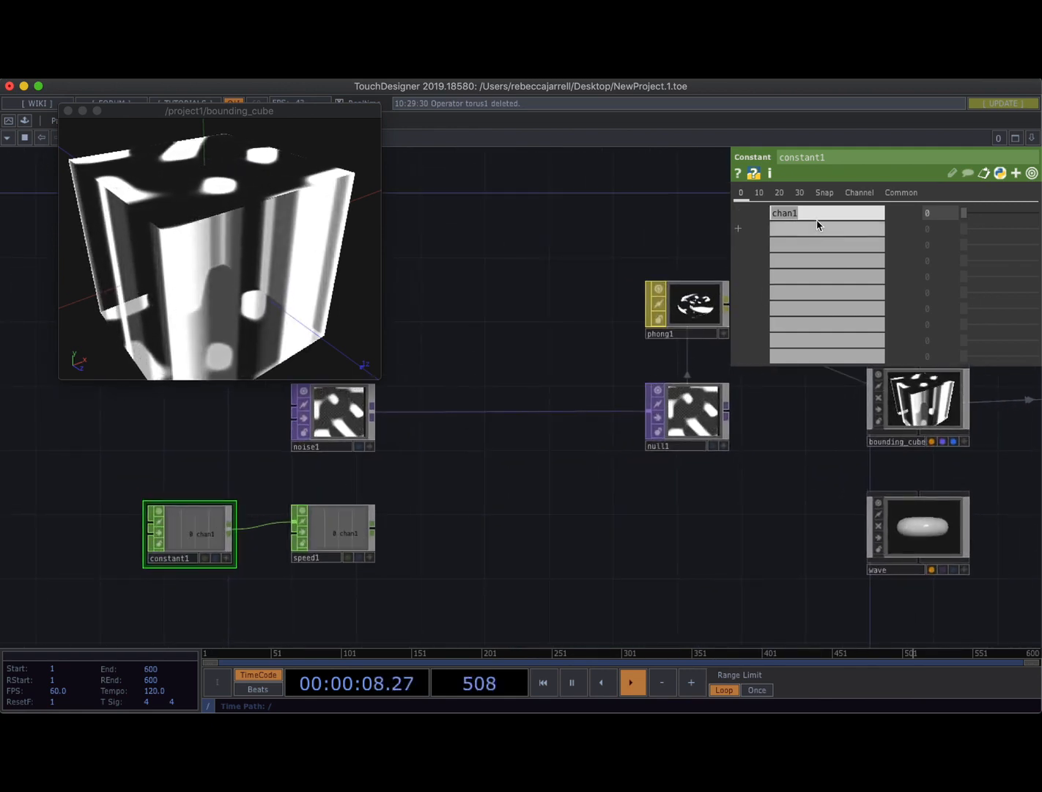
pyautogui.write('transform')
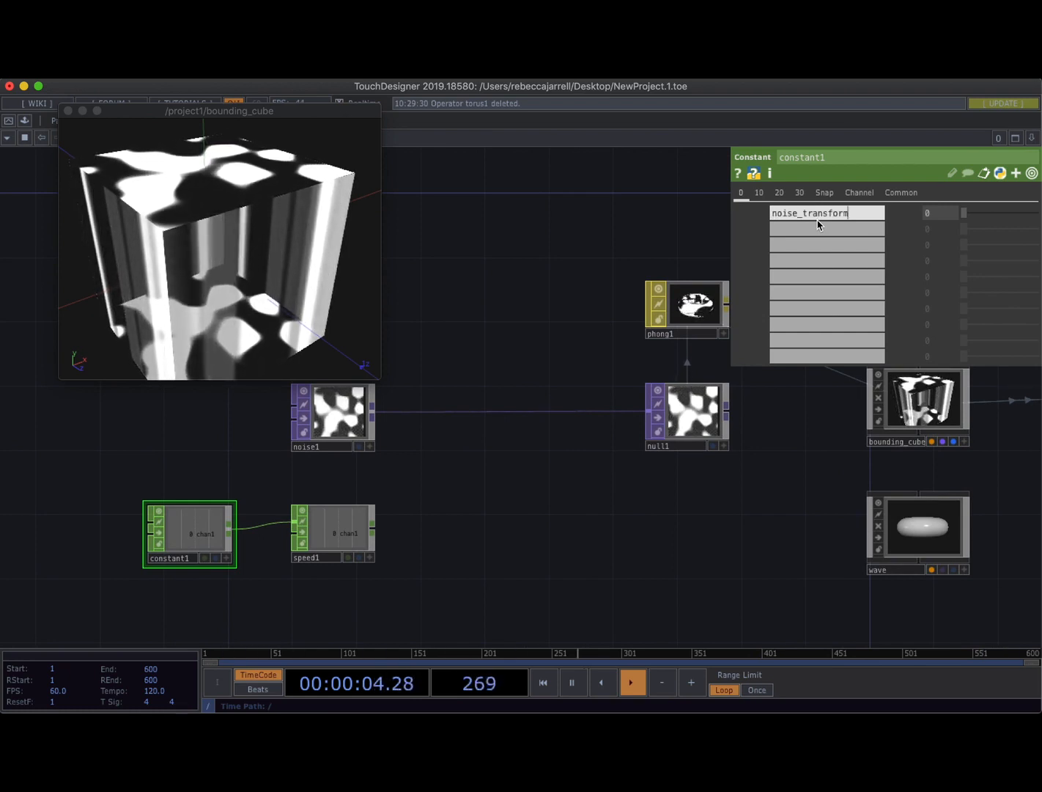
pyautogui.press('Return')
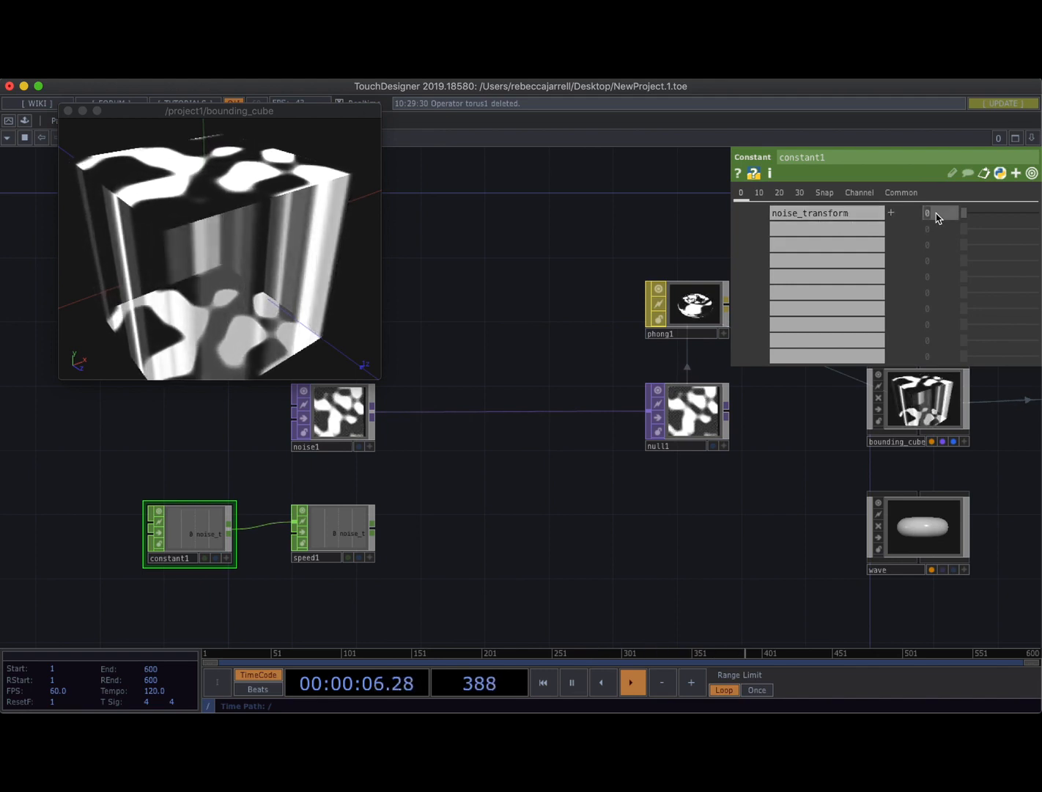
pyautogui.write('.1')
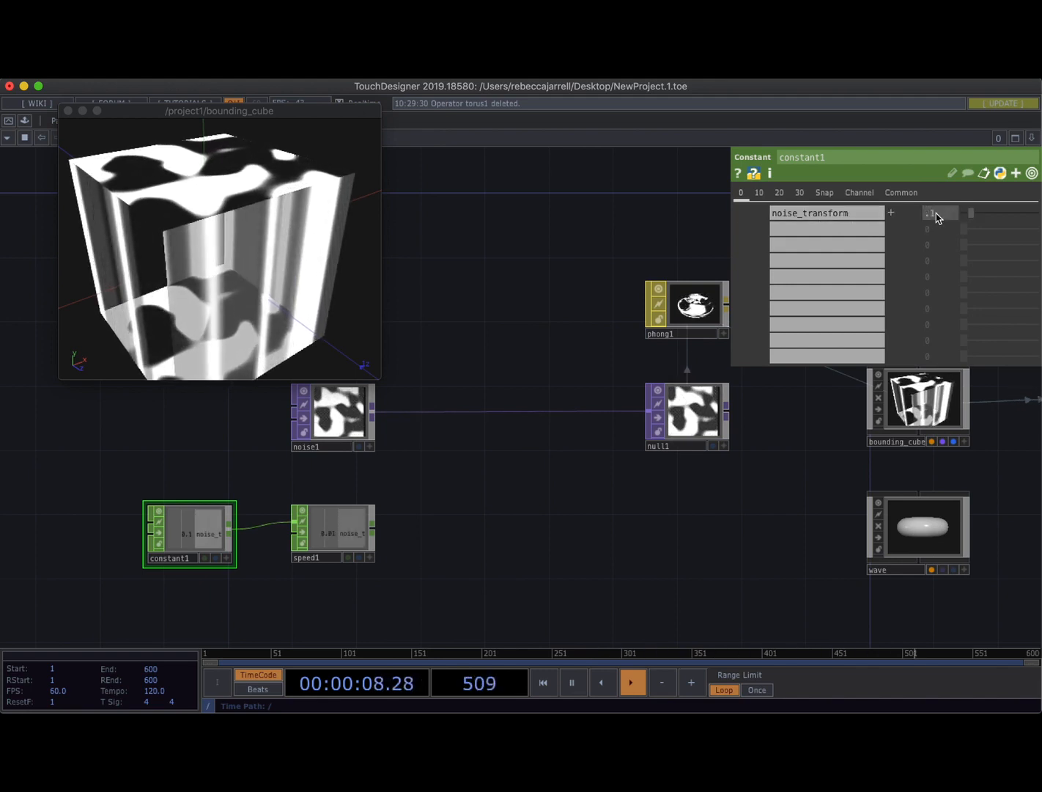
pyautogui.press('Return')
# Bring up speed1's parameters and pulse its Reset.
pyautogui.scroll(2, 318, 579)
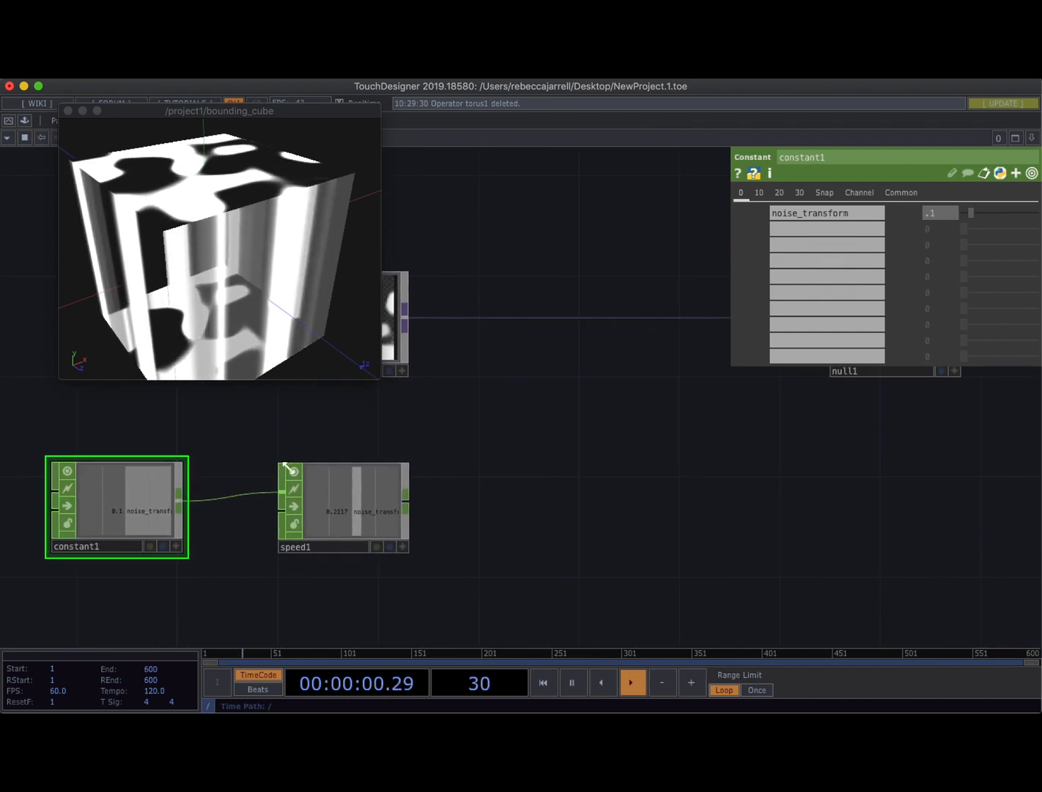
pyautogui.click(356, 496)
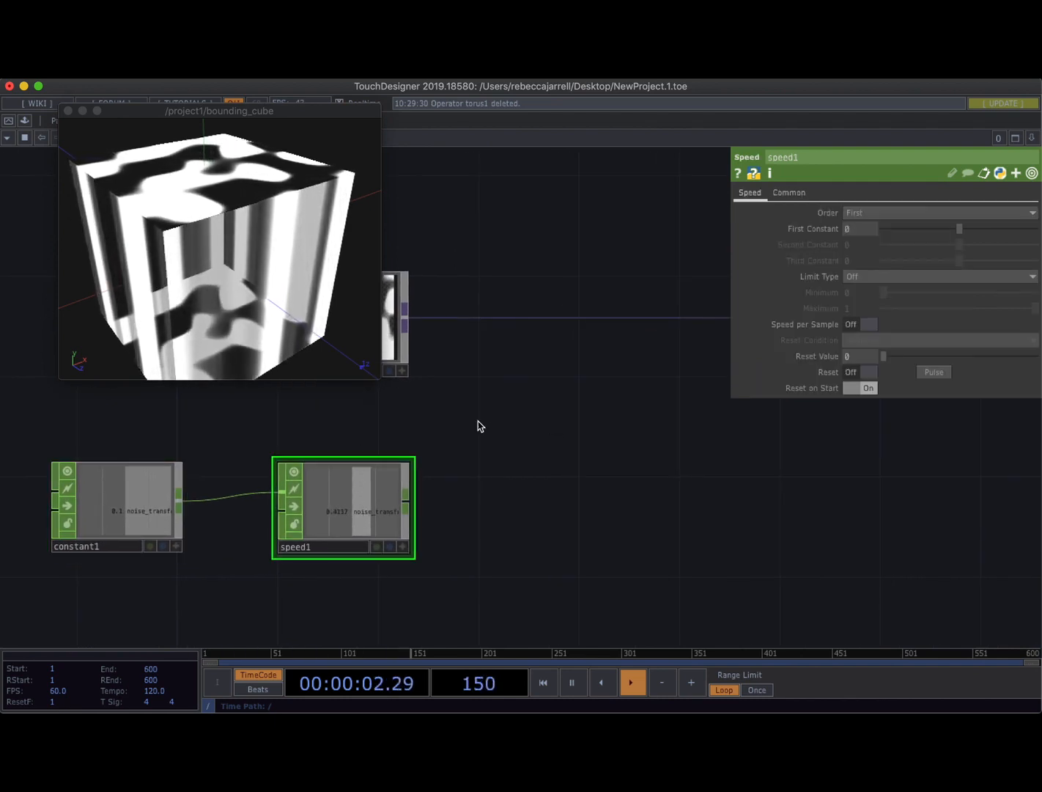
pyautogui.click(935, 372)
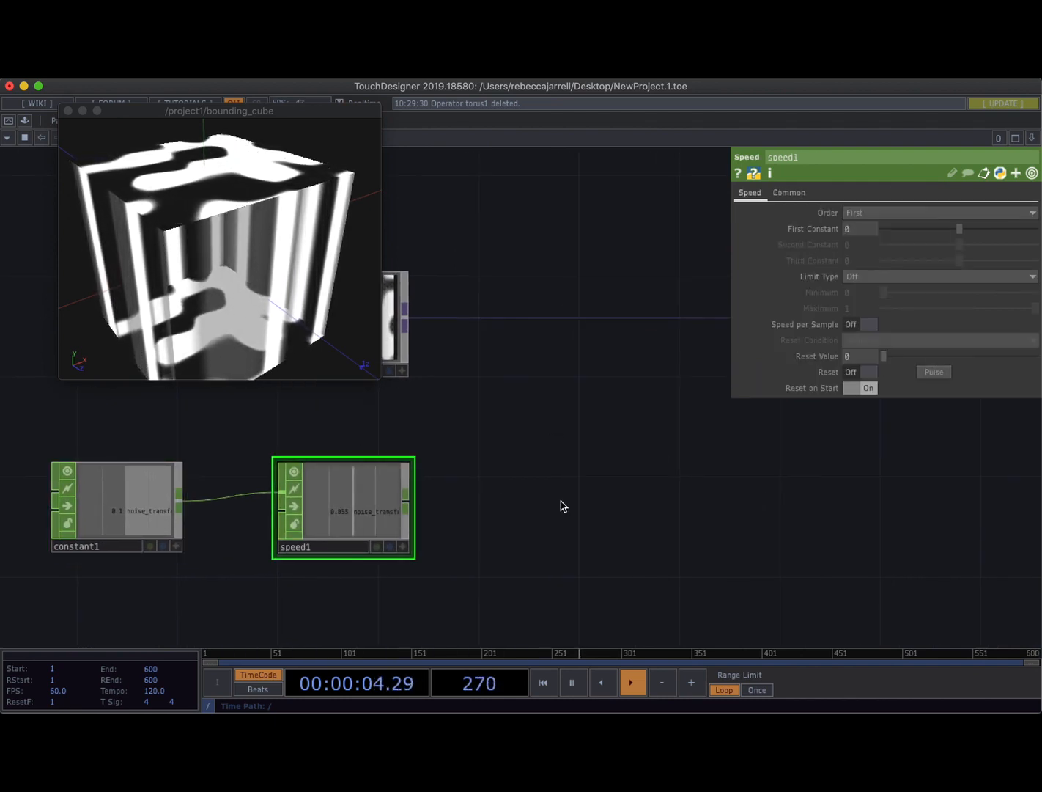
# Export speed1's noise_transform channel to noise1's Translate Z, replacing the time expression.
pyautogui.scroll(-2, 561, 506)
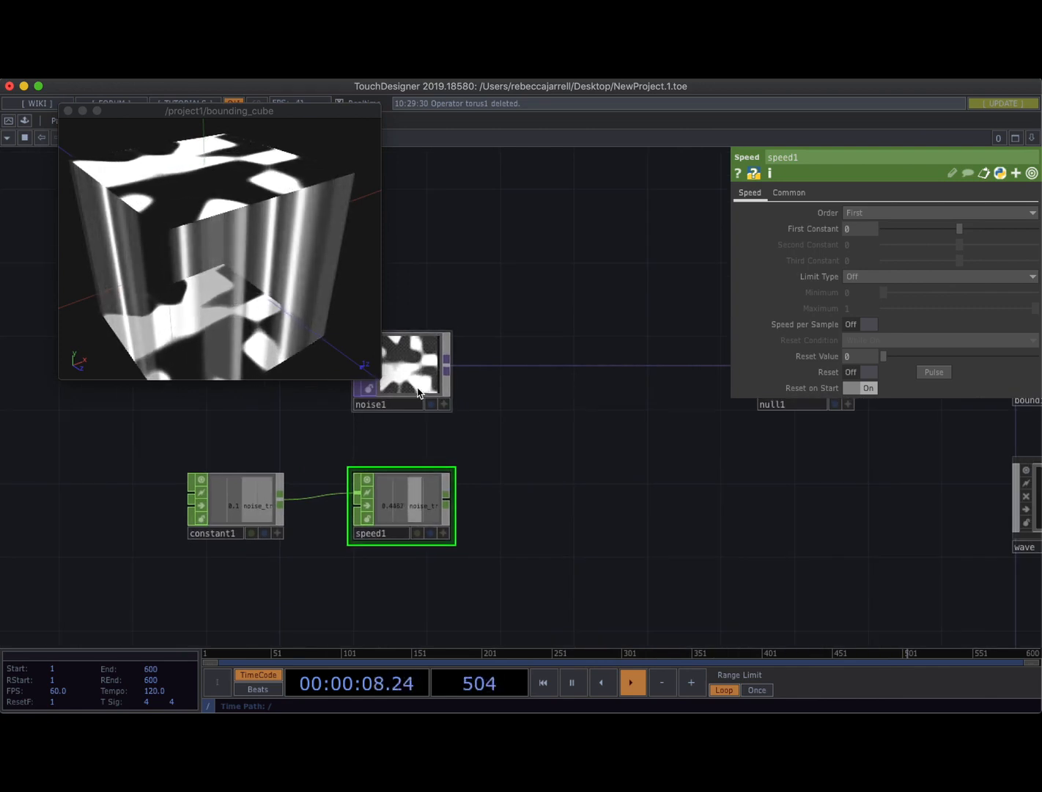
pyautogui.click(409, 377)
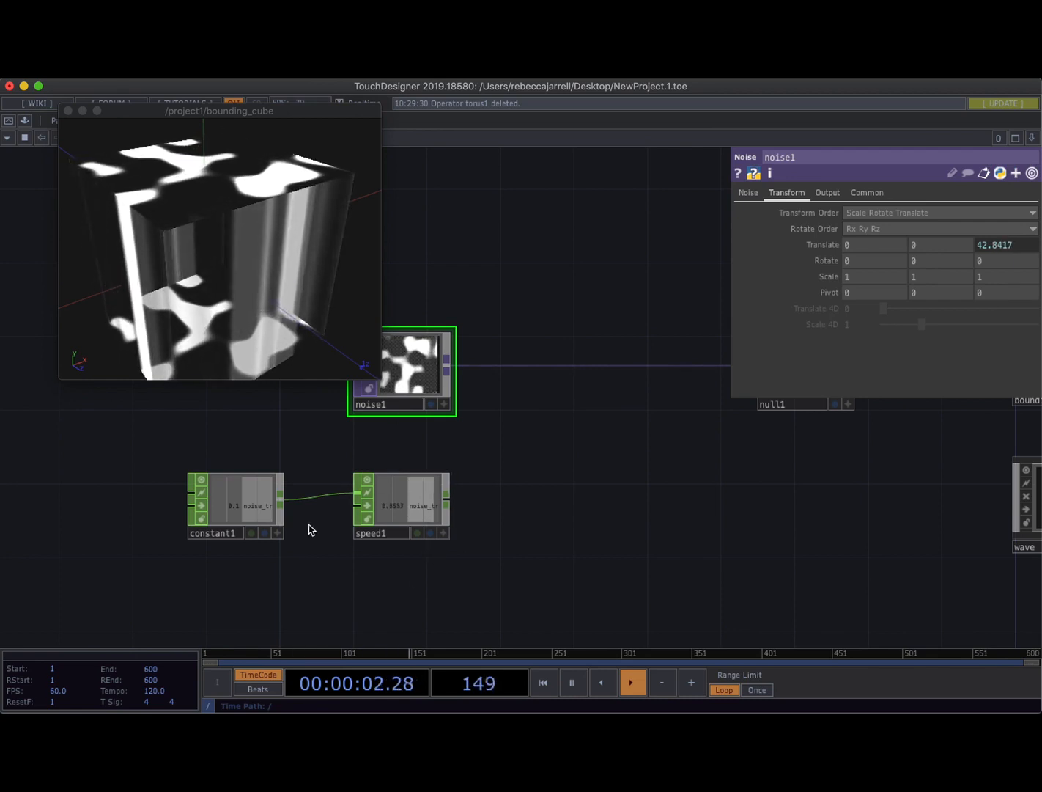
pyautogui.scroll(-2, 563, 546)
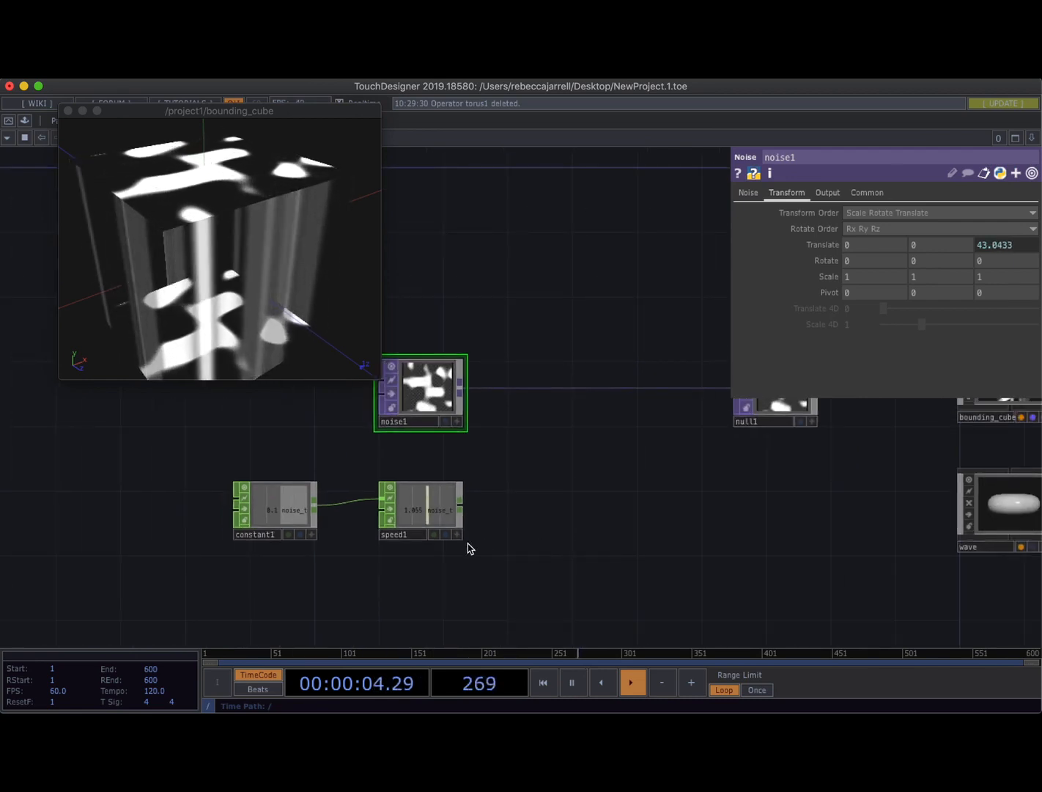
pyautogui.moveTo(426, 507); pyautogui.dragTo(991, 248)
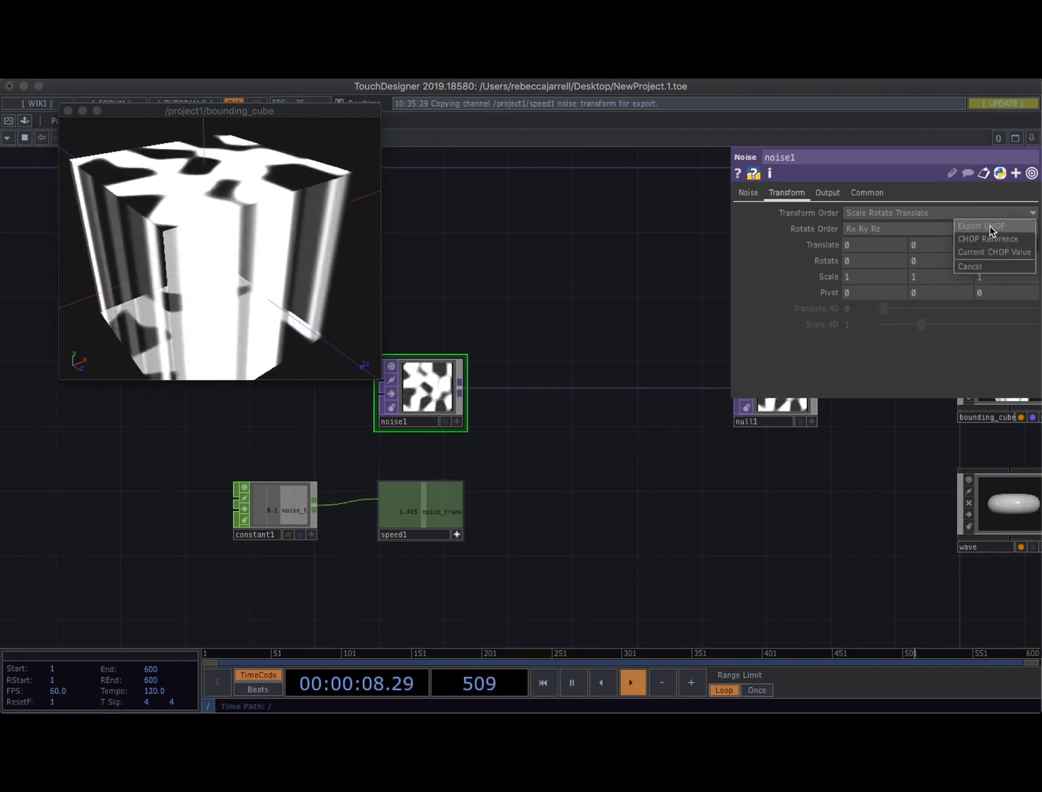
pyautogui.click(987, 226)
# Move speed1 and constant1 further down in the network, leaving more room below noise1.
pyautogui.scroll(-1, 526, 533)
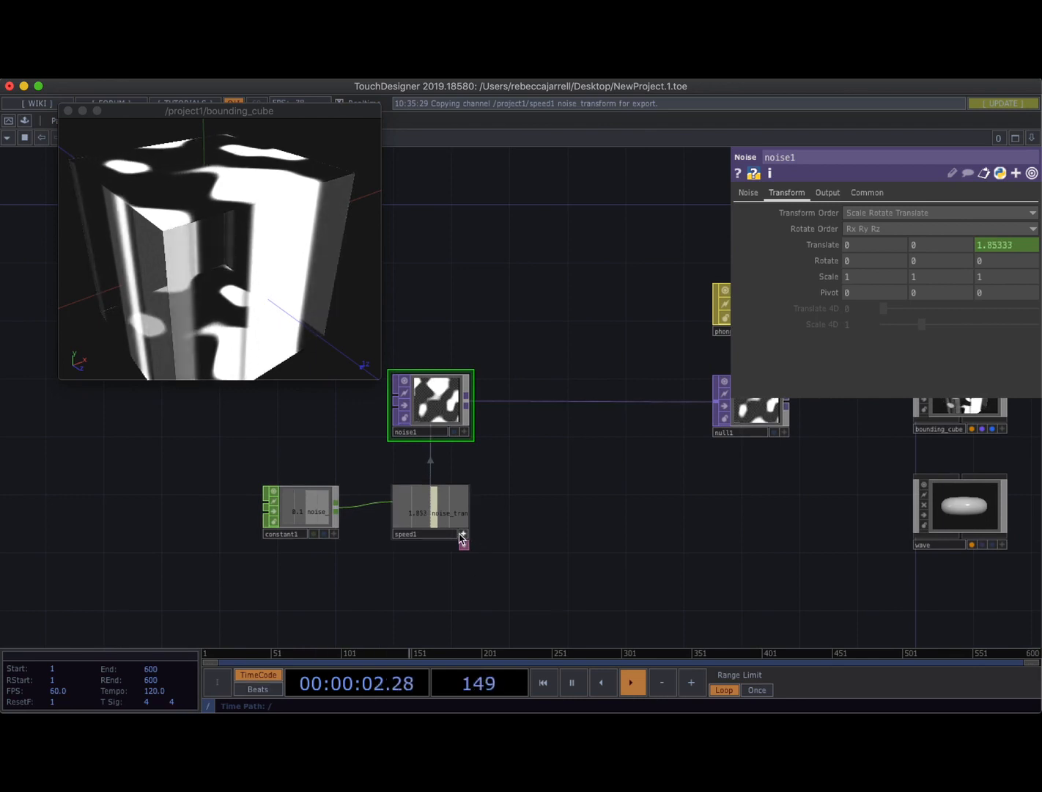
pyautogui.moveTo(501, 539); pyautogui.dragTo(504, 510)
pyautogui.moveTo(403, 505); pyautogui.dragTo(400, 595)
pyautogui.moveTo(271, 507); pyautogui.dragTo(256, 595)
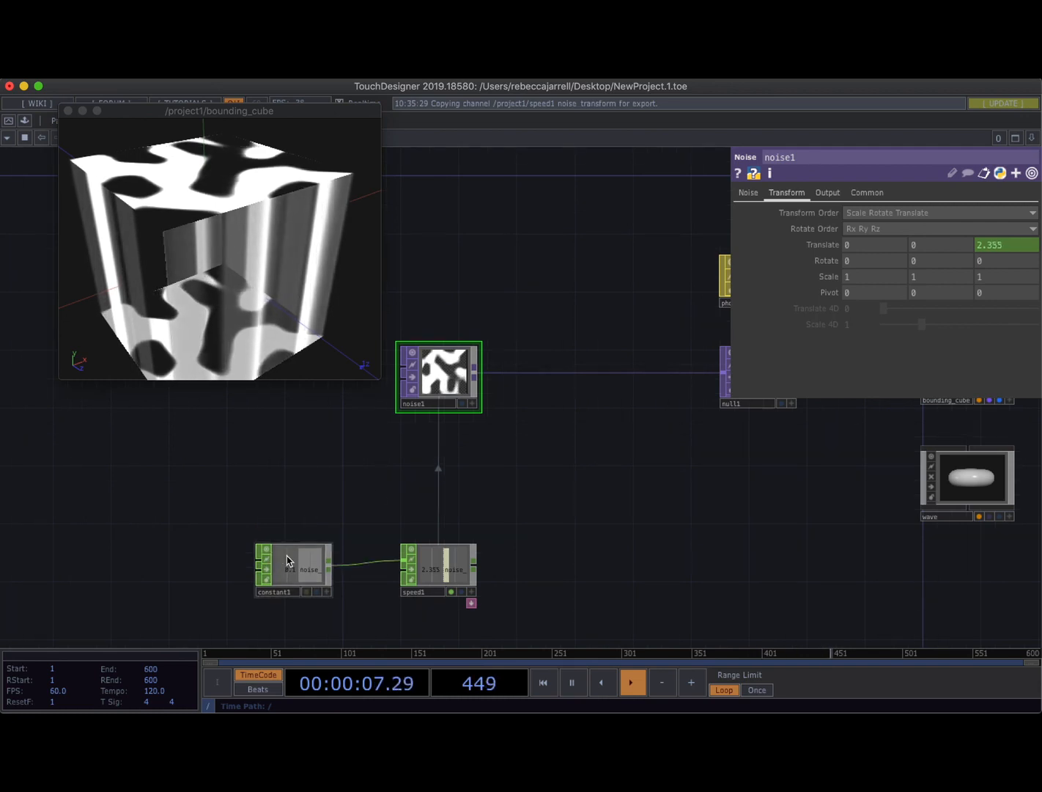
# Insert a Multiply TOP on the wire between noise1 and null1, placing it slightly below noise1.
pyautogui.rightClick(513, 374)
pyautogui.click(532, 356)
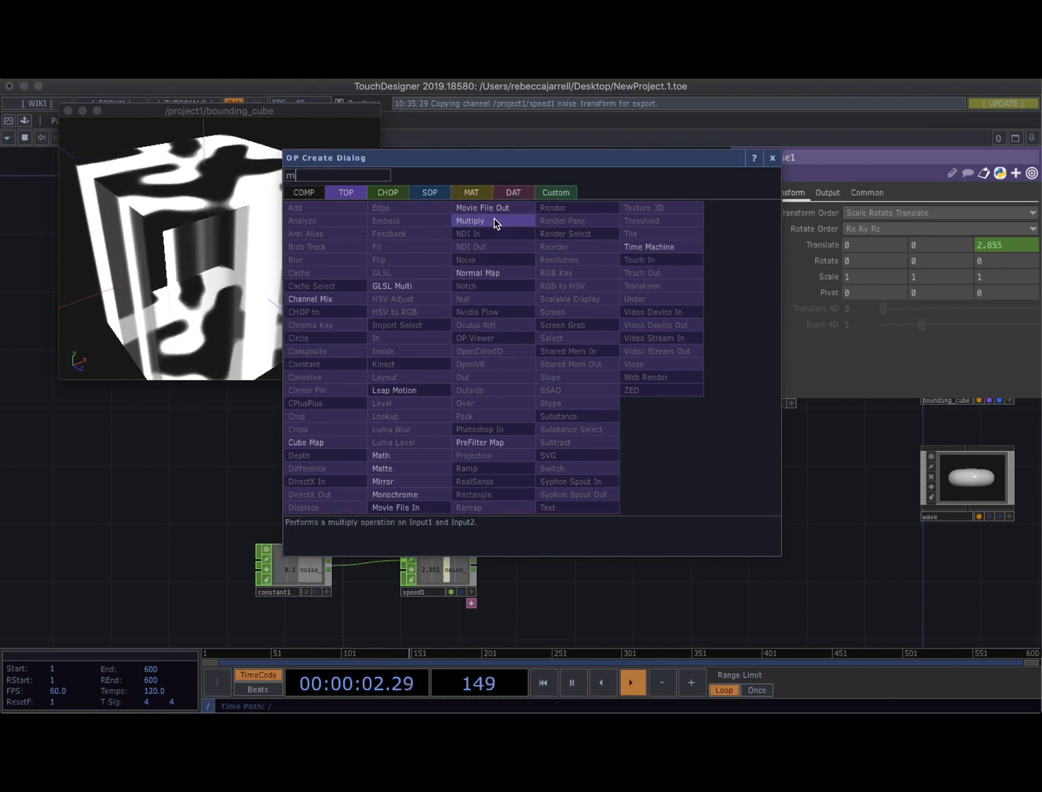
pyautogui.click(496, 220)
pyautogui.click(543, 373)
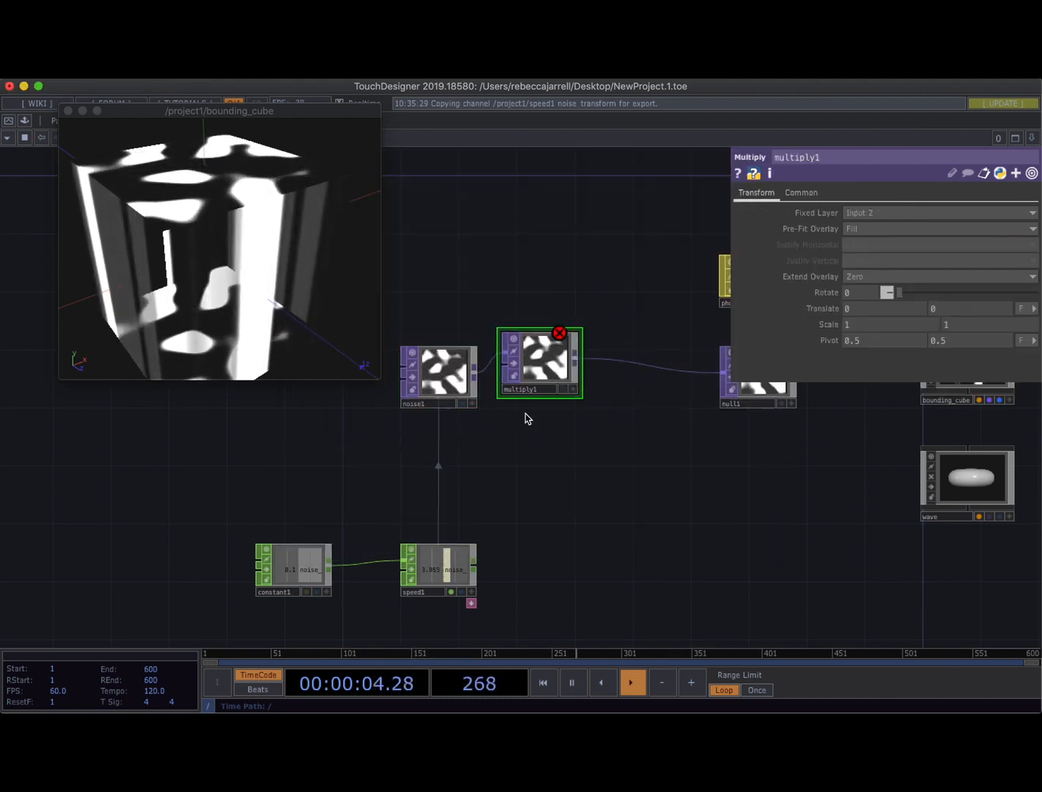
pyautogui.moveTo(540, 372); pyautogui.dragTo(503, 458)
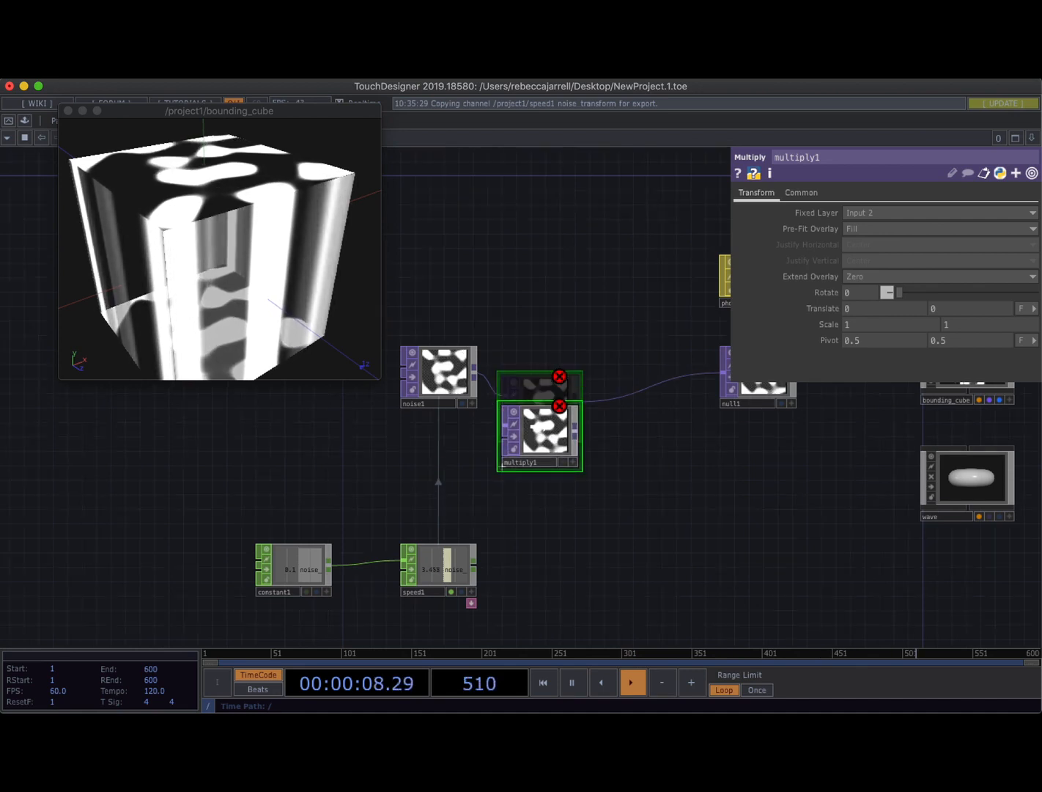
# Add a Constant TOP below noise1, wired into multiply1's second input.
pyautogui.click(502, 442)
pyautogui.write('con')
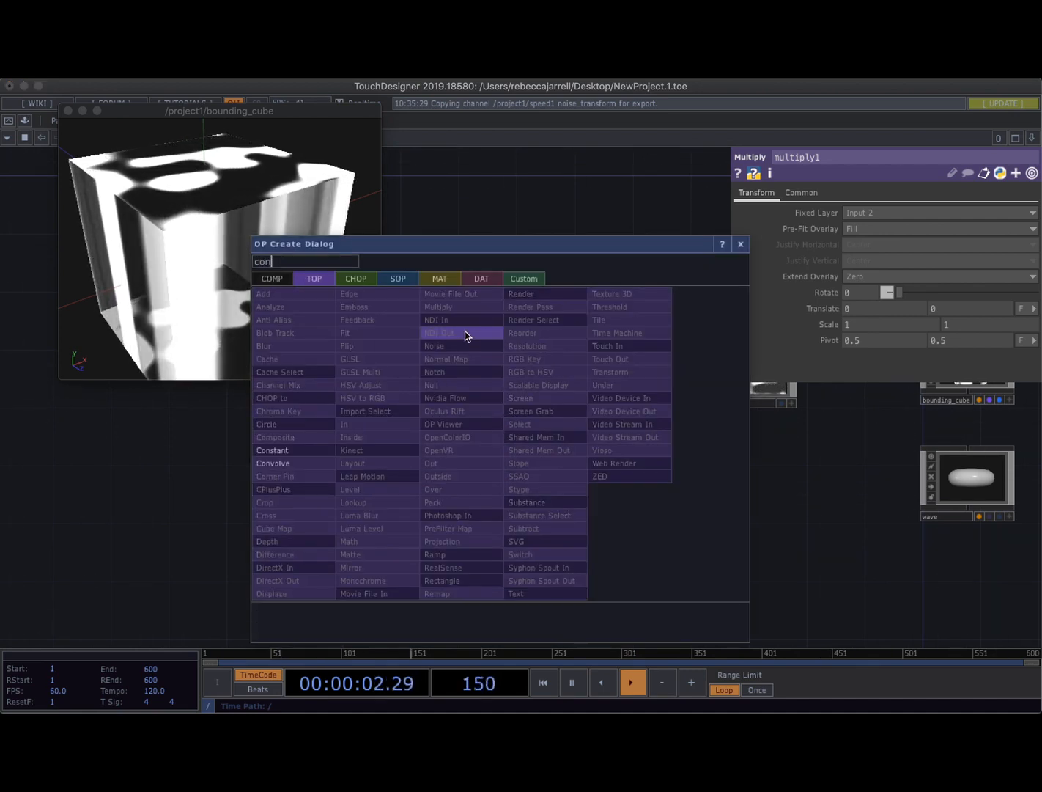
pyautogui.click(272, 450)
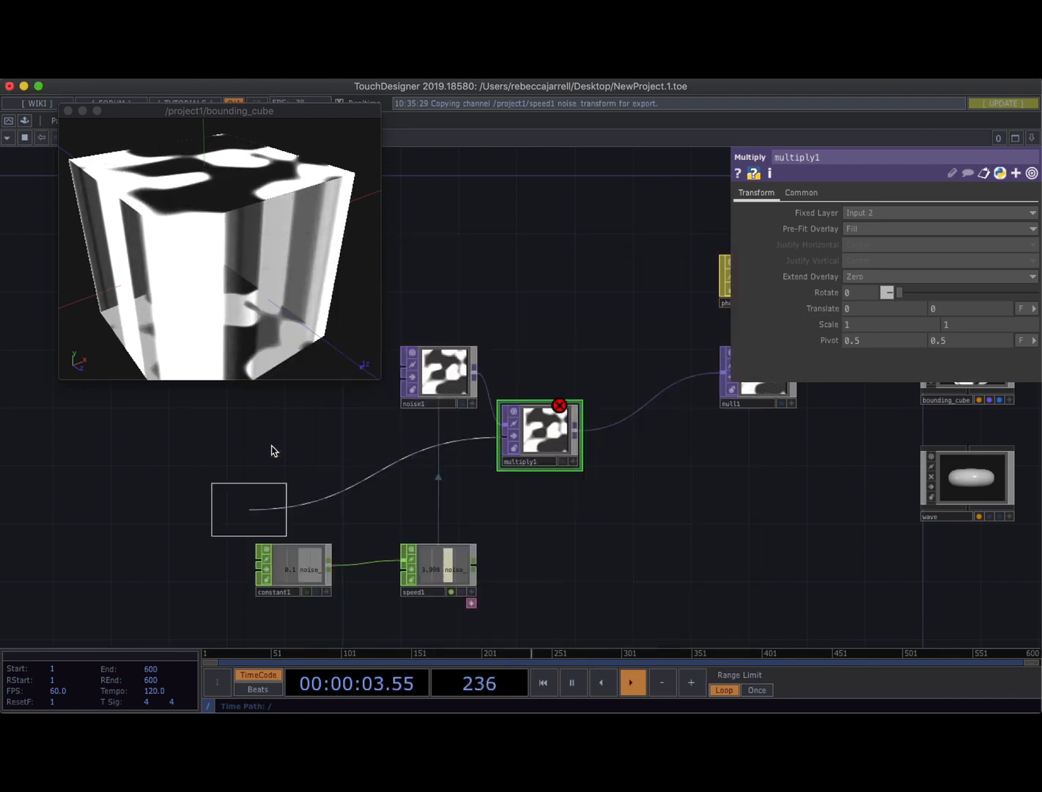
pyautogui.click(438, 470)
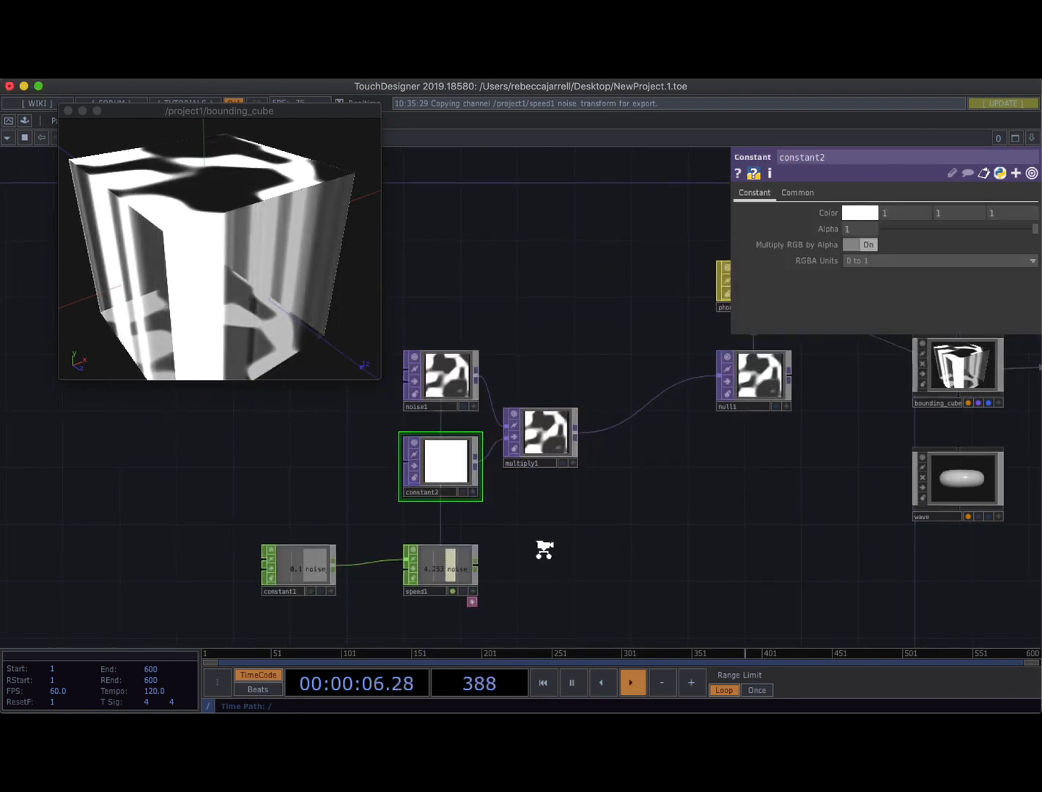
# Space out the network by moving speed1 and constant1 further down and constant2 slightly lower beneath noise1.
pyautogui.scroll(-1, 541, 477)
pyautogui.moveTo(543, 549); pyautogui.dragTo(537, 451)
pyautogui.moveTo(444, 496); pyautogui.dragTo(444, 579)
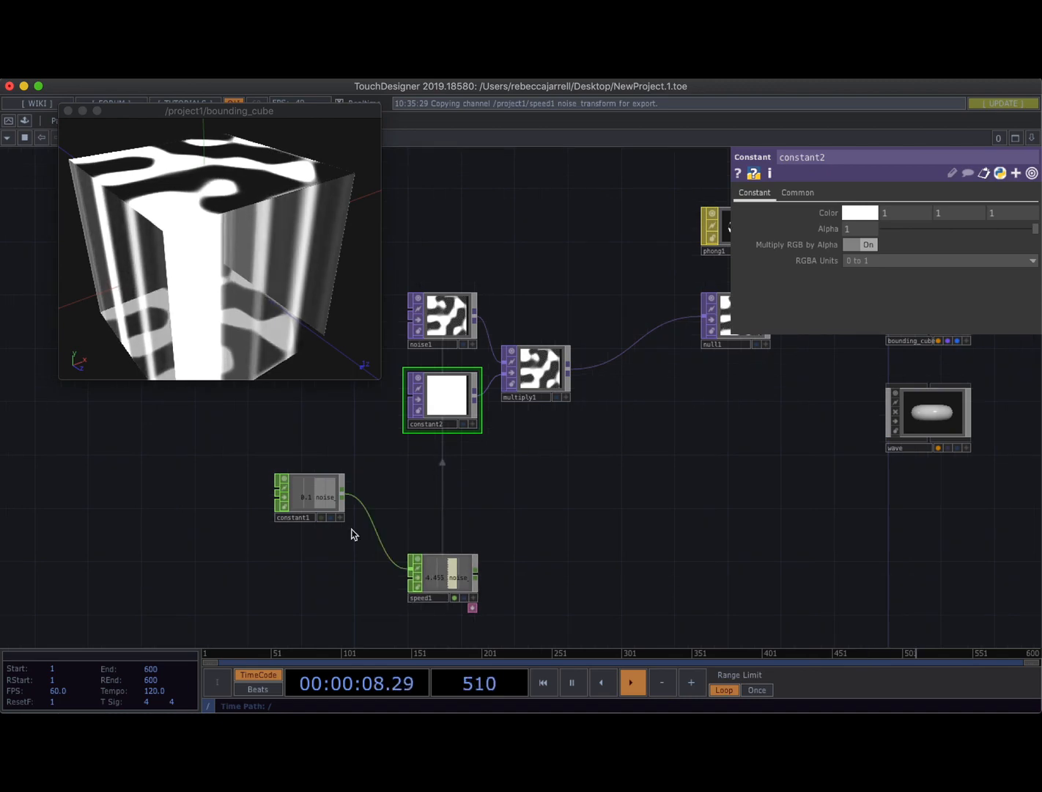
pyautogui.moveTo(301, 500); pyautogui.dragTo(301, 580)
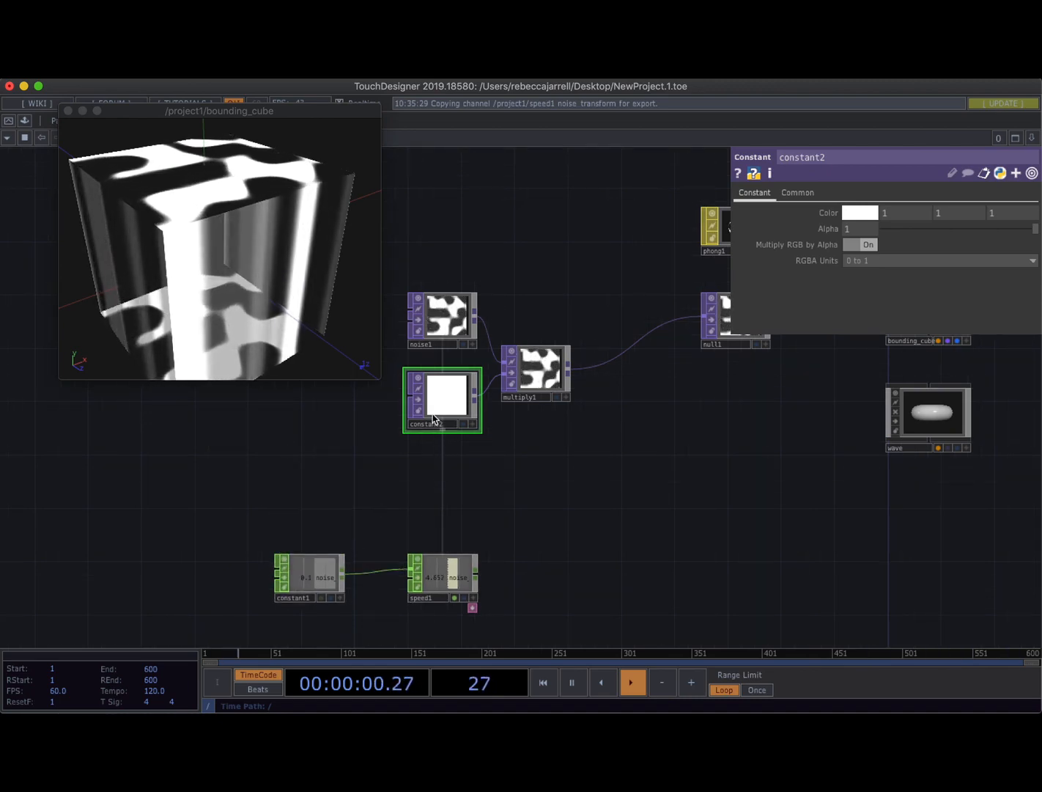
pyautogui.moveTo(450, 395); pyautogui.dragTo(451, 409)
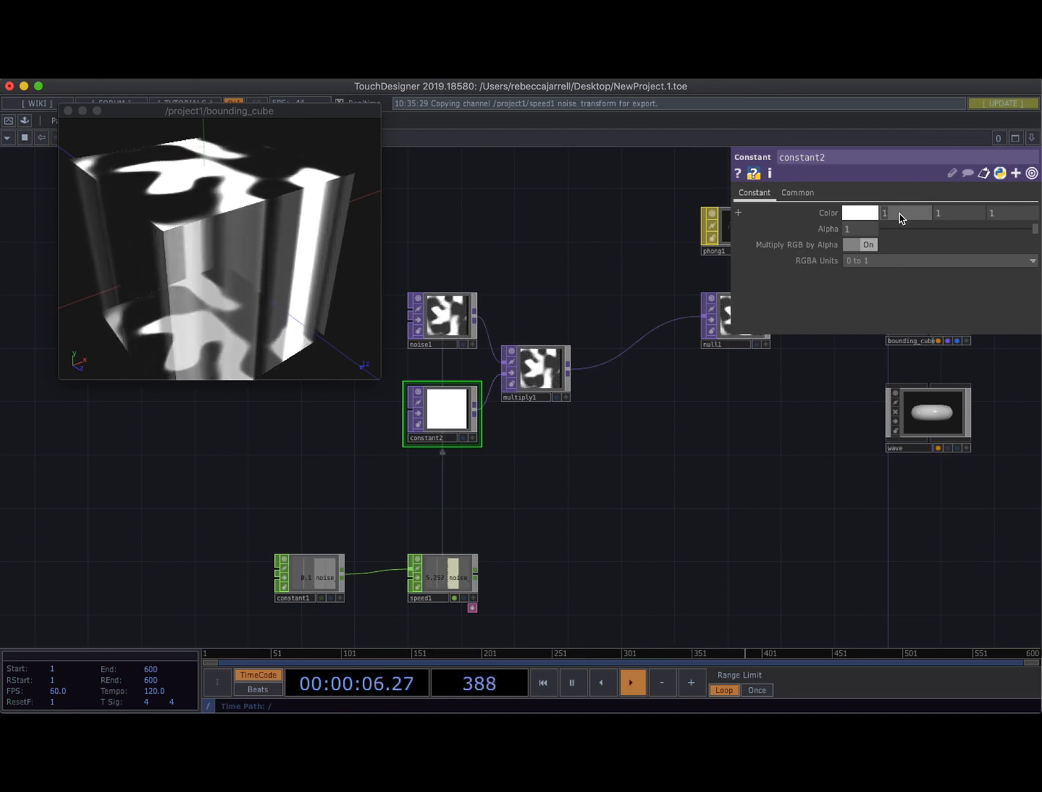
# Set constant2's Color red to .559083 and green to .519, and inspect the tinted cube from several angles.
pyautogui.write('.558083')
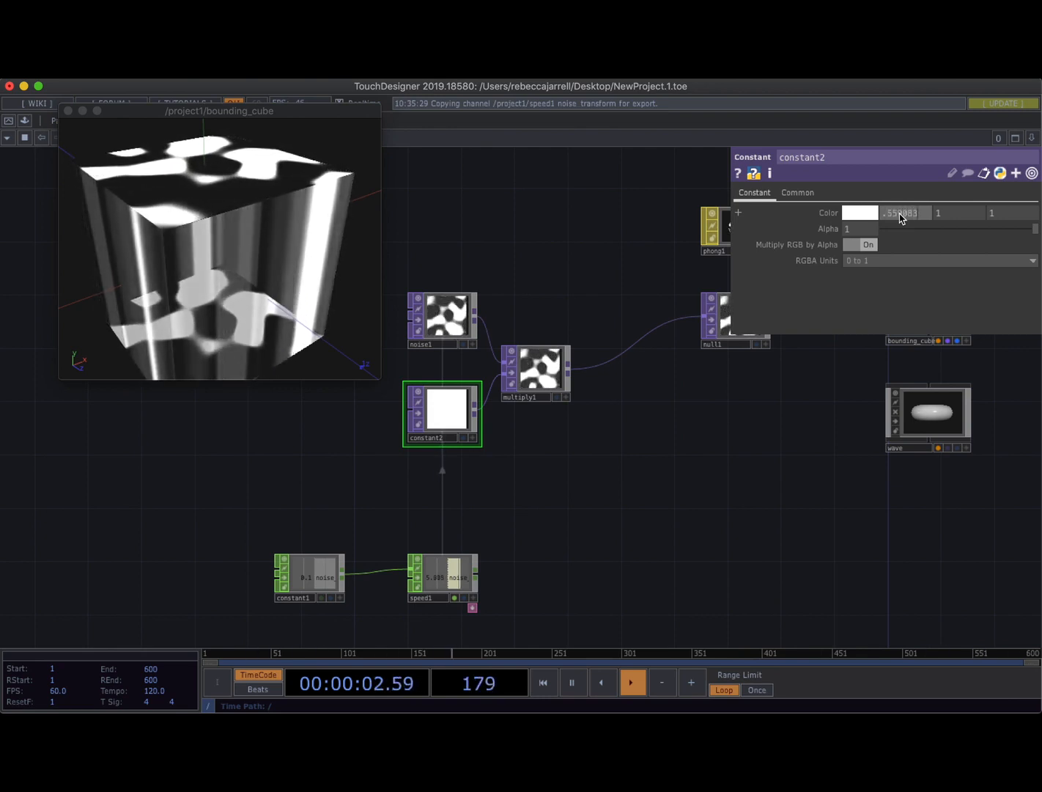
pyautogui.press('Tab')
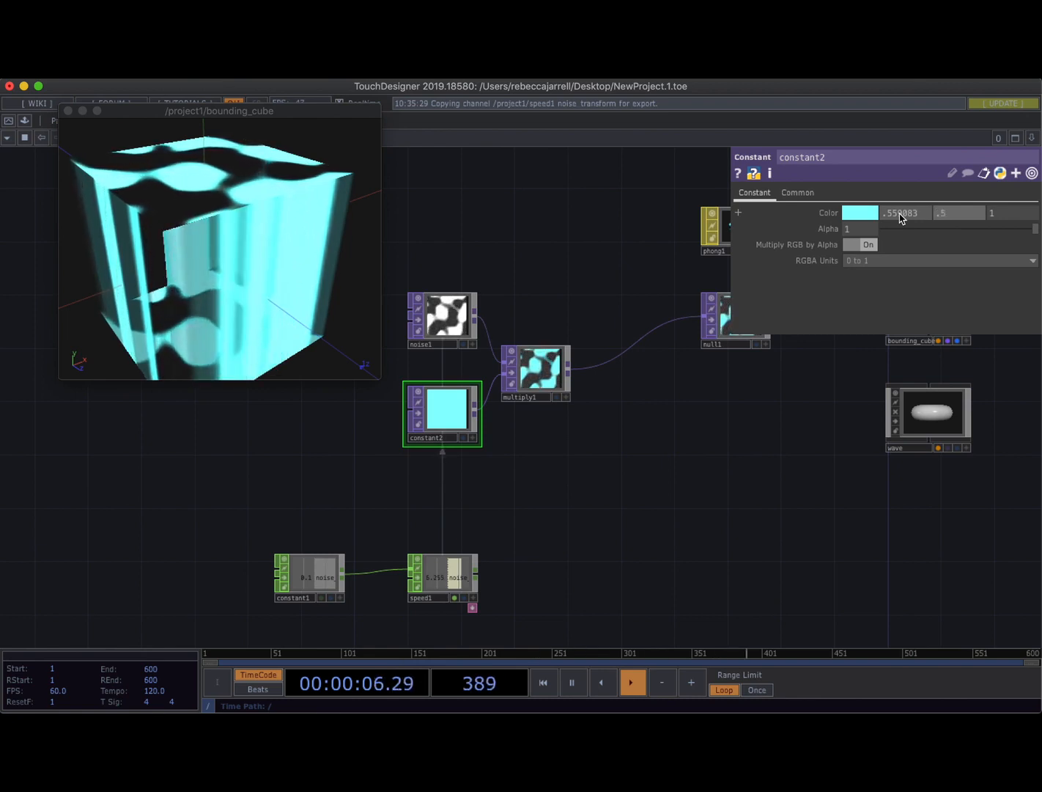
pyautogui.write('.519')
pyautogui.press('Tab')
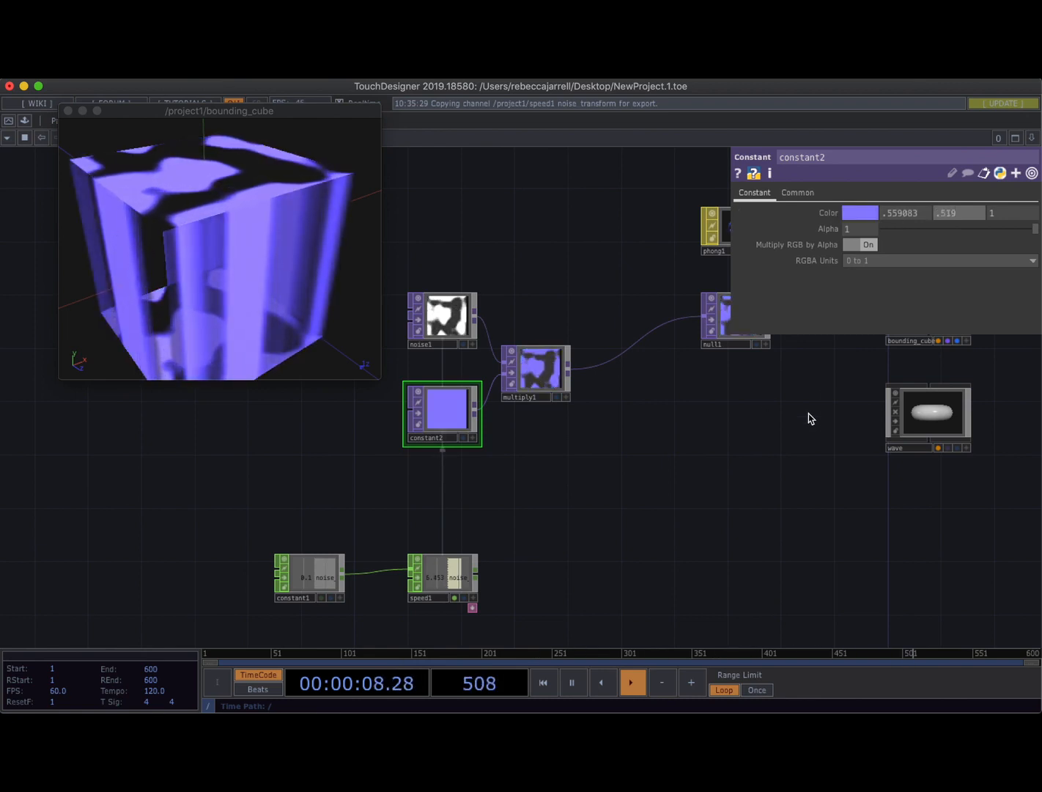
pyautogui.moveTo(294, 272)
pyautogui.mouseDown()
pyautogui.moveTo(292, 254)
pyautogui.moveTo(252, 281)
pyautogui.moveTo(293, 272)
pyautogui.mouseUp()
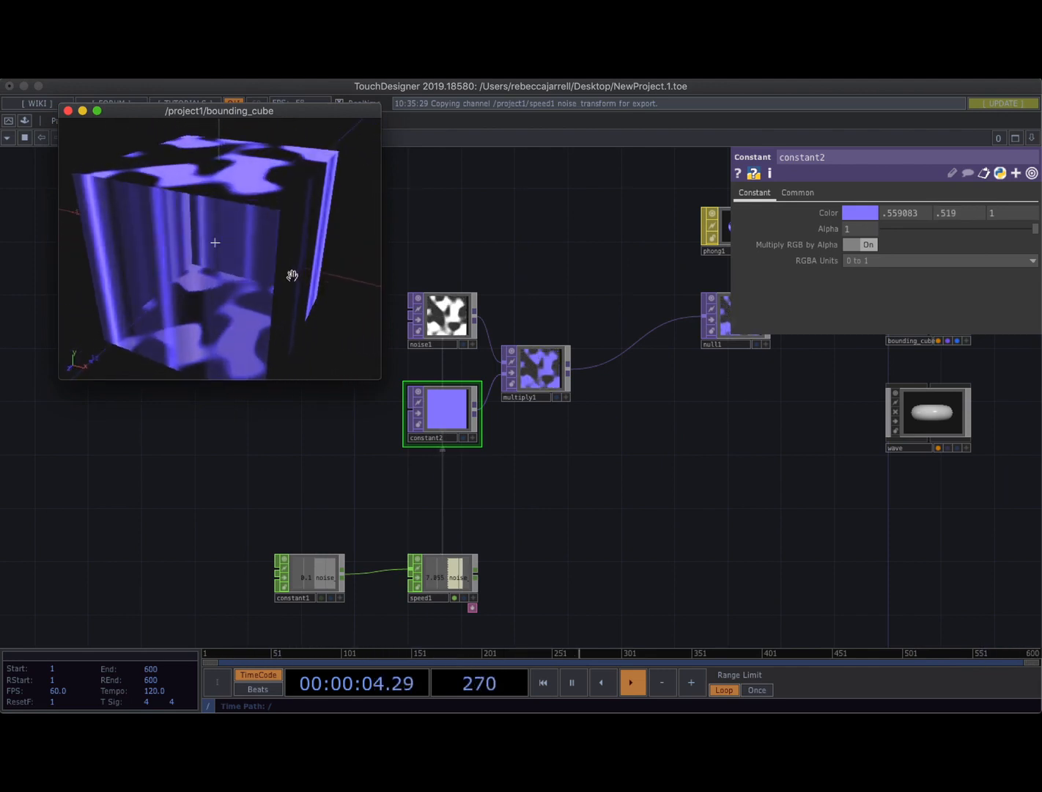
pyautogui.moveTo(291, 275)
pyautogui.mouseDown()
pyautogui.moveTo(249, 268)
pyautogui.moveTo(312, 254)
pyautogui.moveTo(293, 250)
pyautogui.mouseUp()
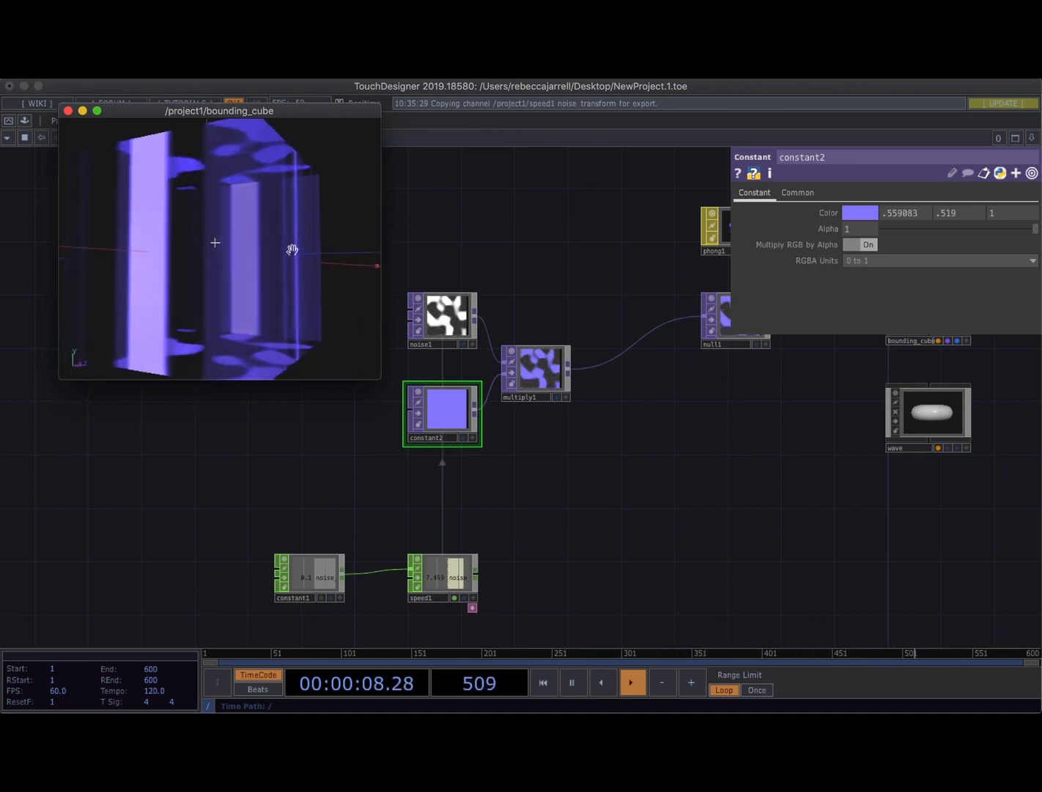
pyautogui.moveTo(143, 230); pyautogui.dragTo(212, 211)
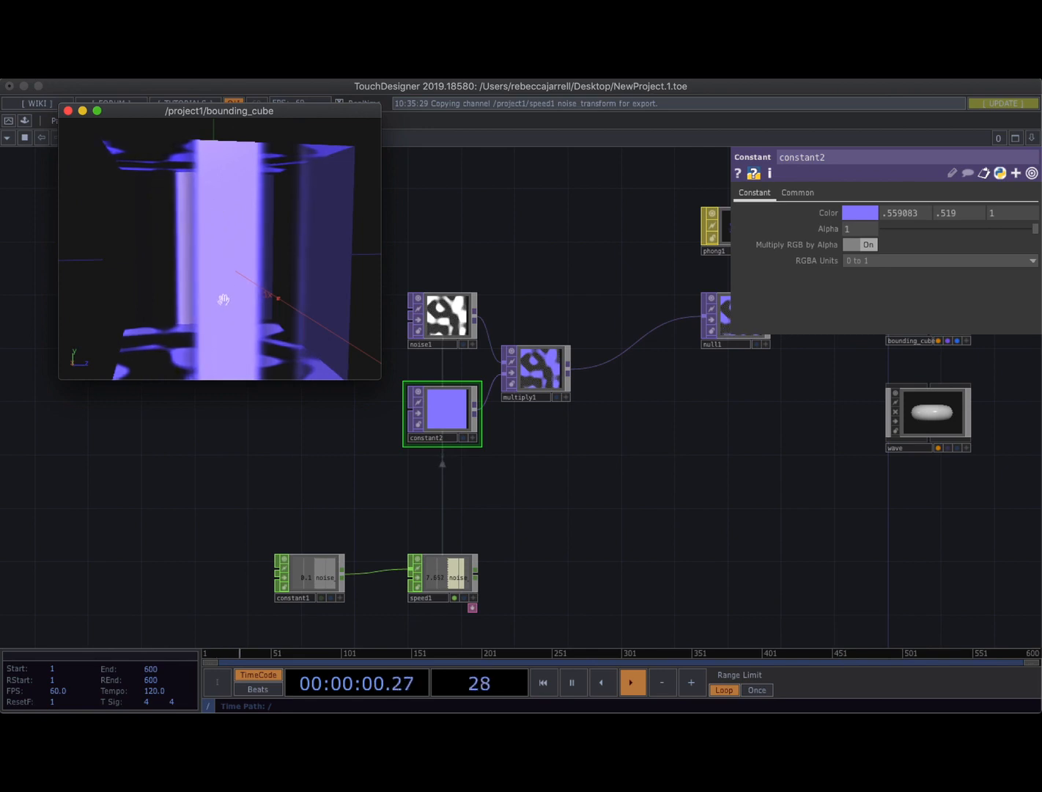
pyautogui.moveTo(232, 259); pyautogui.dragTo(236, 270)
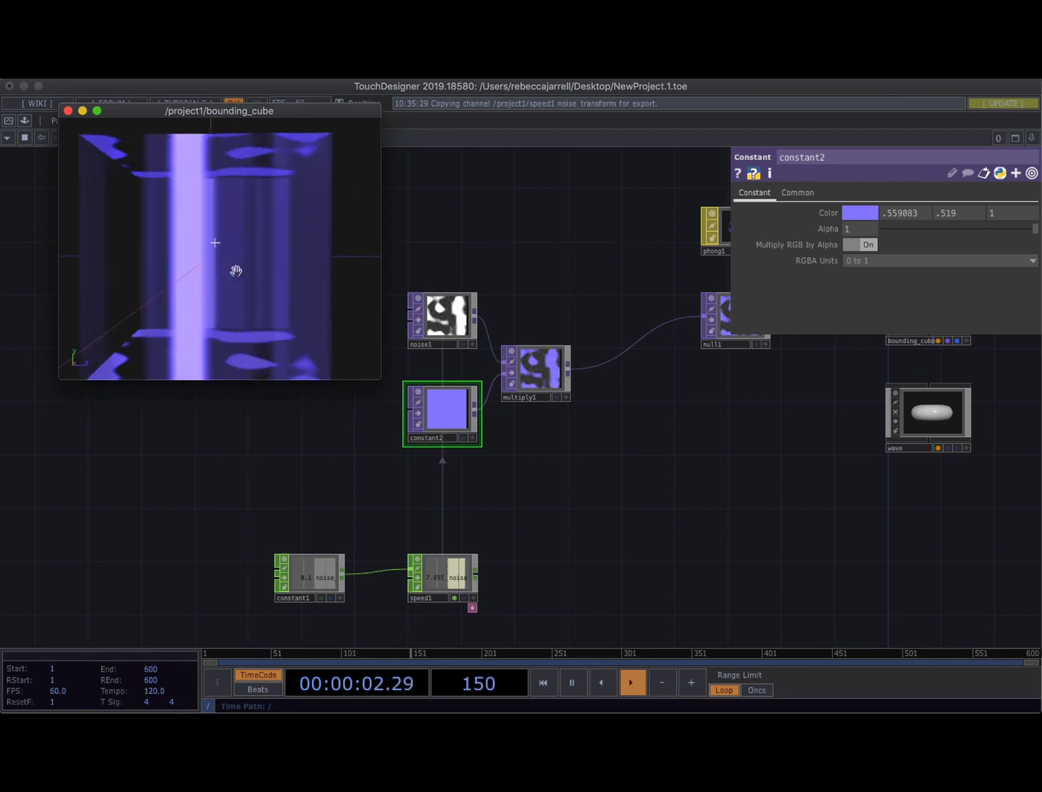
# Move noise1, constant2 and multiply1 together away from null1, lining multiply1 up with null1.
pyautogui.scroll(-3, 608, 471)
pyautogui.moveTo(570, 485); pyautogui.dragTo(466, 518)
pyautogui.moveTo(570, 498); pyautogui.dragTo(651, 524)
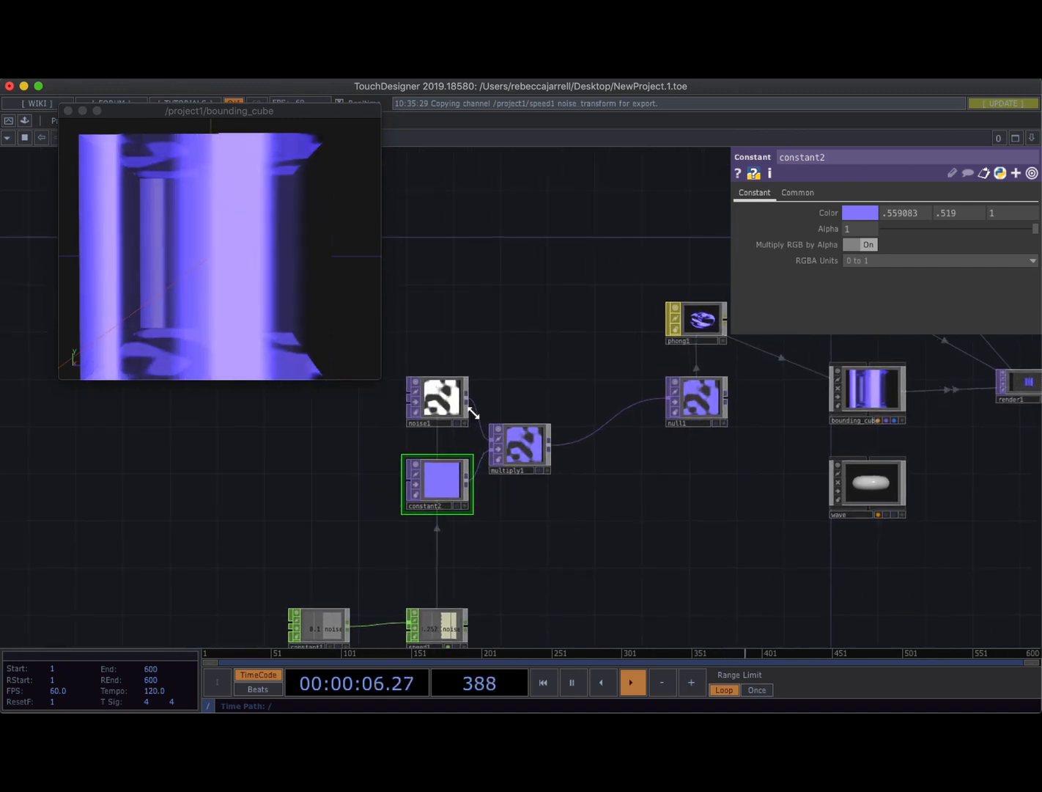
pyautogui.keyDown('shift'); pyautogui.click(443, 409); pyautogui.keyUp('shift')
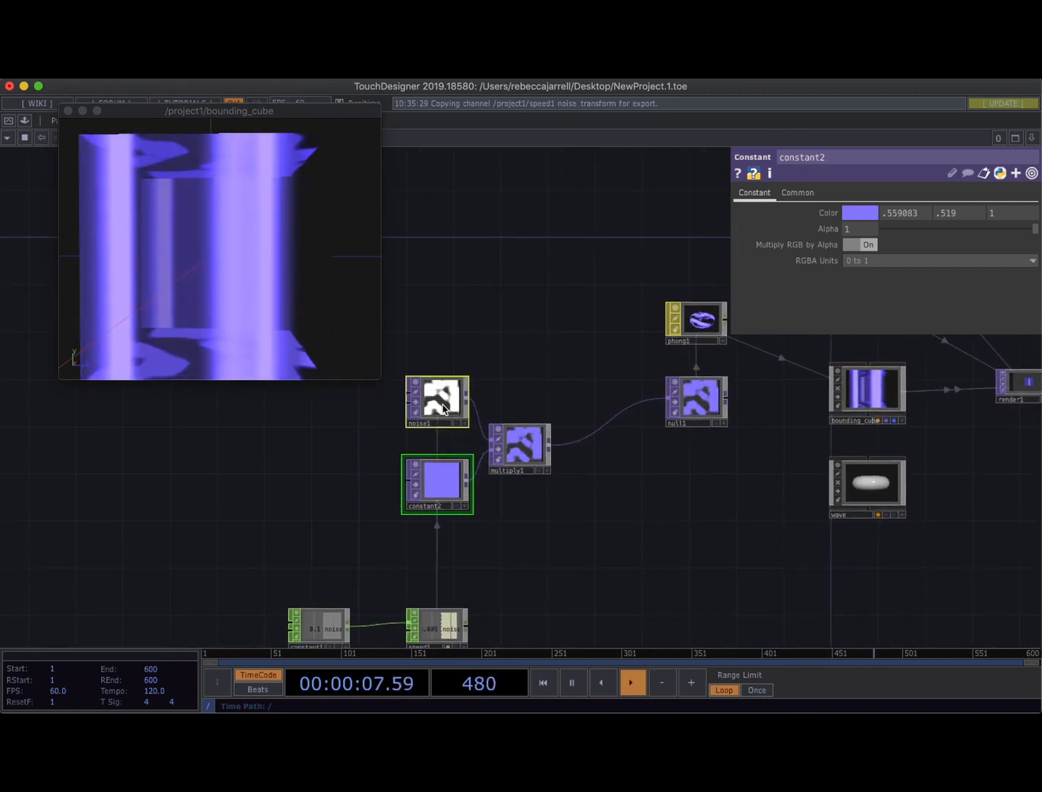
pyautogui.keyDown('shift'); pyautogui.click(517, 450); pyautogui.keyUp('shift')
pyautogui.moveTo(516, 450); pyautogui.dragTo(403, 411)
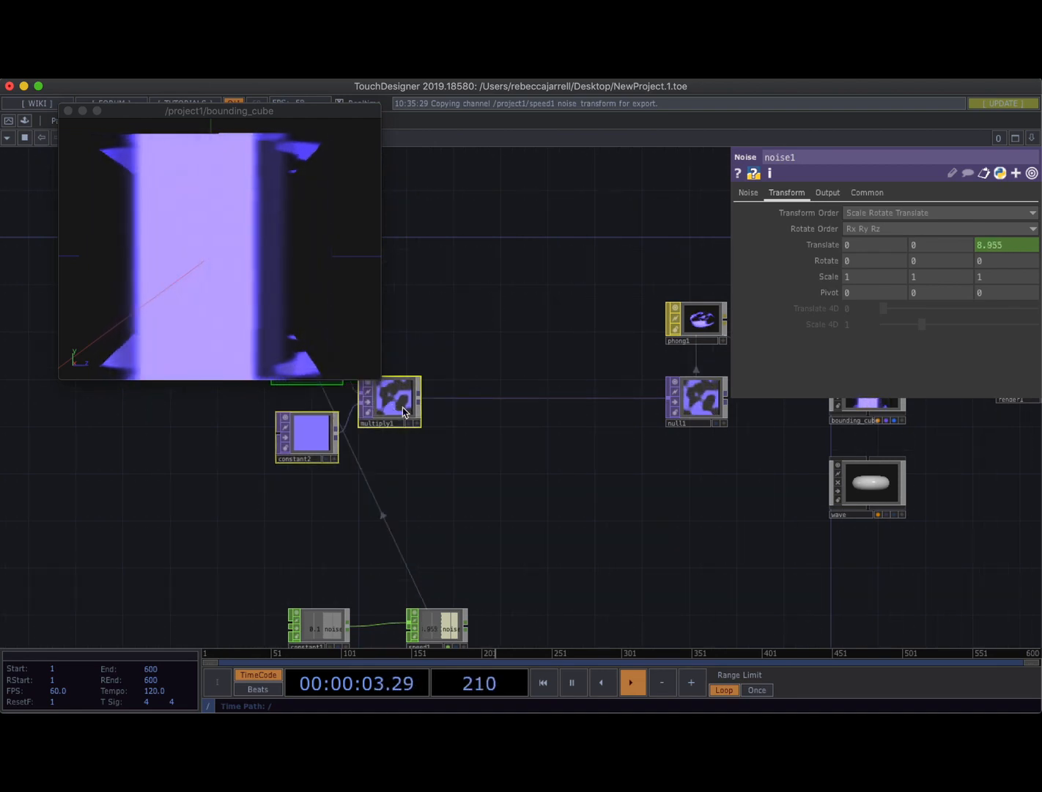
# Insert a Level TOP into the wire between multiply1 and null1.
pyautogui.rightClick(454, 402)
pyautogui.click(478, 388)
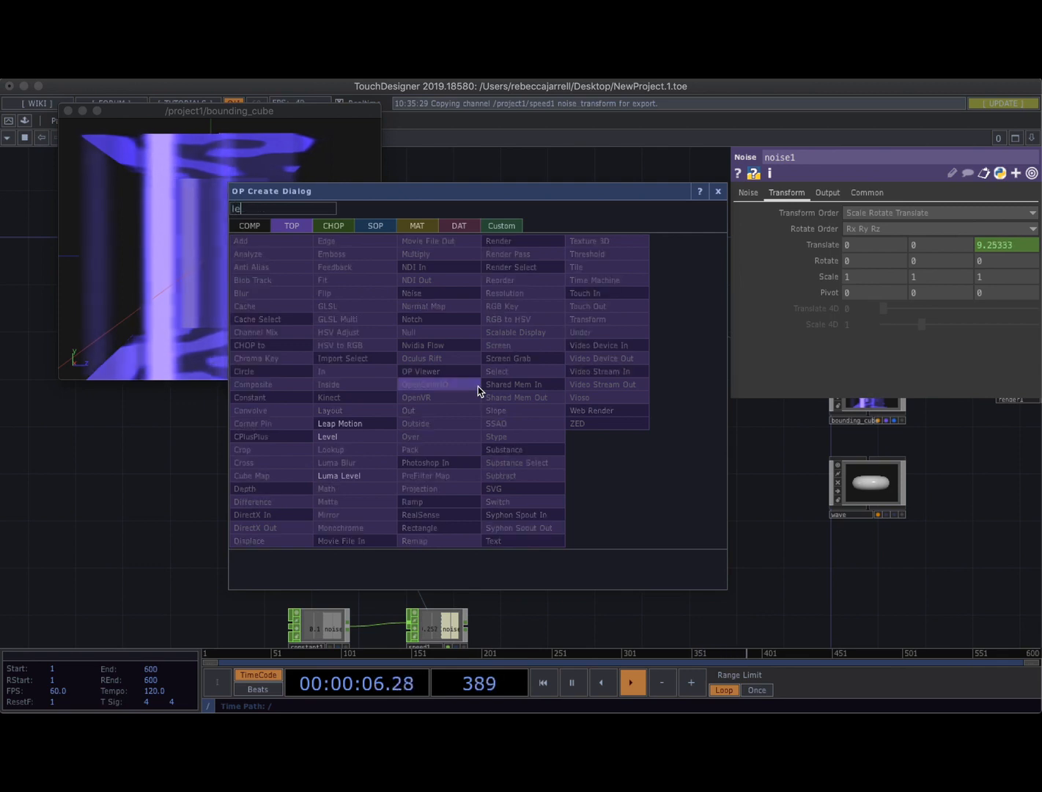
pyautogui.click(327, 446)
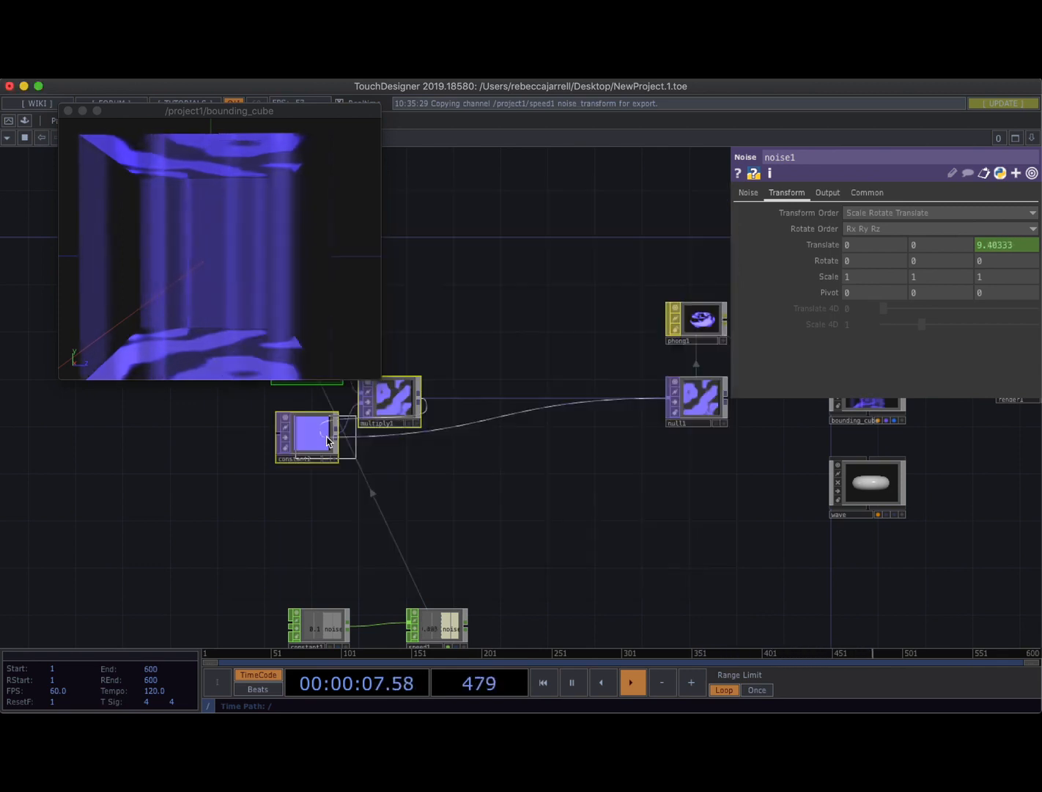
pyautogui.click(529, 399)
pyautogui.moveTo(543, 397); pyautogui.dragTo(542, 399)
# Lower level1's post Opacity to 0.7 and inspect the more transparent bounding cube from another angle.
pyautogui.click(862, 192)
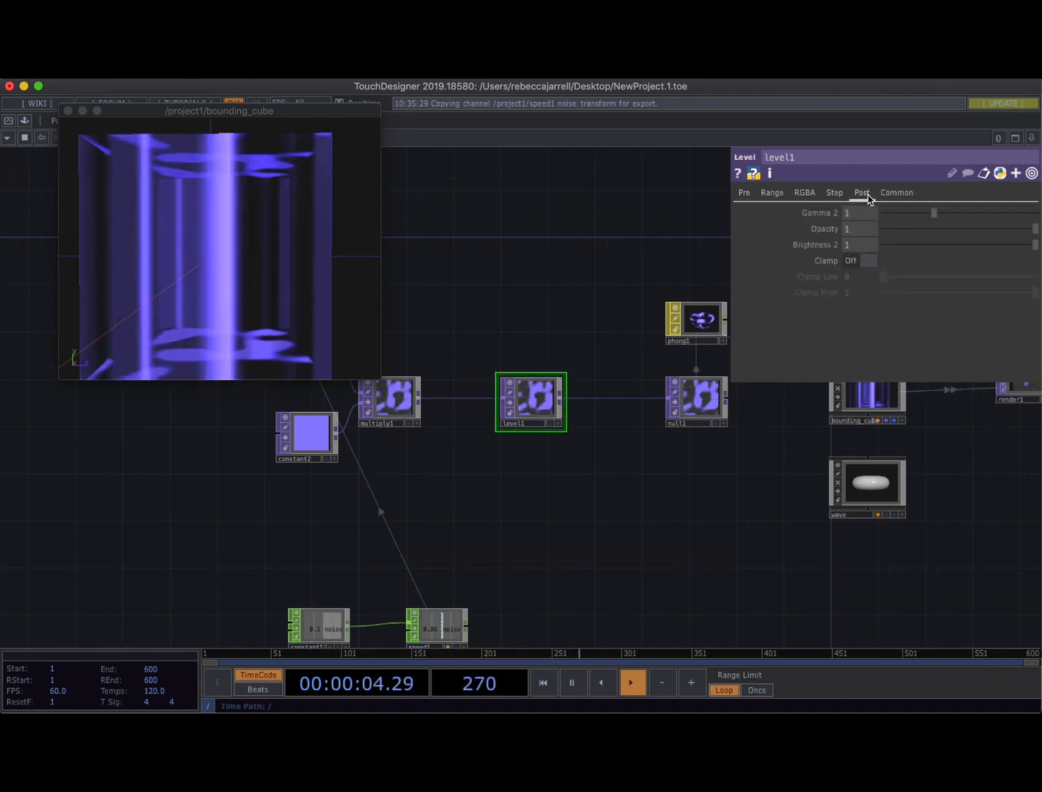
pyautogui.moveTo(1035, 235); pyautogui.dragTo(1005, 236)
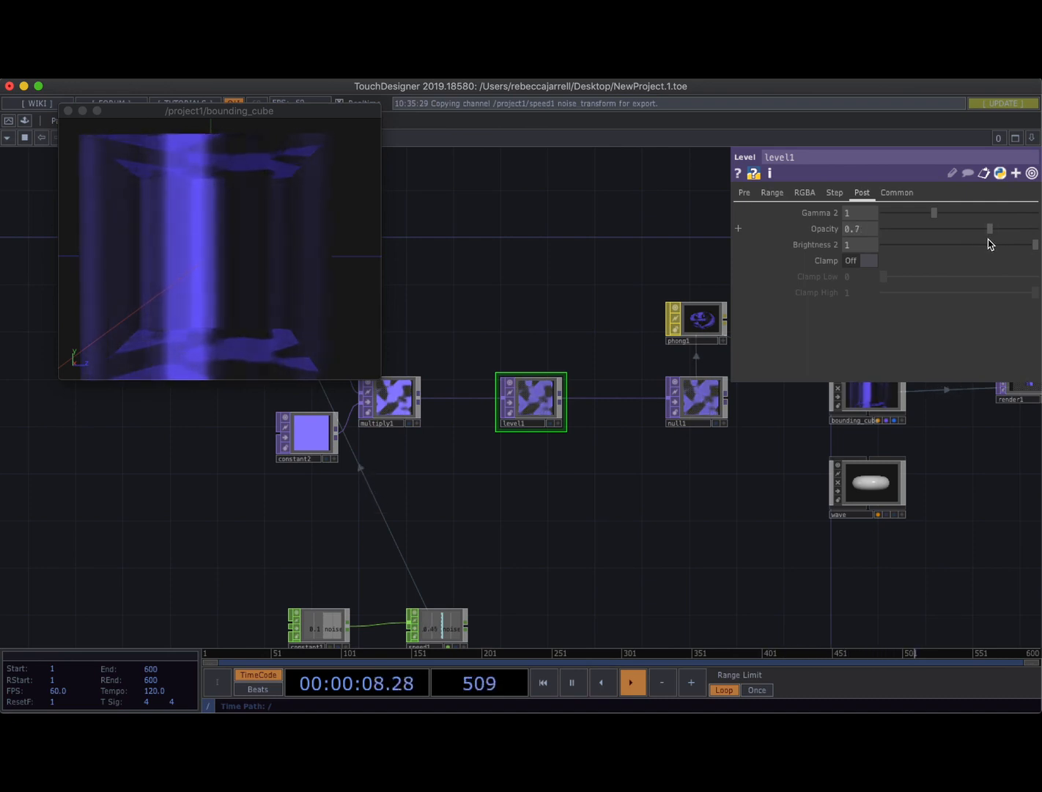
pyautogui.moveTo(664, 516); pyautogui.dragTo(621, 524)
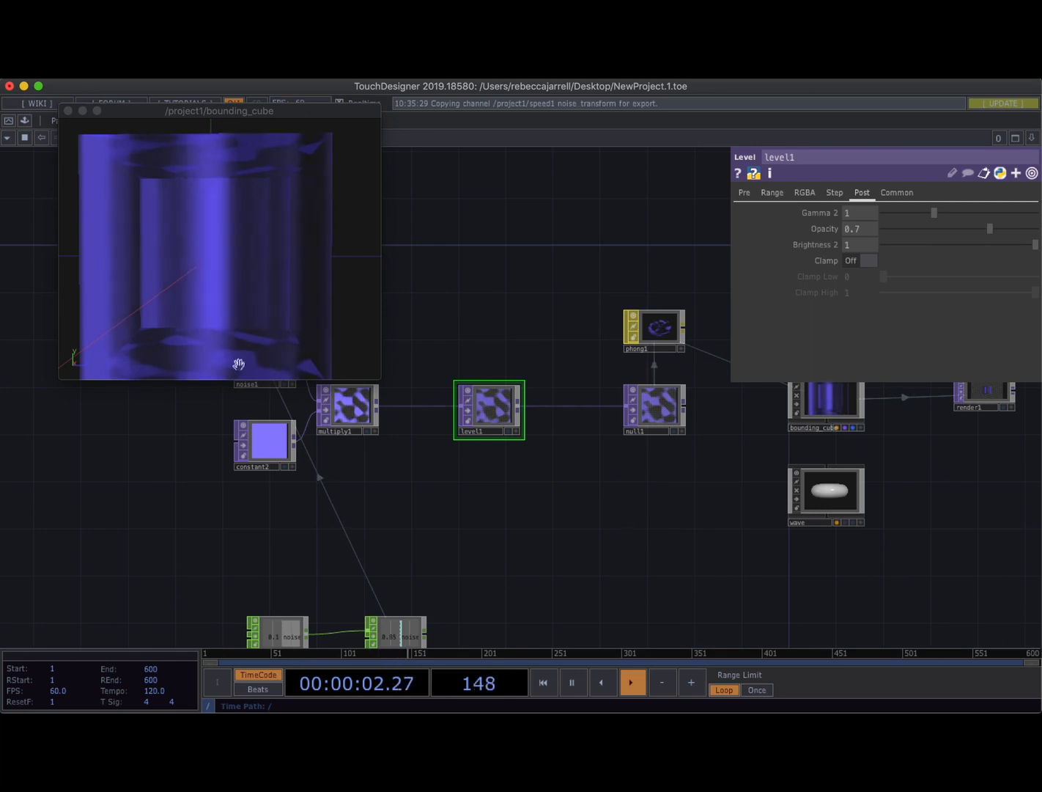
pyautogui.moveTo(228, 250)
pyautogui.mouseDown()
pyautogui.moveTo(244, 290)
pyautogui.moveTo(291, 261)
pyautogui.moveTo(291, 239)
pyautogui.moveTo(217, 254)
pyautogui.mouseUp()
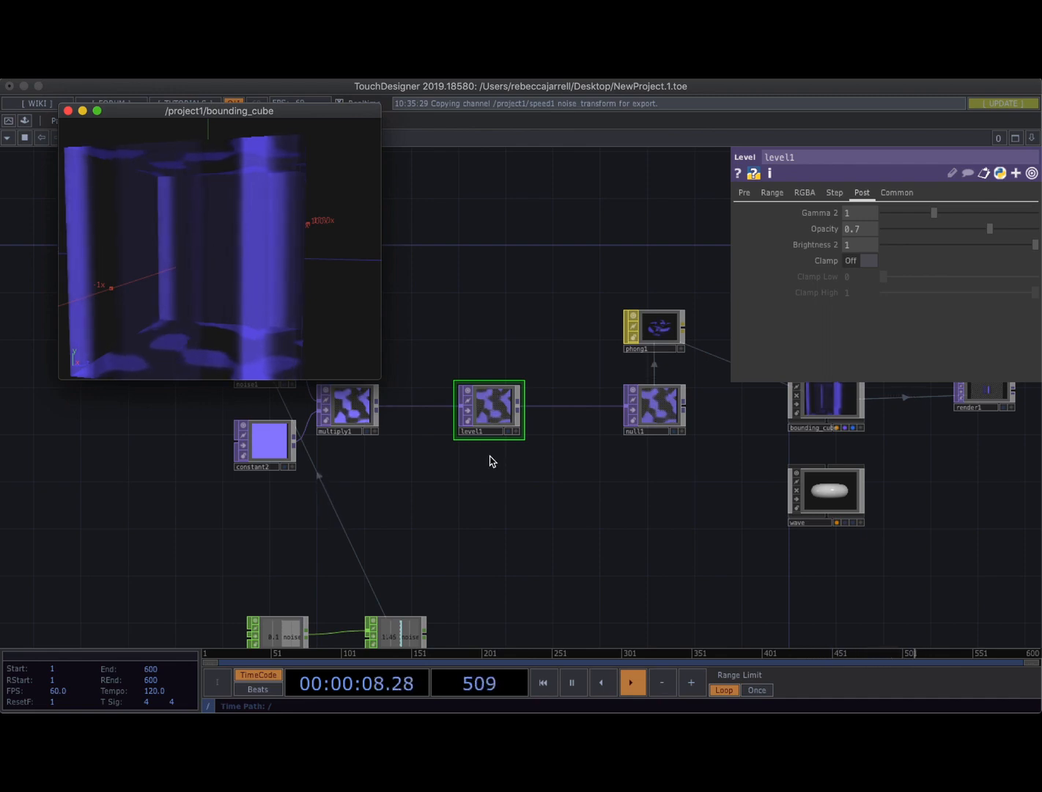
# Turn on the display and render flags of the wave geometry below bounding_cube.
pyautogui.moveTo(533, 481); pyautogui.dragTo(417, 480)
pyautogui.moveTo(570, 489); pyautogui.dragTo(408, 459)
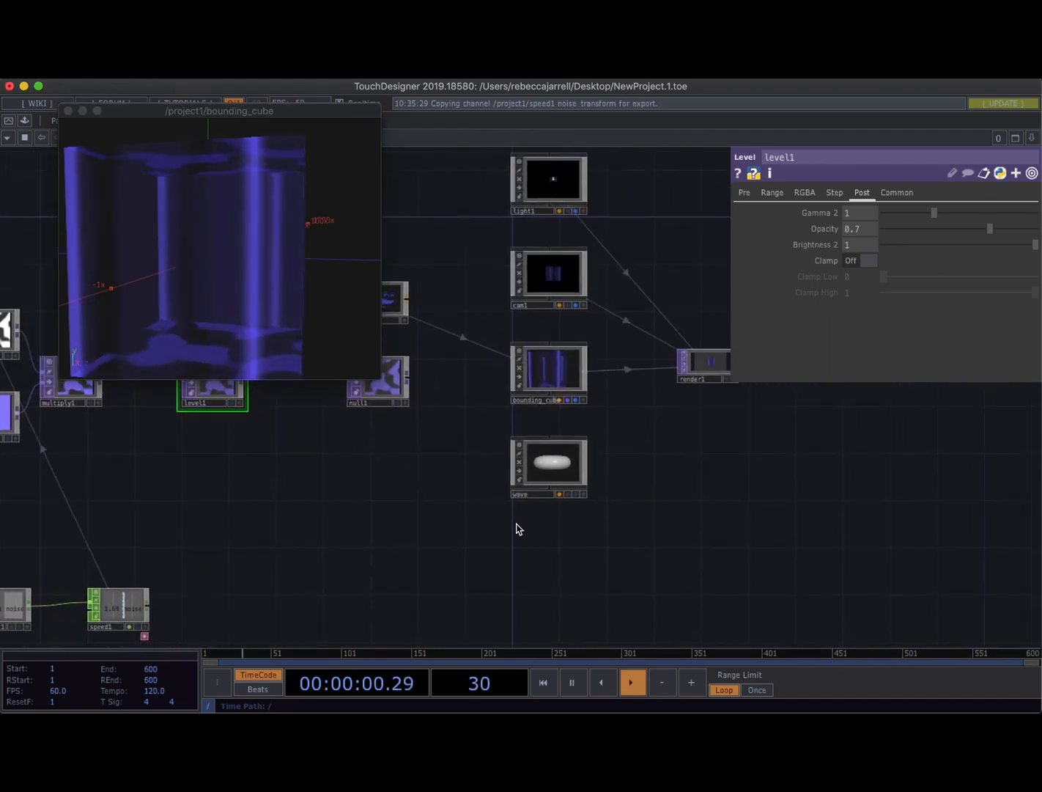
pyautogui.scroll(5, 537, 537)
pyautogui.click(607, 457)
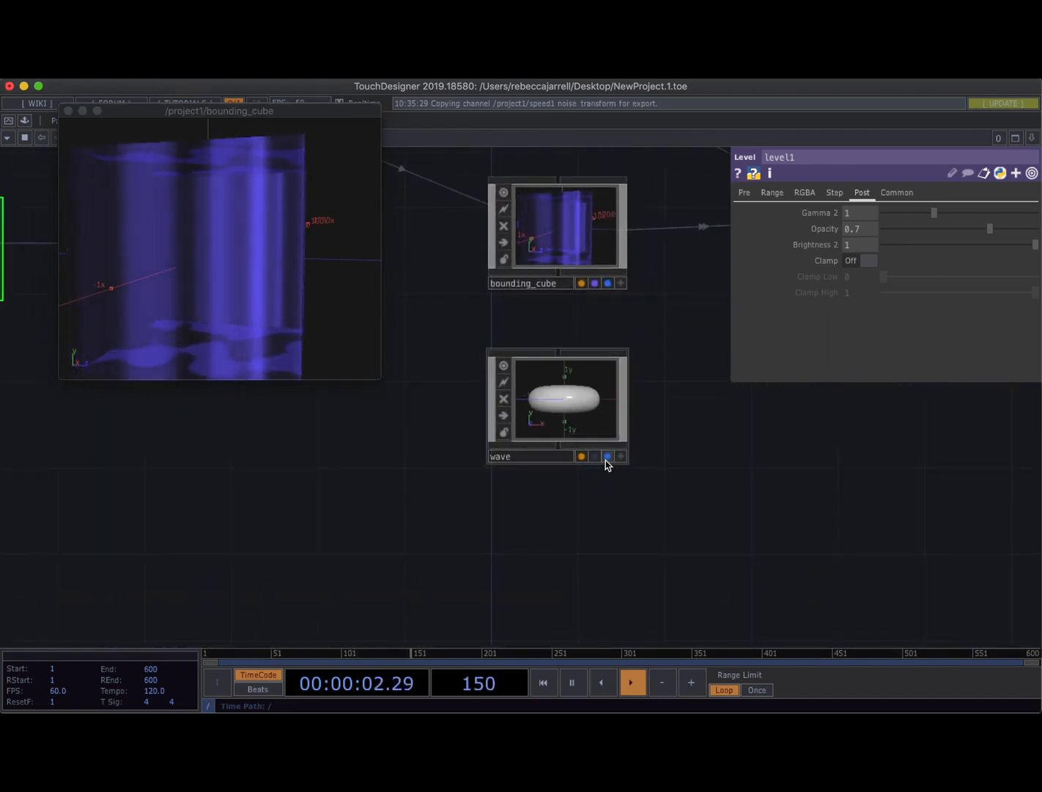
pyautogui.click(594, 457)
# Go inside the wave geometry, close the floating bounding_cube viewer and delete the default torus1.
pyautogui.moveTo(628, 524); pyautogui.dragTo(532, 542)
pyautogui.scroll(-3, 532, 543)
pyautogui.moveTo(598, 532); pyautogui.dragTo(524, 550)
pyautogui.scroll(5, 400, 456)
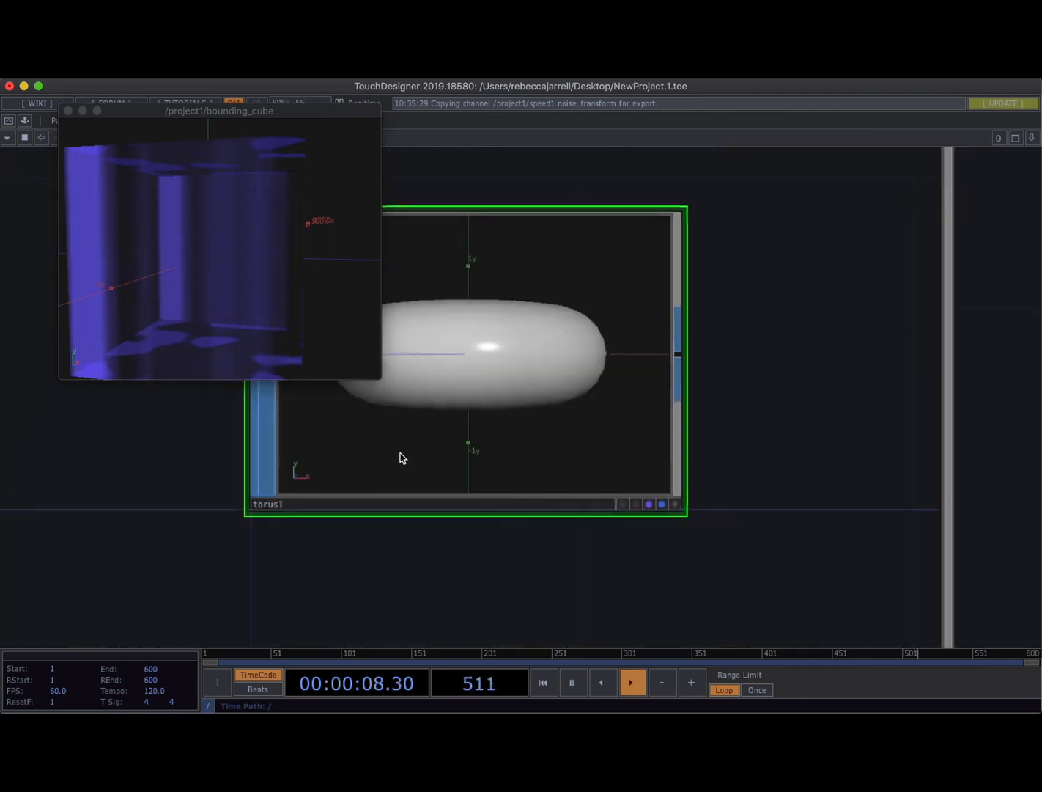
pyautogui.click(67, 111)
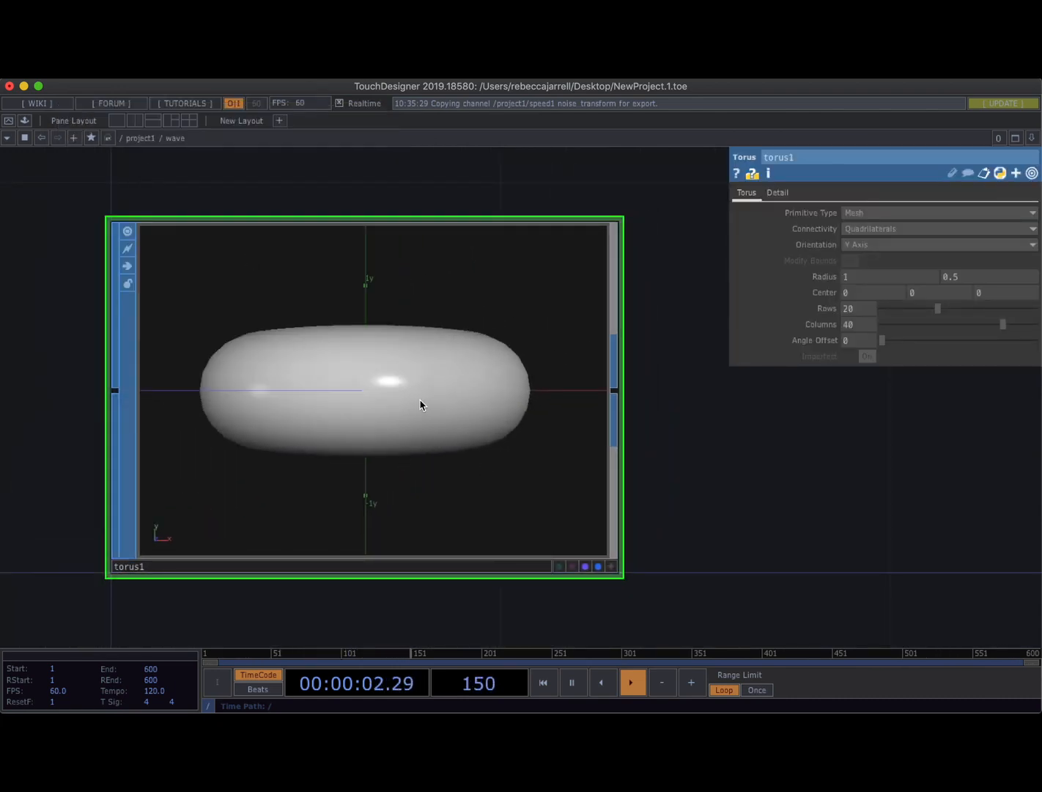
pyautogui.press('Delete')
# Add a Circle SOP to the empty wave network.
pyautogui.scroll(-5, 420, 405)
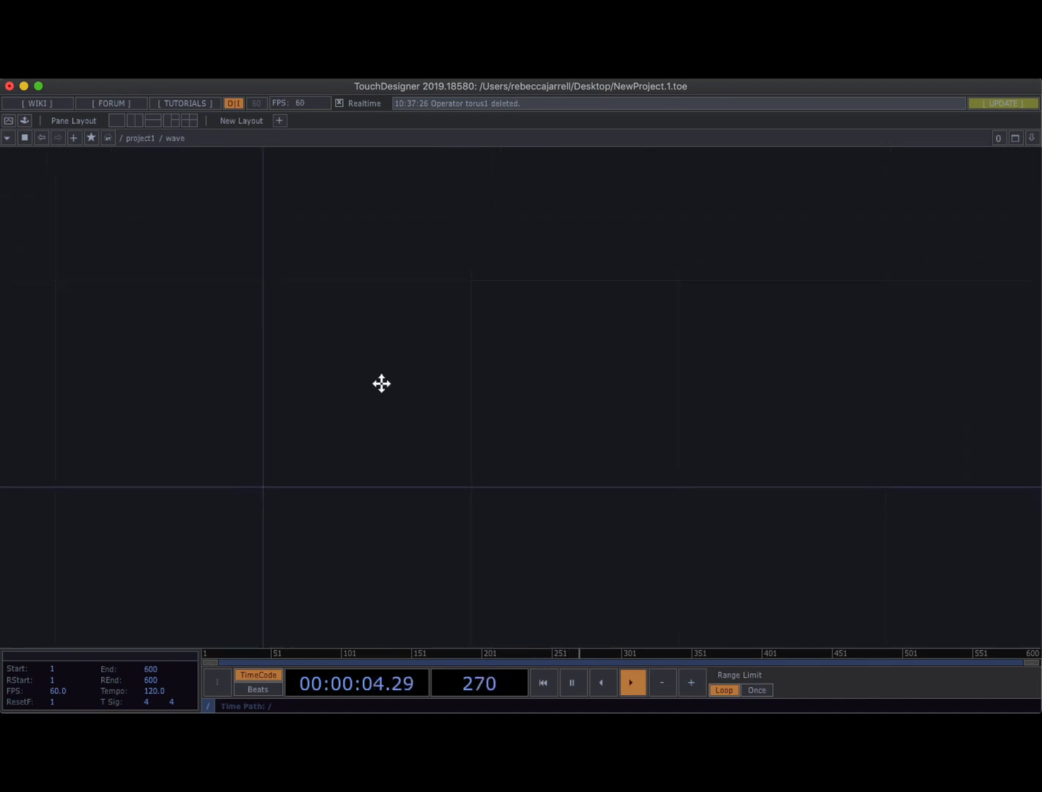
pyautogui.press('Tab')
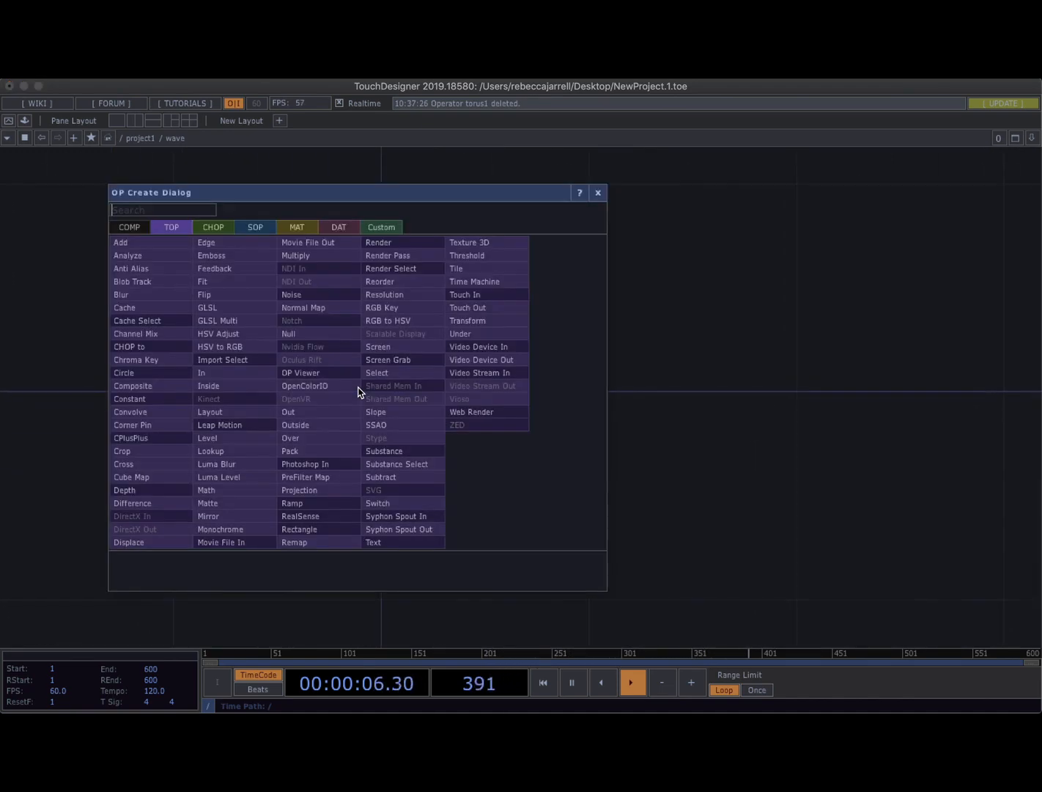
pyautogui.click(257, 233)
pyautogui.write('cir')
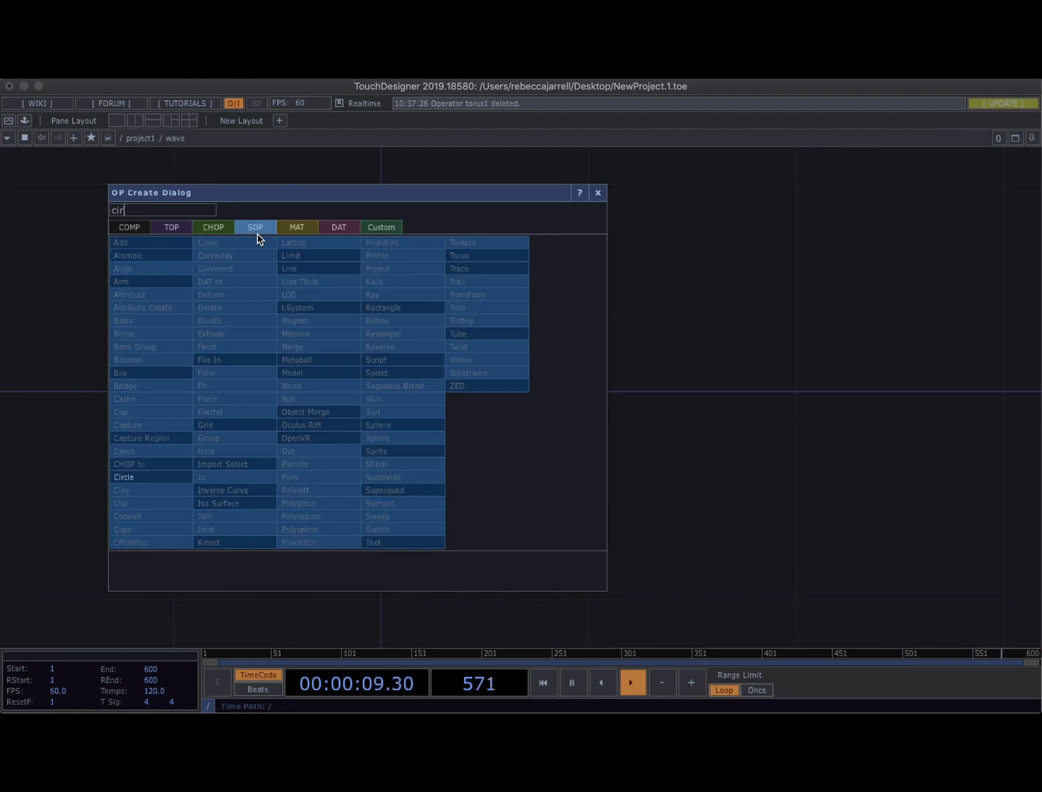
pyautogui.click(164, 478)
pyautogui.click(199, 359)
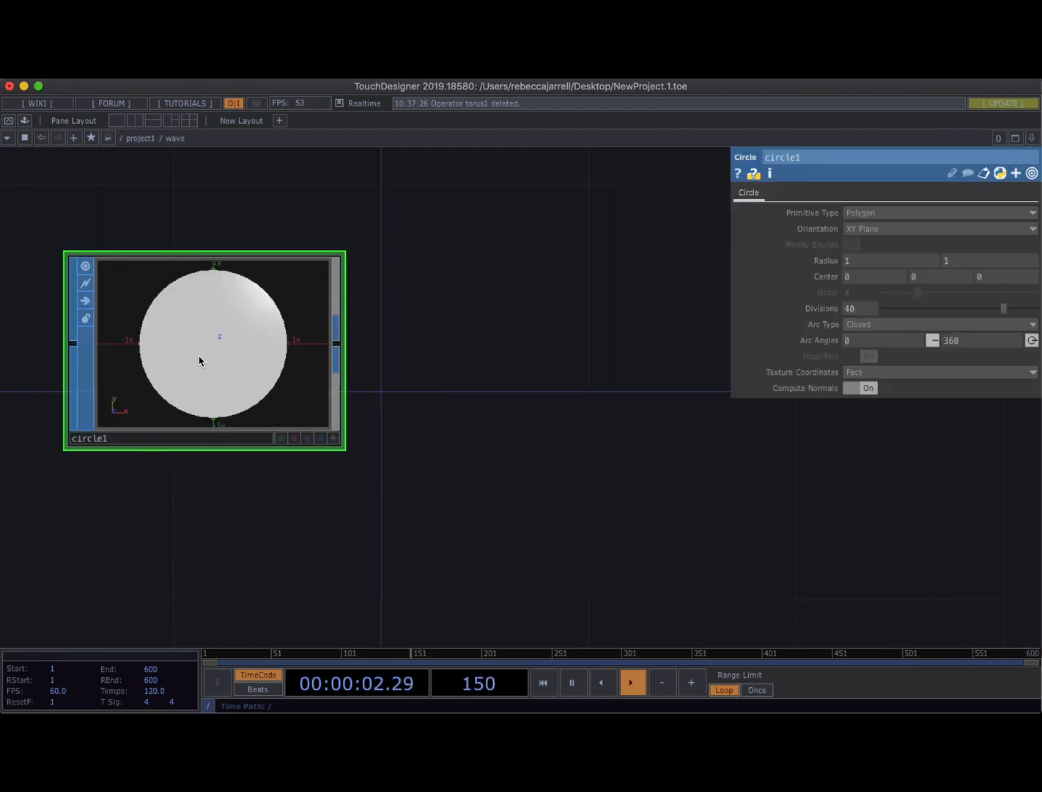
# Append a Null SOP to circle1 and turn on its display and render flags.
pyautogui.hotkey('ctrl', 'shift', 'n')
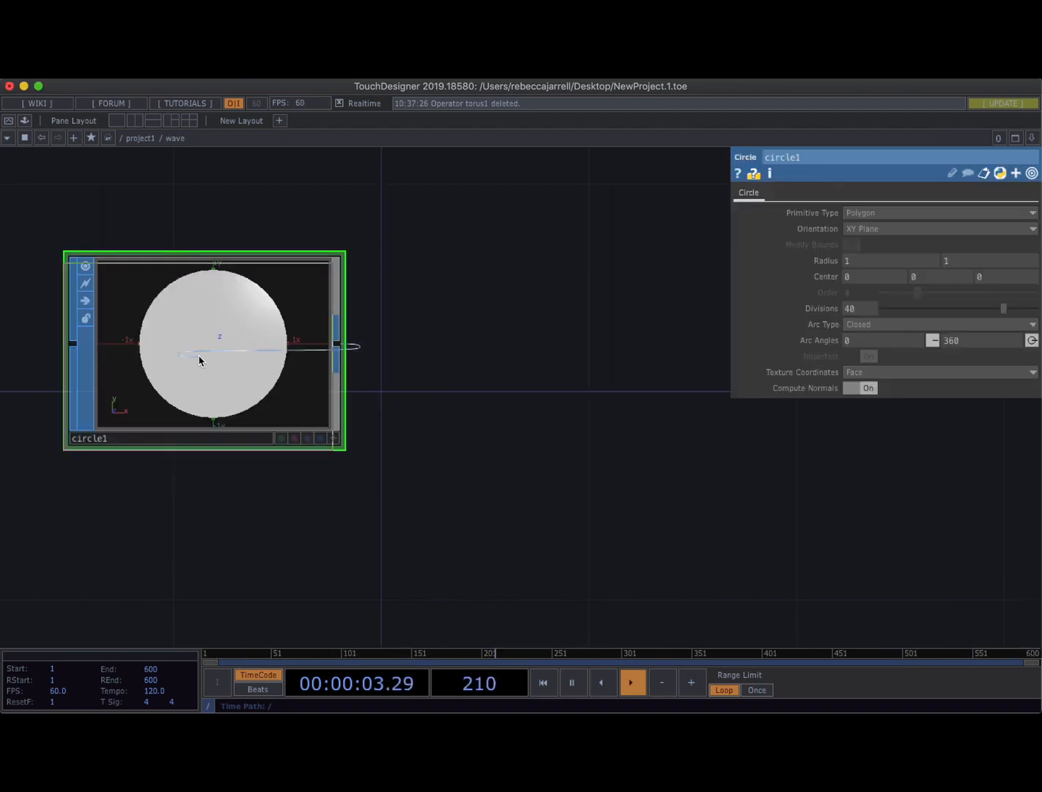
pyautogui.click(539, 349)
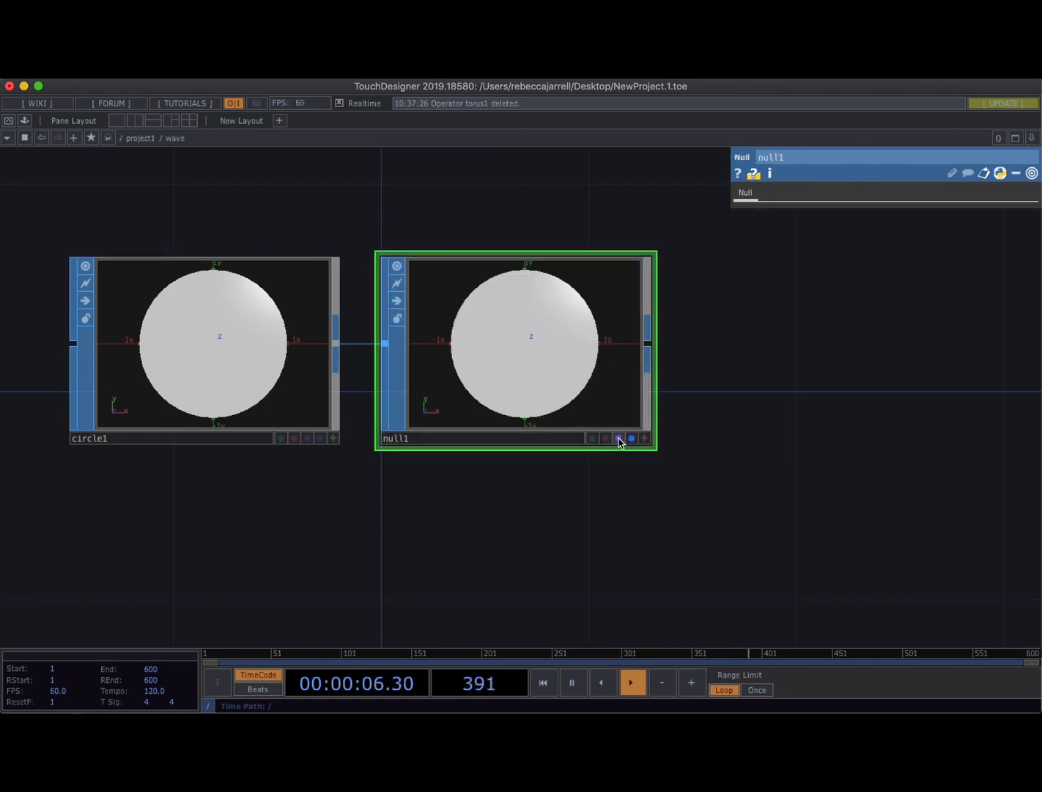
pyautogui.click(619, 438)
# Set both of circle1's Radius values to .01 and fit its viewer to the tiny circle.
pyautogui.click(228, 365)
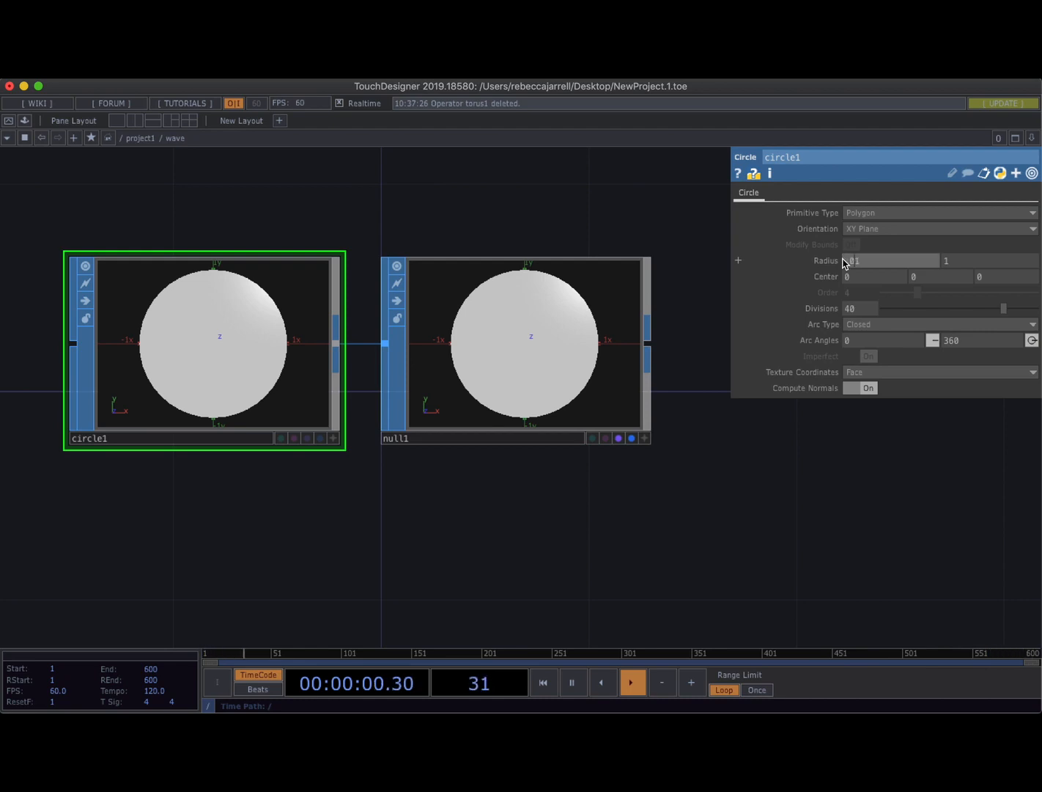
pyautogui.click(944, 261)
pyautogui.write('.01')
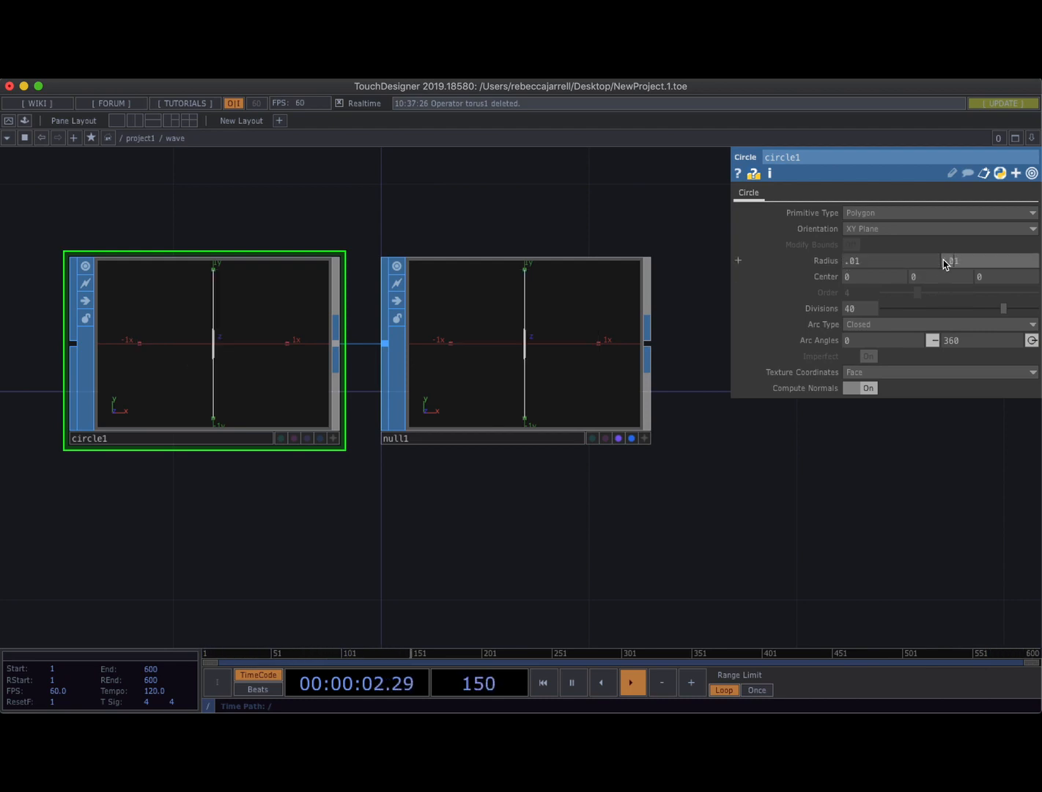
pyautogui.press('Return')
pyautogui.press('h')
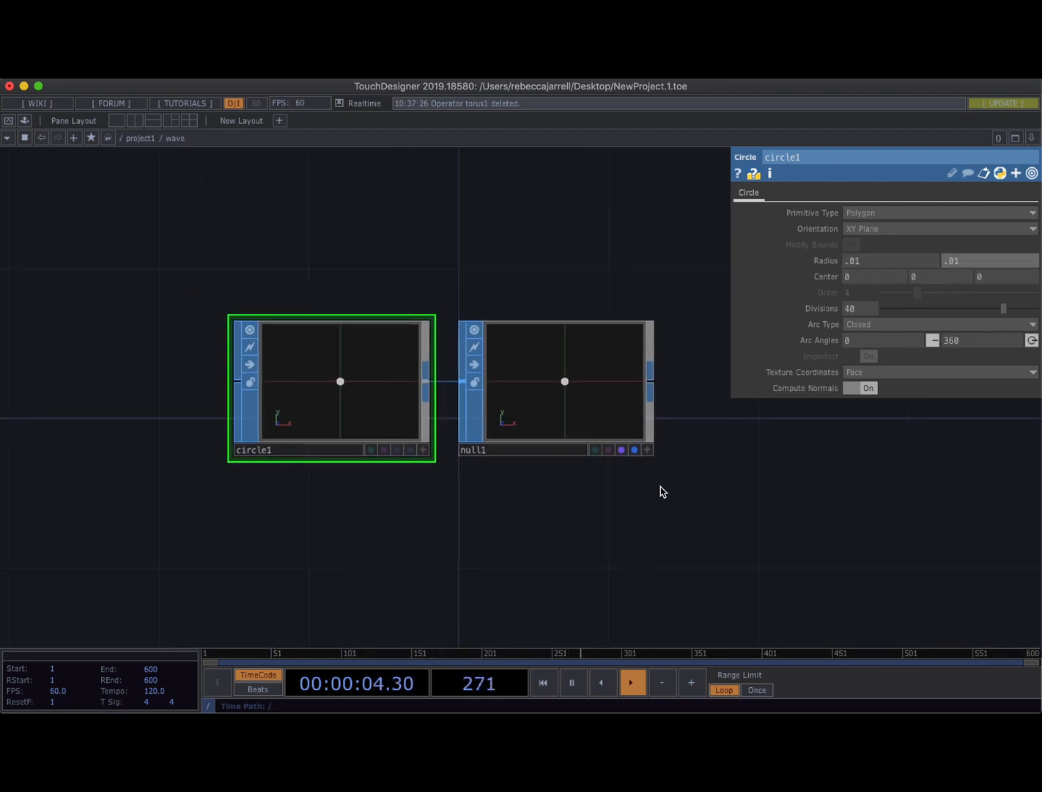
# Return to the project1 network and turn Instancing on for the wave geometry.
pyautogui.scroll(-5, 660, 491)
pyautogui.press('p')
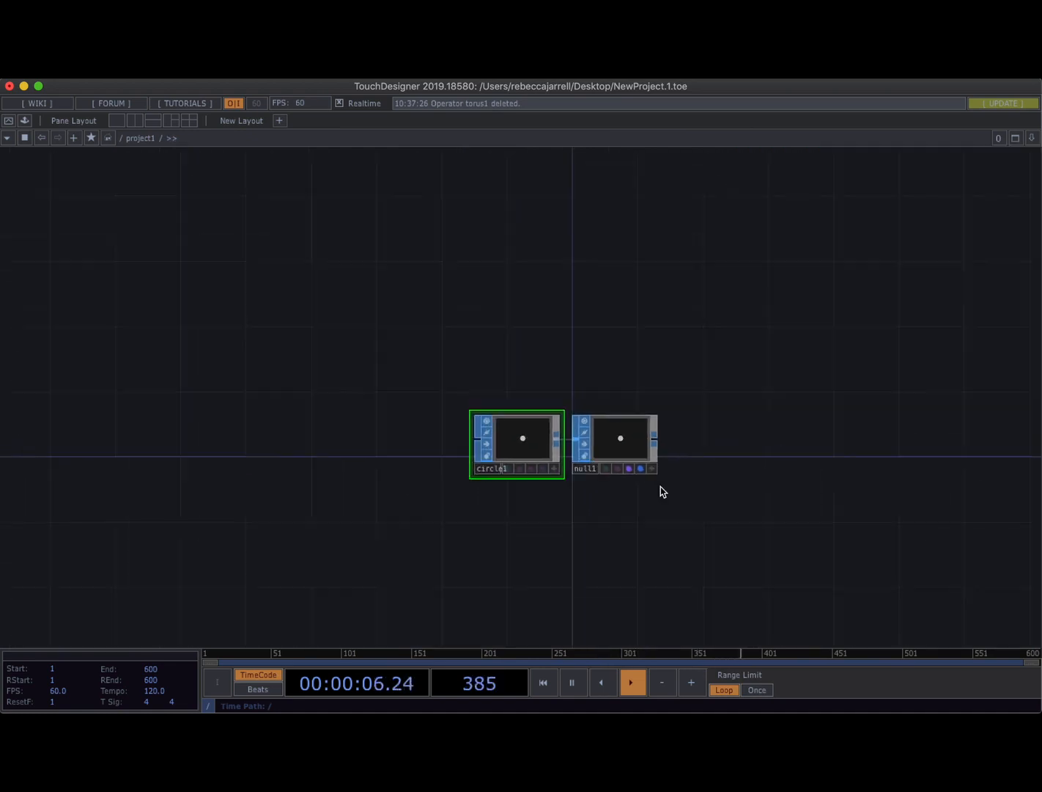
pyautogui.press('u')
pyautogui.press('p')
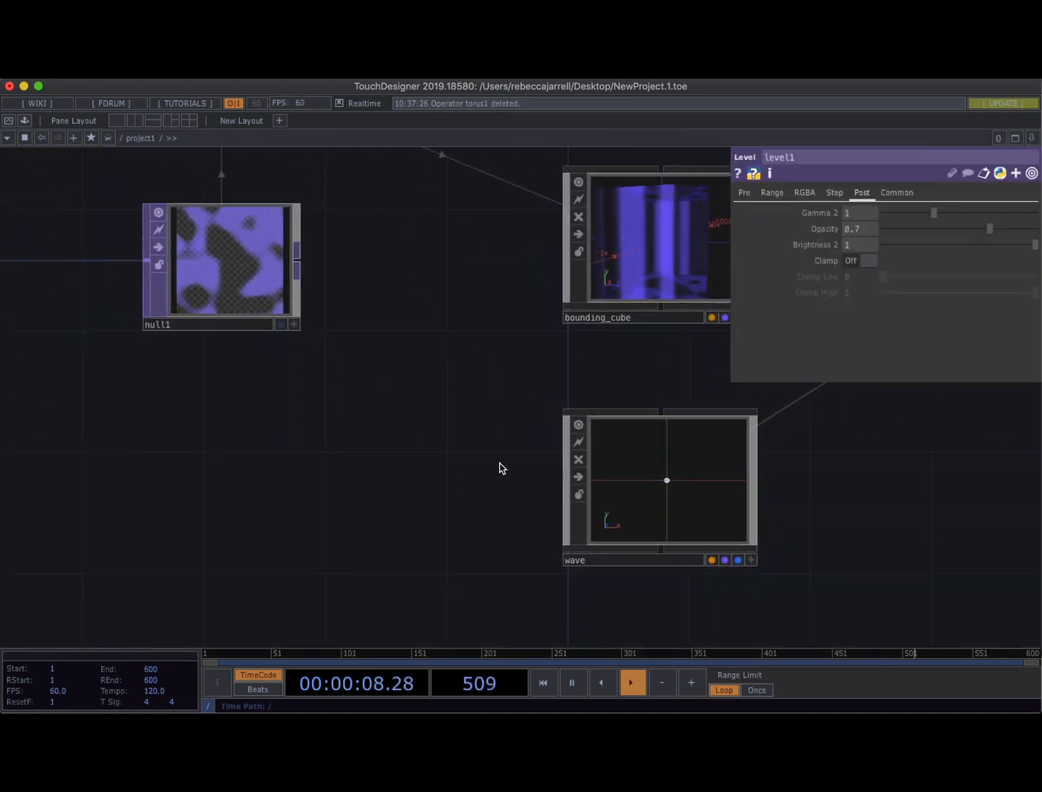
pyautogui.moveTo(501, 467); pyautogui.dragTo(339, 424)
pyautogui.scroll(4, 477, 557)
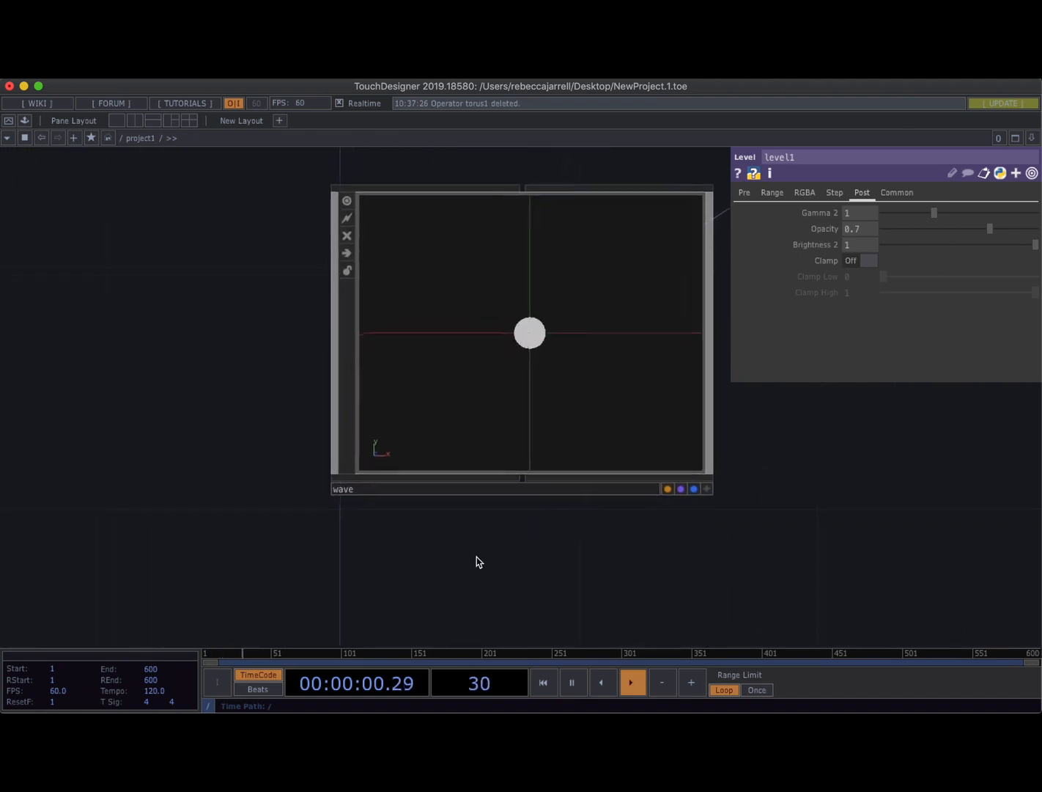
pyautogui.moveTo(477, 562); pyautogui.dragTo(450, 586)
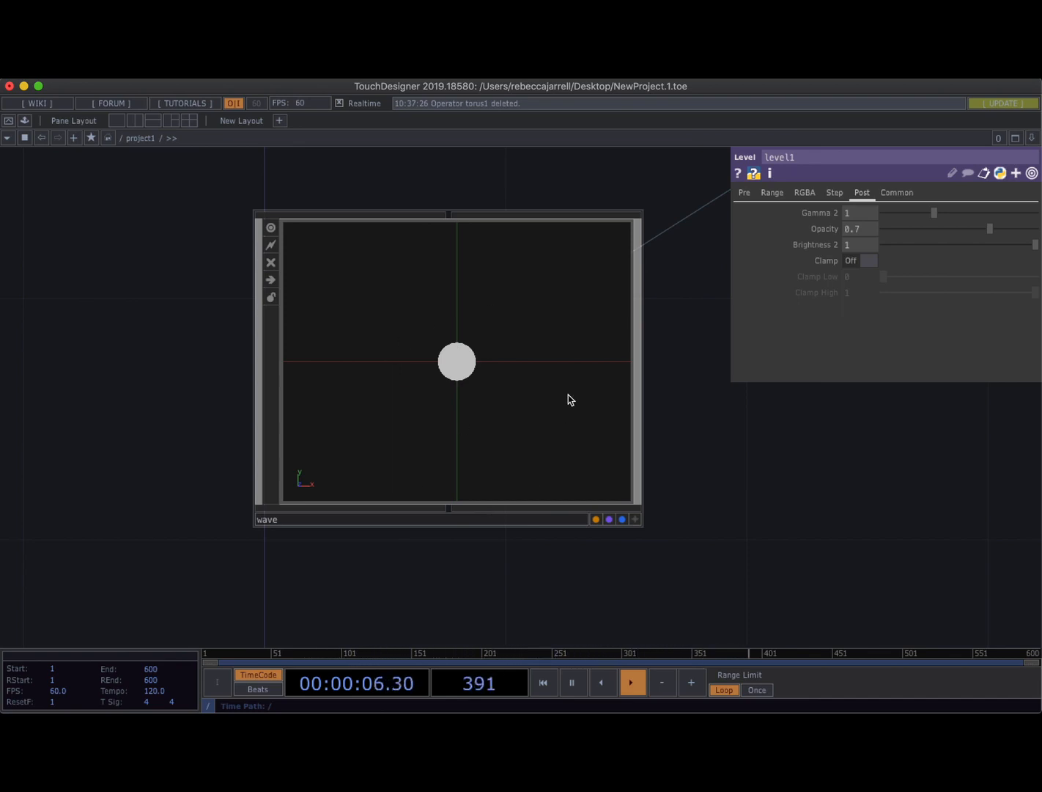
pyautogui.click(466, 335)
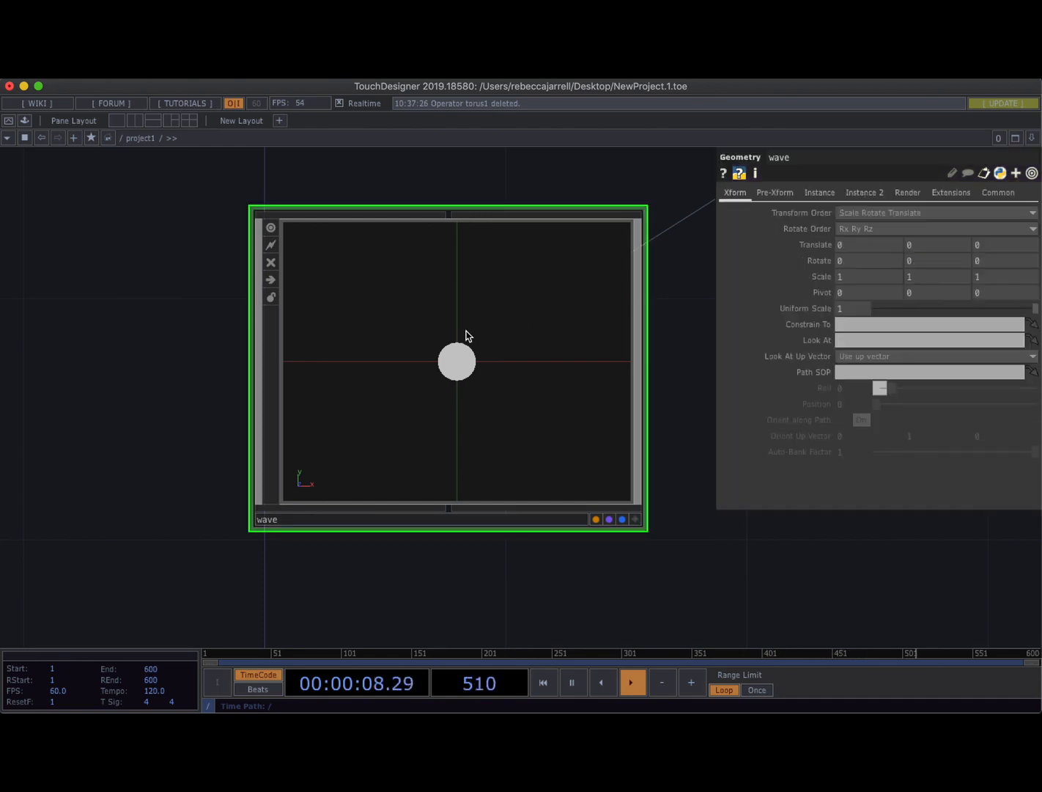
pyautogui.click(818, 194)
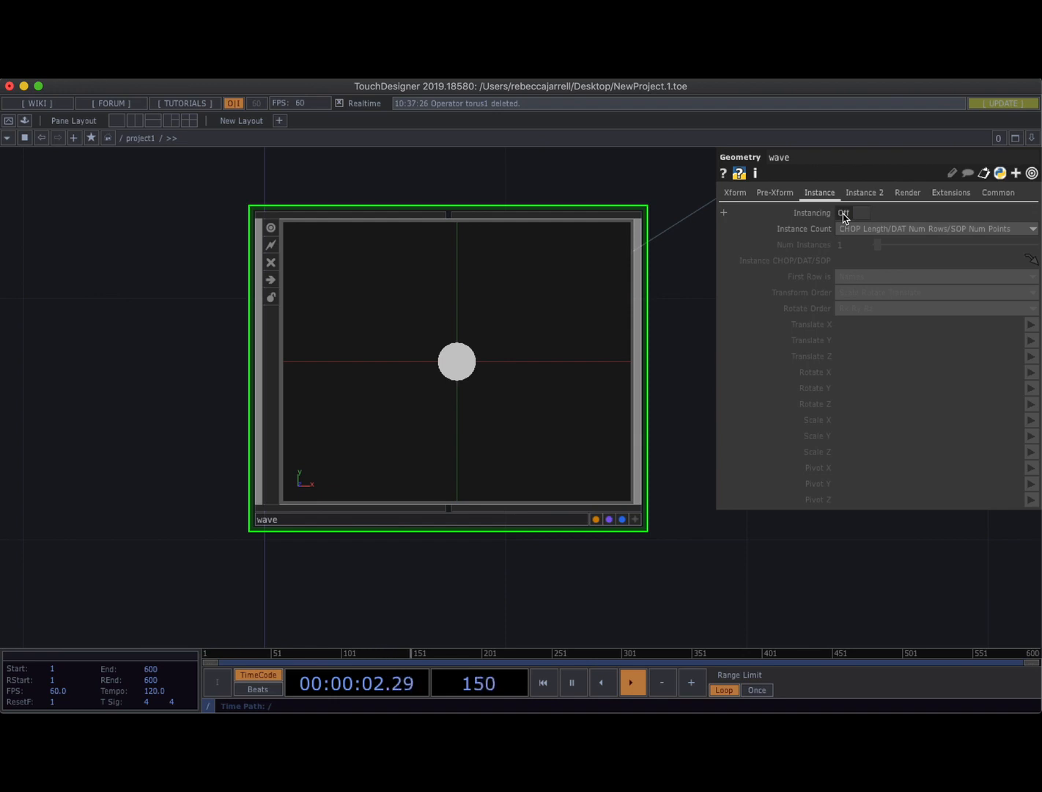
pyautogui.click(844, 211)
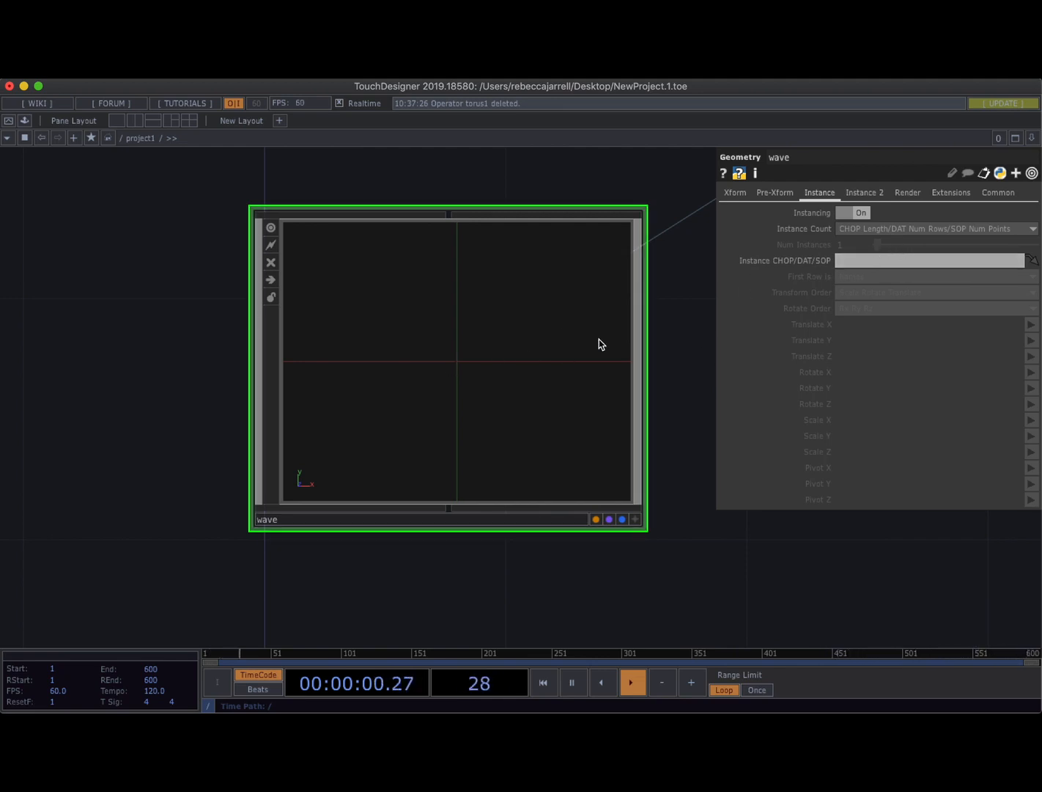
# Go back inside the wave geometry and move circle1 slightly away from null1.
pyautogui.scroll(-3, 477, 377)
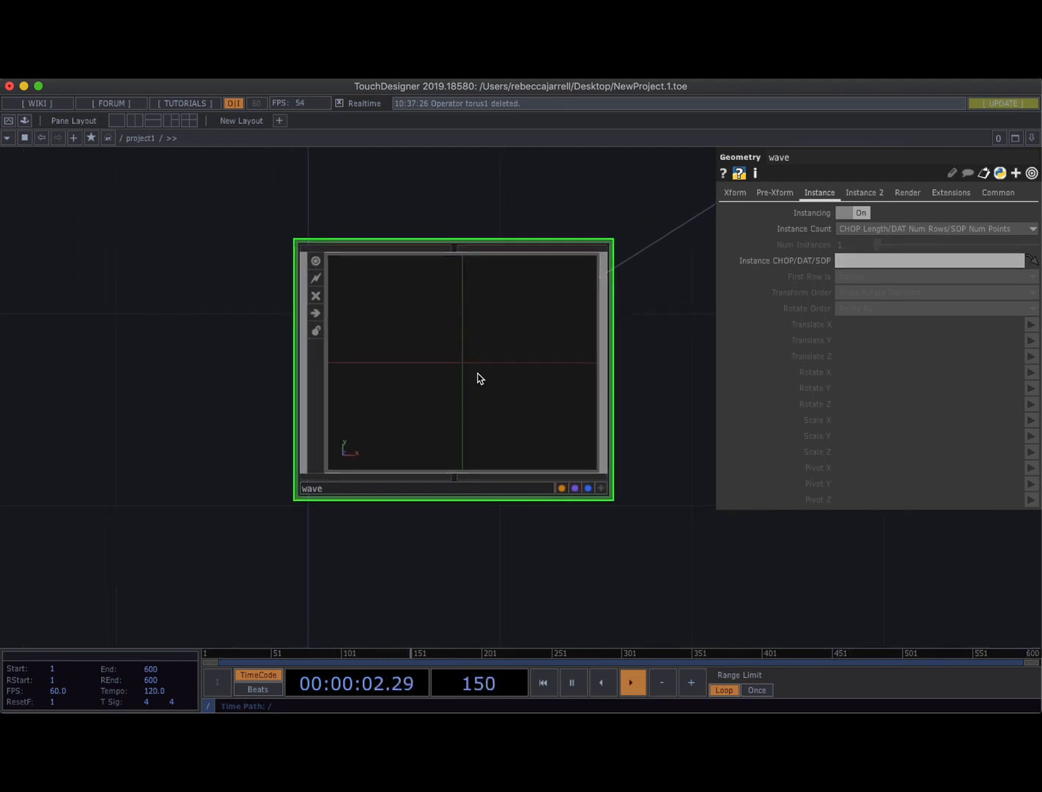
pyautogui.scroll(-3, 367, 327)
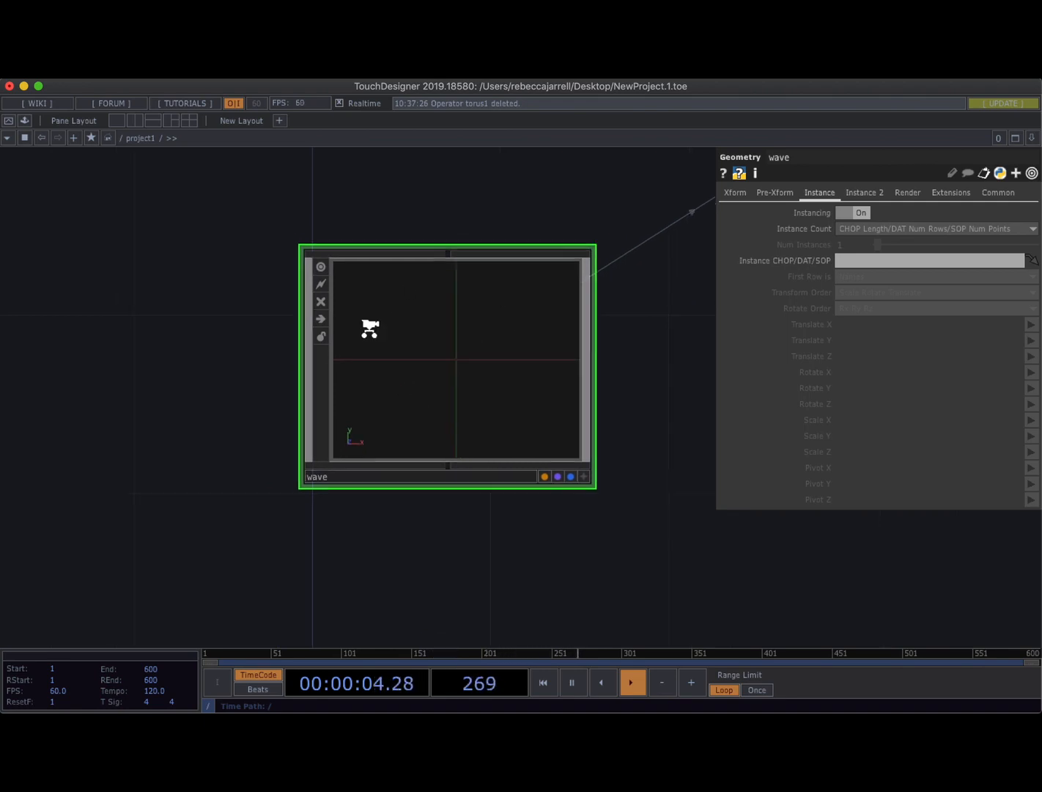
pyautogui.scroll(1, 408, 376)
pyautogui.scroll(3, 407, 375)
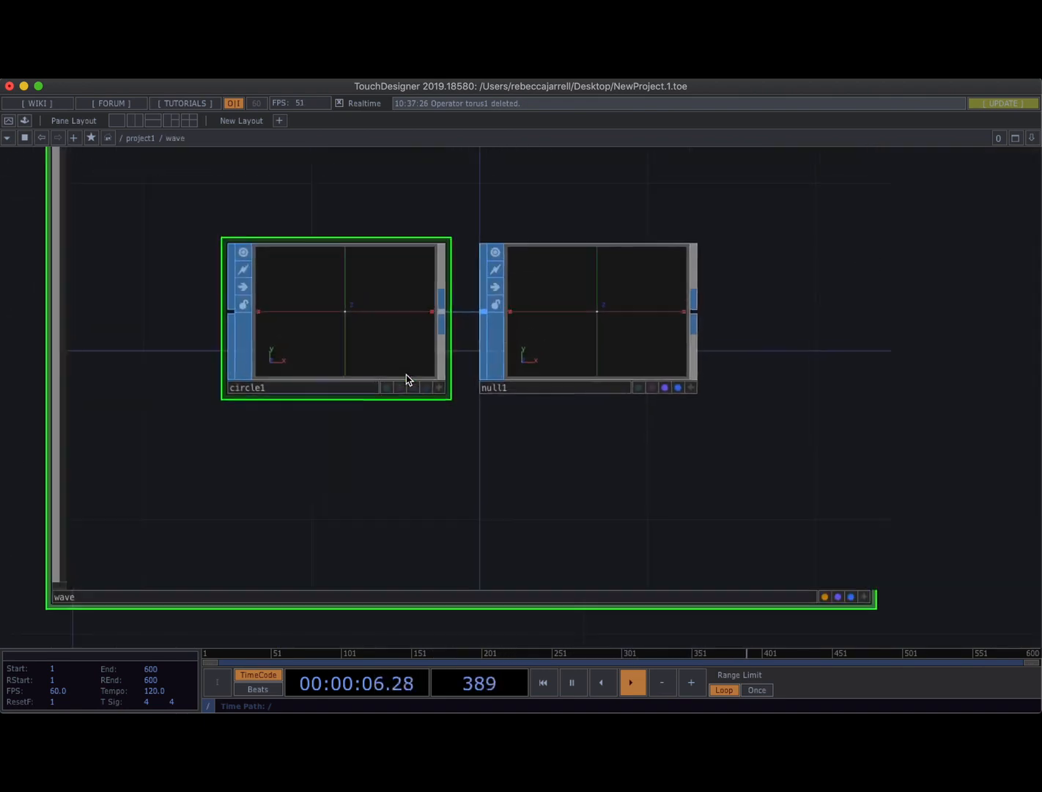
pyautogui.scroll(-4, 228, 432)
pyautogui.scroll(-5, 230, 443)
pyautogui.hscroll(-5, 230, 443)
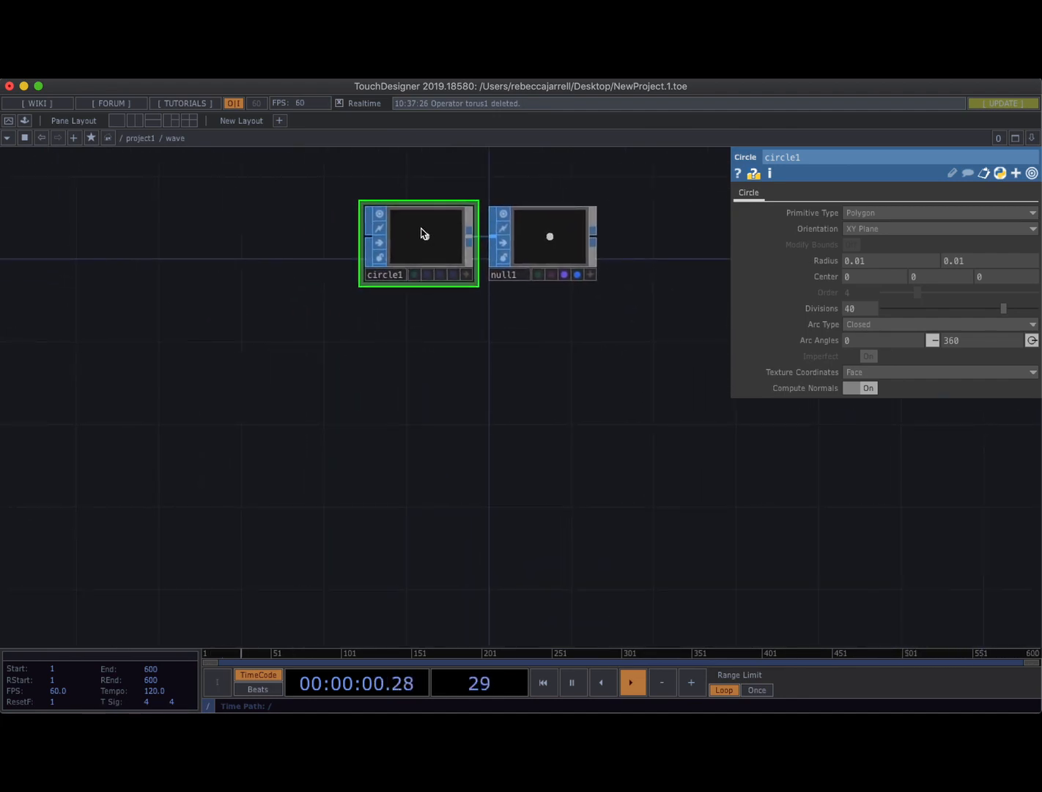
pyautogui.moveTo(424, 233); pyautogui.dragTo(404, 232)
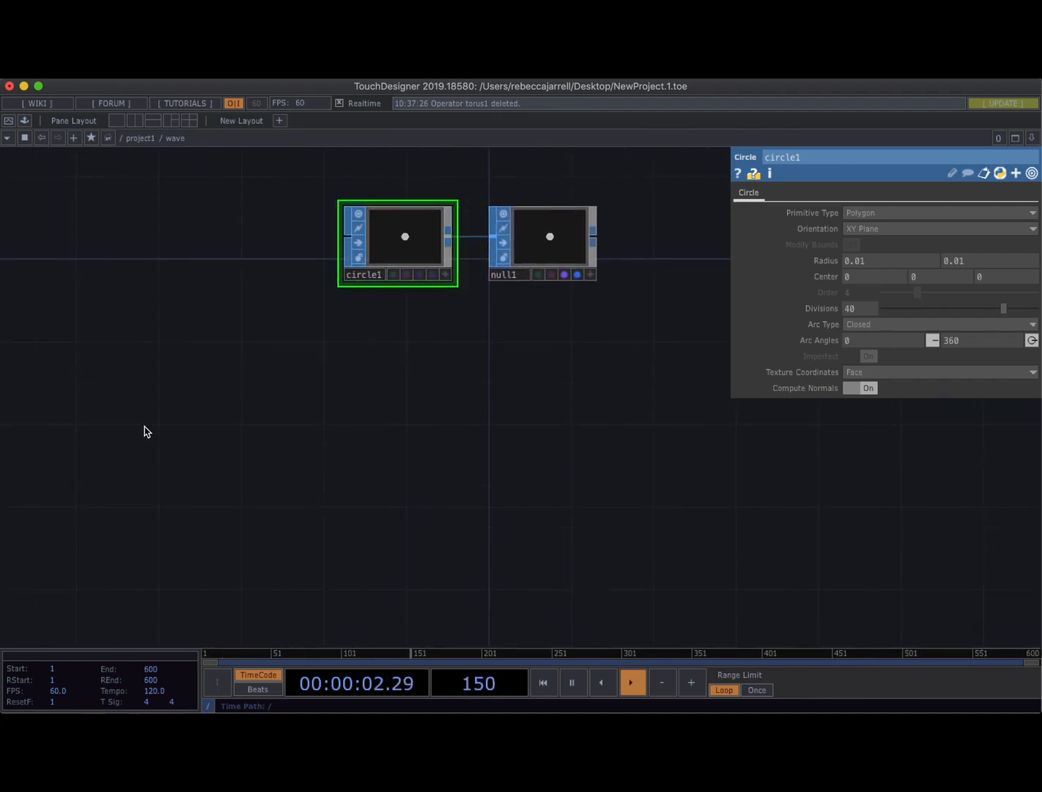
# Add a Grid SOP in the empty area below and to the left of circle1.
pyautogui.press('Tab')
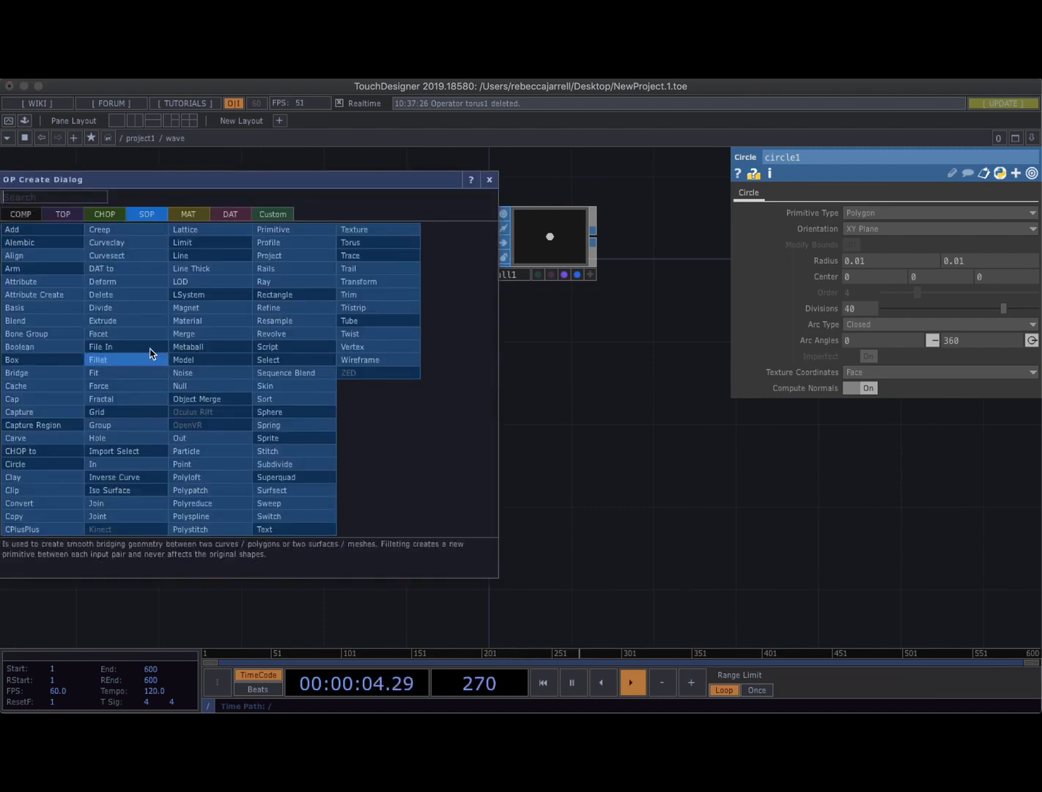
pyautogui.write('gr')
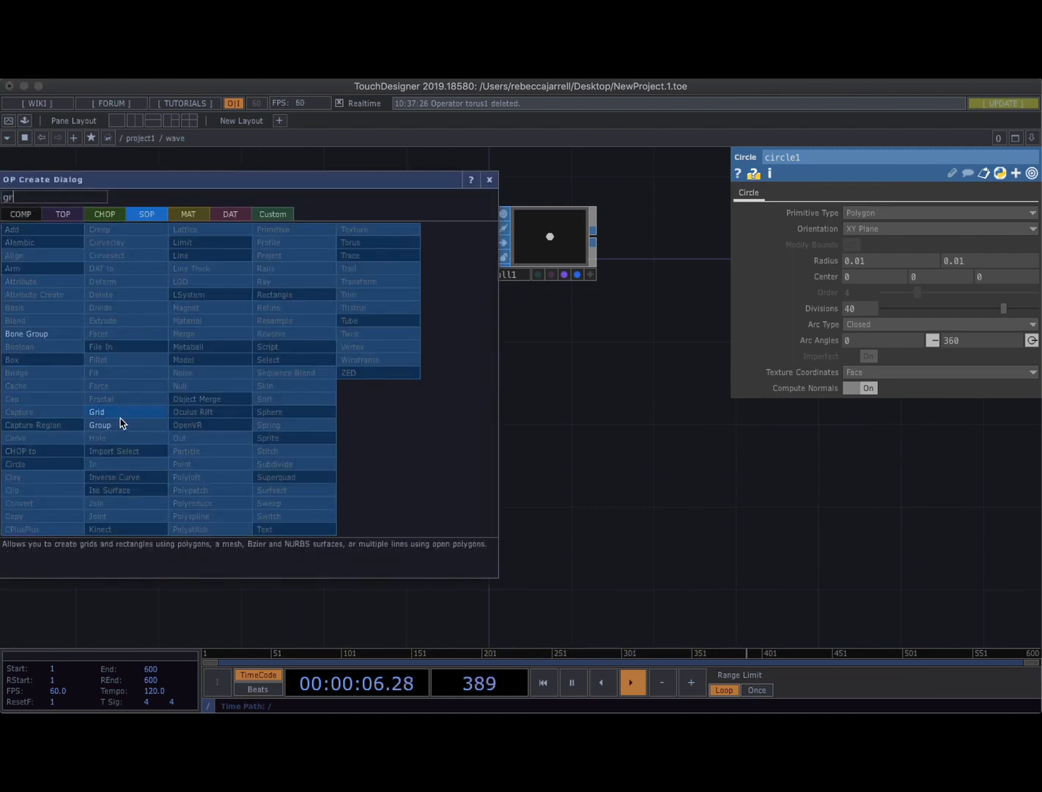
pyautogui.click(118, 412)
pyautogui.click(96, 443)
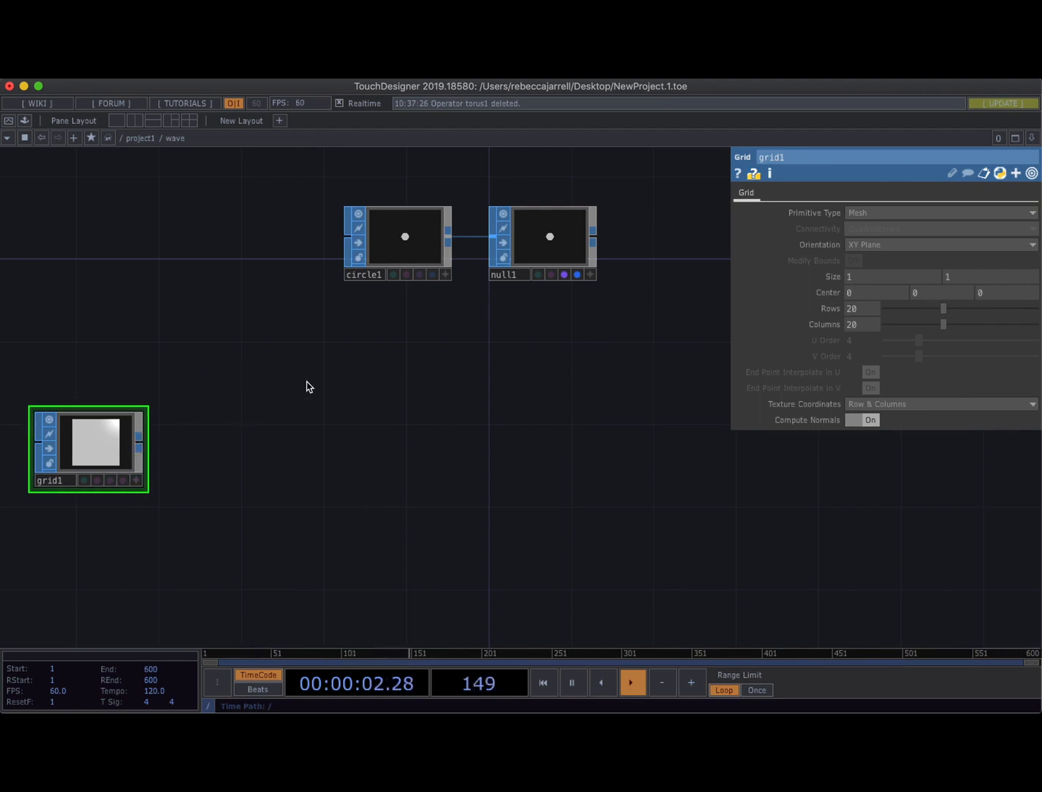
# Add a Null SOP after grid1, connected to its output.
pyautogui.rightClick(141, 446)
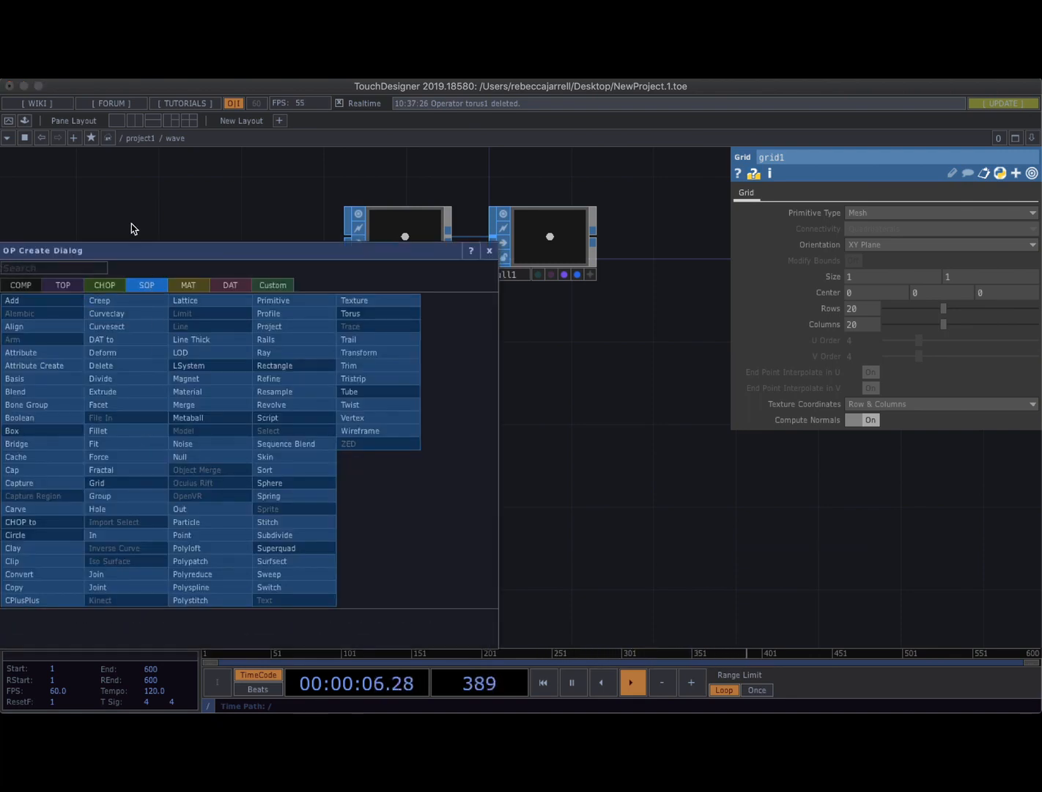
pyautogui.rightClick(210, 414)
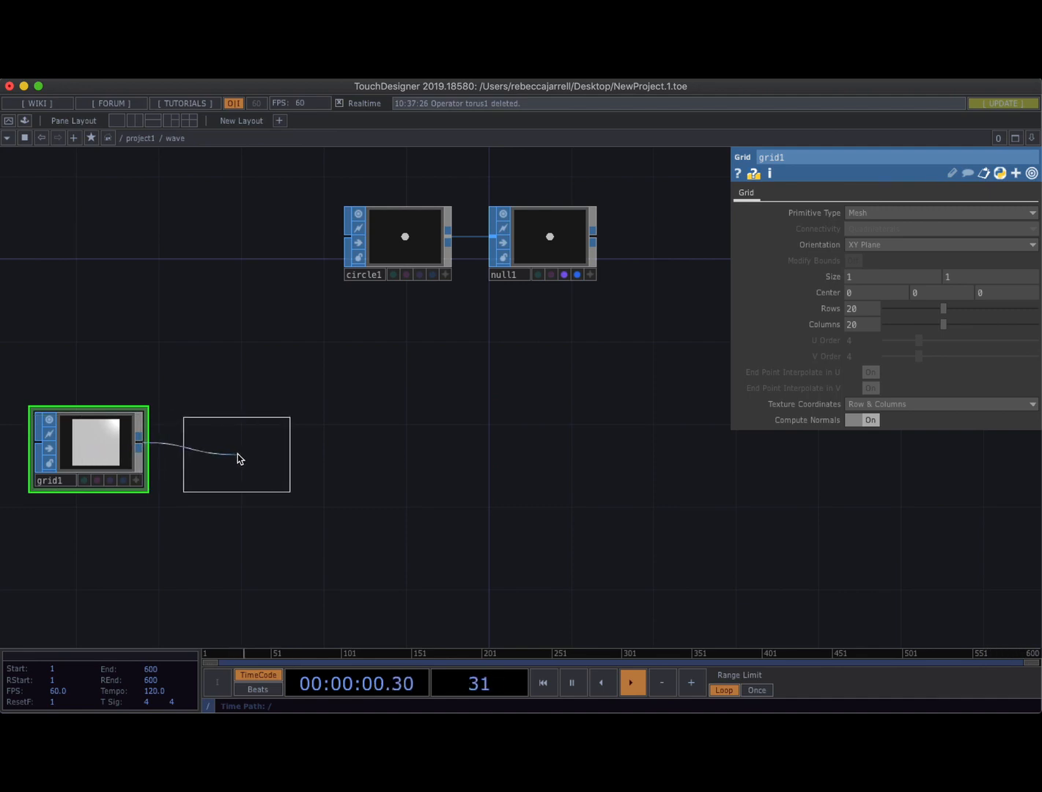
pyautogui.click(246, 450)
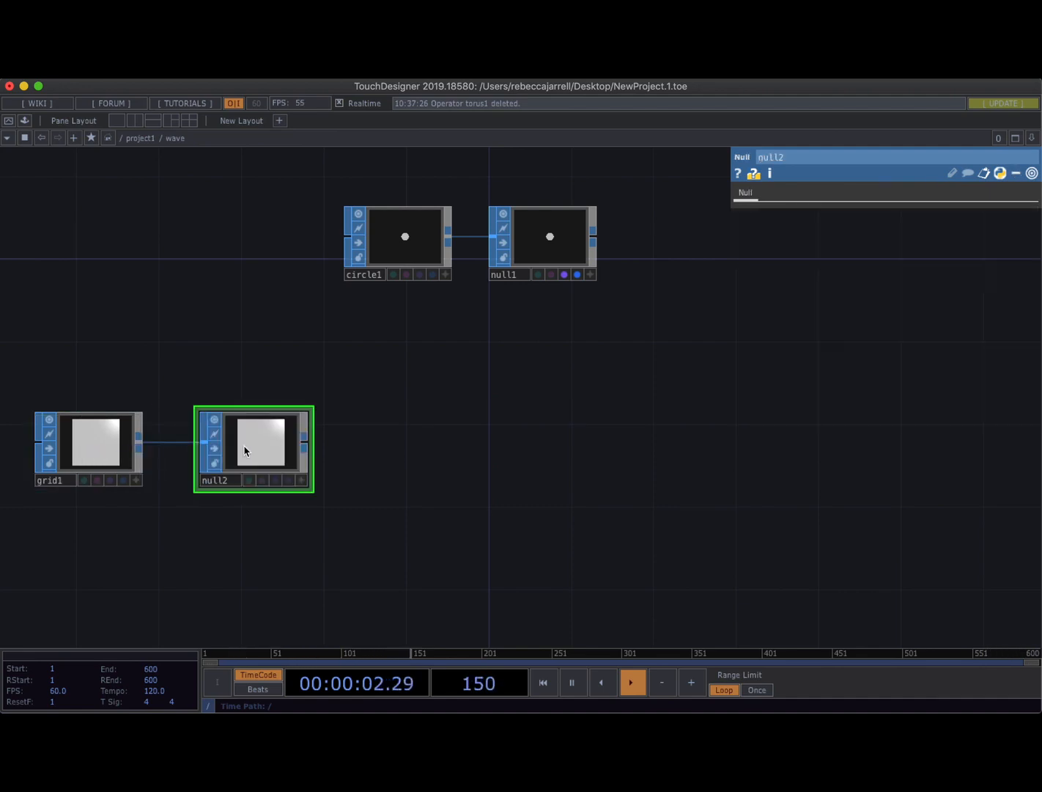
# Add a SOP to CHOP fed by null2 and place it beyond null2 in the grid row.
pyautogui.rightClick(306, 448)
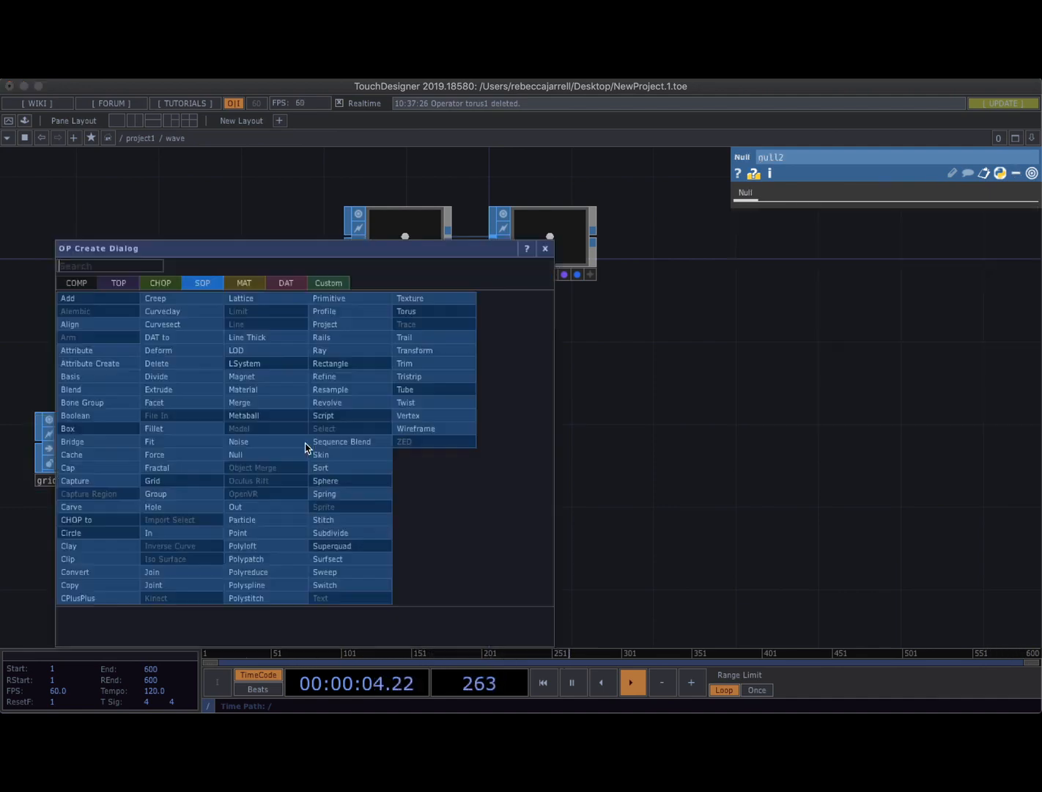
pyautogui.click(158, 284)
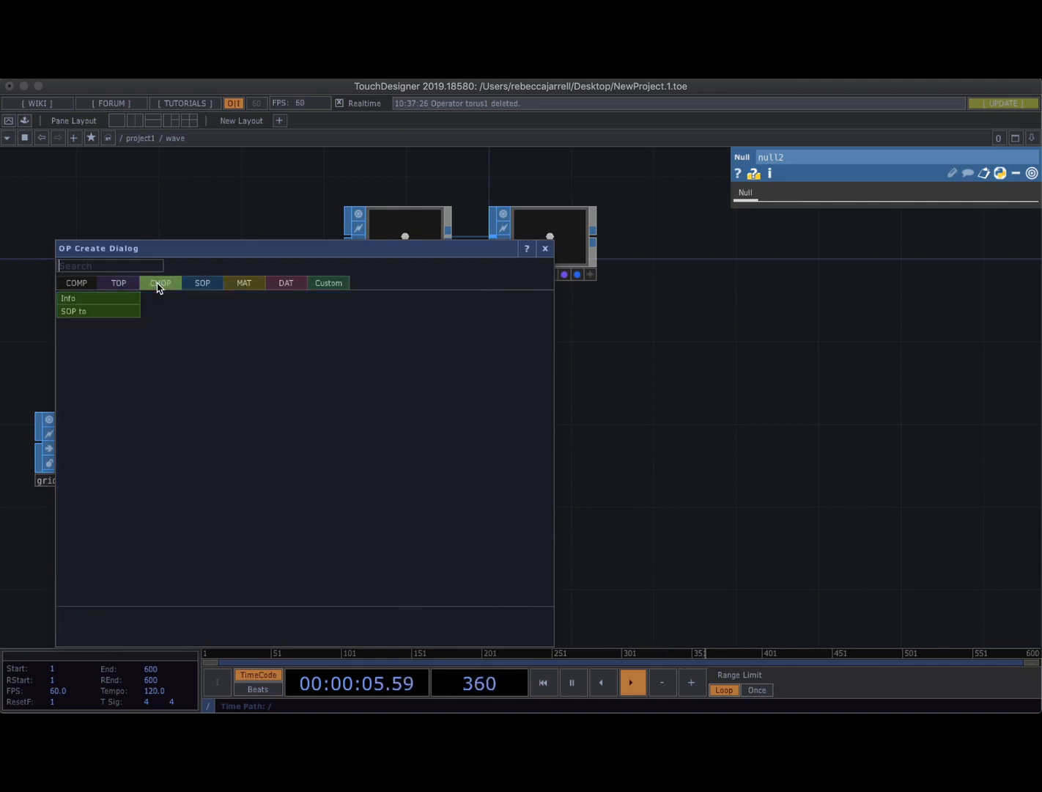
pyautogui.click(117, 310)
pyautogui.click(414, 450)
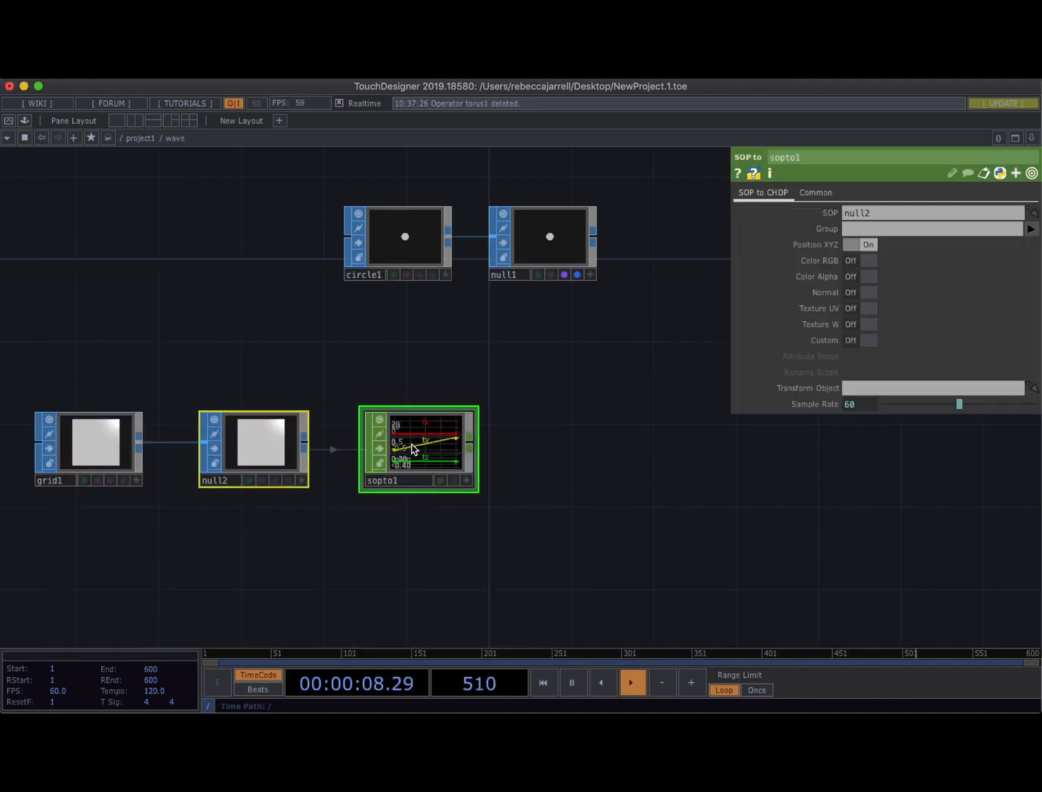
# Add a Select CHOP connected to the output of sopto1.
pyautogui.rightClick(469, 450)
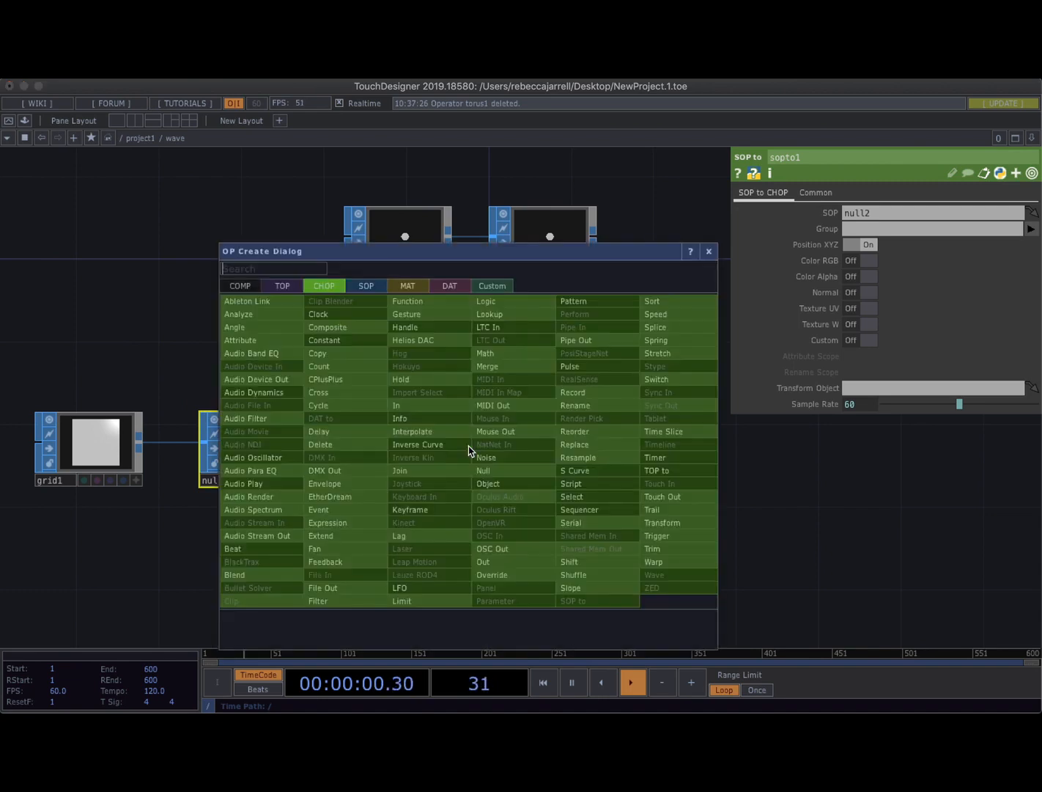
pyautogui.write('se')
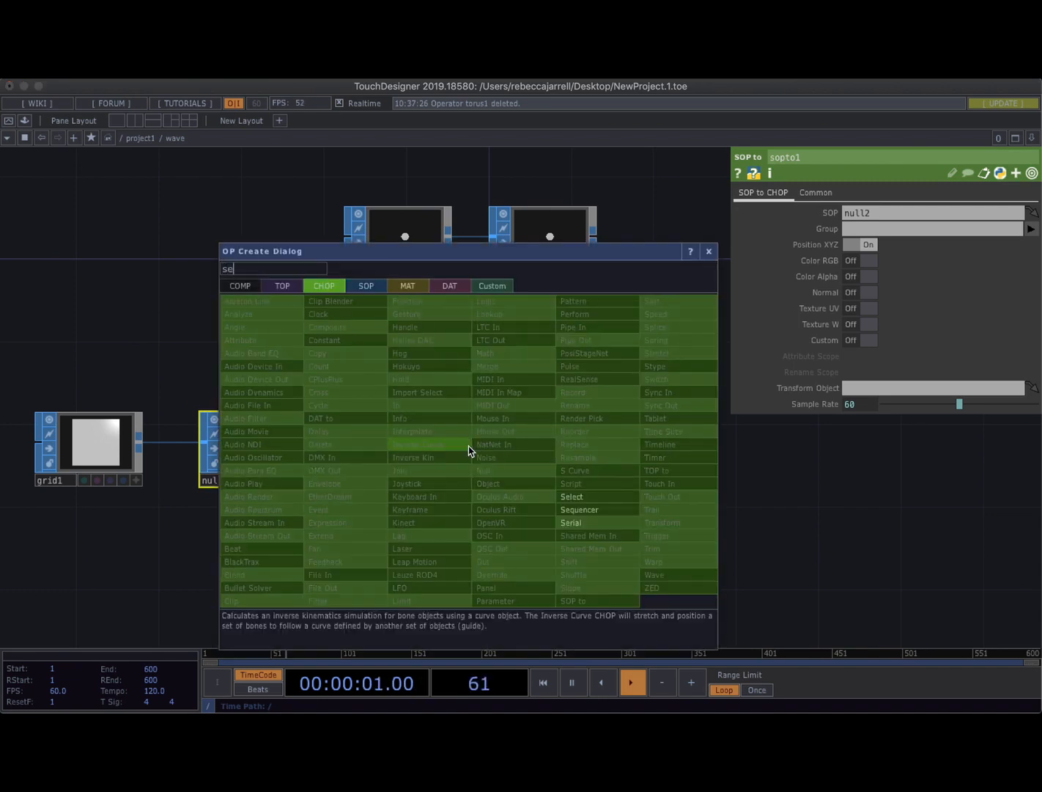
pyautogui.click(576, 498)
pyautogui.click(562, 450)
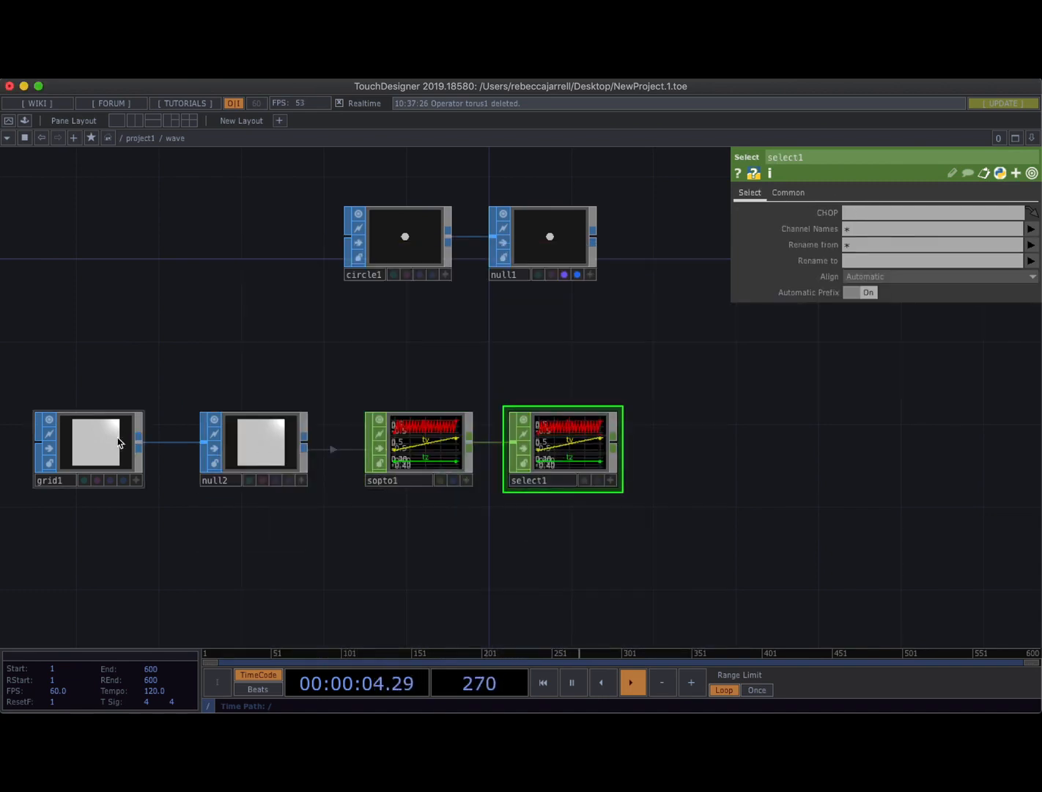
# Set grid1's Orientation to ZX Plane and move select1 slightly closer to sopto1.
pyautogui.click(90, 444)
pyautogui.click(863, 244)
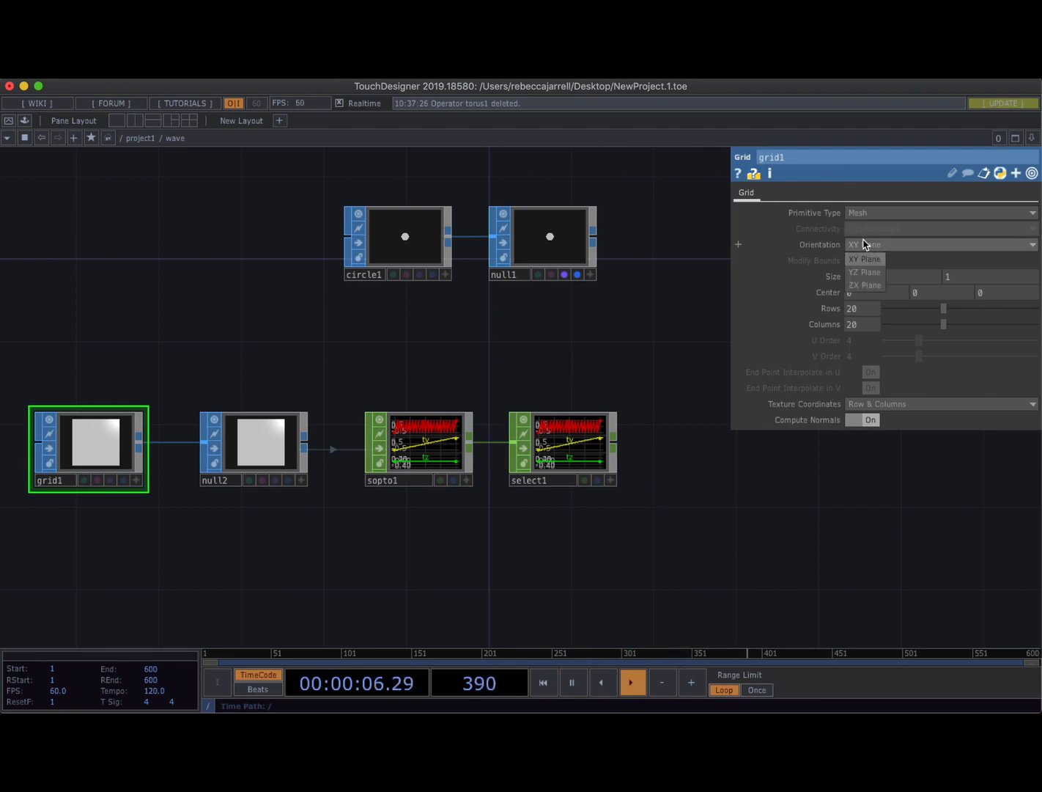
pyautogui.click(874, 279)
pyautogui.moveTo(573, 317); pyautogui.dragTo(500, 304)
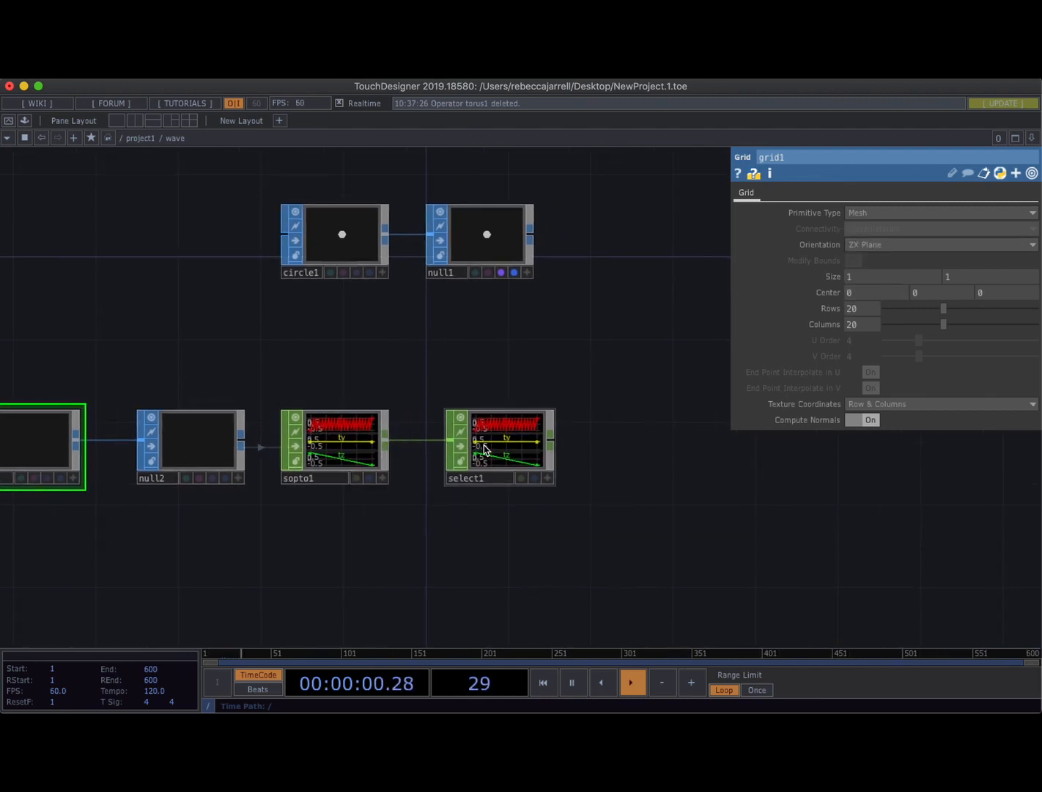
pyautogui.moveTo(492, 443); pyautogui.dragTo(474, 442)
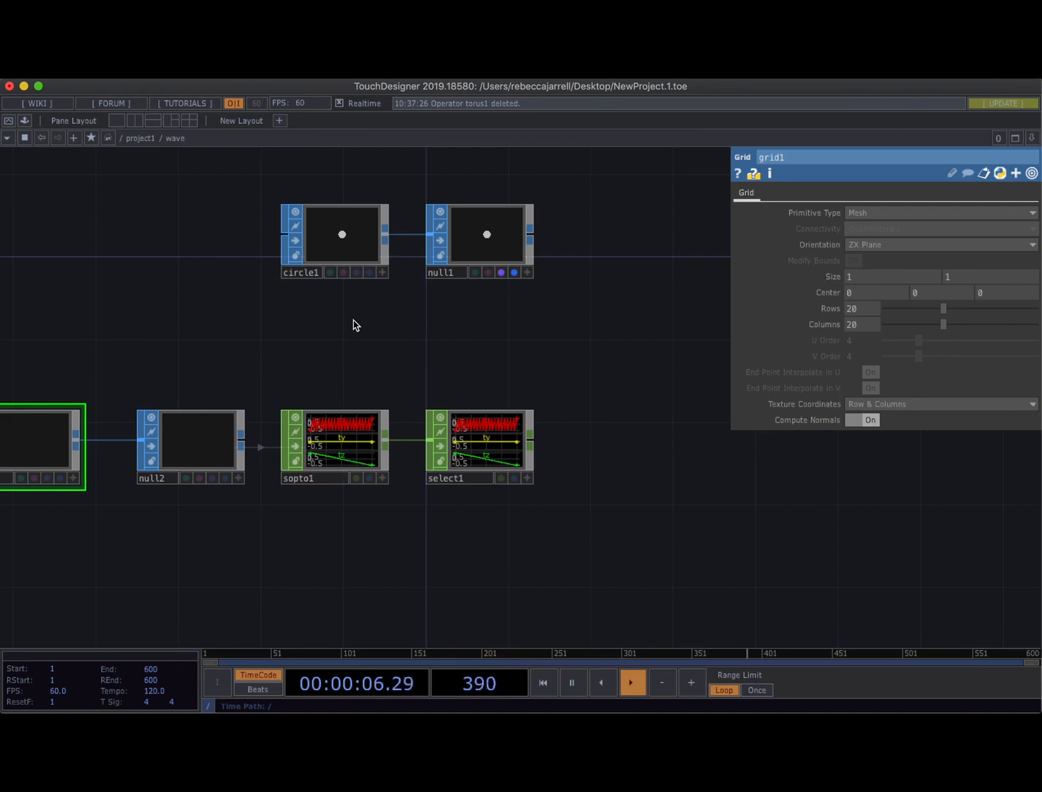
# Set select1's Channel Names to tx tz.
pyautogui.click(486, 447)
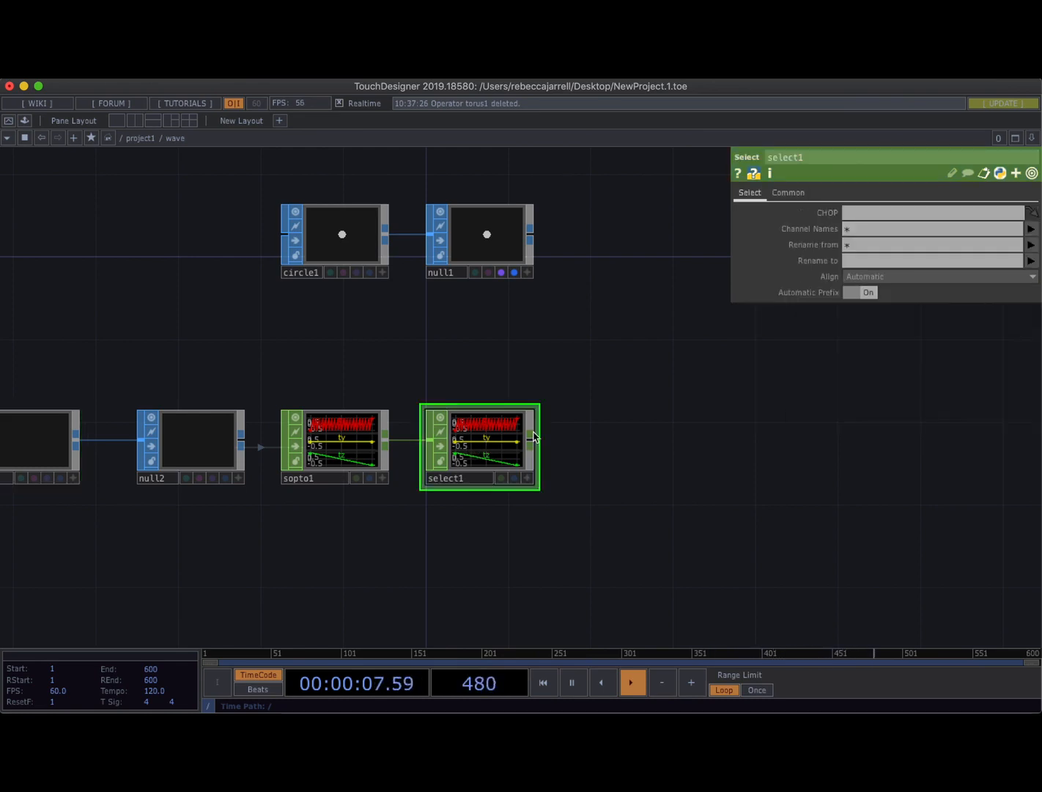
pyautogui.click(867, 231)
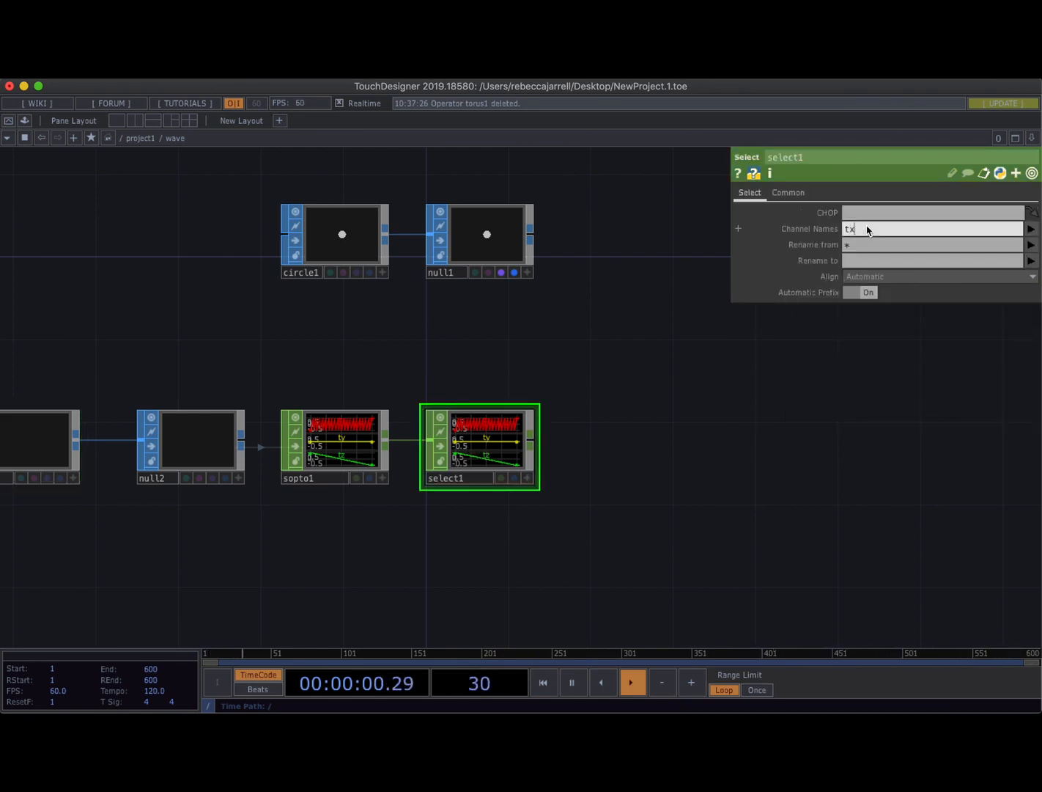
pyautogui.press('Return')
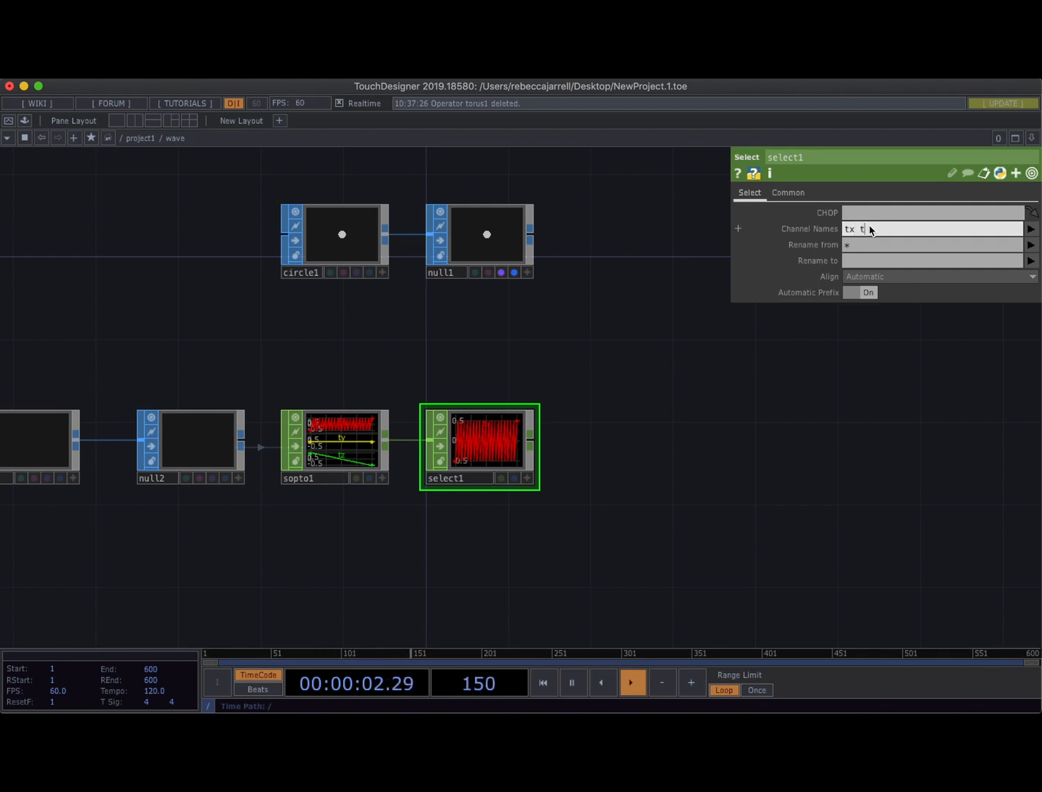
pyautogui.write('z')
pyautogui.press('Return')
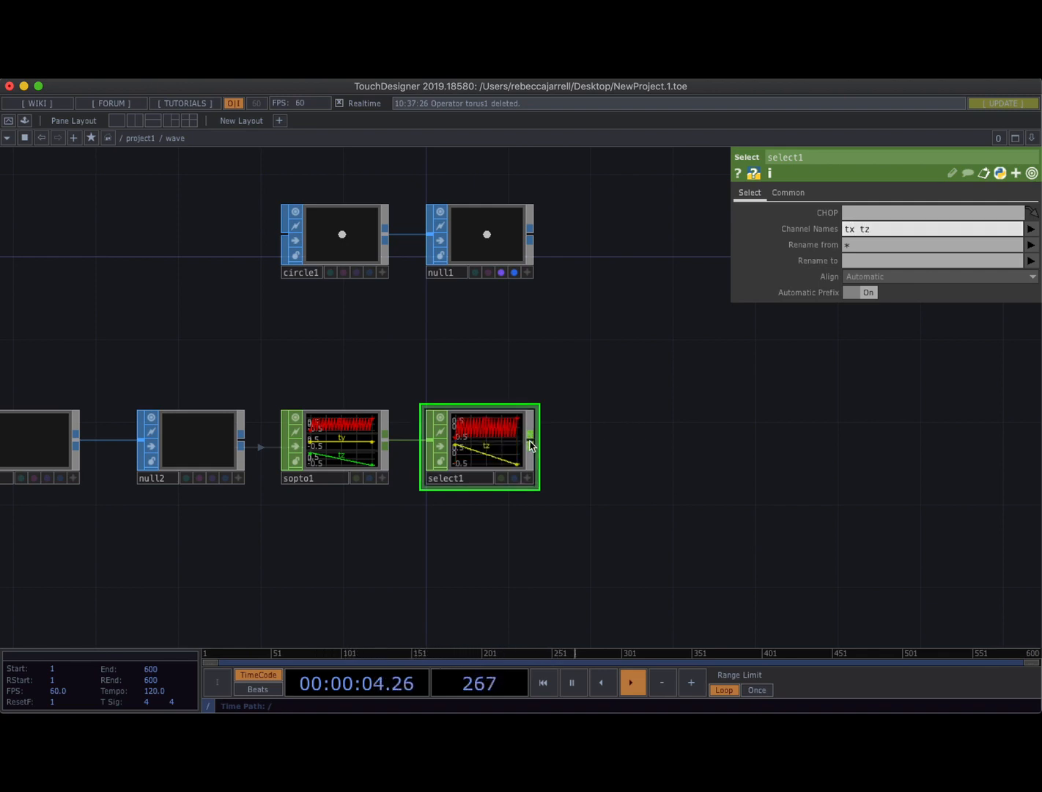
# Add a Merge CHOP connected to the output of select1.
pyautogui.rightClick(532, 445)
pyautogui.write('me')
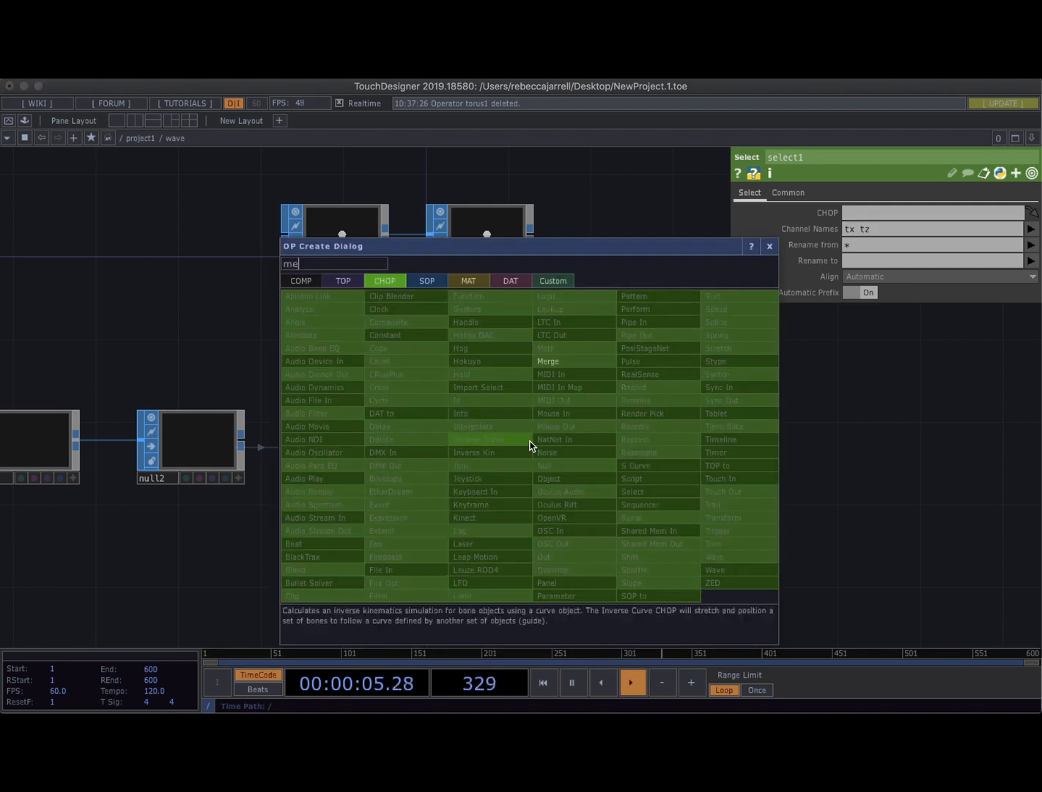
pyautogui.click(561, 362)
pyautogui.click(636, 449)
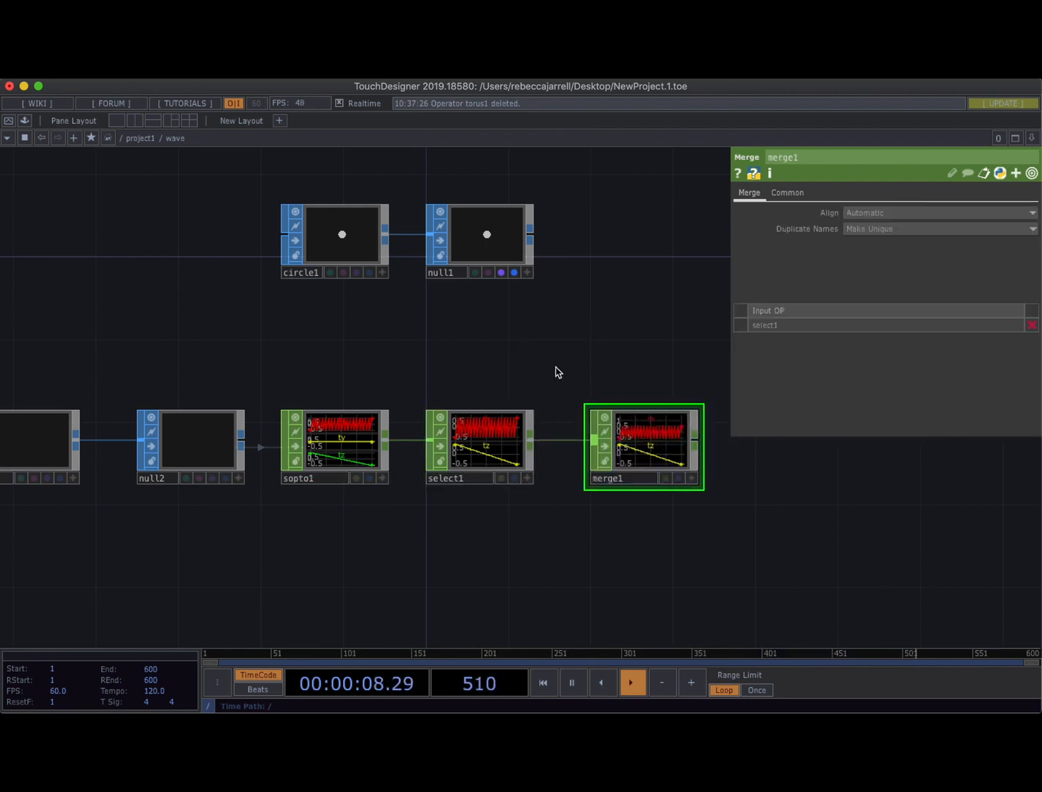
# Add a Null CHOP after merge1 and rename it instance.
pyautogui.hscroll(5, 440, 333)
pyautogui.hotkey('alt', 'shift', 'n')
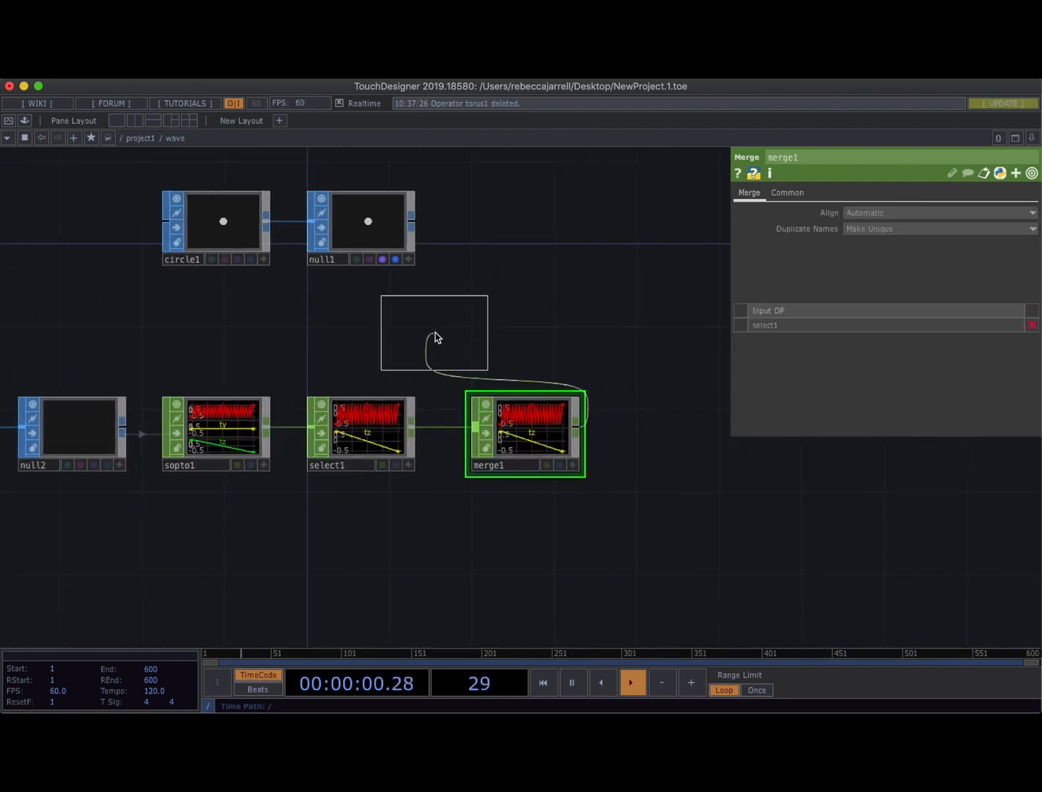
pyautogui.click(675, 434)
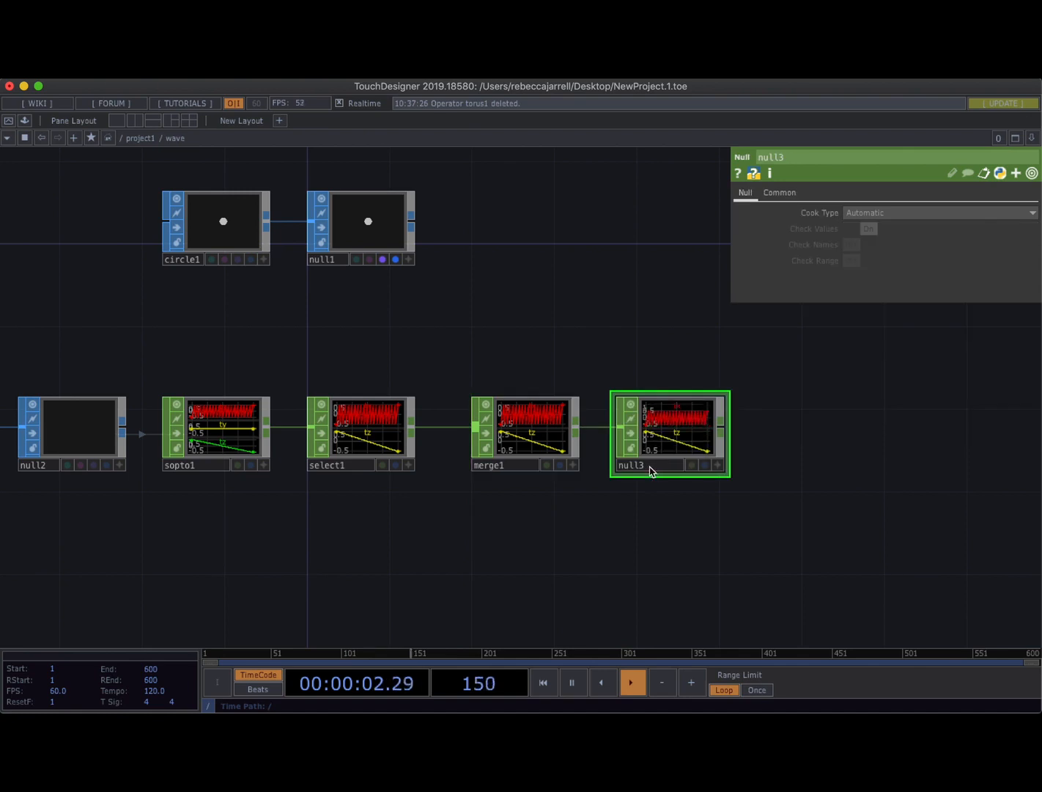
pyautogui.click(649, 466)
pyautogui.write('instan')
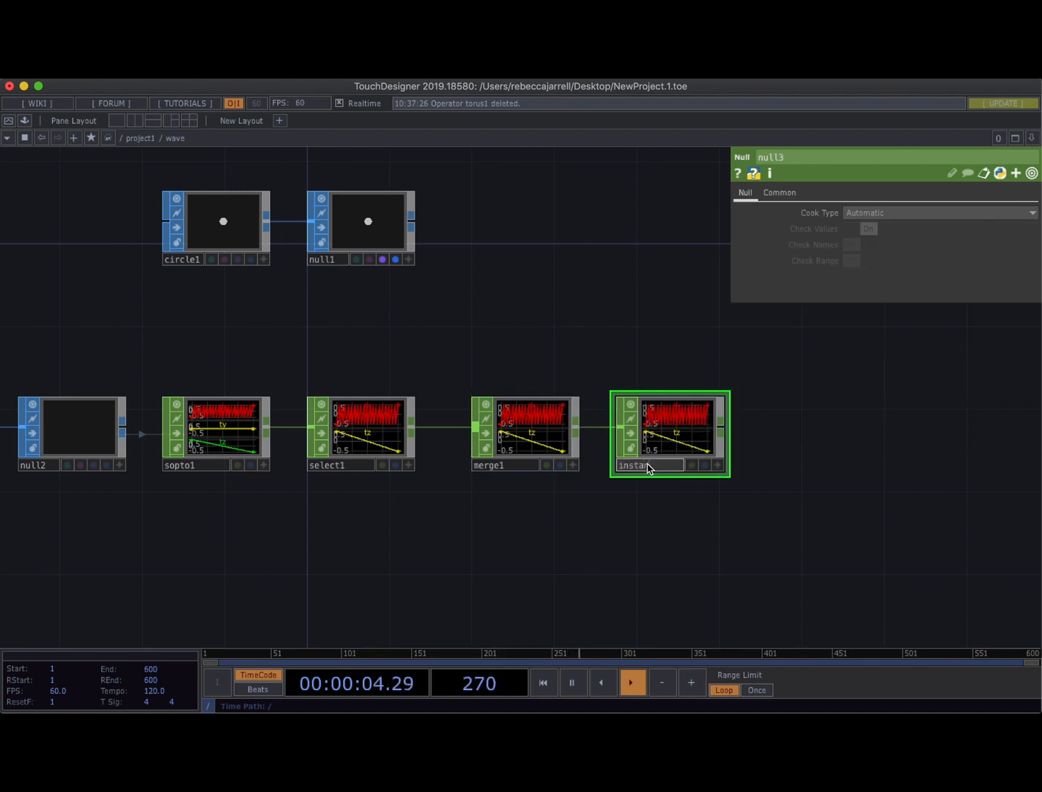
pyautogui.write('ce')
pyautogui.press('Return')
# Return to the project1 network and set the wave geometry's Instance CHOP/DAT/SOP to ./instance.
pyautogui.scroll(-10, 461, 558)
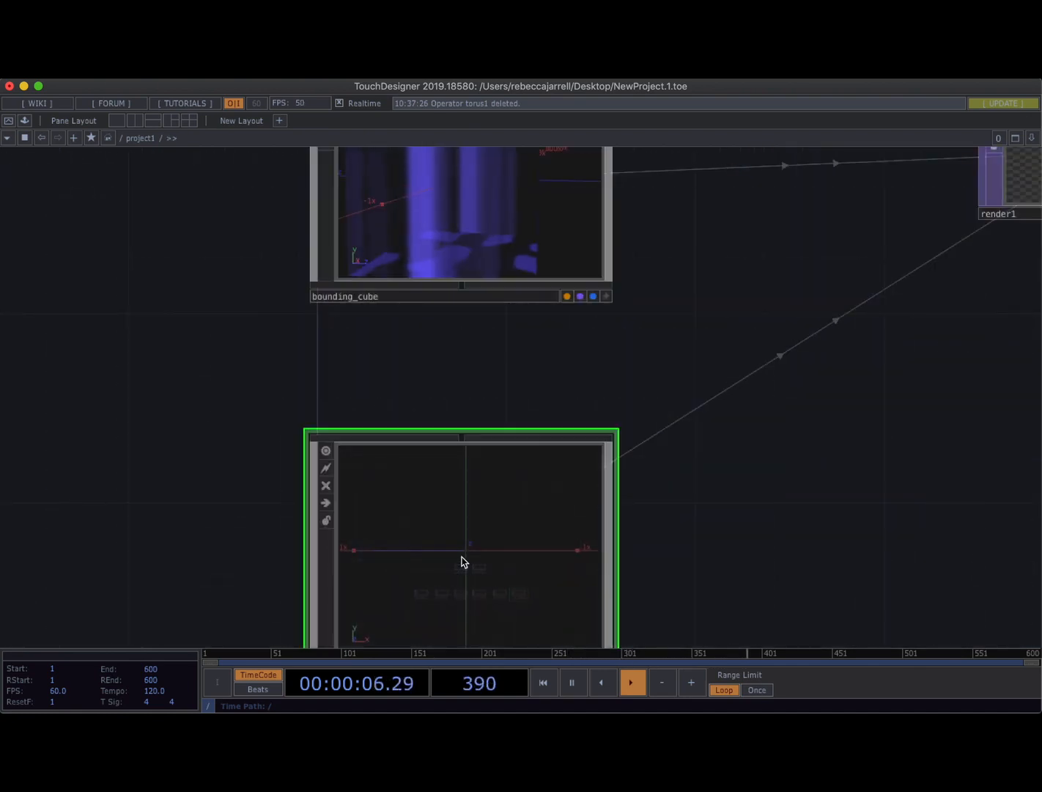
pyautogui.press('p')
pyautogui.scroll(-5, 464, 557)
pyautogui.scroll(-2, 614, 480)
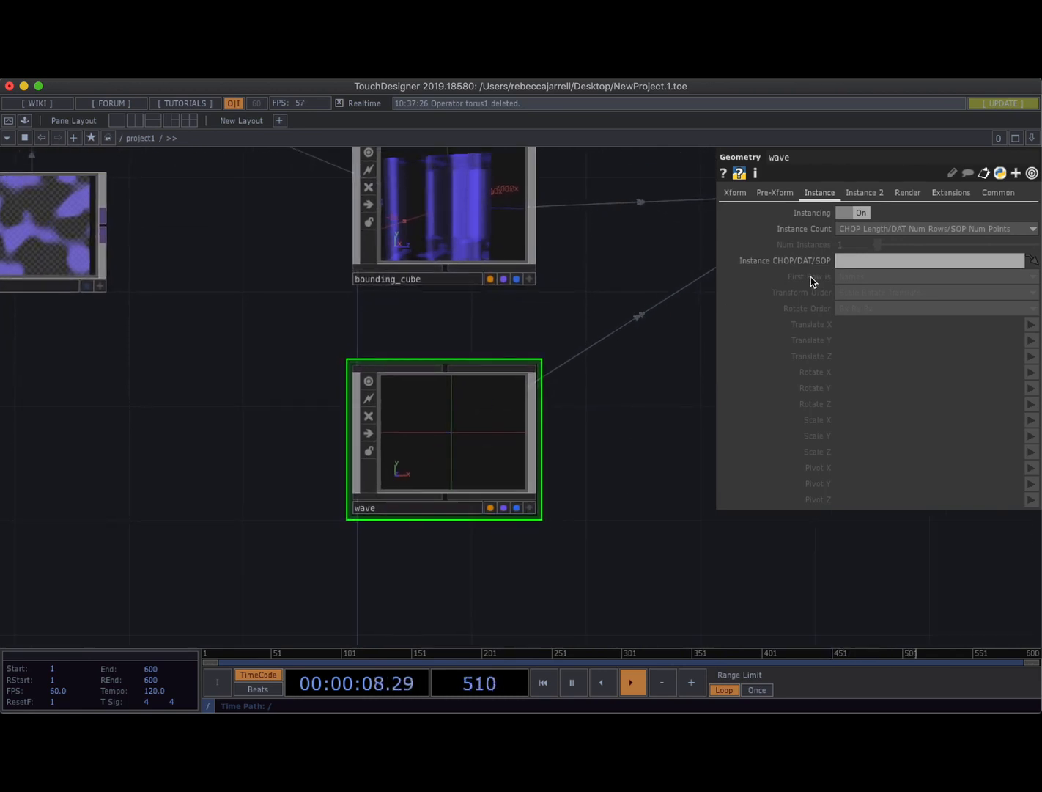
pyautogui.click(843, 264)
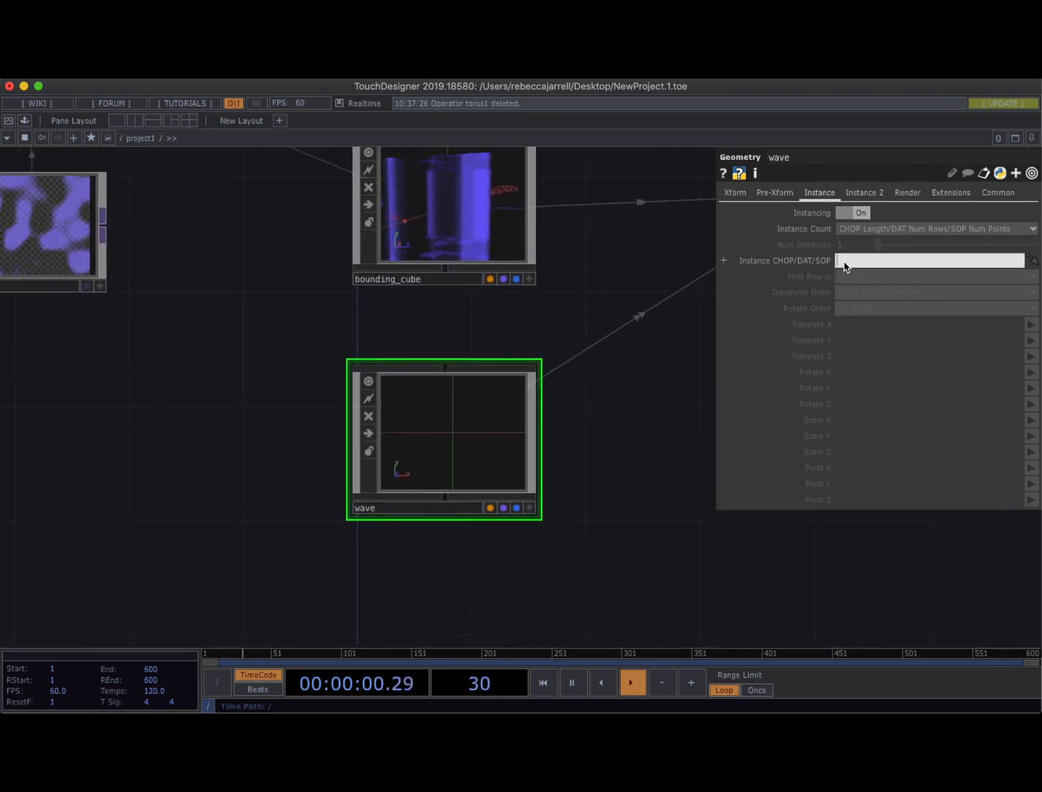
pyautogui.write('./')
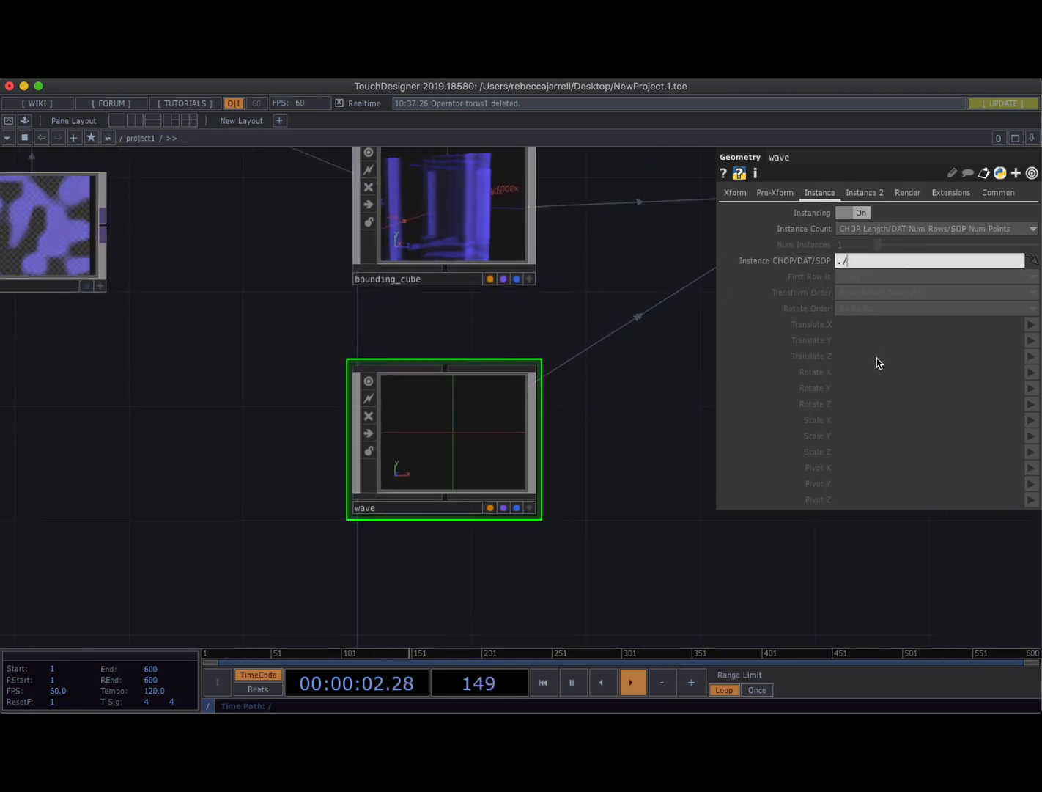
pyautogui.write('in')
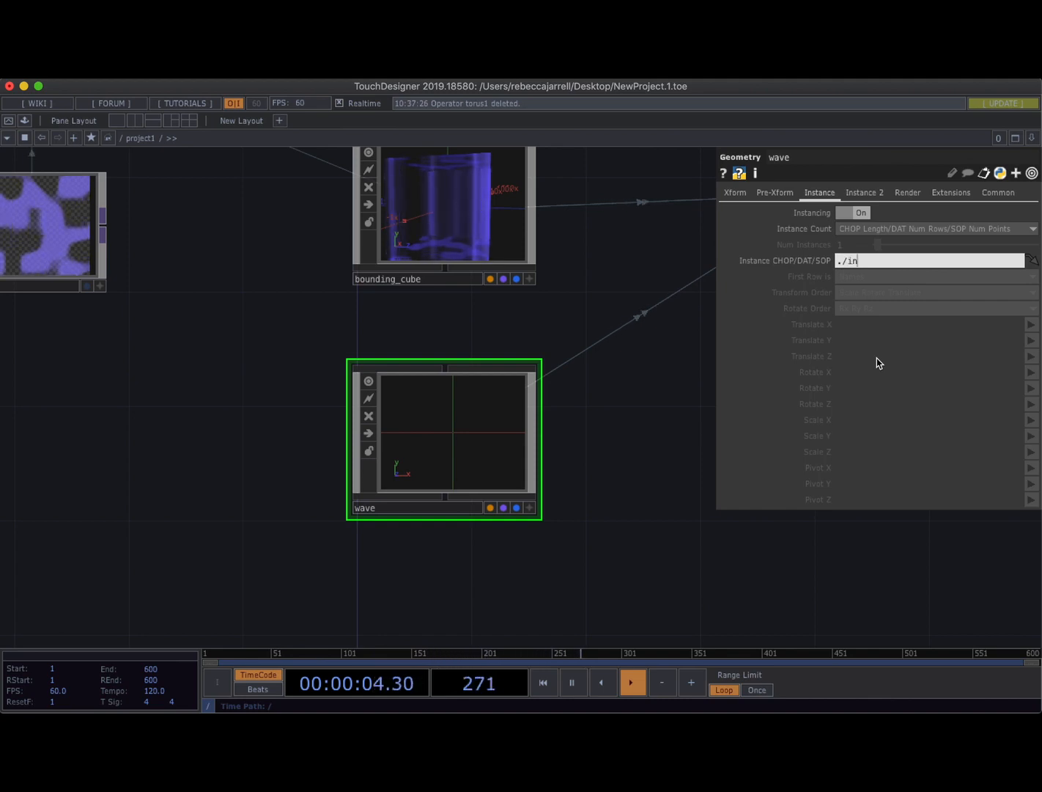
pyautogui.write('stance')
pyautogui.press('Return')
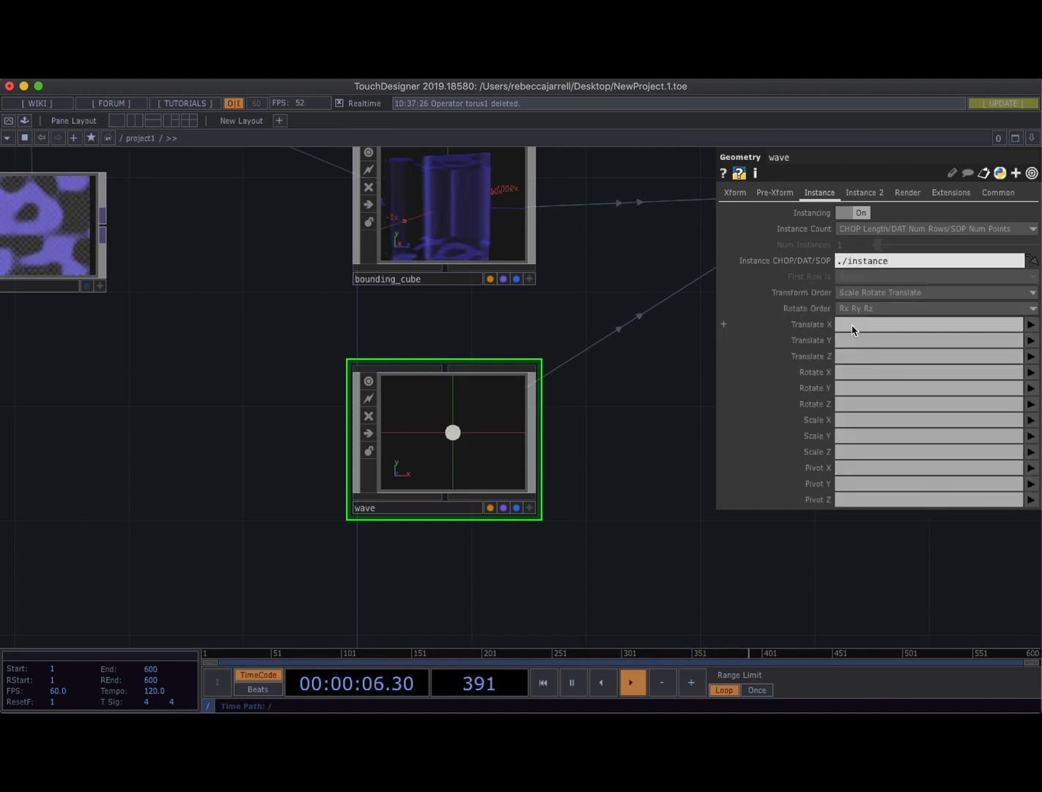
# Set the wave geometry's instance Translate X to tx and Translate Z to tz.
pyautogui.click(853, 330)
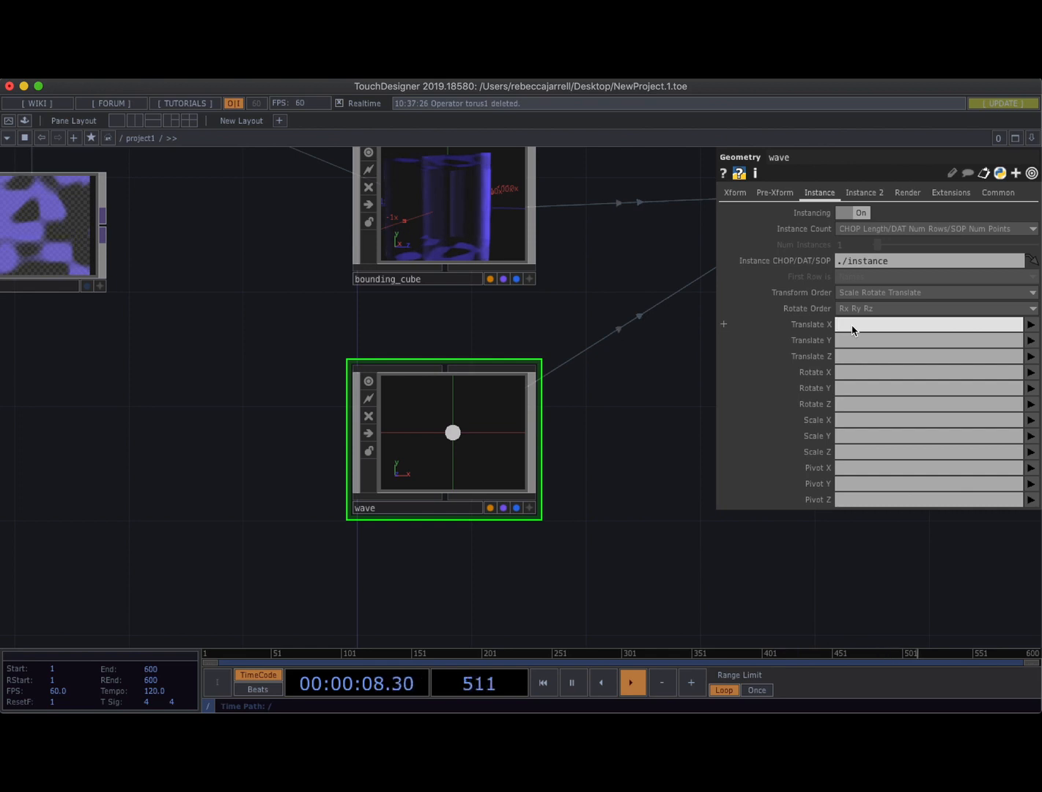
pyautogui.write('t')
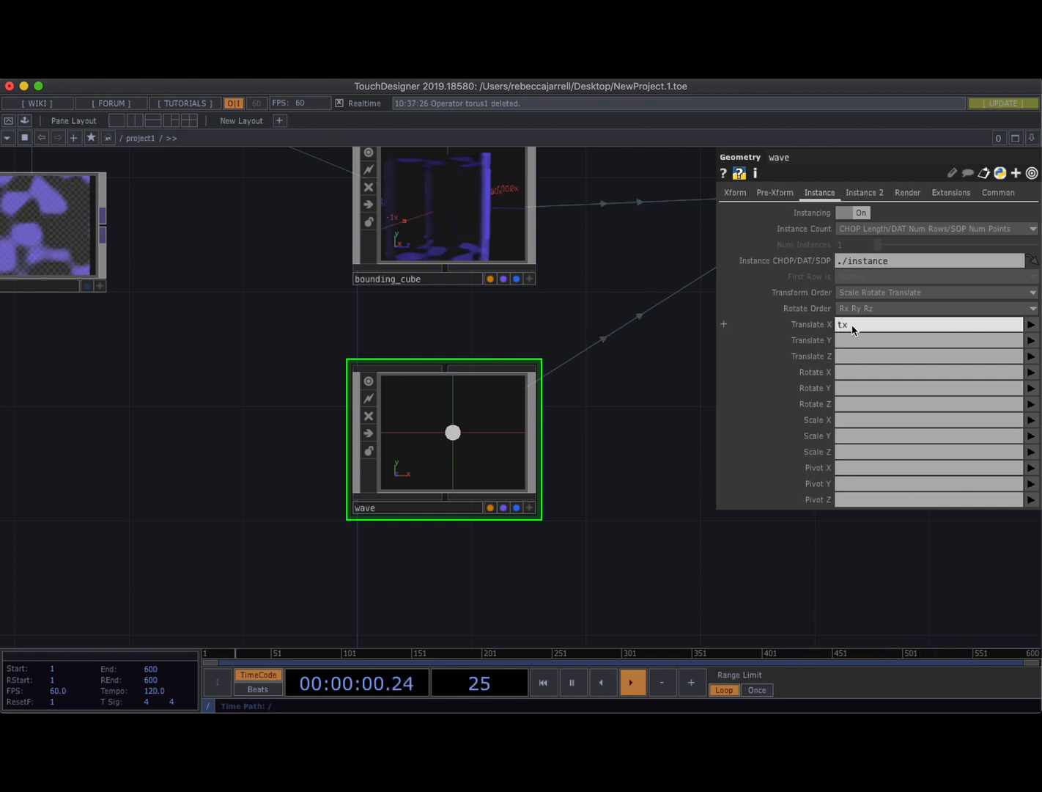
pyautogui.write('x')
pyautogui.click(849, 358)
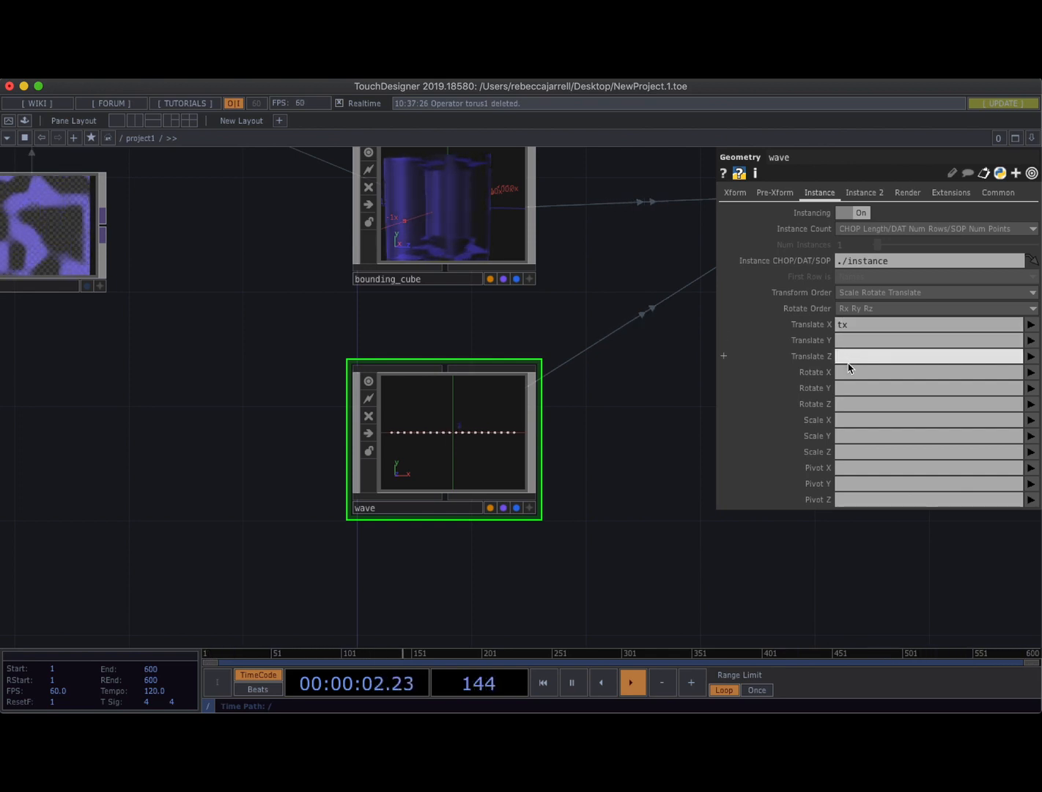
pyautogui.write('tz')
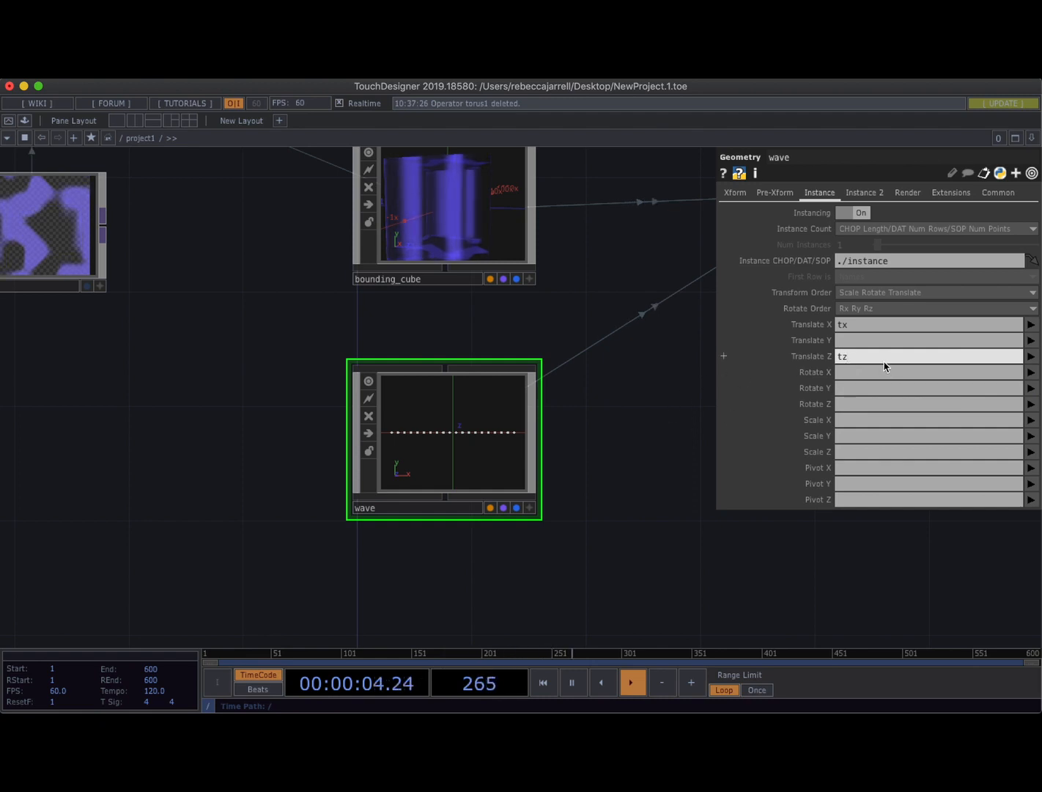
pyautogui.press('Return')
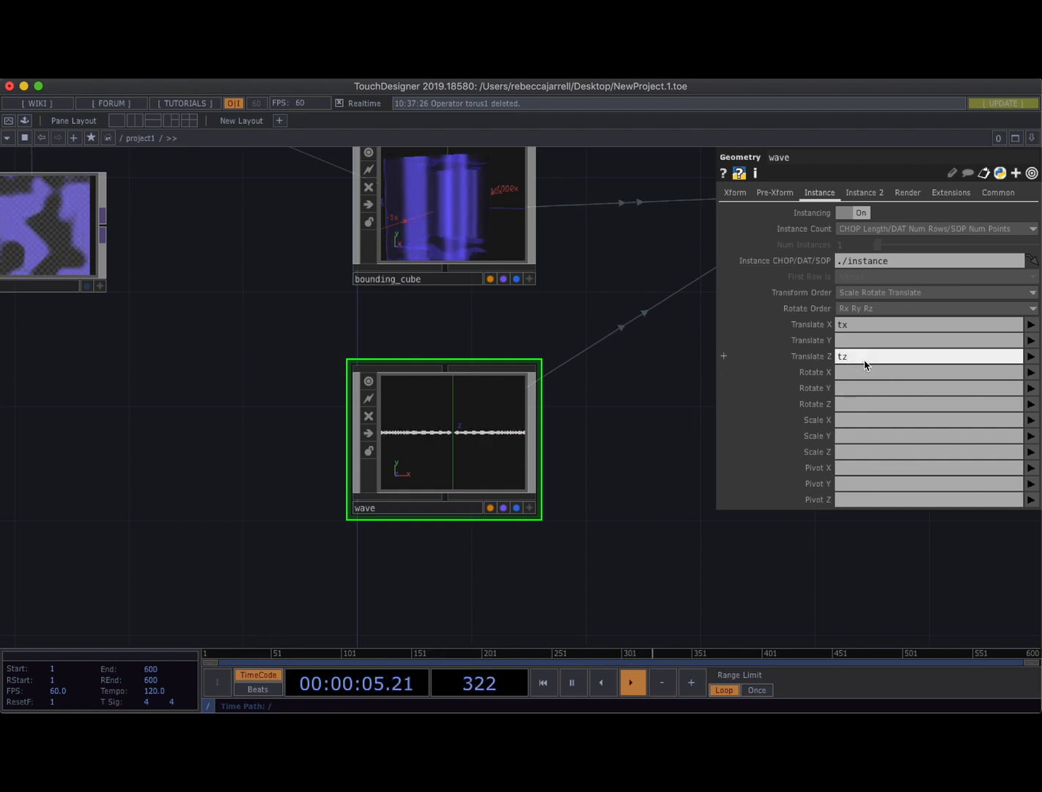
# Orbit the wave geometry's viewer to inspect the grid of instanced circles from above.
pyautogui.click(531, 509)
pyautogui.moveTo(486, 454); pyautogui.dragTo(500, 475)
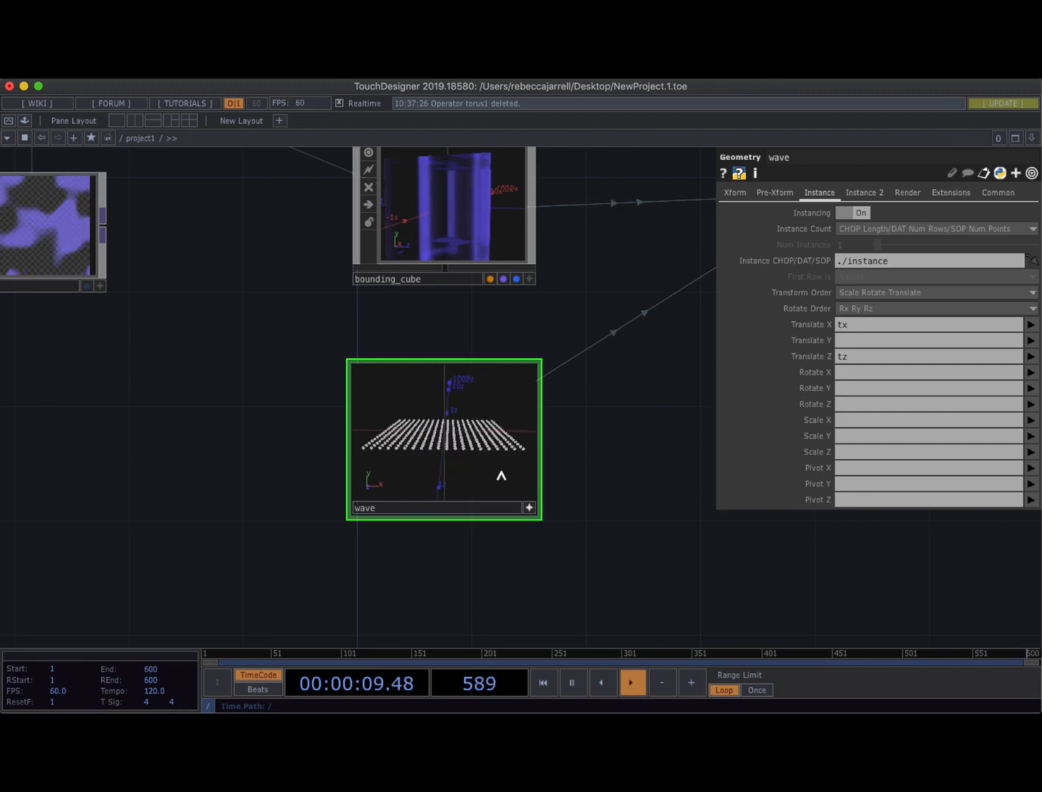
pyautogui.click(531, 508)
# Inside the wave geometry, set grid1's Rows and Columns to 32.
pyautogui.scroll(10, 459, 440)
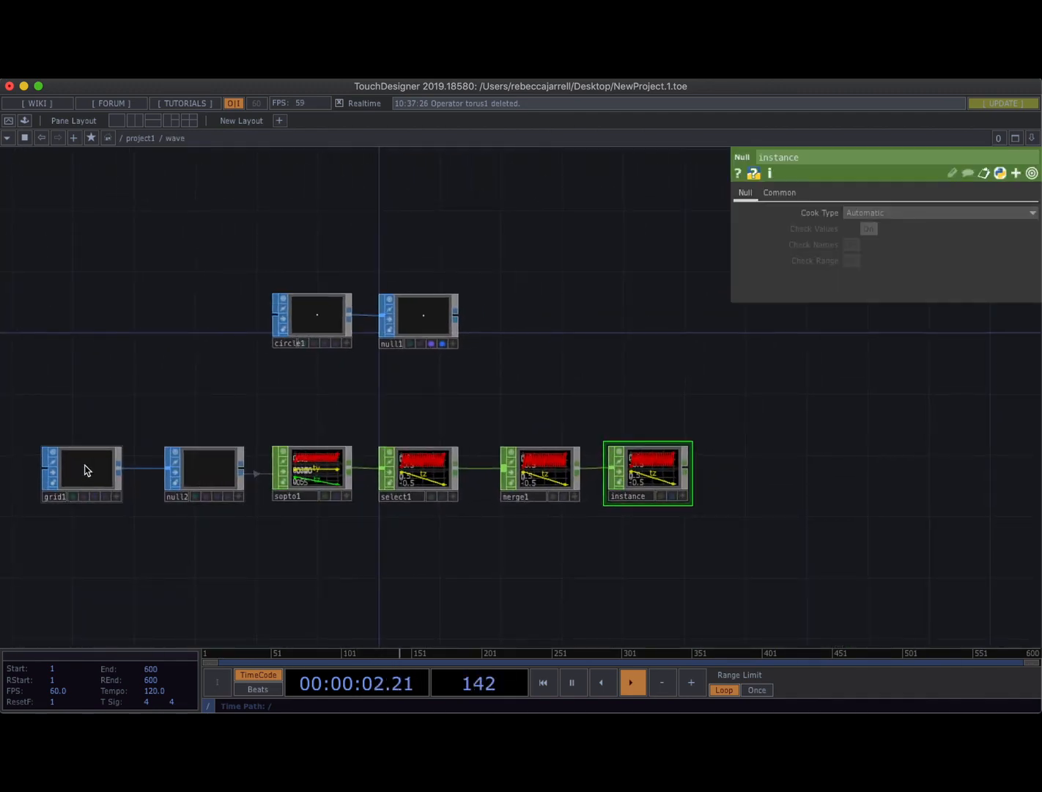
pyautogui.click(64, 465)
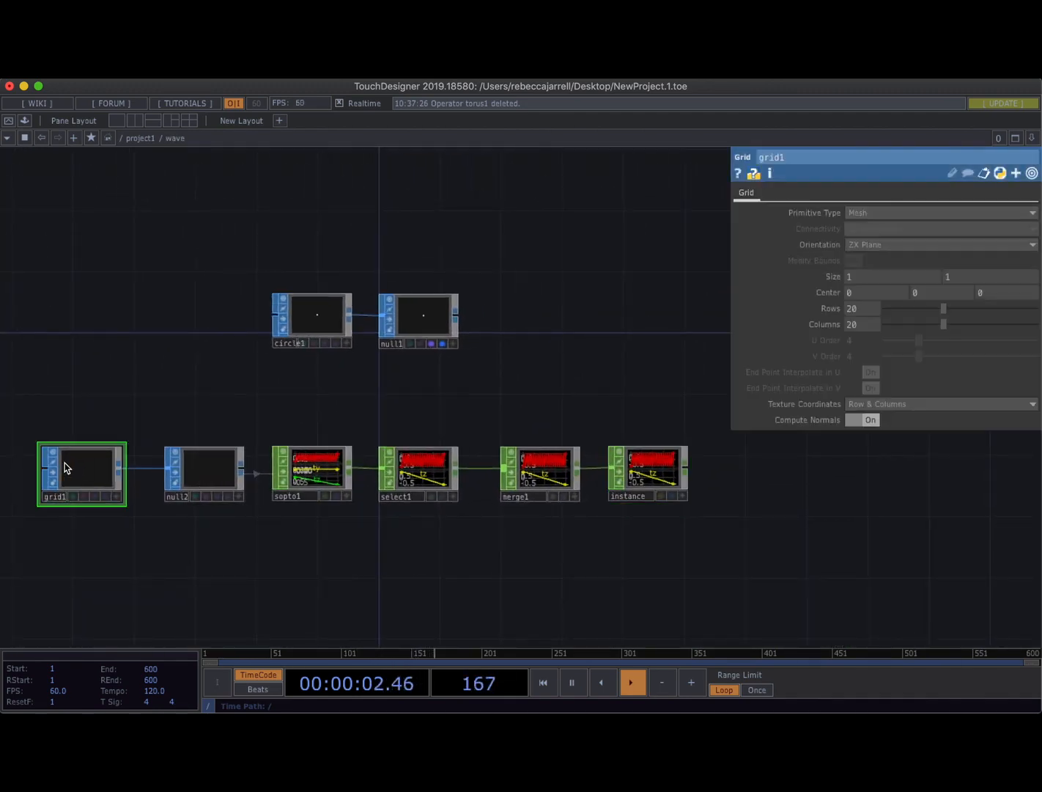
pyautogui.click(859, 313)
pyautogui.write('32')
pyautogui.press('Return')
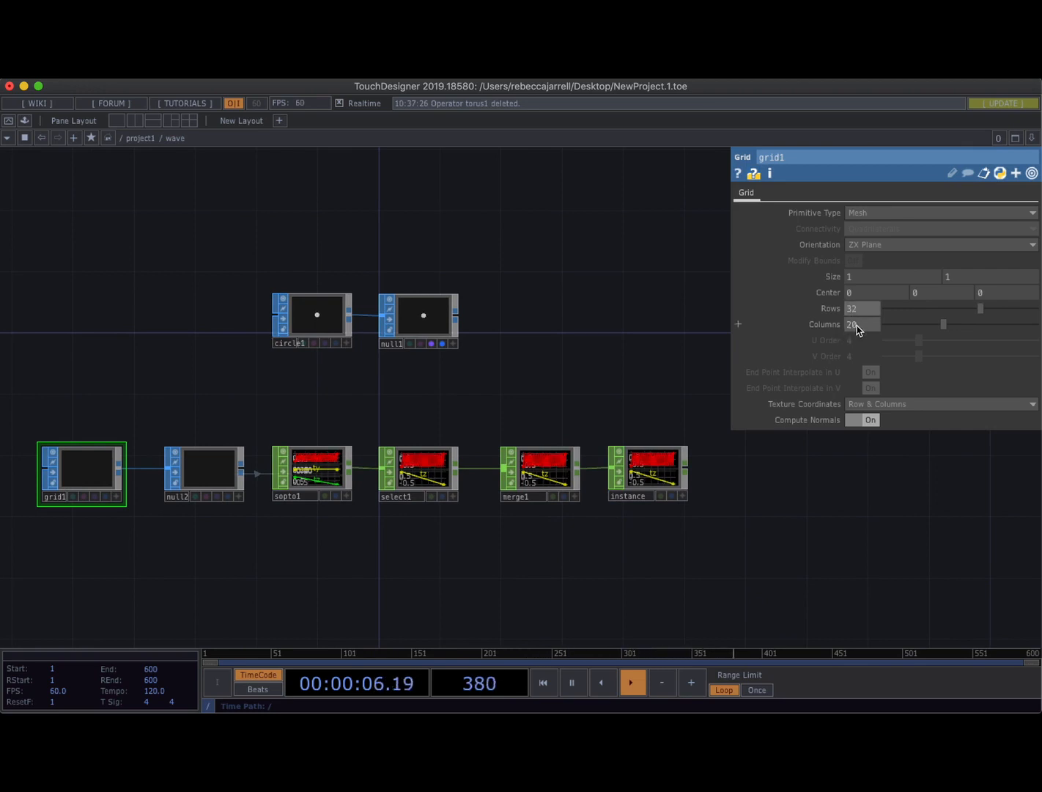
pyautogui.write('32')
pyautogui.press('Return')
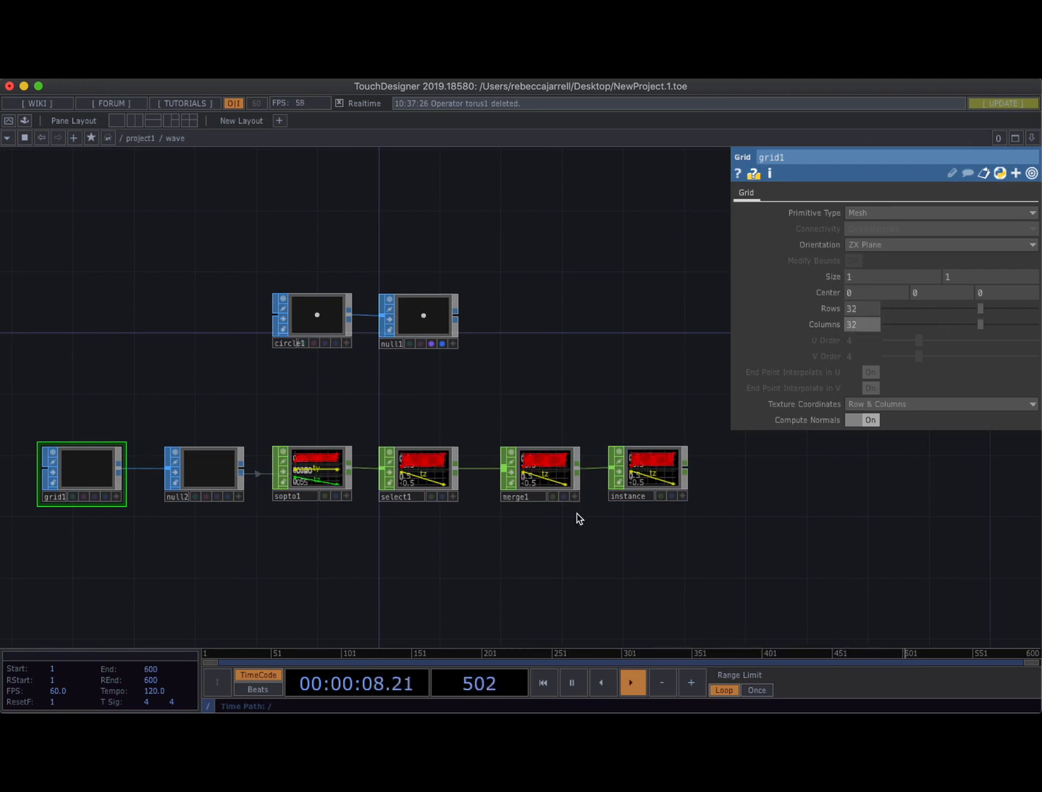
# Move the operator chain from grid1 to instance sideways in the wave network so instance lines up beneath null1.
pyautogui.scroll(-10, 576, 513)
pyautogui.press('p')
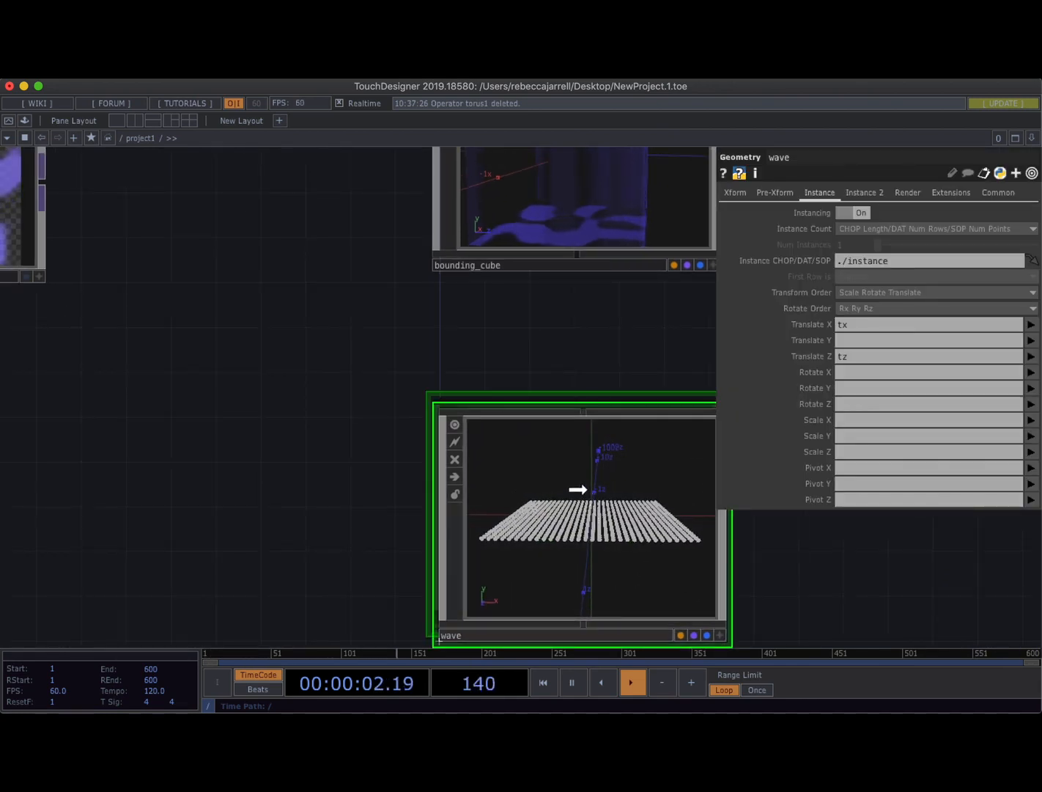
pyautogui.scroll(10, 563, 478)
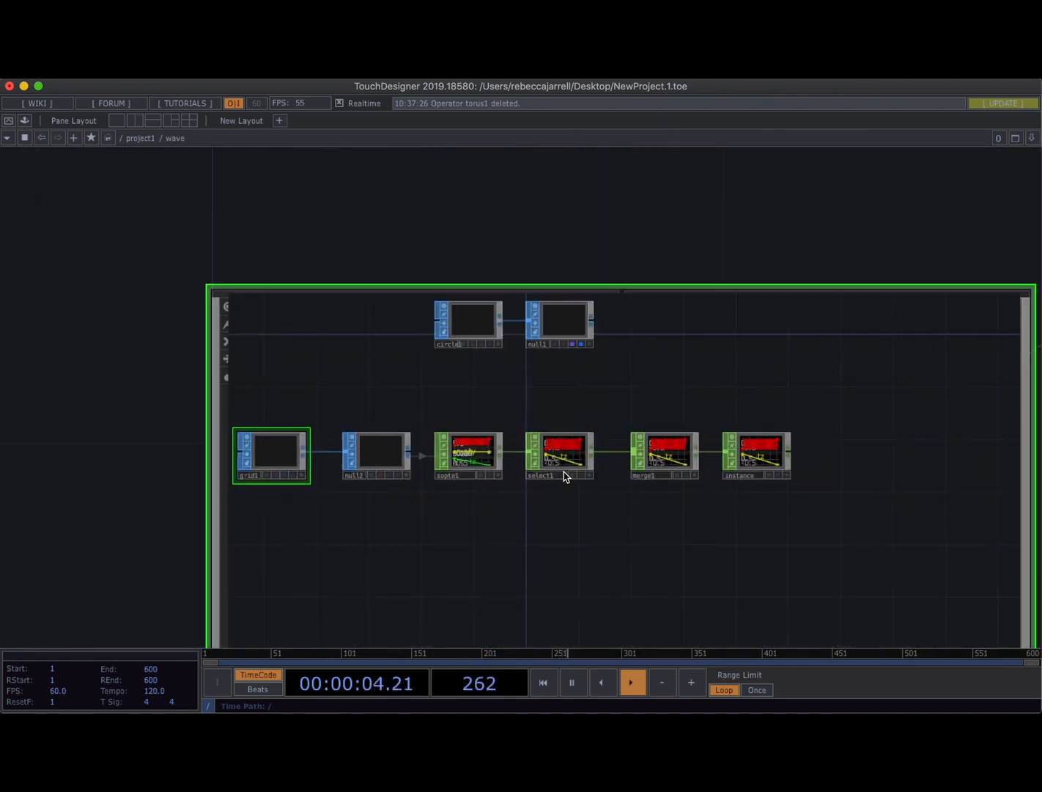
pyautogui.scroll(-3, 346, 544)
pyautogui.moveTo(347, 545); pyautogui.dragTo(438, 474)
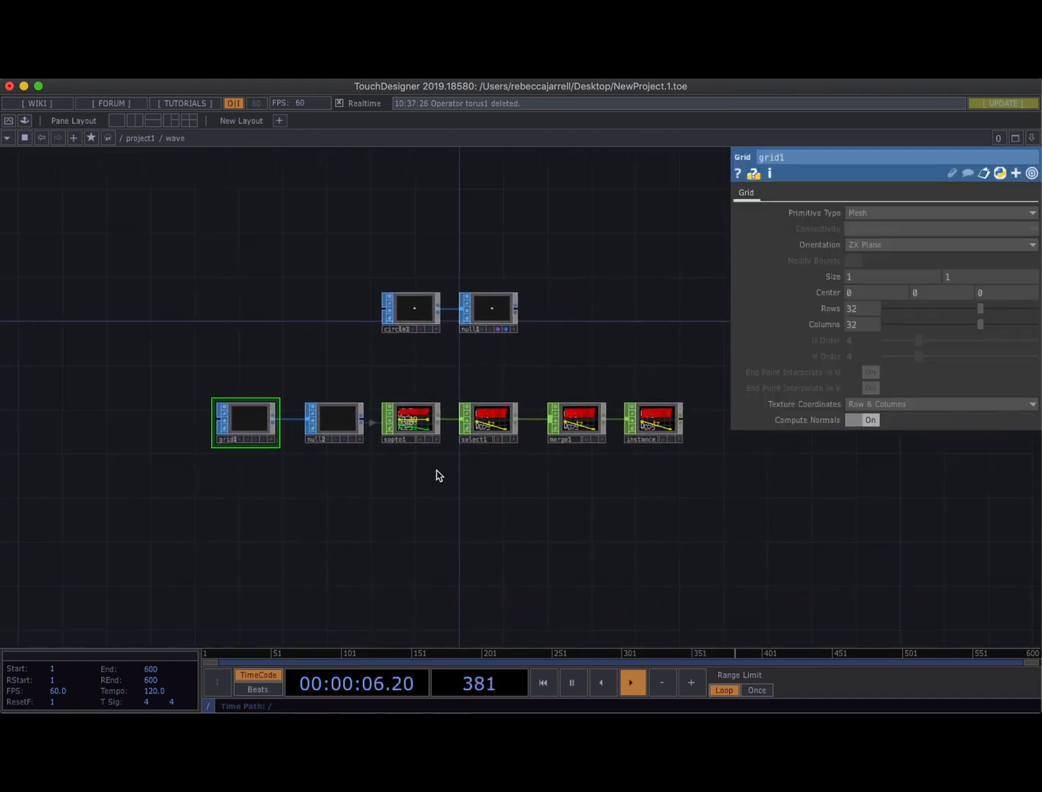
pyautogui.moveTo(180, 367); pyautogui.dragTo(705, 510)
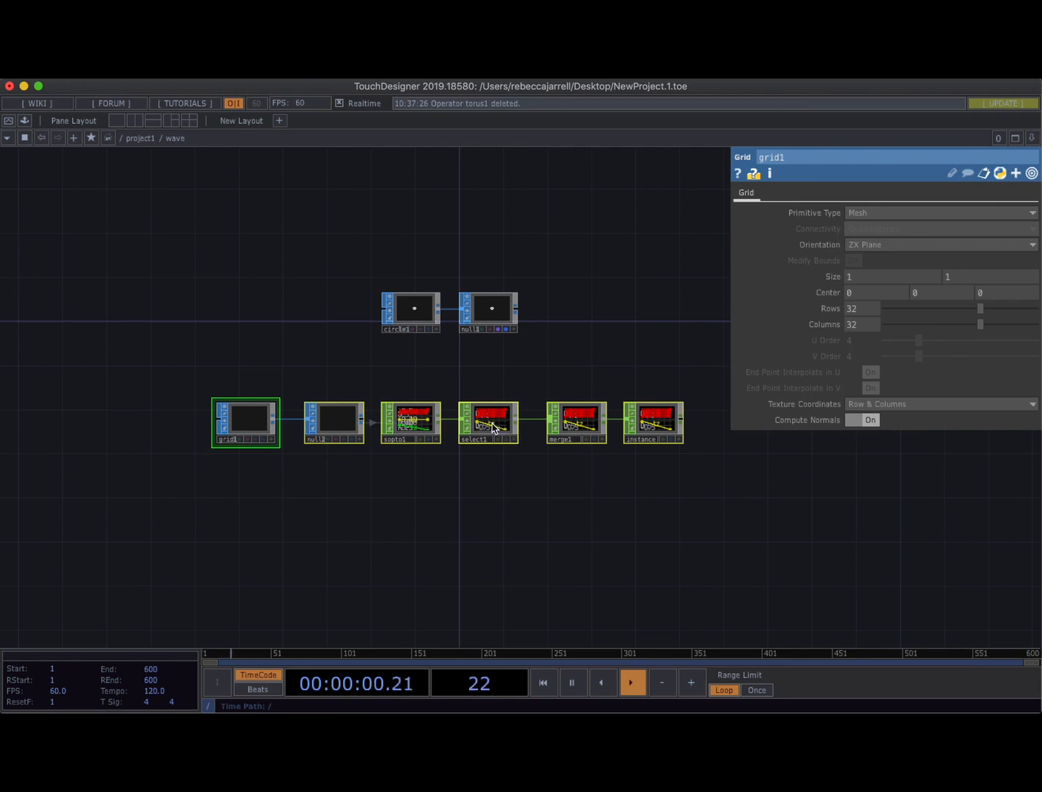
pyautogui.moveTo(492, 428); pyautogui.dragTo(321, 428)
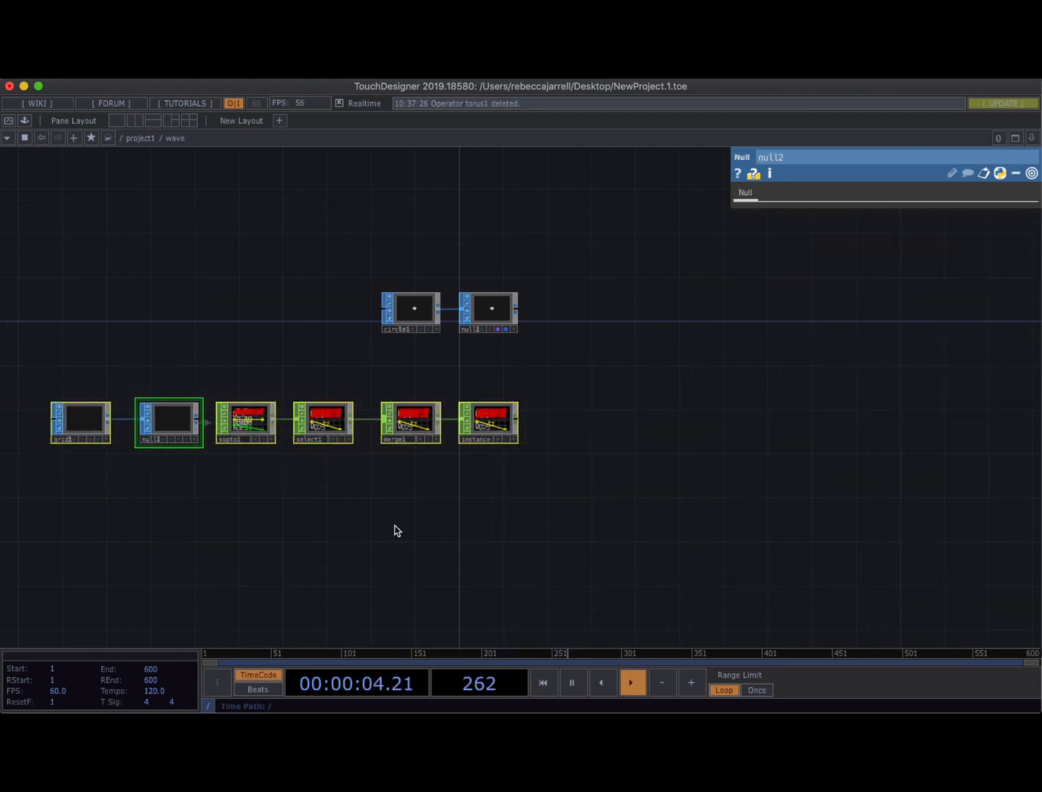
pyautogui.moveTo(396, 531); pyautogui.dragTo(525, 497)
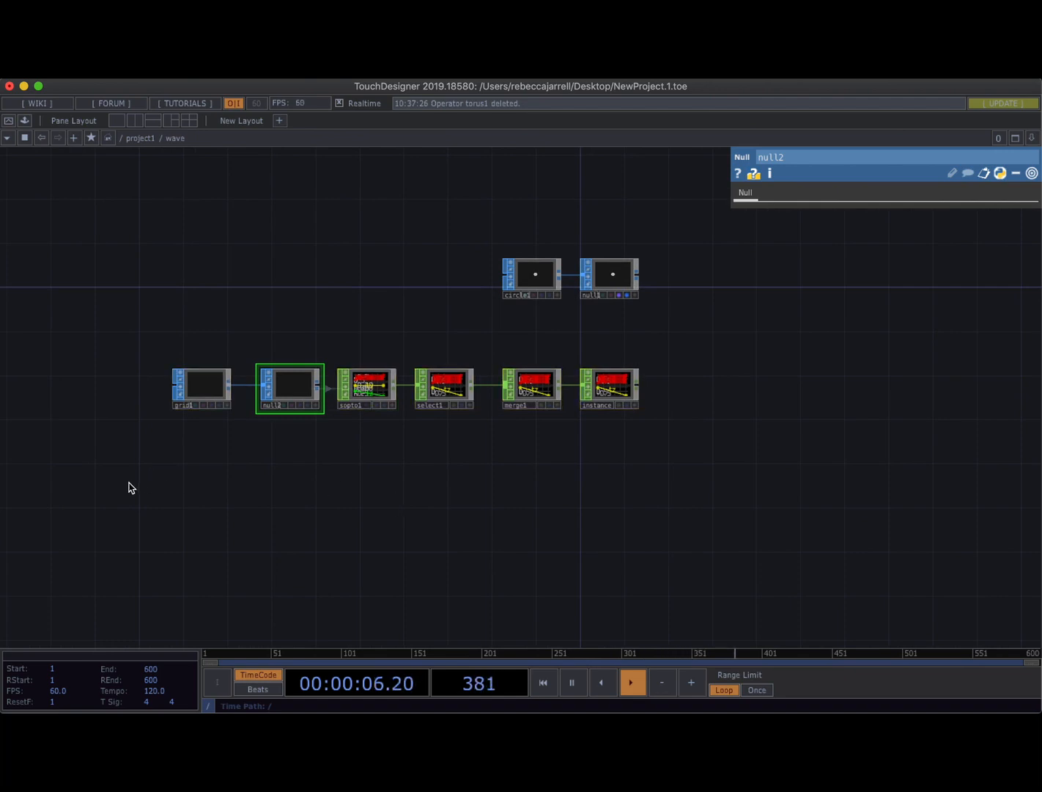
# Add a Ramp TOP below grid1 in the wave network.
pyautogui.press('Tab')
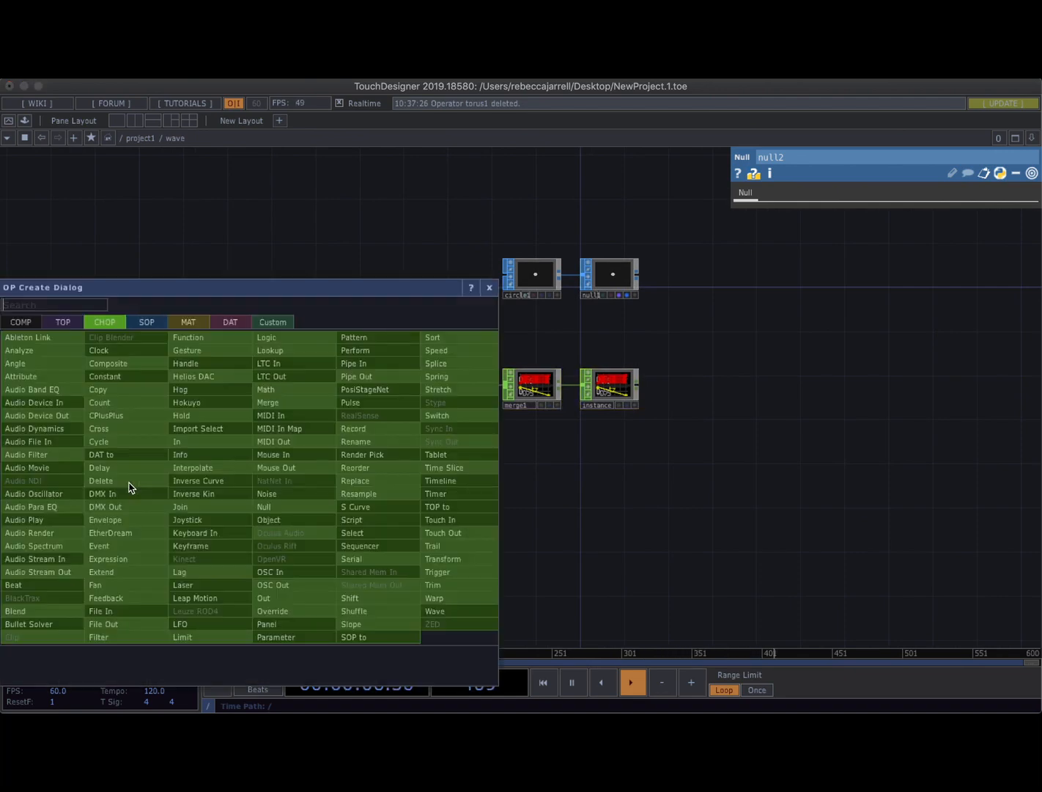
pyautogui.click(50, 327)
pyautogui.write('ram')
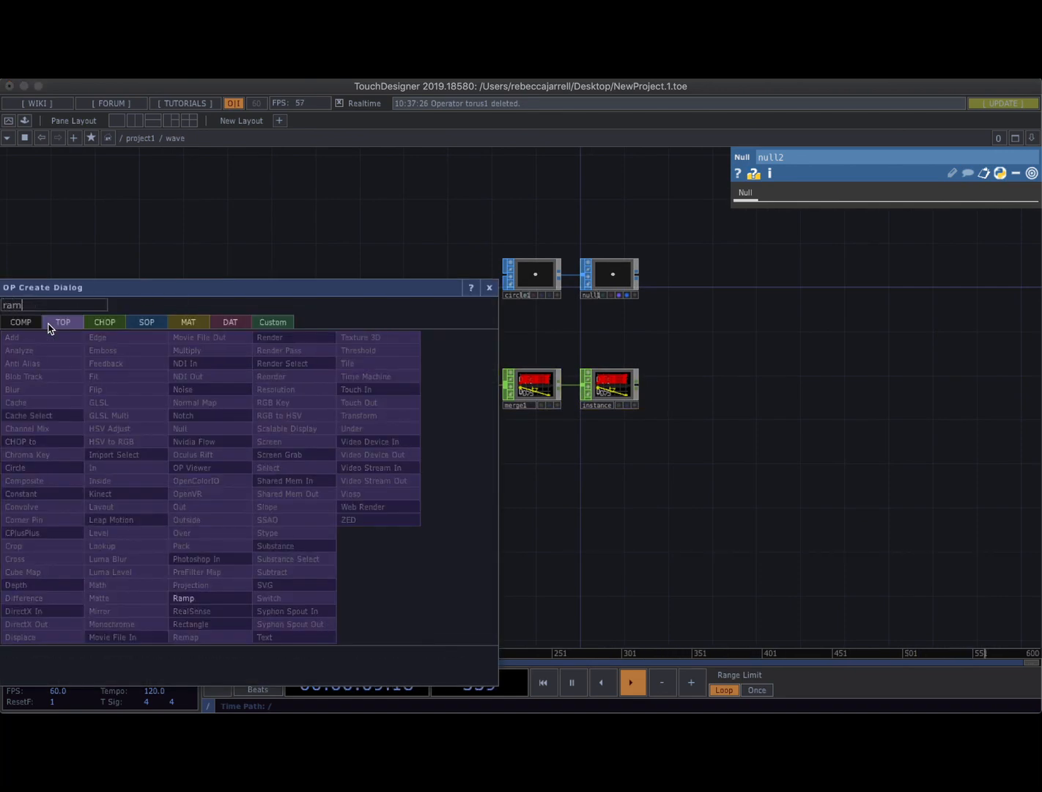
pyautogui.click(216, 597)
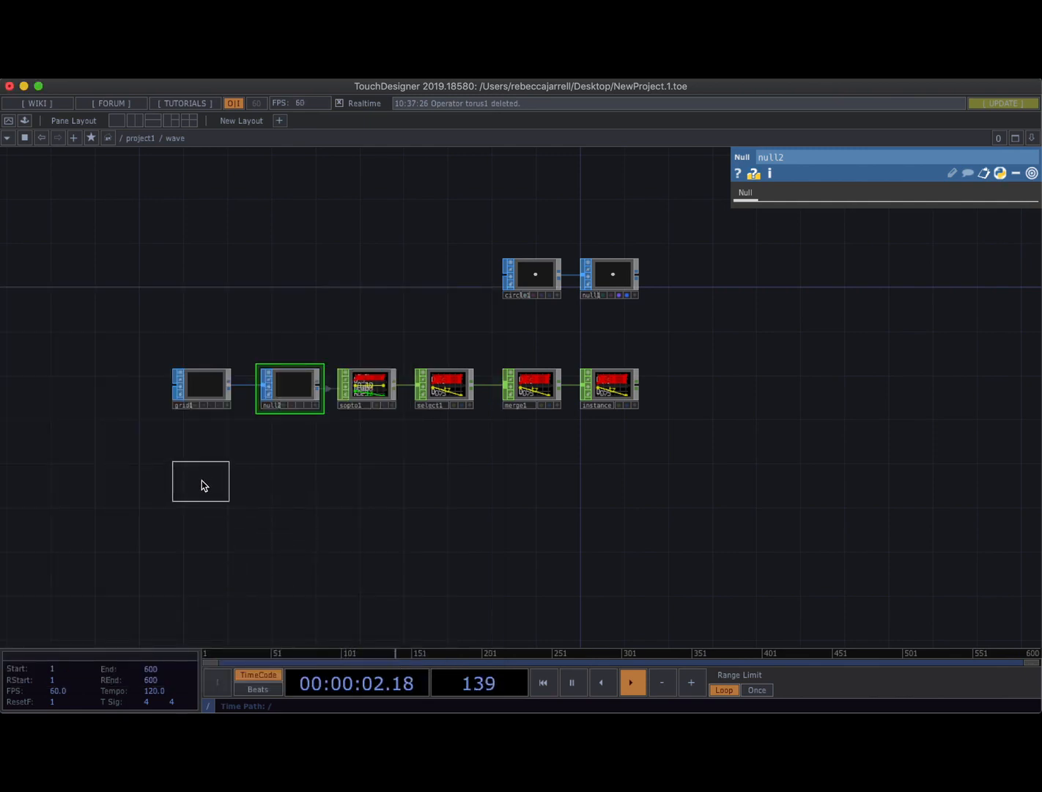
pyautogui.click(204, 485)
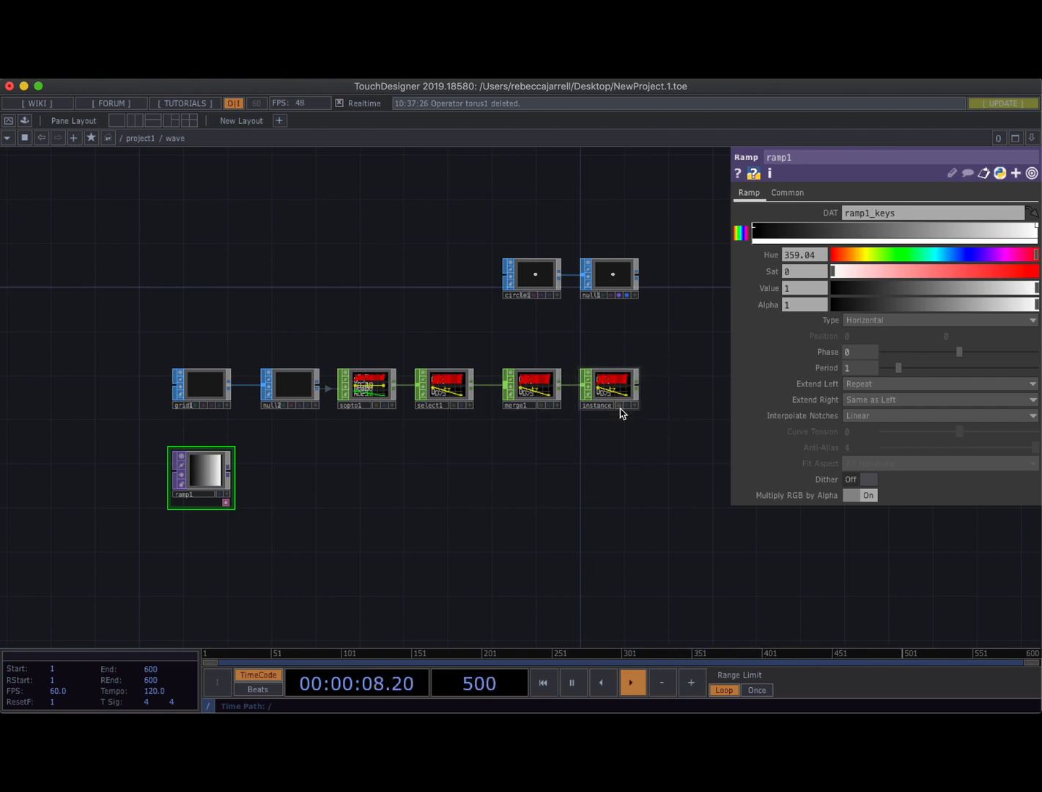
# Examine the instance CHOP's tx and tz channels and the wave geometry's grid of instanced circles.
pyautogui.scroll(6, 619, 407)
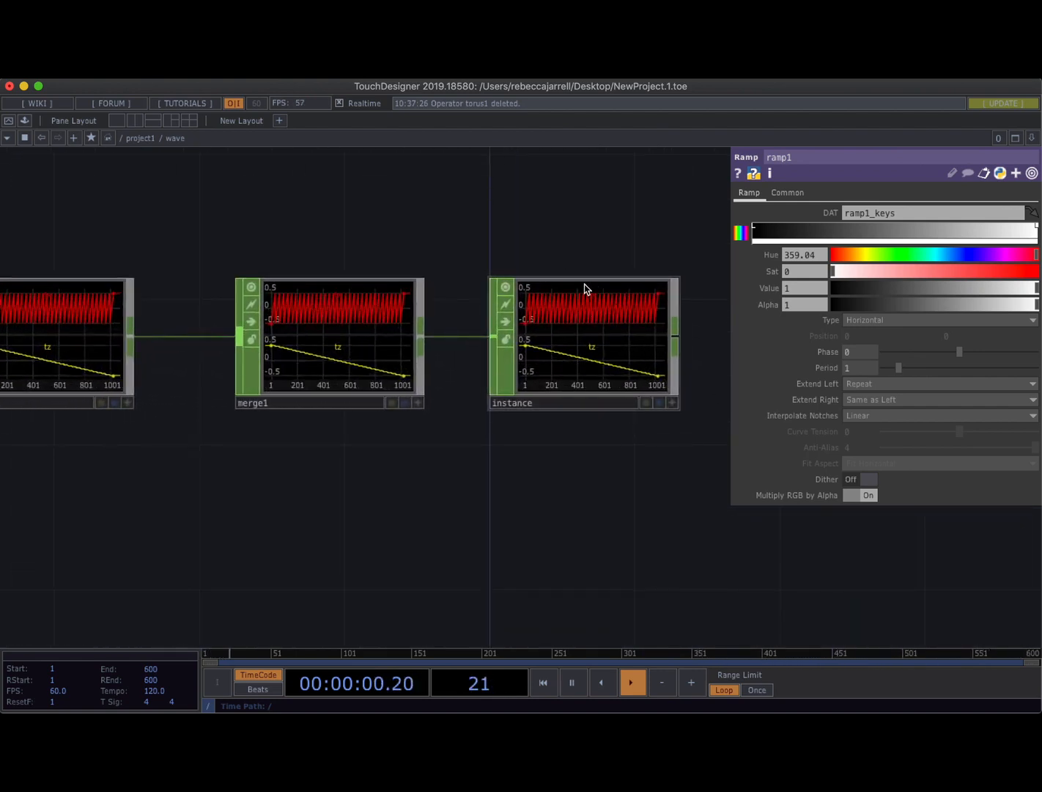
pyautogui.scroll(-3, 561, 470)
pyautogui.scroll(4, 561, 470)
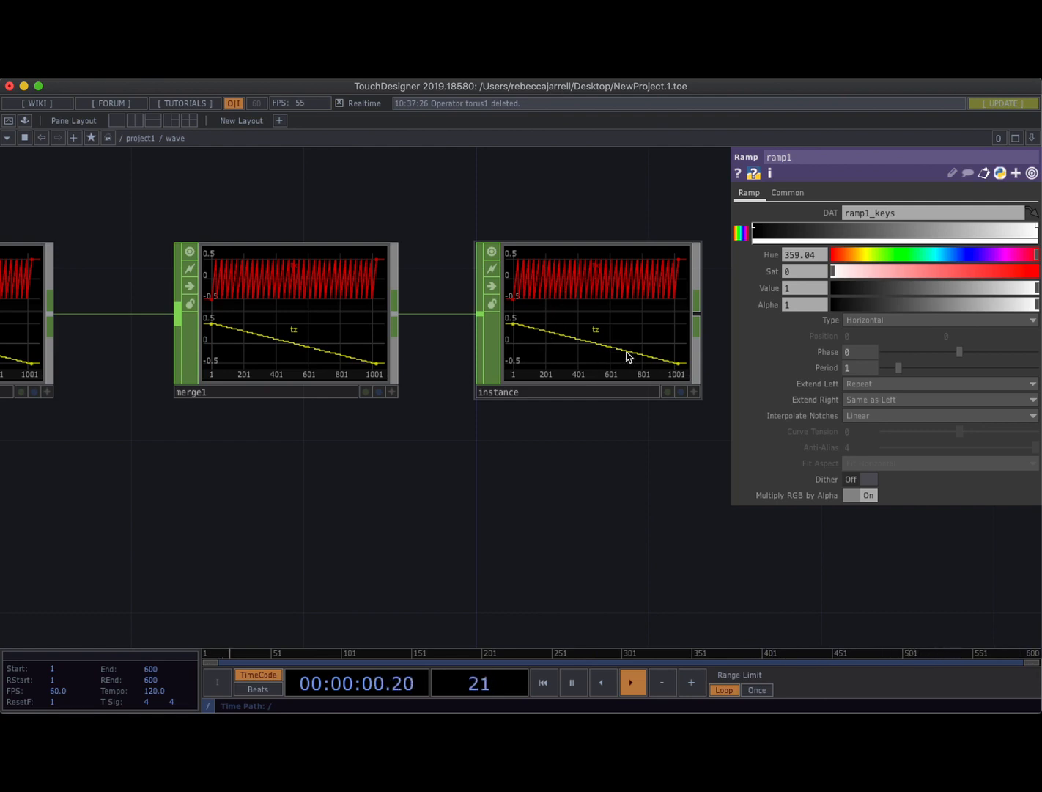
pyautogui.scroll(-10, 584, 482)
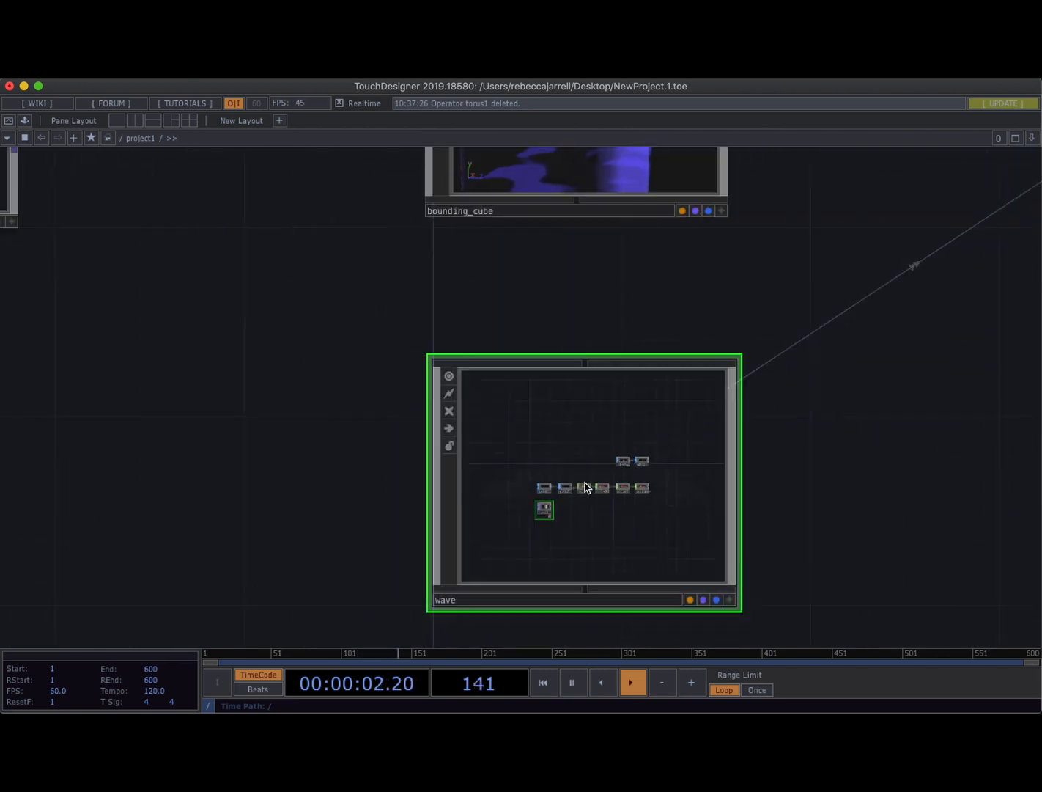
pyautogui.scroll(-1, 584, 482)
pyautogui.moveTo(513, 313); pyautogui.dragTo(424, 254)
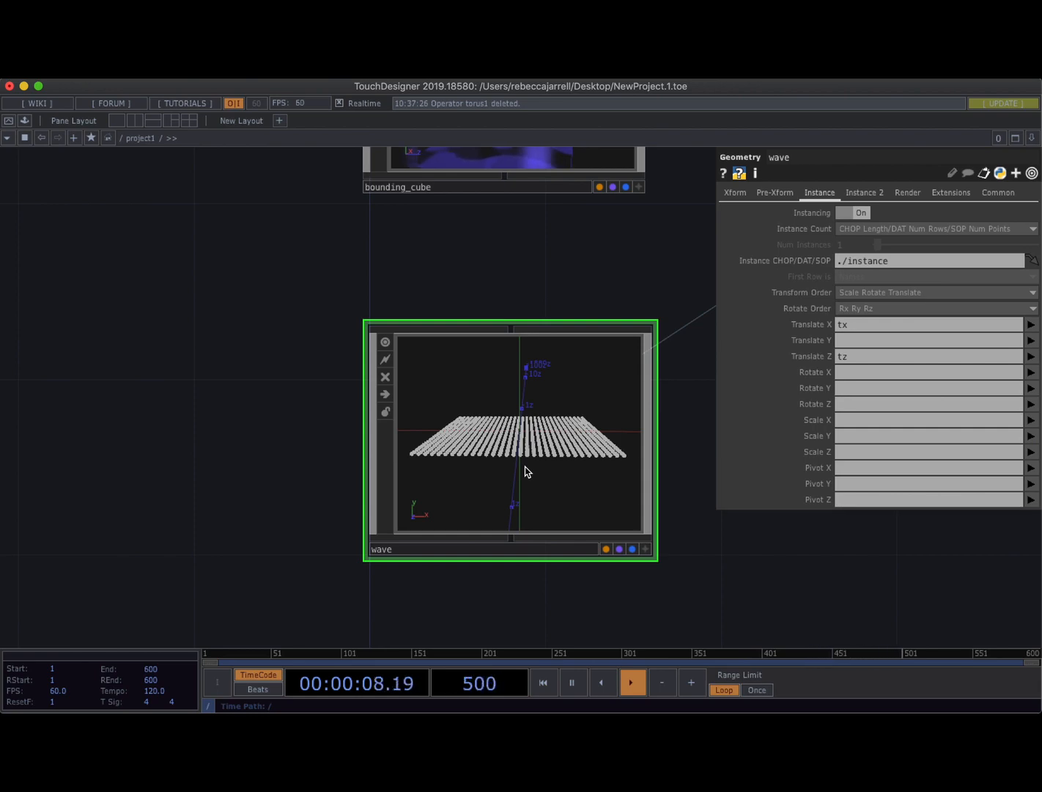
pyautogui.scroll(10, 524, 465)
pyautogui.moveTo(538, 412); pyautogui.dragTo(467, 466)
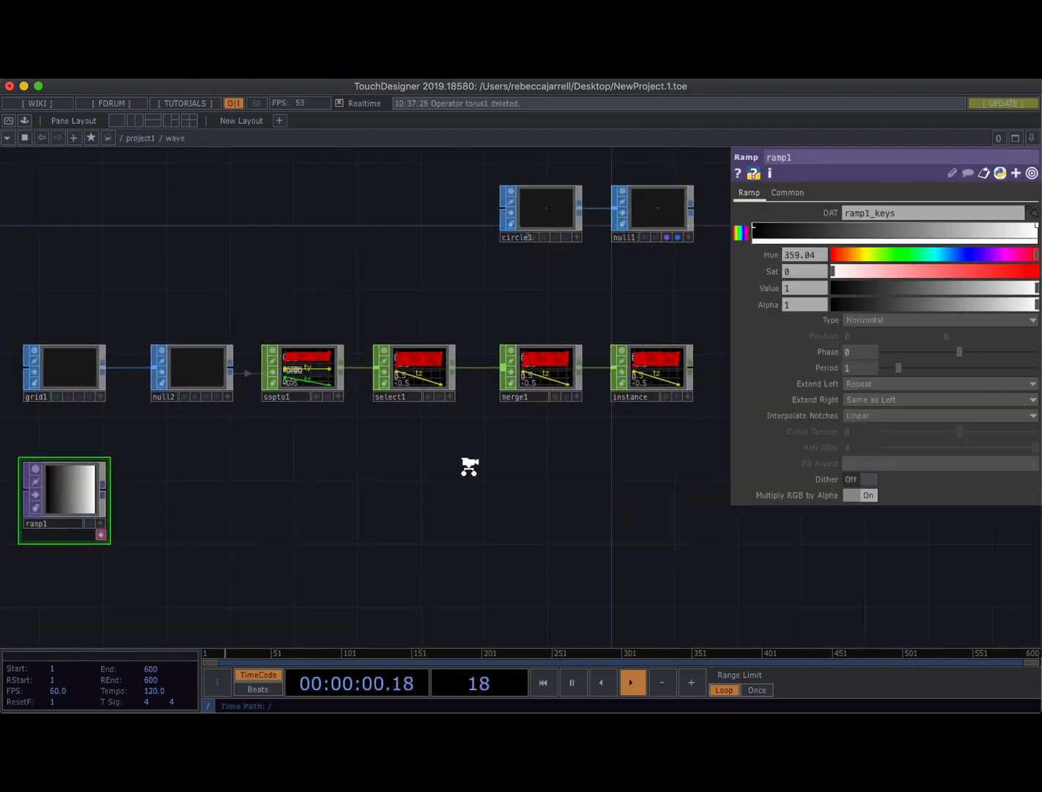
pyautogui.moveTo(248, 503); pyautogui.dragTo(440, 469)
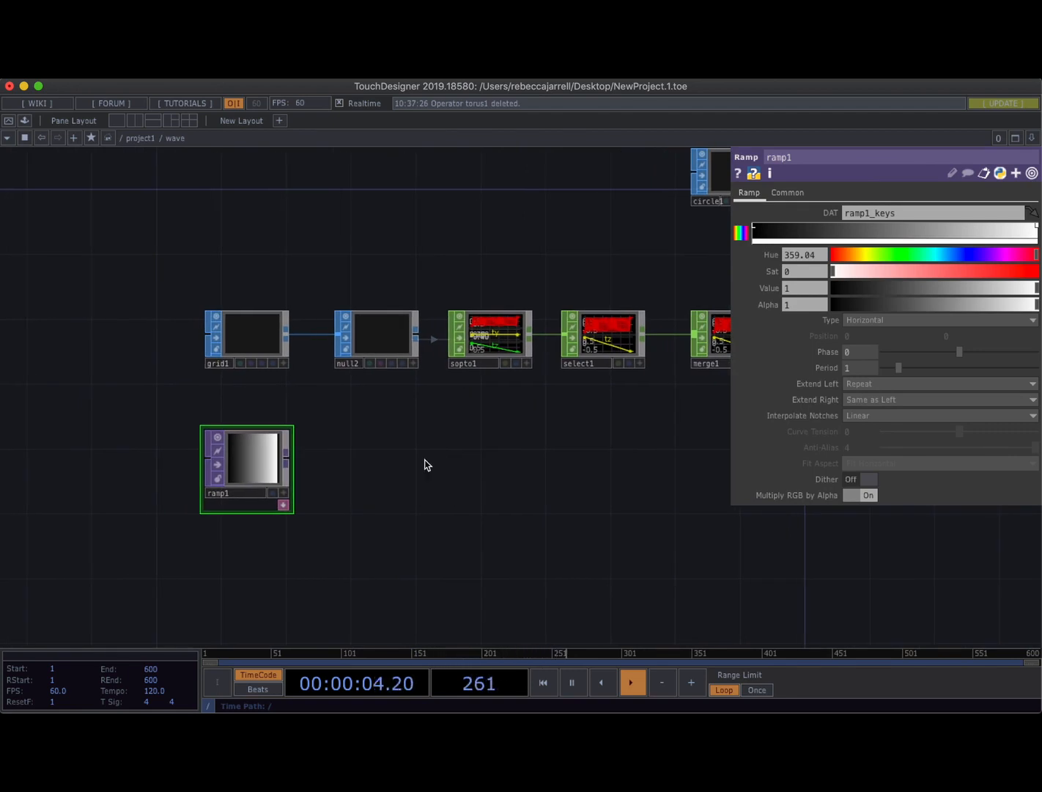
# Set ramp1's resolution width to the expression op('grid1').par.cols and copy that expression into the resolution height.
pyautogui.click(782, 195)
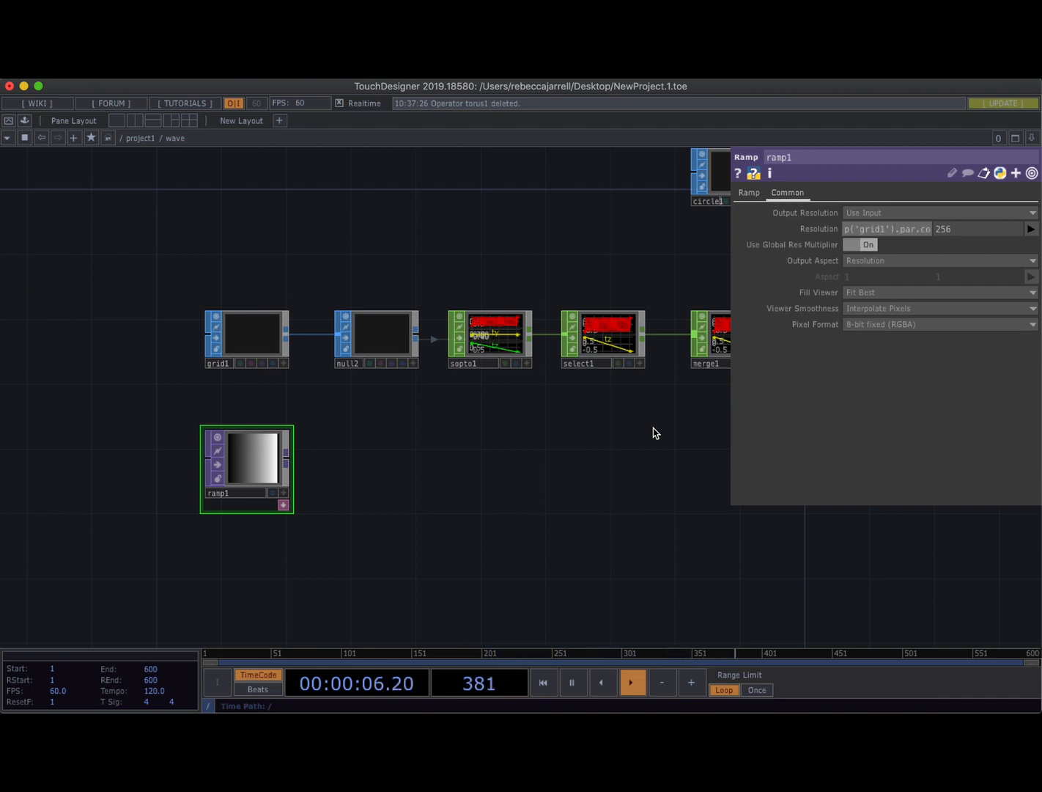
pyautogui.press('Return')
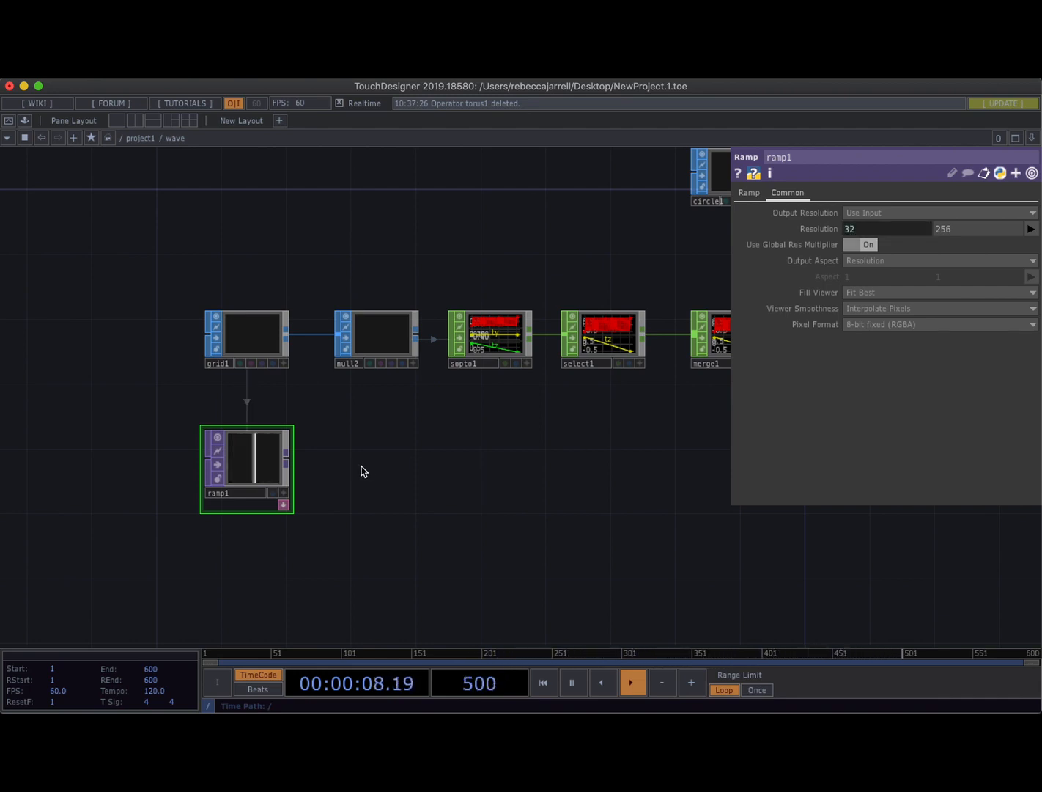
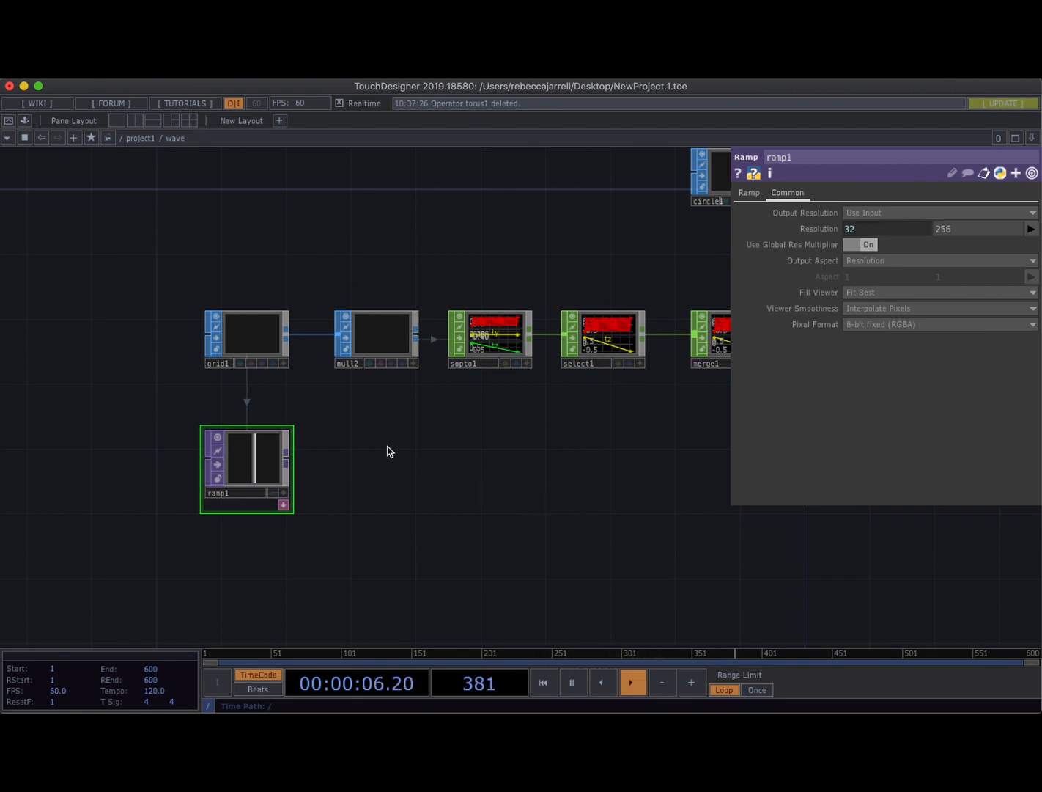
pyautogui.click(895, 228)
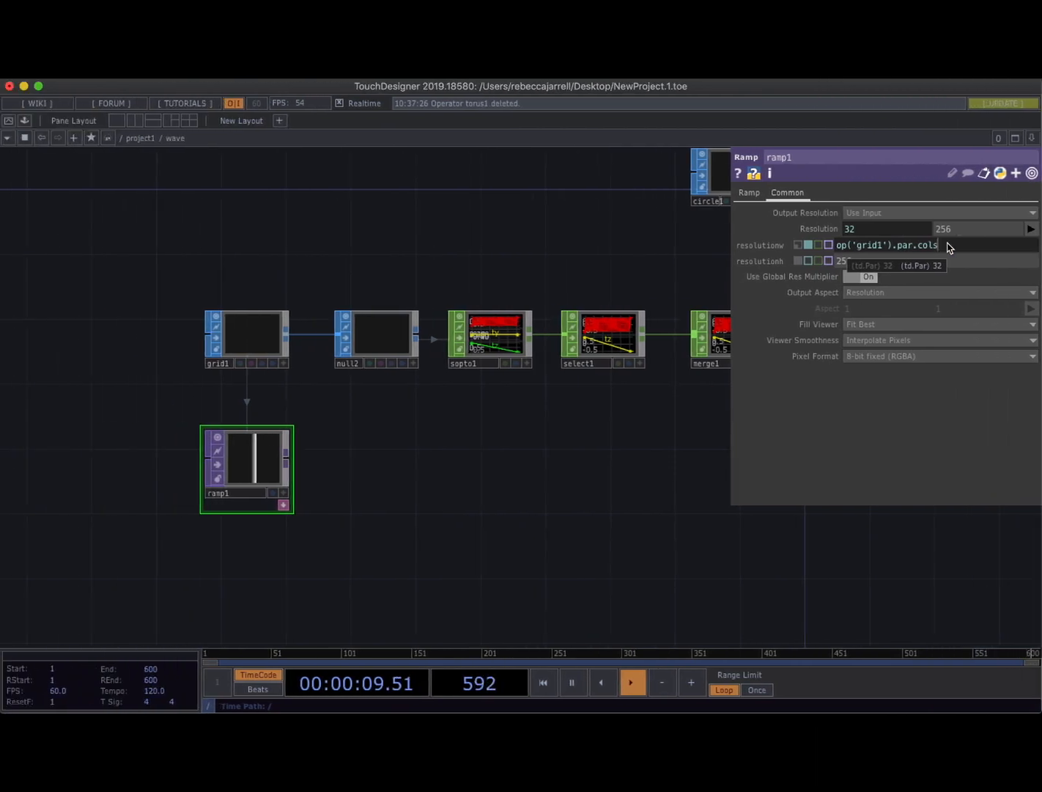
pyautogui.moveTo(947, 246); pyautogui.dragTo(827, 242)
pyautogui.press('super+c')
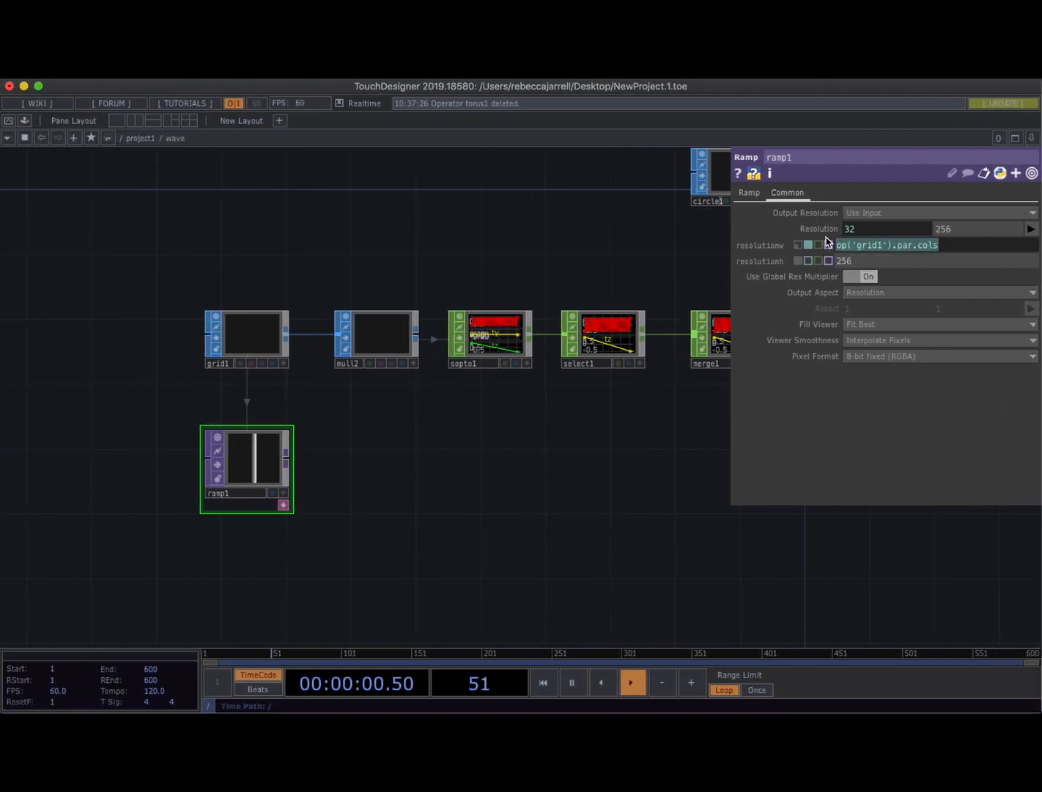
pyautogui.click(865, 261)
pyautogui.write('v')
pyautogui.press('super+v')
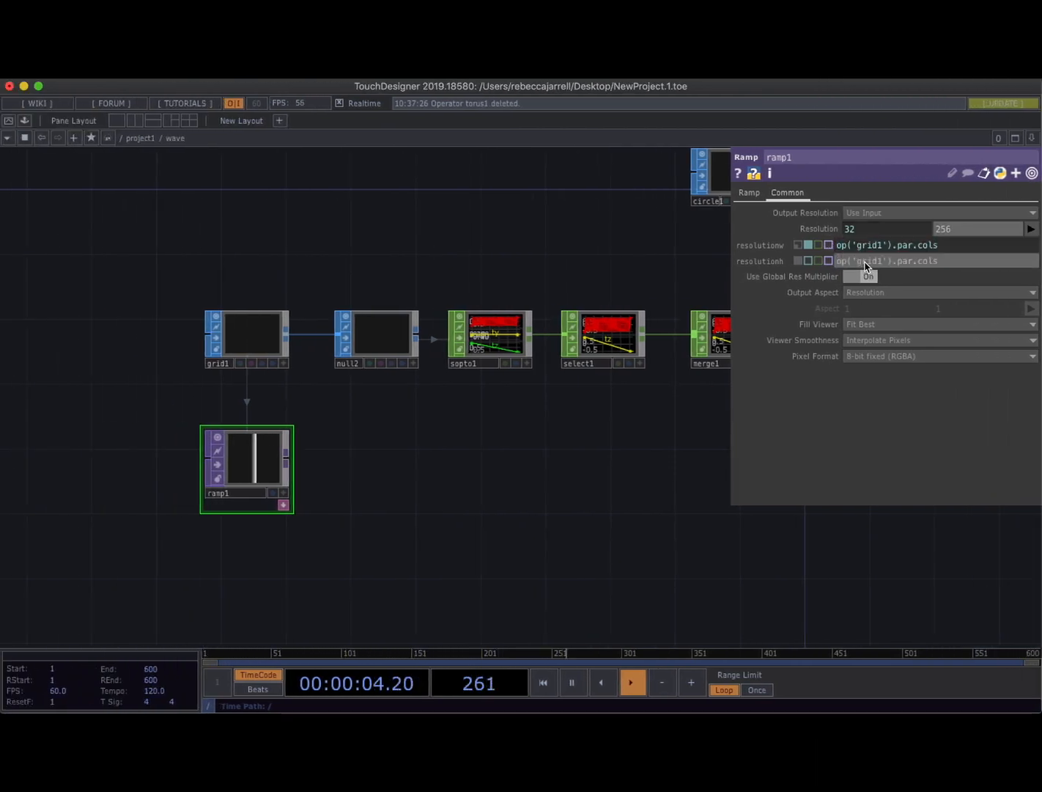
# Finish editing ramp1's vertical resolution expression so it references a parameter of grid1.
pyautogui.press('BackSpace')
pyautogui.press('BackSpace')
pyautogui.write('s')
pyautogui.press('Return')
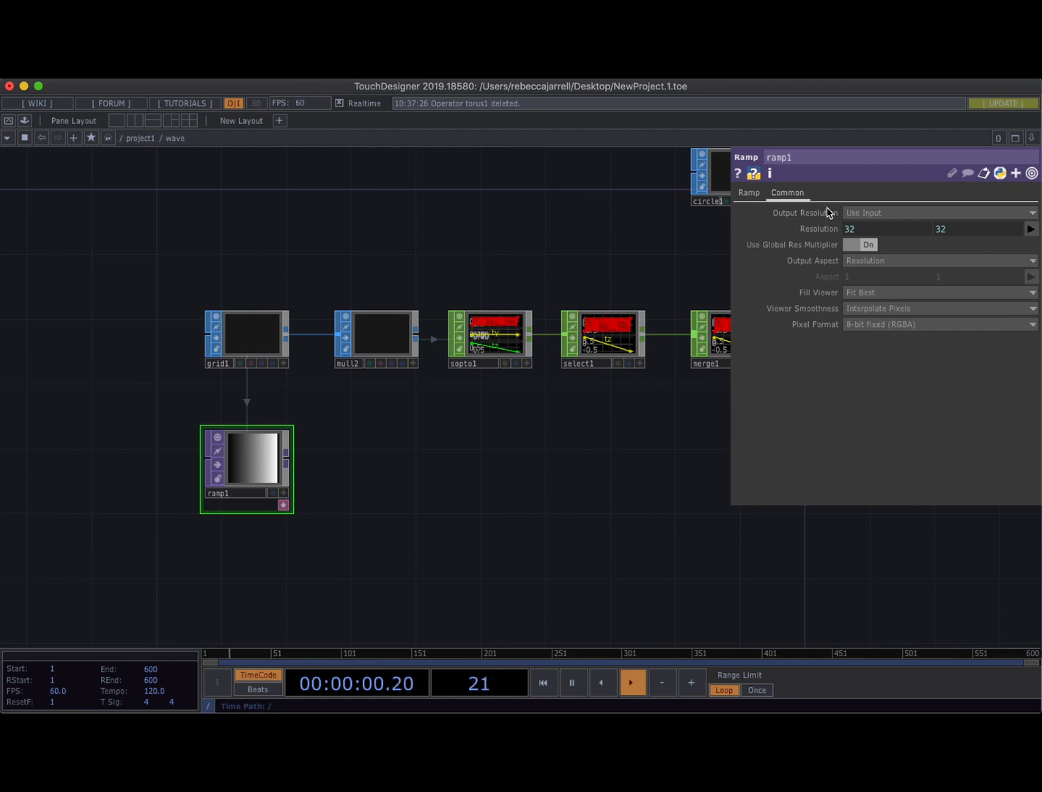
# Change the ramp1 gradient type to Circular.
pyautogui.scroll(-2, 518, 448)
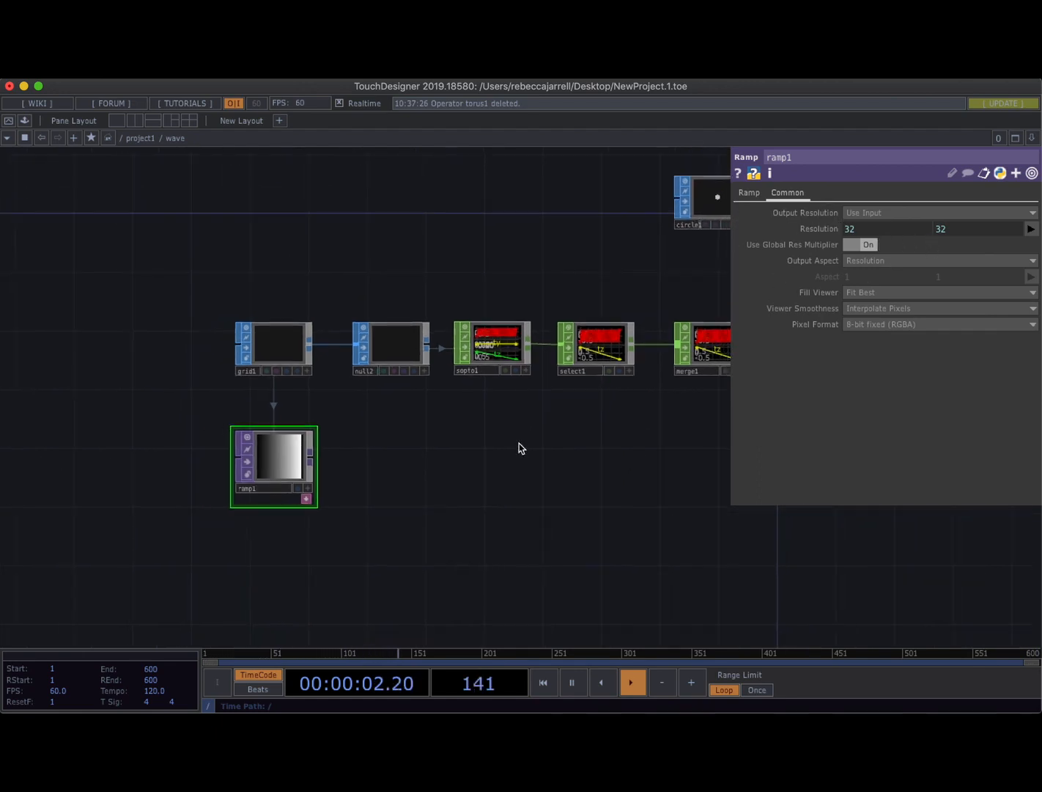
pyautogui.moveTo(561, 461); pyautogui.dragTo(459, 429)
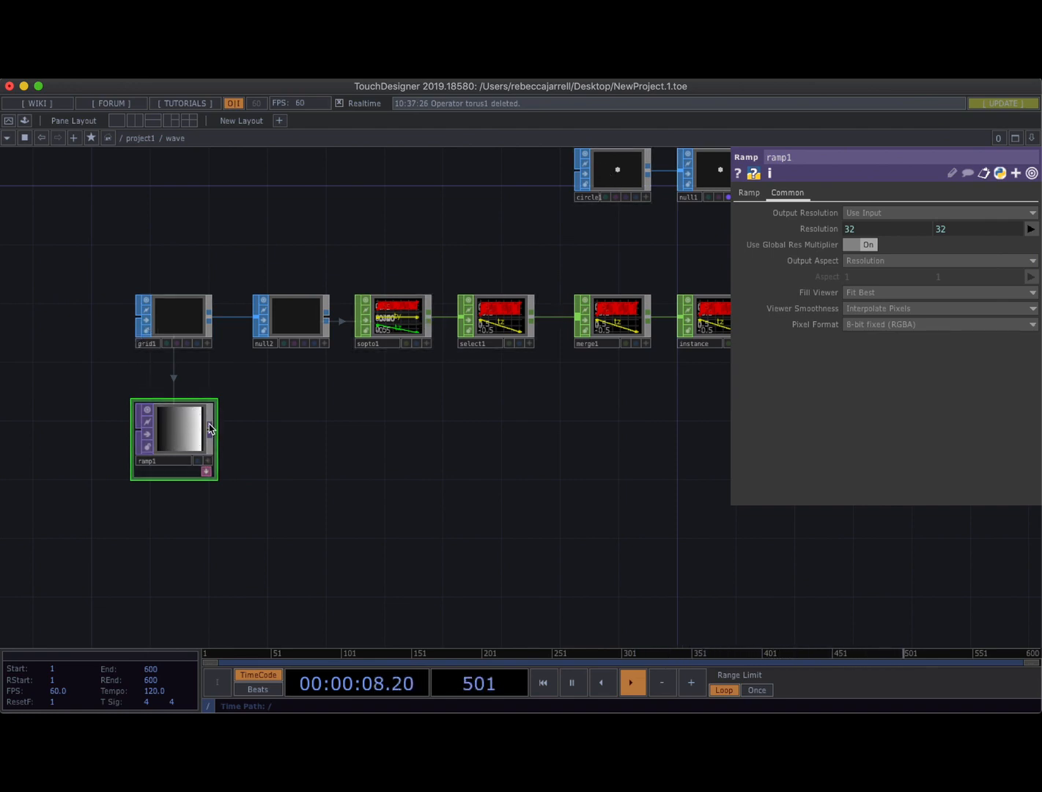
pyautogui.scroll(2, 310, 444)
pyautogui.scroll(1, 311, 449)
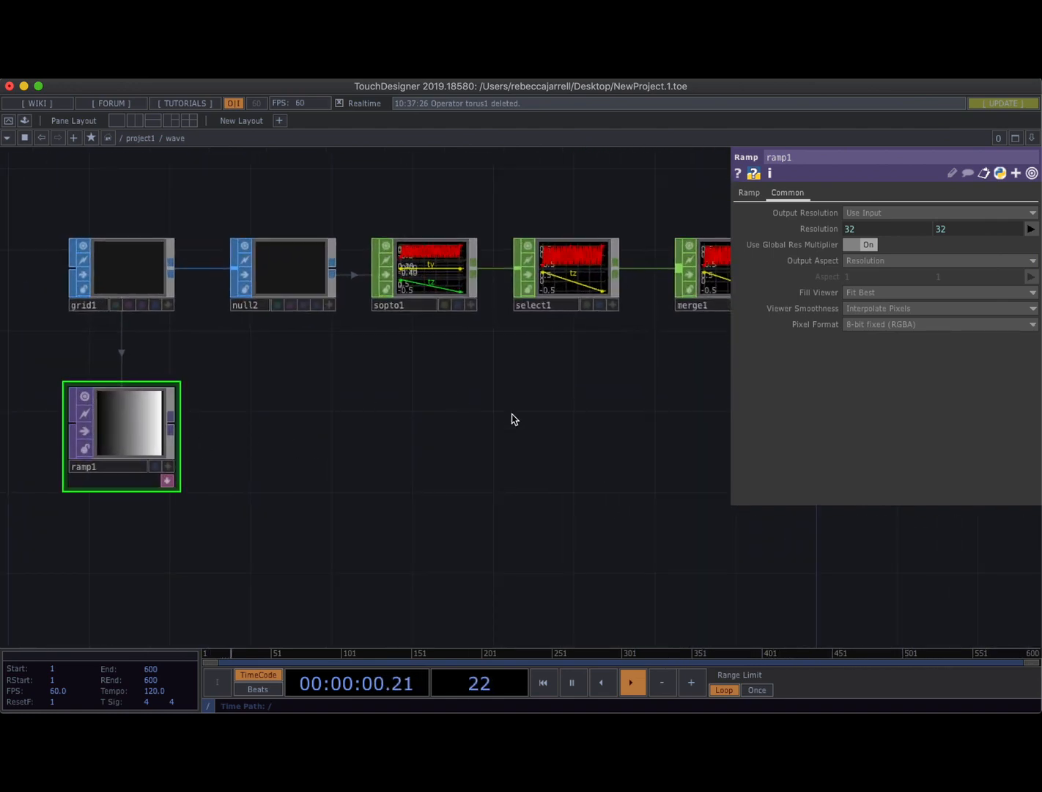
pyautogui.click(747, 192)
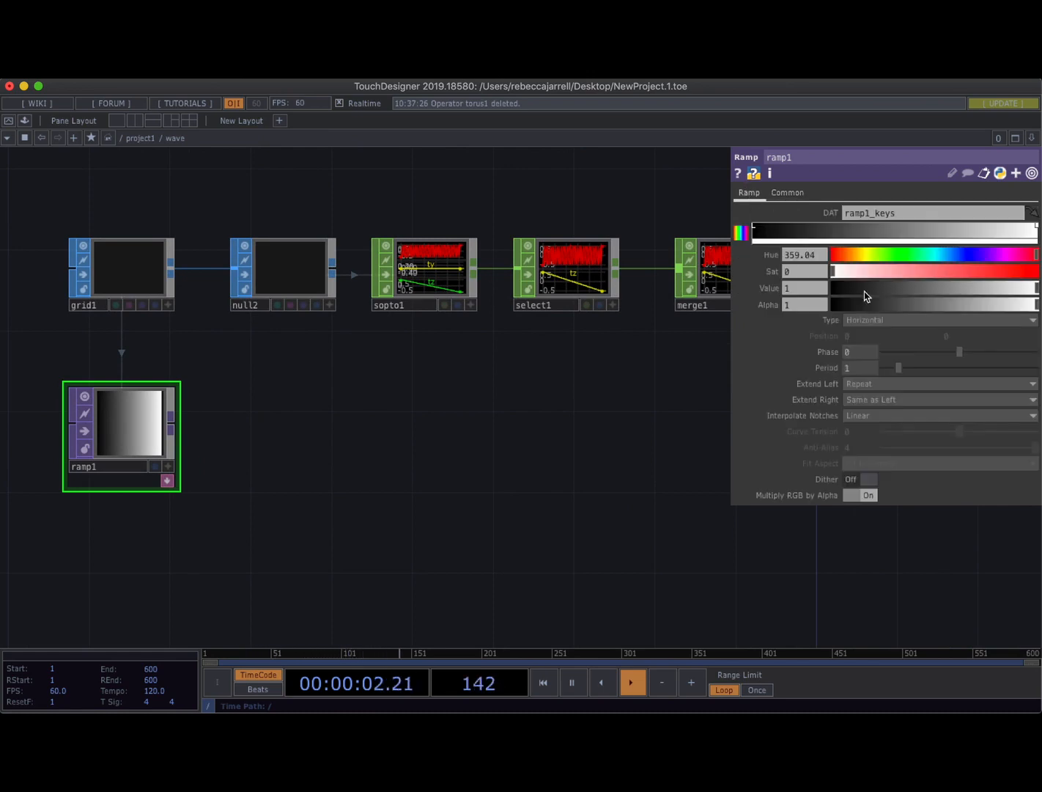
pyautogui.click(855, 323)
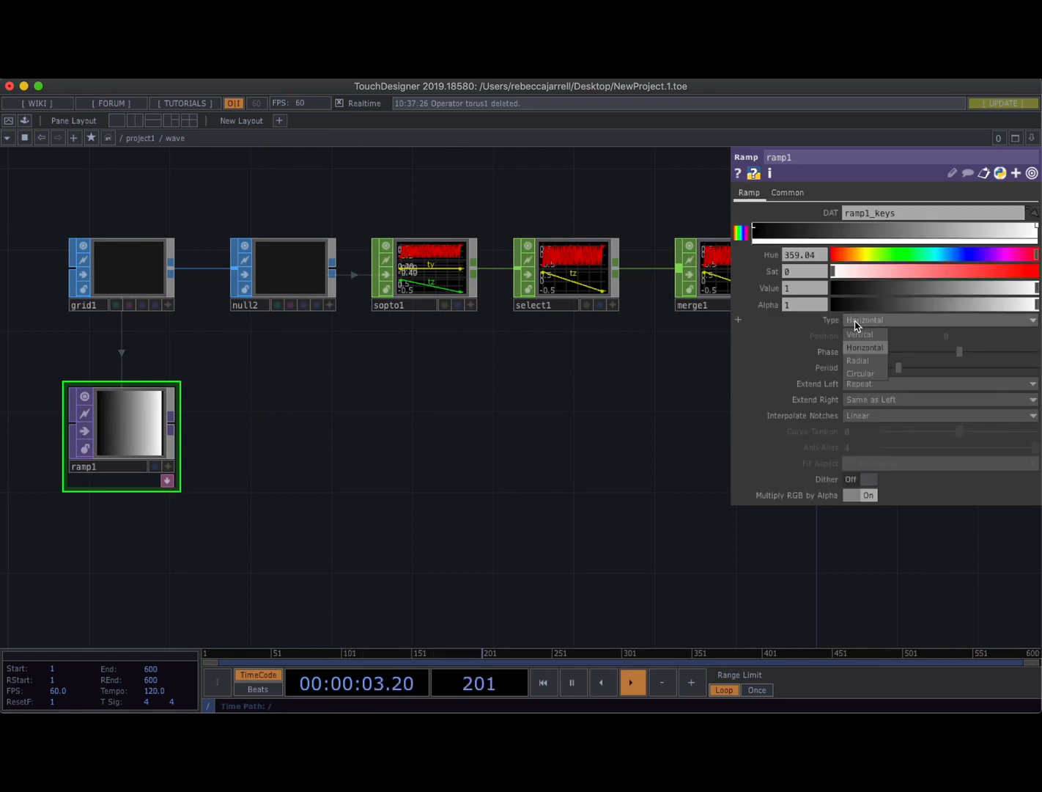
pyautogui.click(863, 374)
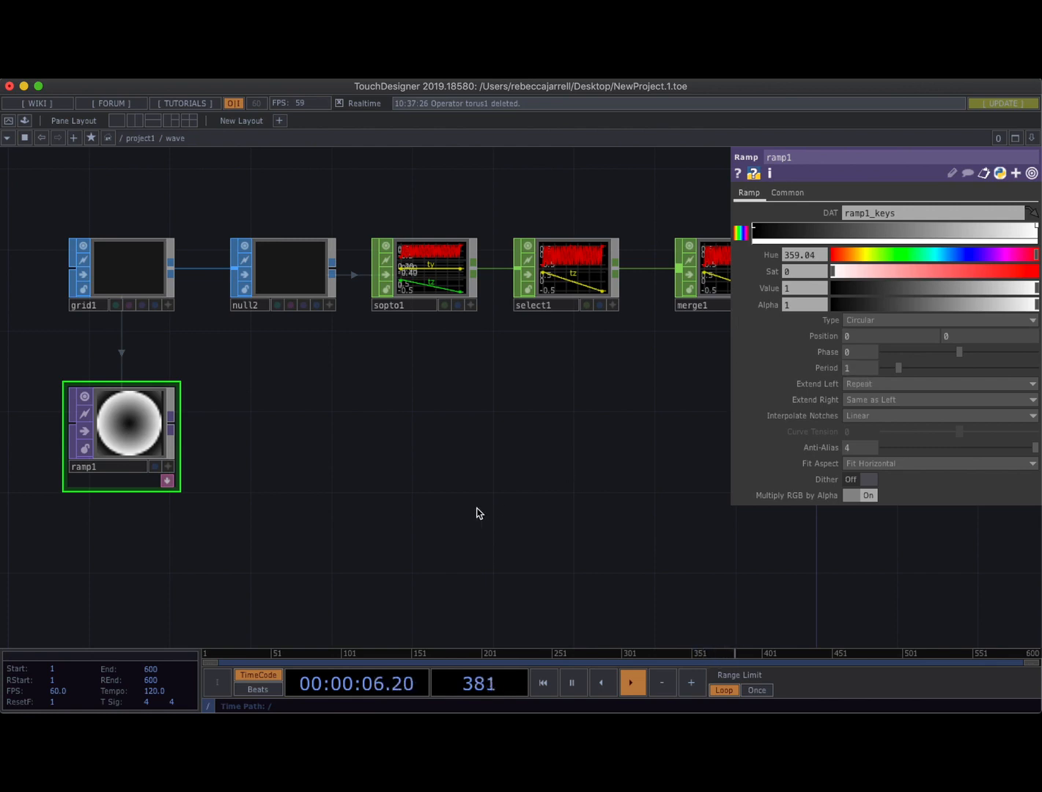
# Add two intermediate keys to ramp1's gradient and set the starting key's Value to 1.
pyautogui.hscroll(-5, 477, 512)
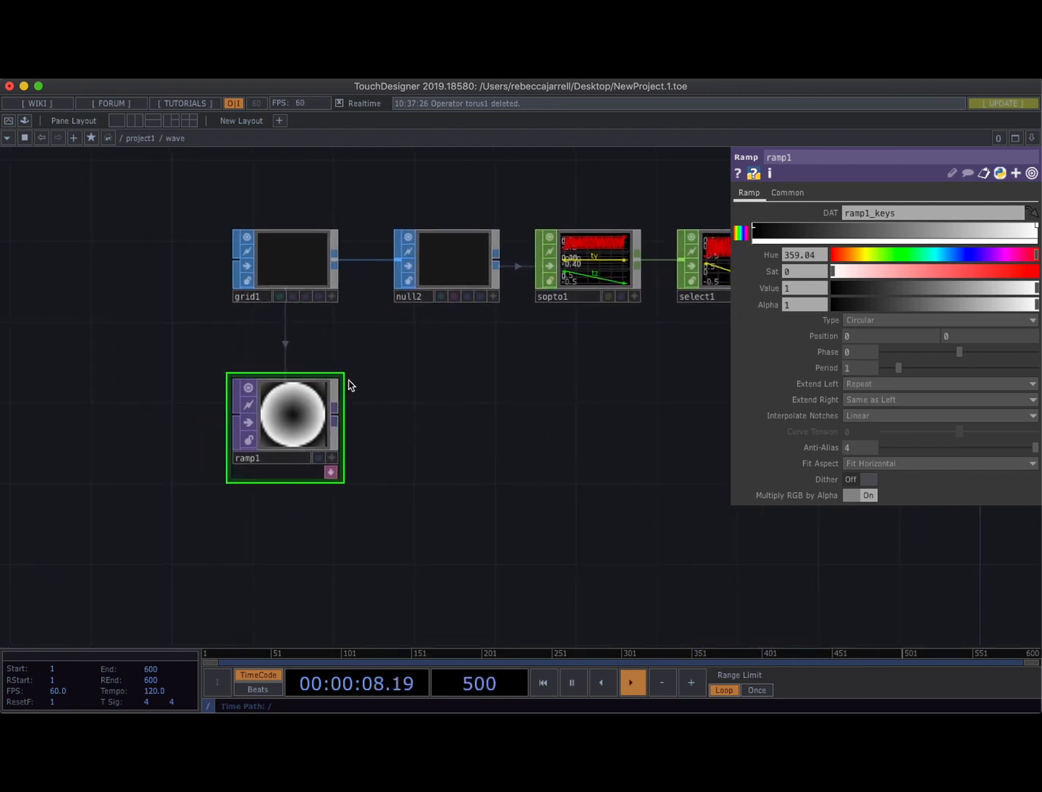
pyautogui.click(861, 228)
pyautogui.click(926, 228)
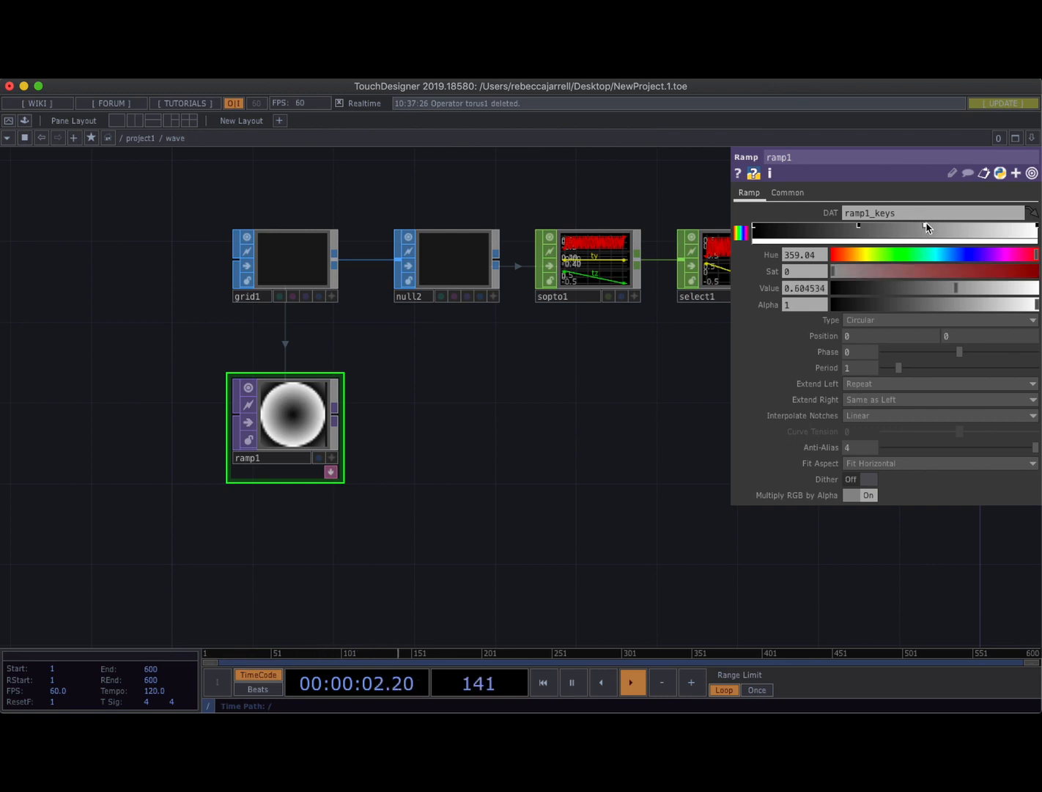
pyautogui.click(754, 227)
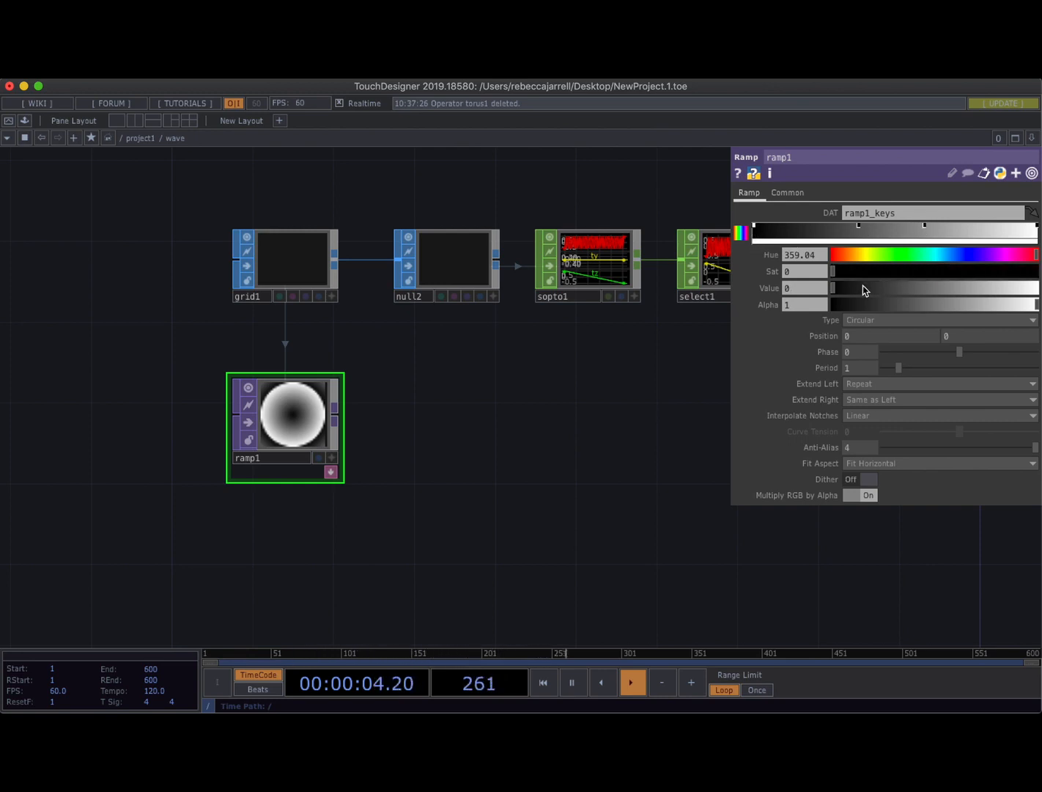
pyautogui.moveTo(865, 289); pyautogui.dragTo(1039, 290)
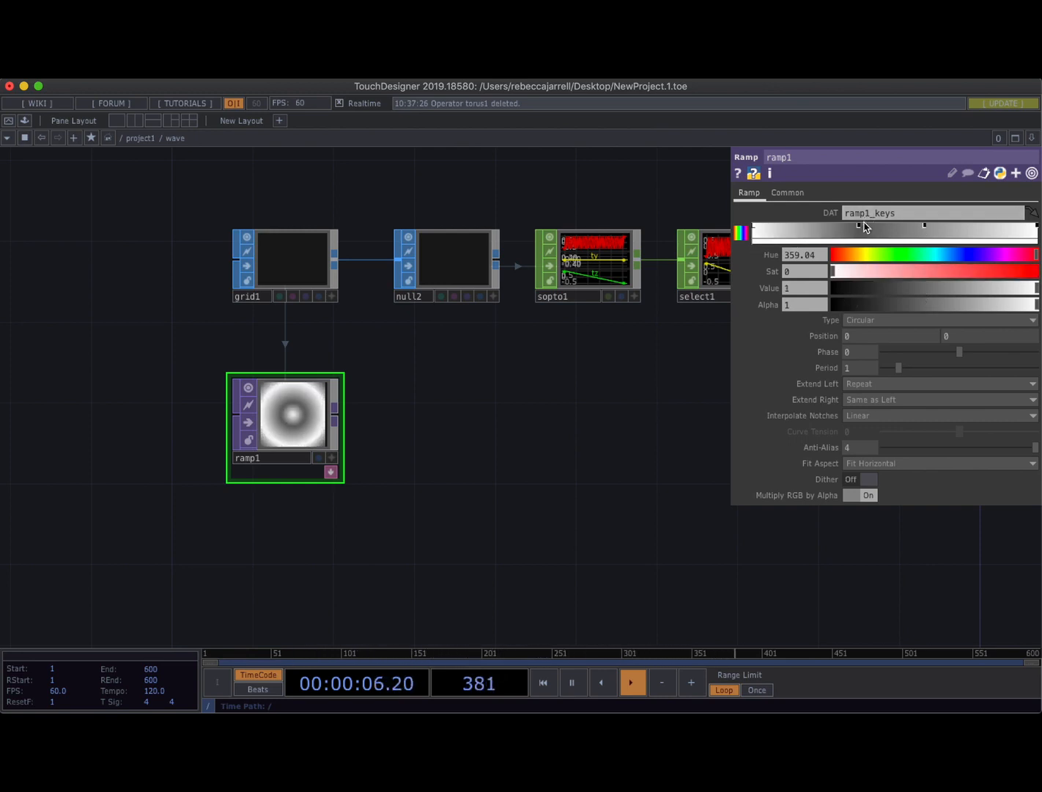
# Set Value and Alpha to 0 on both intermediate keys of ramp1's gradient.
pyautogui.click(862, 227)
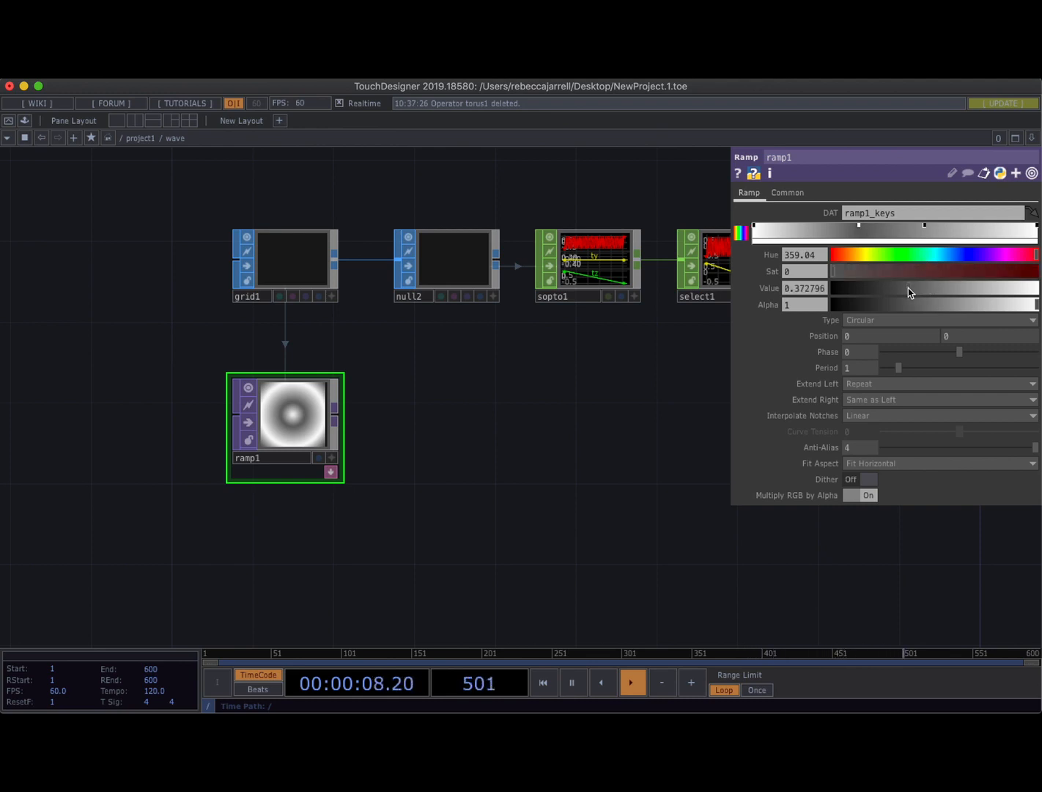
pyautogui.moveTo(909, 291); pyautogui.dragTo(779, 287)
pyautogui.moveTo(885, 306); pyautogui.dragTo(841, 312)
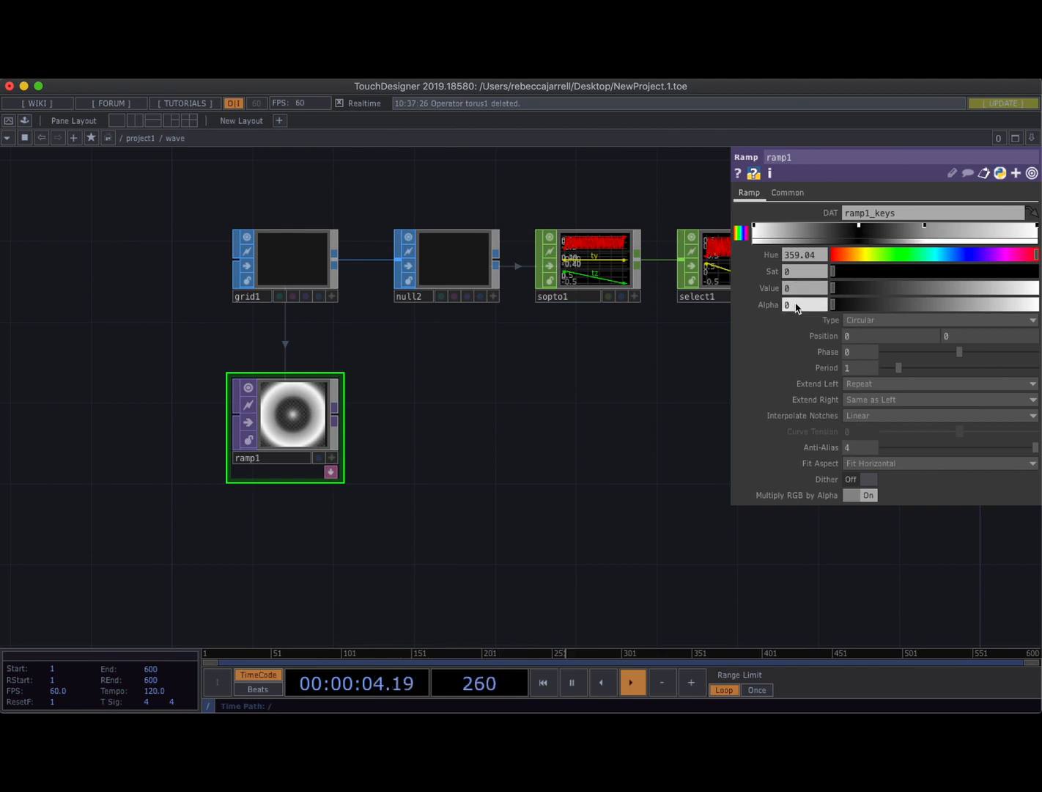
pyautogui.click(925, 229)
pyautogui.moveTo(904, 286); pyautogui.dragTo(774, 291)
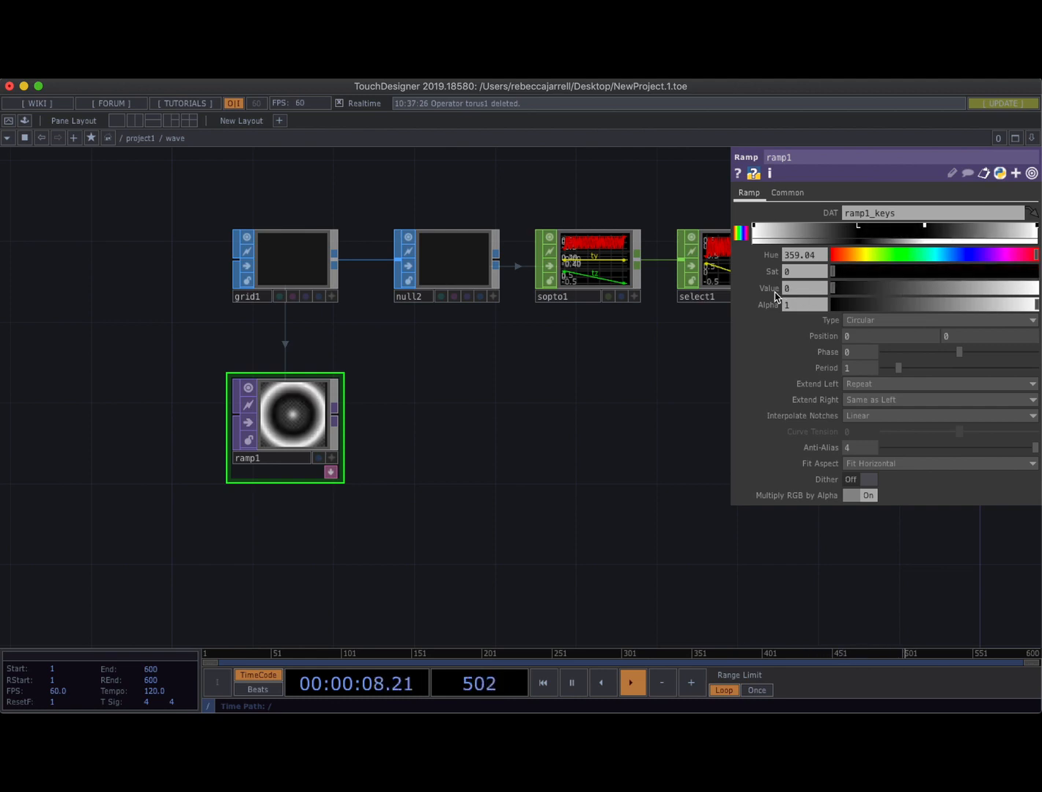
pyautogui.moveTo(862, 306); pyautogui.dragTo(748, 327)
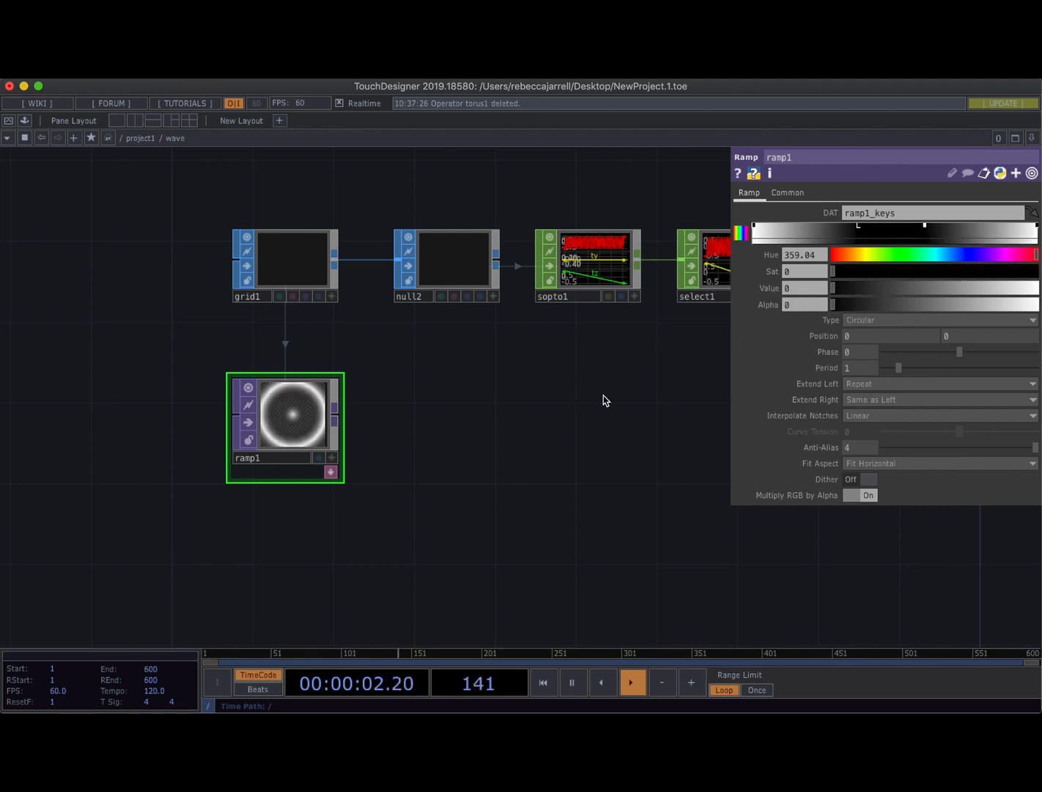
# Add a Null TOP connected to the output of ramp1.
pyautogui.scroll(-3, 604, 396)
pyautogui.moveTo(602, 399); pyautogui.dragTo(386, 407)
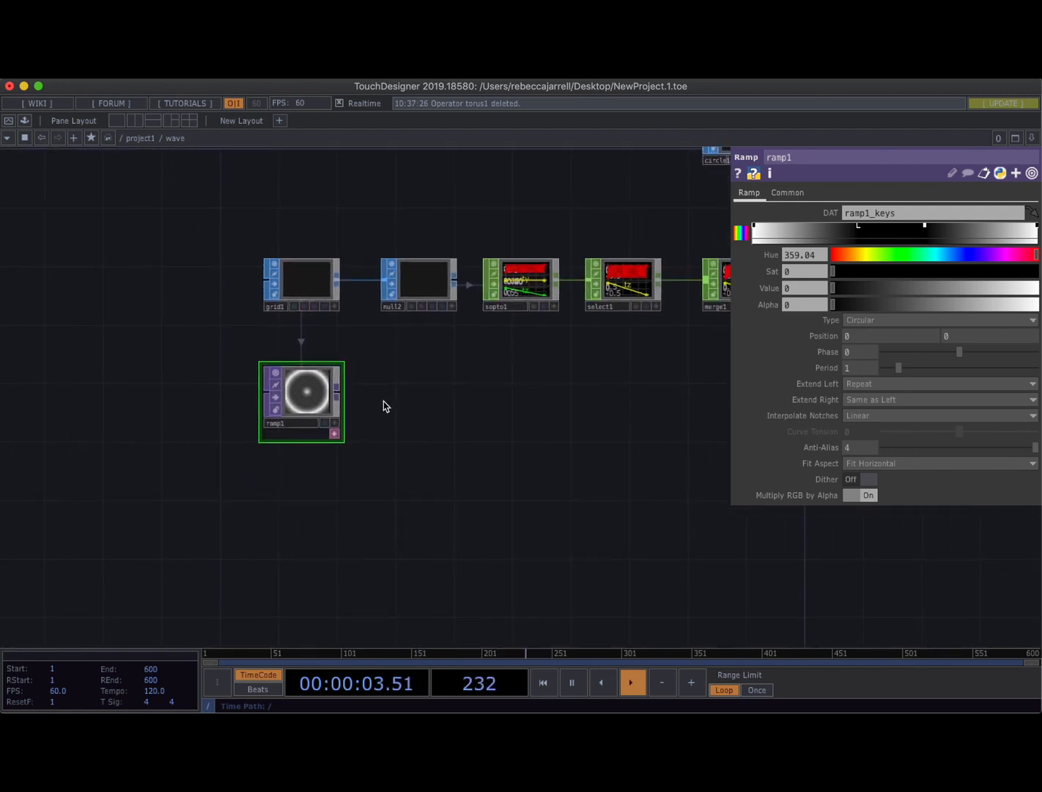
pyautogui.click(336, 388)
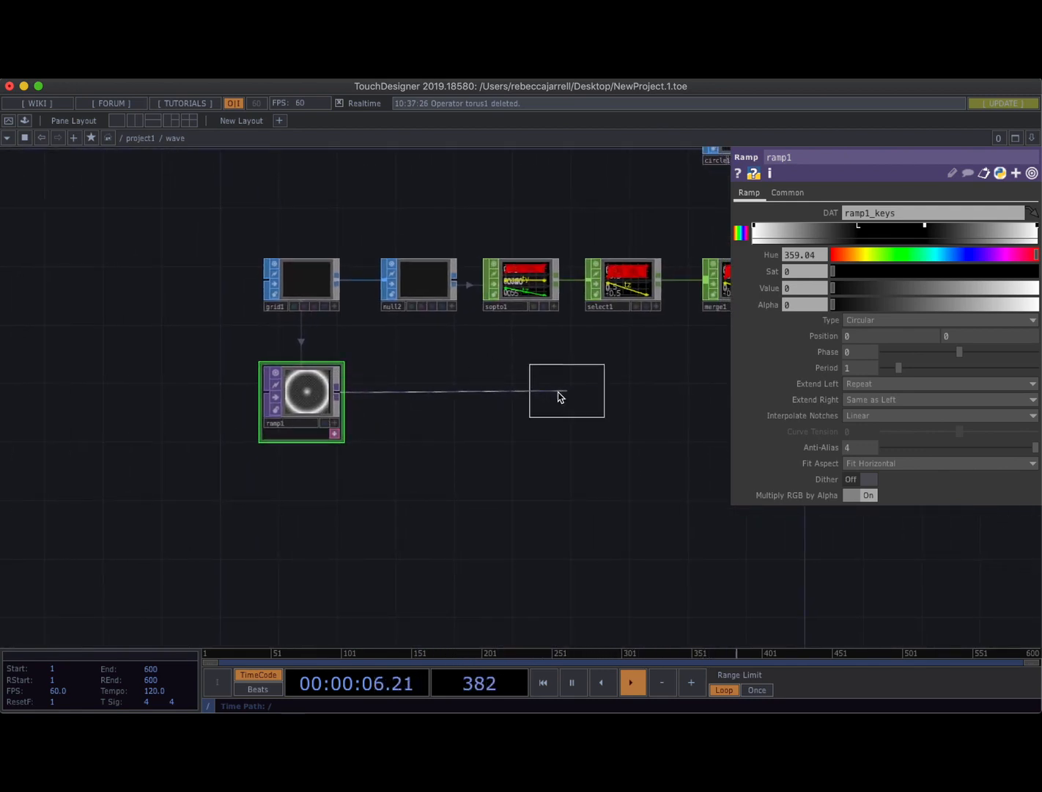
pyautogui.click(523, 395)
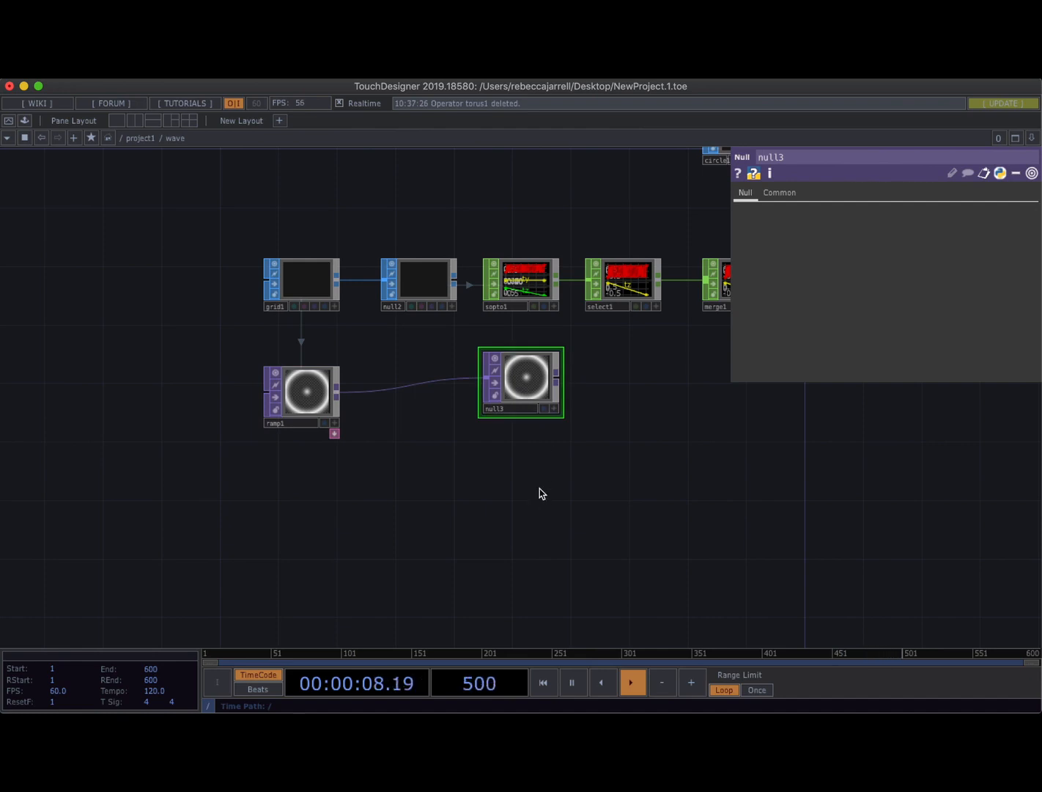
# Convert the ramp's Null output to channels with a TOP to CHOP placed after it.
pyautogui.moveTo(590, 467); pyautogui.dragTo(432, 479)
pyautogui.rightClick(415, 416)
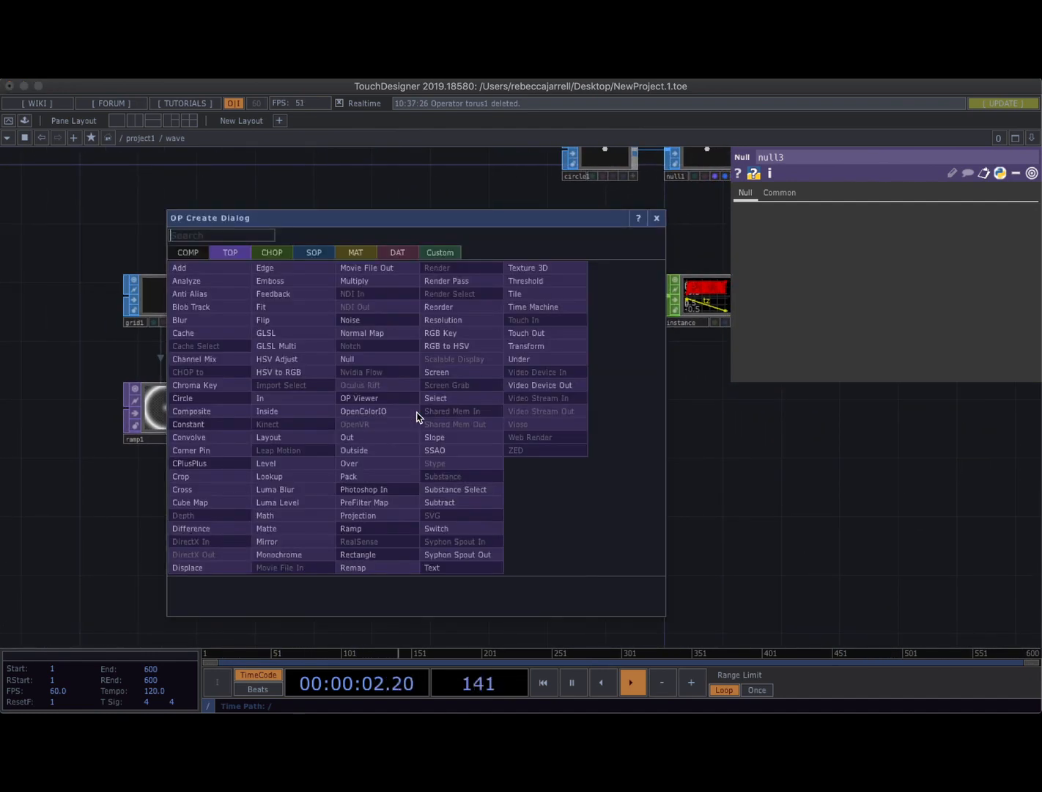
pyautogui.click(269, 253)
pyautogui.click(215, 280)
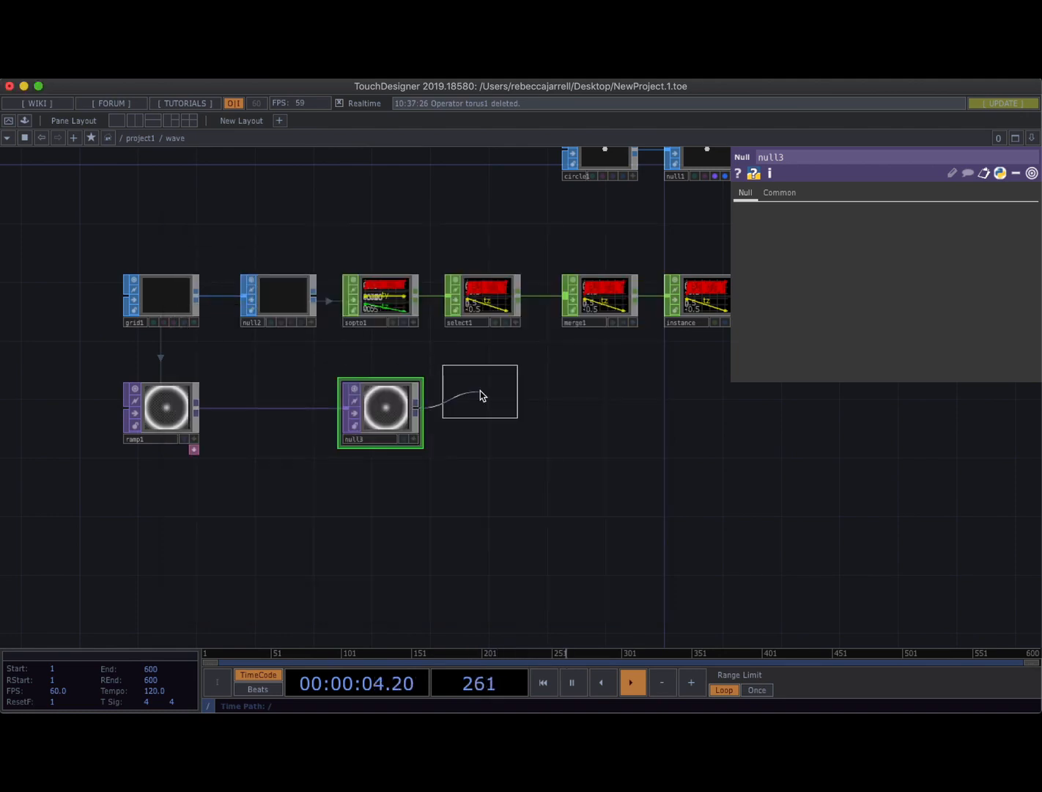
pyautogui.click(481, 407)
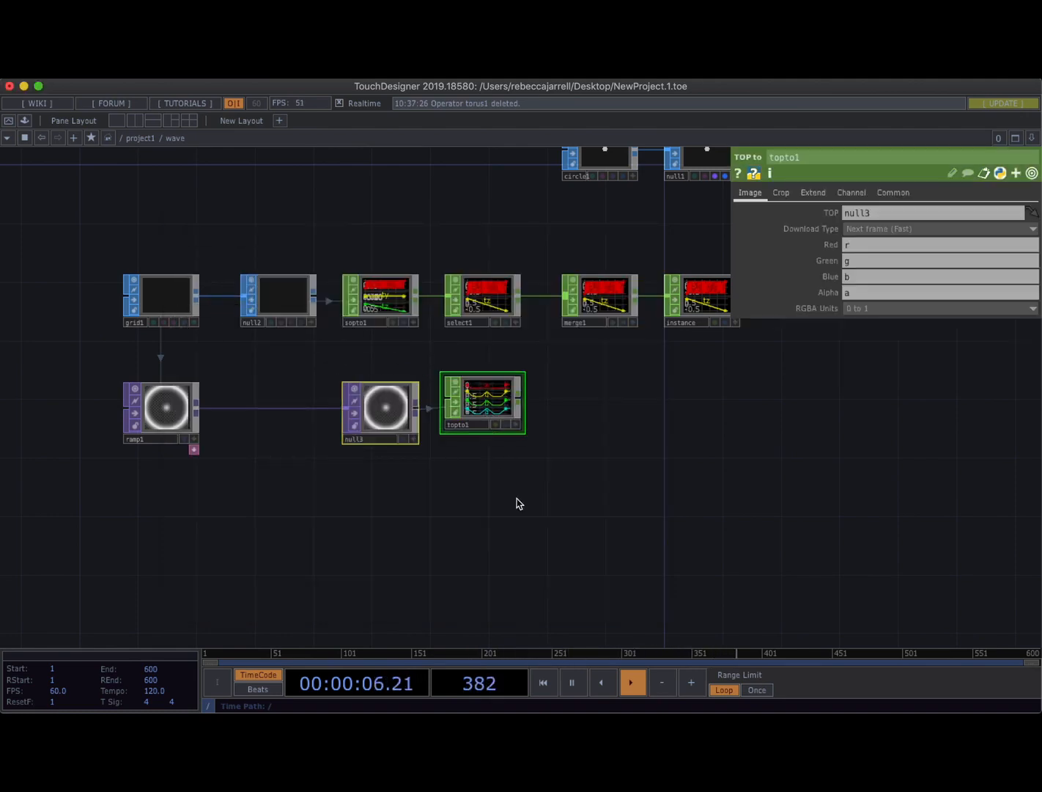
# Set the Crop parameter of topto1 to Full Image.
pyautogui.hscroll(3, 518, 503)
pyautogui.click(393, 401)
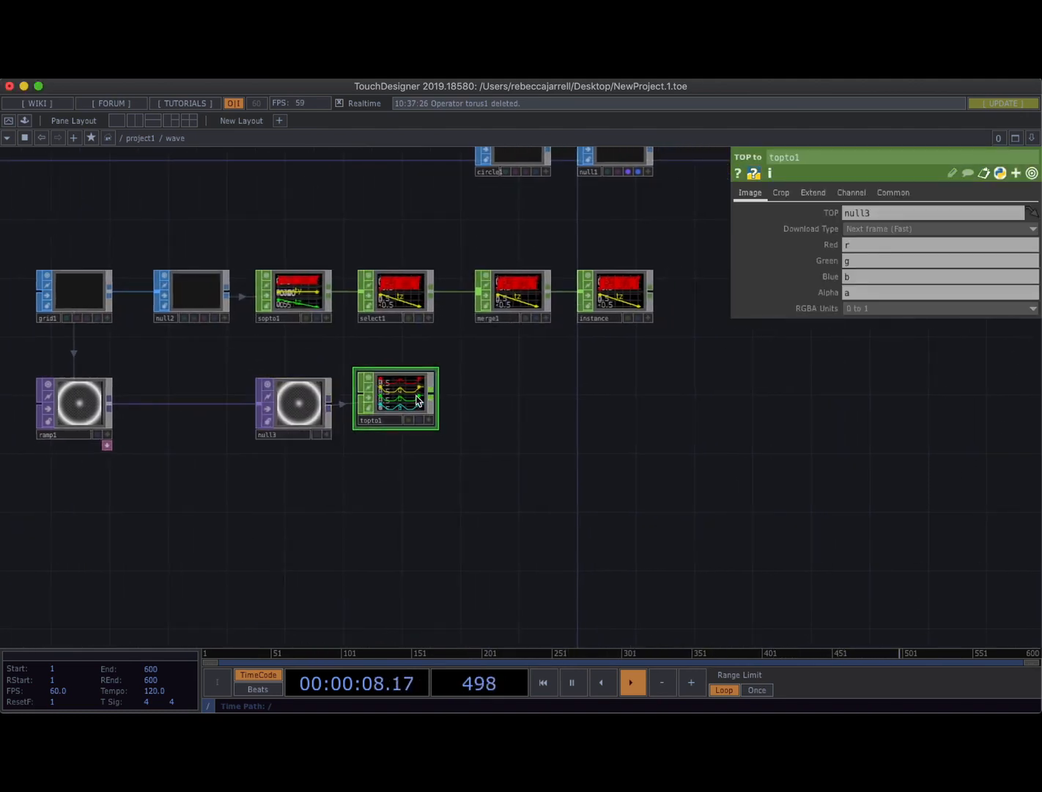
pyautogui.scroll(5, 418, 399)
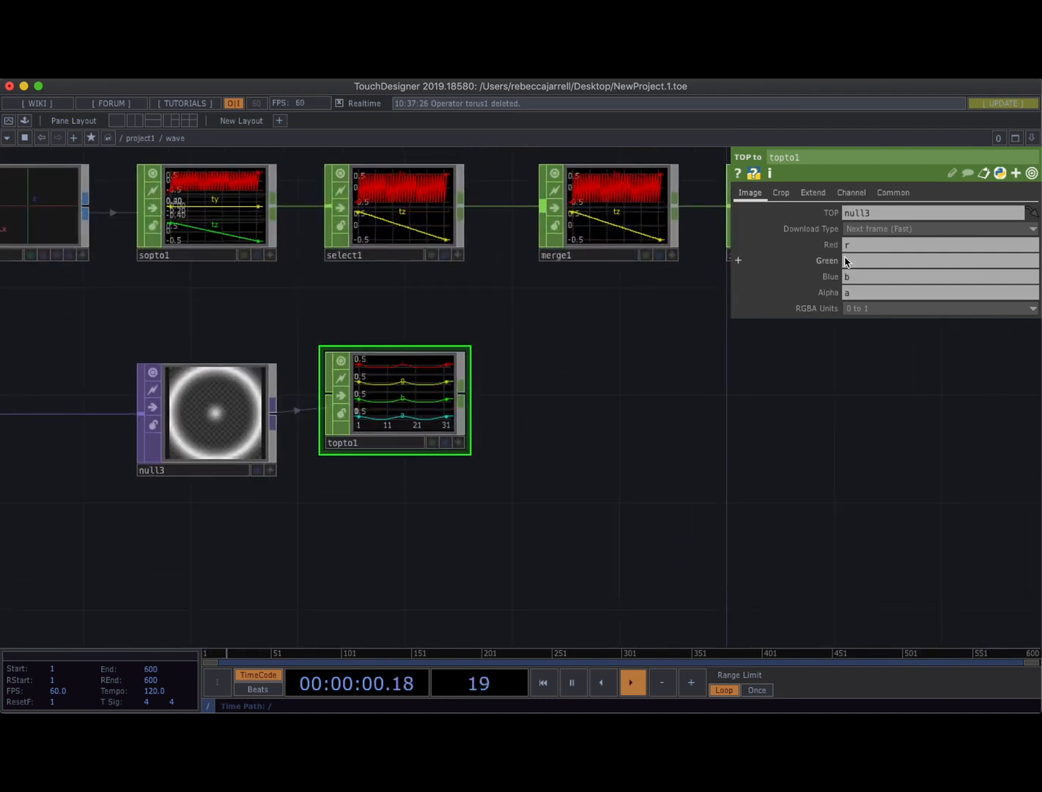
pyautogui.click(782, 195)
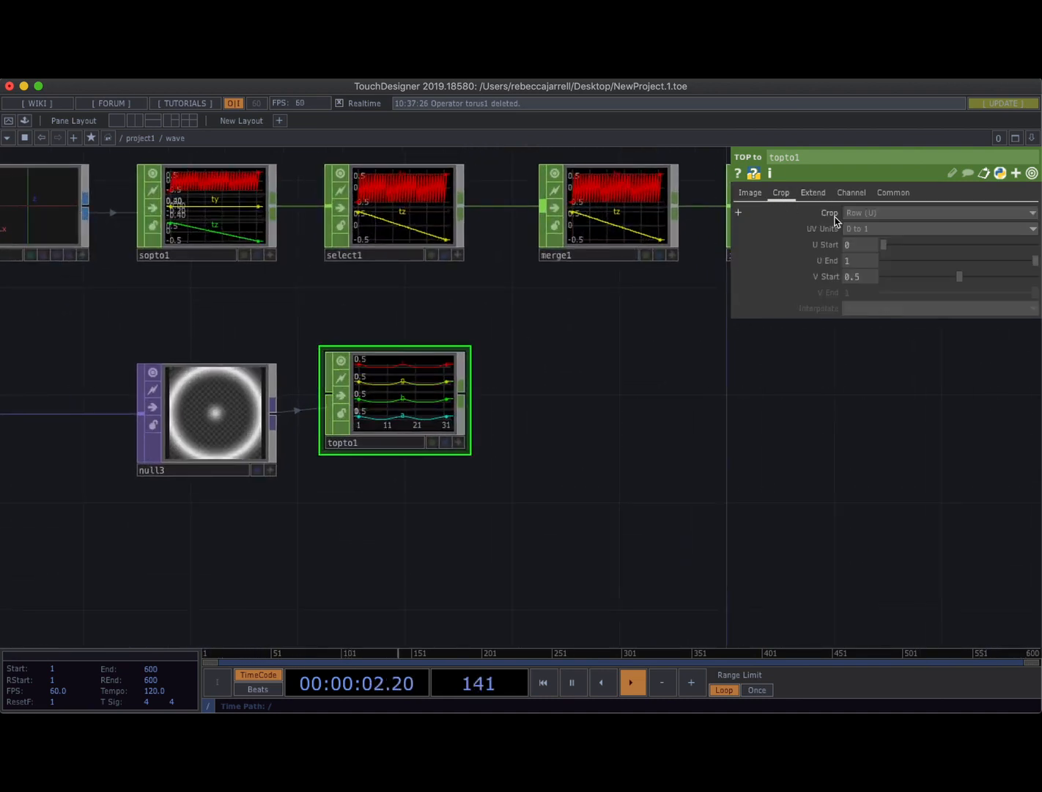
pyautogui.click(853, 215)
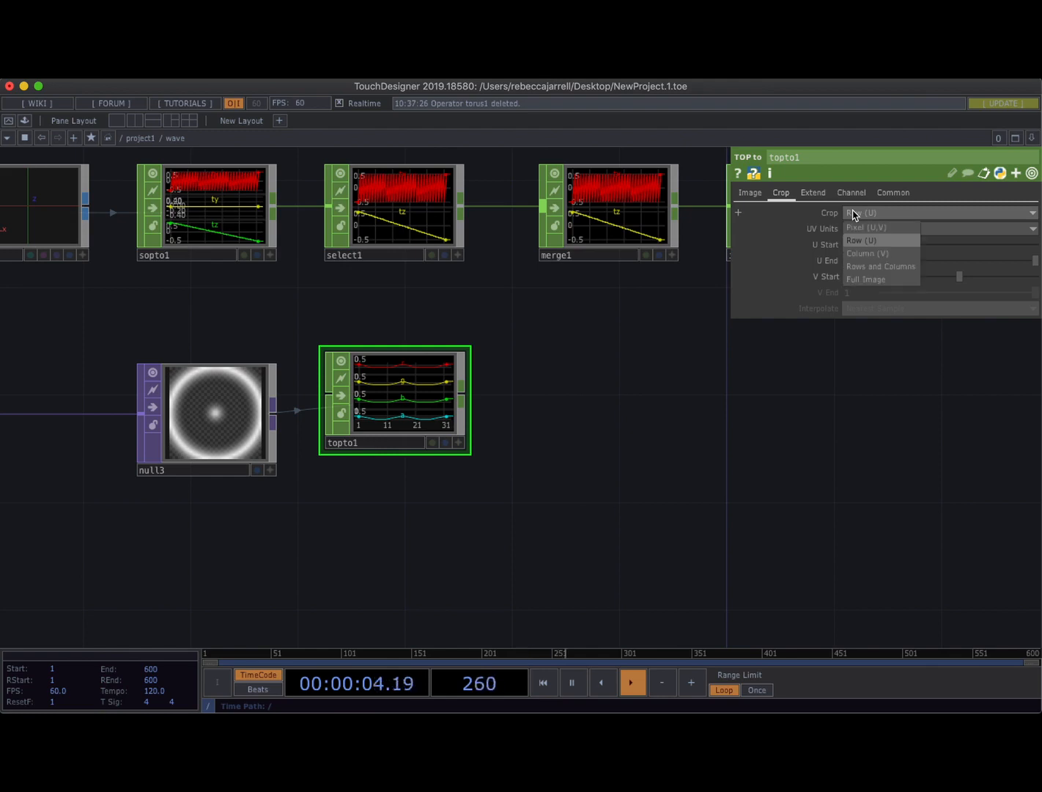
pyautogui.click(869, 283)
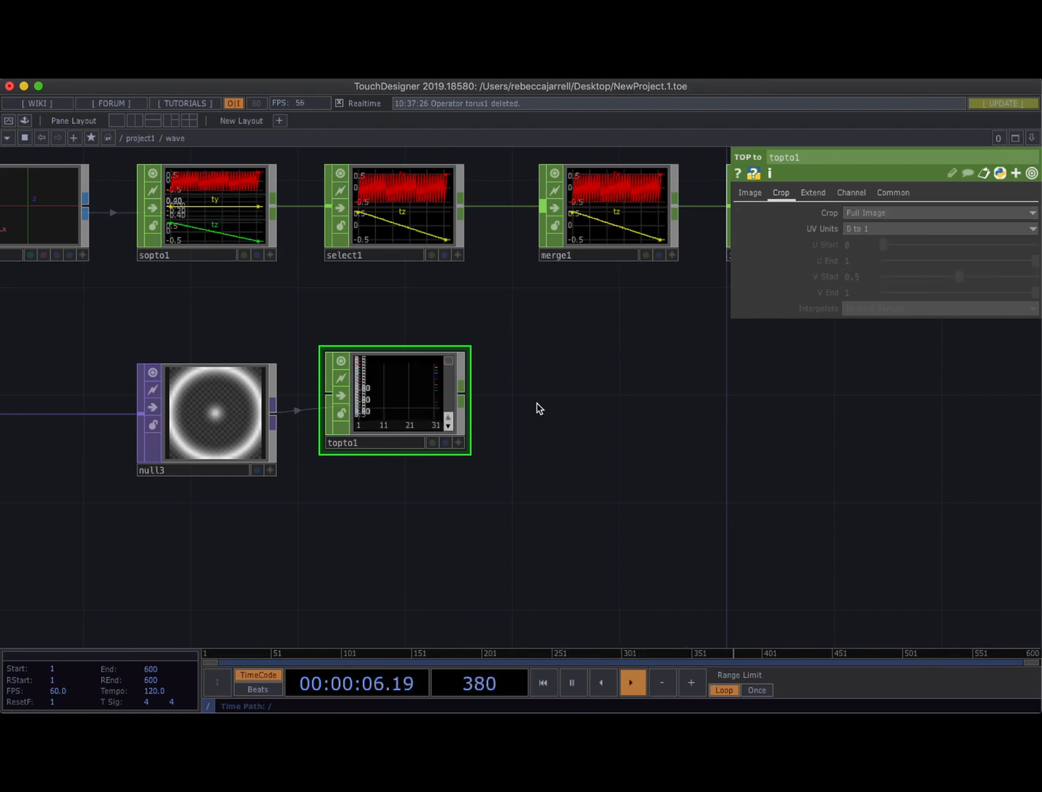
# Turn off the node viewer of topto1.
pyautogui.click(341, 363)
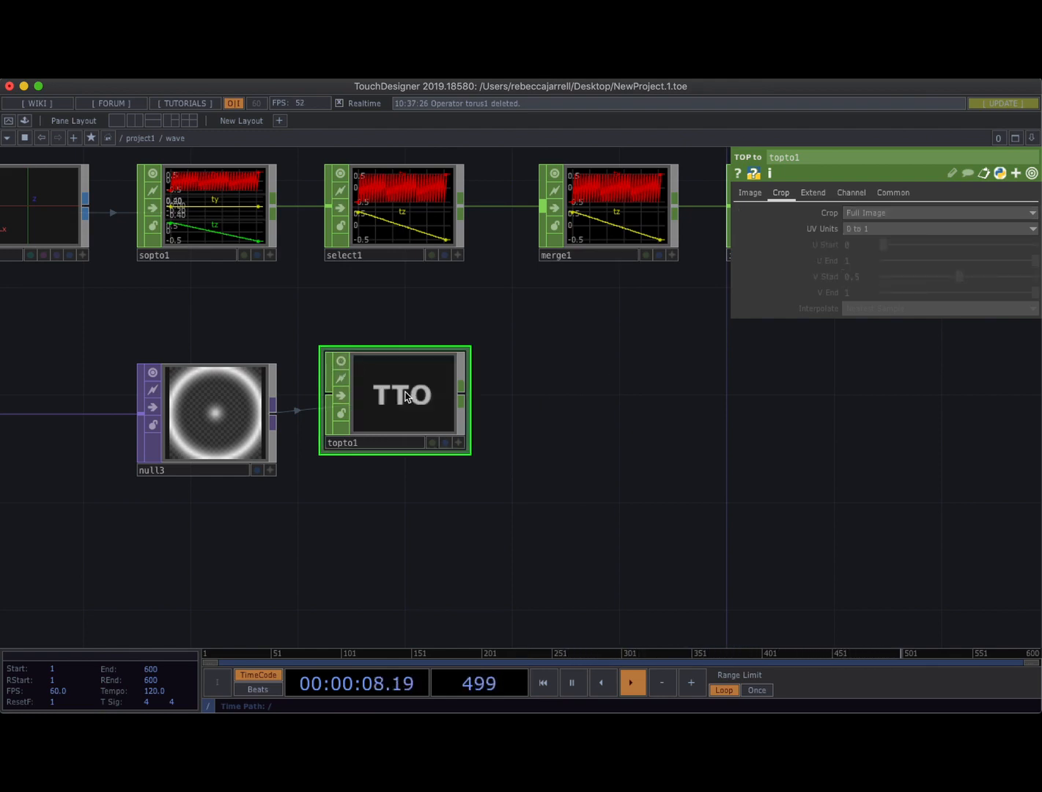
pyautogui.click(341, 362)
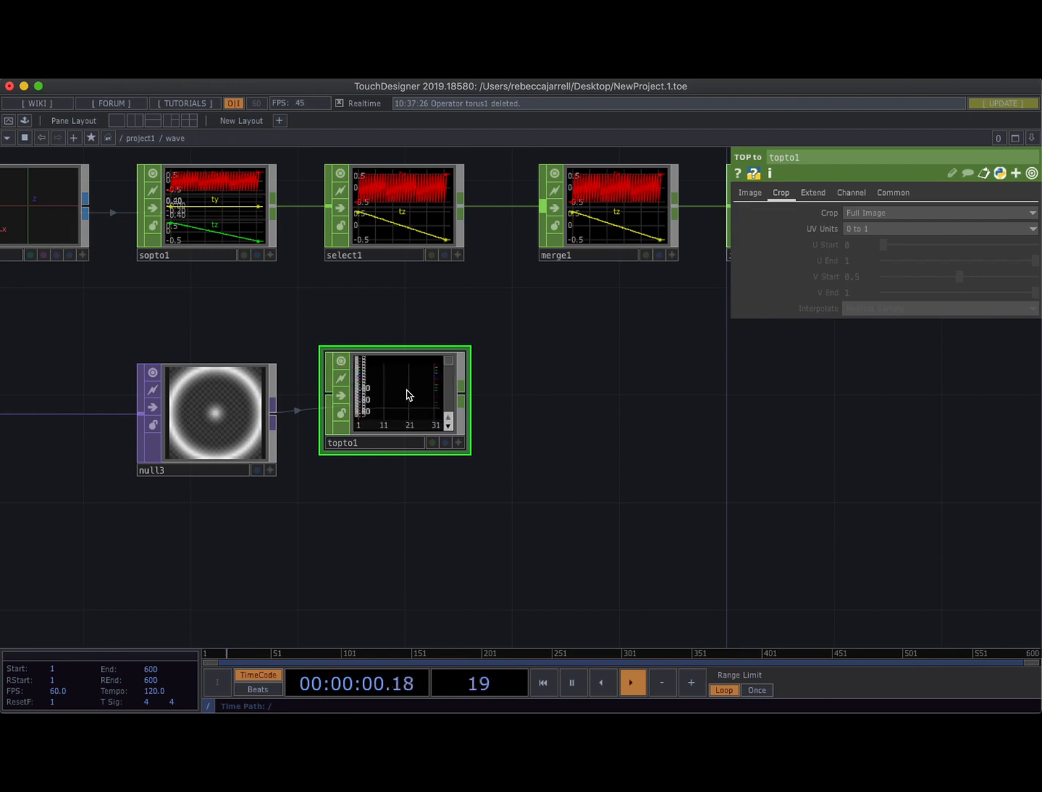
pyautogui.scroll(-2, 341, 365)
pyautogui.click(342, 363)
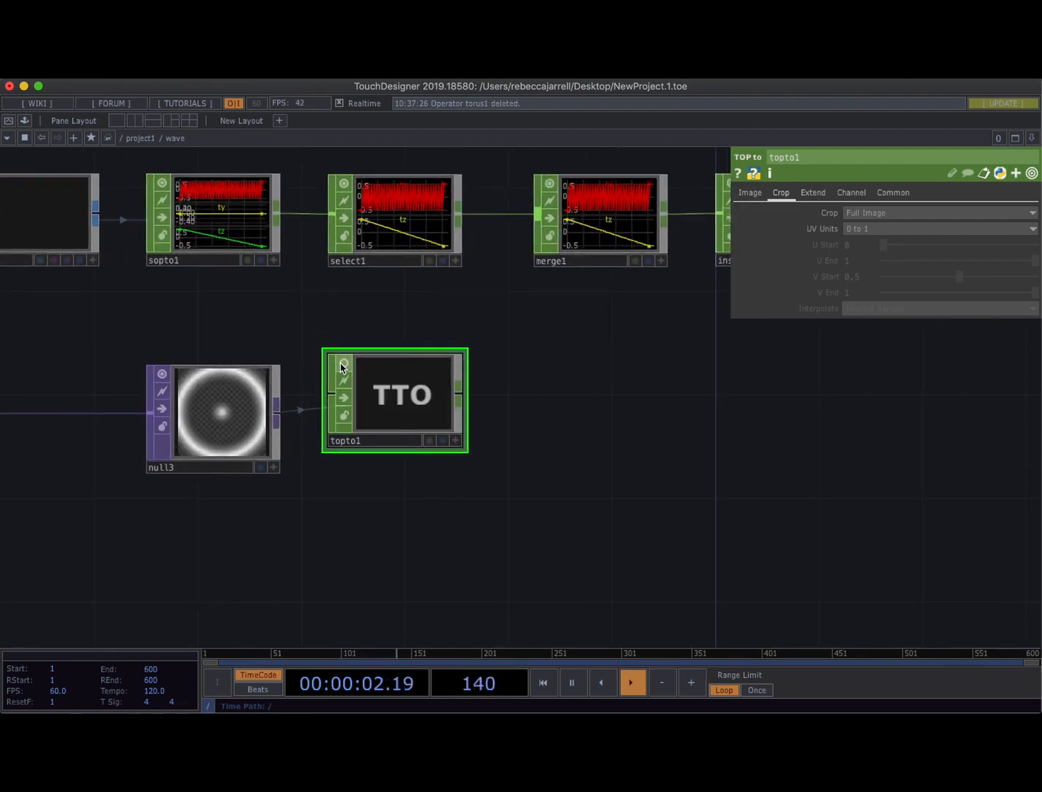
# Connect a Shuffle CHOP to the output of topto1 and set its Method to Sequence Channels by Name.
pyautogui.rightClick(462, 393)
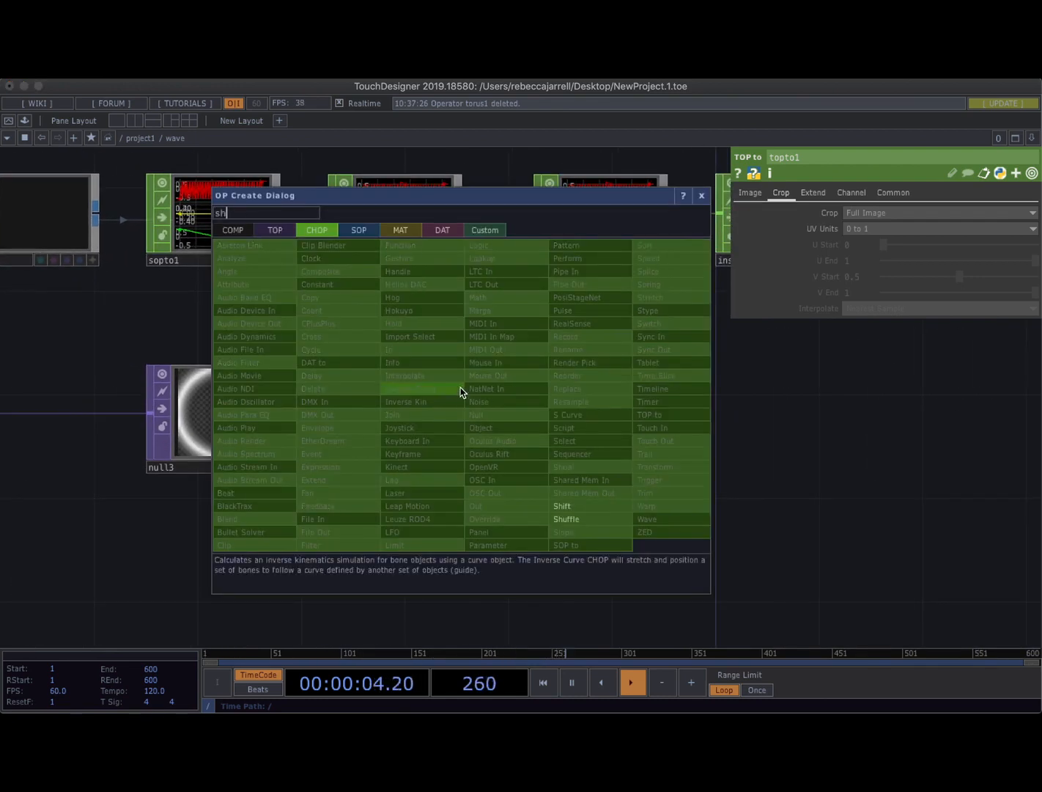
pyautogui.click(564, 517)
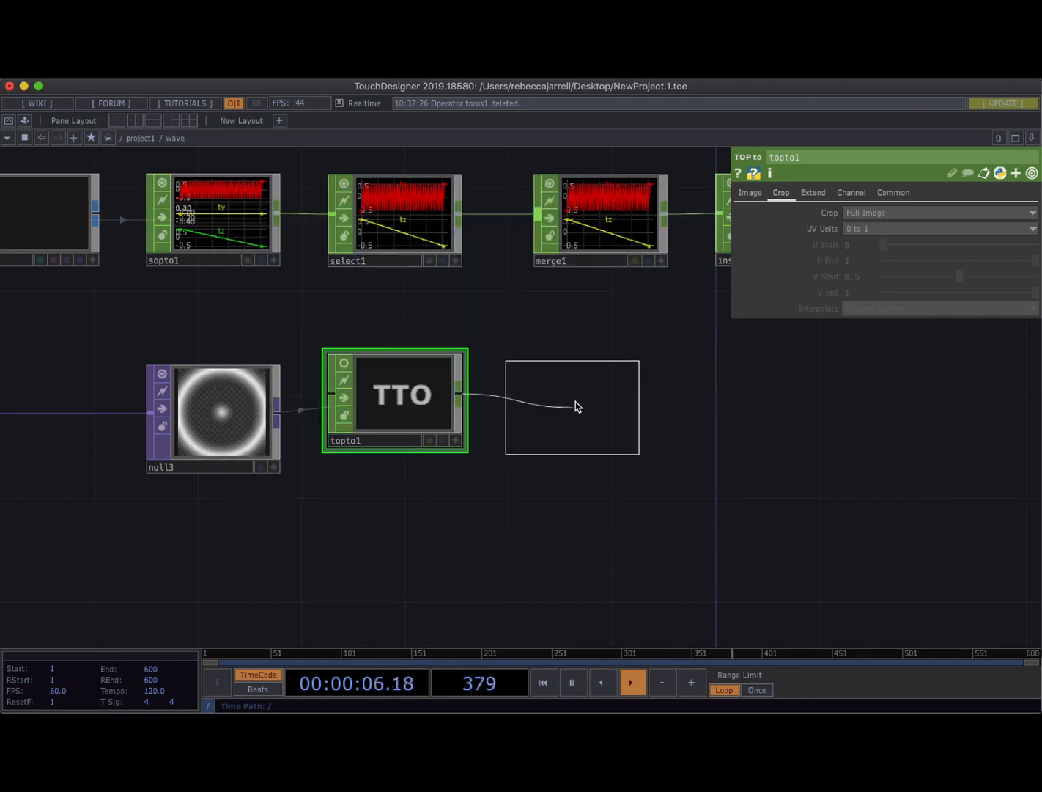
pyautogui.click(596, 400)
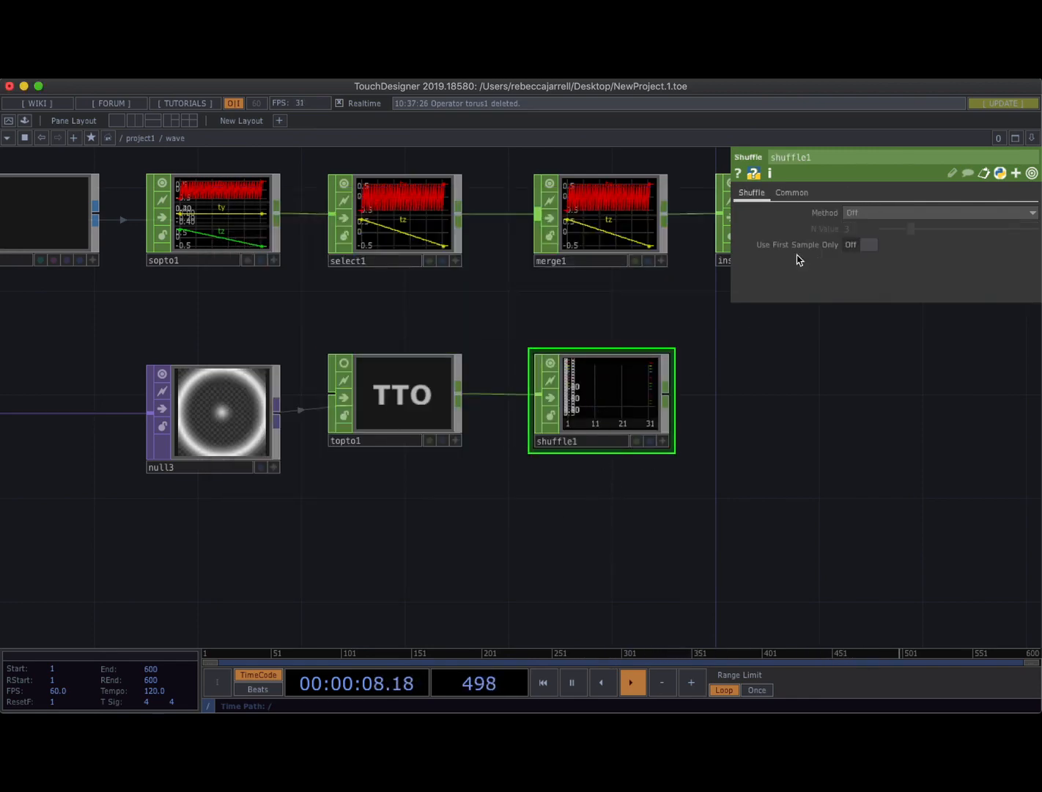
pyautogui.click(856, 213)
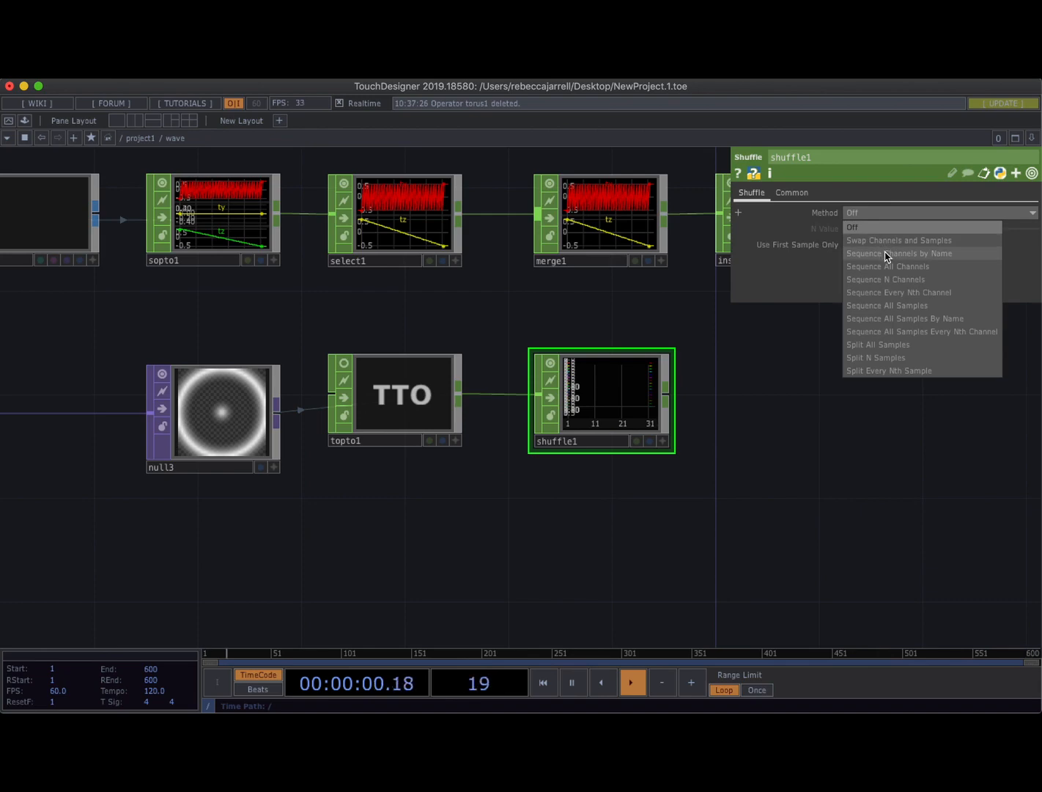
pyautogui.click(887, 253)
pyautogui.scroll(4, 605, 399)
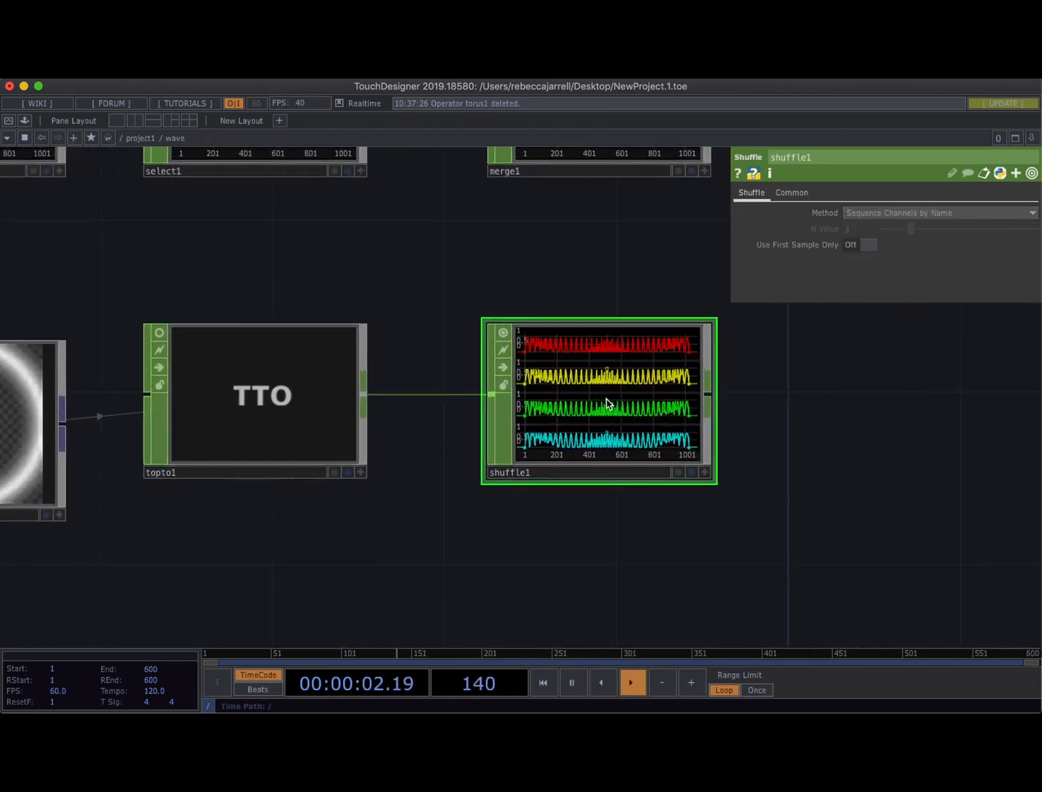
pyautogui.scroll(-5, 620, 489)
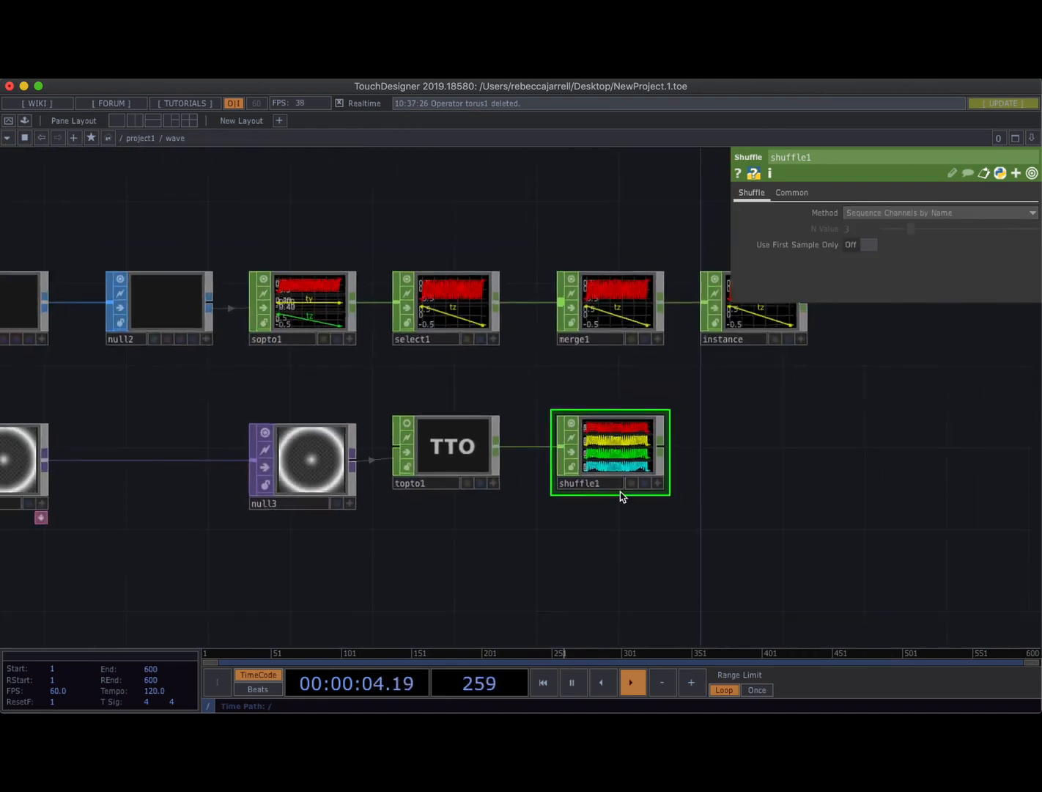
# Connect a Select CHOP to the output of shuffle1.
pyautogui.scroll(-2, 437, 587)
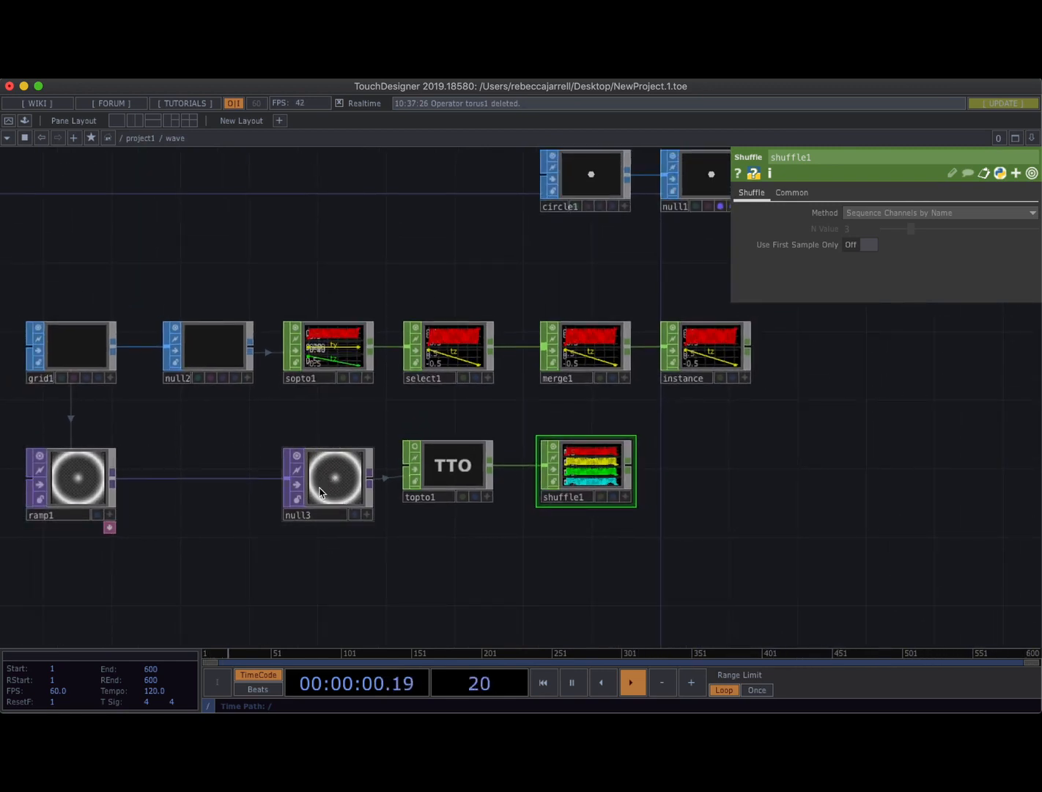
pyautogui.rightClick(632, 472)
pyautogui.write('se')
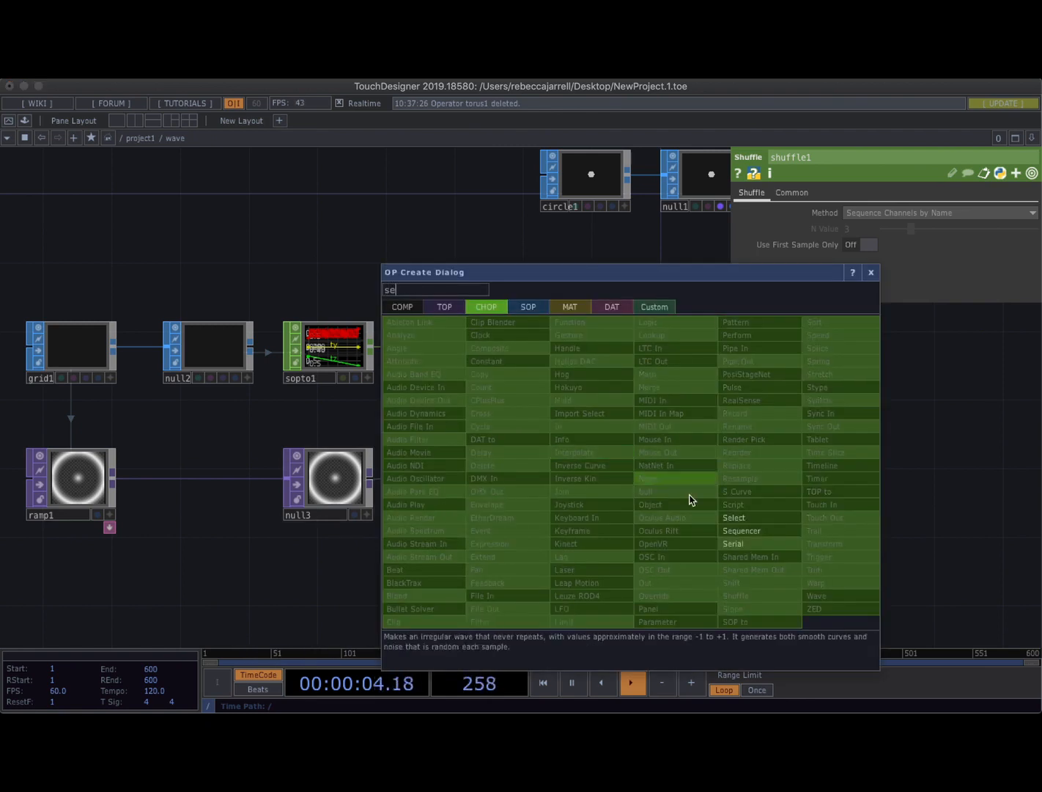
pyautogui.click(724, 519)
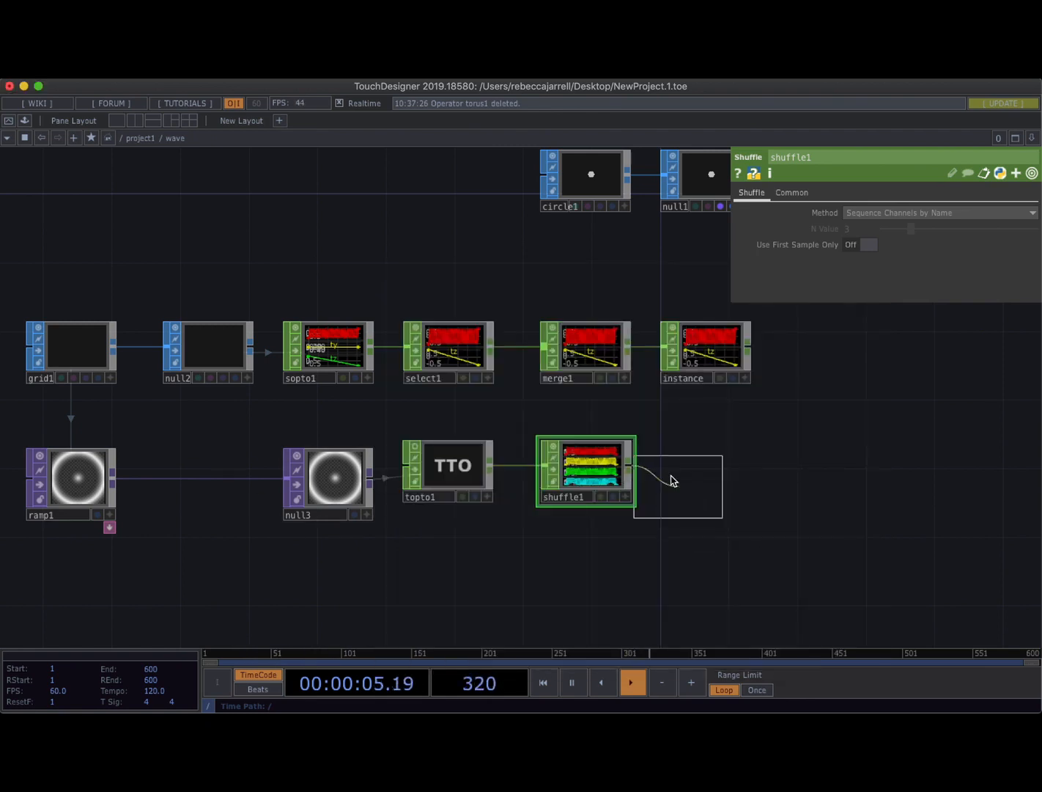
pyautogui.click(708, 473)
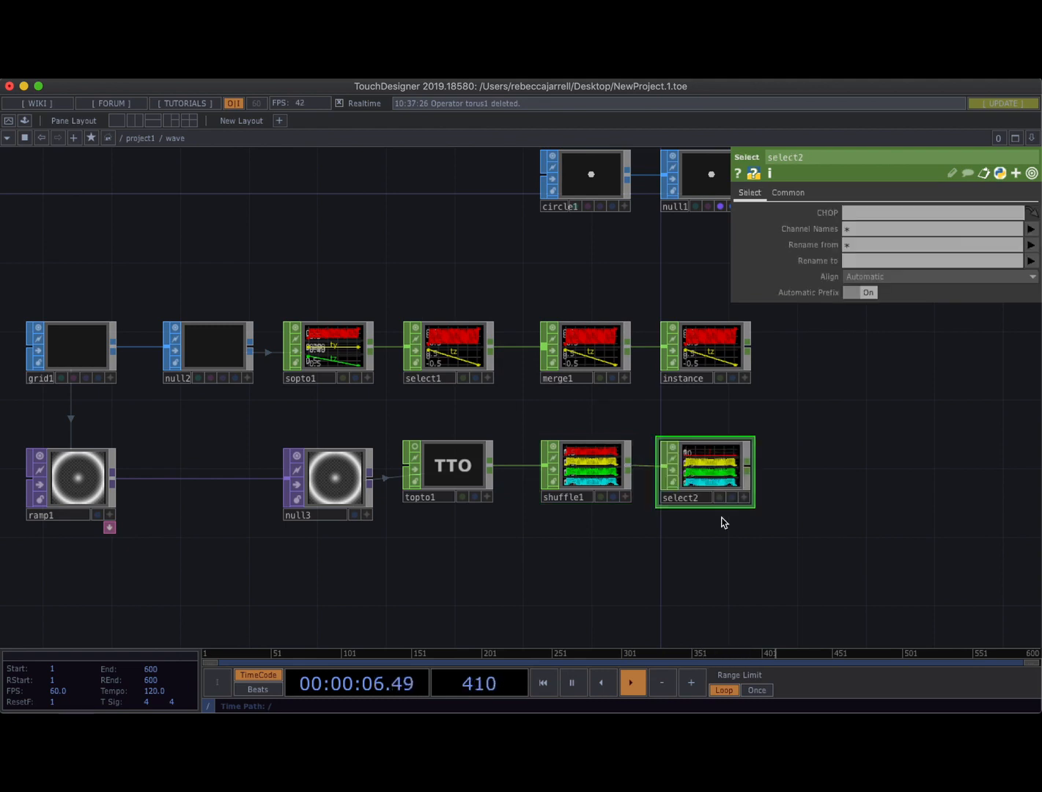
# Set the new Select CHOP's Channel Names to a and Rename to to ty.
pyautogui.click(860, 233)
pyautogui.write('a')
pyautogui.click(862, 261)
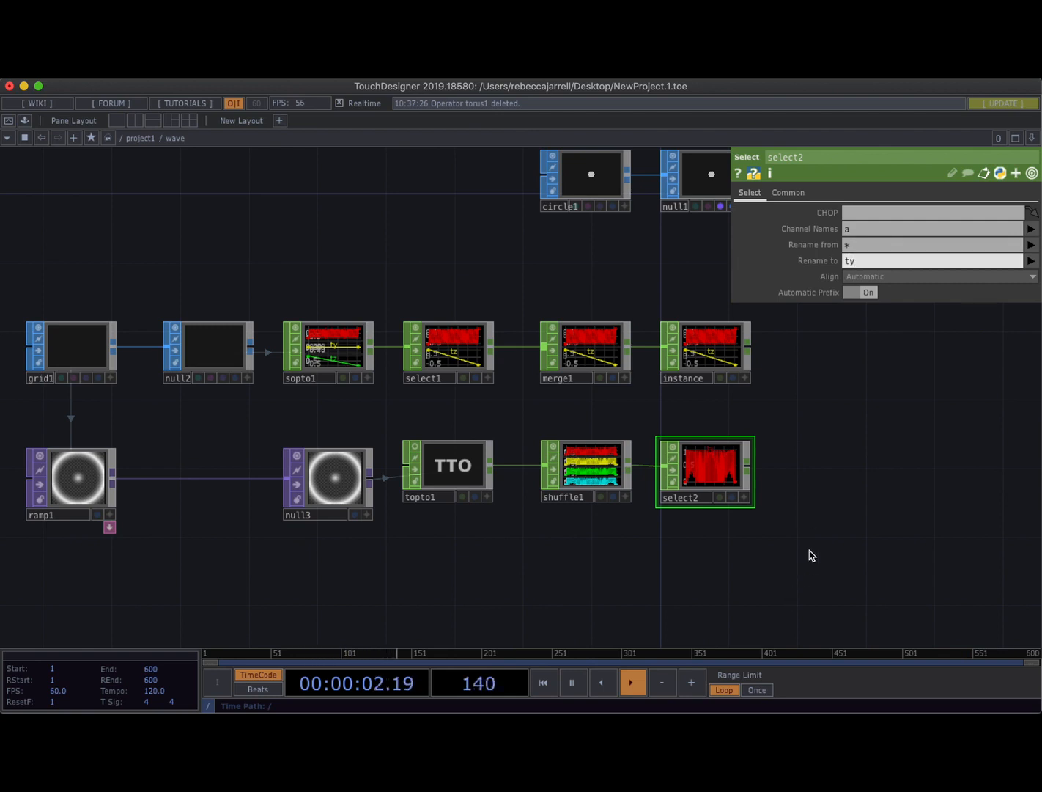
# Turn off the node viewer of shuffle1.
pyautogui.moveTo(781, 544); pyautogui.dragTo(555, 546)
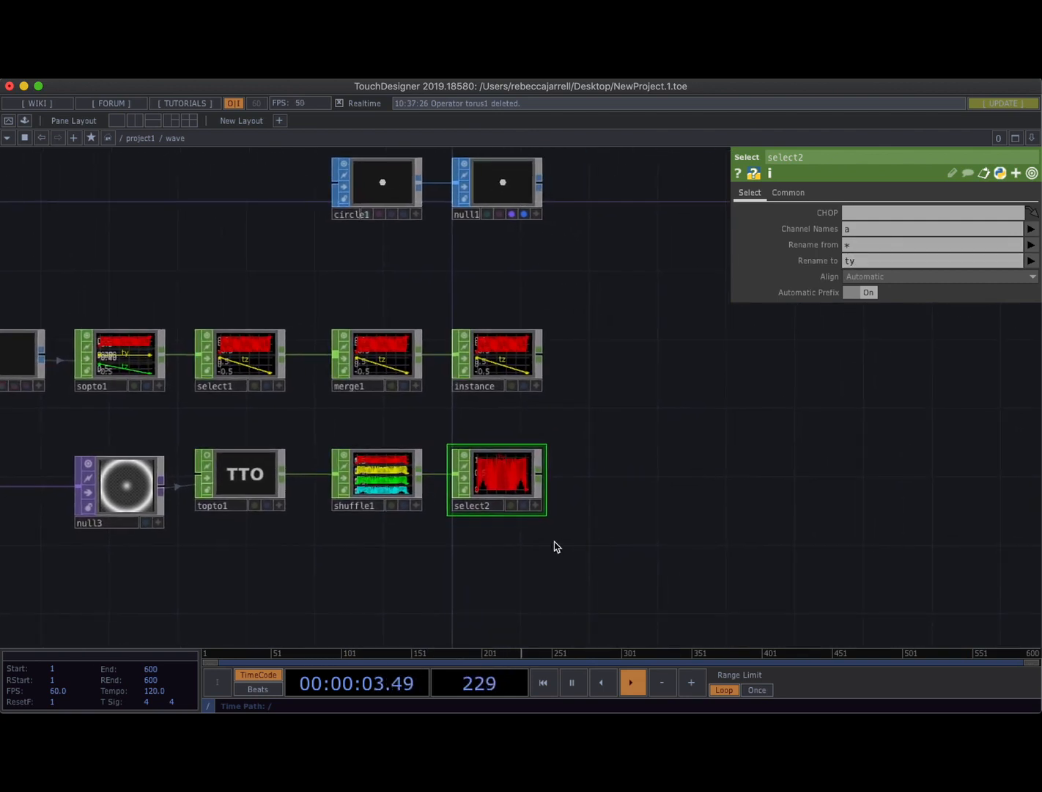
pyautogui.click(343, 455)
pyautogui.hscroll(2, 406, 410)
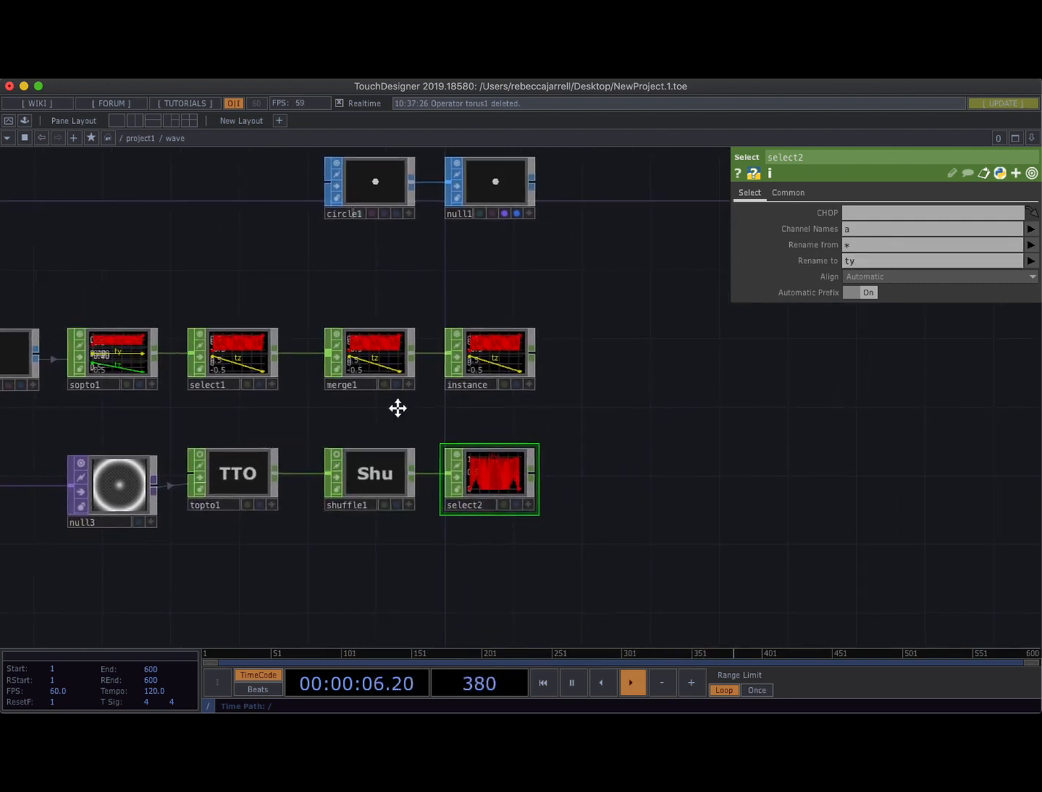
# Connect a Math CHOP to the output of select2.
pyautogui.rightClick(523, 479)
pyautogui.write('ma')
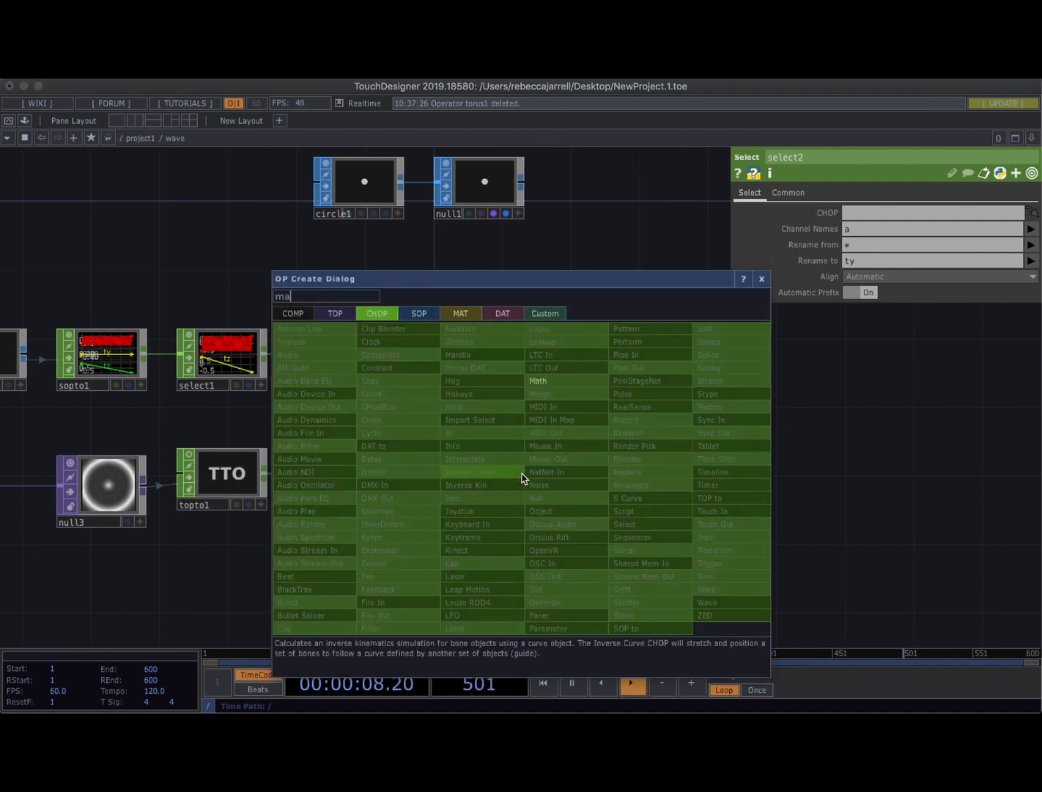
pyautogui.click(555, 381)
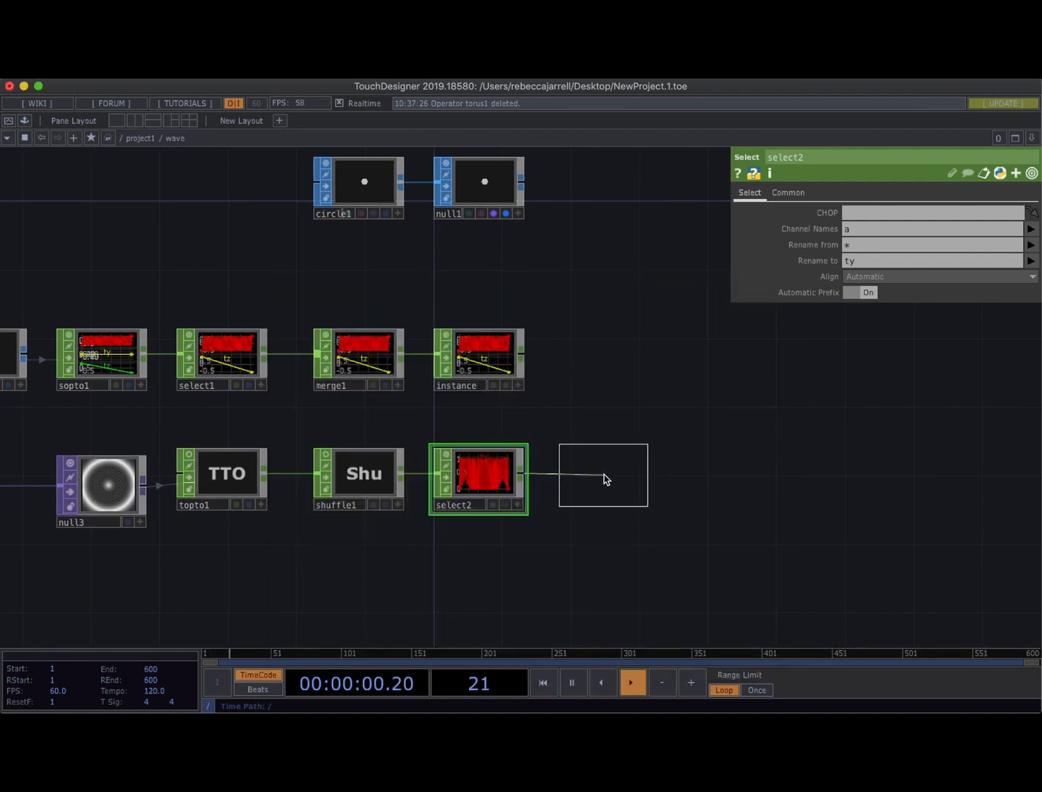
pyautogui.click(605, 474)
# Set the To Range of math1 to -0.5 and 0.2.
pyautogui.scroll(2, 602, 526)
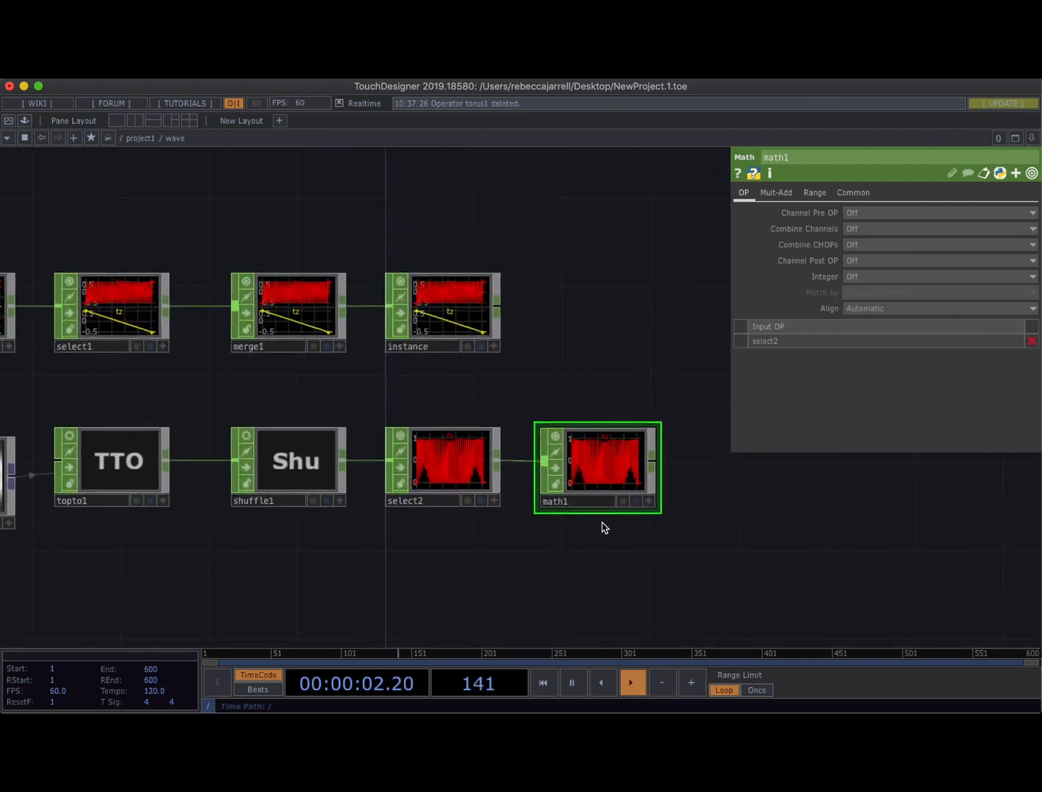
pyautogui.click(815, 192)
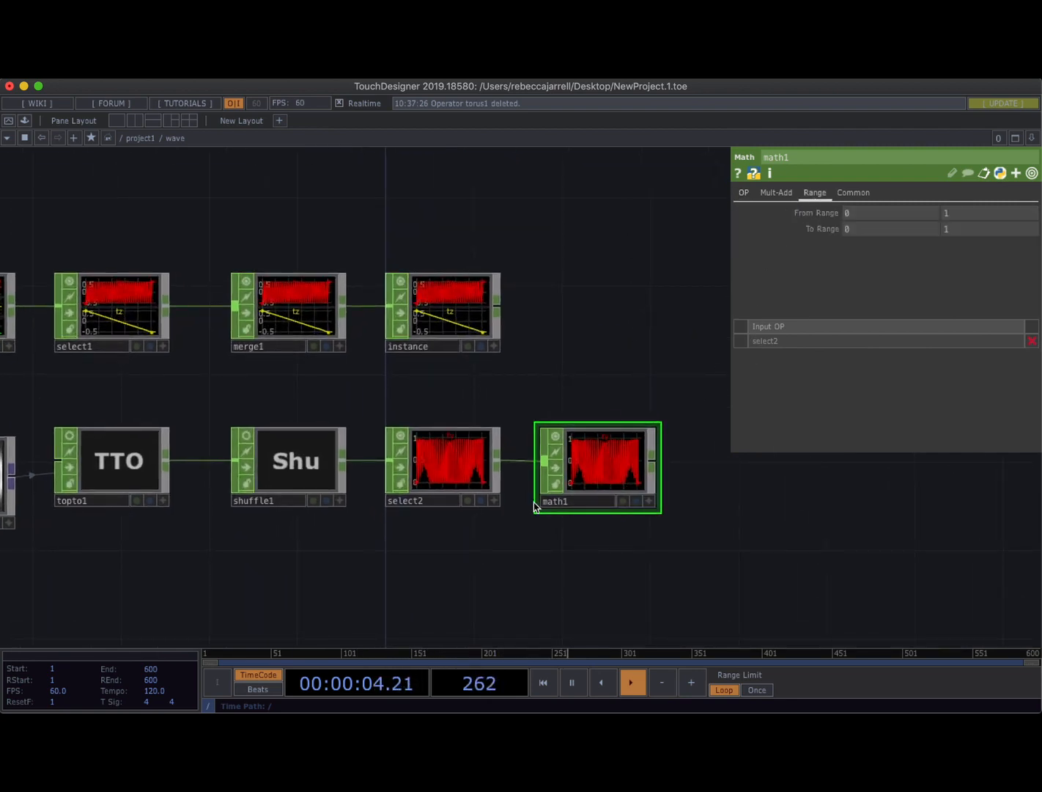
pyautogui.scroll(-3, 481, 503)
pyautogui.moveTo(357, 541); pyautogui.dragTo(431, 543)
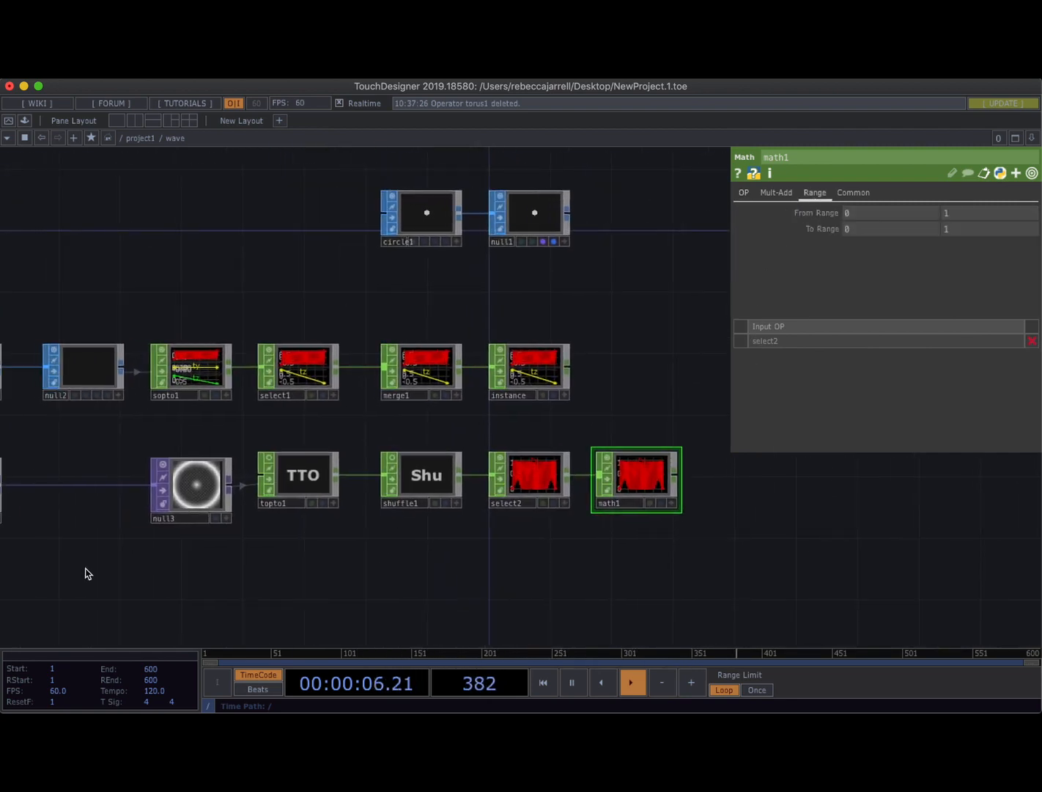
pyautogui.scroll(3, 190, 523)
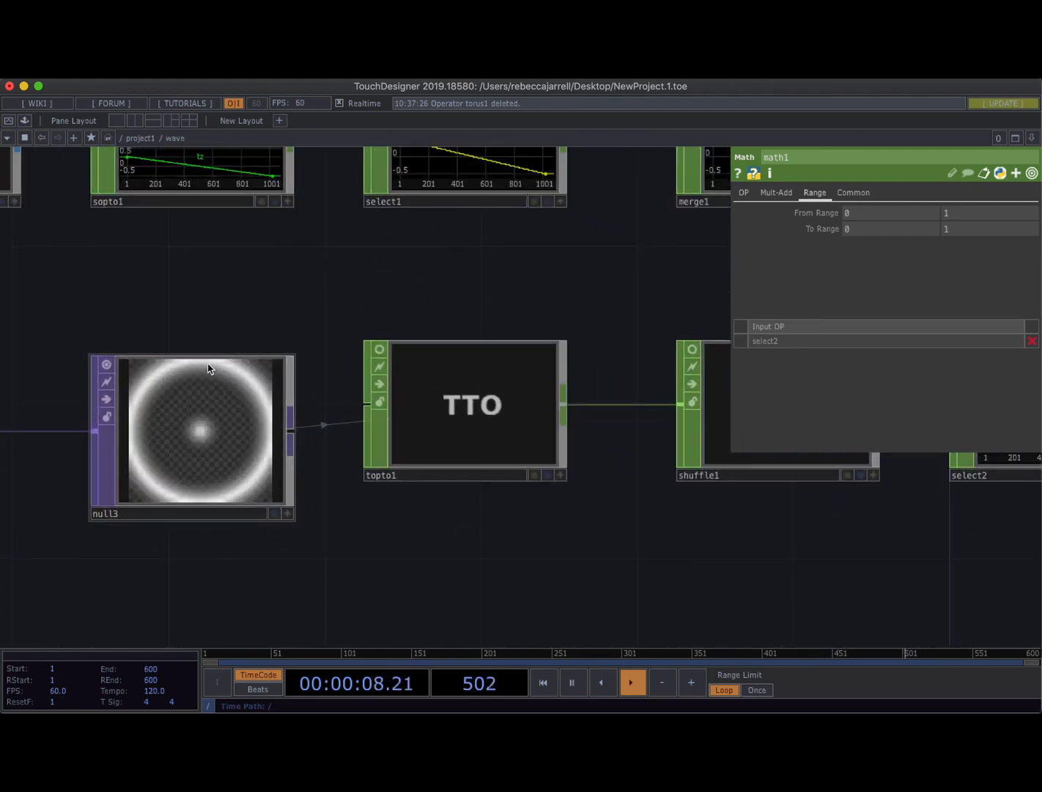
pyautogui.scroll(-3, 253, 550)
pyautogui.moveTo(472, 582); pyautogui.dragTo(363, 583)
pyautogui.moveTo(616, 577); pyautogui.dragTo(547, 577)
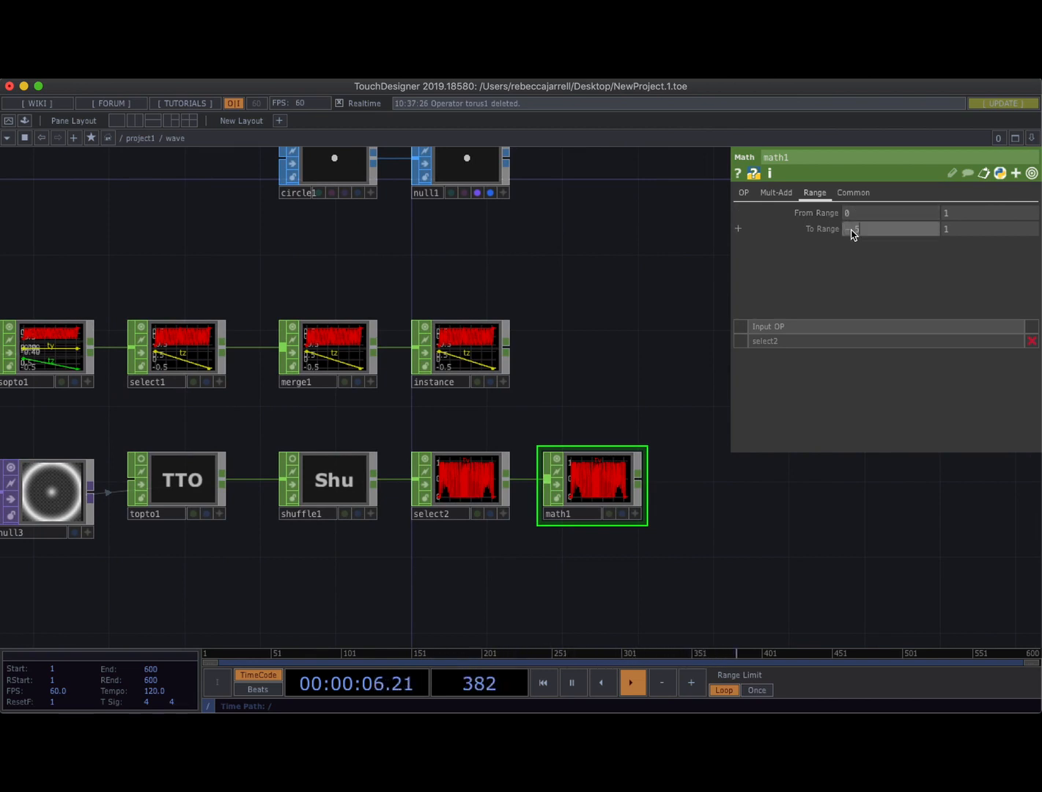
pyautogui.press('Return')
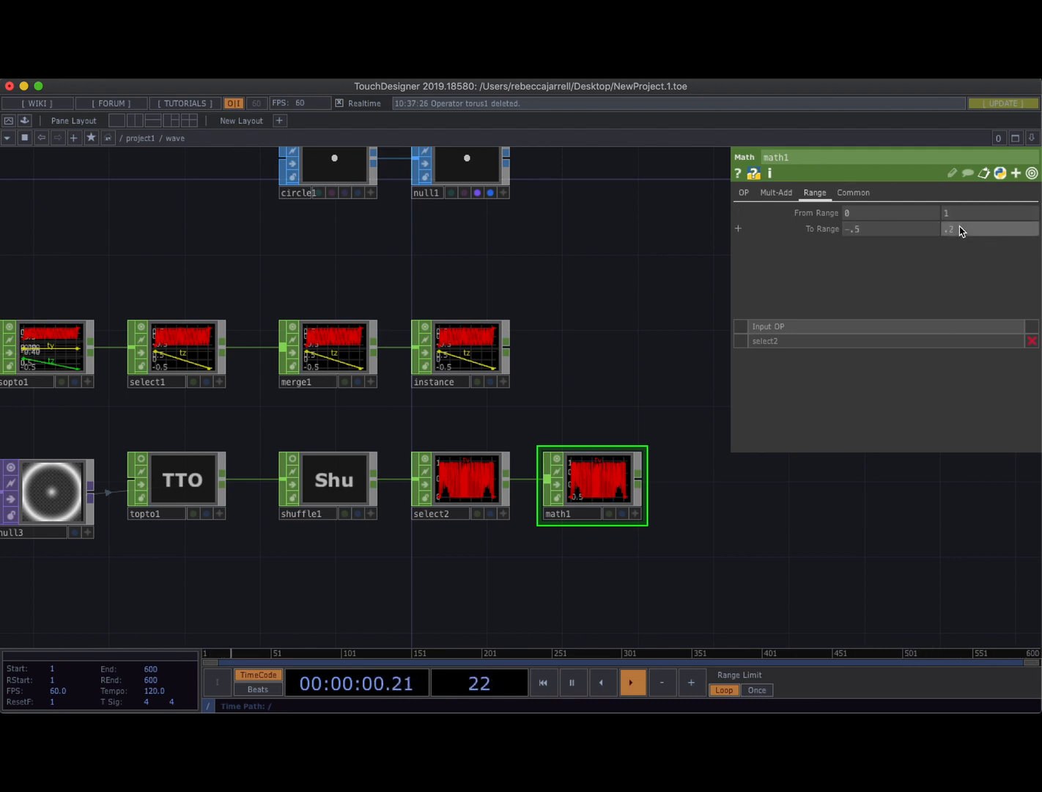
pyautogui.press('Return')
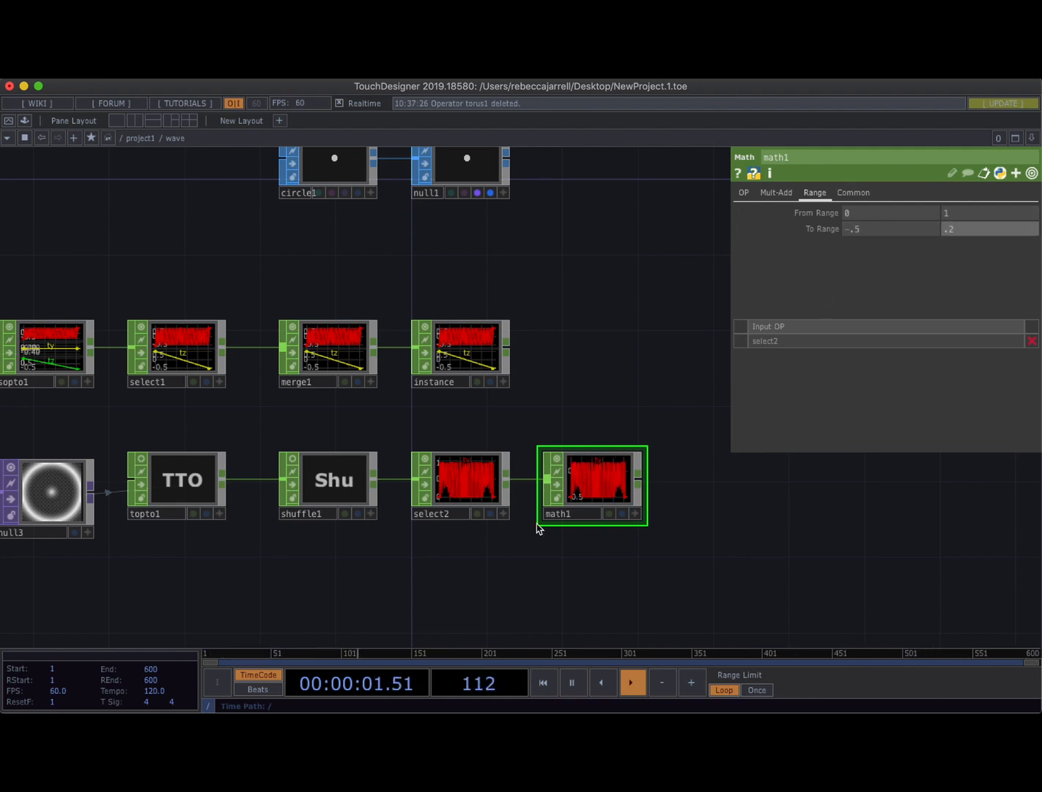
# Rename the select2 node as ty and the math1 node as ty_range.
pyautogui.click(430, 516)
pyautogui.write('ty')
pyautogui.press('Return')
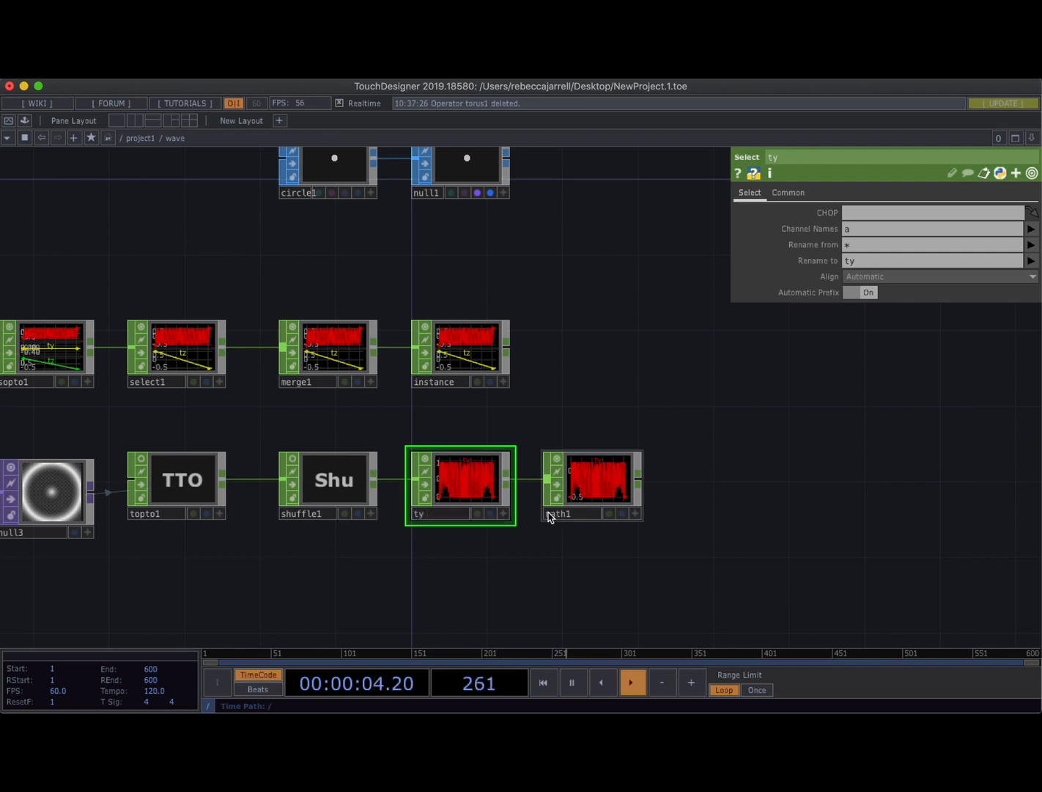
pyautogui.click(556, 518)
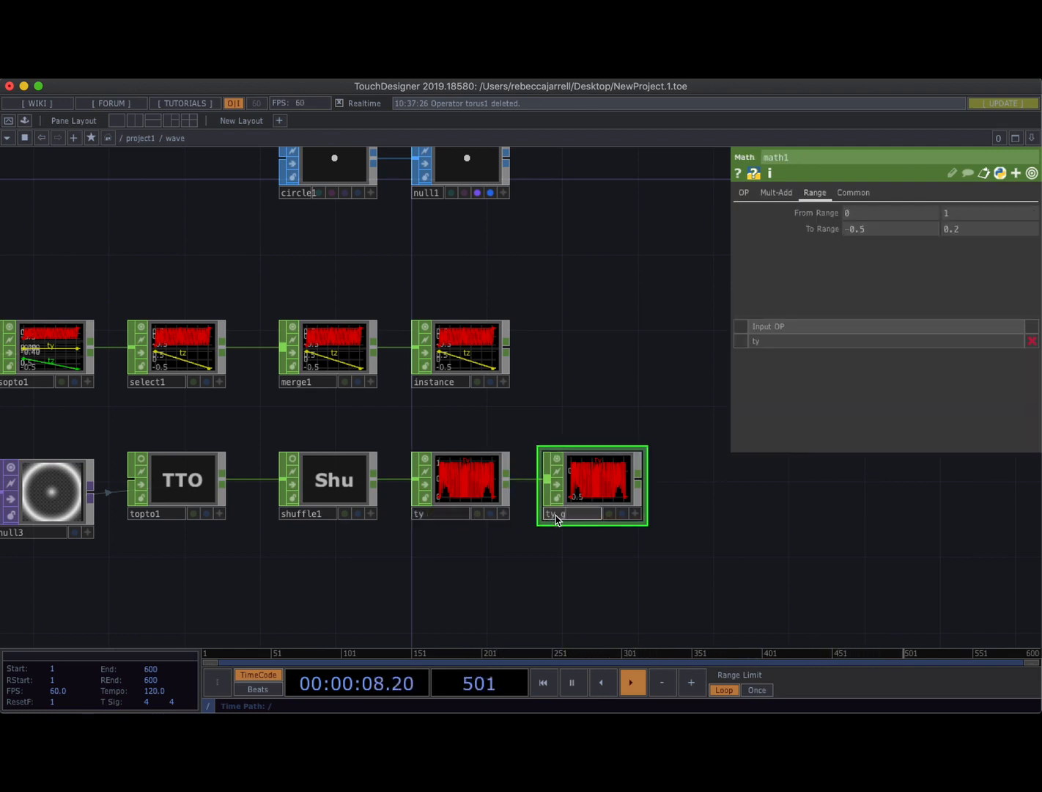
pyautogui.write('ty_range')
pyautogui.press('Return')
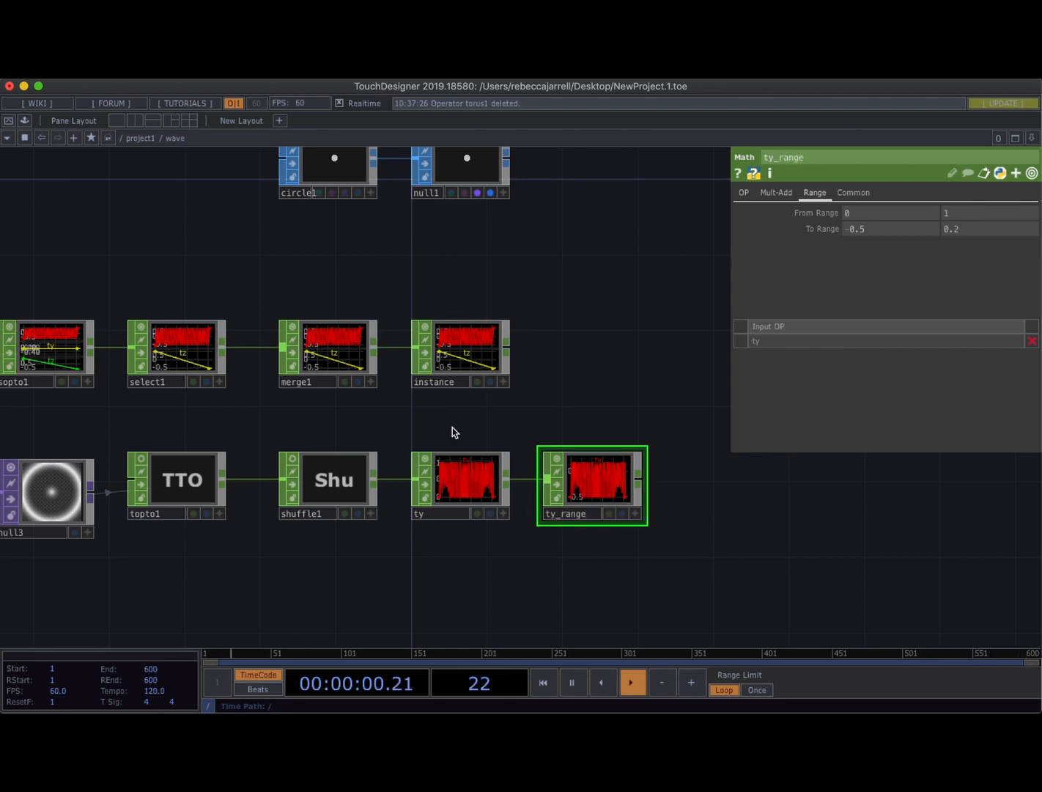
# Move merge1 and the instance Null together beyond ty_range, and connect the output of ty_range into merge1.
pyautogui.scroll(-2, 452, 425)
pyautogui.scroll(-2, 452, 423)
pyautogui.click(463, 380)
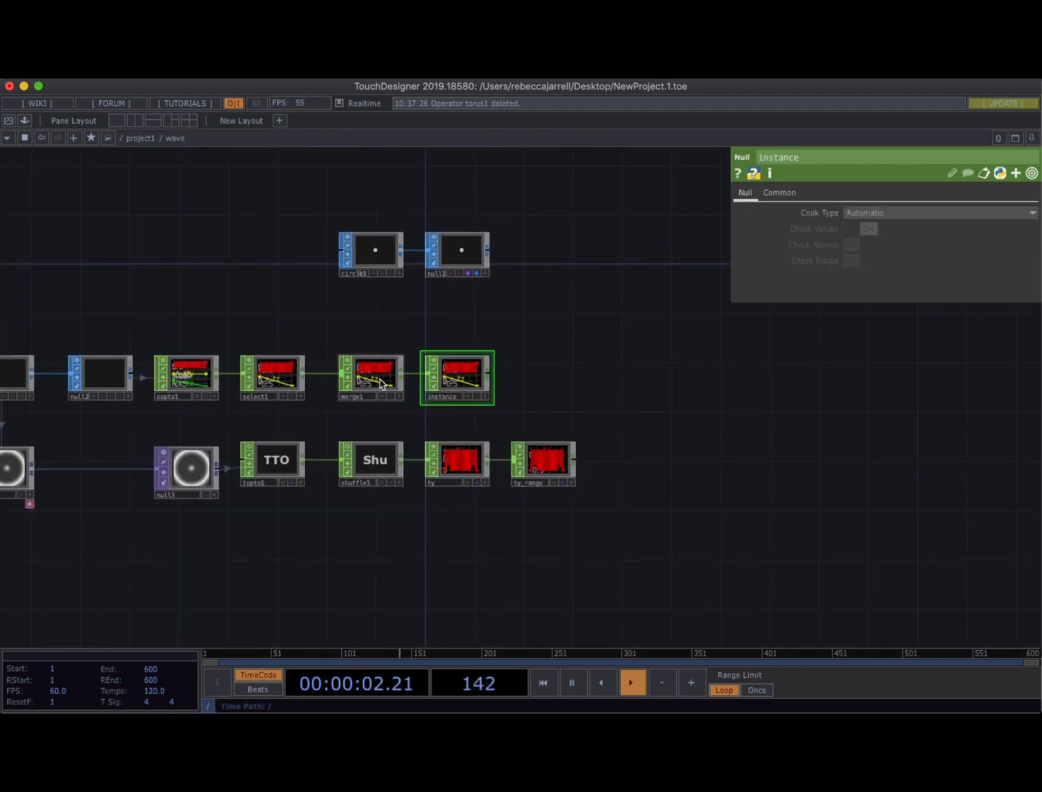
pyautogui.keyDown('ctrl'); pyautogui.click(372, 380); pyautogui.keyUp('ctrl')
pyautogui.moveTo(372, 380); pyautogui.dragTo(630, 380)
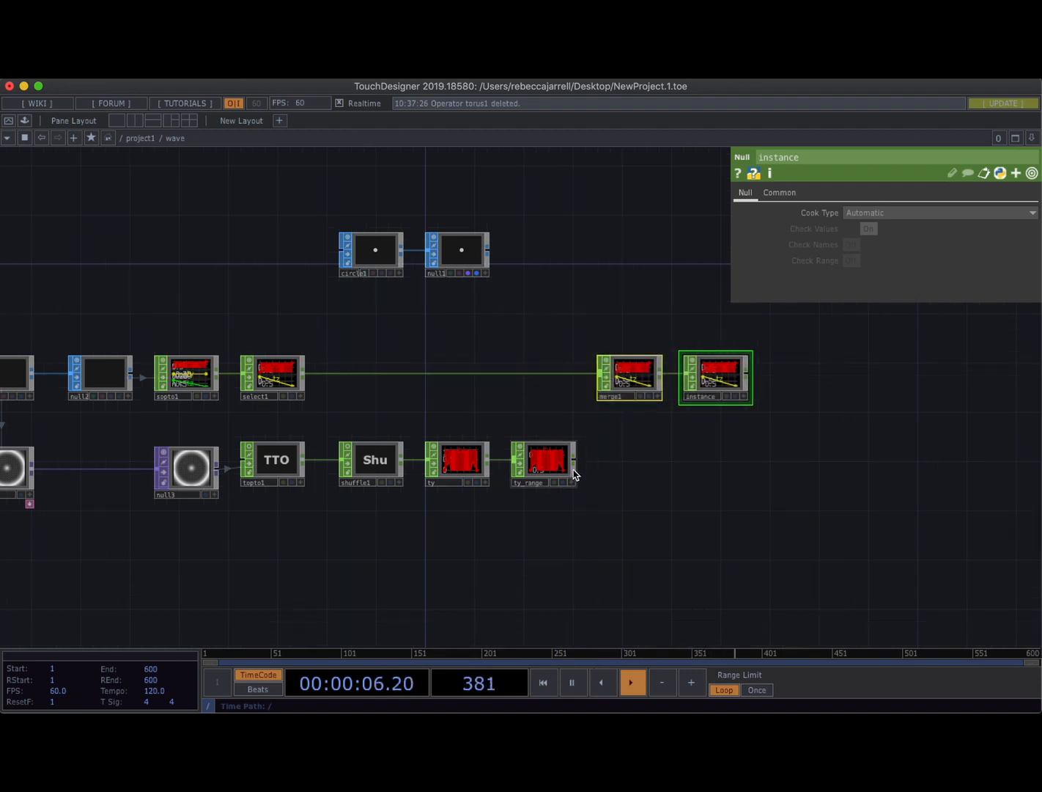
pyautogui.moveTo(575, 463); pyautogui.dragTo(598, 379)
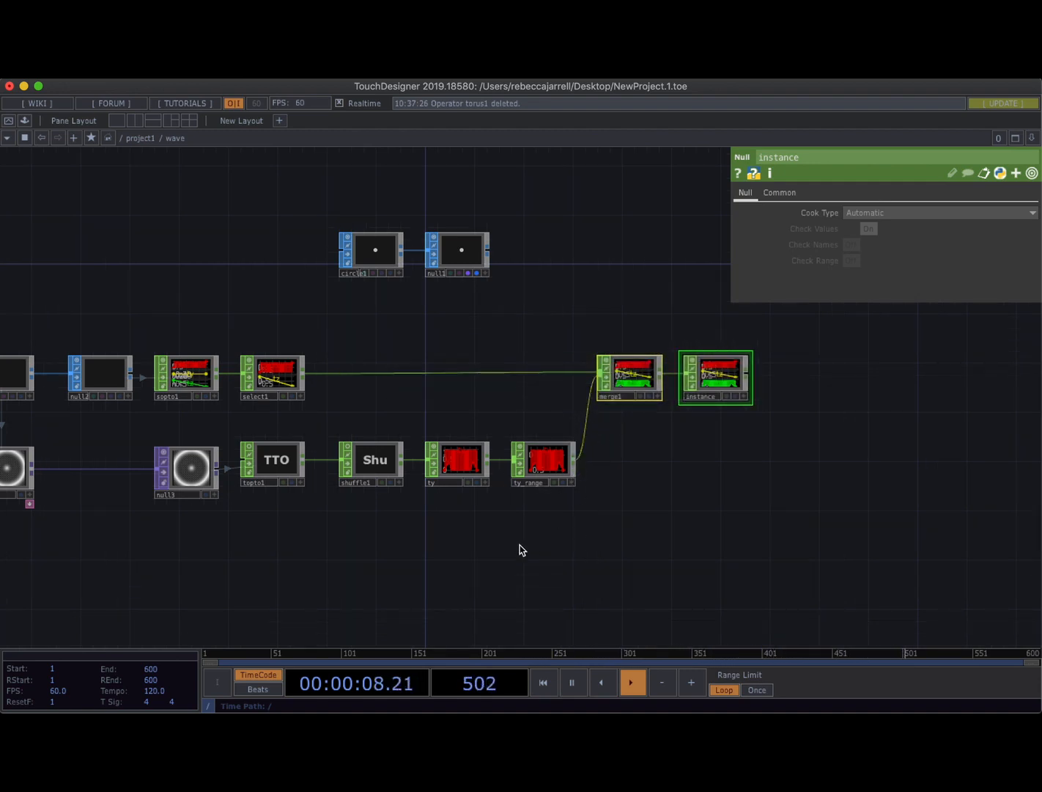
# Go up to project1, set the wave geometry's instance Translate Y to ty, and make its node viewer interactive.
pyautogui.scroll(-2, 514, 547)
pyautogui.scroll(-4, 513, 547)
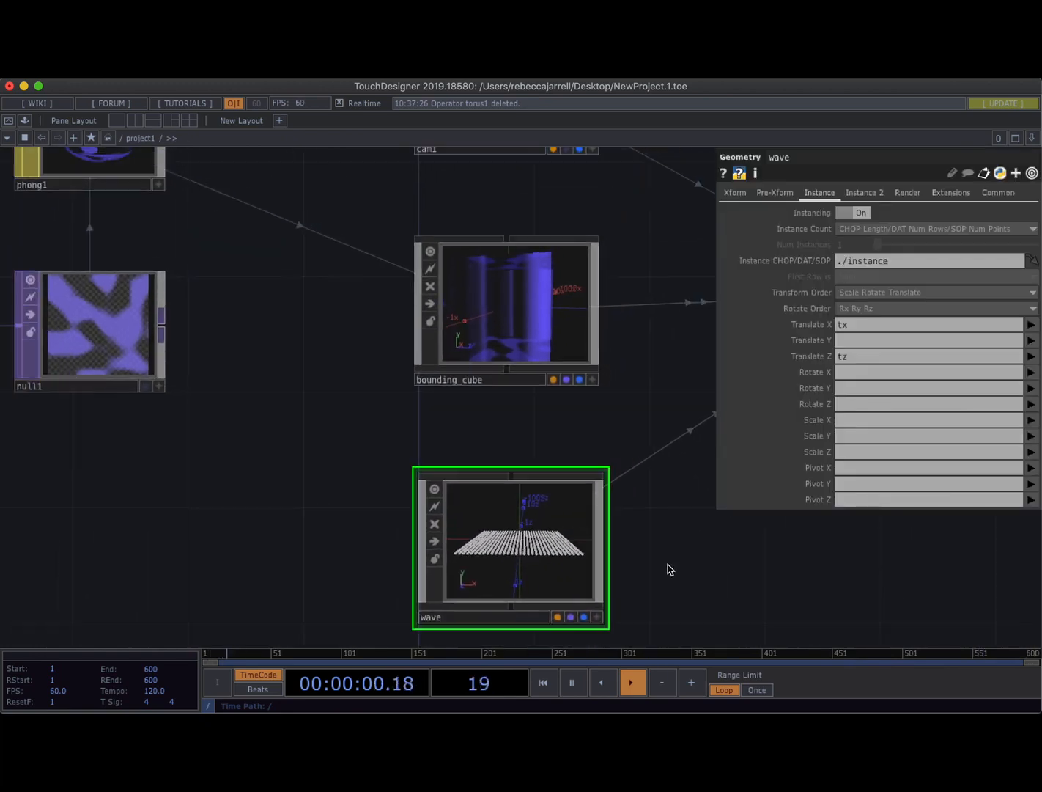
pyautogui.moveTo(562, 496); pyautogui.dragTo(520, 470)
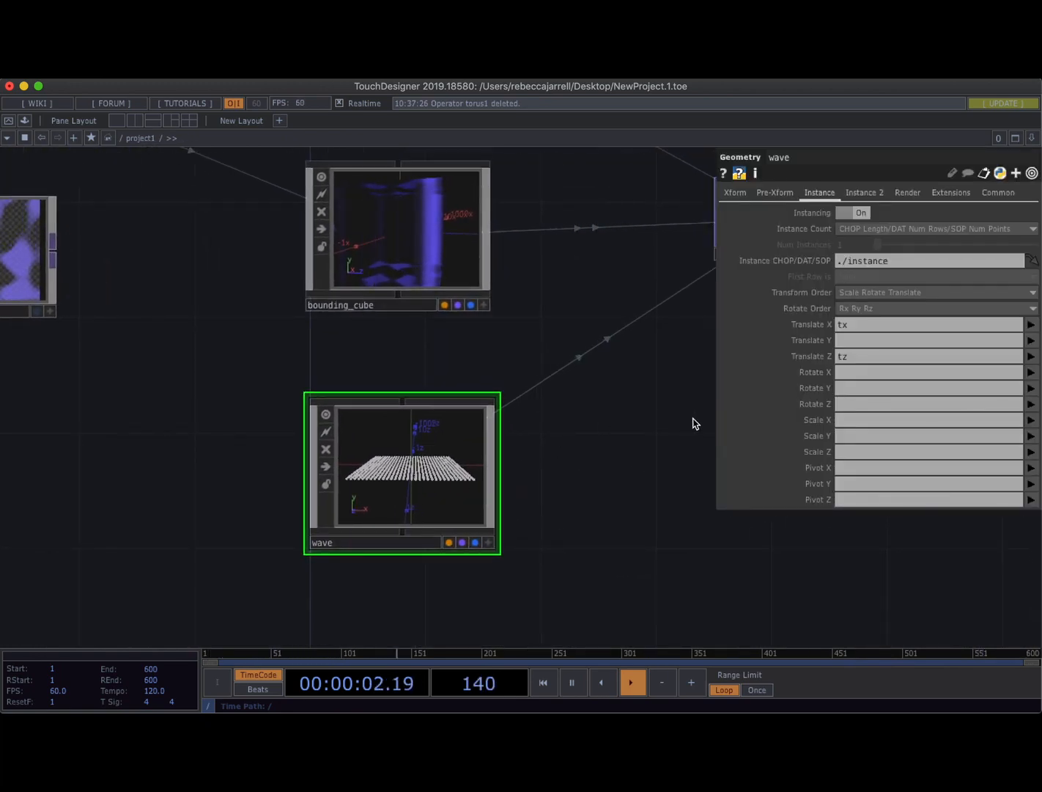
pyautogui.click(849, 340)
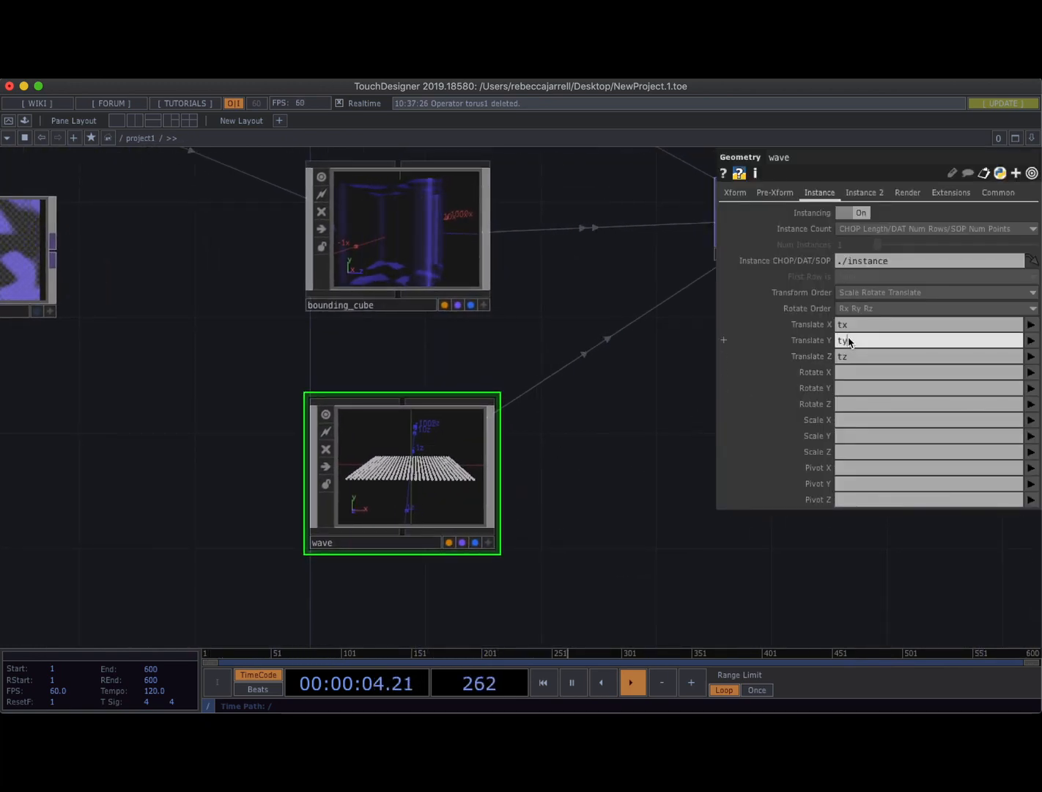
pyautogui.write('ty')
pyautogui.press('Return')
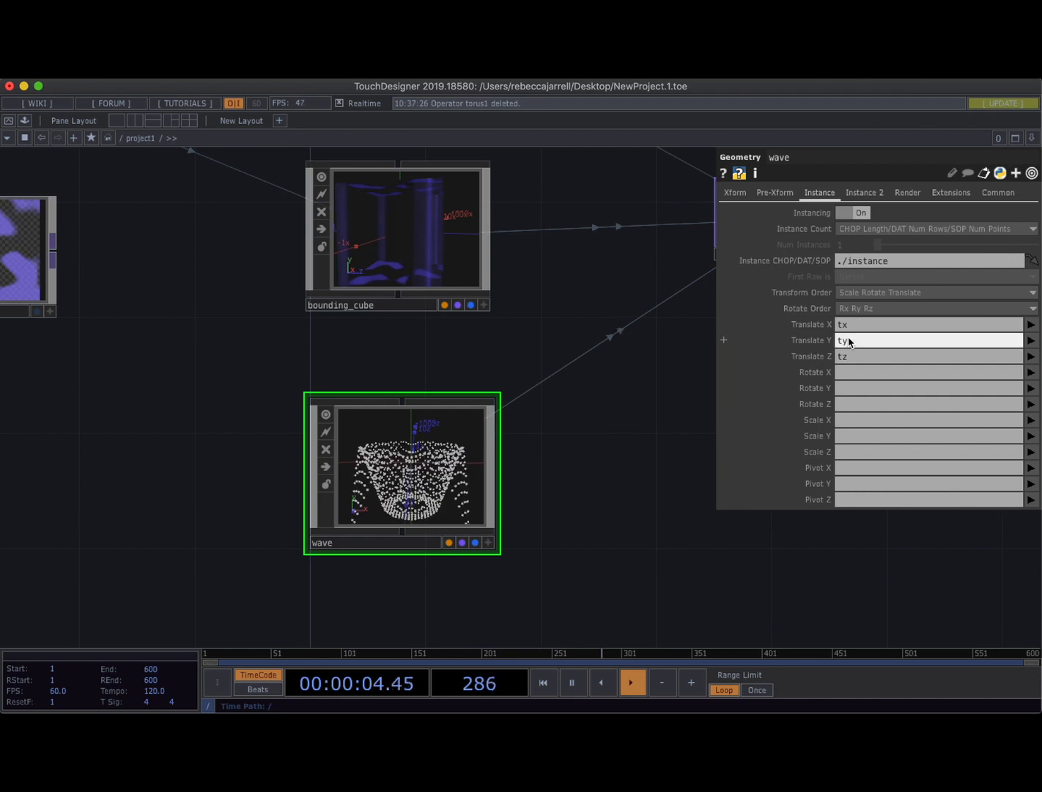
pyautogui.click(488, 546)
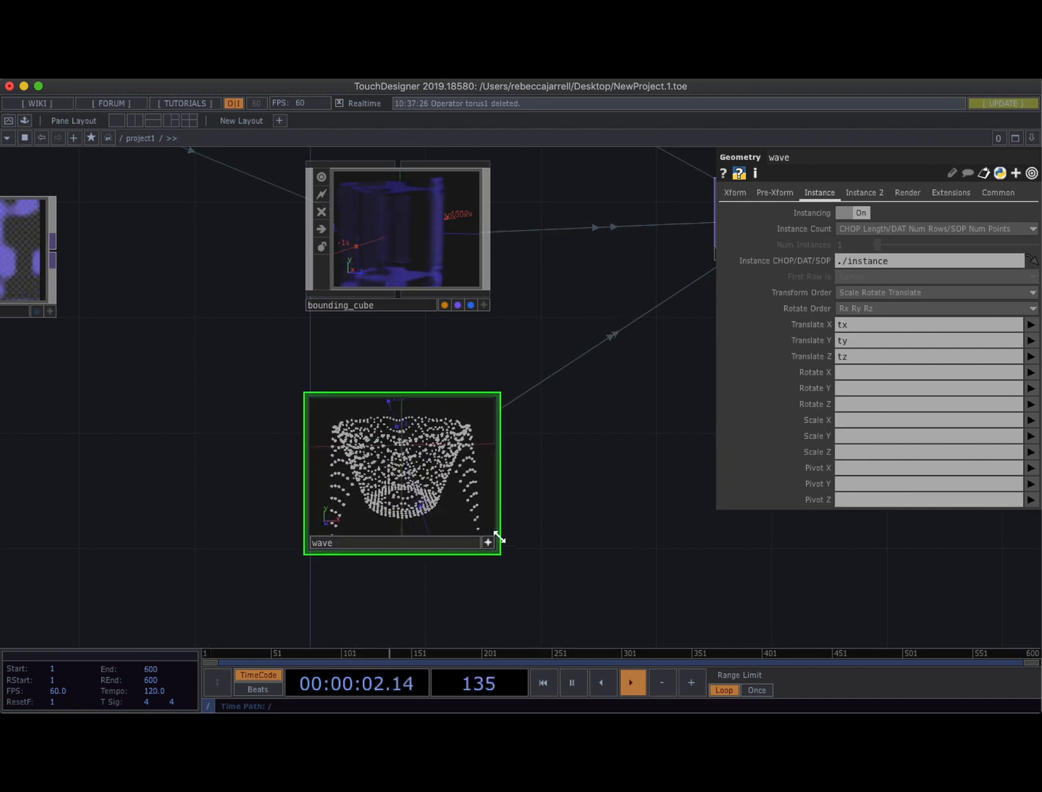
# Inside the wave network, move ramp1 away from null3 and insert a Blur TOP on the wire between them.
pyautogui.press('i')
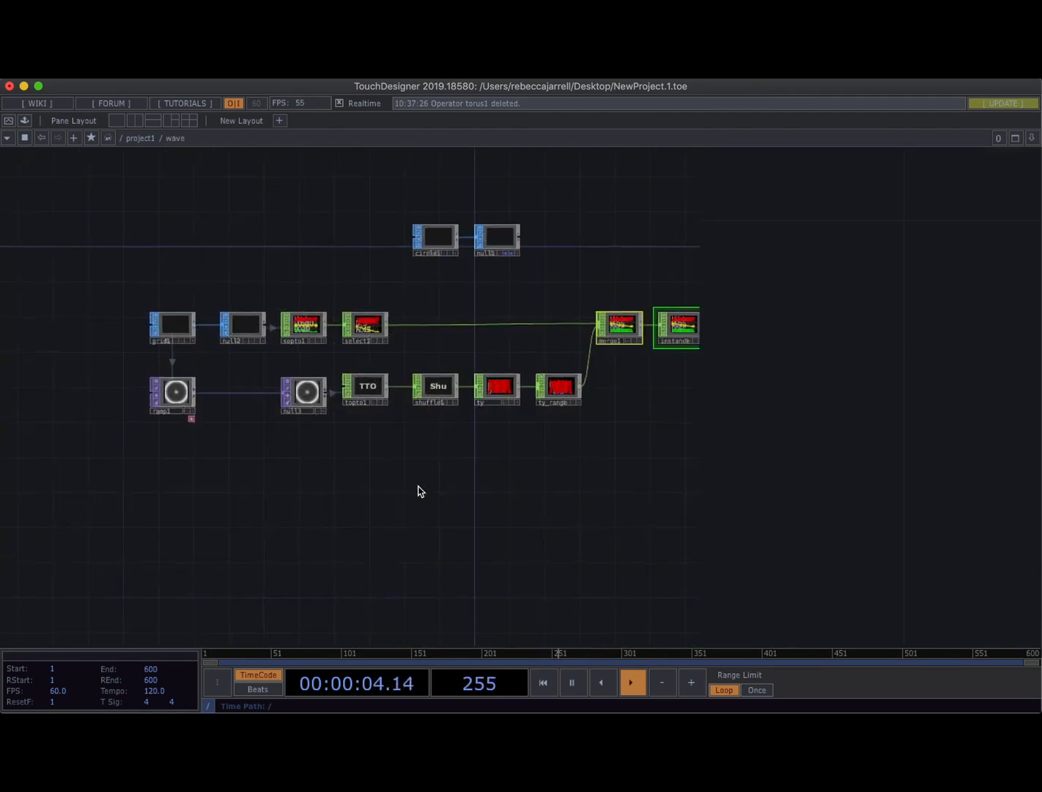
pyautogui.press('p')
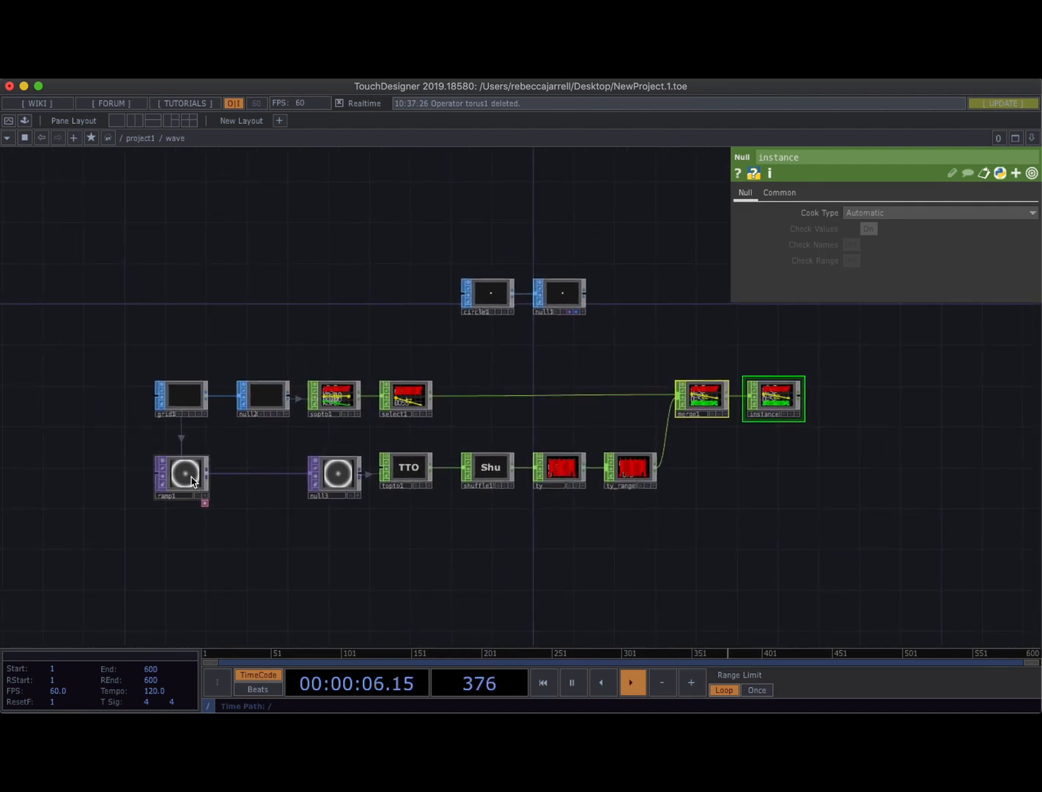
pyautogui.moveTo(192, 481); pyautogui.dragTo(121, 481)
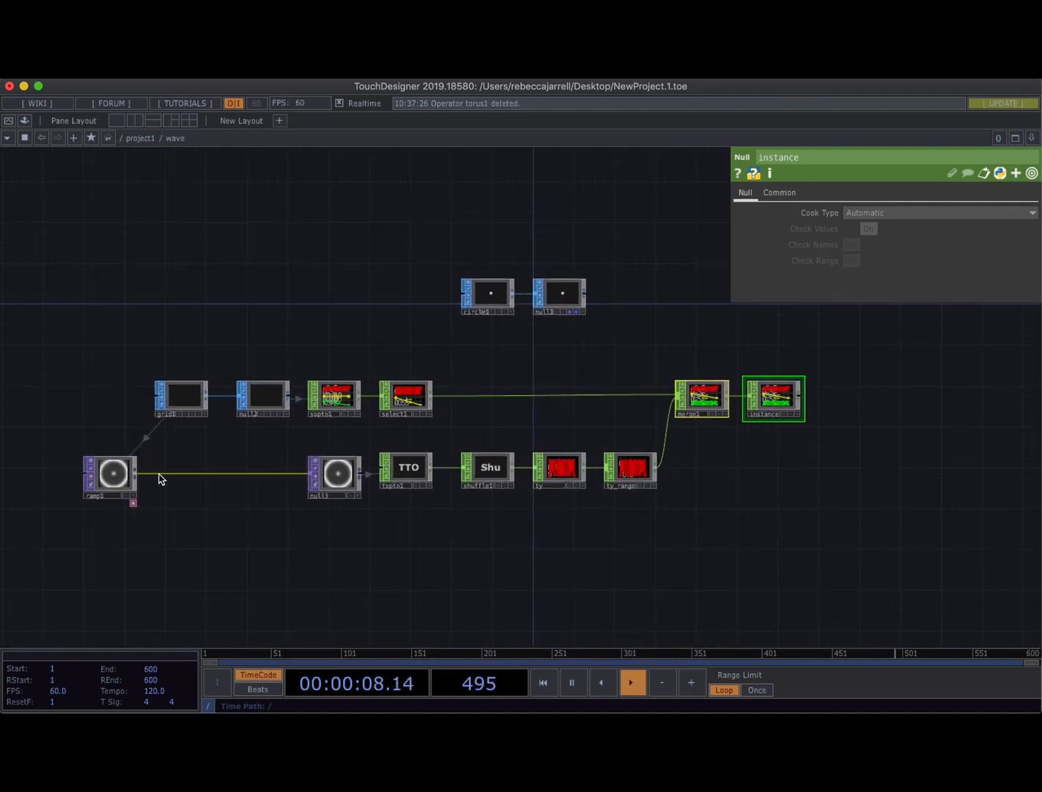
pyautogui.rightClick(160, 480)
pyautogui.click(175, 458)
pyautogui.write('bl')
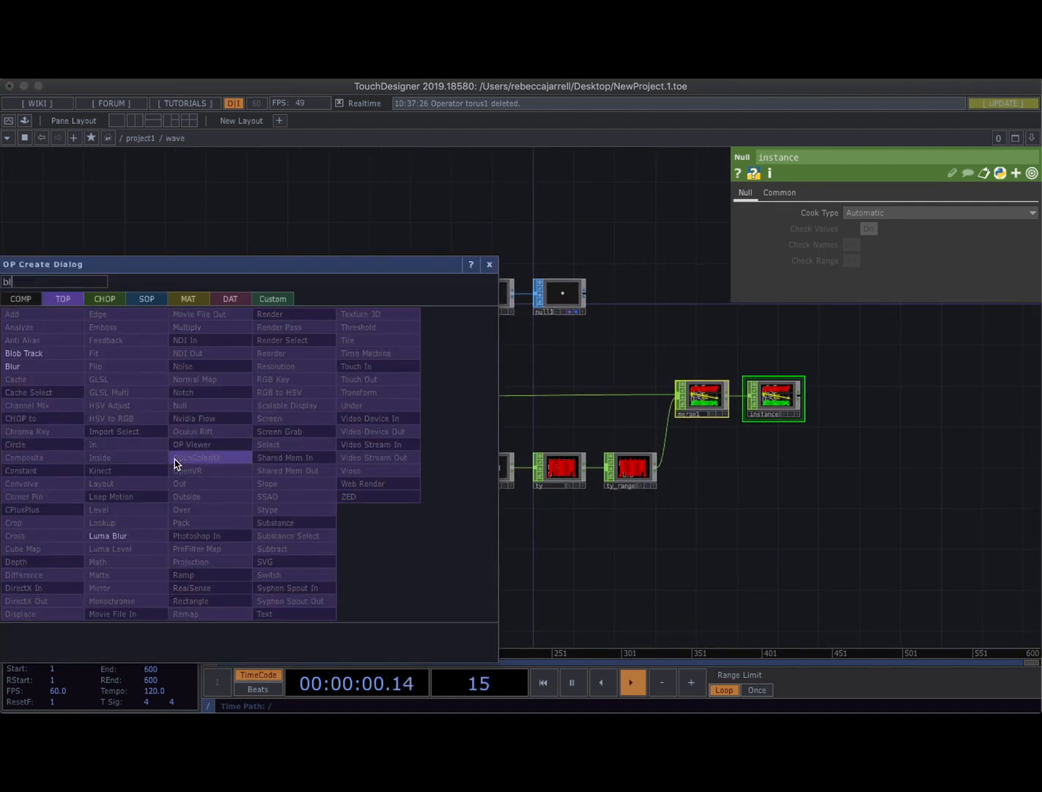
pyautogui.click(31, 366)
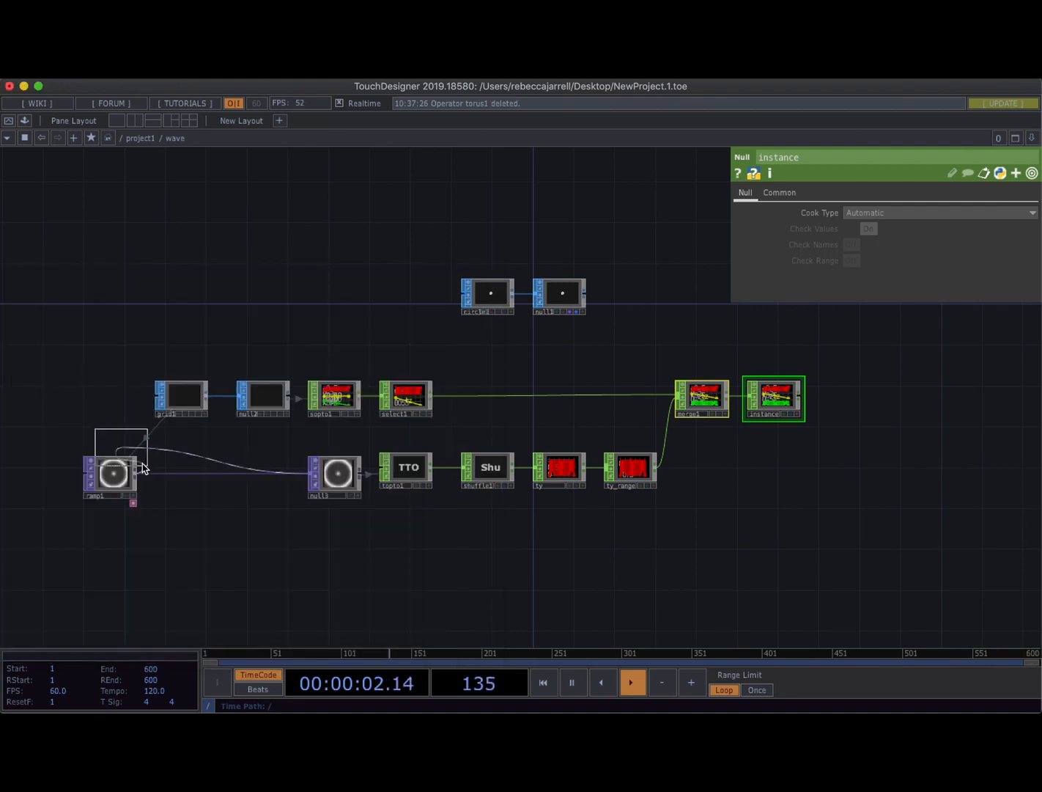
pyautogui.click(176, 481)
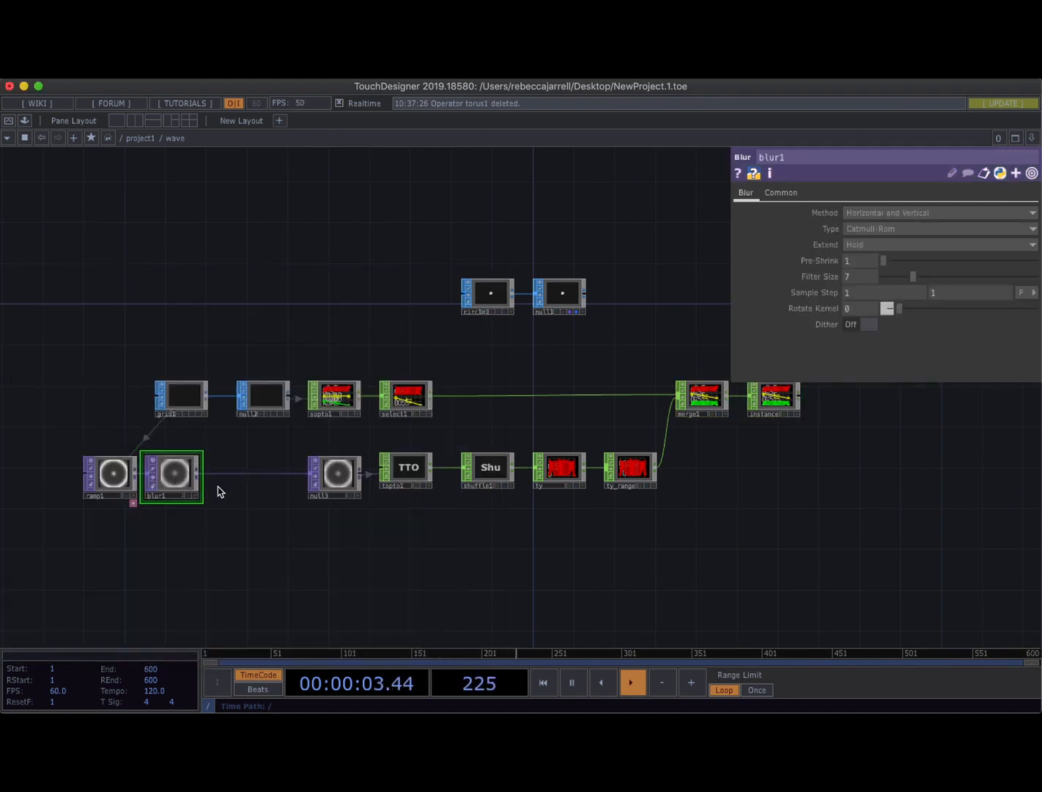
# Insert a Level TOP on the wire between blur1 and null3 and align it with the neighbouring nodes.
pyautogui.rightClick(253, 473)
pyautogui.click(271, 456)
pyautogui.write('le')
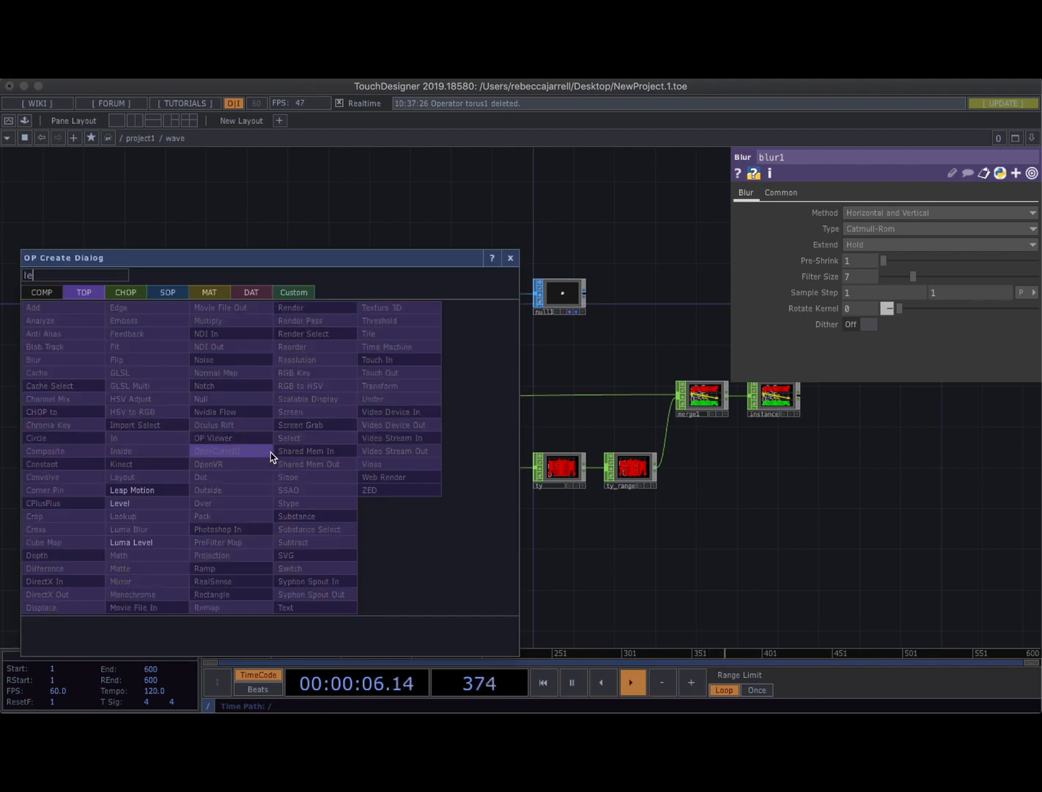
pyautogui.click(154, 502)
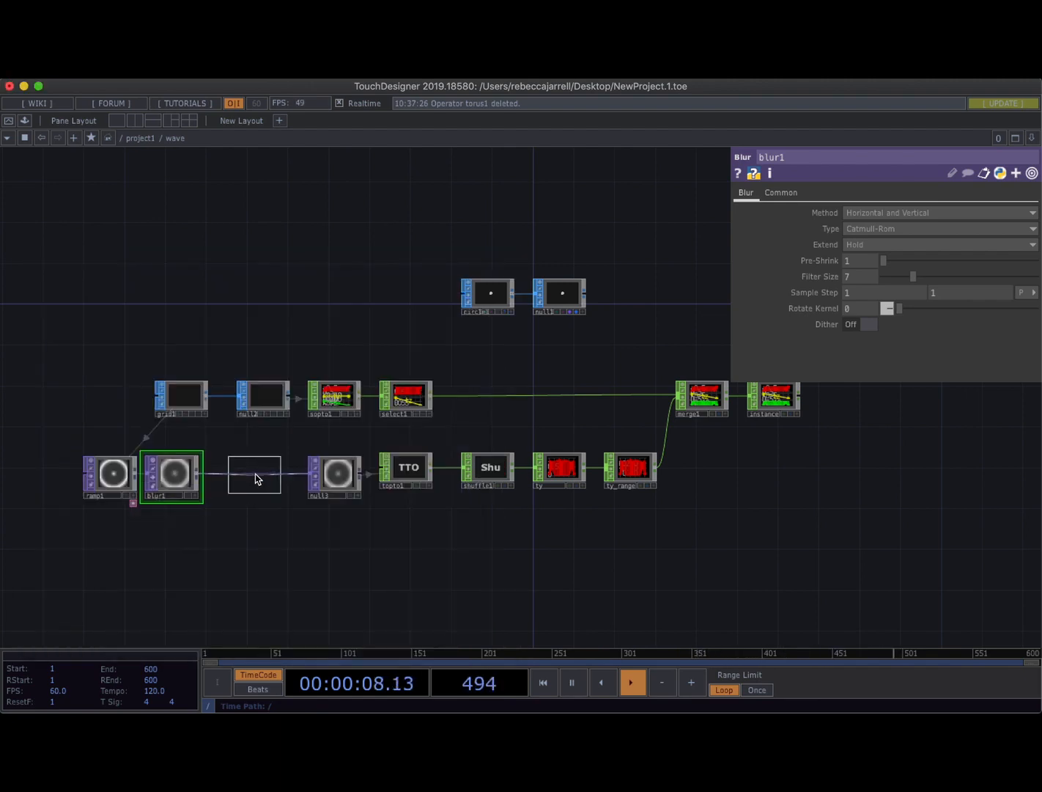
pyautogui.click(255, 479)
pyautogui.click(181, 478)
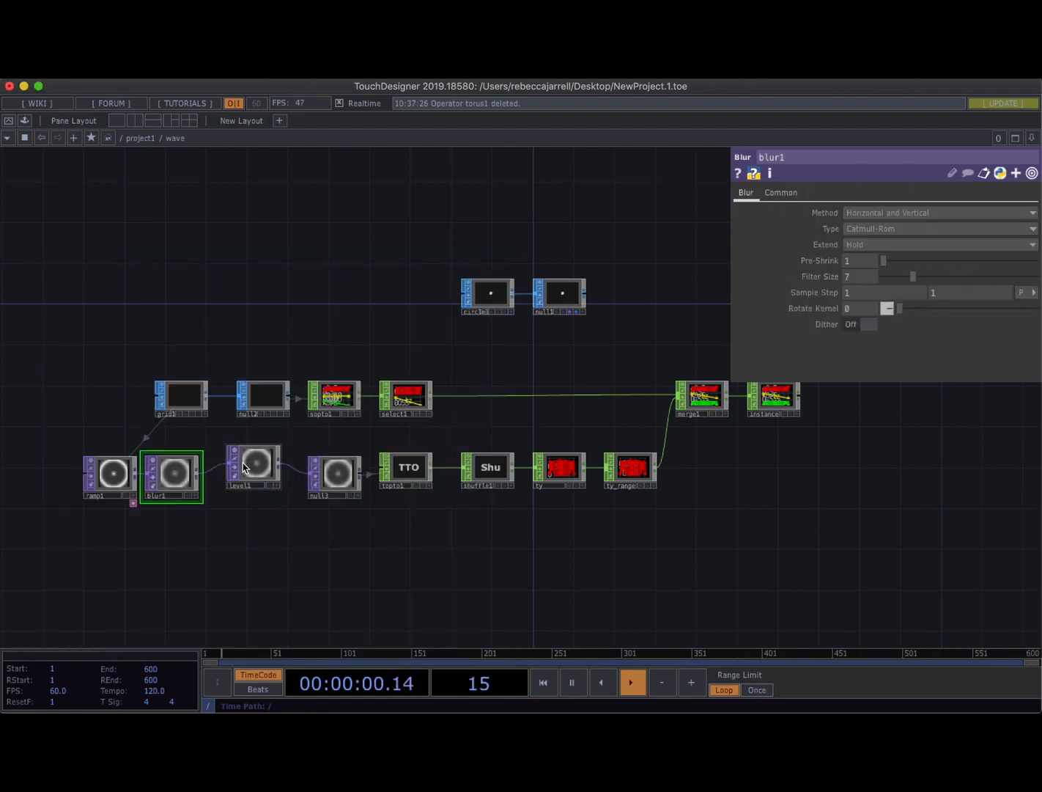
pyautogui.moveTo(244, 469); pyautogui.dragTo(245, 481)
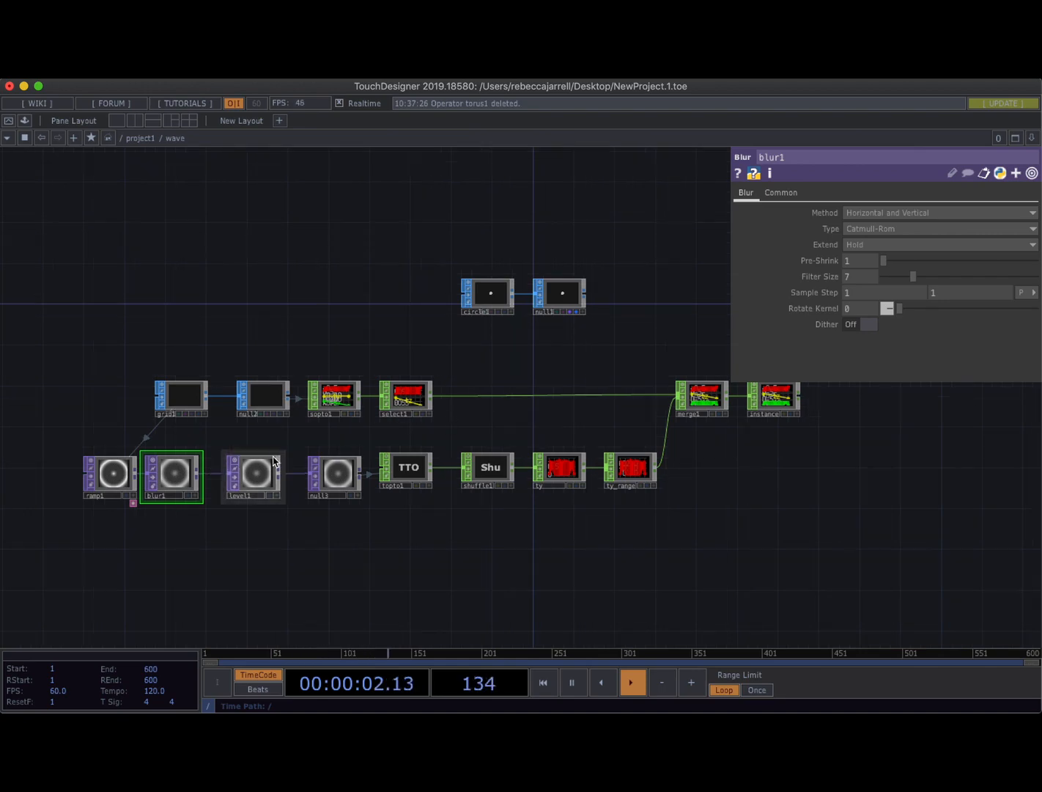
# Set the Opacity of the new Level TOP to 0.7.
pyautogui.click(256, 481)
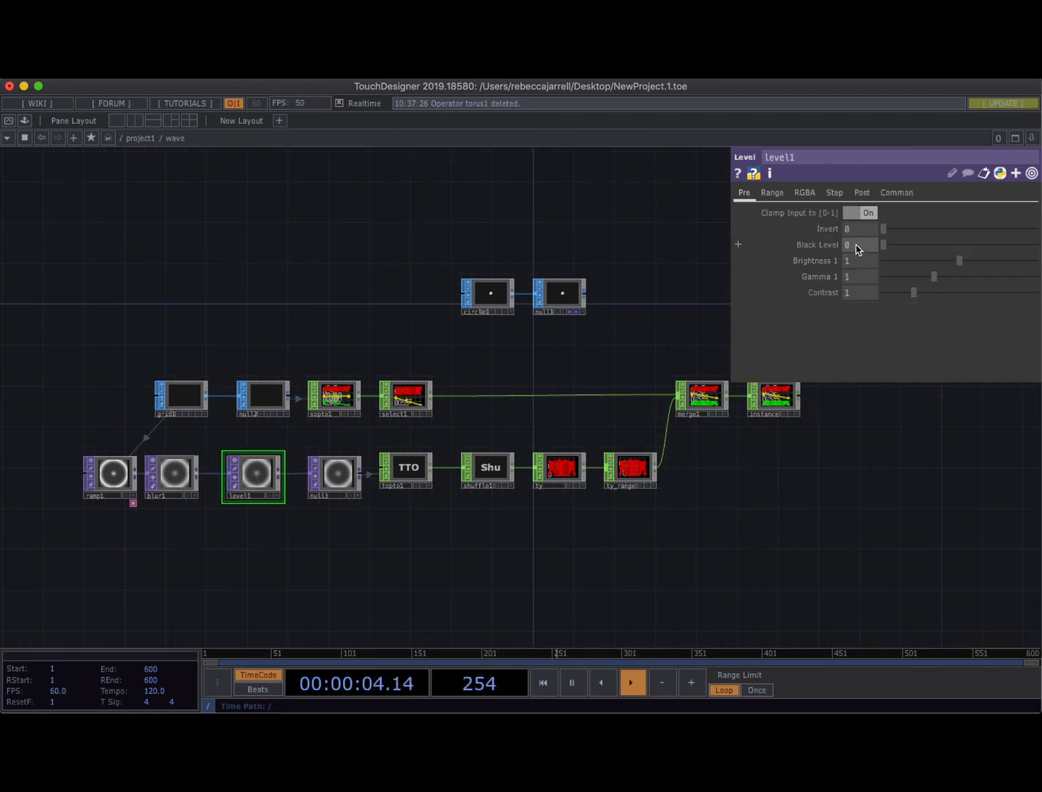
pyautogui.click(863, 194)
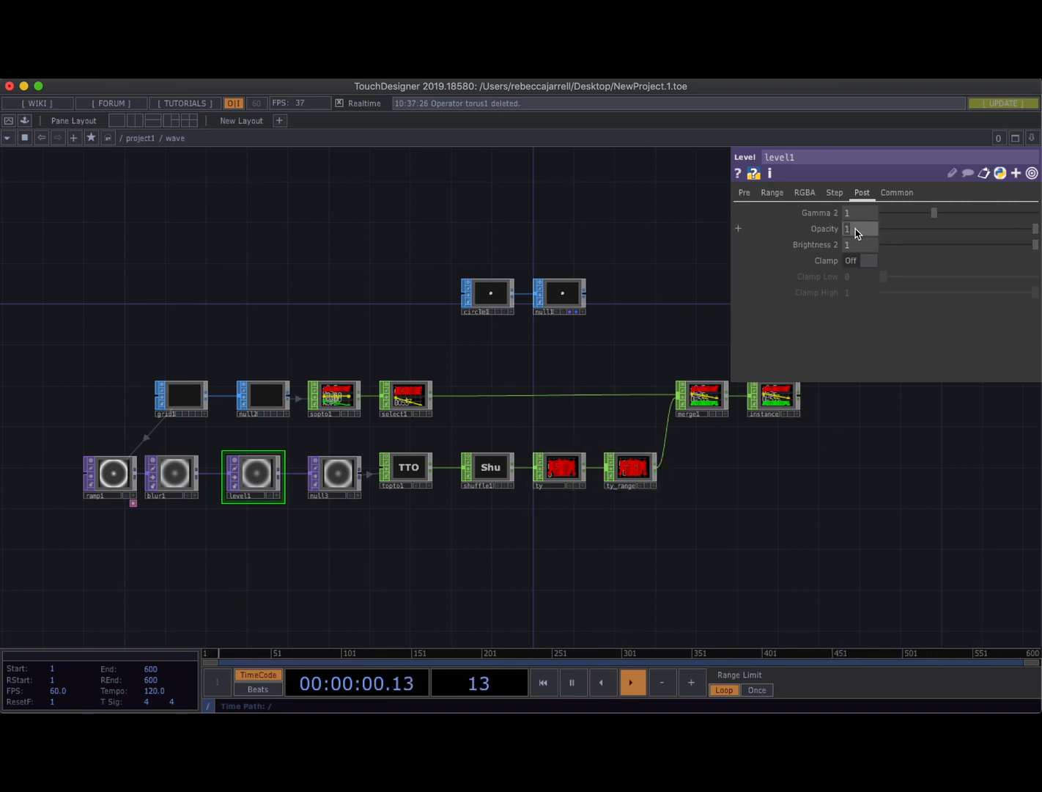
pyautogui.write('7')
pyautogui.press('Return')
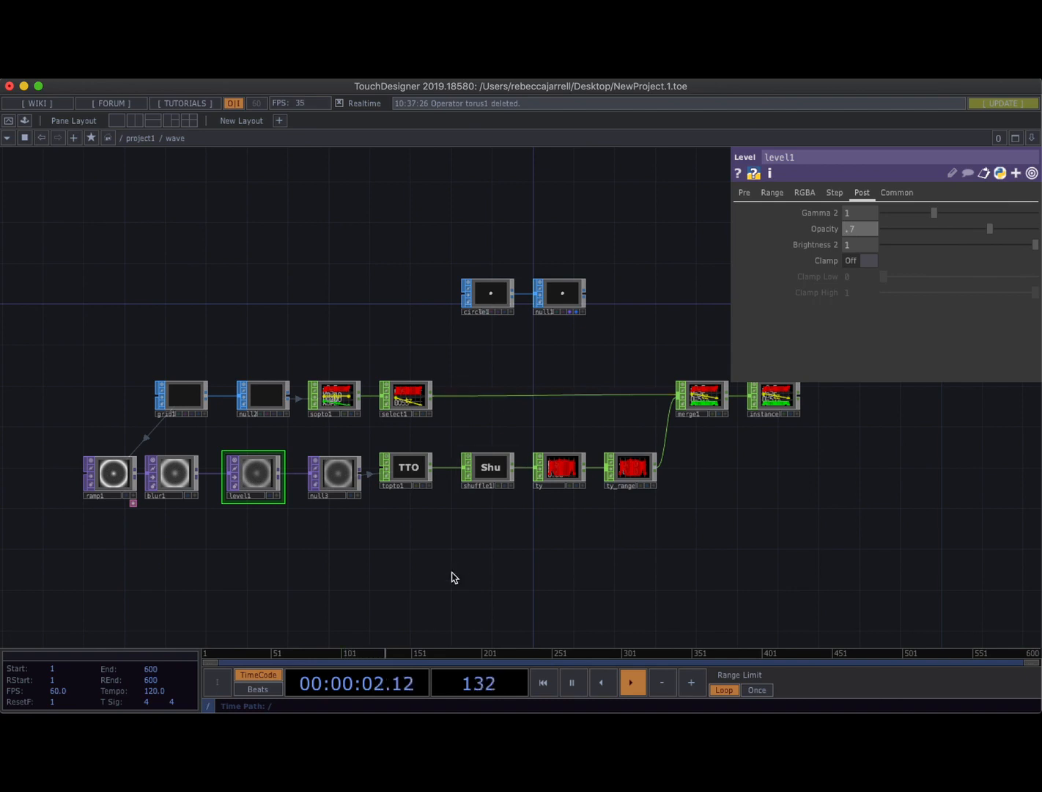
# Go up to project1 to examine the wave geometry's shape, and return to ramp1 inside the wave network.
pyautogui.scroll(-5, 452, 577)
pyautogui.scroll(-5, 452, 577)
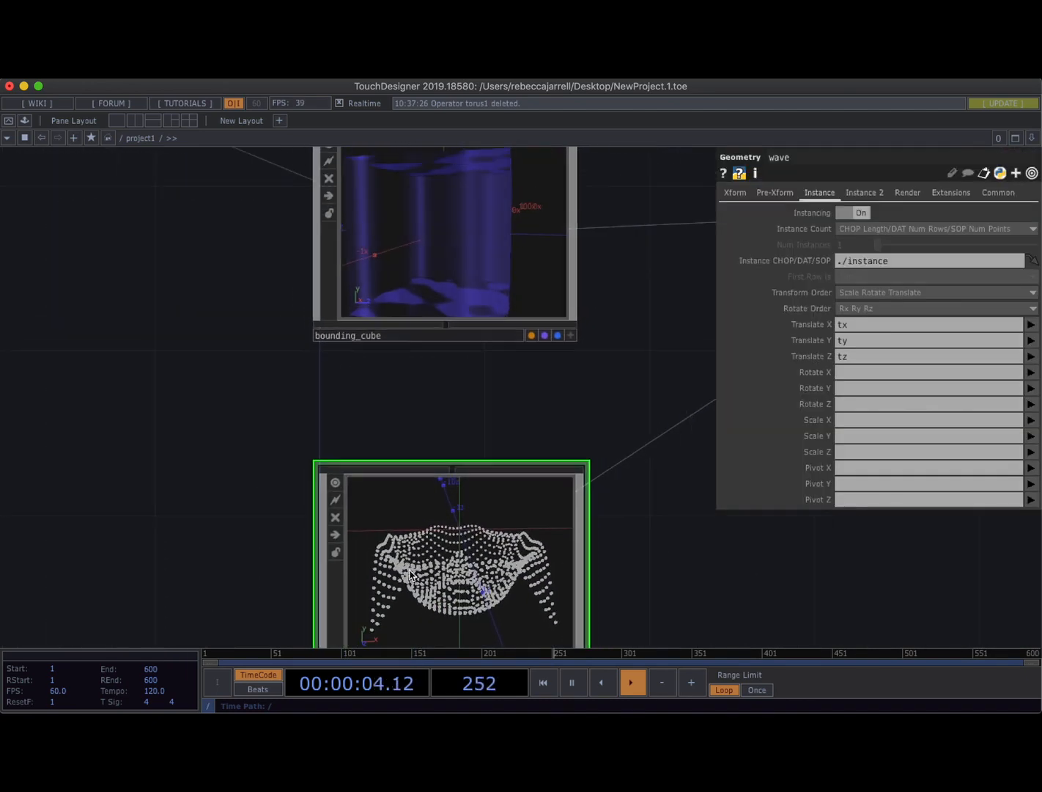
pyautogui.moveTo(215, 484); pyautogui.dragTo(186, 362)
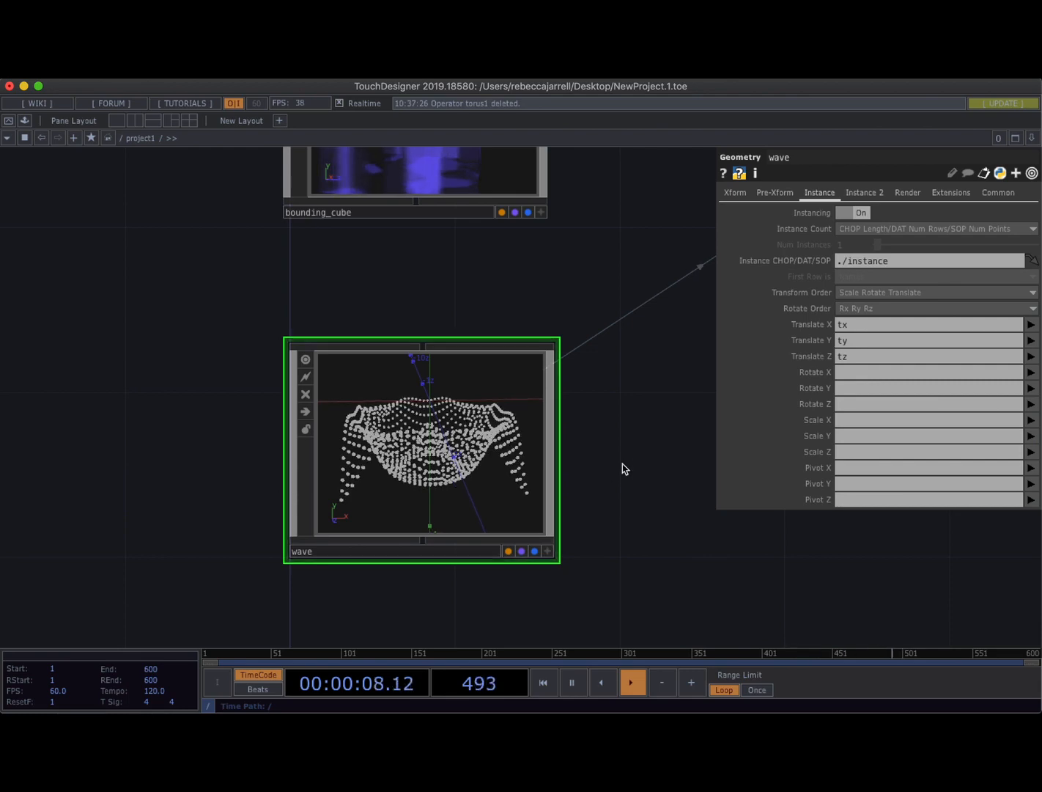
pyautogui.moveTo(633, 439); pyautogui.dragTo(648, 409)
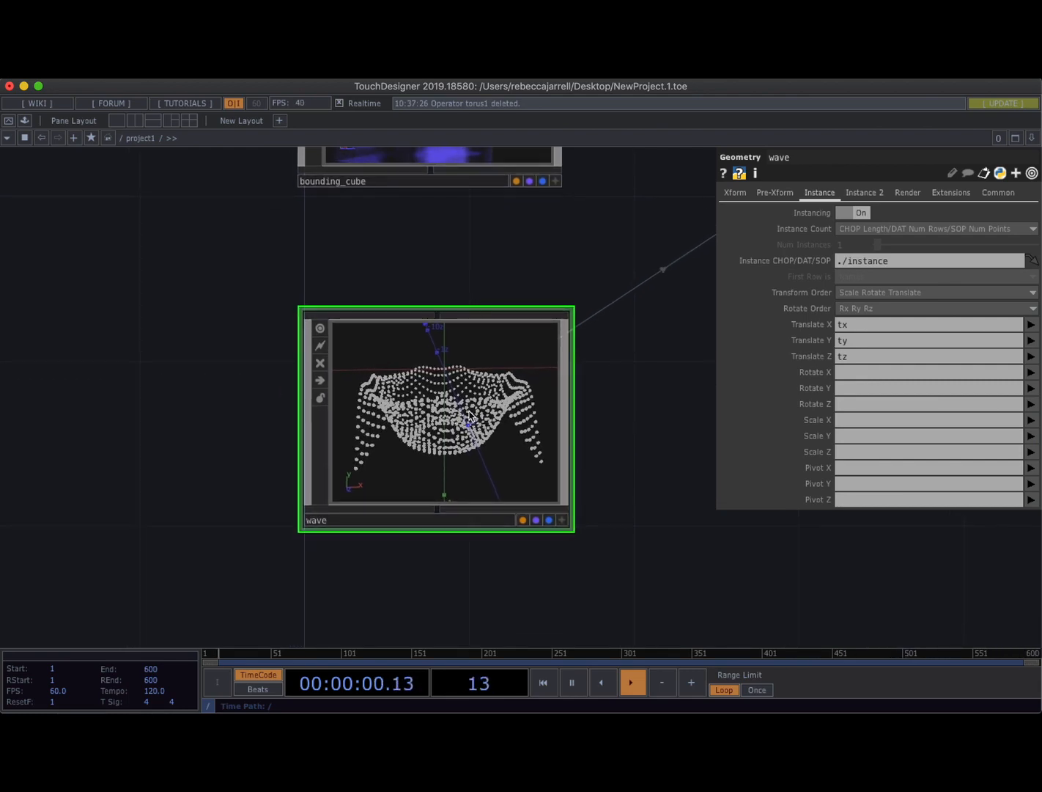
pyautogui.press('i')
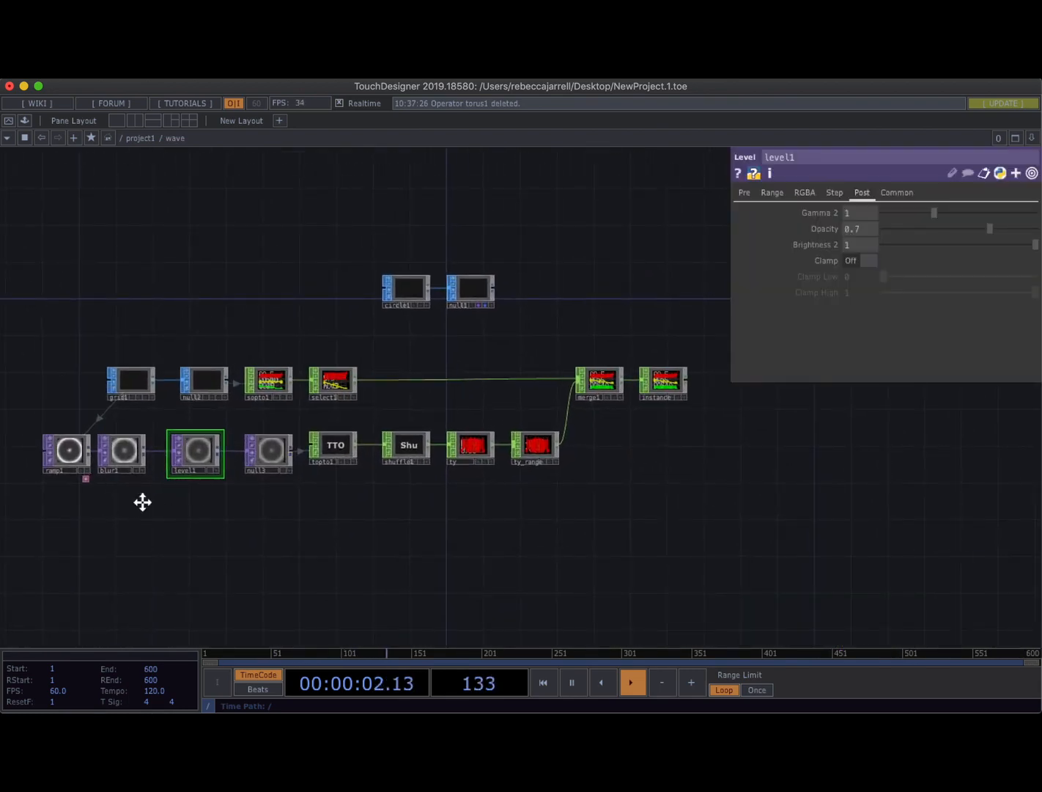
pyautogui.click(143, 439)
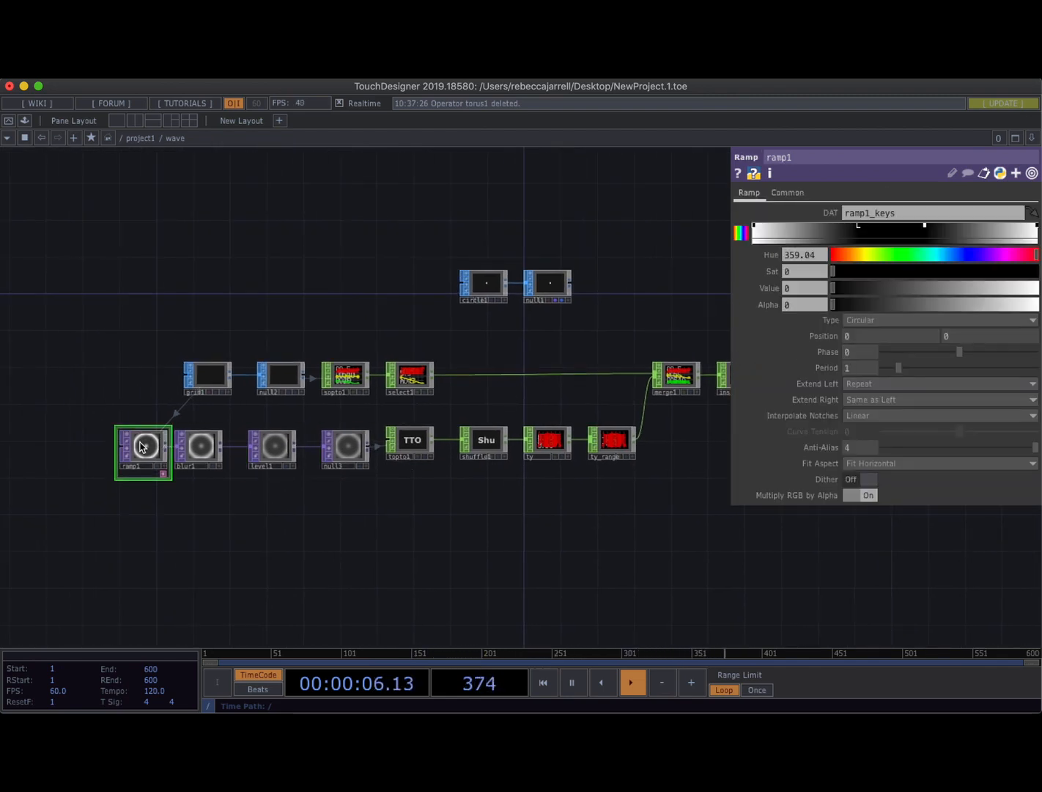
# Go up to project1, open the wave geometry in a floating viewer window, and move the window clear of the wave node.
pyautogui.scroll(-5, 286, 531)
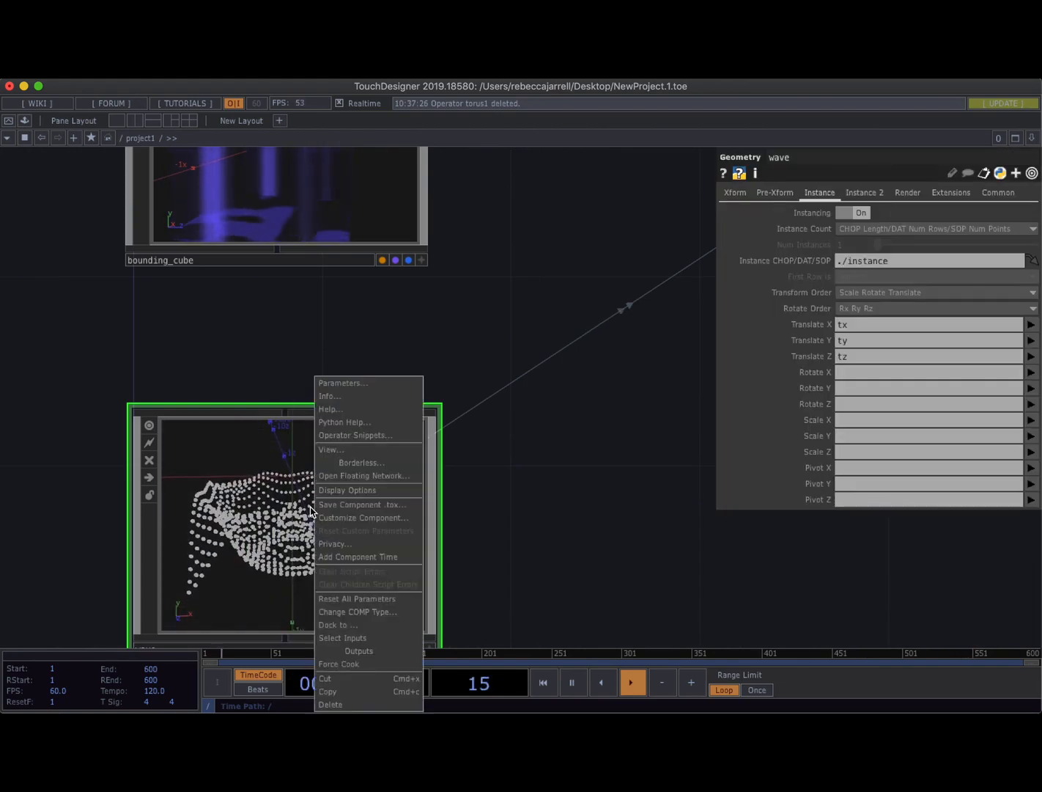
pyautogui.rightClick(316, 377)
pyautogui.click(332, 451)
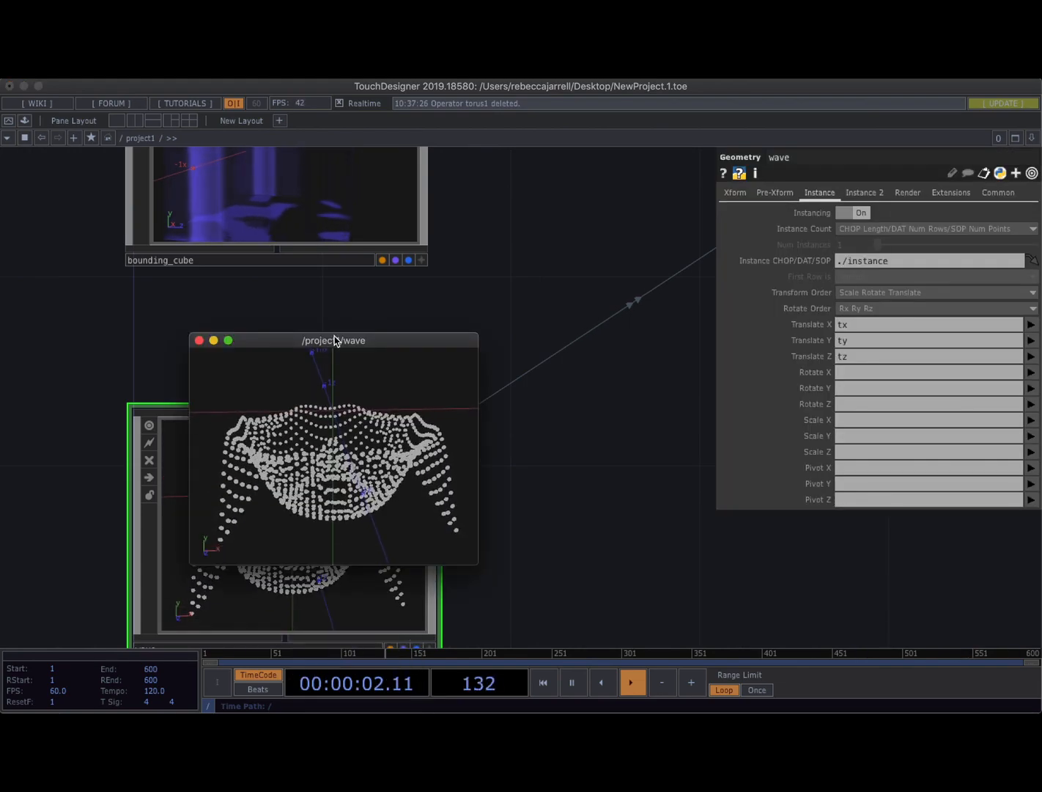
pyautogui.moveTo(336, 339); pyautogui.dragTo(166, 158)
pyautogui.moveTo(474, 344); pyautogui.dragTo(600, 344)
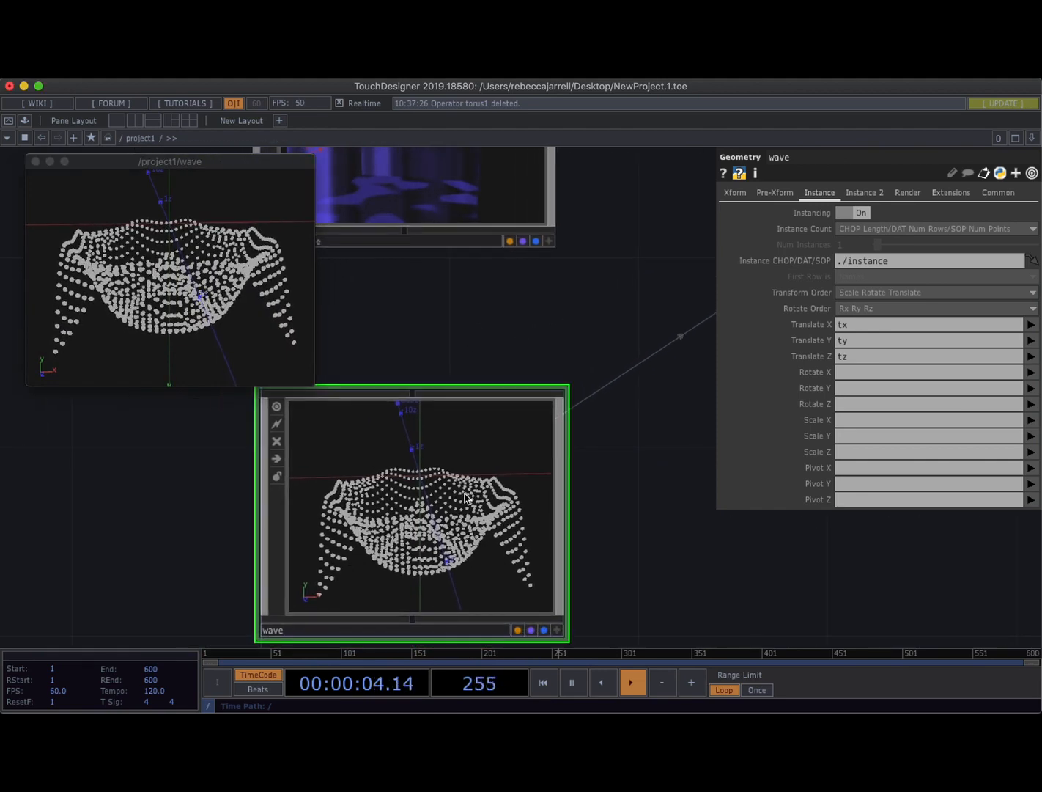
# Enter the wave network and test ramp1 with its Phase at about 0.286.
pyautogui.scroll(5, 465, 498)
pyautogui.press('p')
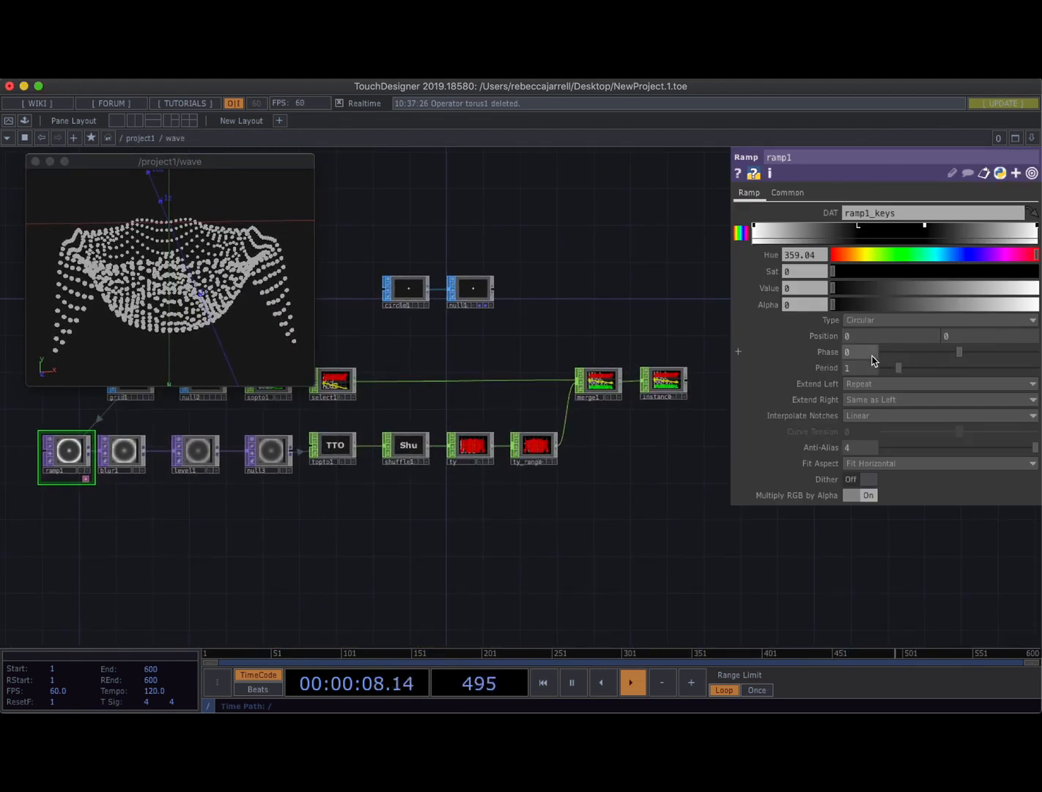
pyautogui.moveTo(959, 355); pyautogui.dragTo(985, 360)
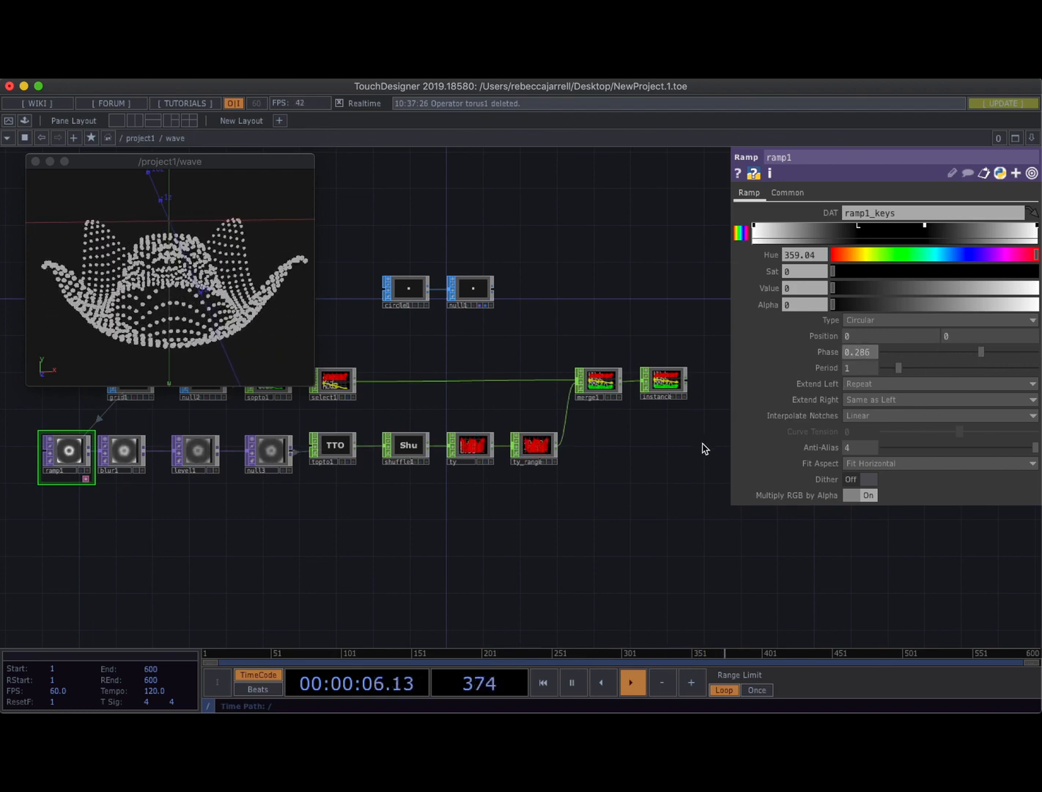
# In project1, add a second channel named ramp with a value of 0.06 to constant1.
pyautogui.scroll(-5, 470, 561)
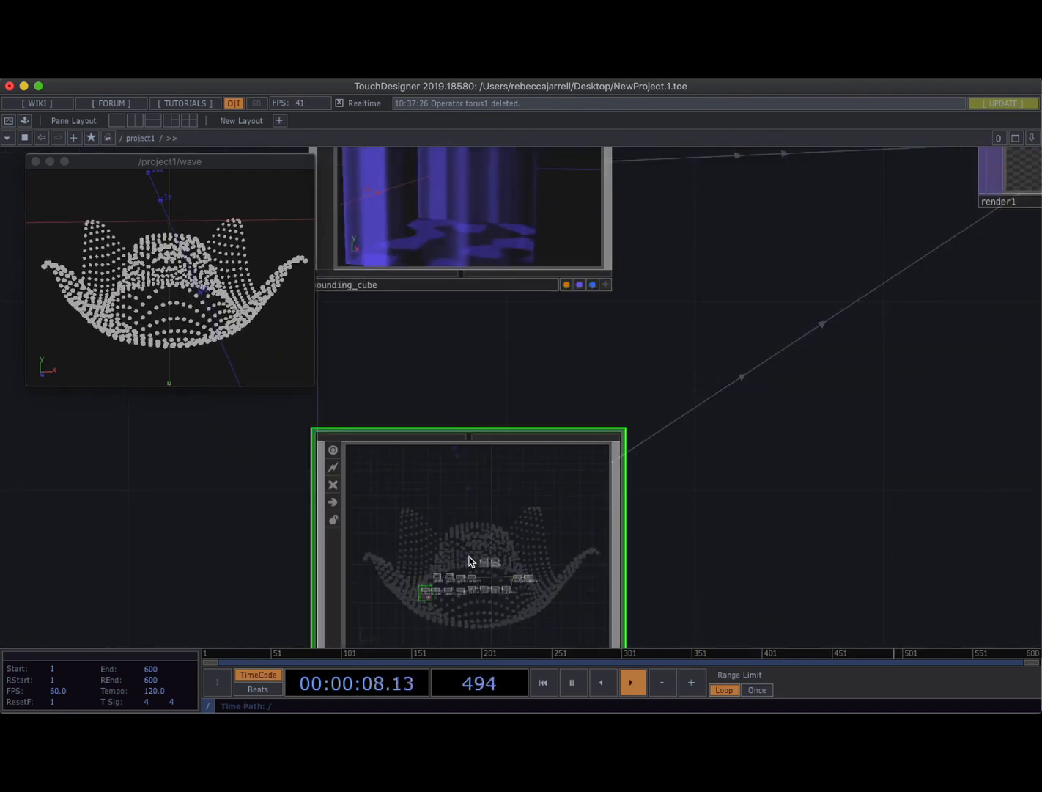
pyautogui.hscroll(-10, 273, 563)
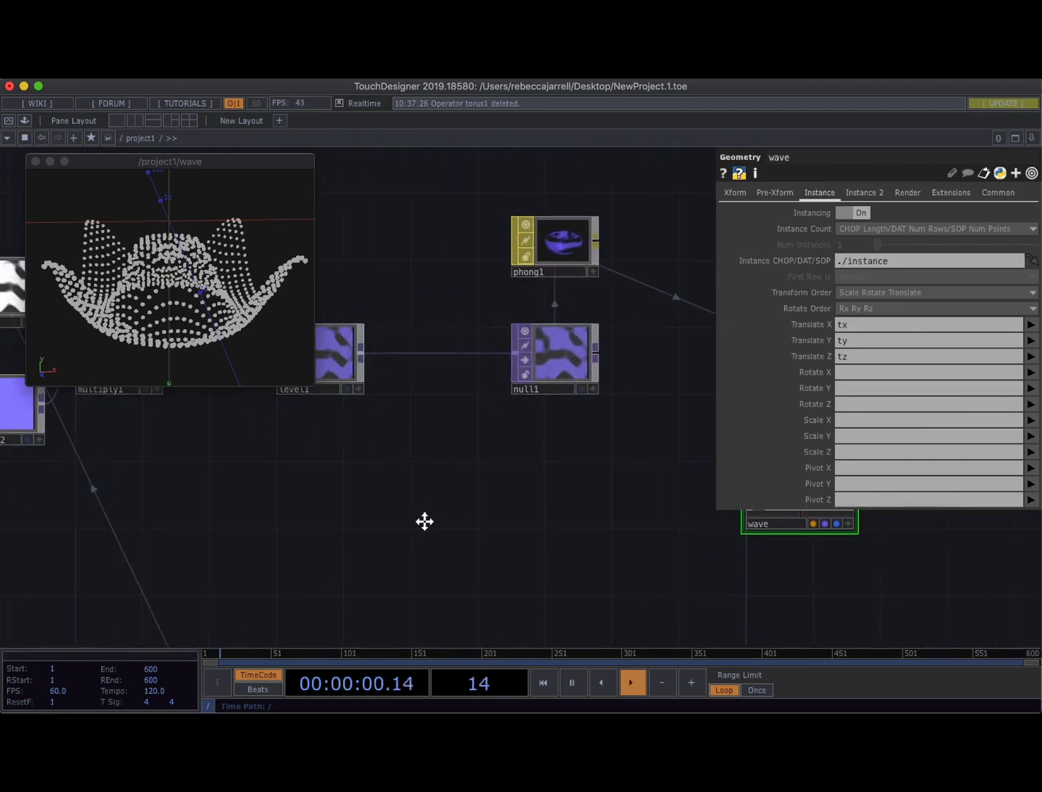
pyautogui.scroll(-5, 438, 540)
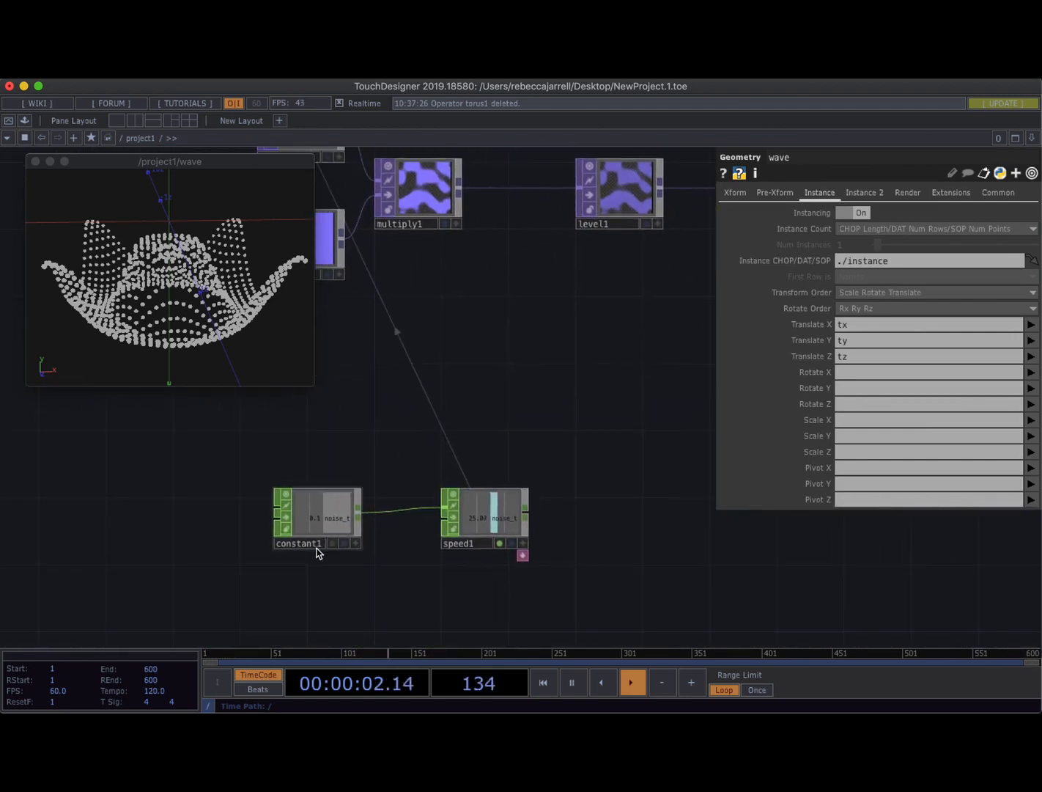
pyautogui.click(314, 516)
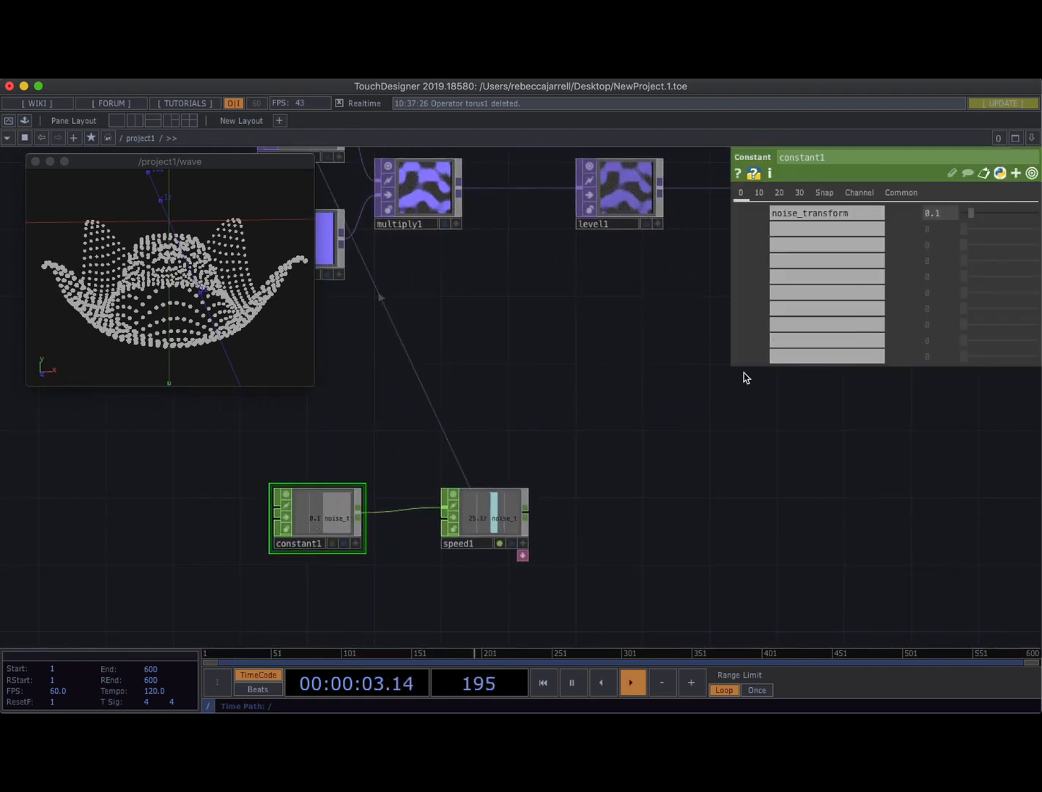
pyautogui.click(803, 230)
pyautogui.write('ramp')
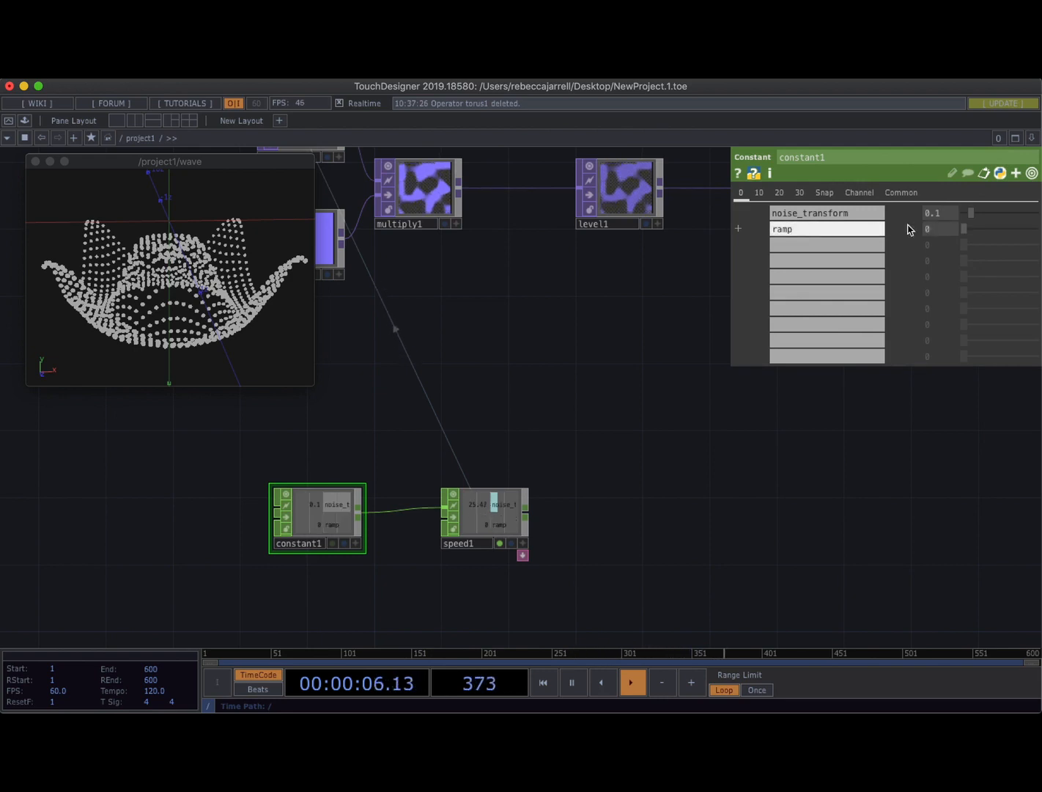
pyautogui.press('Return')
pyautogui.click(932, 235)
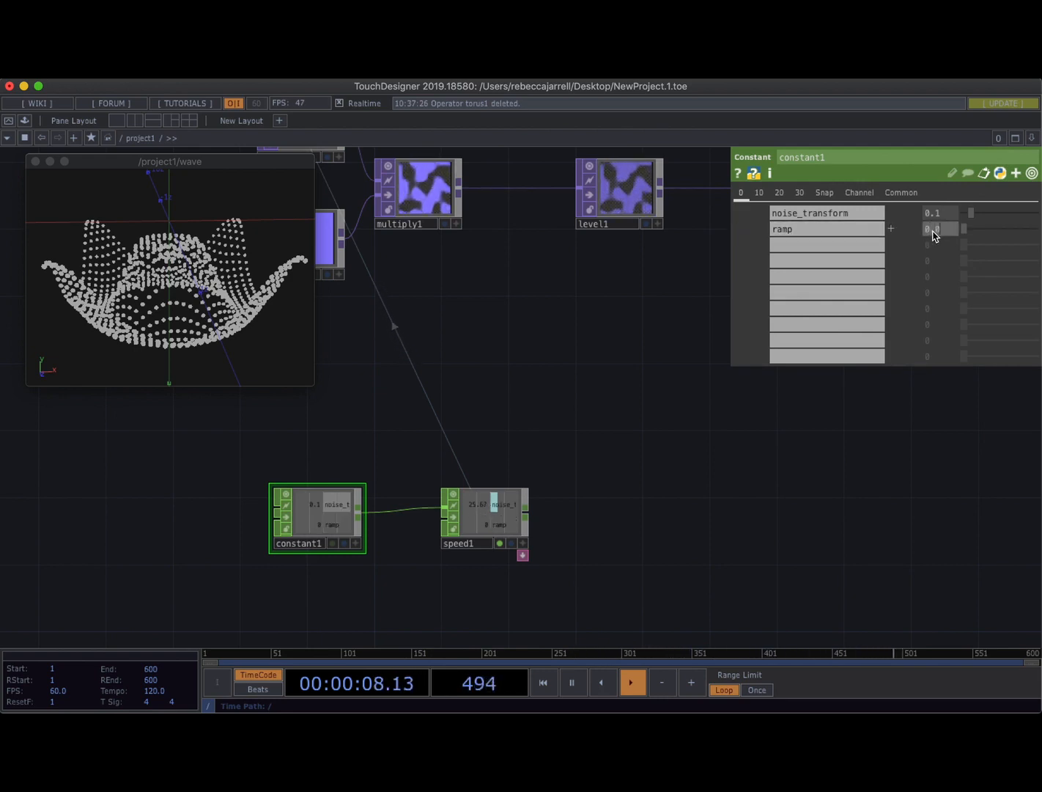
pyautogui.write('0.06')
pyautogui.press('Return')
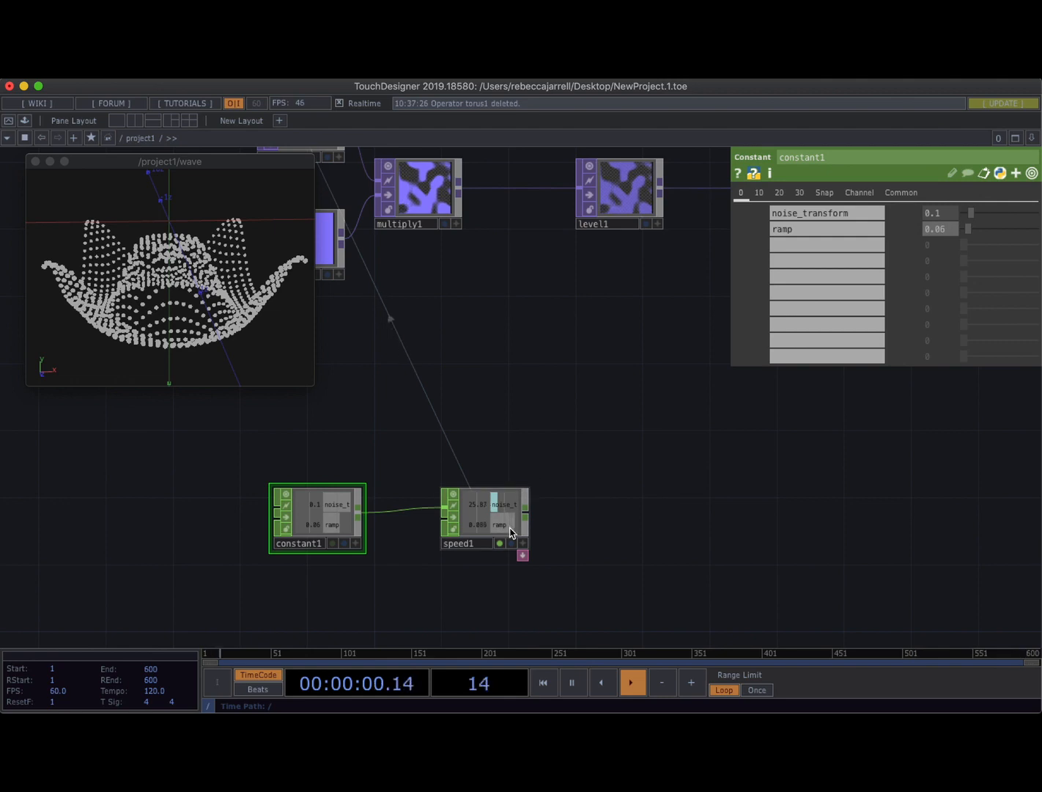
# Enter the wave network and drive ramp1's Phase with the ramp channel of project1's speed1 node.
pyautogui.scroll(3, 490, 545)
pyautogui.scroll(-5, 619, 543)
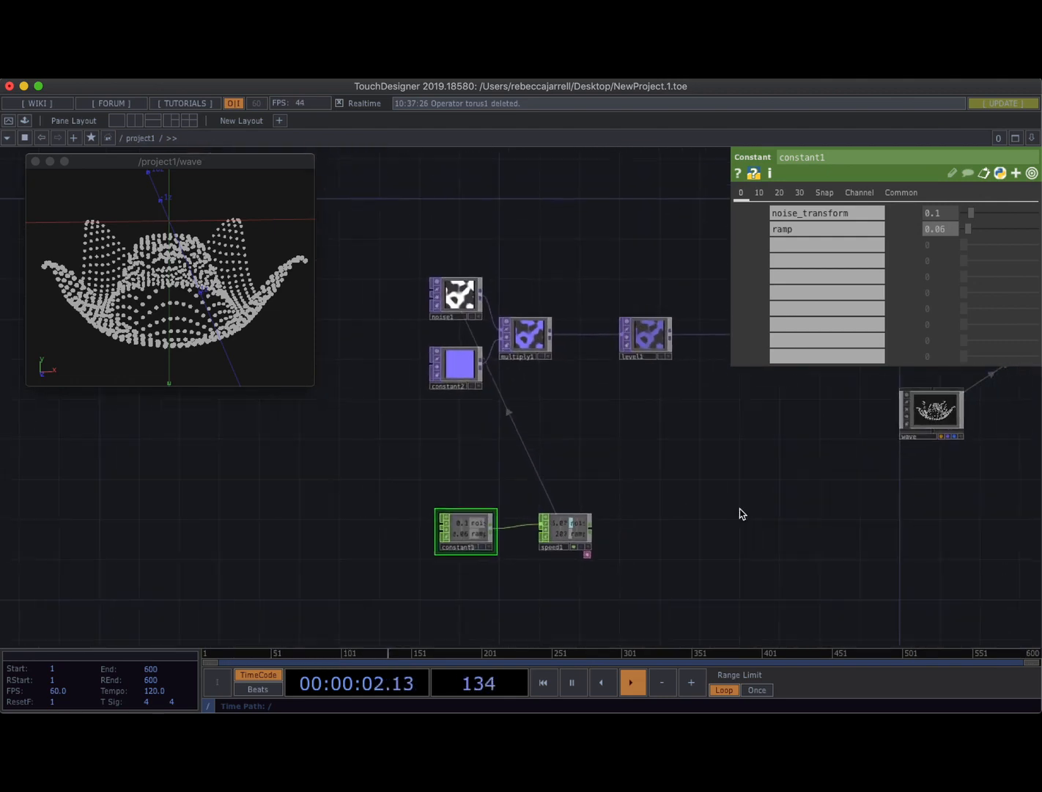
pyautogui.moveTo(740, 511); pyautogui.dragTo(547, 529)
pyautogui.hscroll(8, 547, 529)
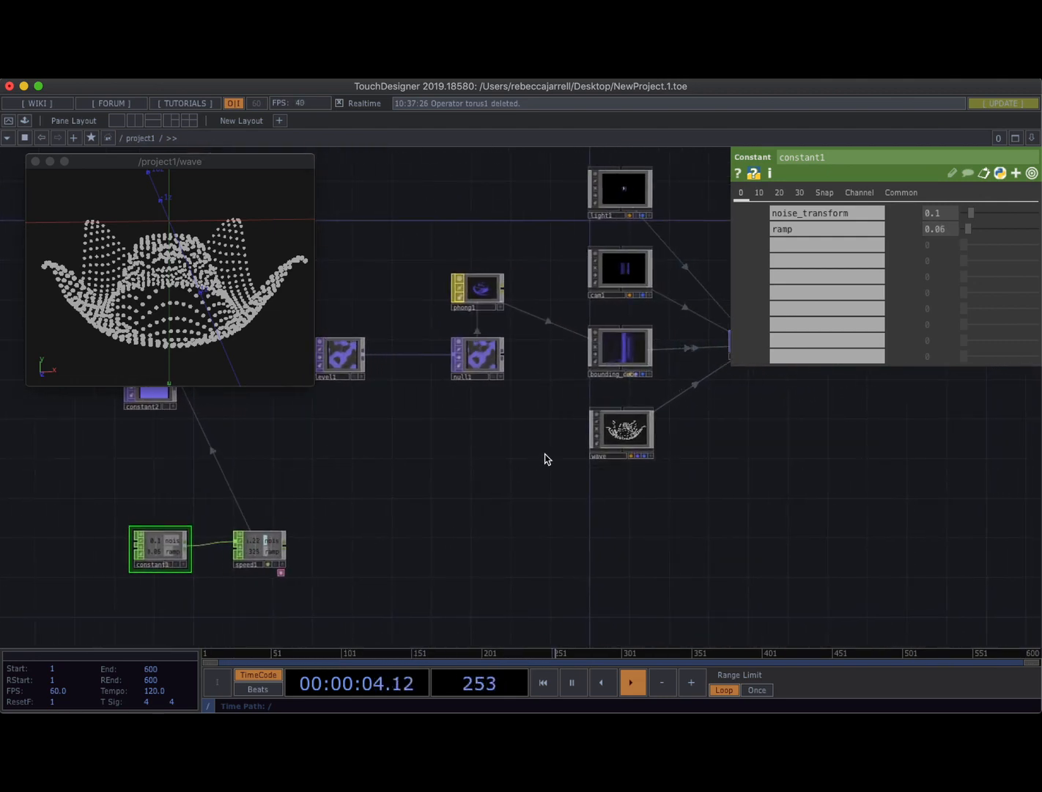
pyautogui.doubleClick(636, 440)
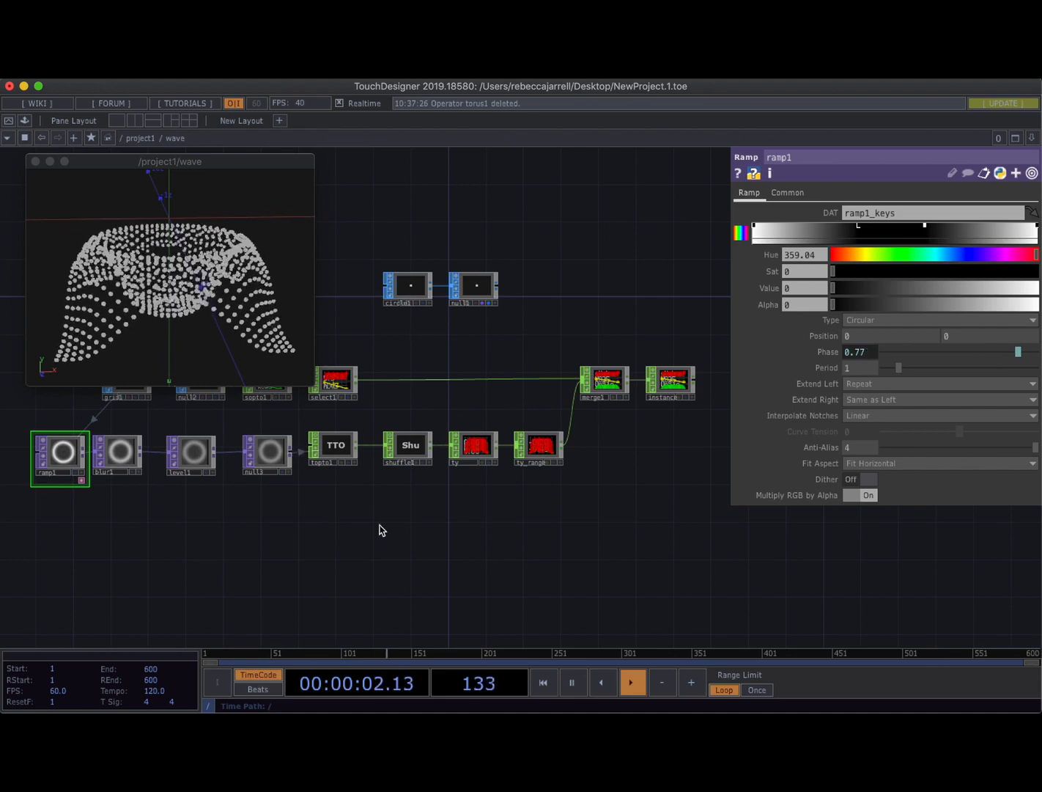
# Duplicate the ty and ty_range node pair twice, with both copies fed by shuffle1.
pyautogui.moveTo(386, 534); pyautogui.dragTo(344, 554)
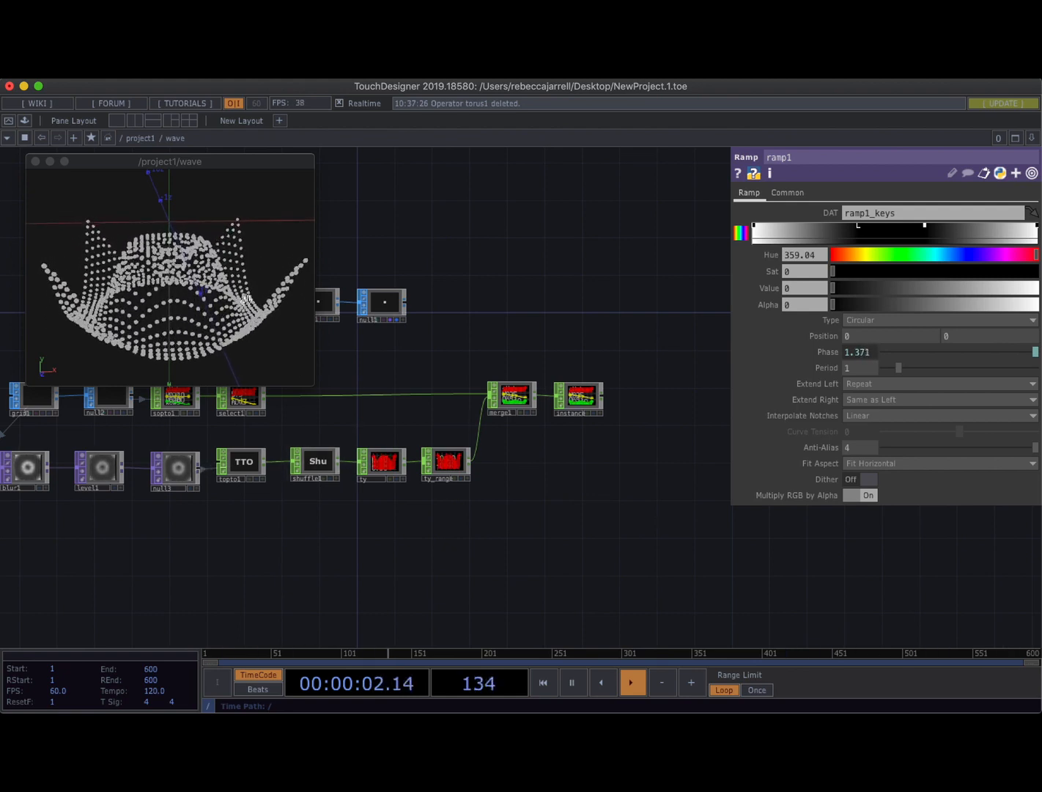
pyautogui.scroll(3, 320, 517)
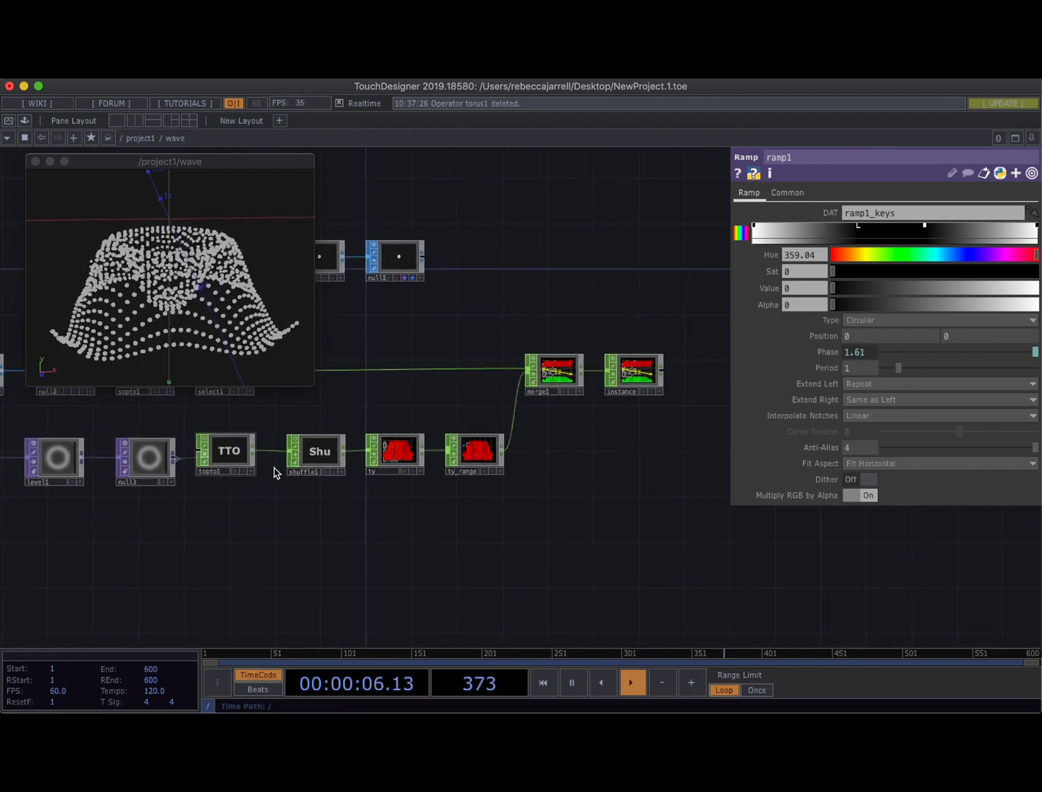
pyautogui.click(403, 458)
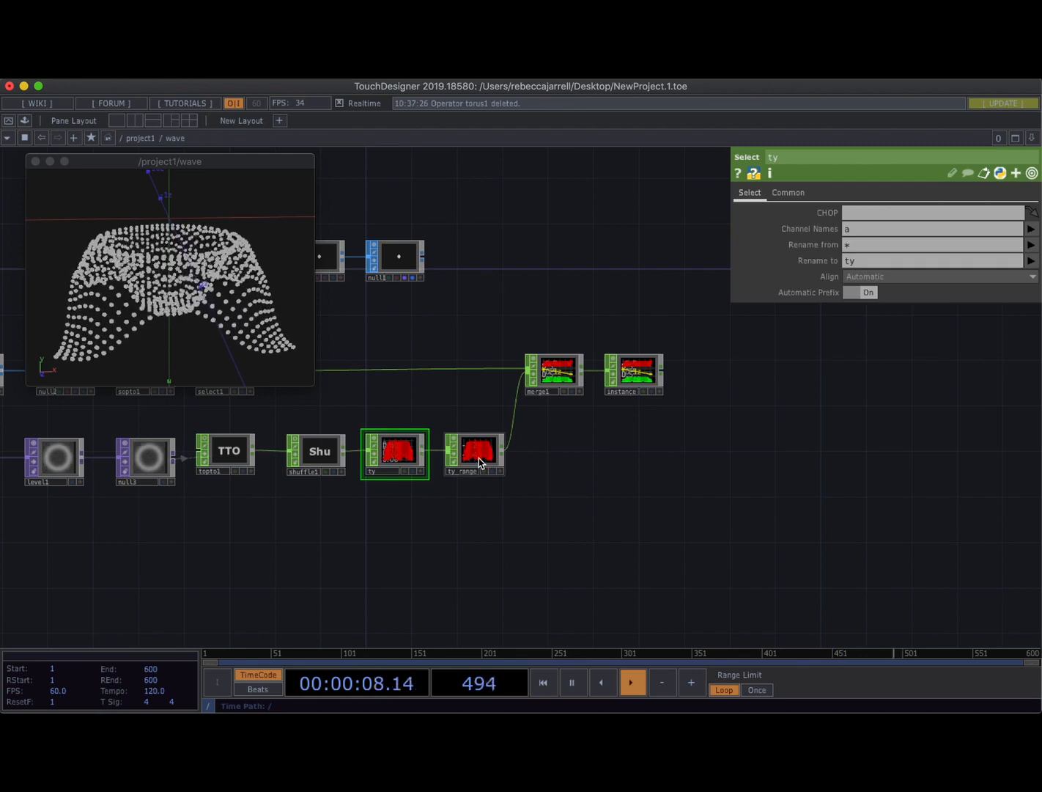
pyautogui.press('super+v')
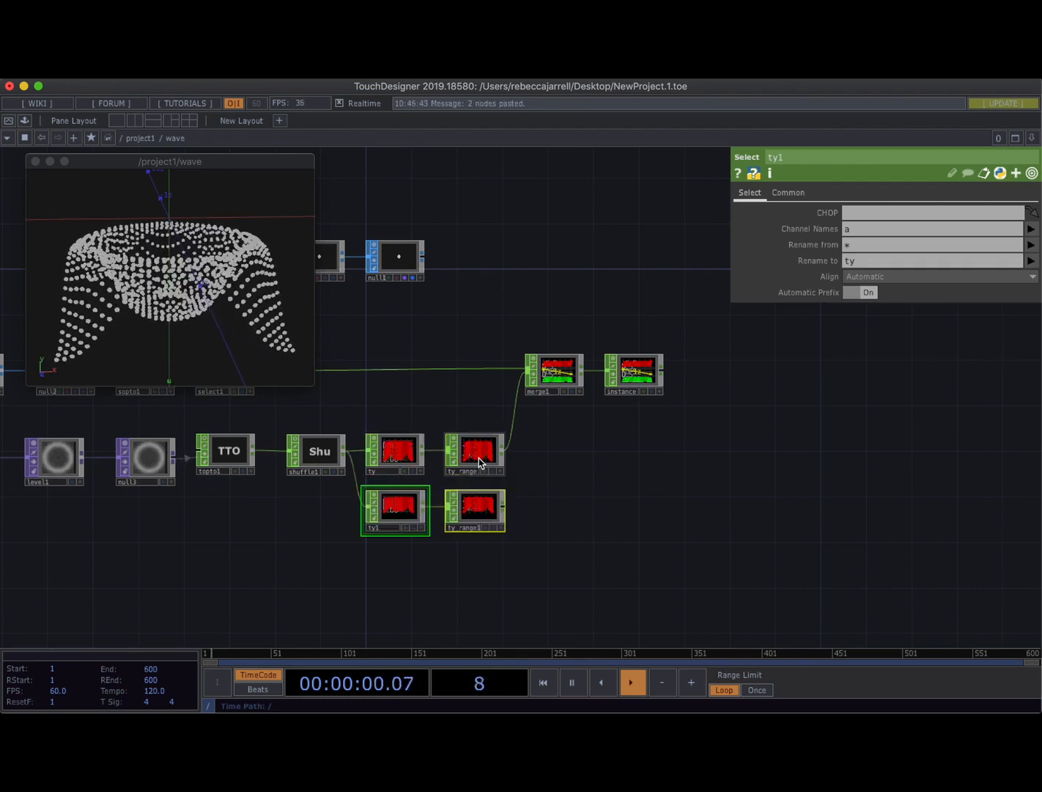
pyautogui.press('super+v')
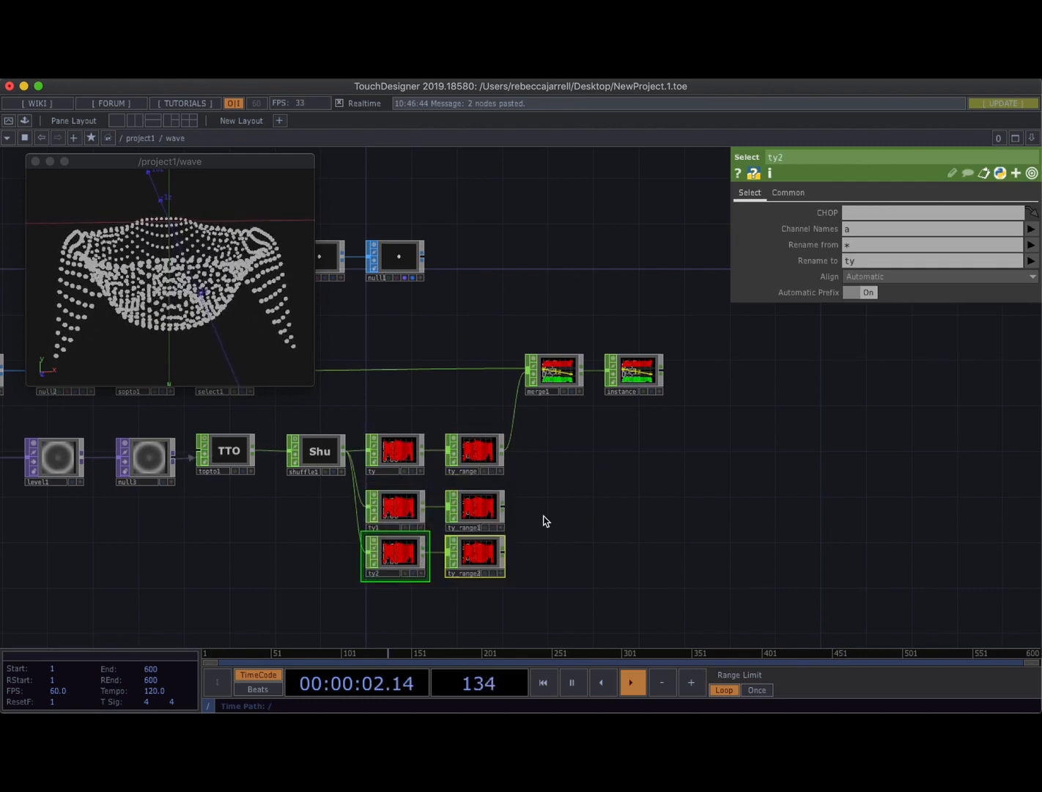
# Rename the ty1 Select node as scale and have it rename its channel to scale.
pyautogui.click(380, 529)
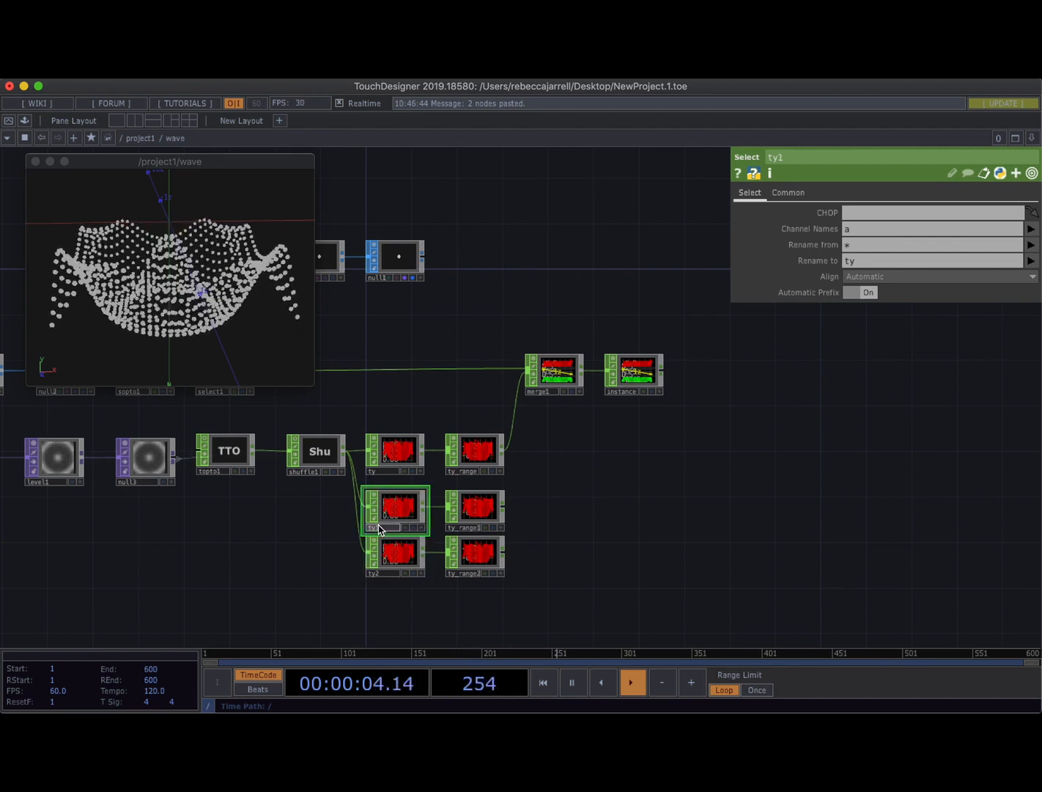
pyautogui.press('Return')
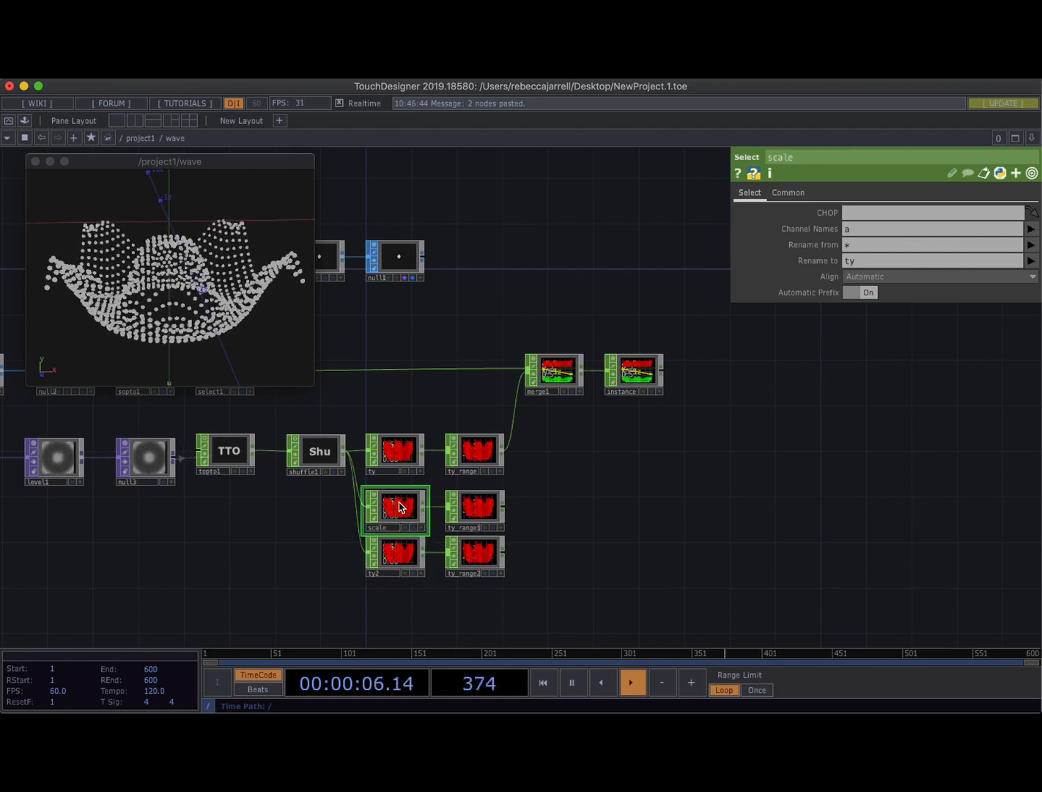
pyautogui.click(874, 265)
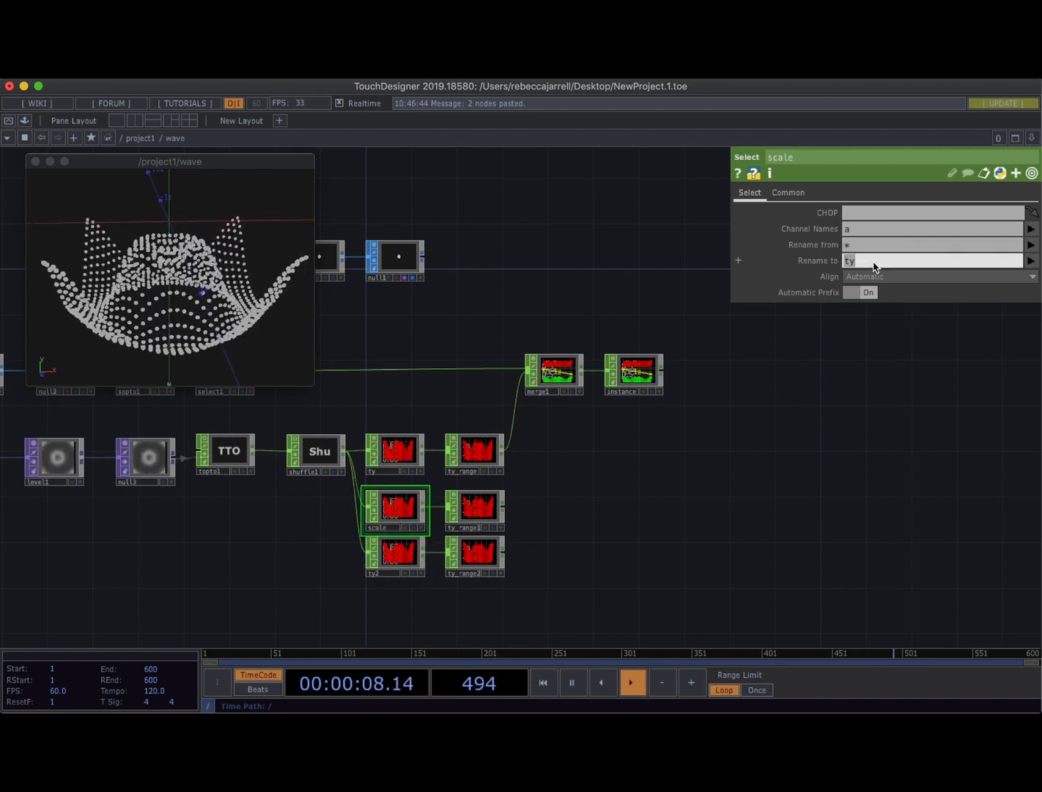
pyautogui.write('scale')
pyautogui.press('Return')
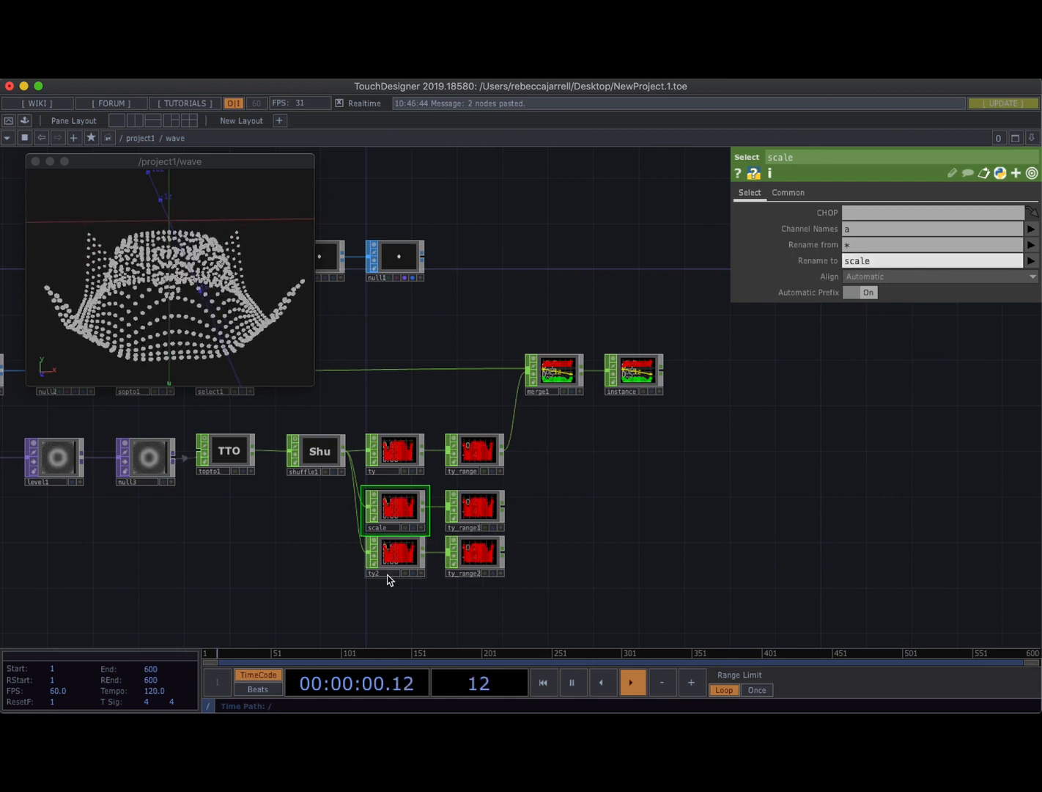
# Rename the ty2 Select node as rotate and have it rename its channel to spin.
pyautogui.click(388, 576)
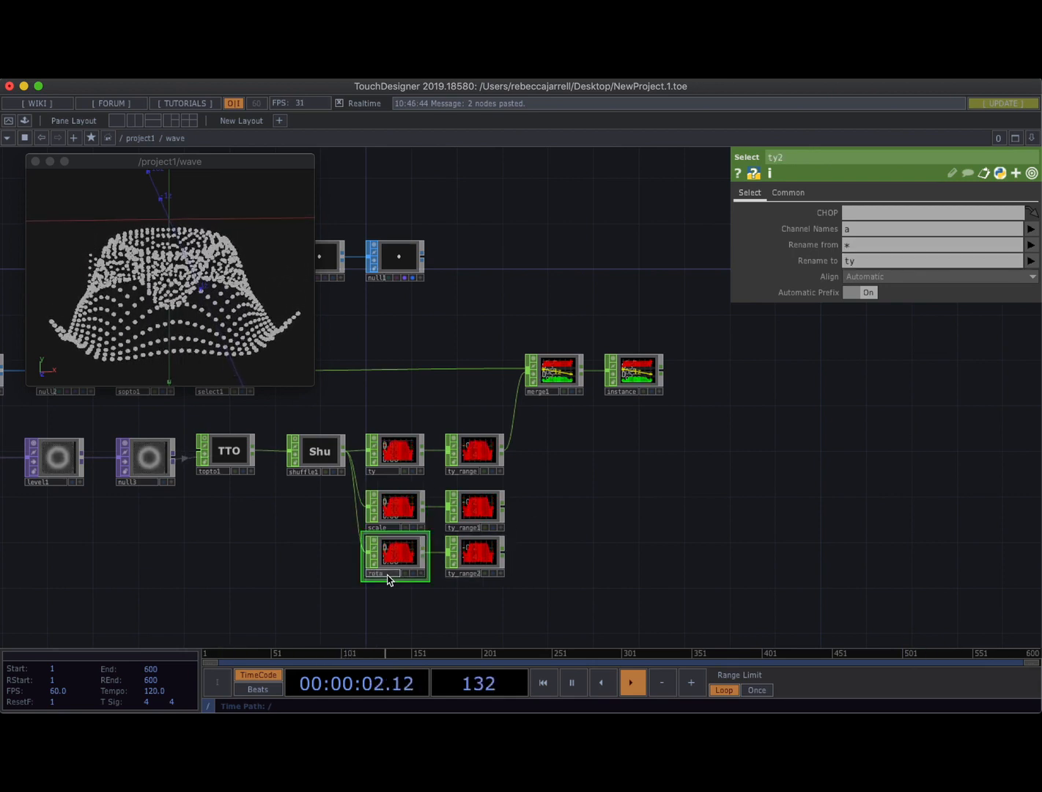
pyautogui.write('rotate')
pyautogui.press('Return')
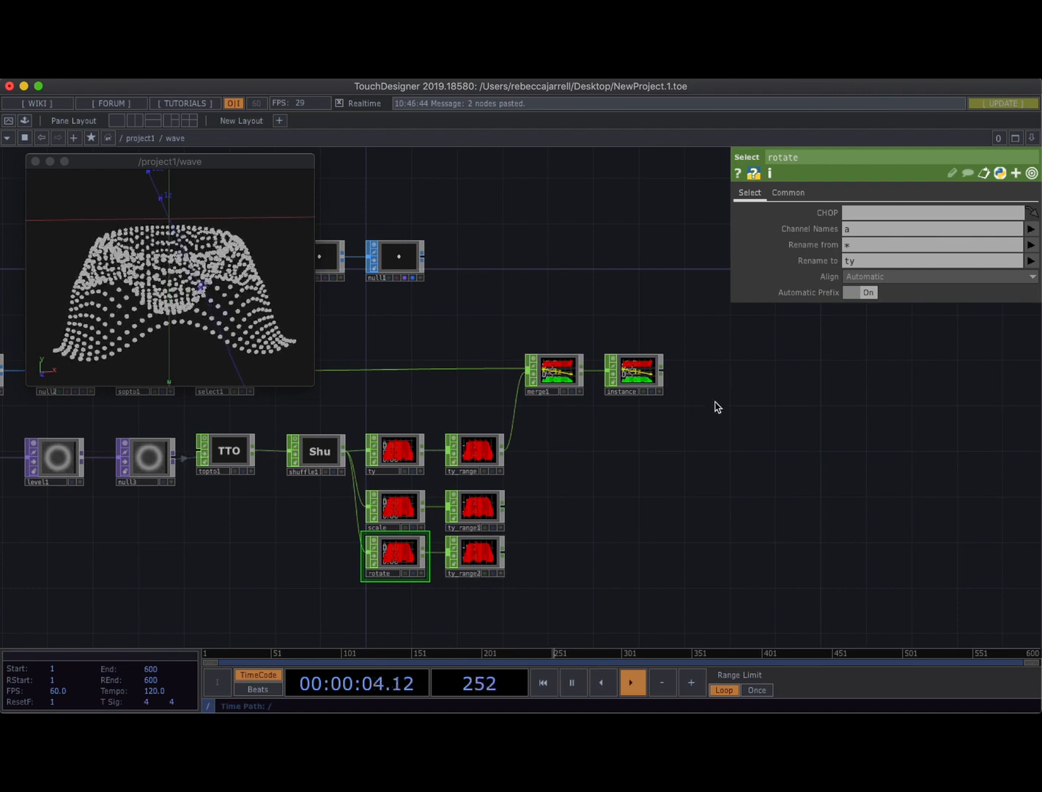
pyautogui.click(859, 262)
pyautogui.write('spi')
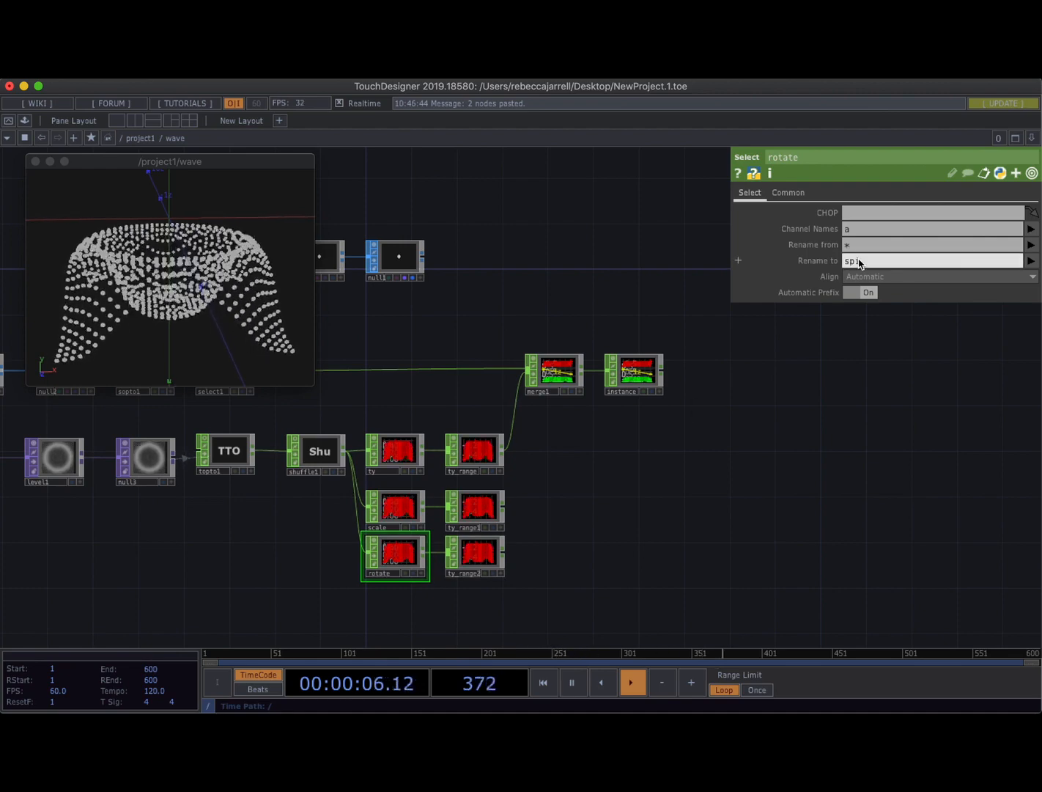
pyautogui.write('n')
pyautogui.press('Return')
# Rename the ty_range1 node as scale_range and the ty_range2 node as rotate_range.
pyautogui.click(460, 530)
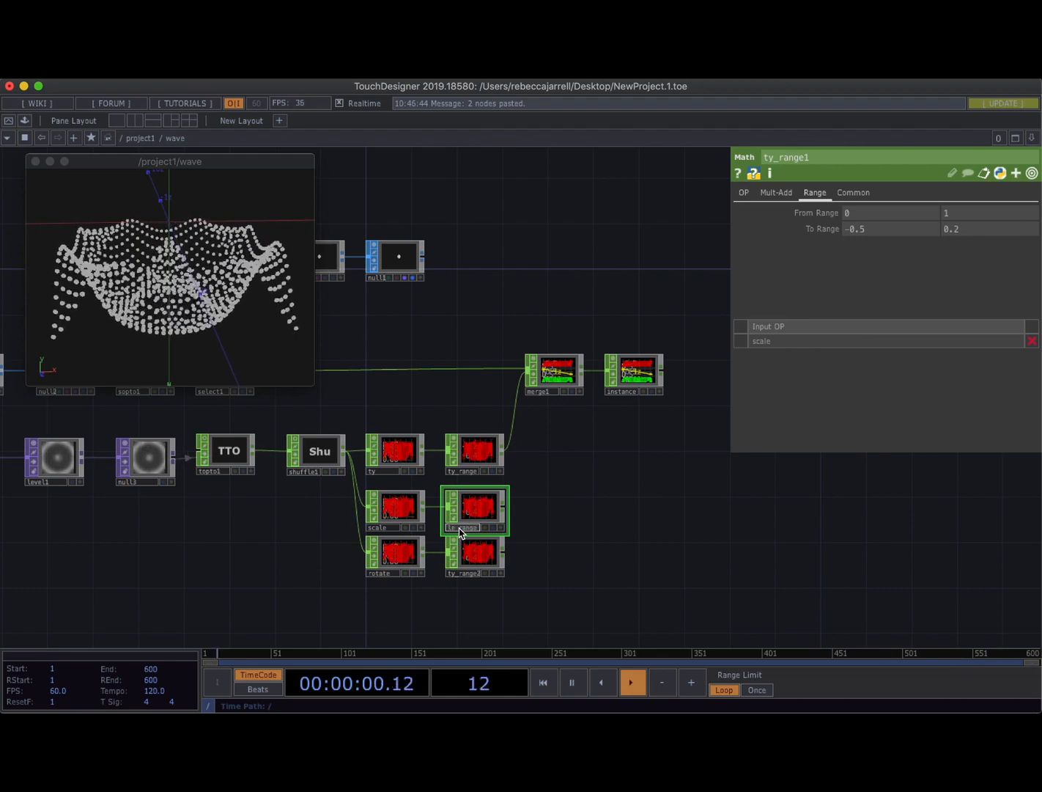
pyautogui.click(466, 576)
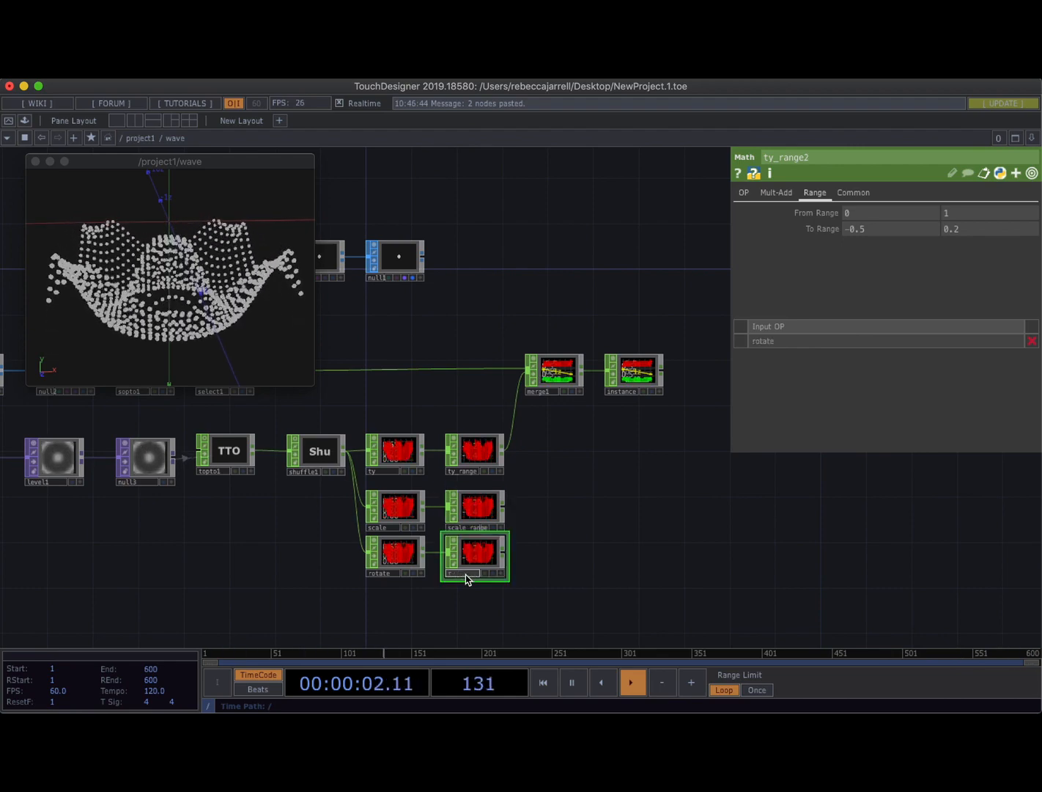
pyautogui.write('rotate_range')
pyautogui.press('Return')
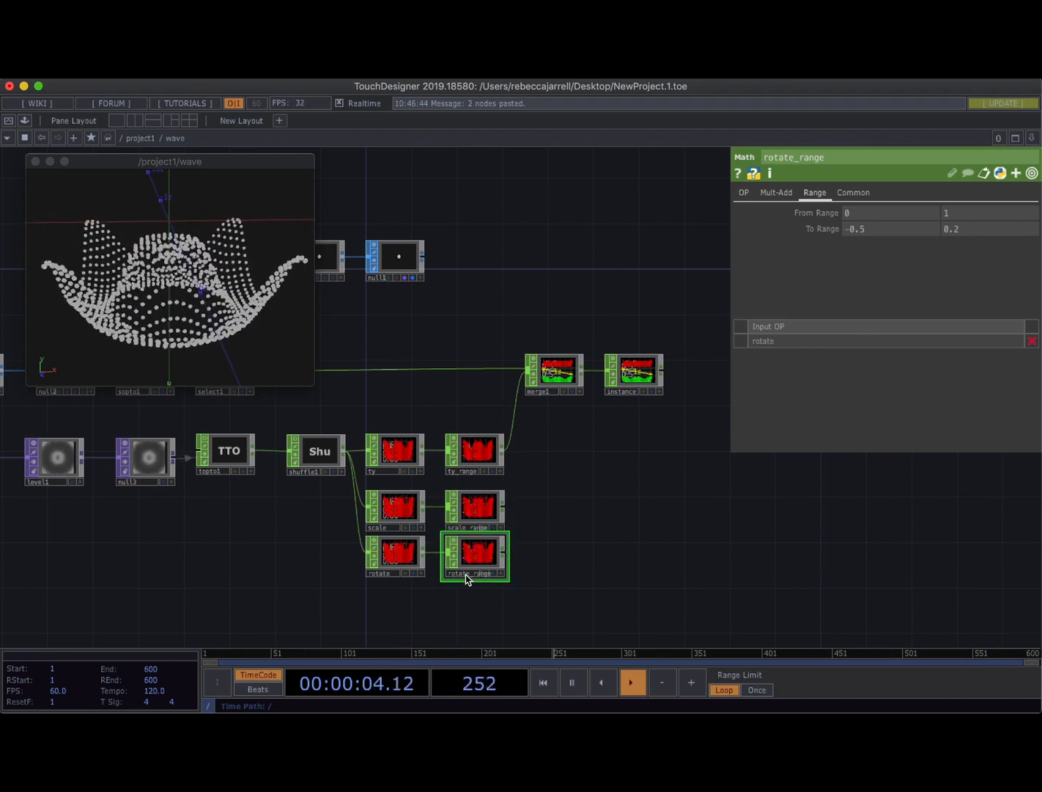
# Set the To Range of the scale_range Math node to .2 and 1.
pyautogui.click(481, 517)
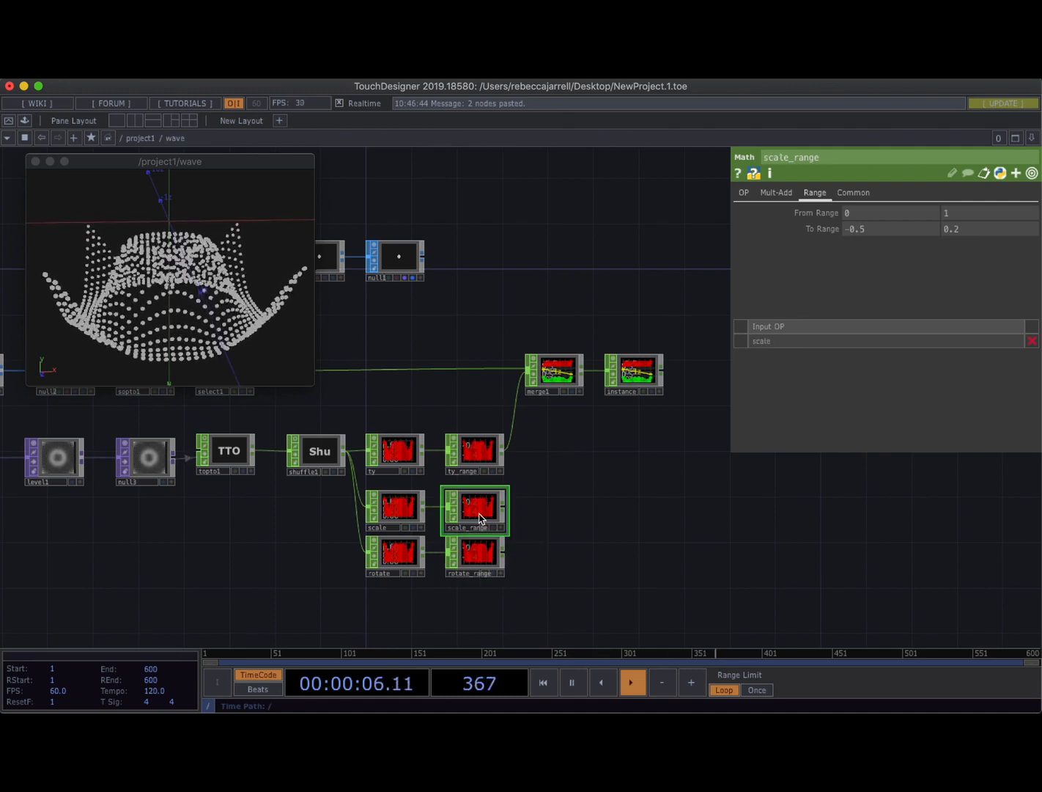
pyautogui.scroll(3, 306, 534)
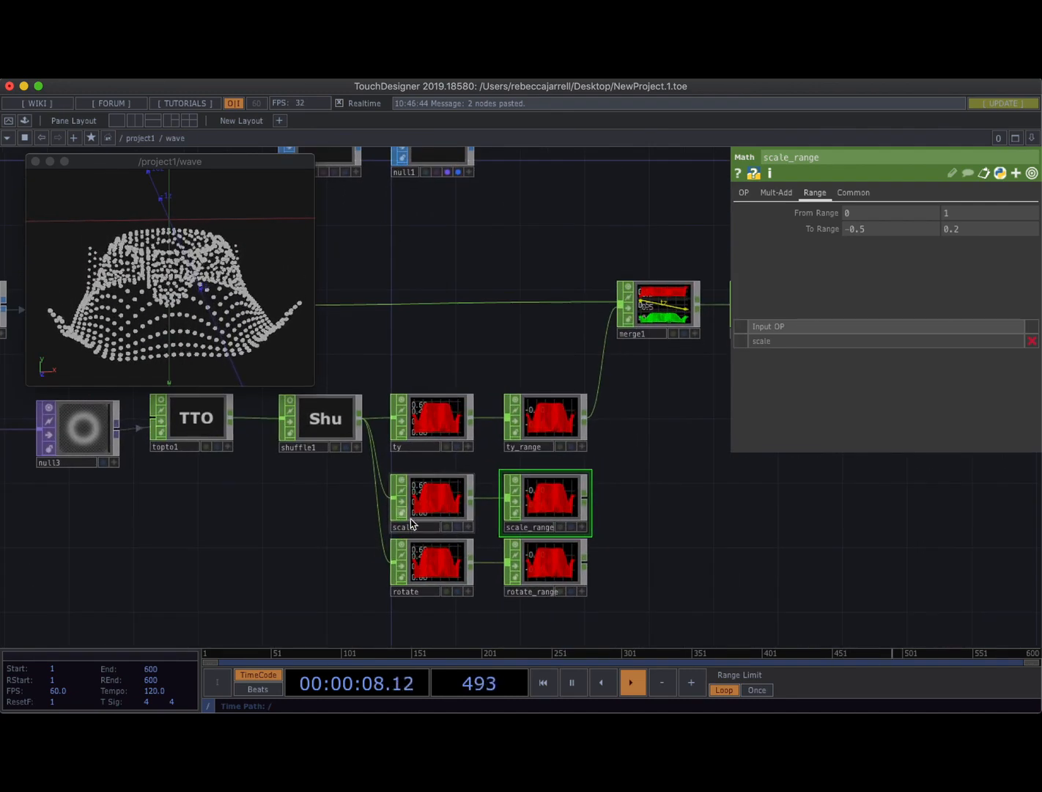
pyautogui.click(430, 570)
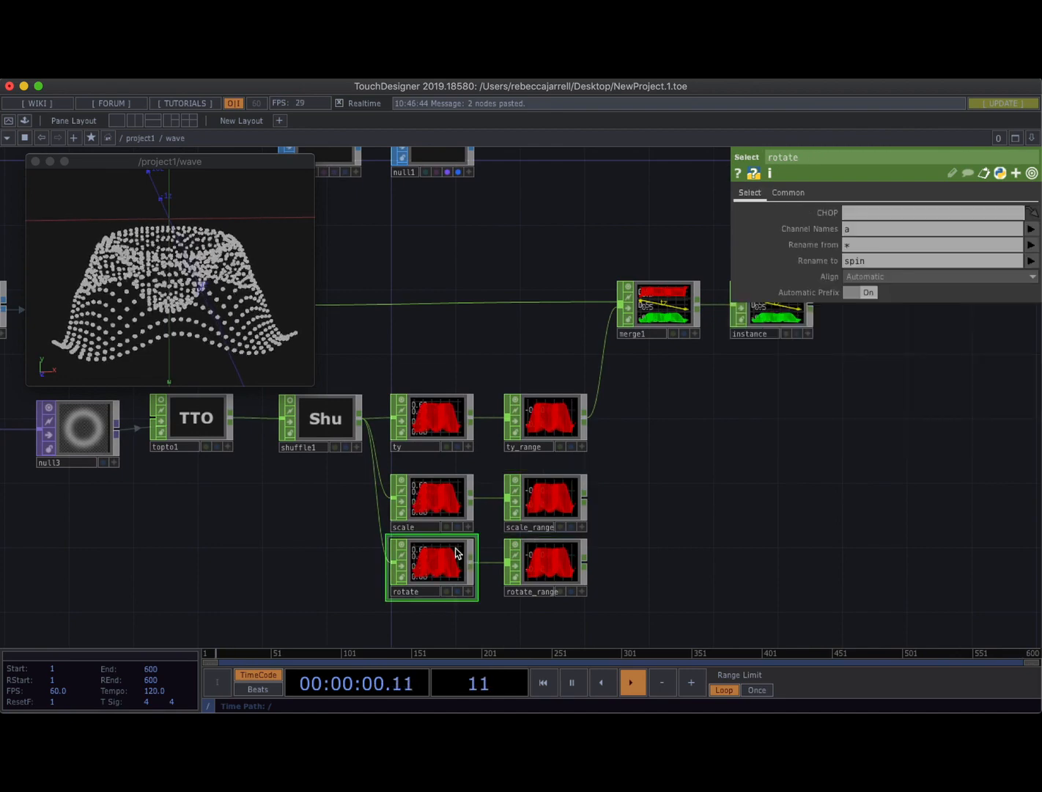
pyautogui.click(541, 505)
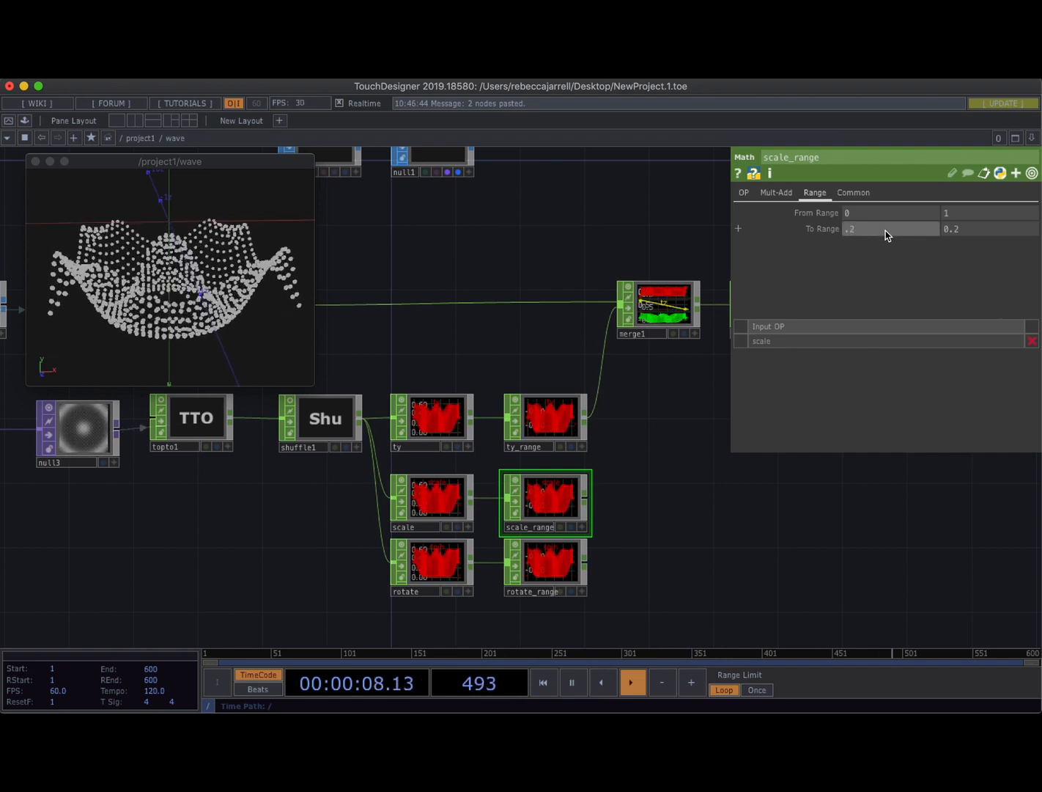
pyautogui.press('Return')
pyautogui.click(956, 227)
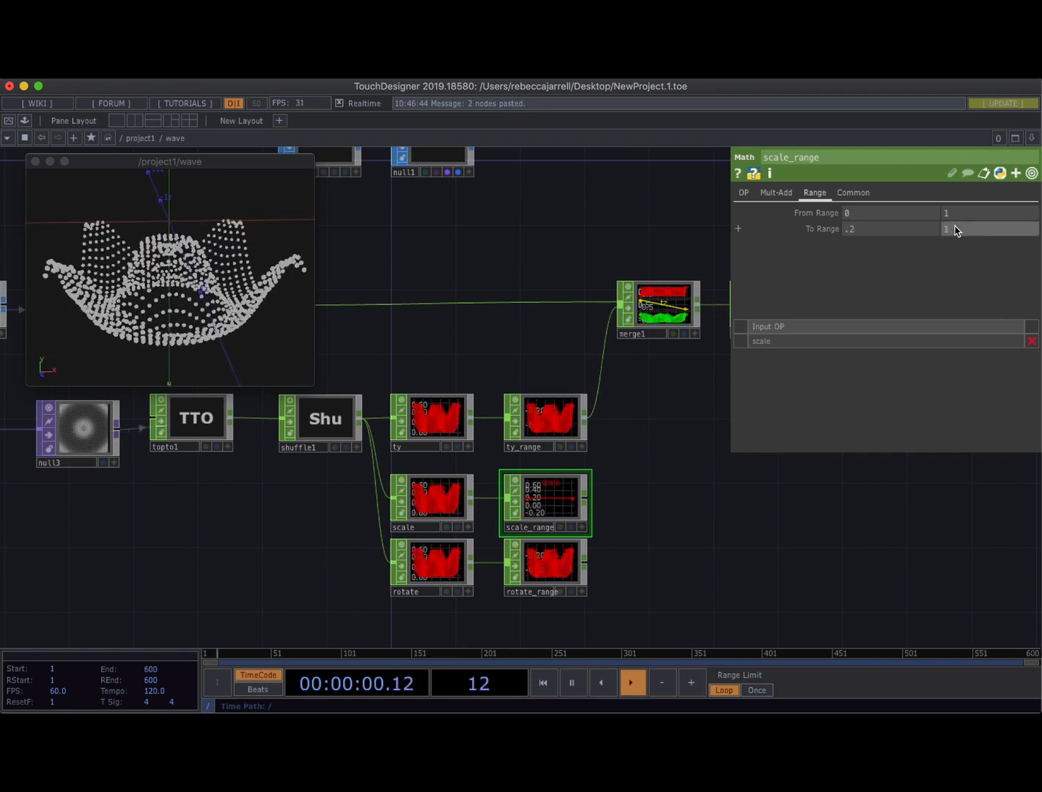
pyautogui.write('1')
pyautogui.press('Return')
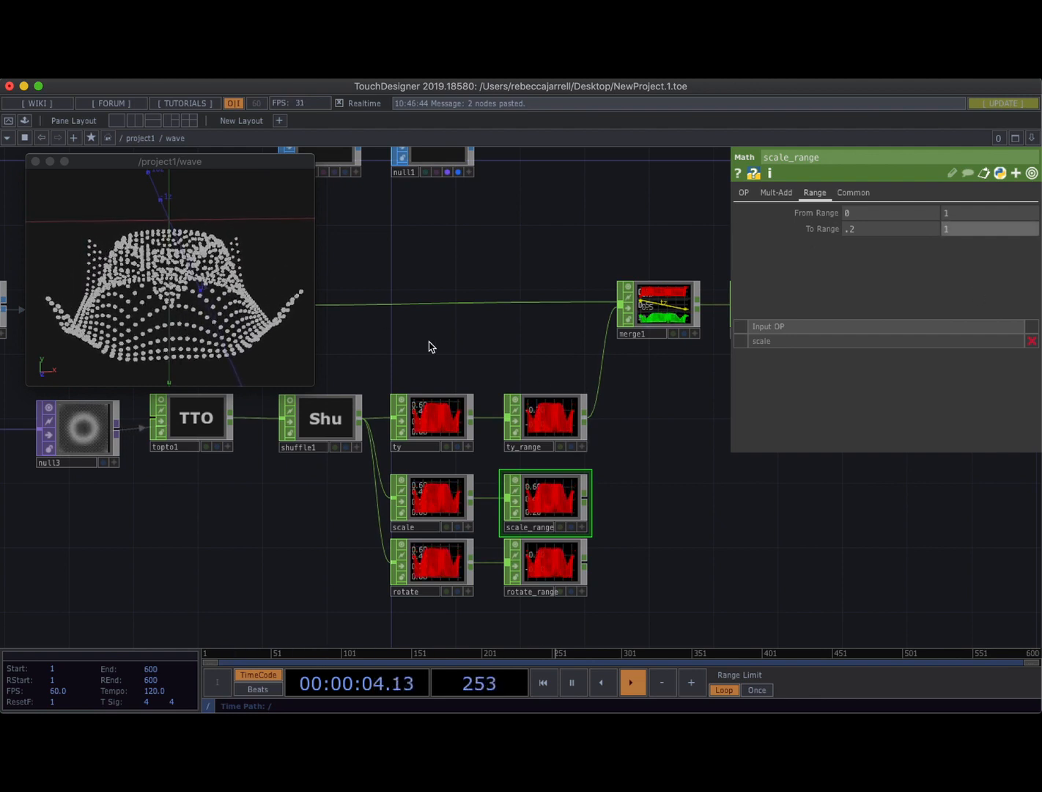
# Set rotate_range's To Range to -360 and 360, and connect both scale_range and rotate_range to merge1.
pyautogui.scroll(-1, 430, 346)
pyautogui.click(544, 562)
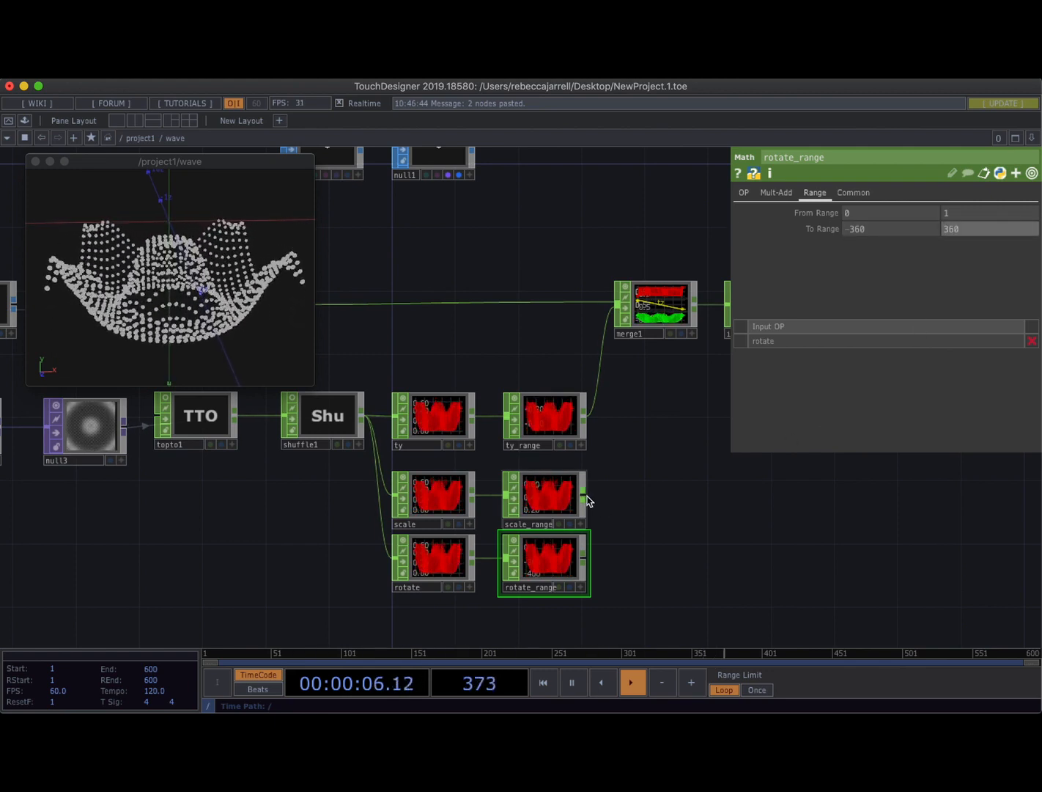
pyautogui.moveTo(587, 501); pyautogui.dragTo(616, 314)
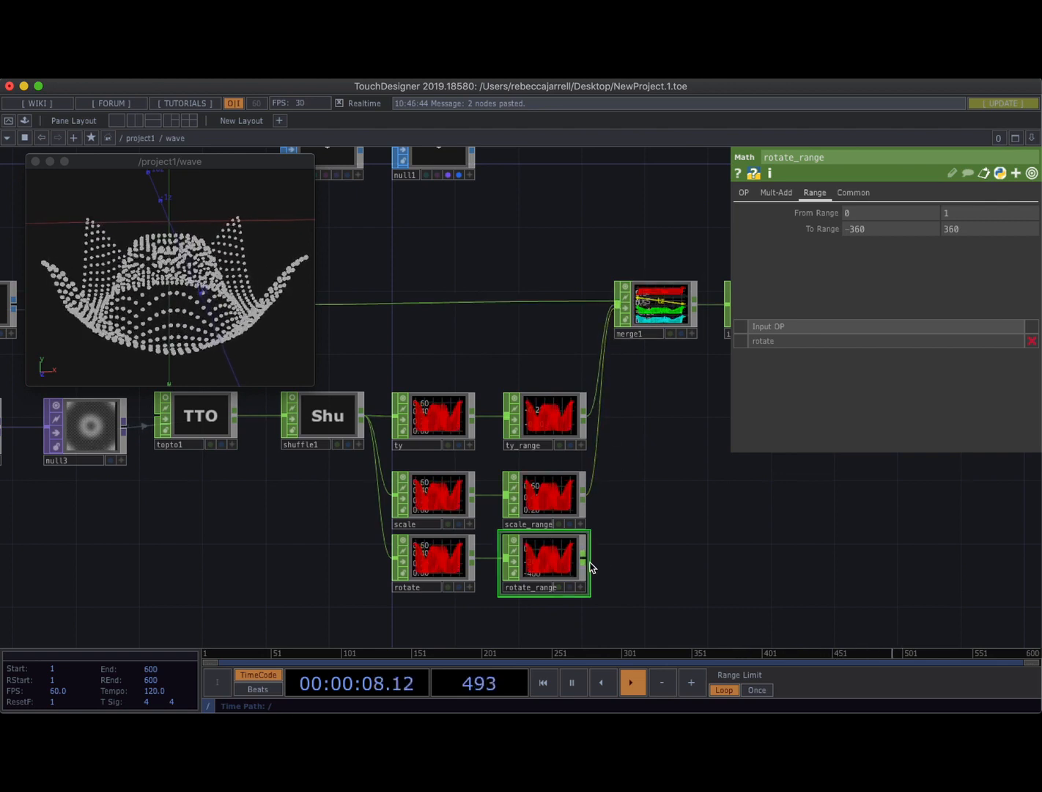
pyautogui.moveTo(589, 562); pyautogui.dragTo(628, 354)
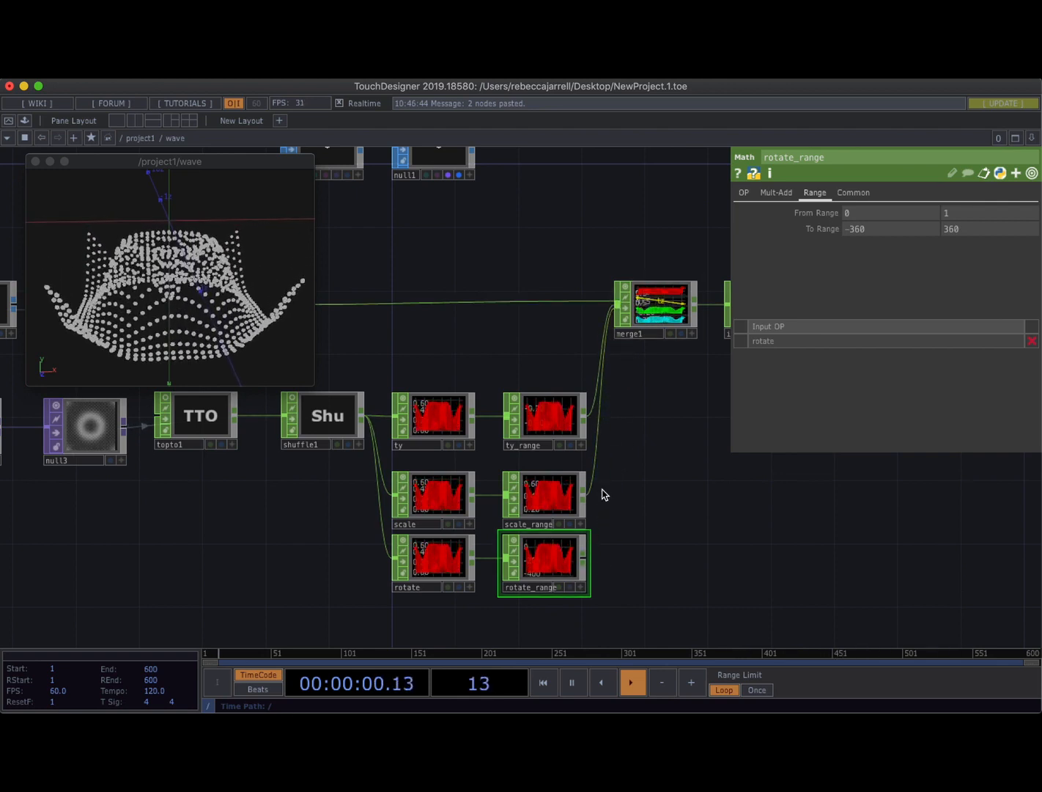
pyautogui.moveTo(584, 559); pyautogui.dragTo(618, 307)
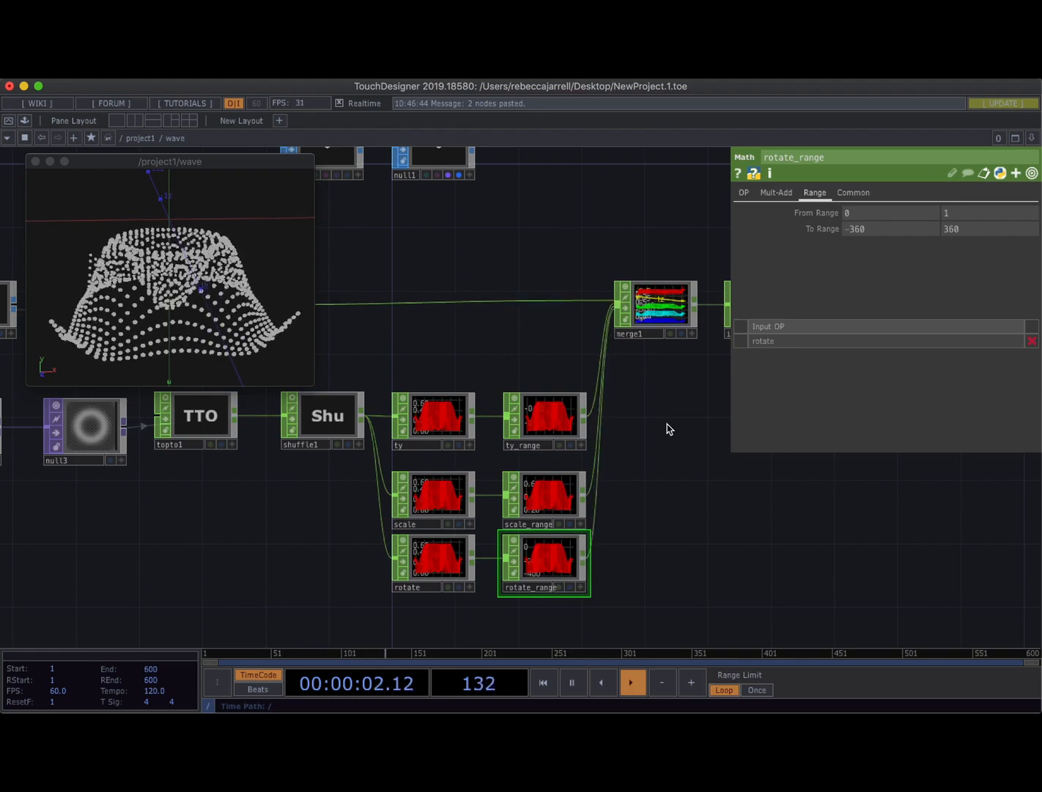
# Go up to project1 and assign the spin channel to the wave geometry's instance Rotate X, Y and Z.
pyautogui.moveTo(639, 430); pyautogui.dragTo(548, 455)
pyautogui.scroll(-10, 631, 485)
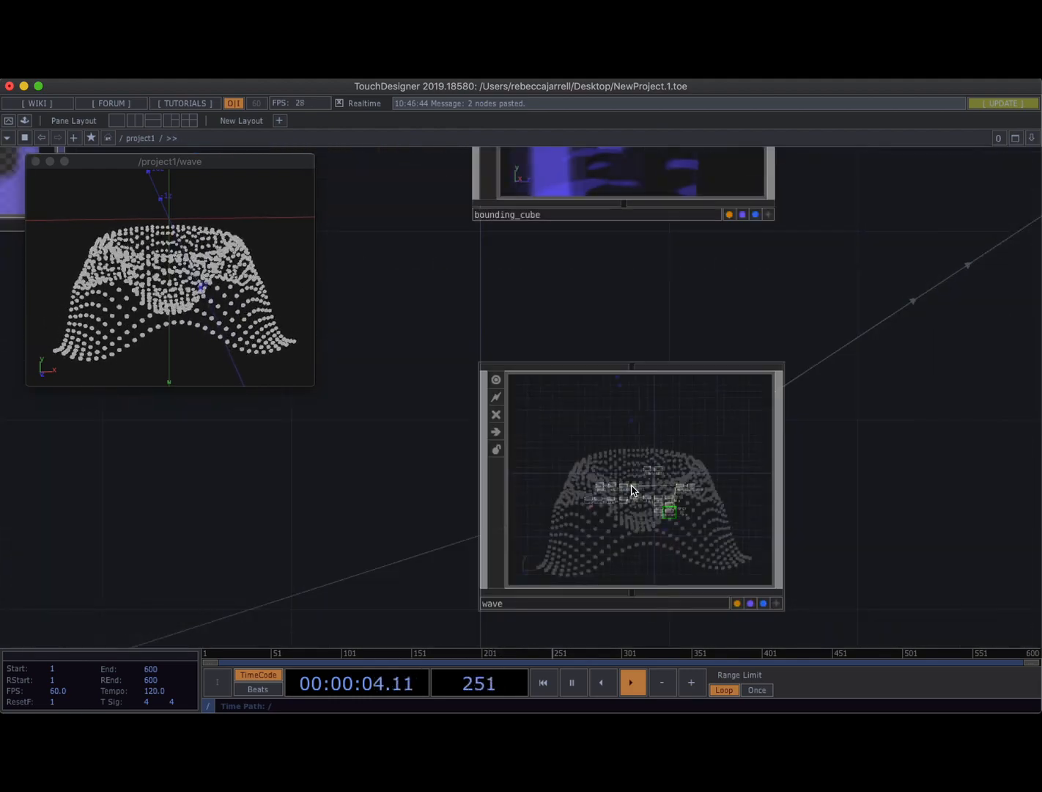
pyautogui.moveTo(579, 310); pyautogui.dragTo(431, 227)
pyautogui.click(492, 434)
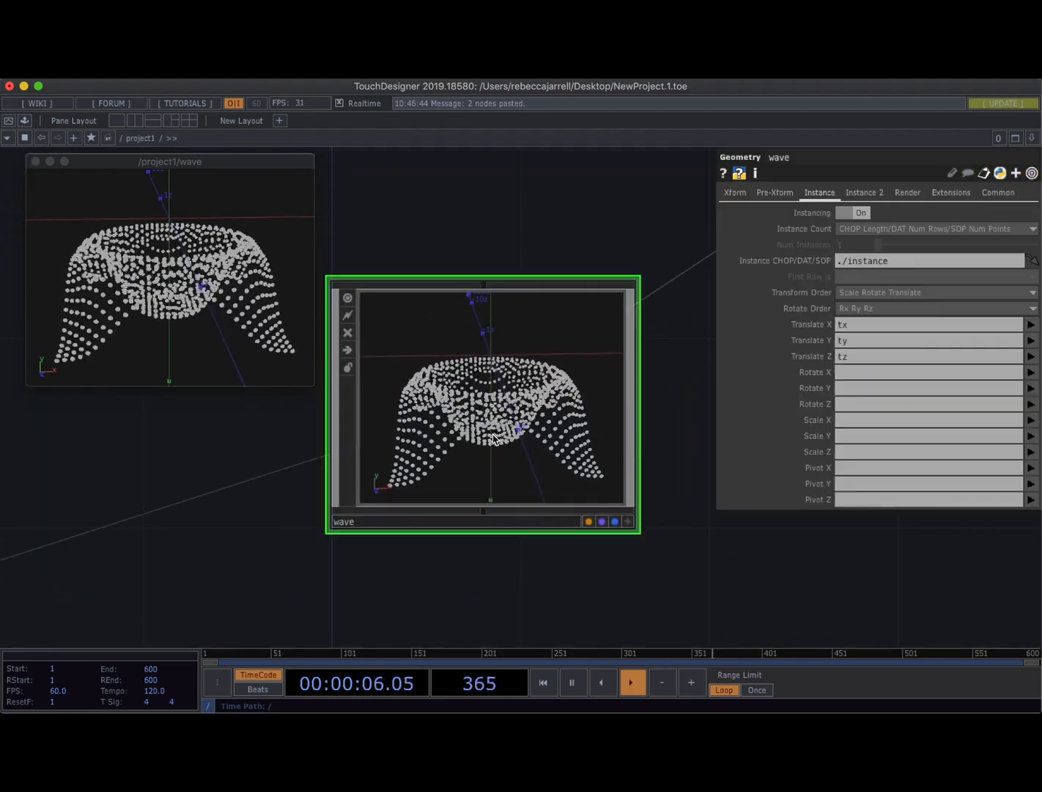
pyautogui.click(848, 373)
pyautogui.write('spin')
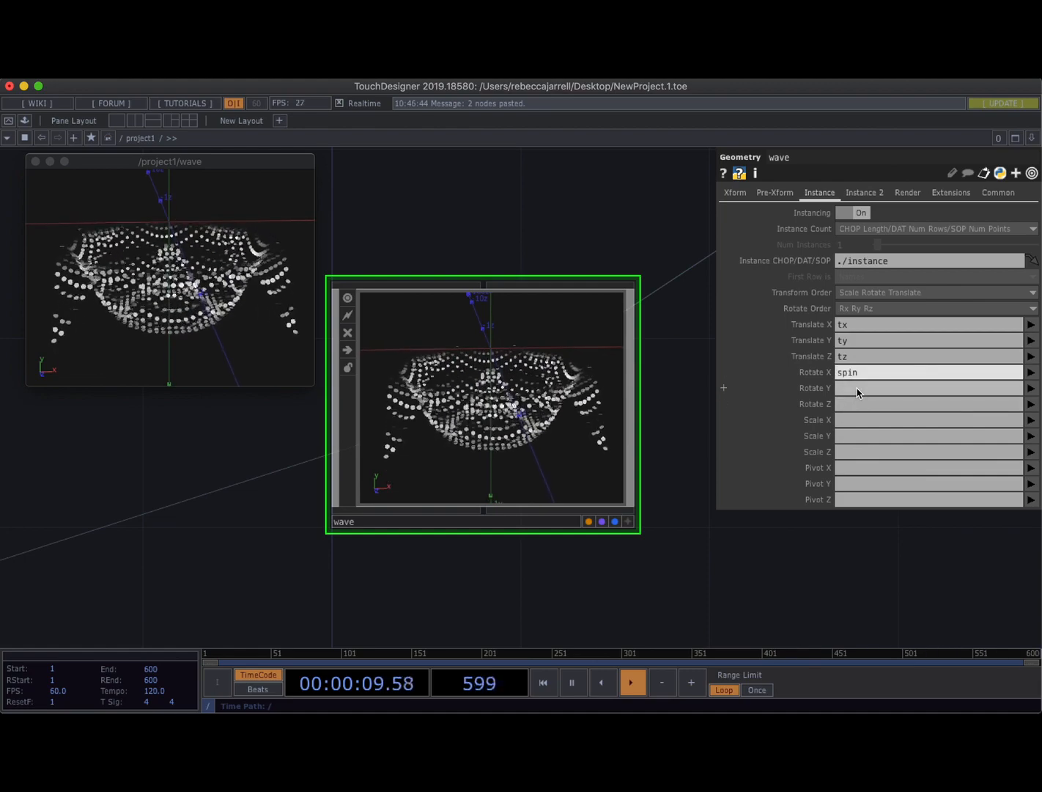
pyautogui.click(857, 393)
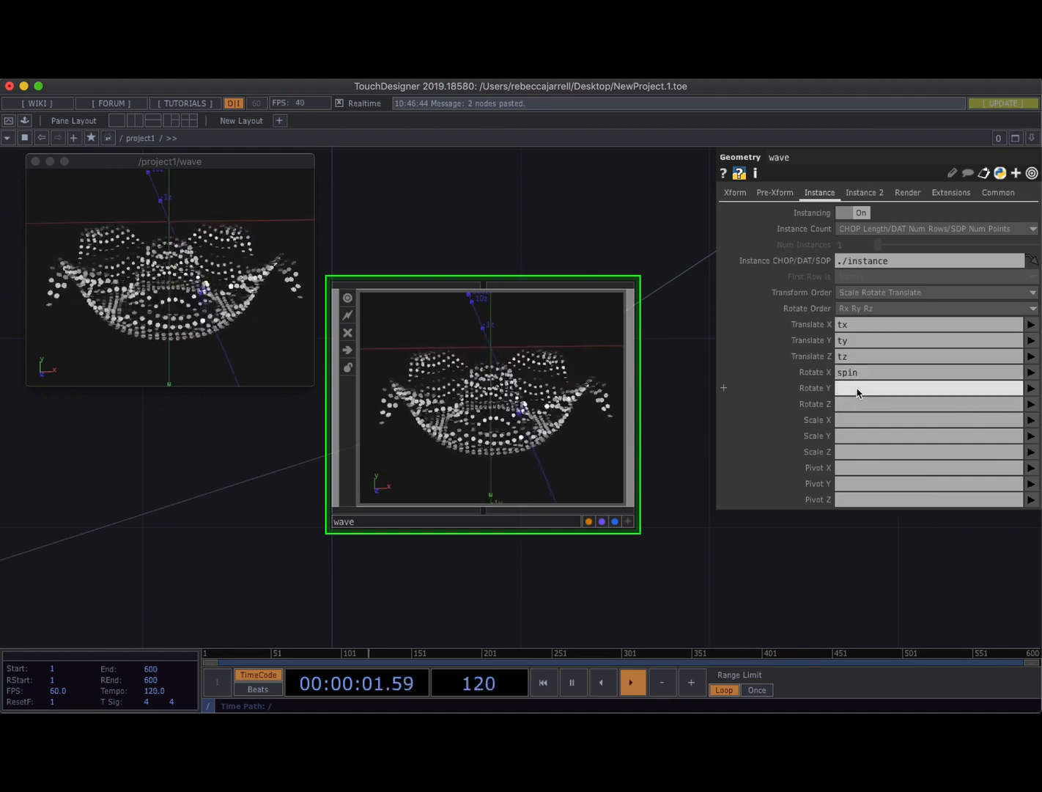
pyautogui.click(847, 409)
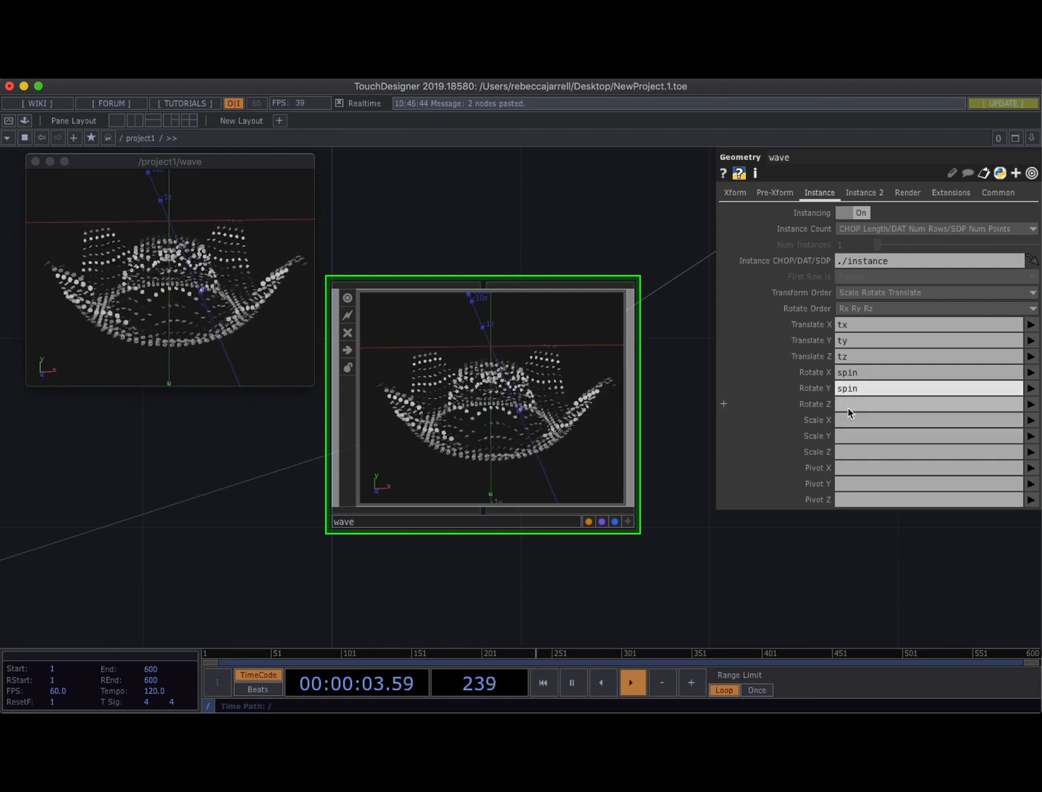
pyautogui.write('spin')
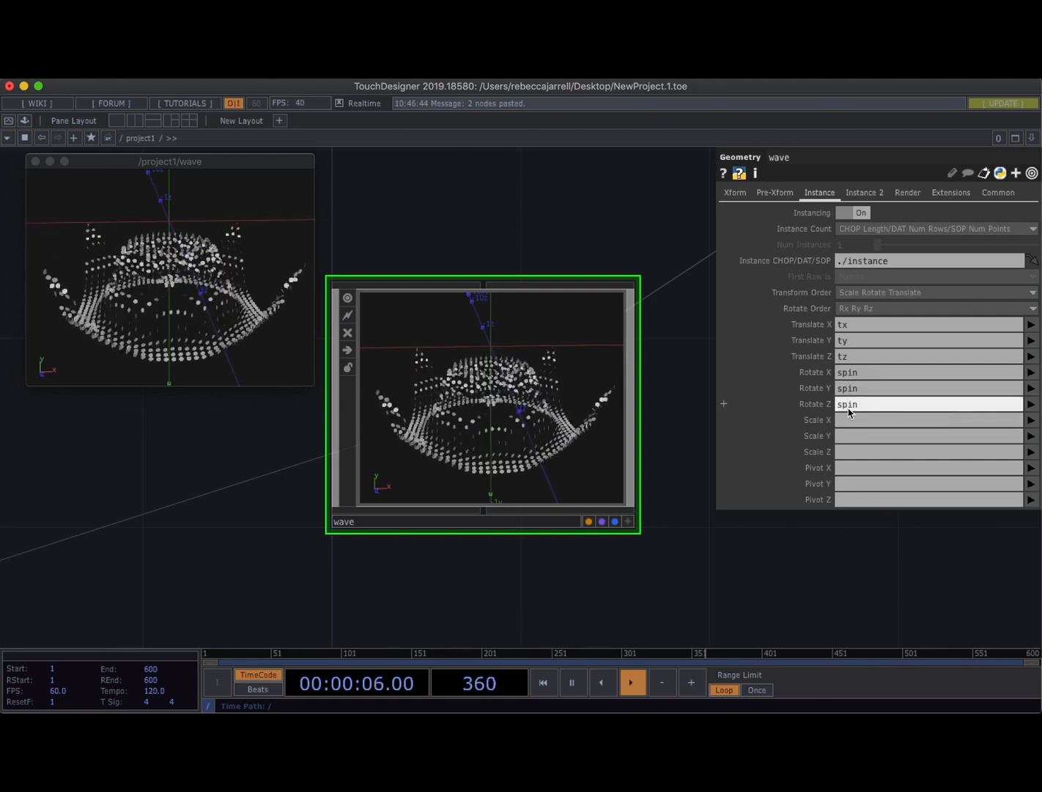
# Assign the scale channel to the wave geometry's instance Scale X, Scale Y and Scale Z.
pyautogui.click(848, 422)
pyautogui.write('sc')
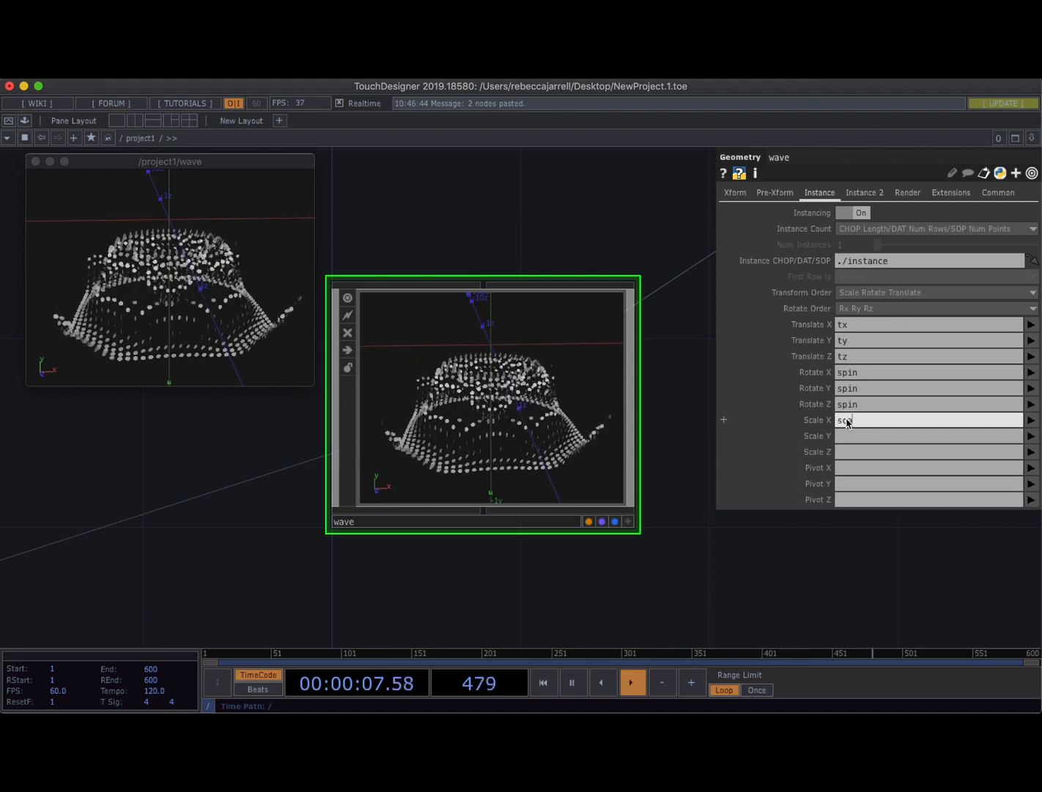
pyautogui.write('ale')
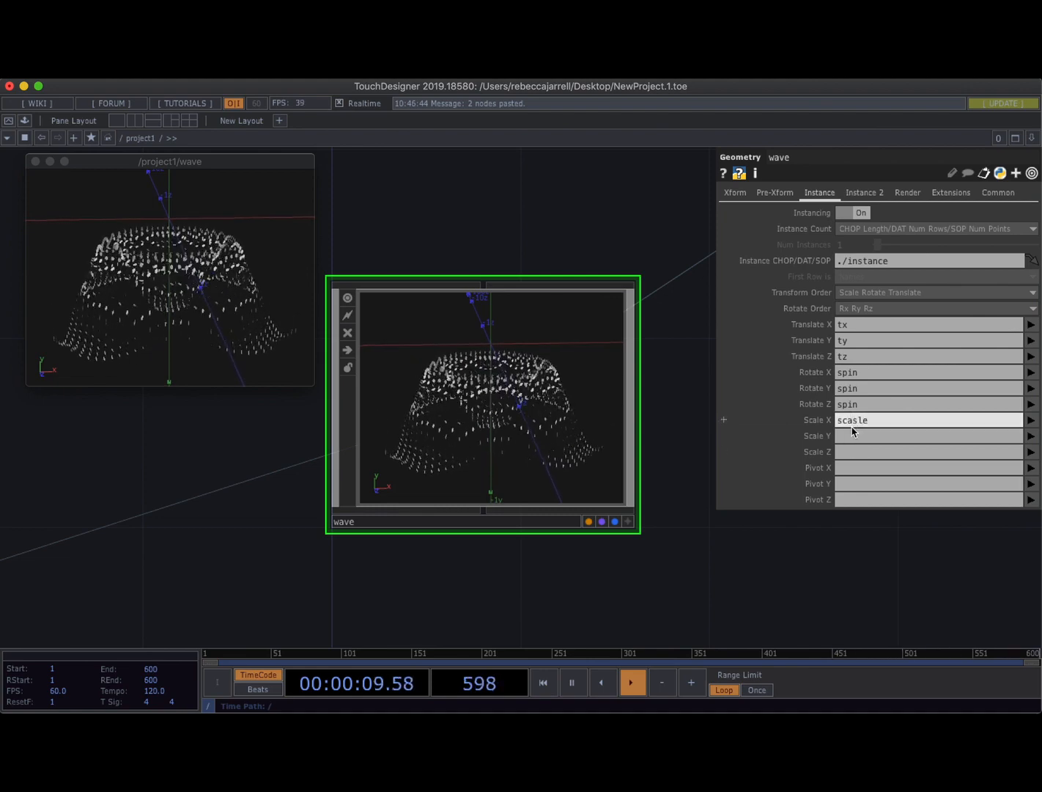
pyautogui.click(851, 438)
pyautogui.write('scale')
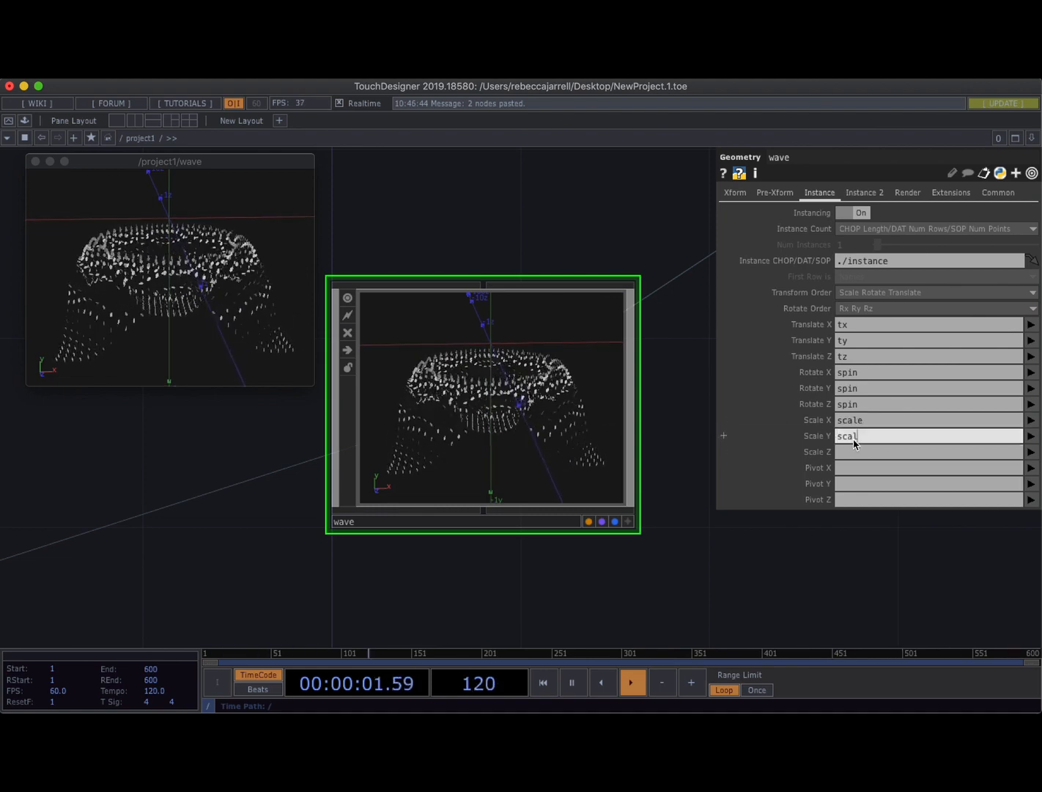
pyautogui.click(858, 453)
pyautogui.write('scale')
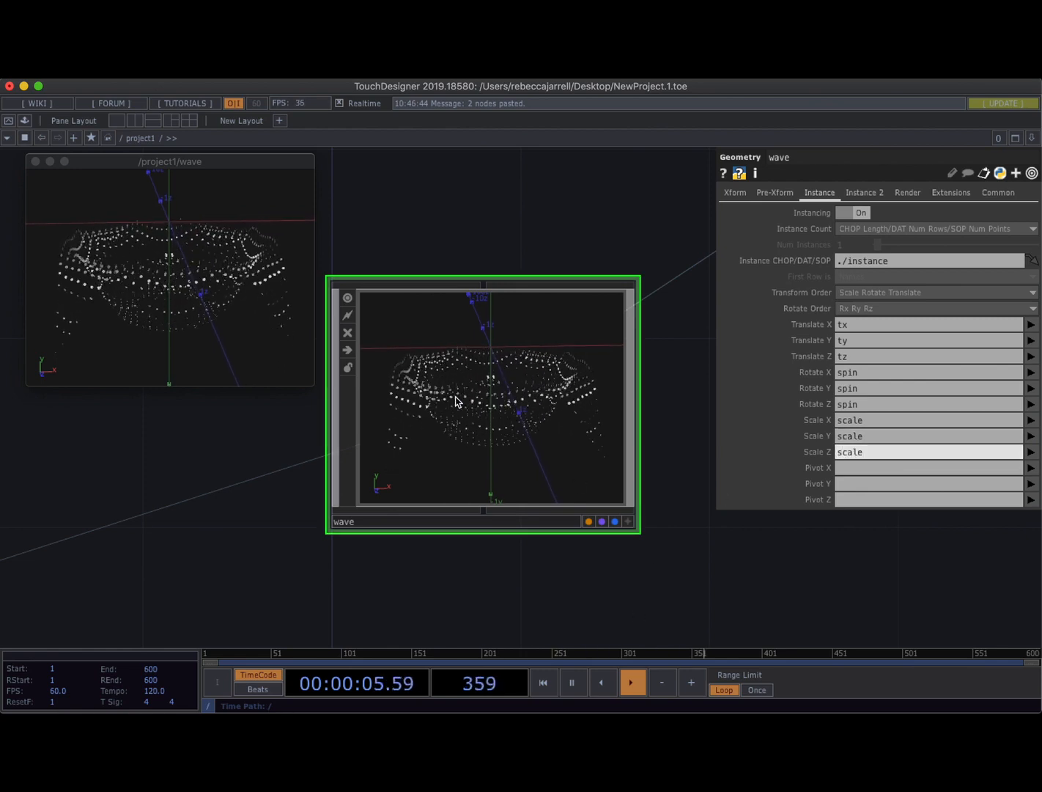
# Enter the wave geometry's network and place a Constant MAT beside the existing nodes.
pyautogui.scroll(-2, 526, 415)
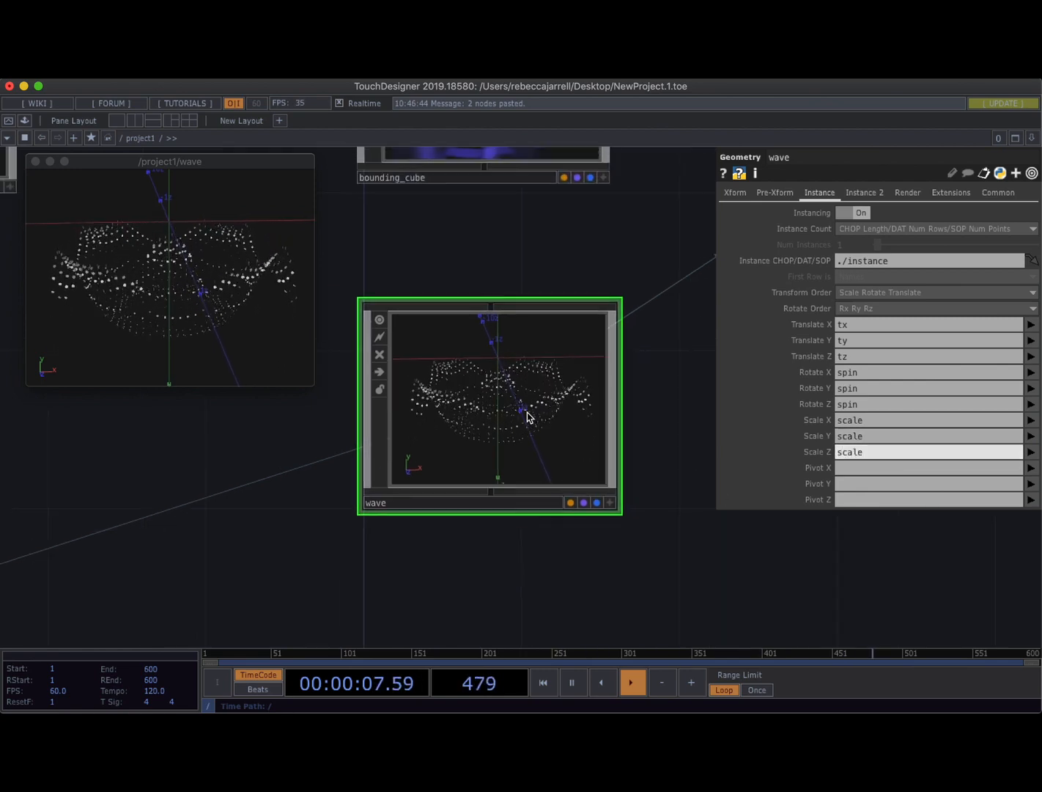
pyautogui.scroll(-4, 526, 416)
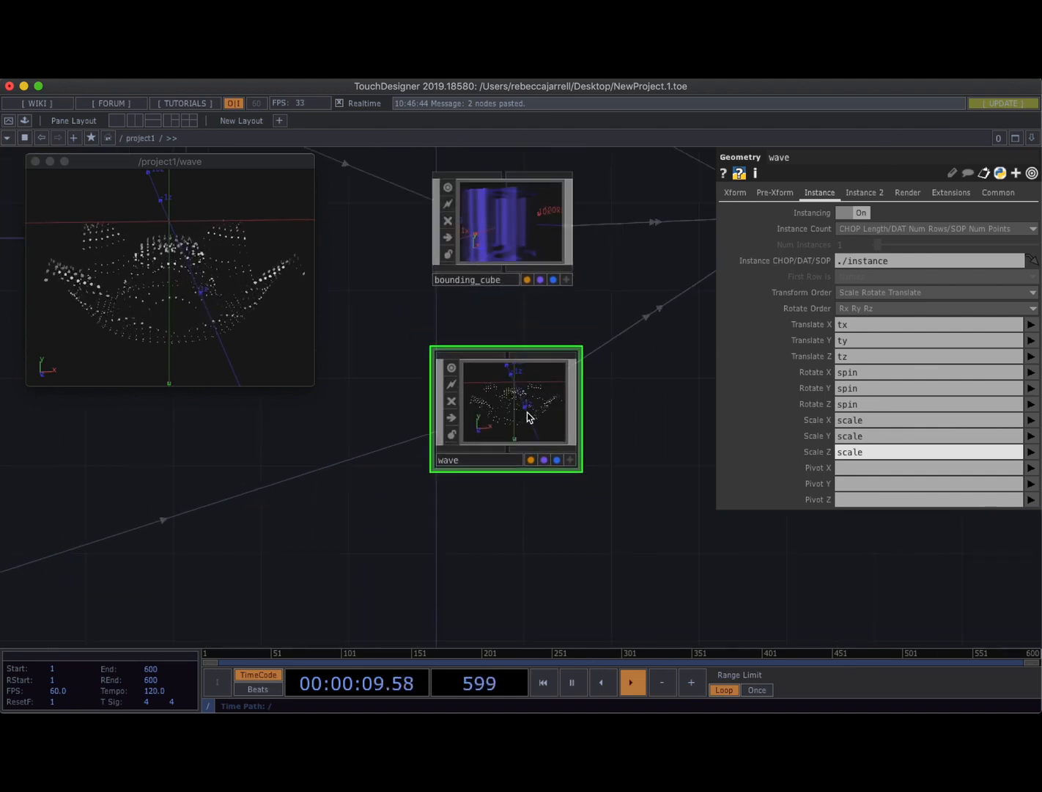
pyautogui.press('i')
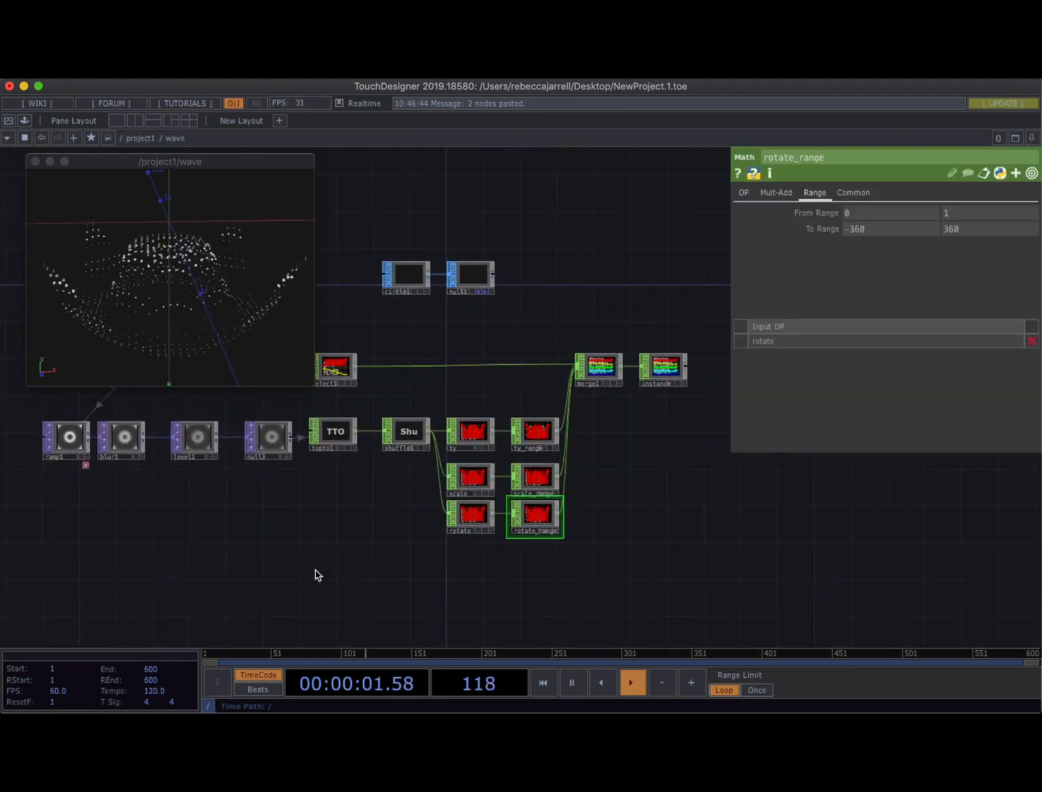
pyautogui.scroll(-2, 318, 532)
pyautogui.moveTo(321, 540); pyautogui.dragTo(453, 579)
pyautogui.press('Tab')
pyautogui.write('con')
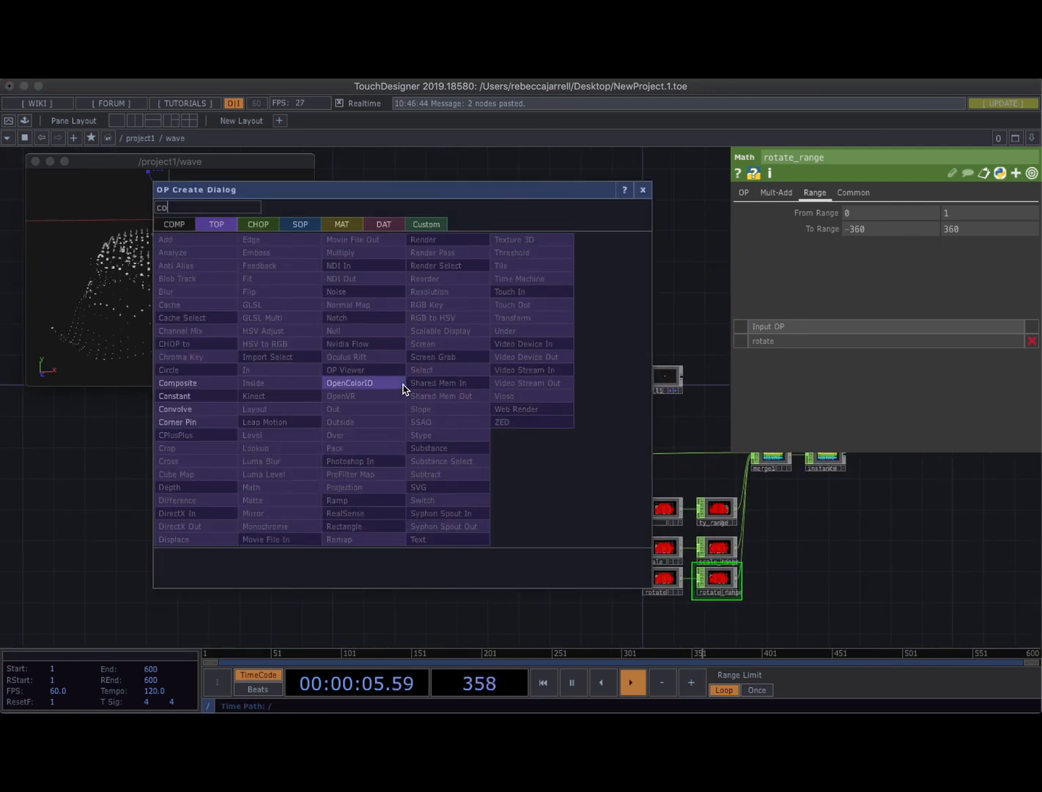
pyautogui.click(341, 224)
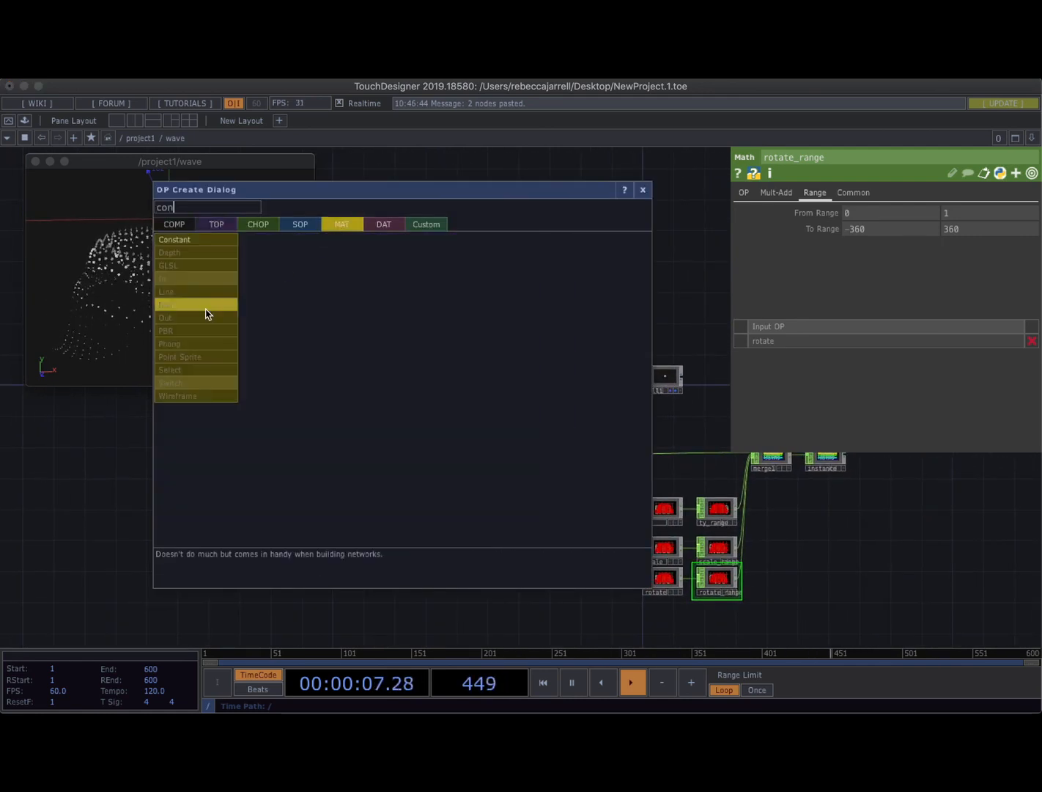
pyautogui.click(200, 238)
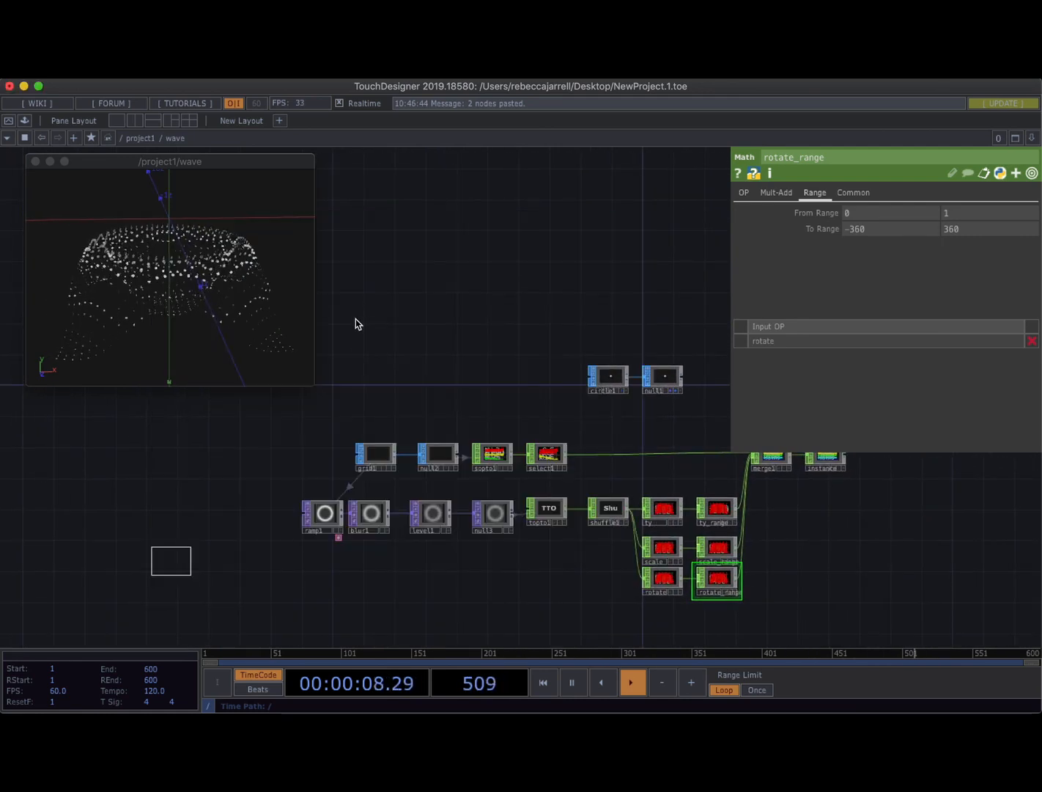
pyautogui.click(373, 402)
# Return to project1 and set the wave geometry's render Material to ./constant1.
pyautogui.scroll(-10, 453, 373)
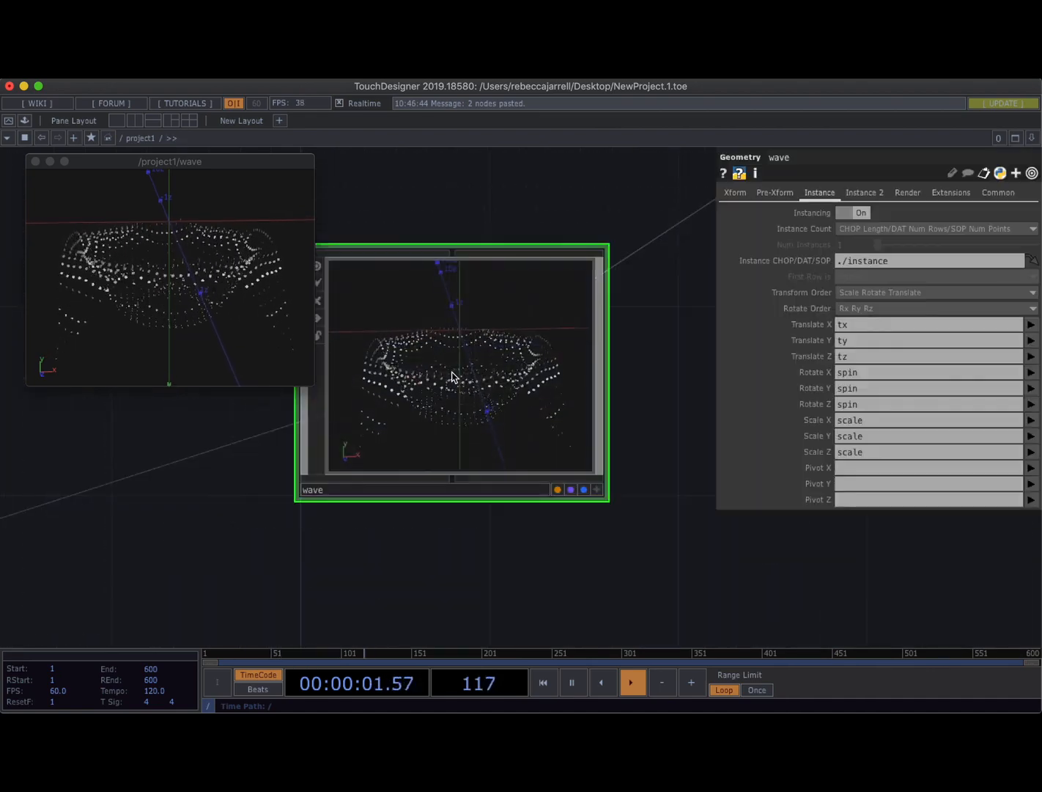
pyautogui.click(907, 193)
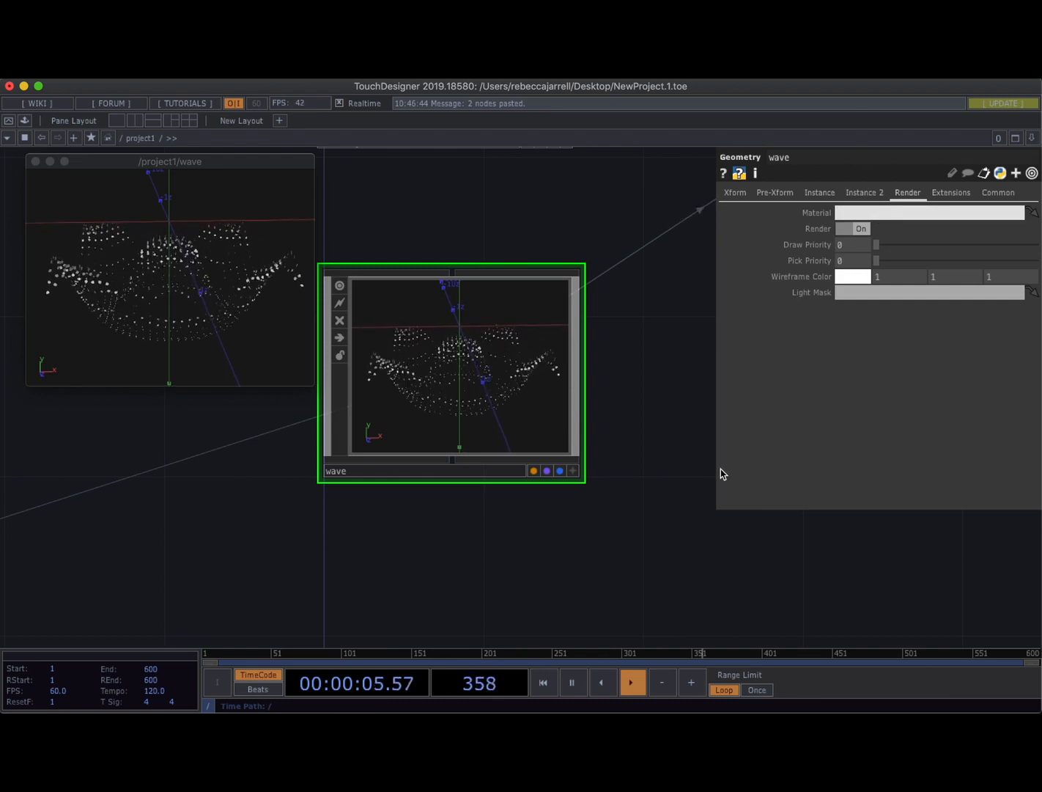
pyautogui.write('./')
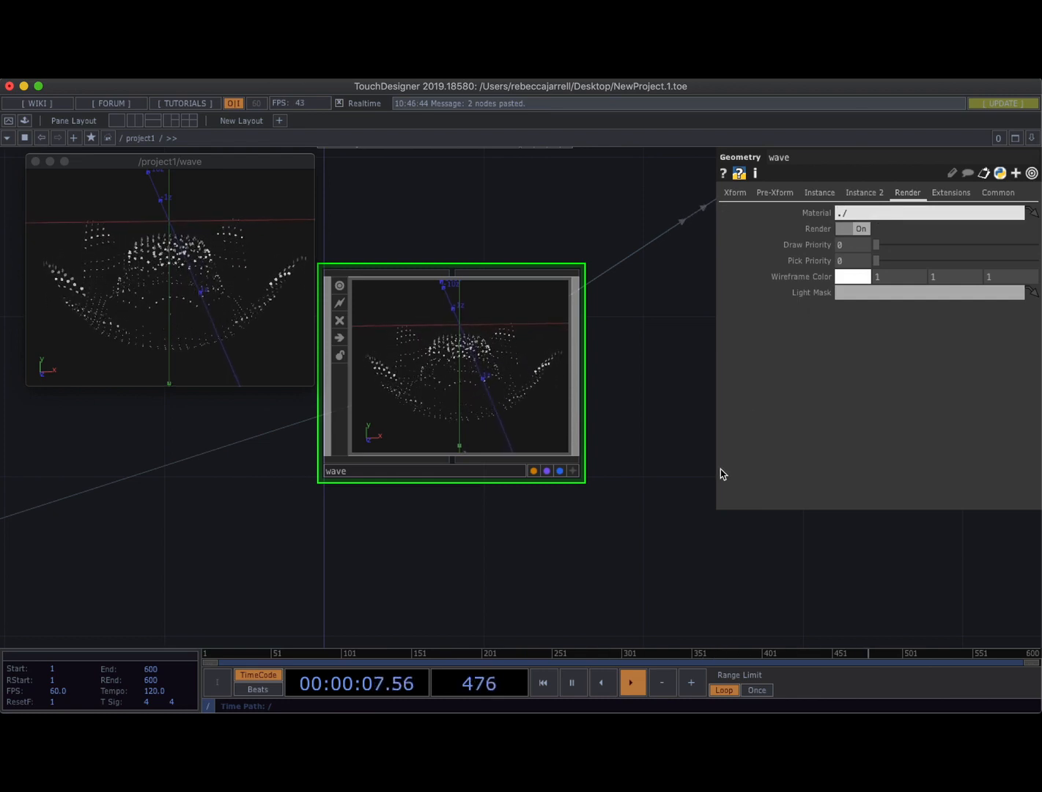
pyautogui.write('stant1')
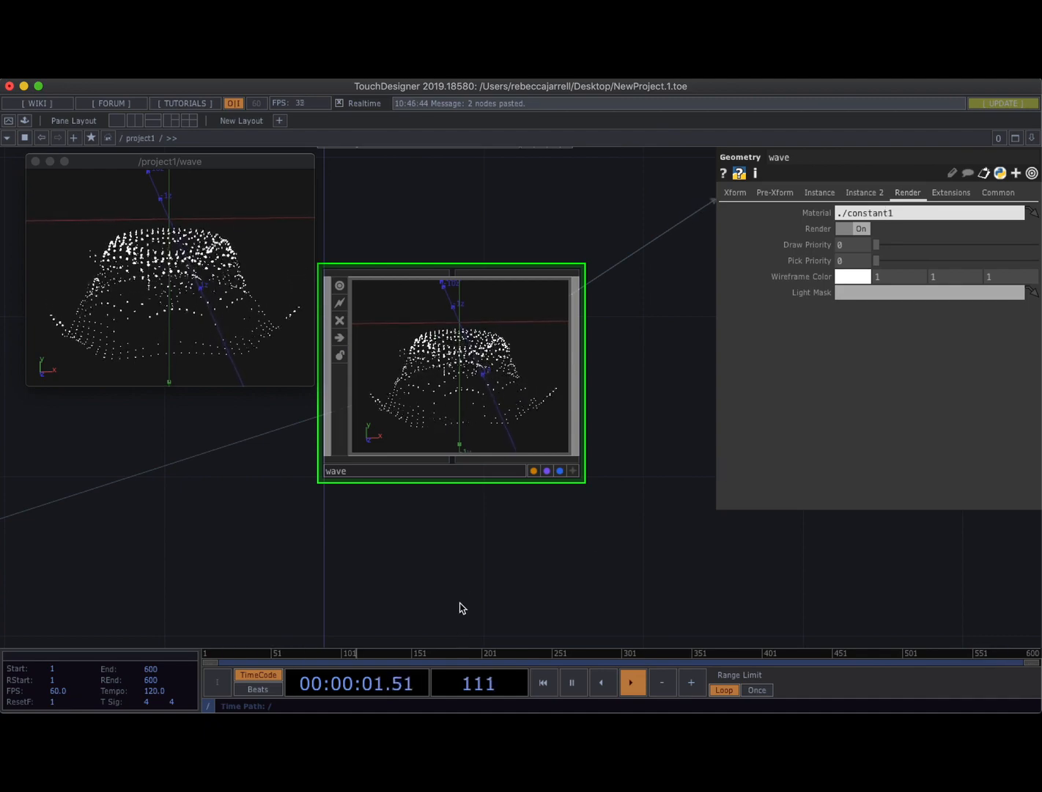
# Open render1 in a floating viewer, then shrink and reposition it above the network.
pyautogui.scroll(-5, 459, 557)
pyautogui.scroll(-2, 459, 556)
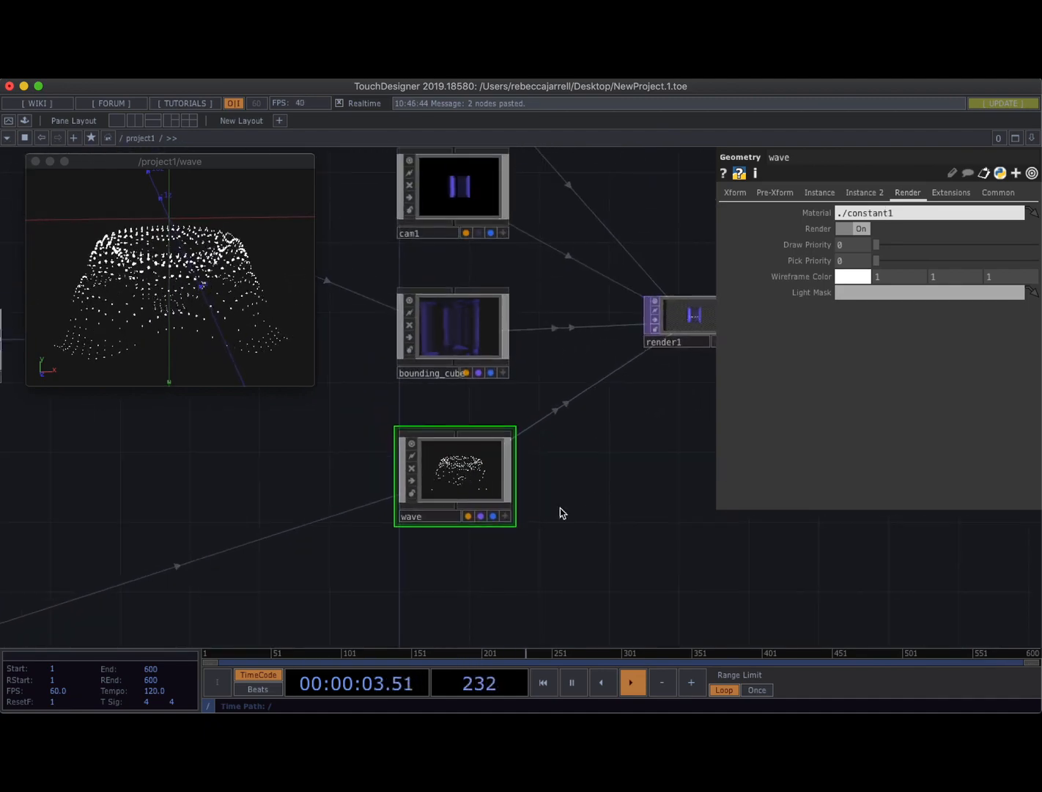
pyautogui.hscroll(5, 505, 328)
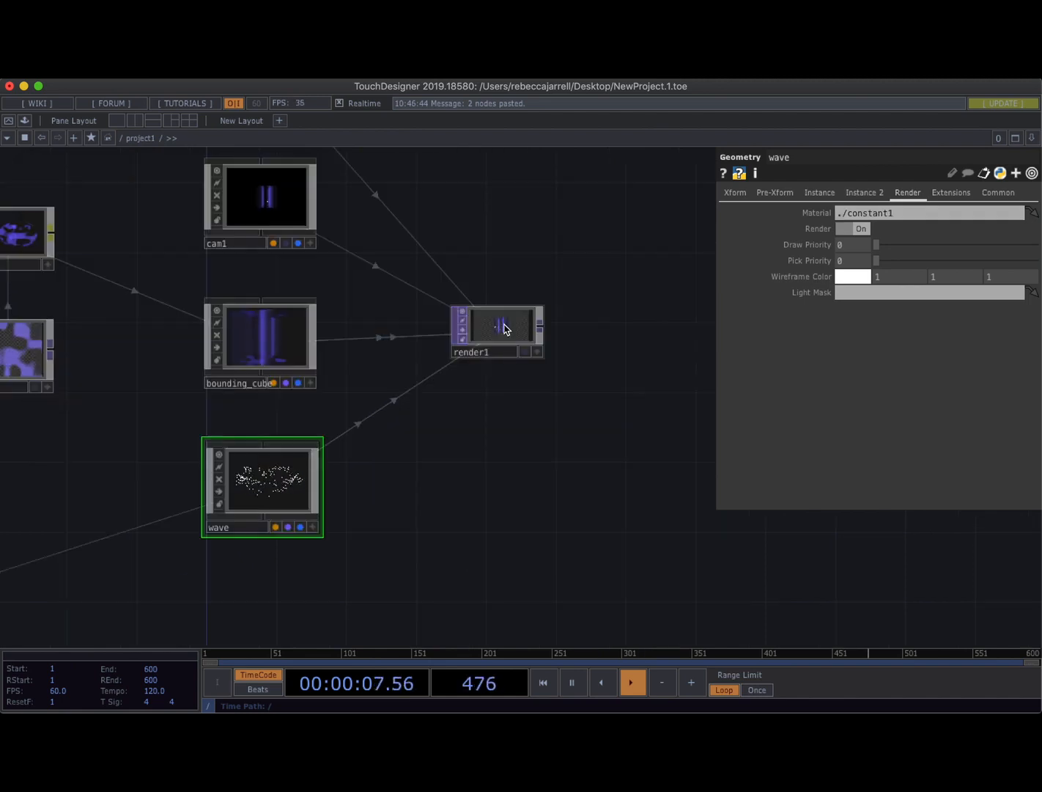
pyautogui.rightClick(504, 327)
pyautogui.click(511, 324)
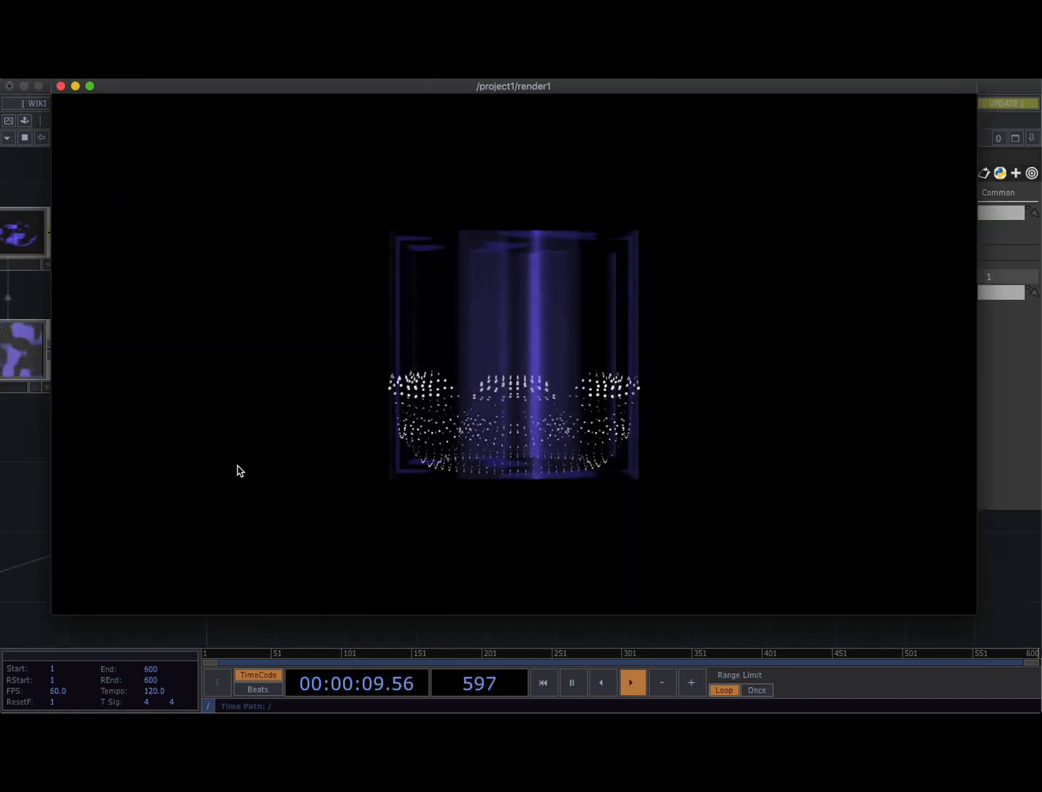
pyautogui.moveTo(54, 612); pyautogui.dragTo(475, 433)
pyautogui.moveTo(615, 89); pyautogui.dragTo(465, 93)
pyautogui.moveTo(326, 378); pyautogui.dragTo(423, 336)
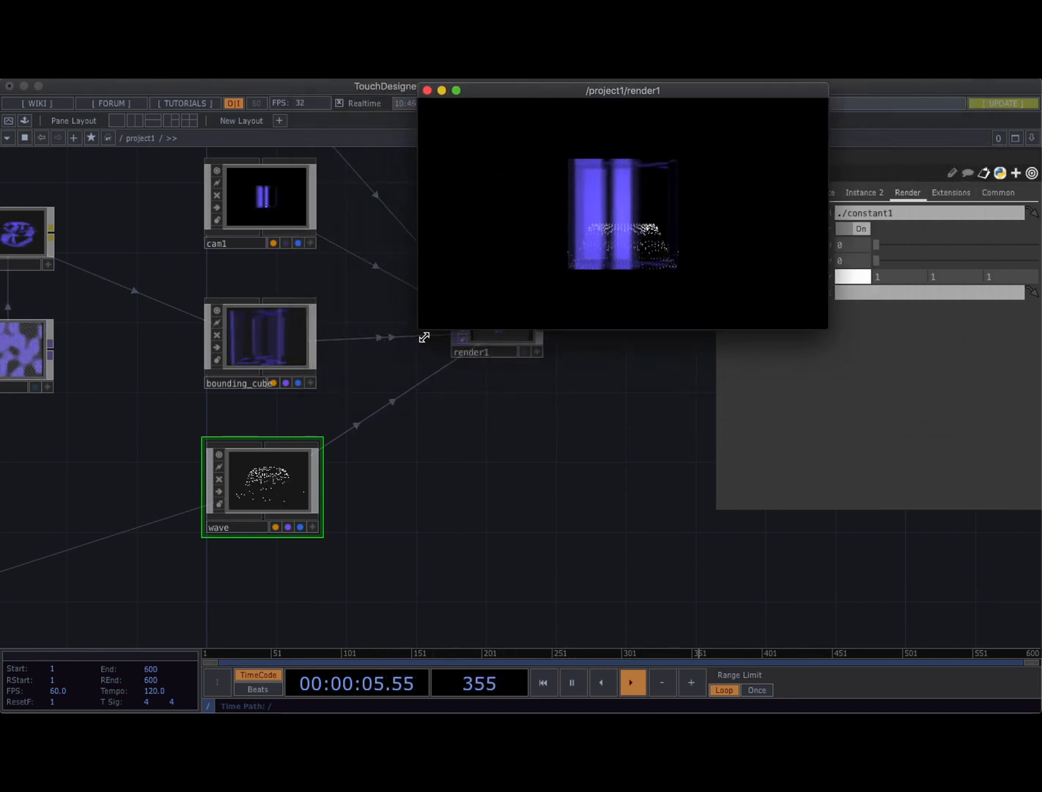
pyautogui.moveTo(580, 90); pyautogui.dragTo(527, 88)
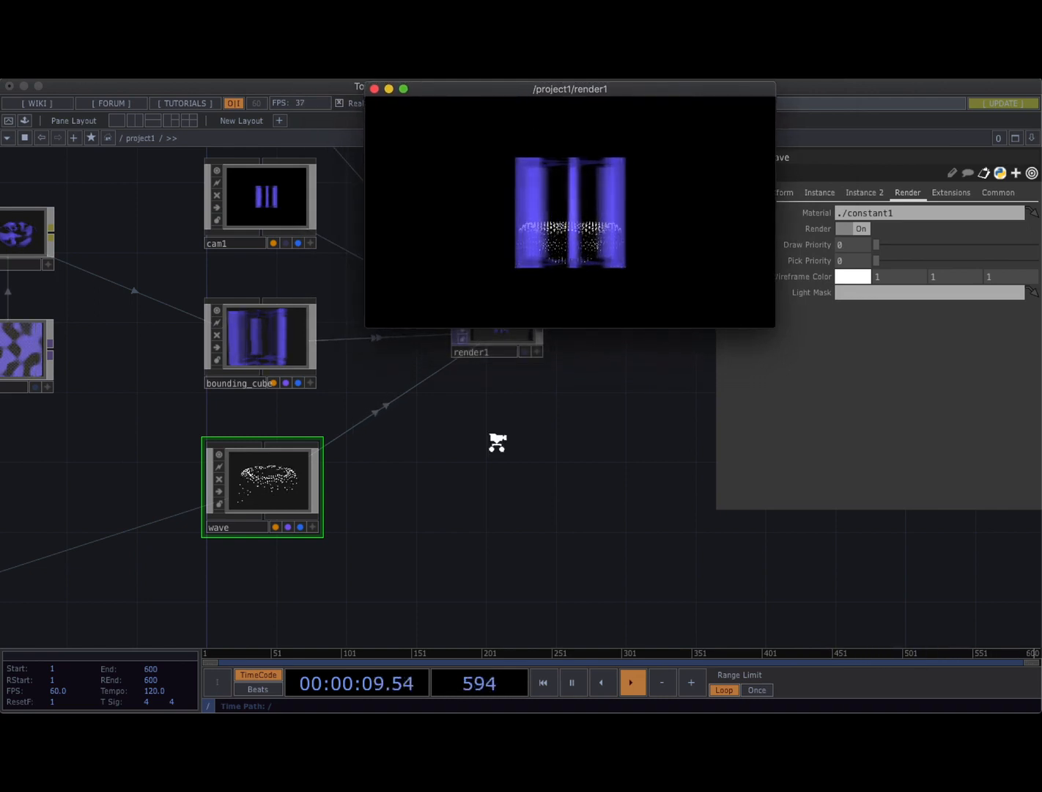
# Add a cube_spin channel with value 1 to the constant1 CHOP that feeds speed1.
pyautogui.scroll(-4, 497, 442)
pyautogui.moveTo(202, 575); pyautogui.dragTo(581, 499)
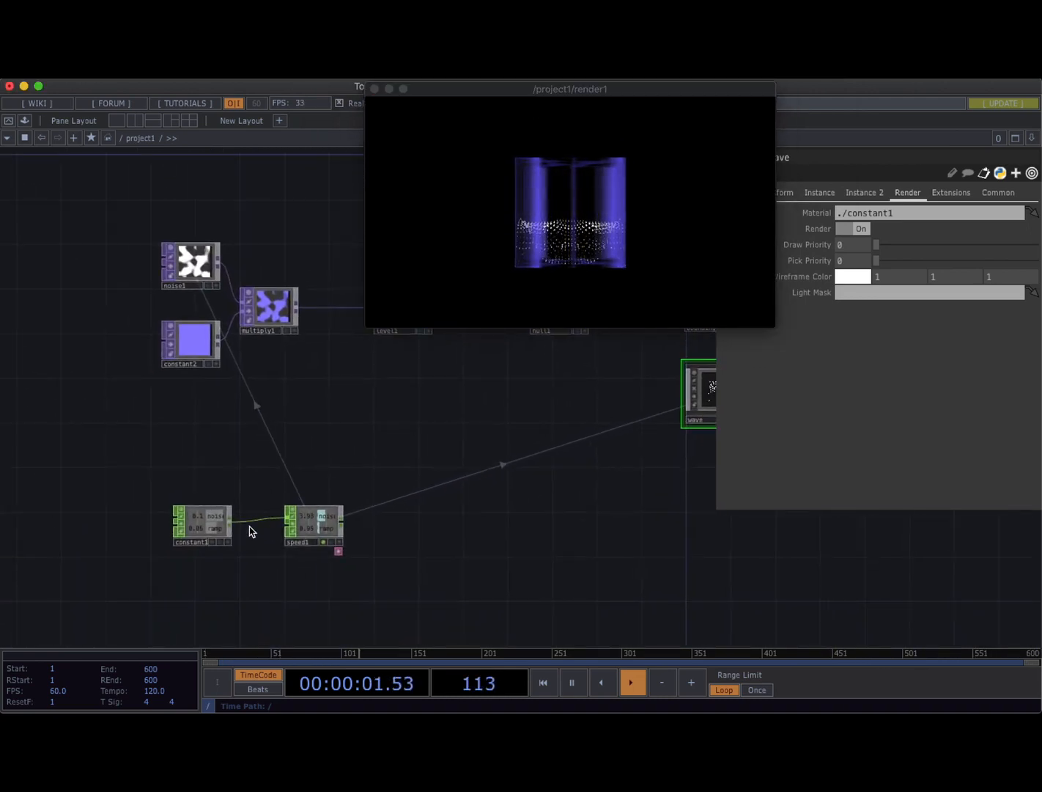
pyautogui.click(217, 531)
pyautogui.moveTo(644, 92); pyautogui.dragTo(590, 91)
pyautogui.click(789, 246)
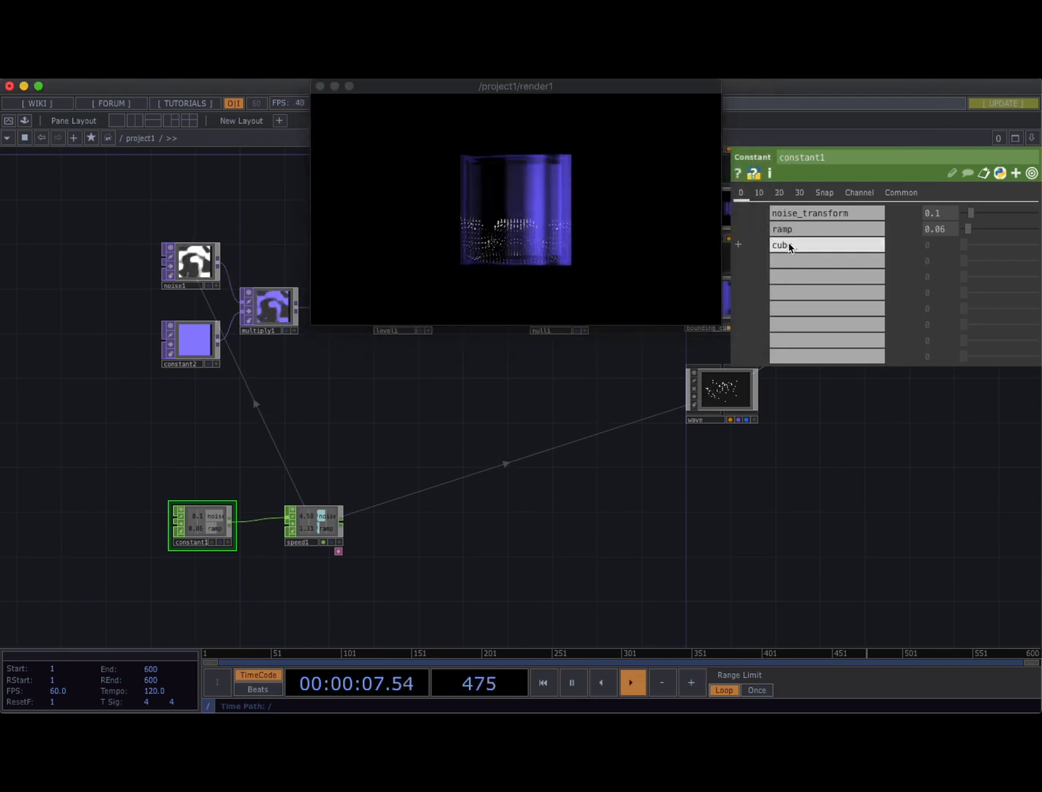
pyautogui.write('cube_spin')
pyautogui.press('Return')
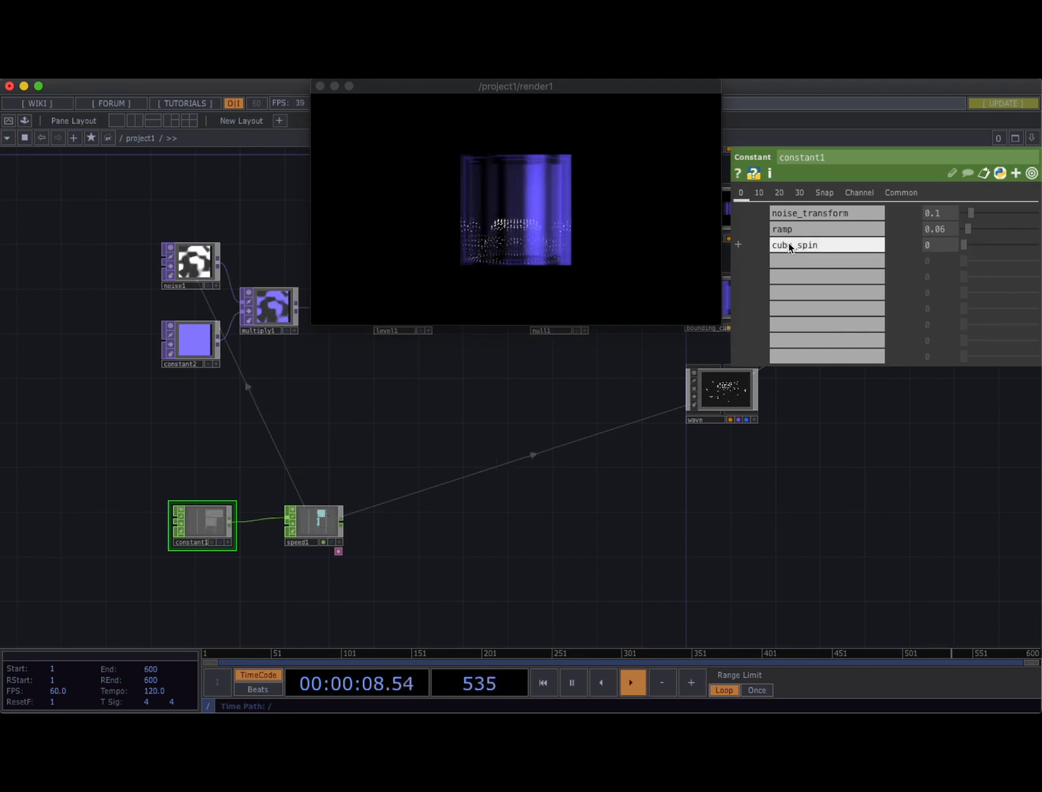
pyautogui.click(935, 248)
pyautogui.write('1')
pyautogui.press('Return')
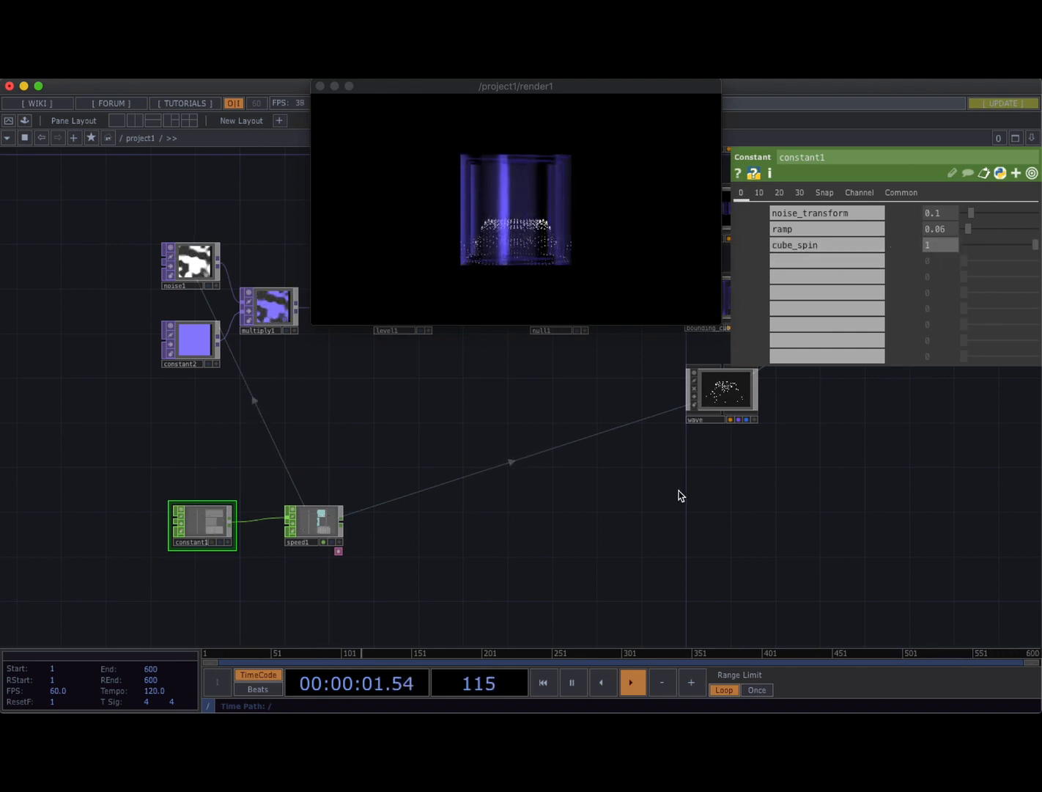
# Try parenting the wave geometry to bounding_cube by connecting the two nodes, and remove the connection.
pyautogui.moveTo(647, 517); pyautogui.dragTo(549, 604)
pyautogui.moveTo(488, 450); pyautogui.dragTo(368, 484)
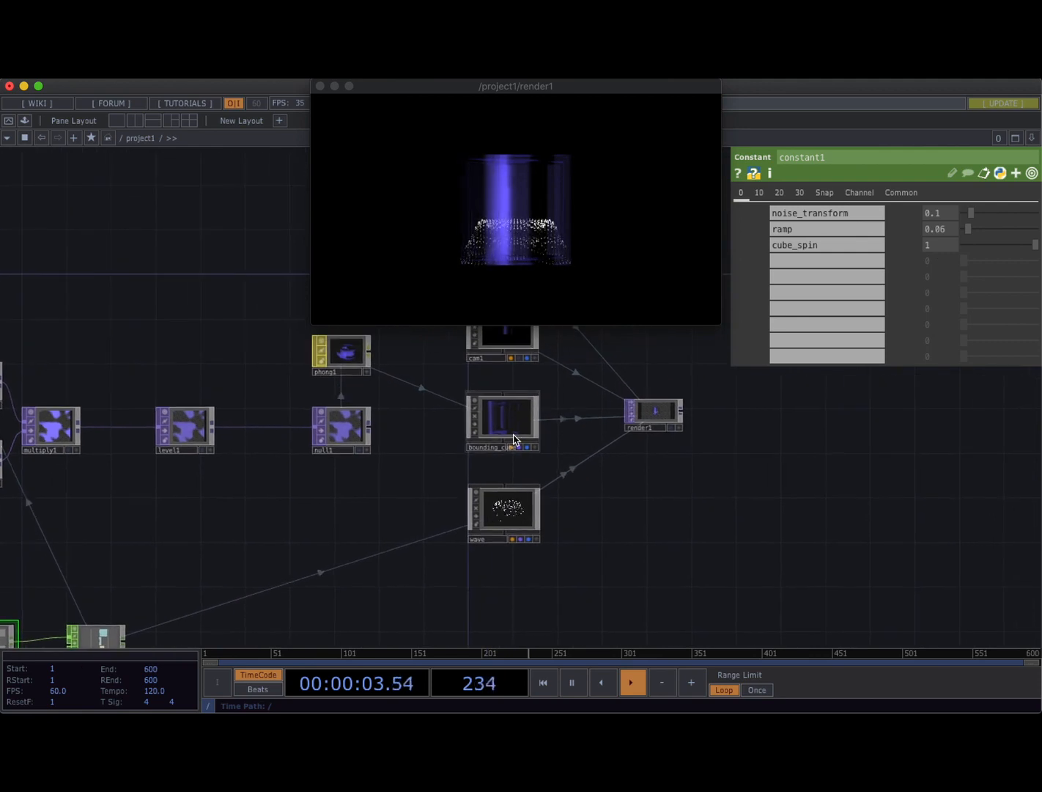
pyautogui.scroll(5, 513, 439)
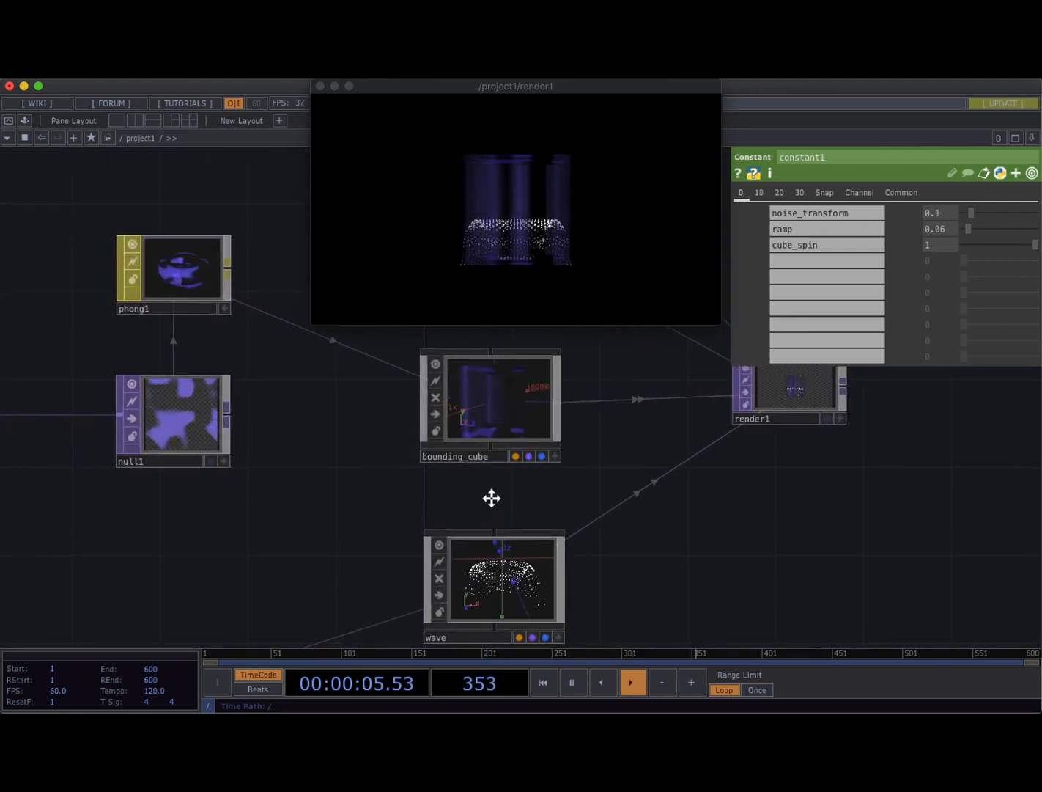
pyautogui.moveTo(492, 498); pyautogui.dragTo(488, 477)
pyautogui.moveTo(330, 489); pyautogui.dragTo(255, 474)
pyautogui.scroll(-1, 257, 474)
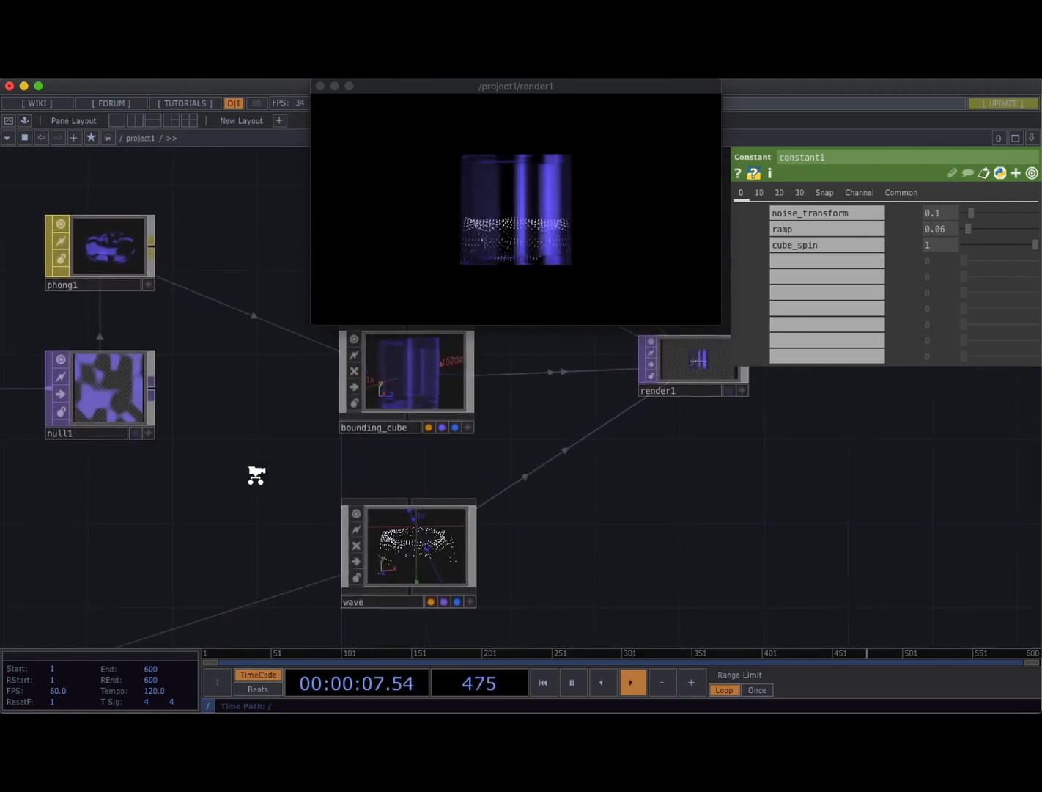
pyautogui.scroll(-1, 255, 475)
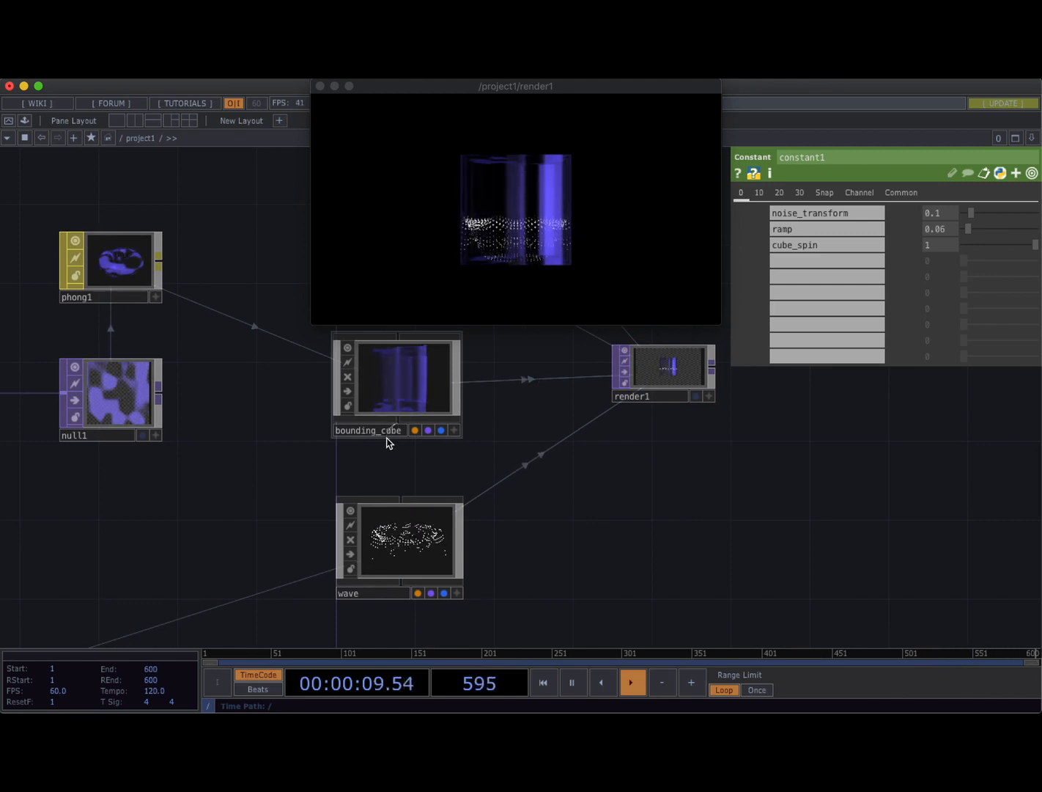
pyautogui.moveTo(386, 442); pyautogui.dragTo(398, 485)
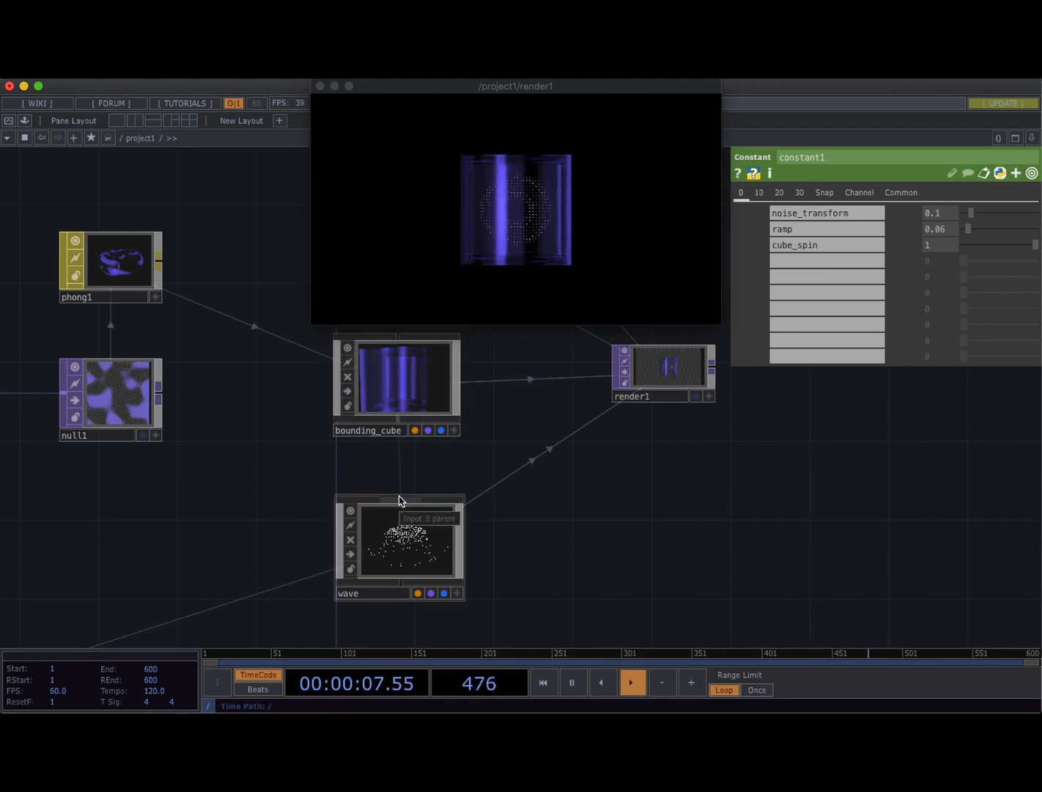
pyautogui.moveTo(399, 498); pyautogui.dragTo(393, 457)
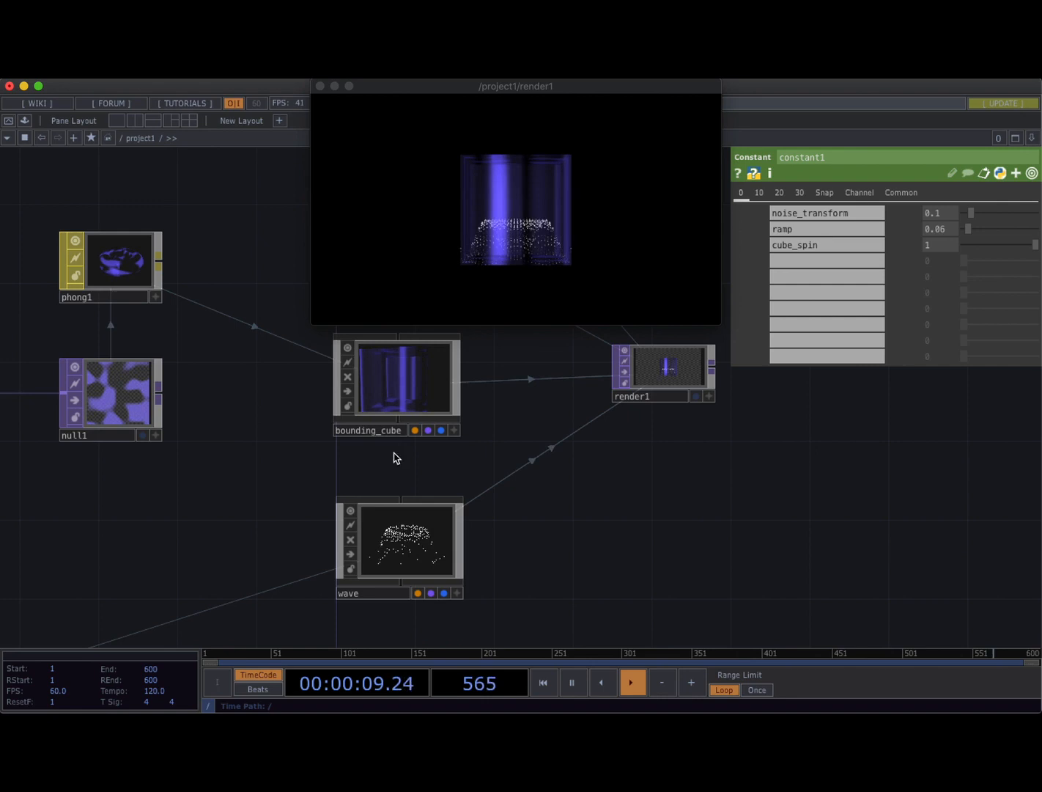
# Export speed1's cube_spin channel to bounding_cube's Rotate Y.
pyautogui.click(386, 382)
pyautogui.moveTo(286, 479); pyautogui.dragTo(604, 344, button='middle')
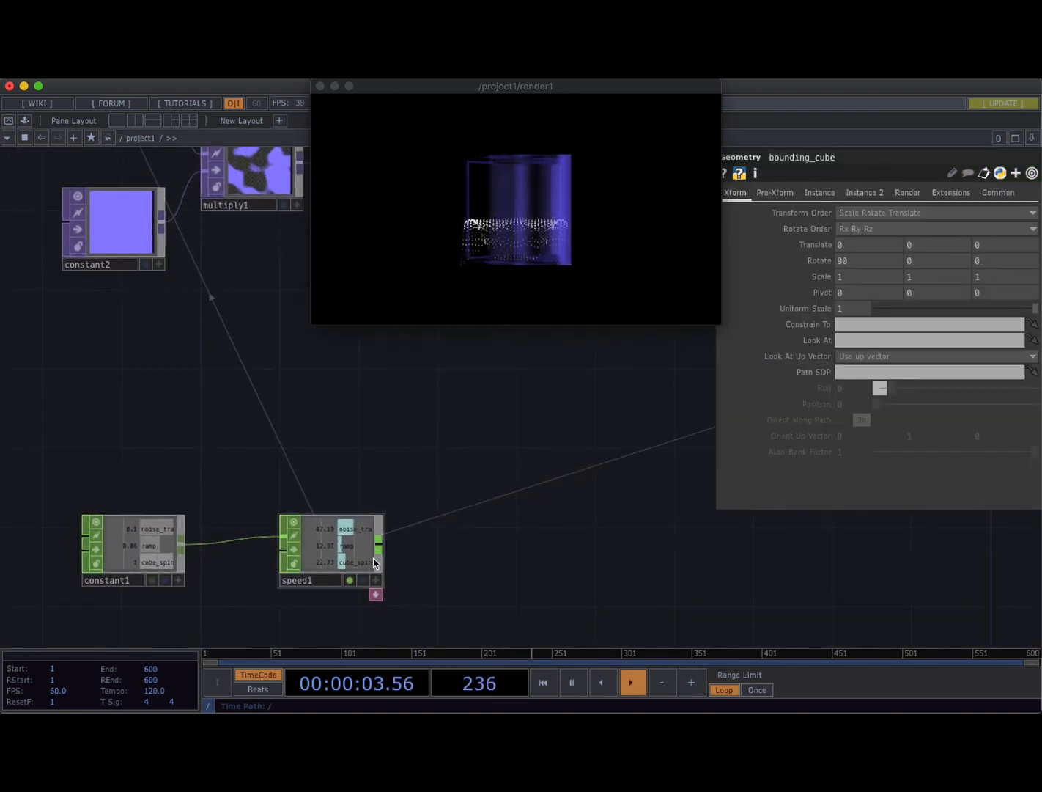
pyautogui.click(376, 581)
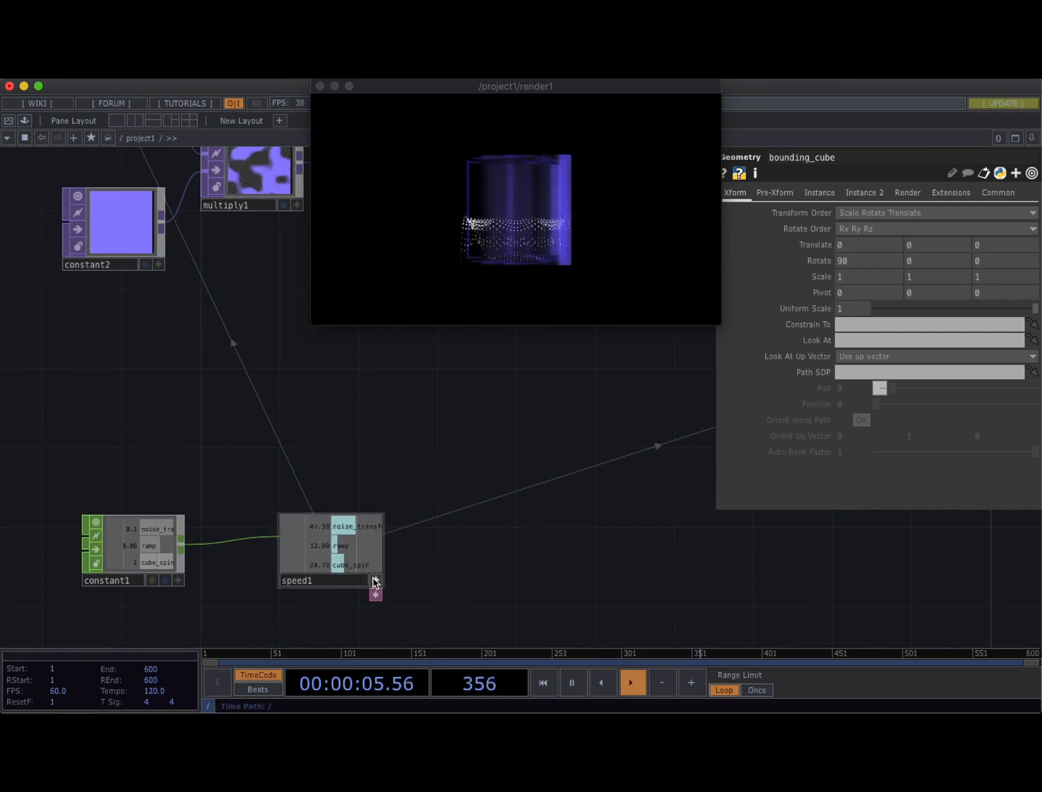
pyautogui.moveTo(755, 371); pyautogui.dragTo(921, 260)
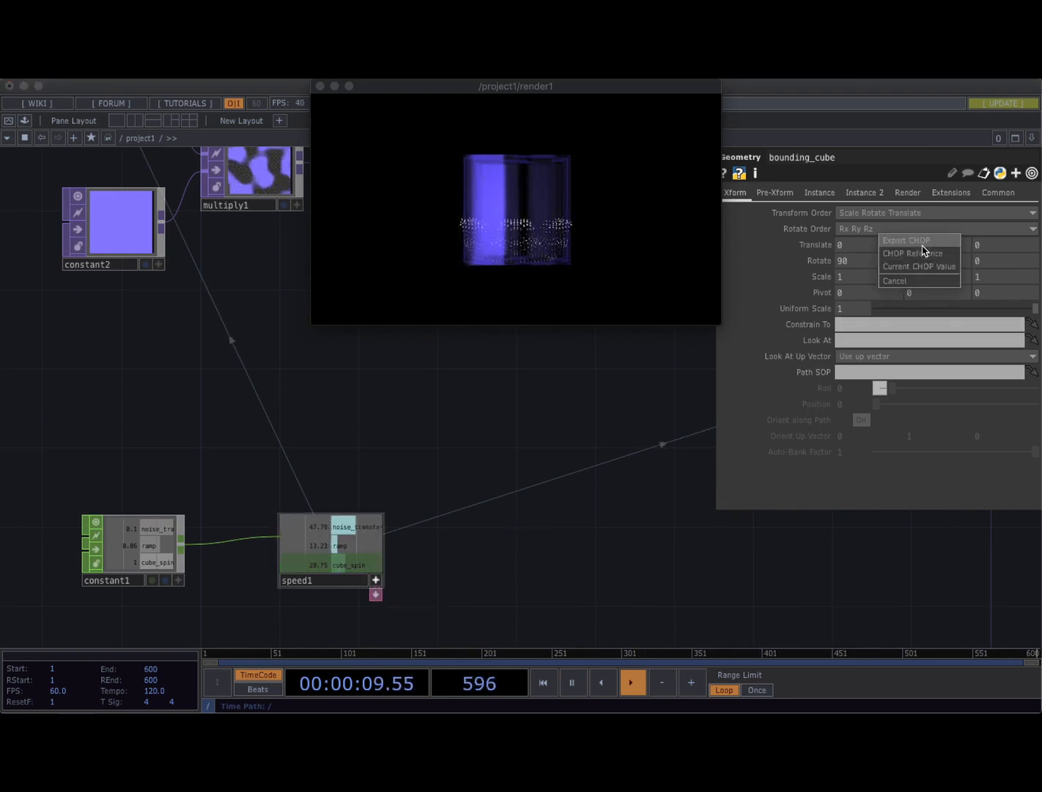
pyautogui.click(922, 253)
pyautogui.moveTo(579, 556); pyautogui.dragTo(409, 563)
pyautogui.scroll(-3, 409, 564)
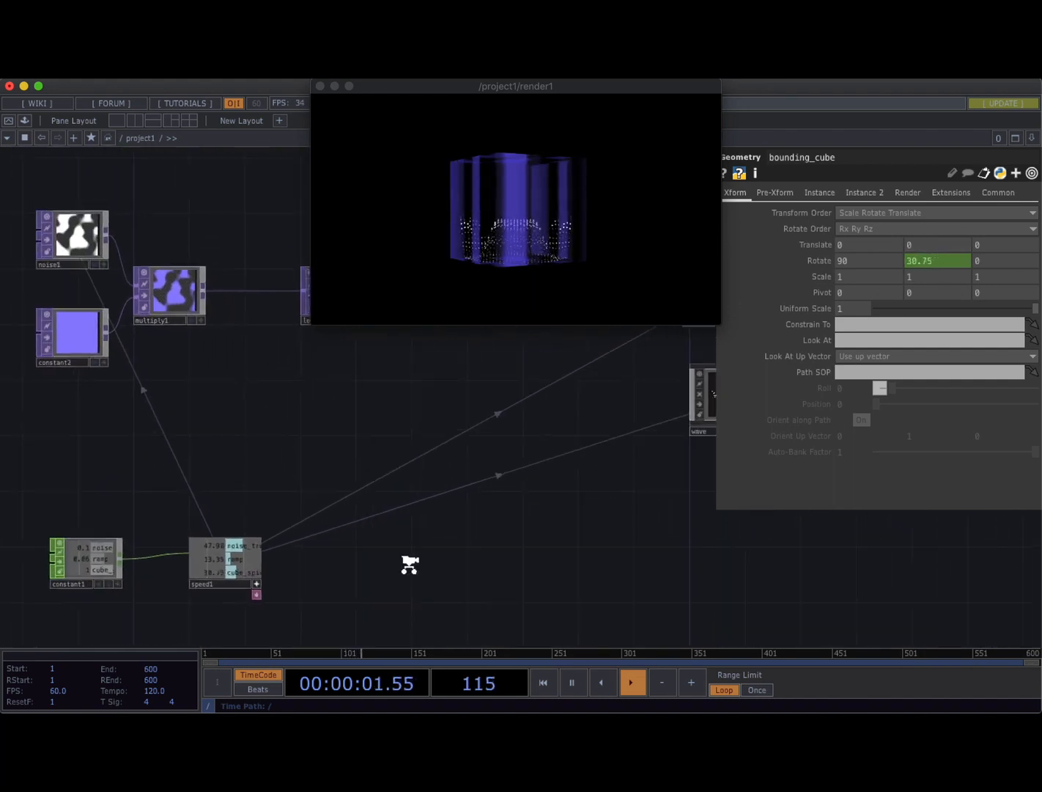
# Export speed1's cube_spin channel to the wave geometry's Rotate Y.
pyautogui.hscroll(3, 420, 544)
pyautogui.click(590, 433)
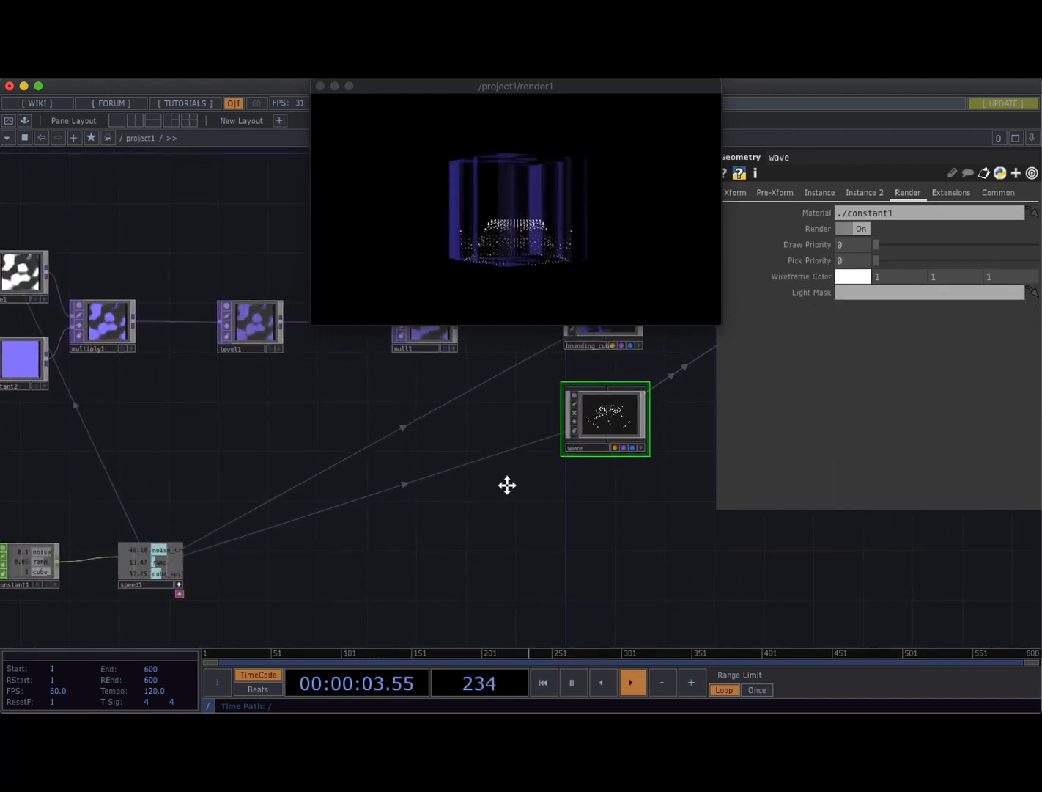
pyautogui.hscroll(-5, 532, 447)
pyautogui.scroll(-2, 531, 447)
pyautogui.click(734, 193)
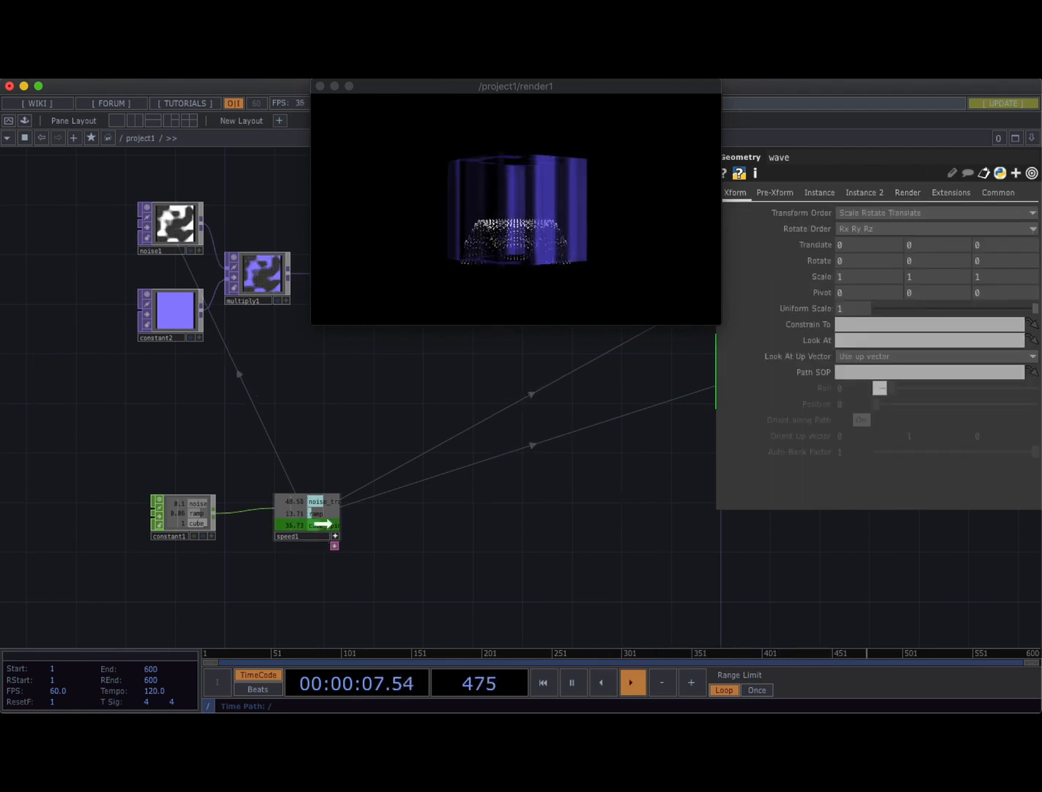
pyautogui.moveTo(834, 308); pyautogui.dragTo(907, 261)
pyautogui.click(906, 239)
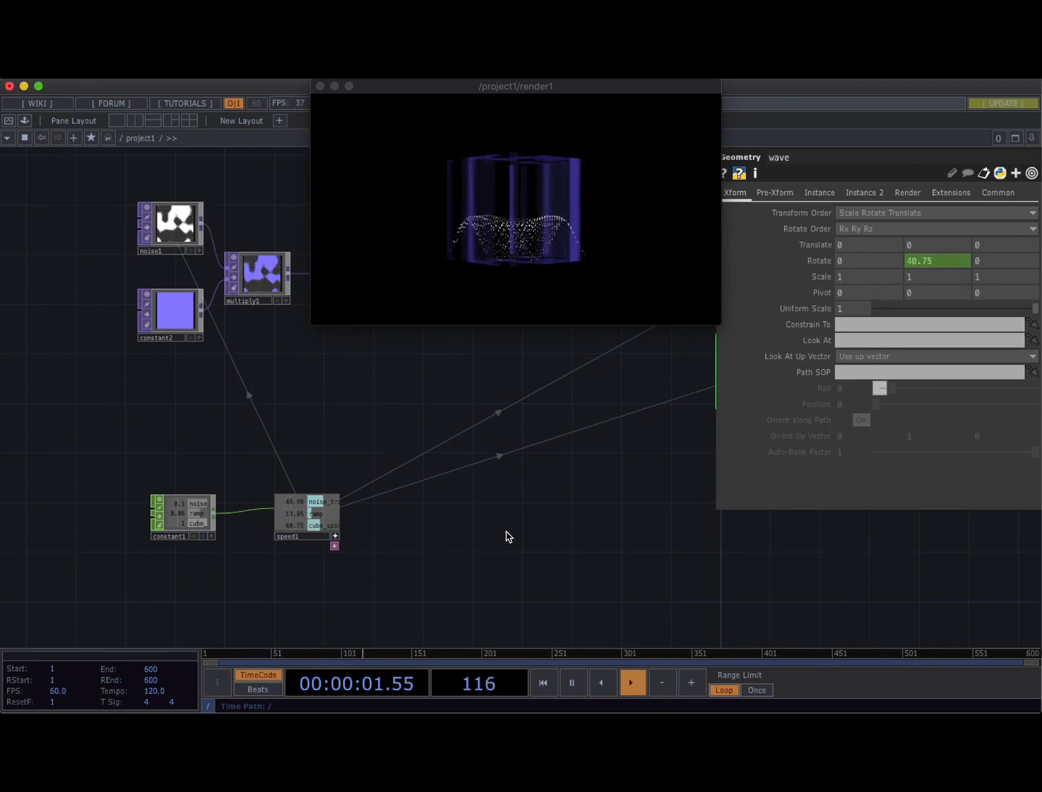
# Shrink the floating render1 viewer slightly and select the bounding_cube geometry.
pyautogui.hscroll(10, 506, 537)
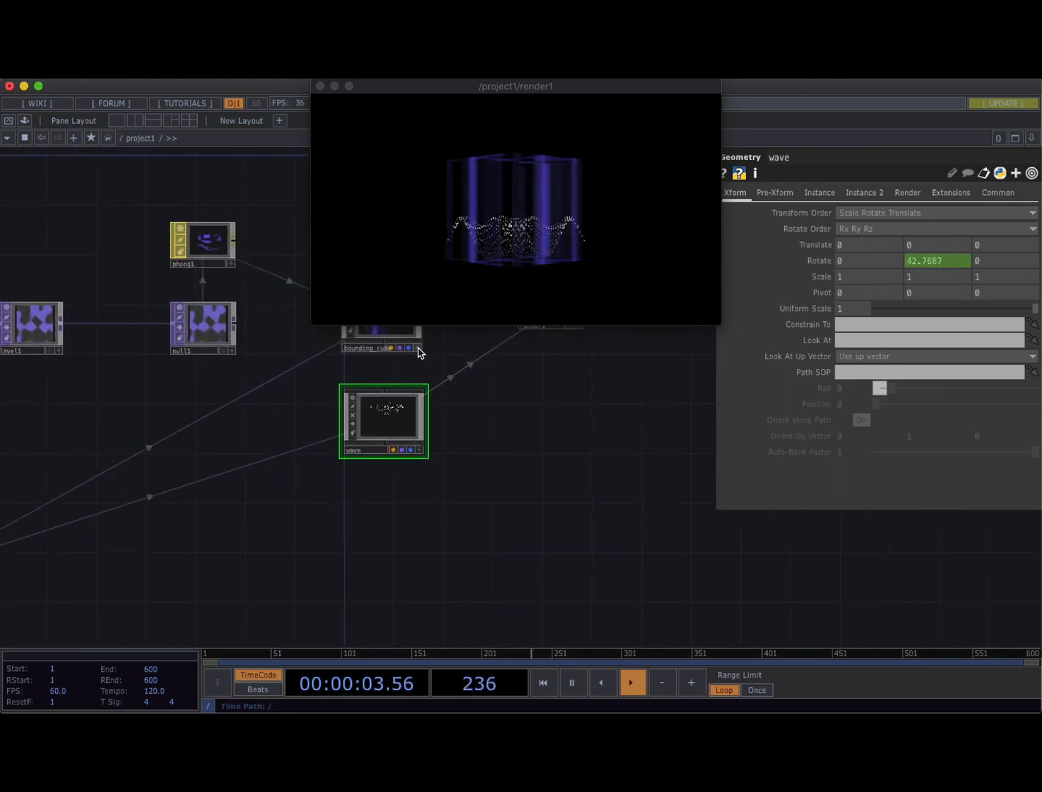
pyautogui.moveTo(318, 327)
pyautogui.mouseDown()
pyautogui.moveTo(204, 384)
pyautogui.moveTo(317, 309)
pyautogui.moveTo(334, 312)
pyautogui.mouseUp()
pyautogui.moveTo(517, 492); pyautogui.dragTo(330, 575)
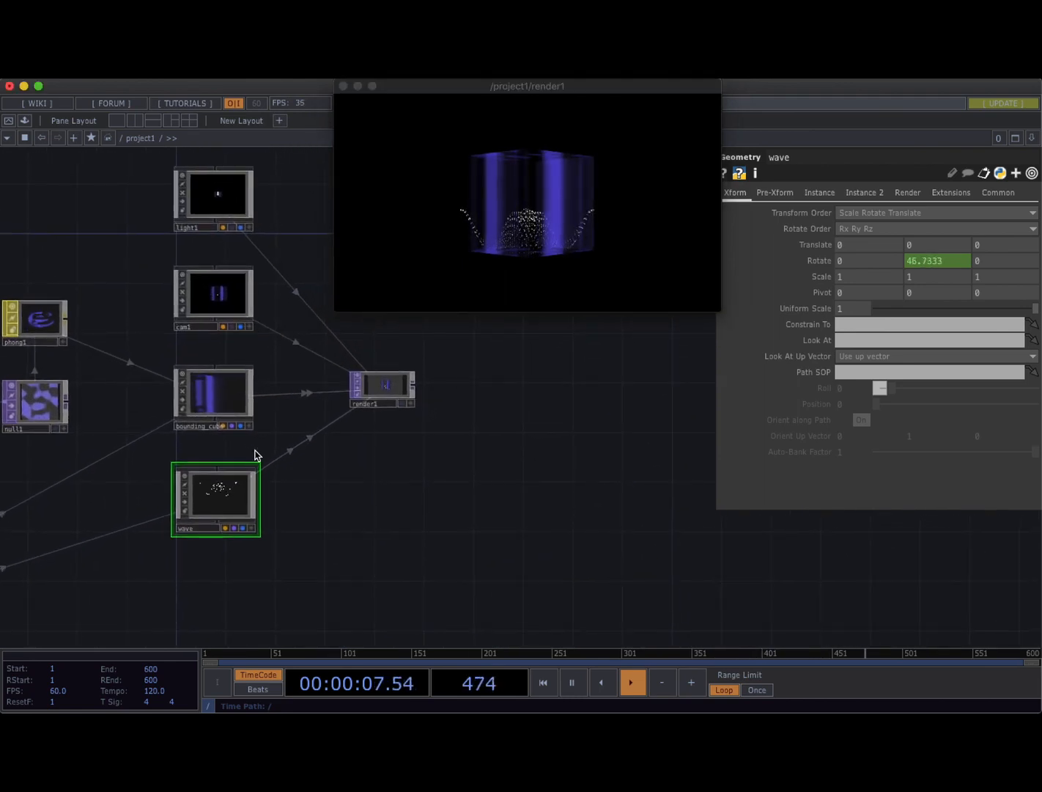
pyautogui.click(223, 411)
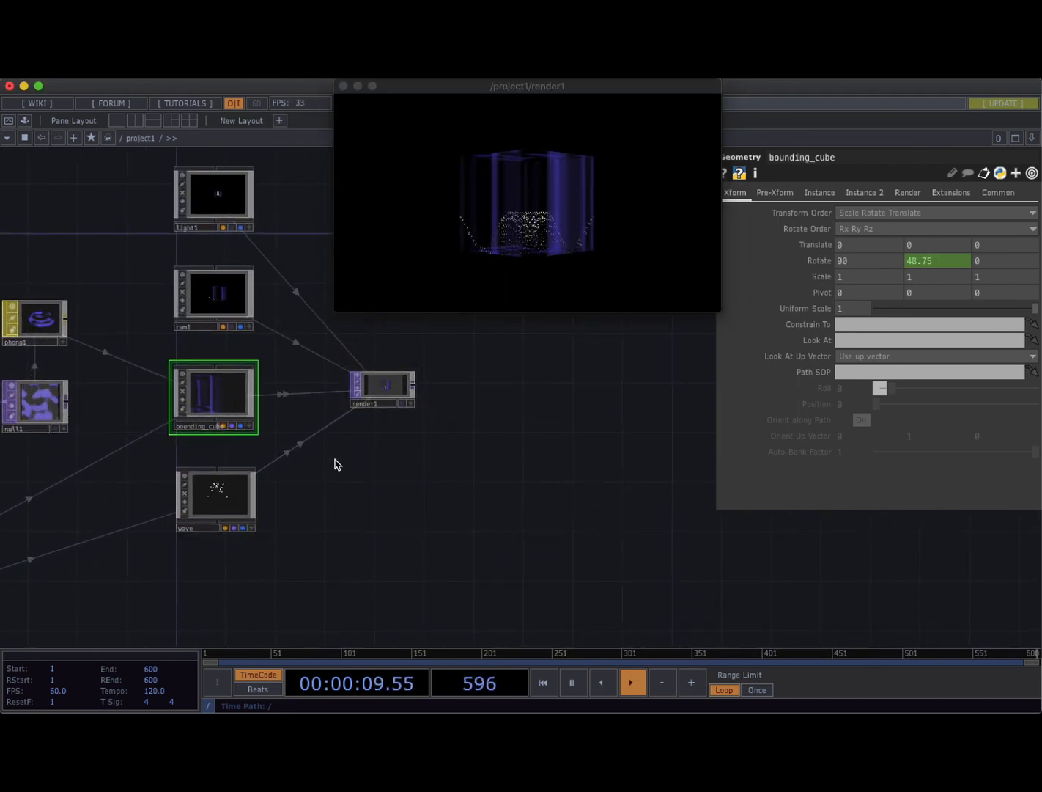
# Review the render settings of both geometries and set bounding_cube's Draw Priority to 0.1.
pyautogui.click(902, 191)
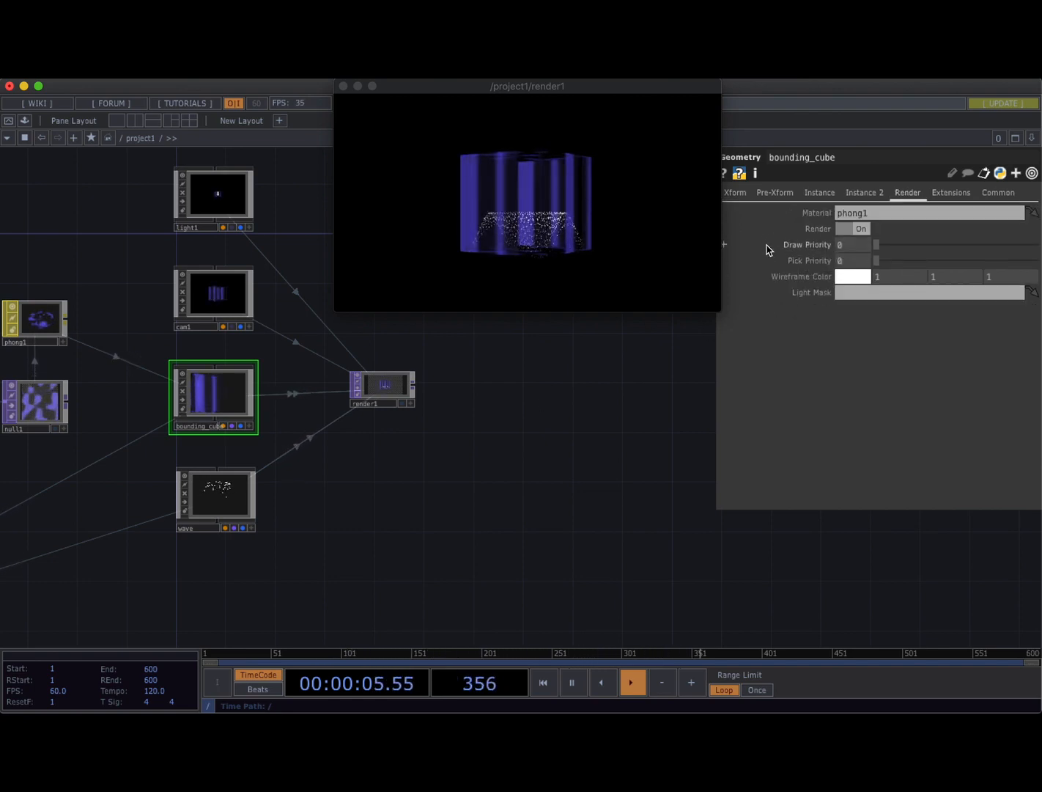
pyautogui.click(220, 503)
pyautogui.click(916, 194)
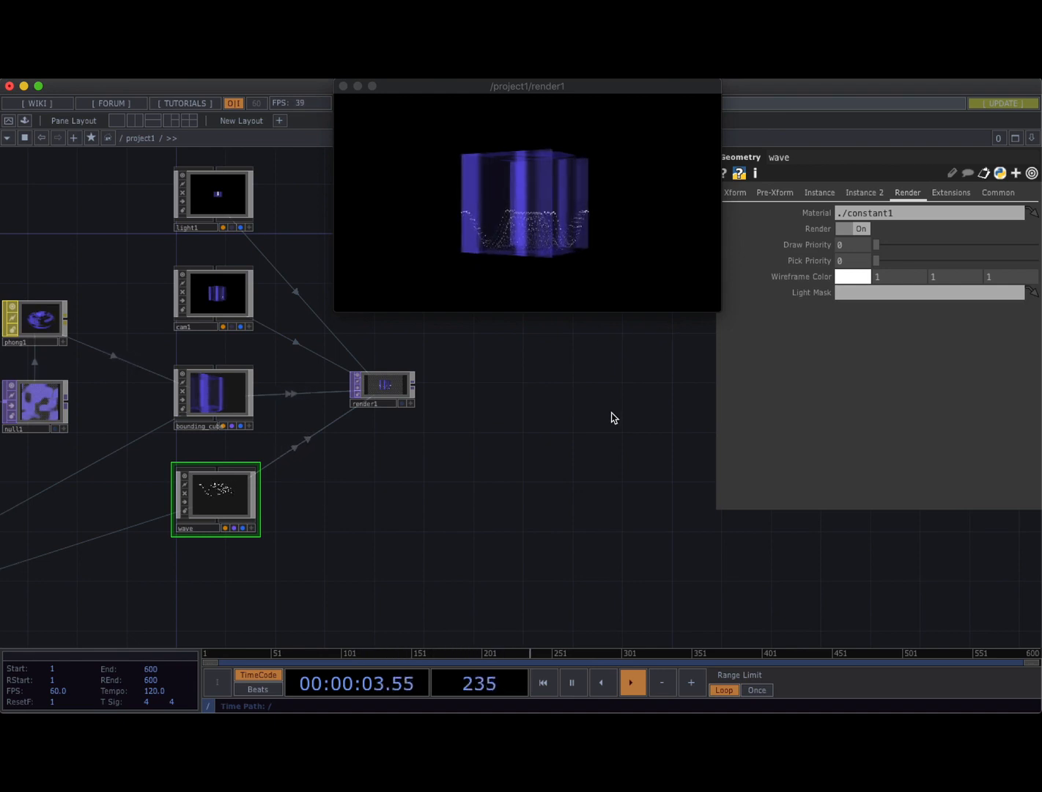
pyautogui.scroll(3, 362, 473)
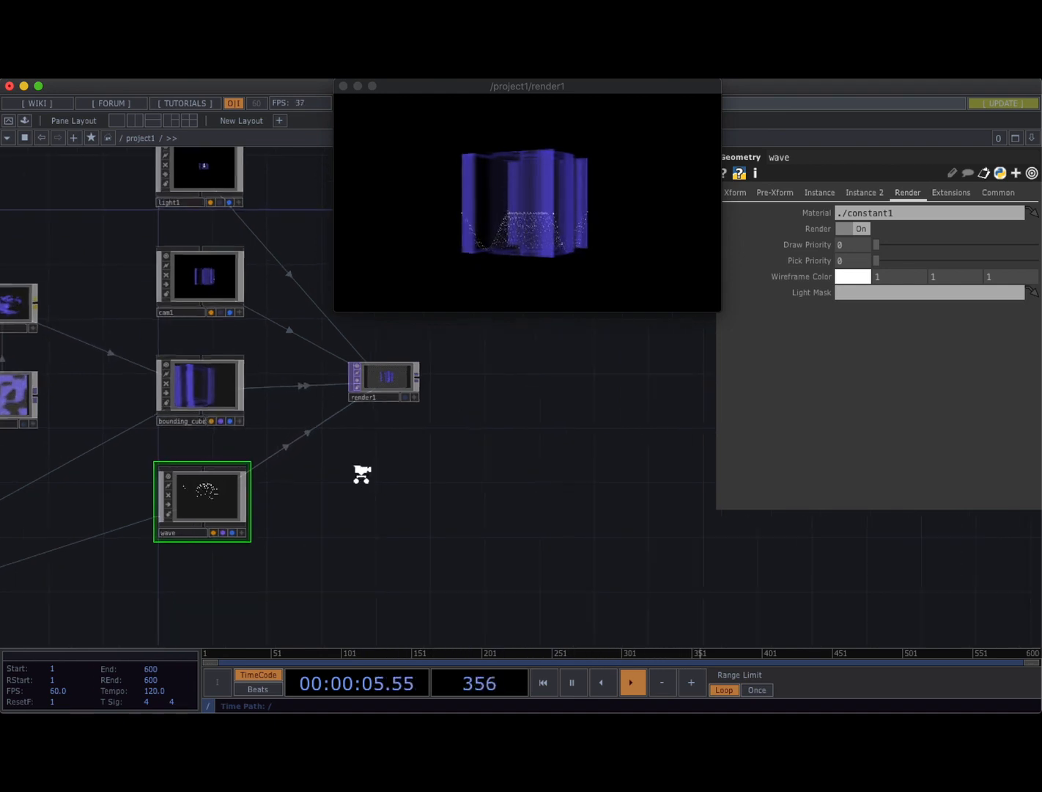
pyautogui.click(275, 374)
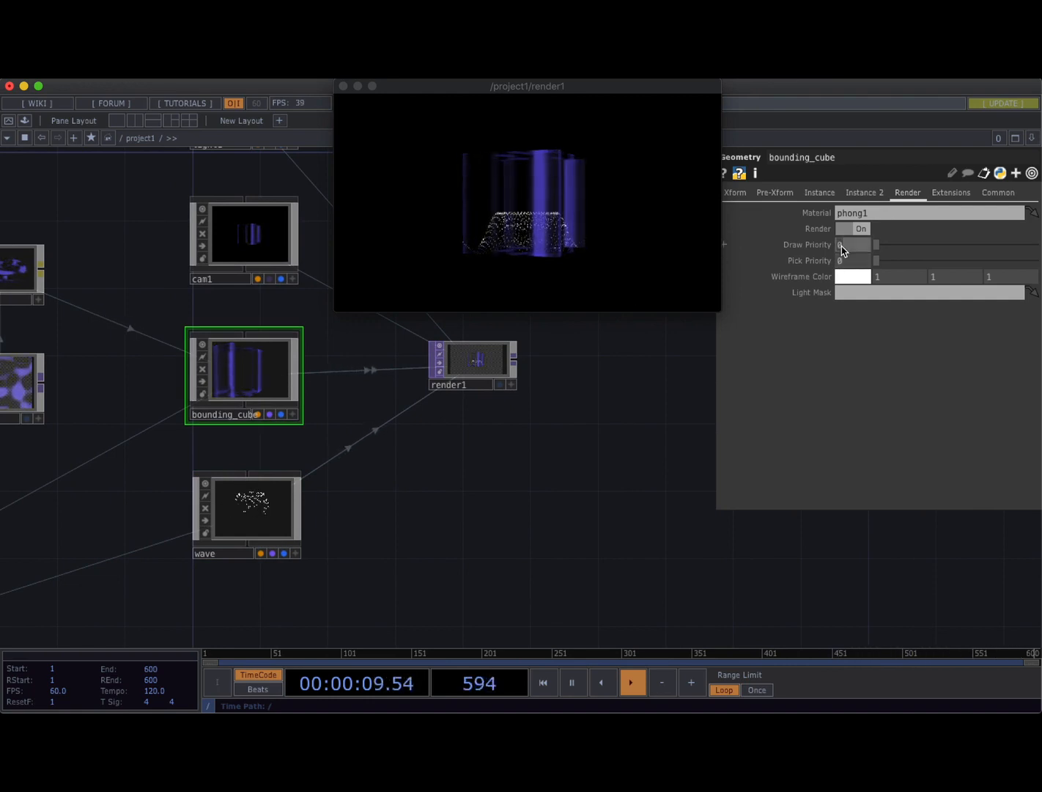
pyautogui.write('.1')
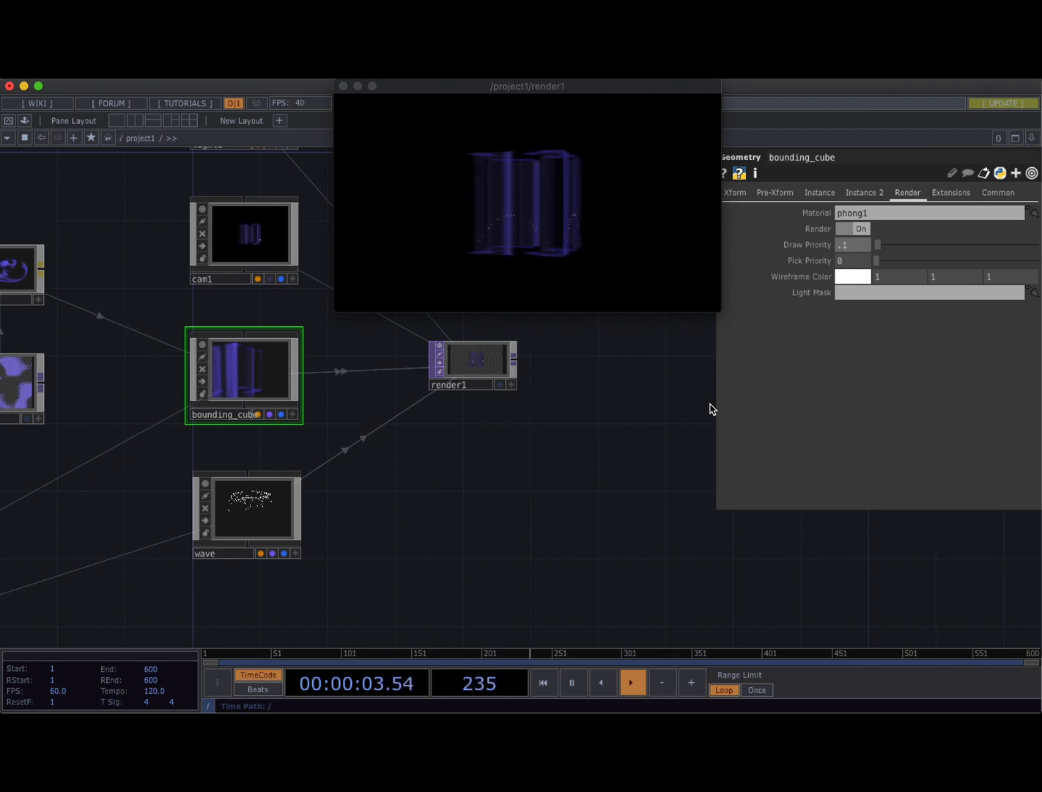
# Select the wave geometry, enlarge the floating render1 viewer to inspect the draw order, and shrink it again.
pyautogui.click(238, 516)
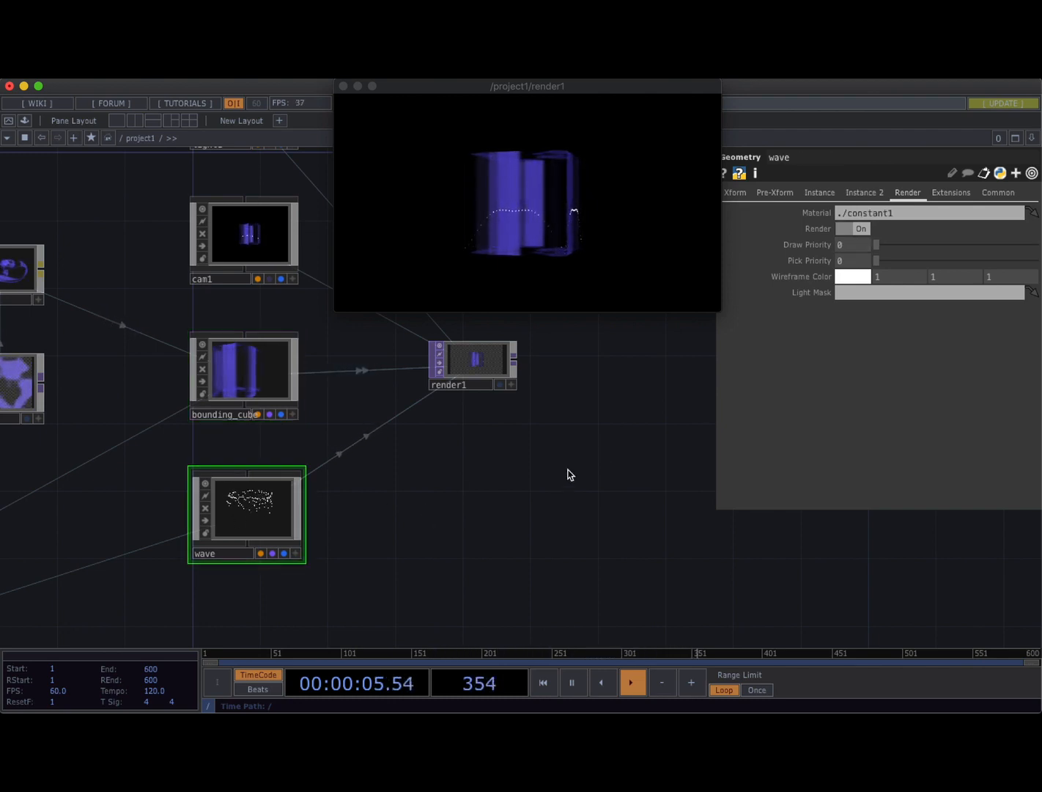
pyautogui.moveTo(336, 305); pyautogui.dragTo(192, 433)
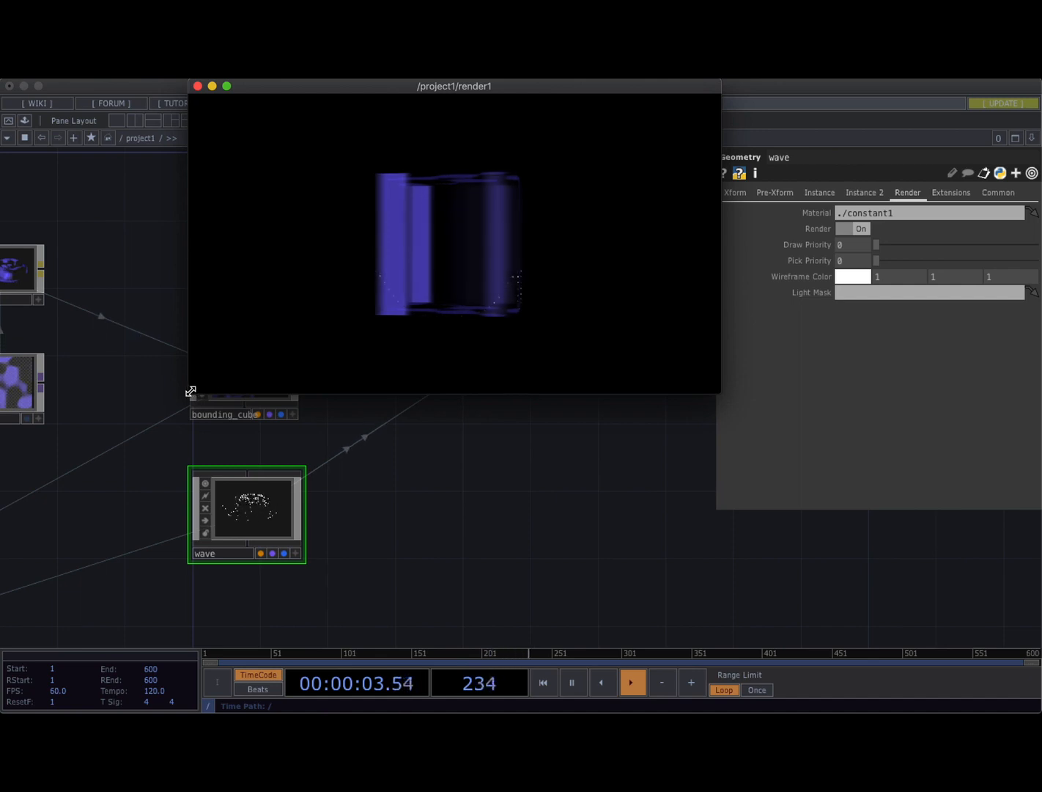
pyautogui.moveTo(190, 393); pyautogui.dragTo(320, 332)
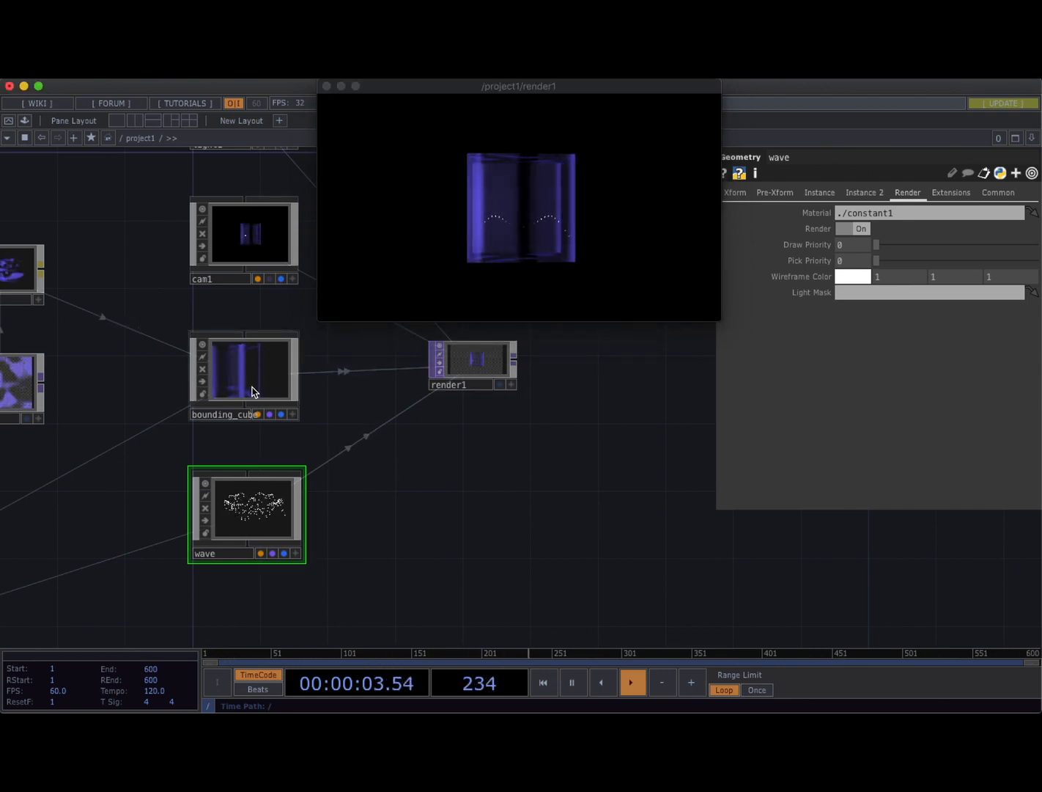
# Parent wave to bounding_cube and set the Draw Priority to 0.2 on wave and 0 on bounding_cube.
pyautogui.click(249, 334)
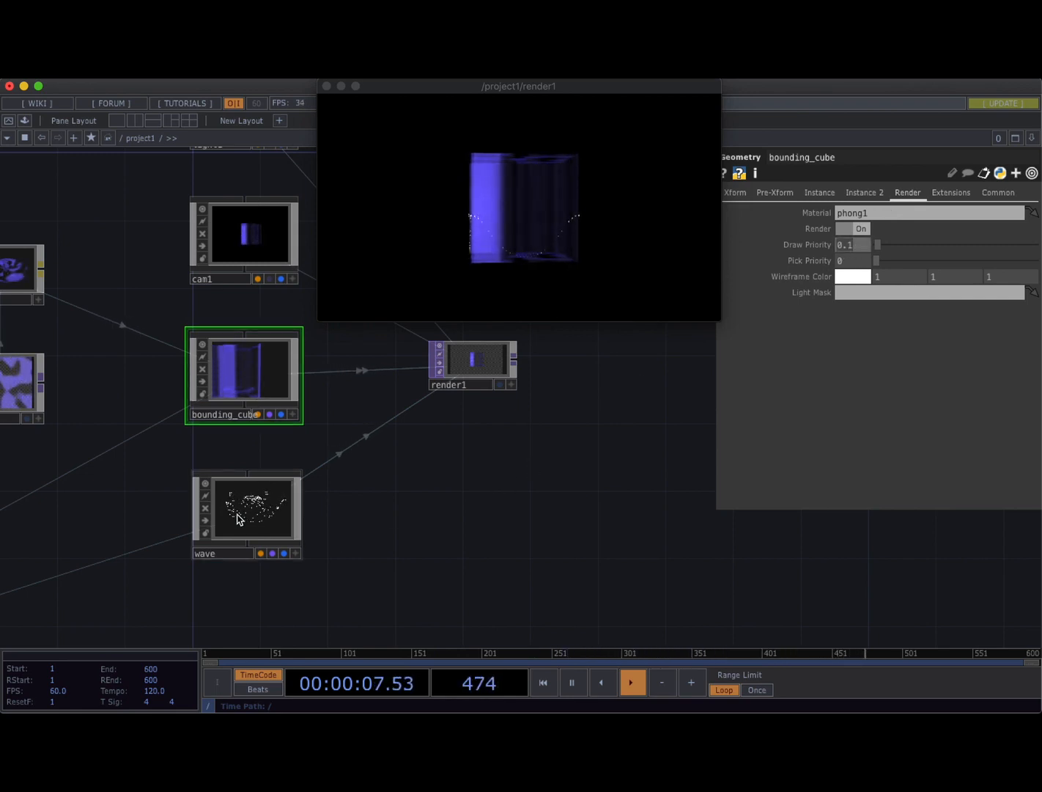
pyautogui.click(272, 513)
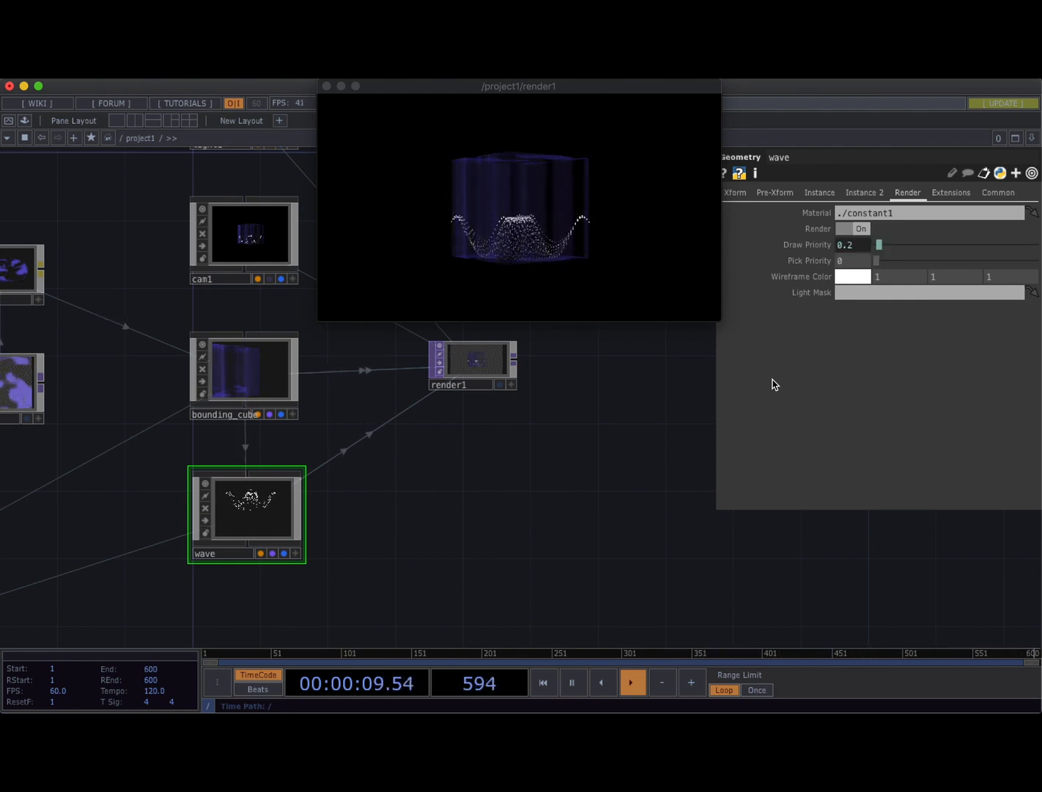
pyautogui.click(257, 387)
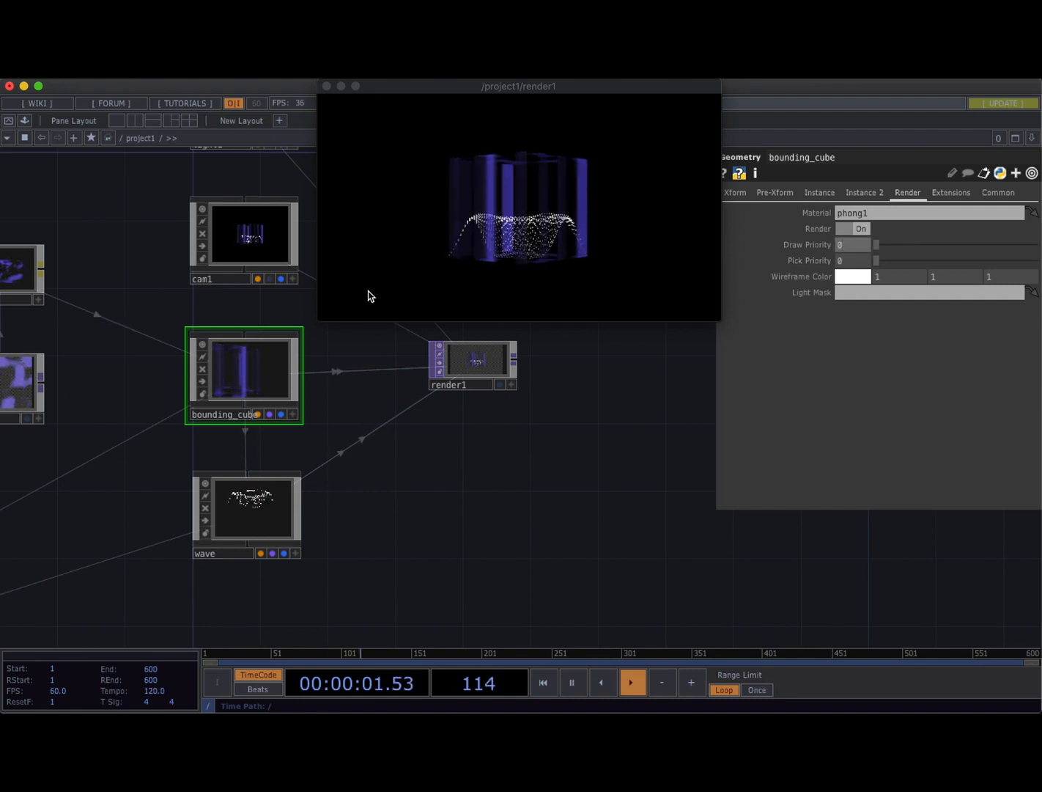
# Examine the wave inside the cube in an enlarged render1 viewer, and reduce the viewer again.
pyautogui.moveTo(321, 316); pyautogui.dragTo(158, 411)
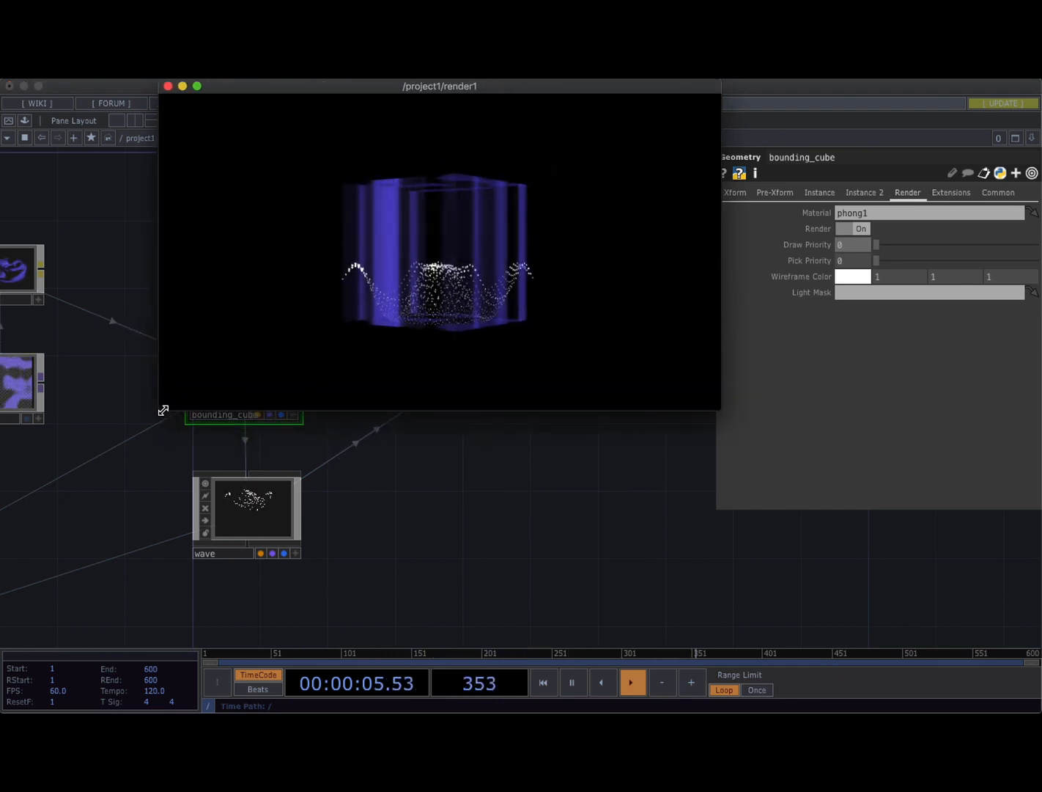
pyautogui.moveTo(163, 410); pyautogui.dragTo(320, 327)
# Add a Null TOP fed by render1's output, leaving a wide gap between the two nodes.
pyautogui.moveTo(498, 501); pyautogui.dragTo(342, 525)
pyautogui.scroll(-3, 339, 524)
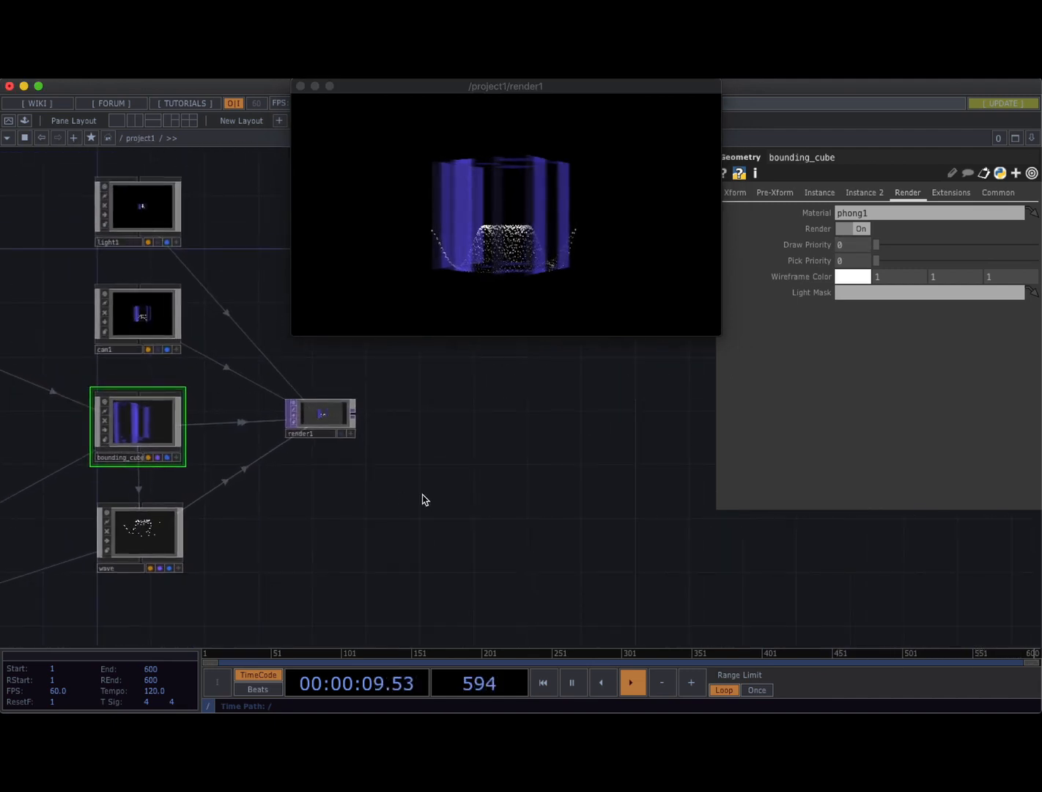
pyautogui.moveTo(422, 494); pyautogui.dragTo(321, 515)
pyautogui.click(214, 437)
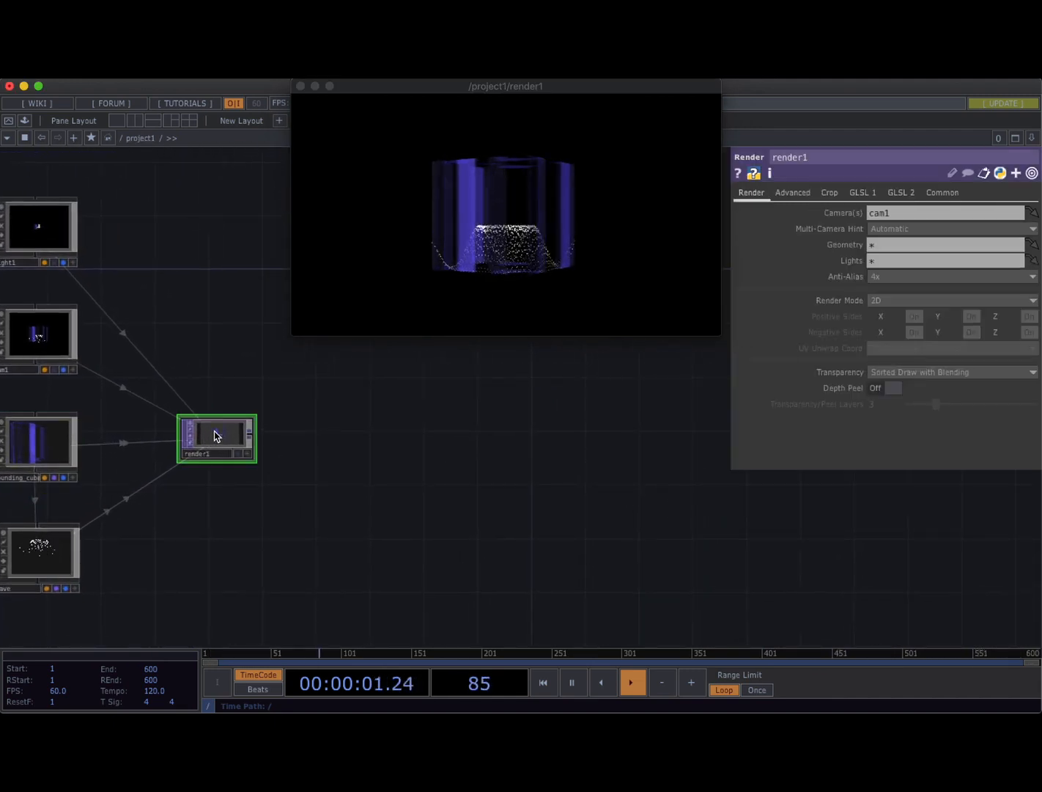
pyautogui.rightClick(251, 438)
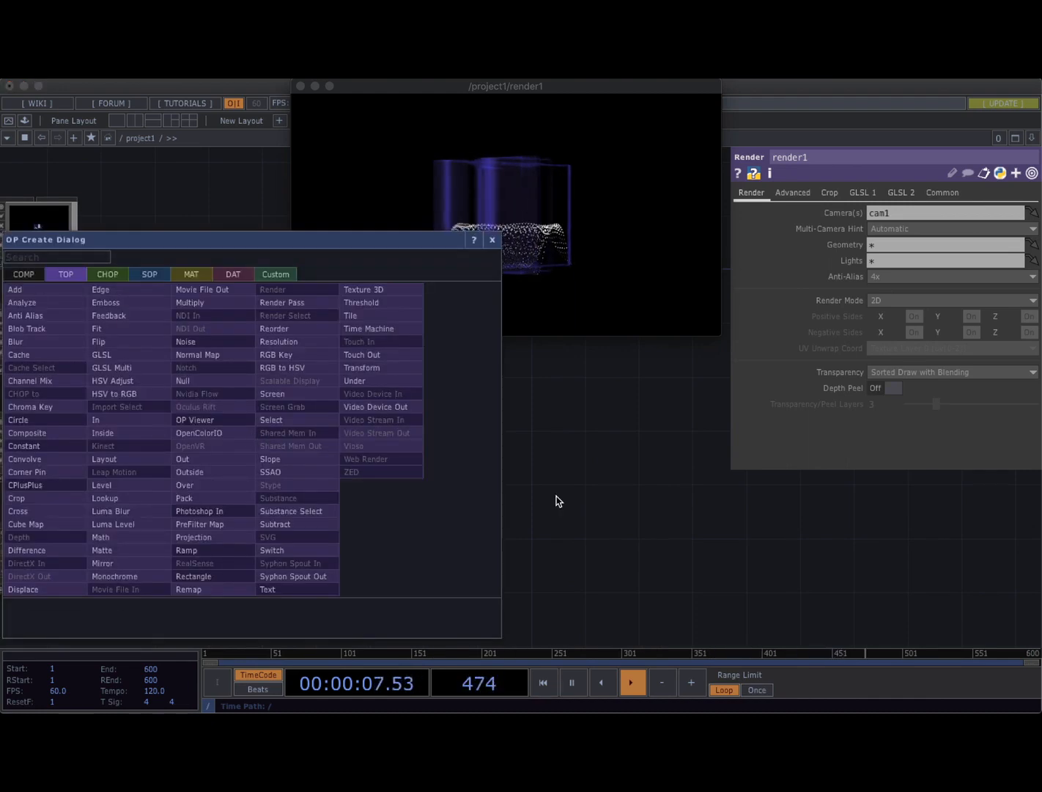
pyautogui.click(555, 502)
pyautogui.click(326, 446)
pyautogui.click(231, 429)
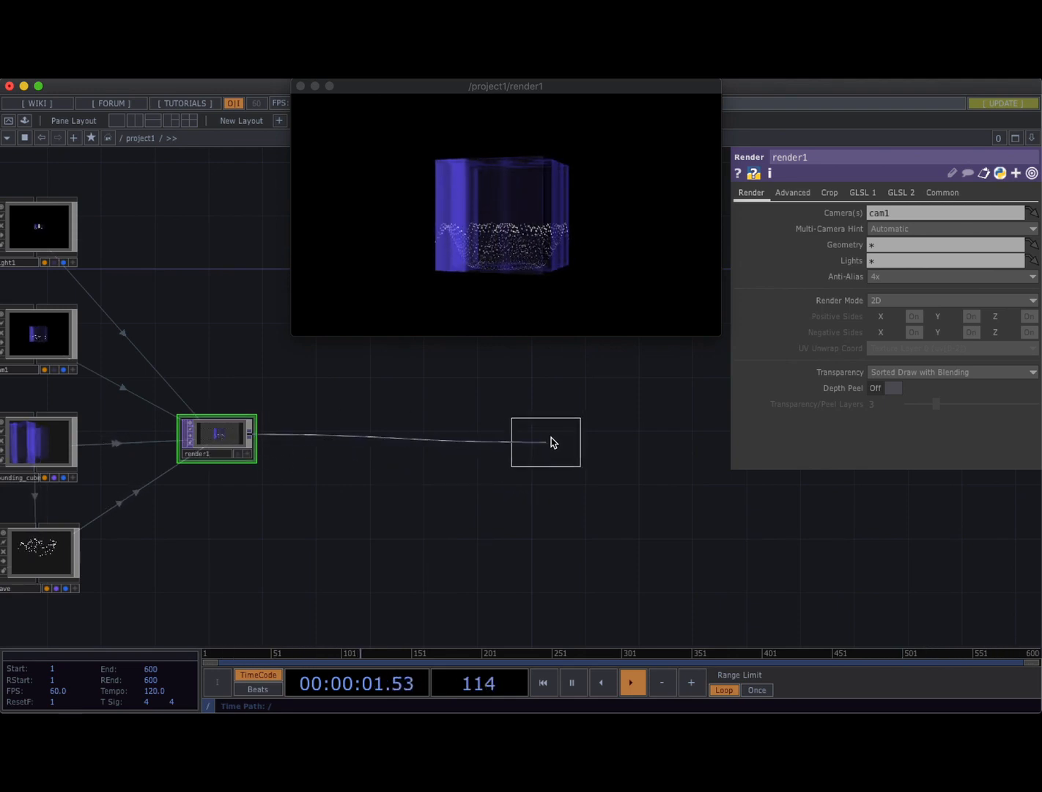
pyautogui.click(584, 437)
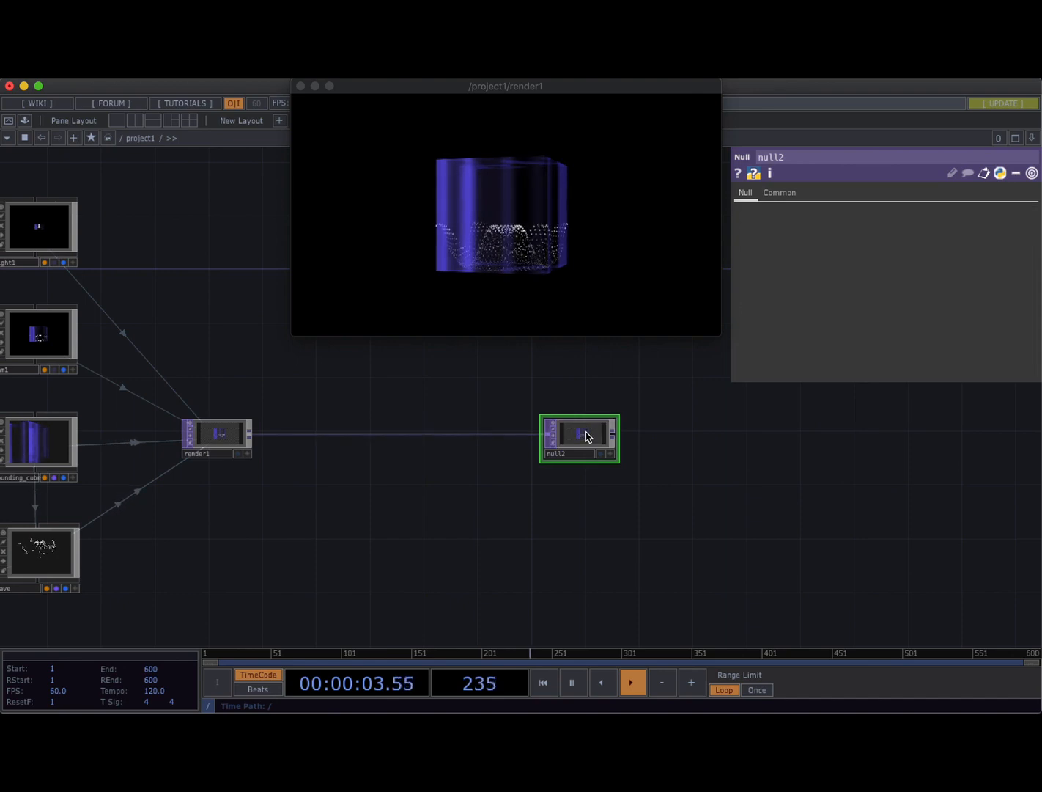
# Open a floating viewer for null2 in place of the render1 viewer, shrink it, and park it above the network.
pyautogui.rightClick(587, 436)
pyautogui.click(599, 432)
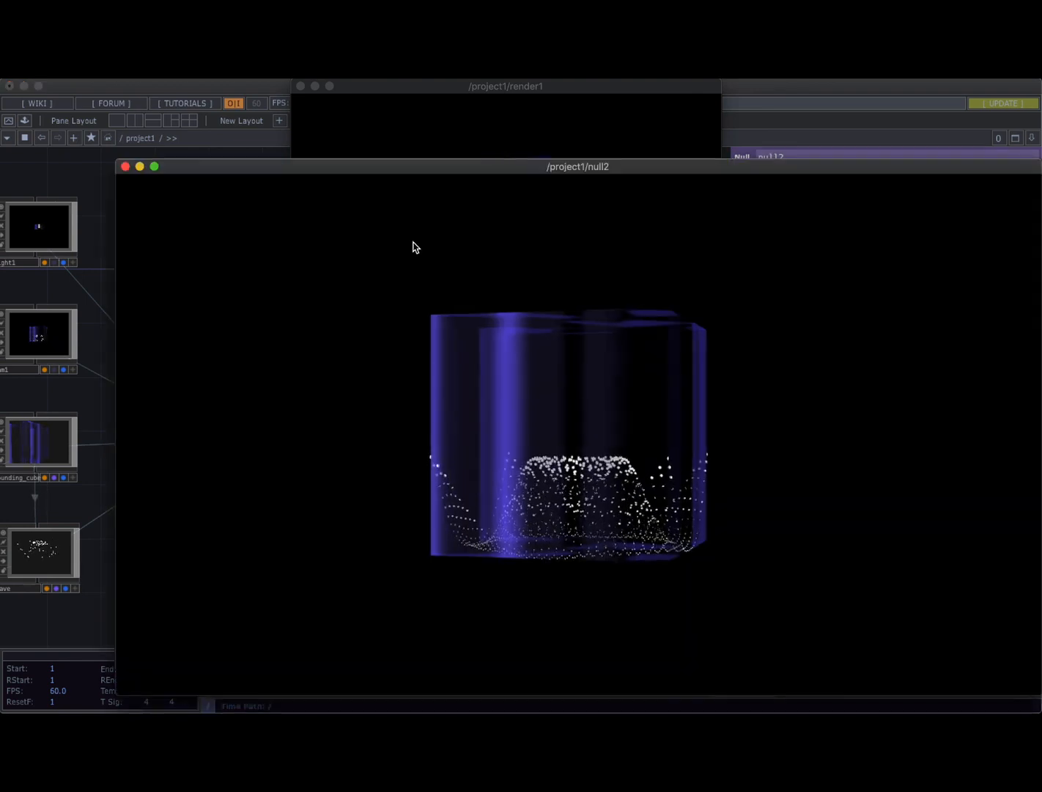
pyautogui.click(387, 123)
pyautogui.click(300, 86)
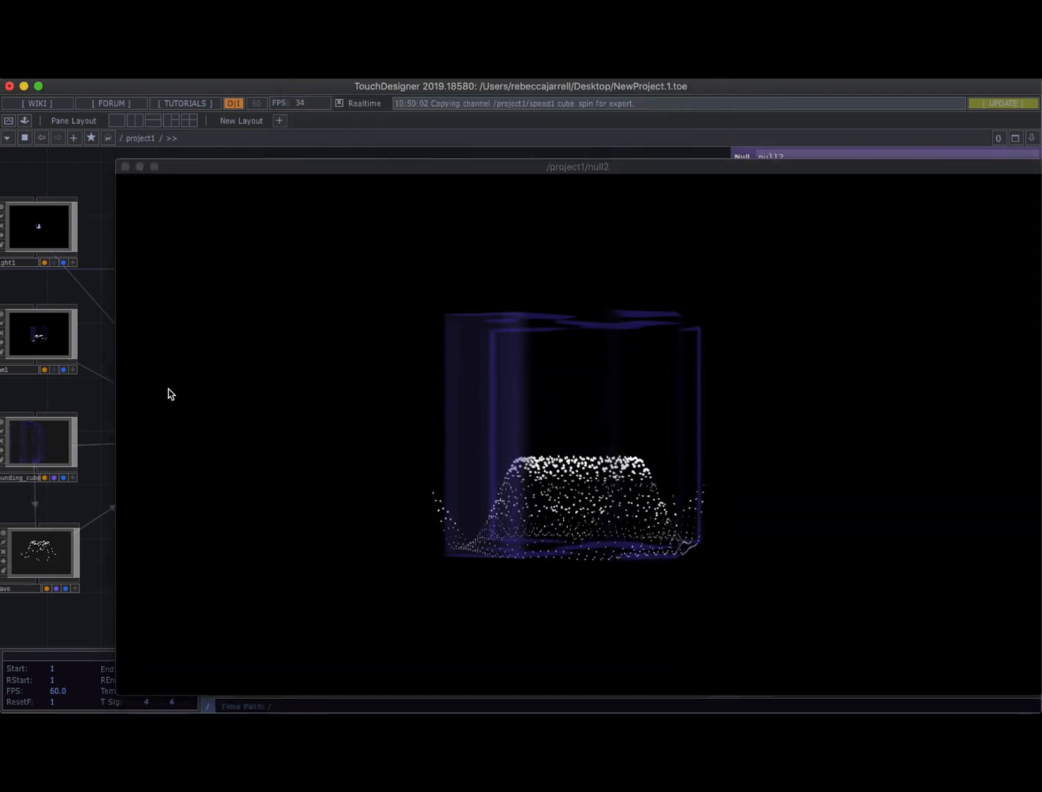
pyautogui.moveTo(116, 693); pyautogui.dragTo(551, 442)
pyautogui.moveTo(682, 166); pyautogui.dragTo(387, 123)
pyautogui.moveTo(272, 402); pyautogui.dragTo(383, 356)
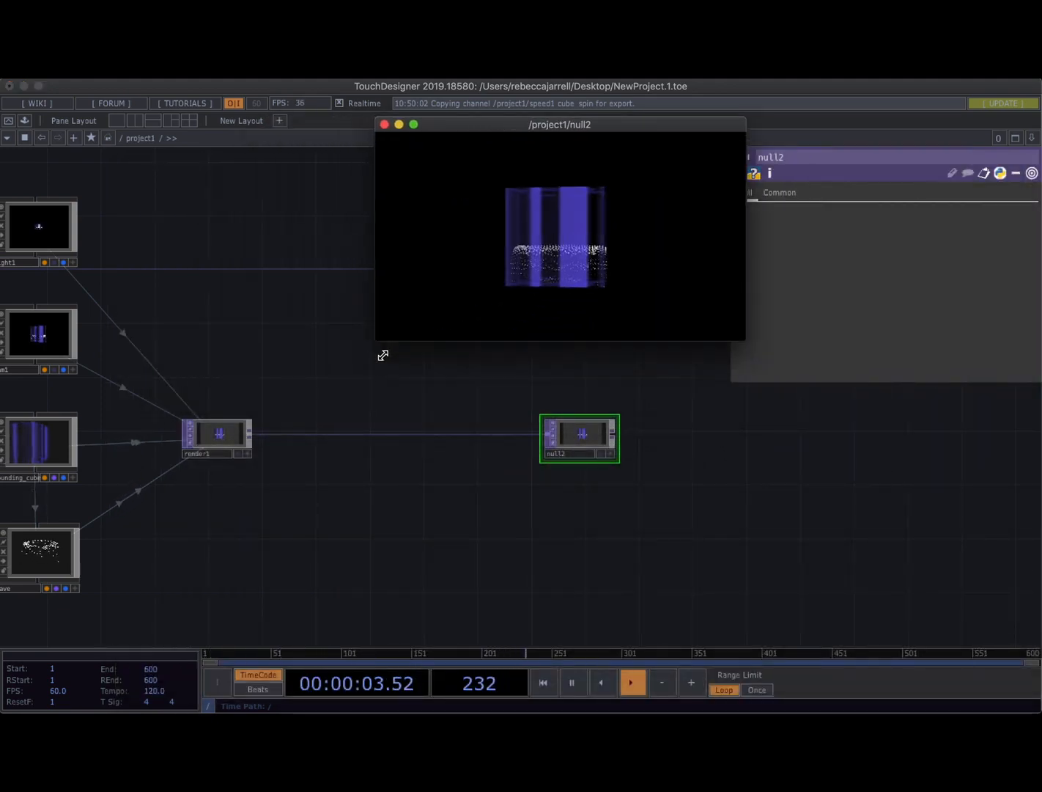
# Set cam1's Translate Z to 3 to bring the camera closer to the cube.
pyautogui.moveTo(151, 313); pyautogui.dragTo(266, 276)
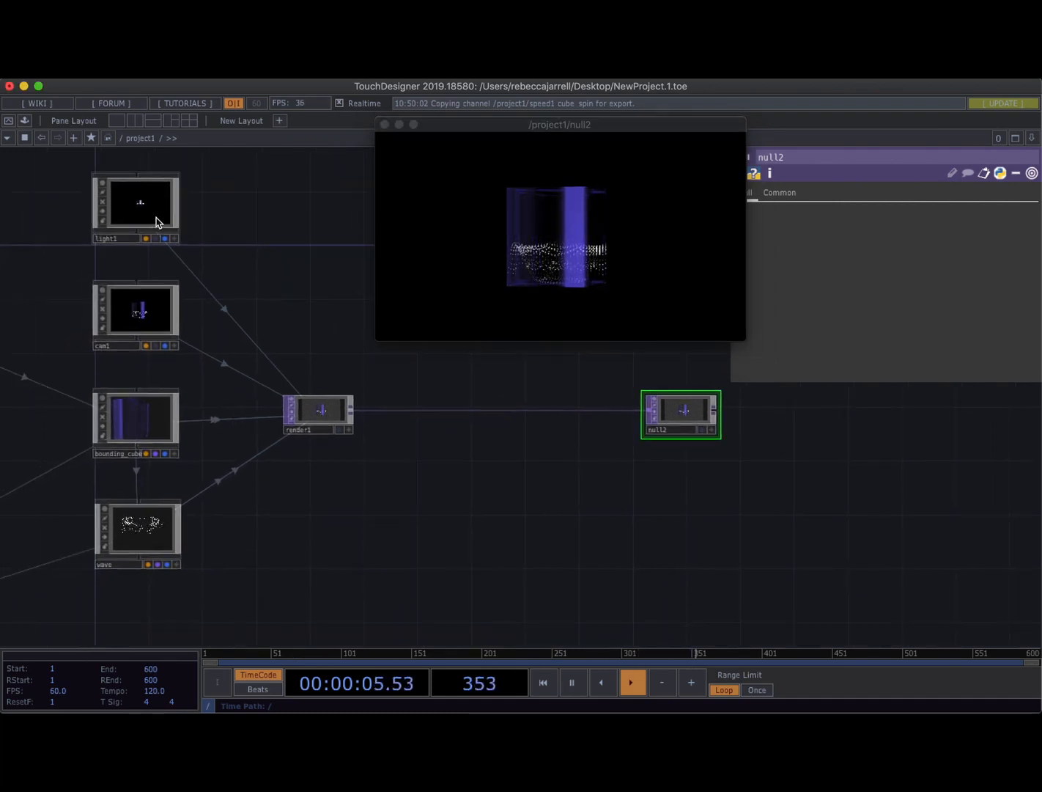
pyautogui.click(143, 317)
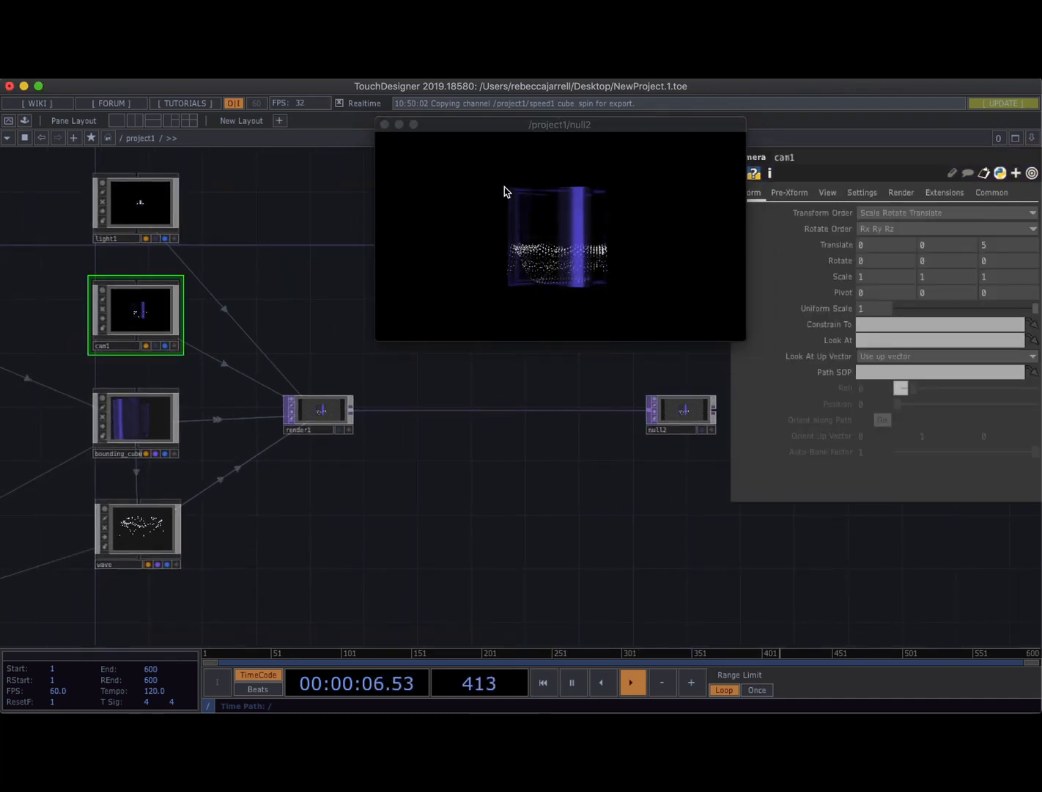
pyautogui.click(992, 246)
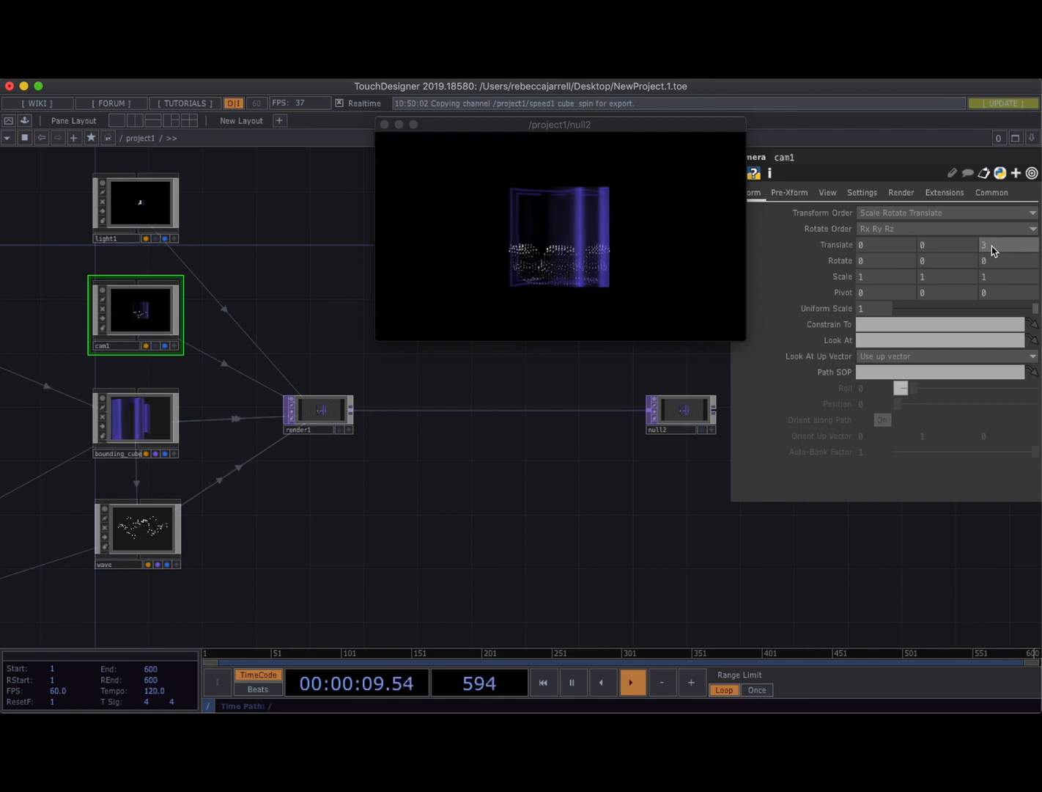
pyautogui.write('3')
pyautogui.press('Return')
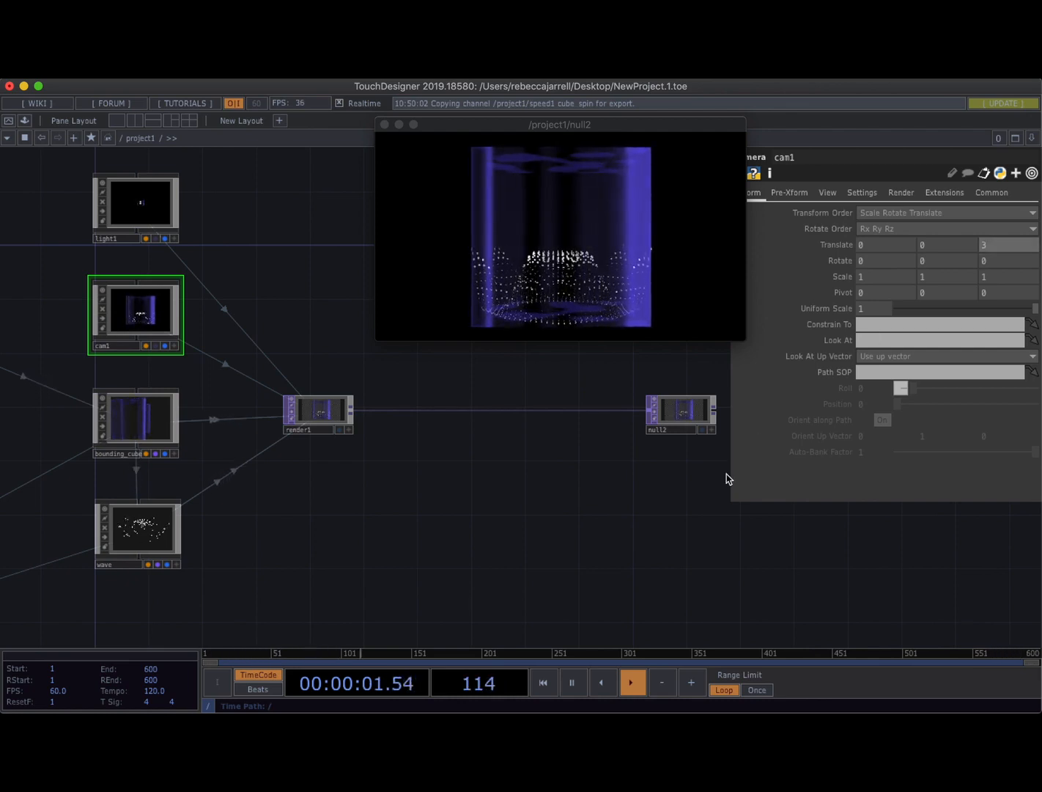
# Insert a Feedback TOP on the wire between render1 and null2, placed slightly above it.
pyautogui.moveTo(450, 530); pyautogui.dragTo(368, 566)
pyautogui.scroll(-1, 368, 568)
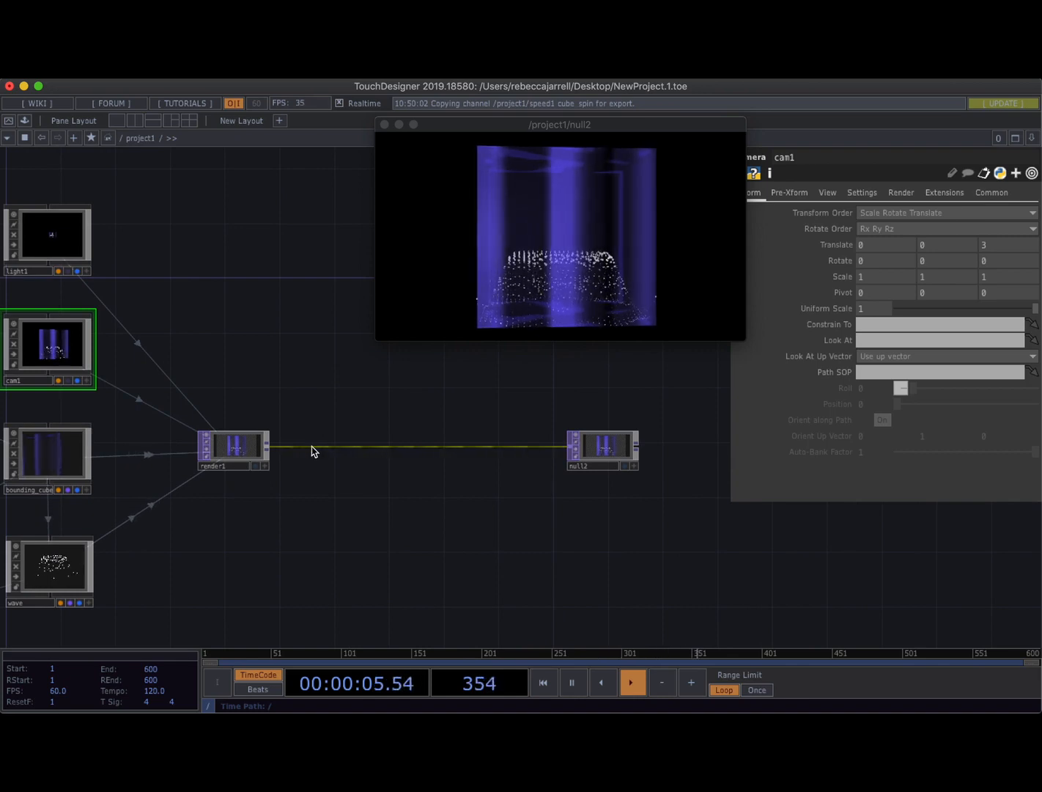
pyautogui.rightClick(313, 447)
pyautogui.click(325, 429)
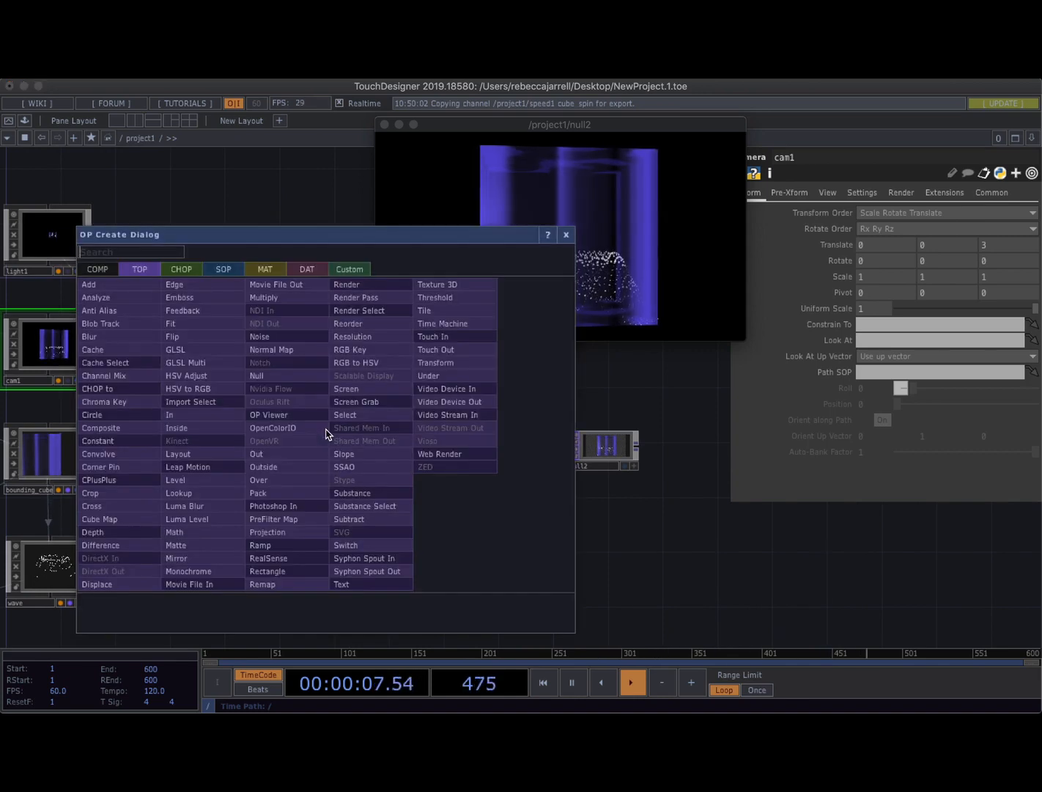
pyautogui.click(205, 310)
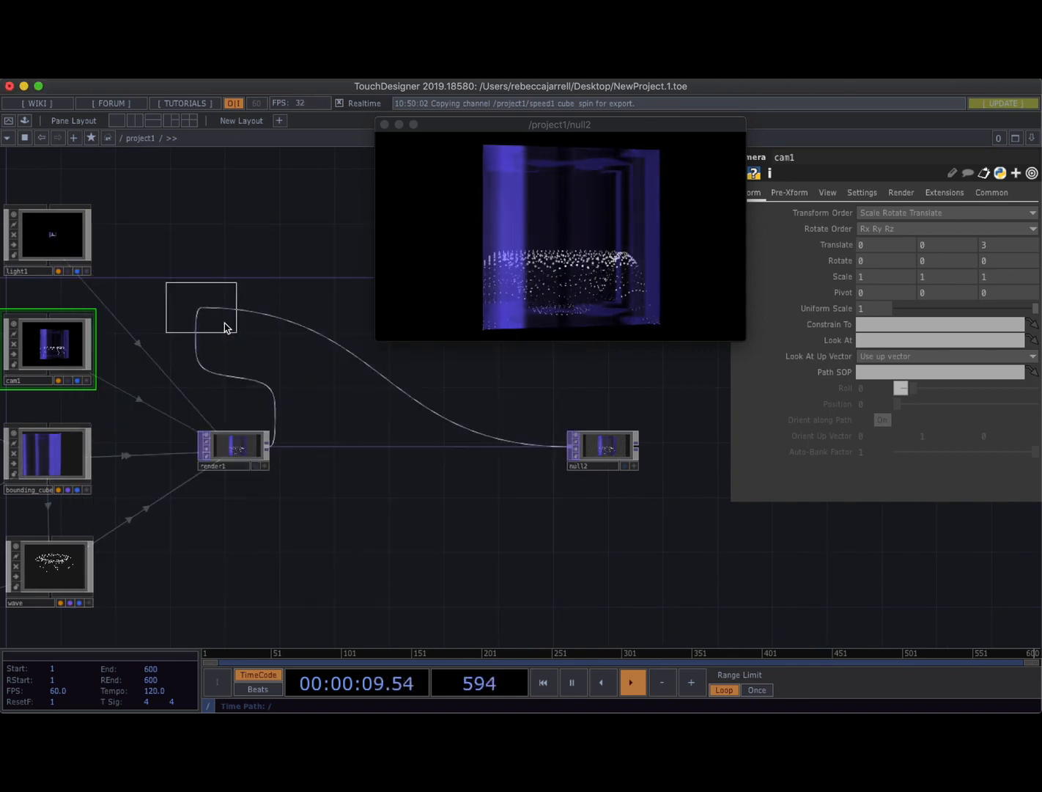
pyautogui.click(320, 379)
# Insert a Transform TOP between feedback1 and null2, and move null2 farther along to make room.
pyautogui.moveTo(416, 511); pyautogui.dragTo(233, 565)
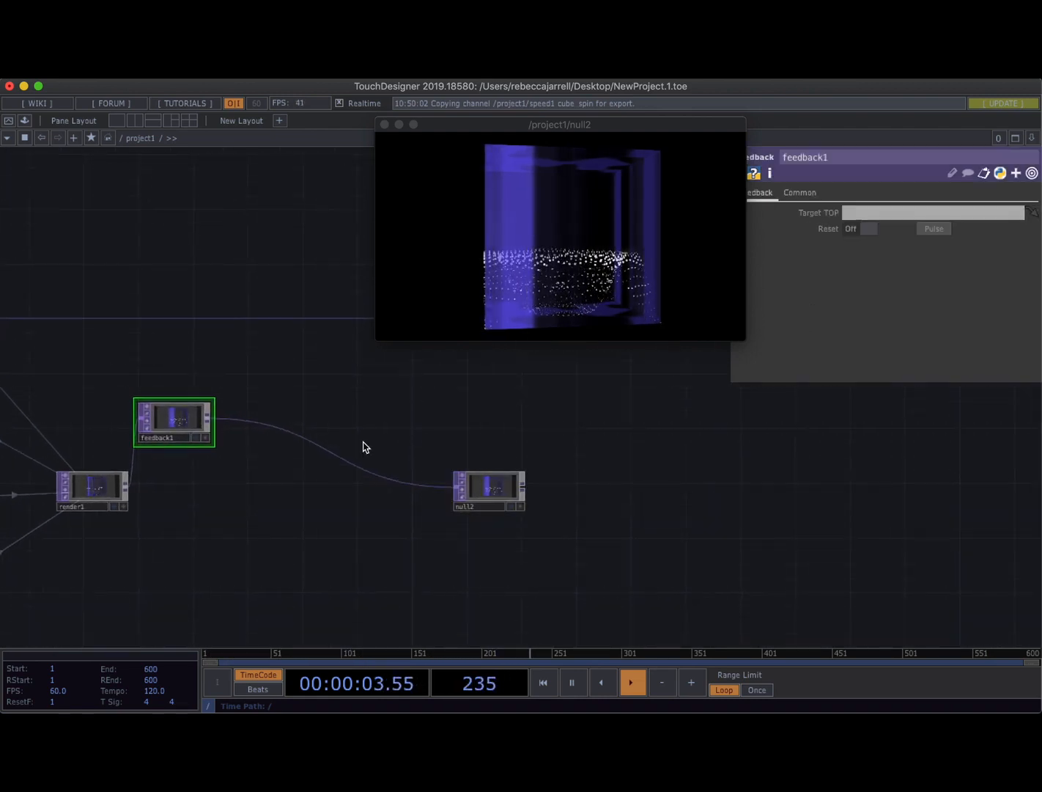
pyautogui.rightClick(286, 434)
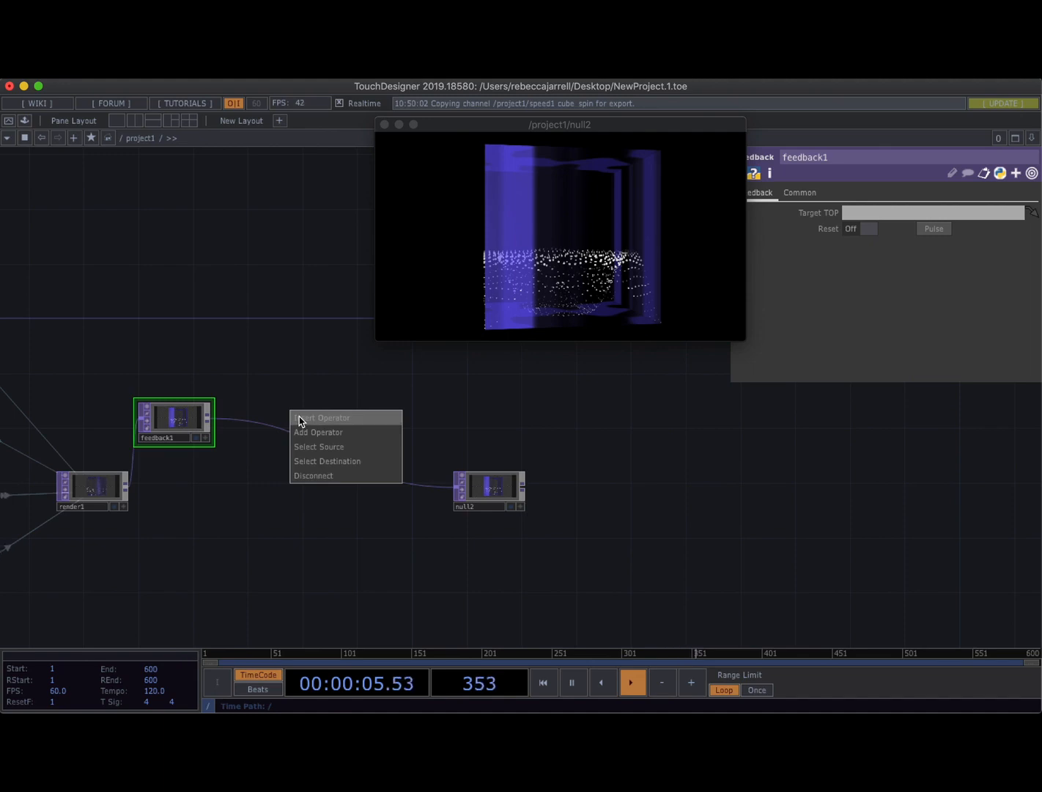
pyautogui.click(299, 417)
pyautogui.write('ta')
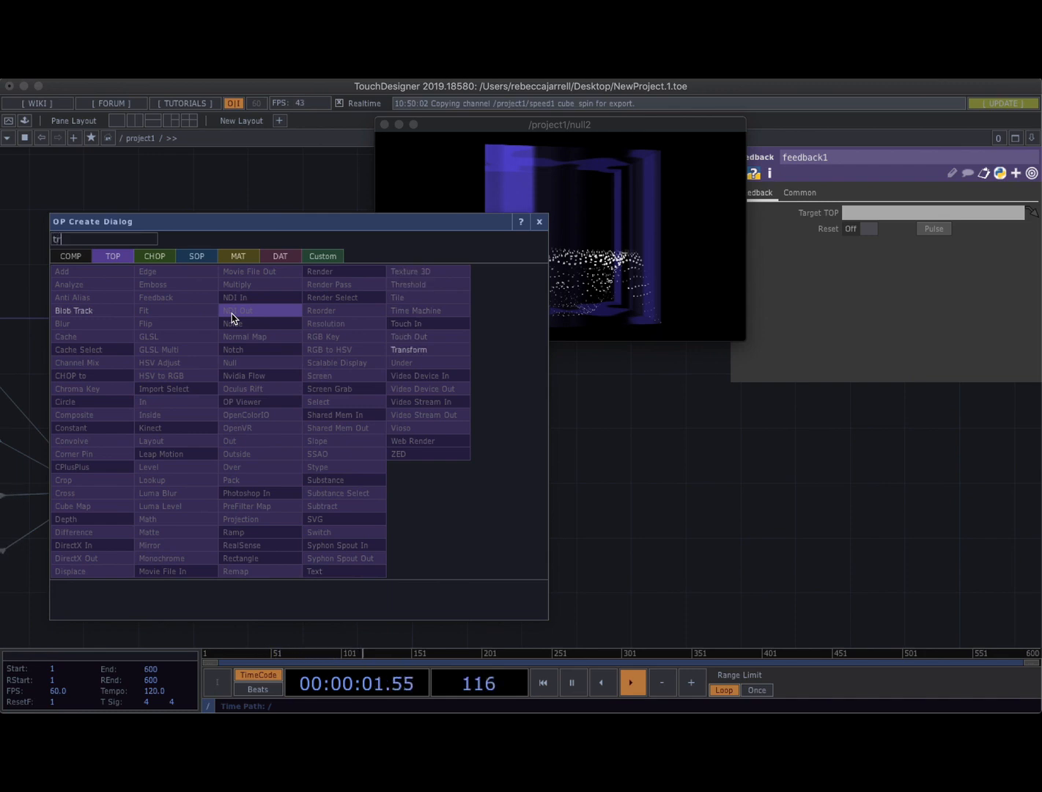
pyautogui.click(420, 350)
pyautogui.click(281, 423)
pyautogui.moveTo(294, 497); pyautogui.dragTo(223, 500)
pyautogui.moveTo(410, 488); pyautogui.dragTo(470, 488)
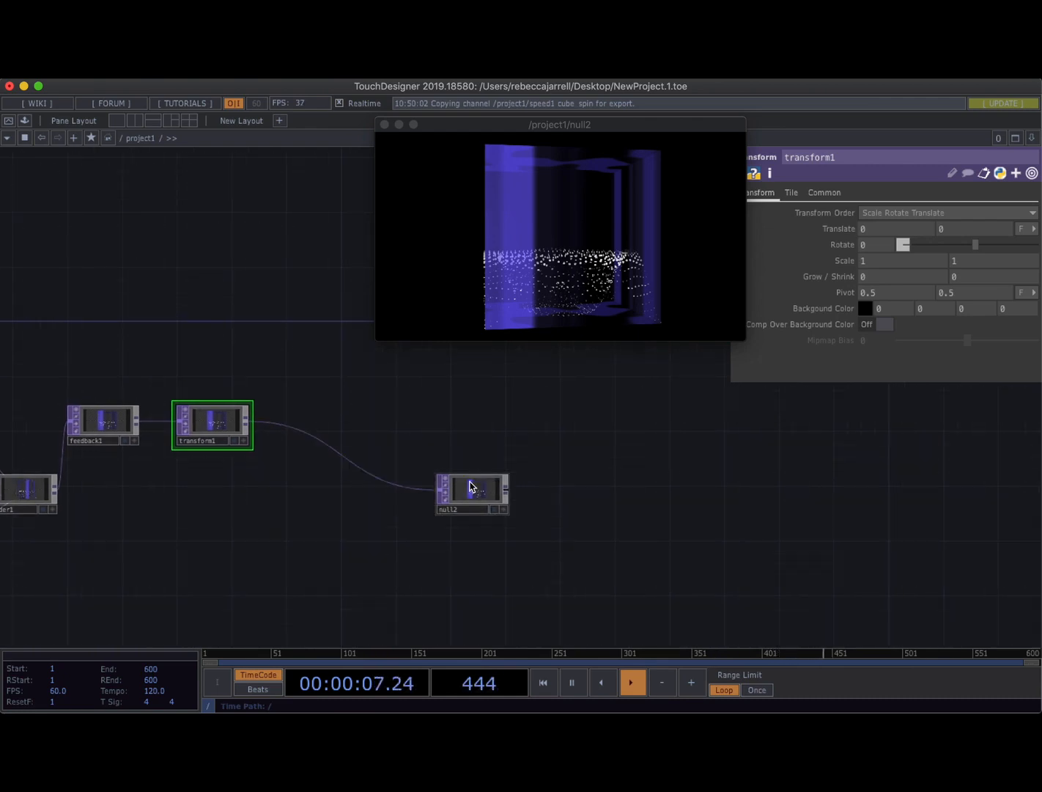
# Insert a Level TOP between transform1 and null2, and shift null2 farther away from it.
pyautogui.rightClick(324, 443)
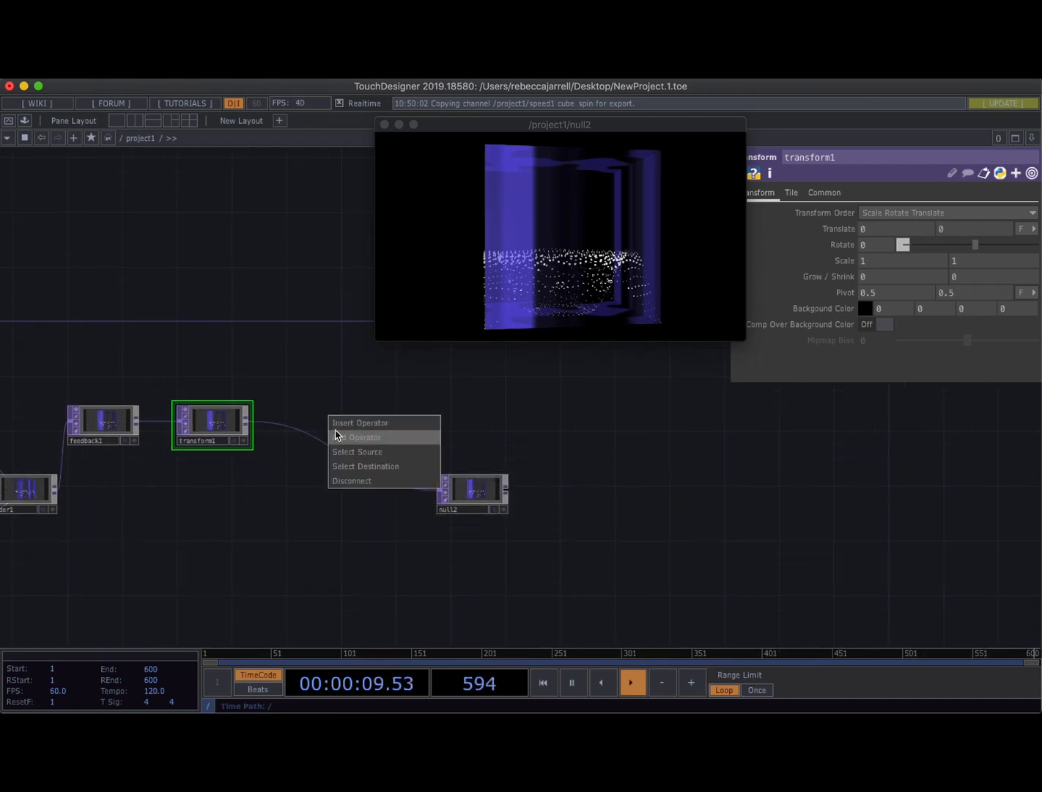
pyautogui.click(338, 425)
pyautogui.write('le')
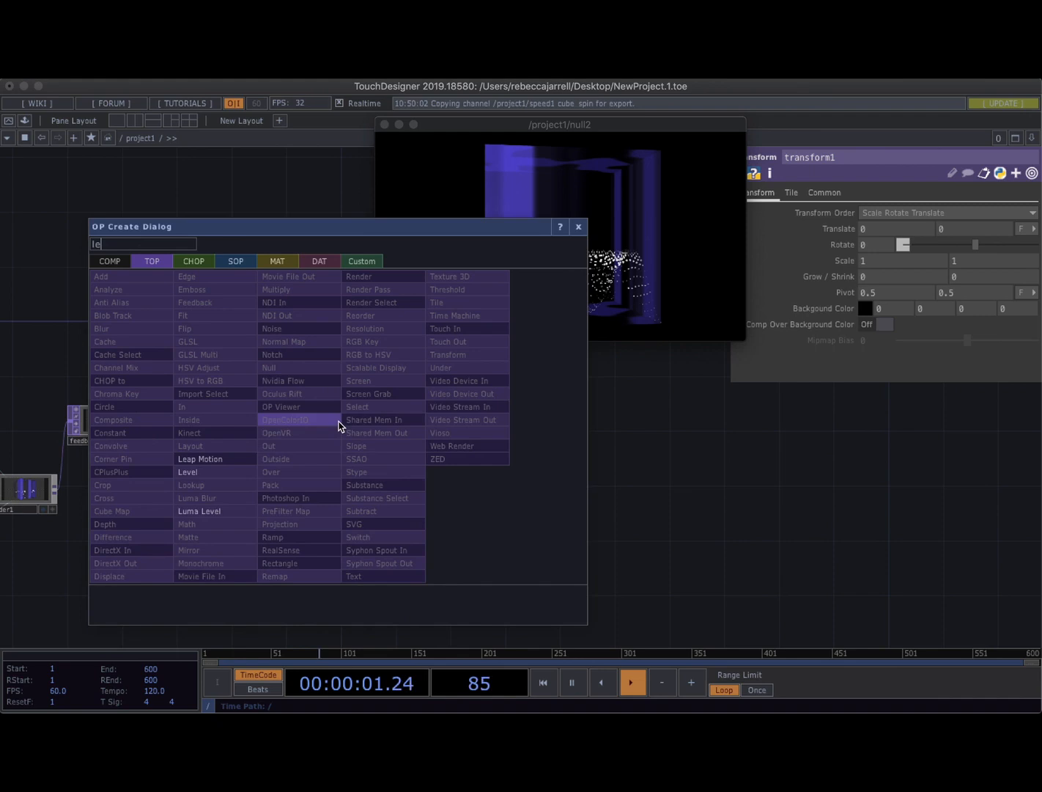
pyautogui.click(212, 473)
pyautogui.click(318, 428)
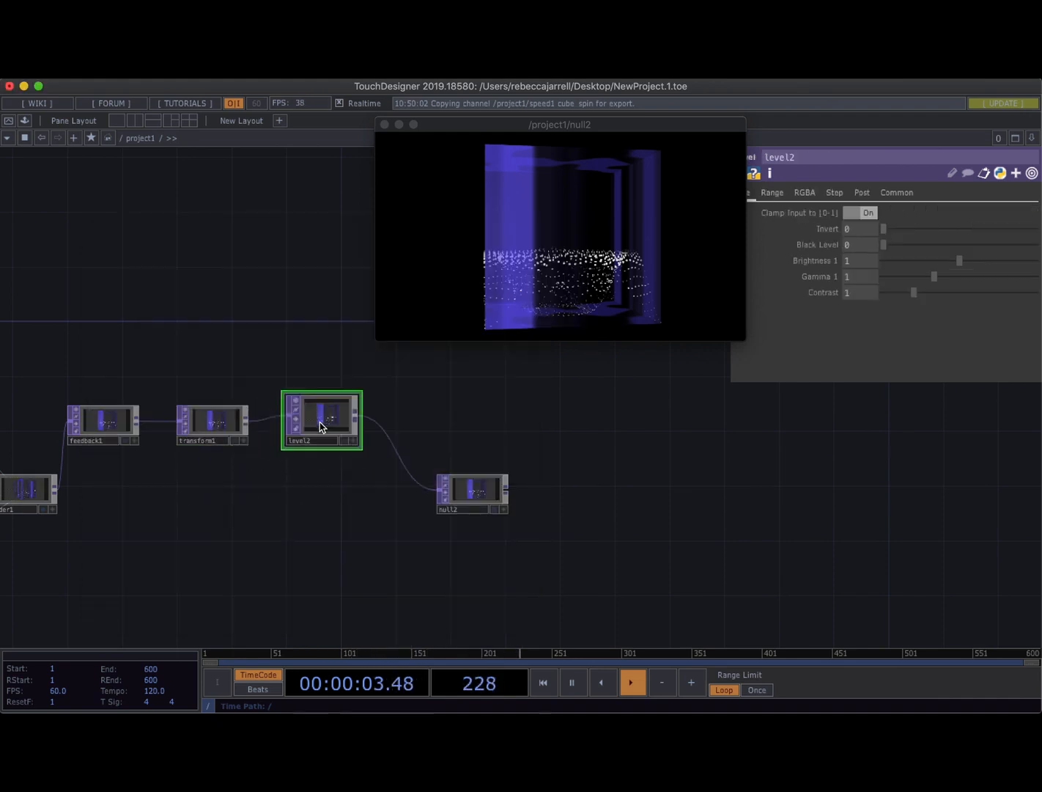
pyautogui.hscroll(3, 308, 508)
pyautogui.moveTo(381, 505); pyautogui.dragTo(445, 505)
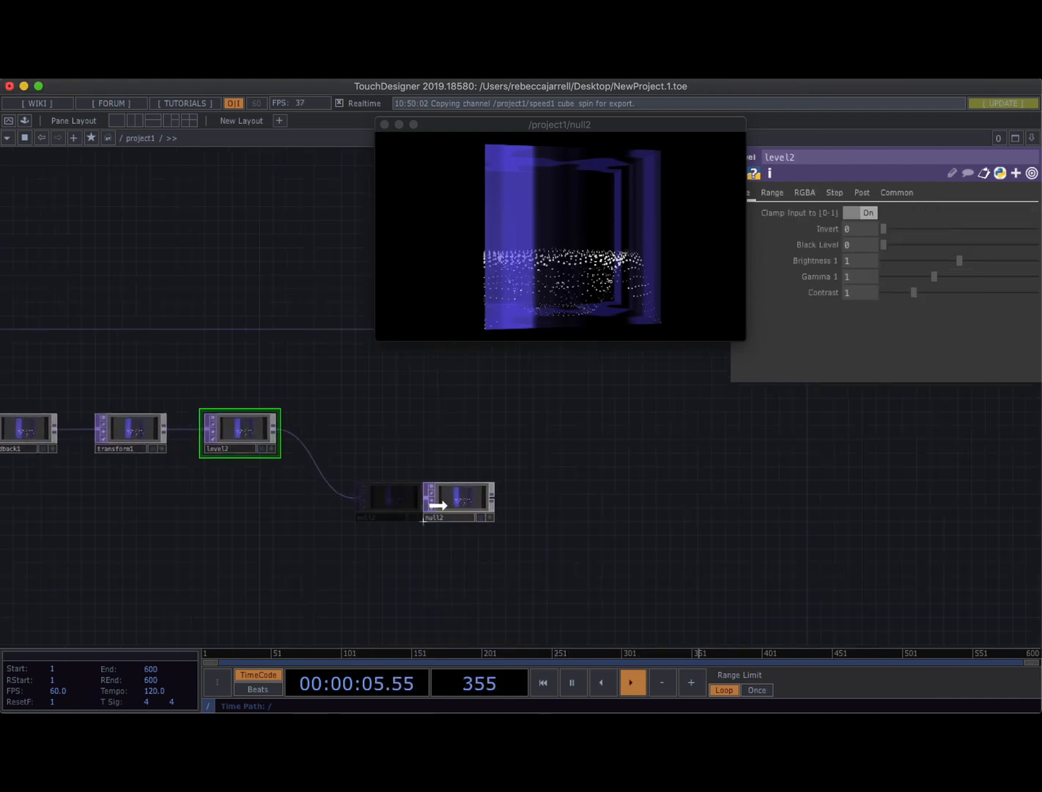
# Insert a Composite TOP on the wire between level2 and null2, and set its Operation to Over.
pyautogui.rightClick(346, 463)
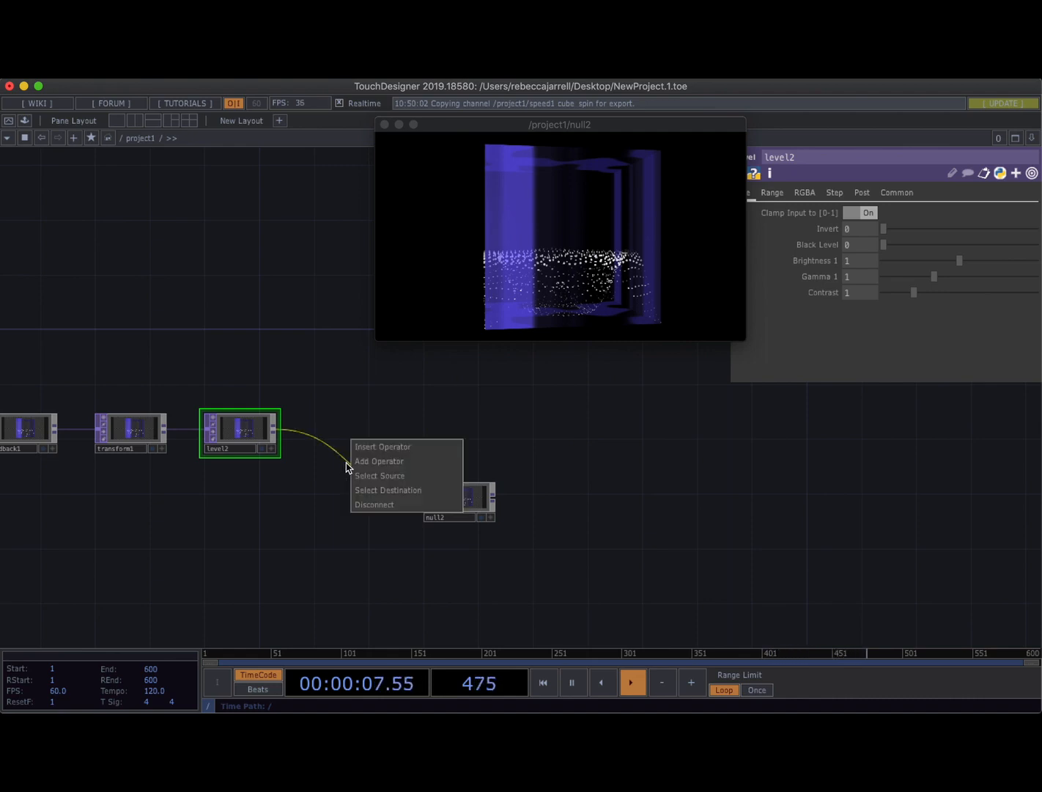
pyautogui.click(361, 447)
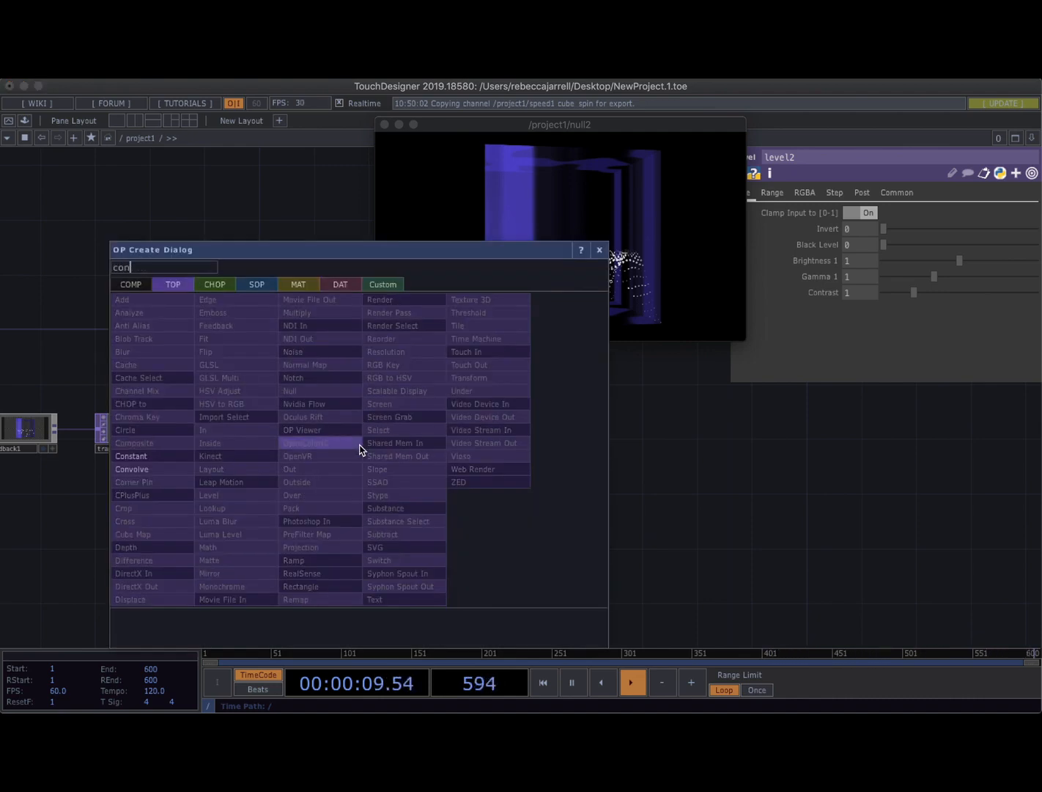
pyautogui.click(163, 444)
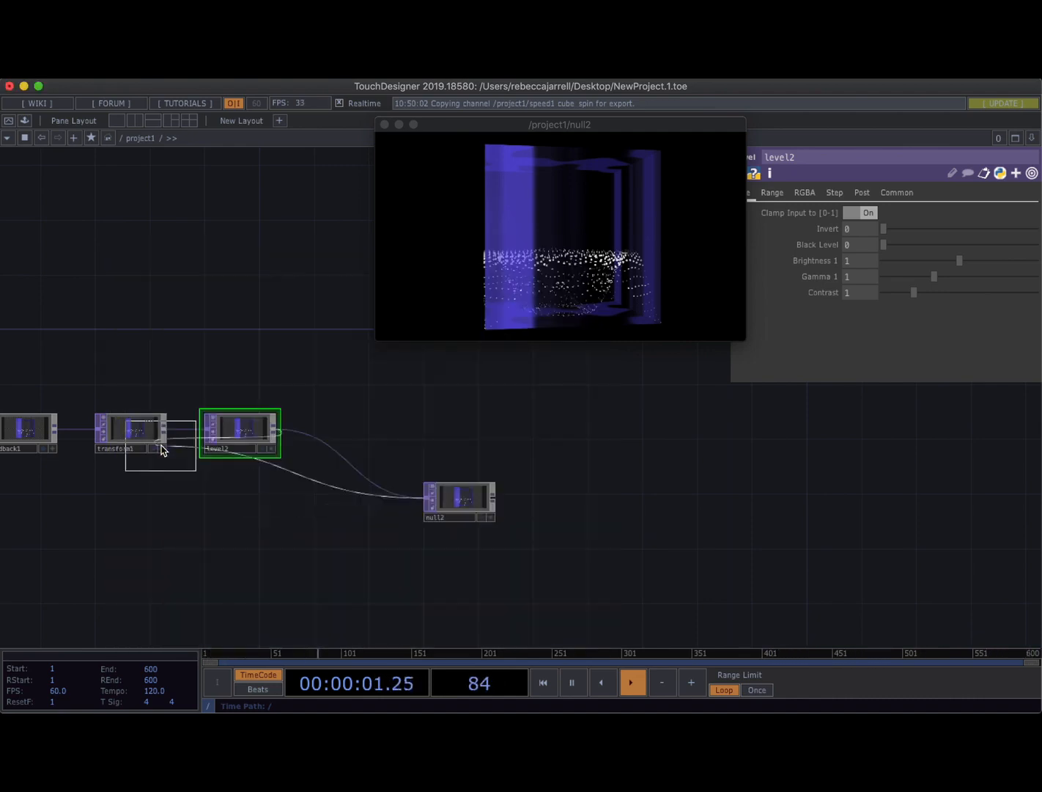
pyautogui.click(345, 437)
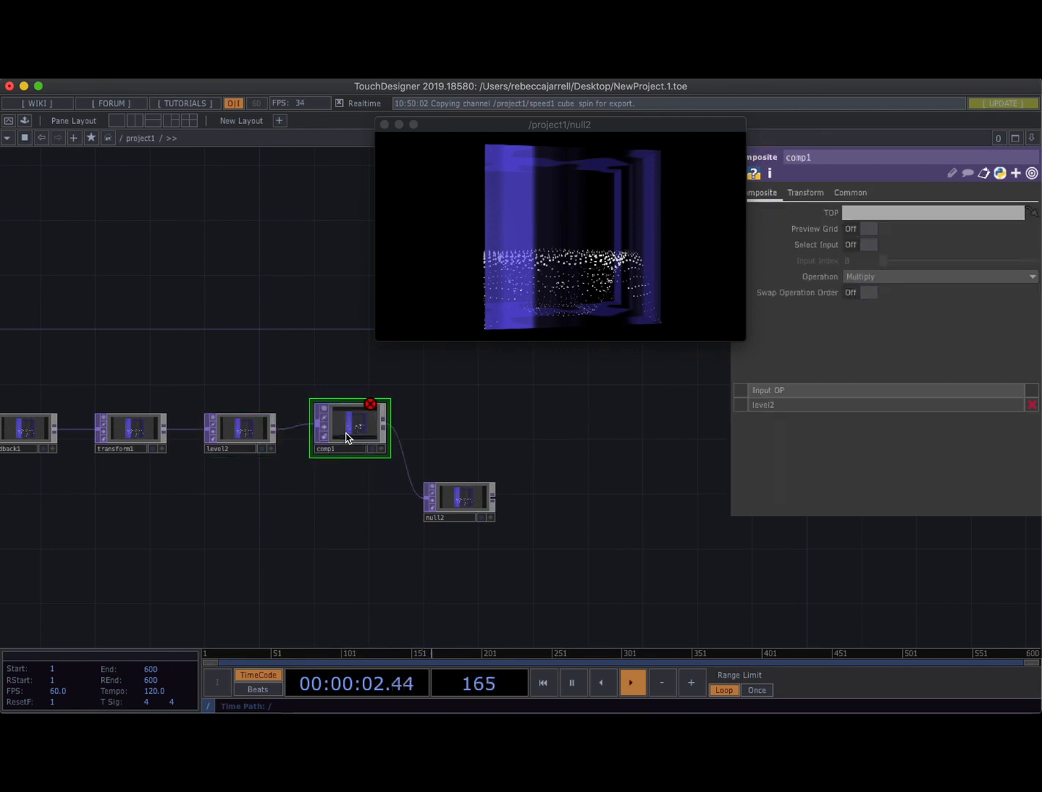
pyautogui.click(914, 278)
pyautogui.click(942, 396)
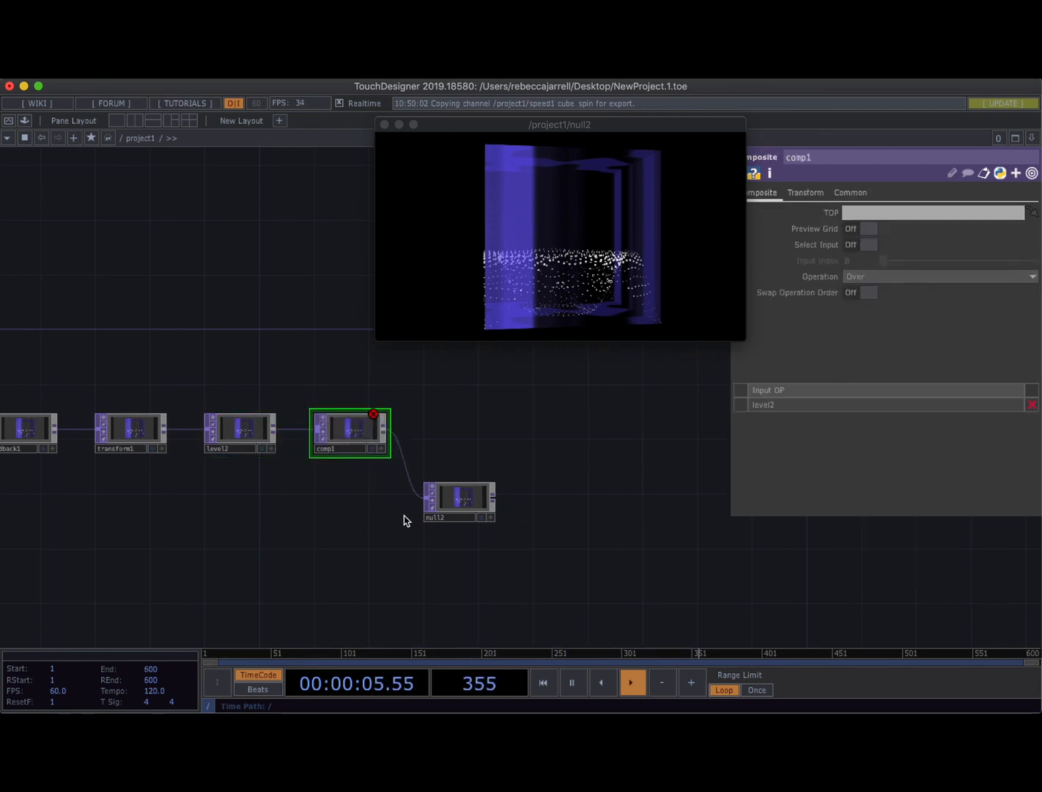
# Connect render1 to comp1 as a second input and place it above level2 in comp1's input order.
pyautogui.scroll(-3, 309, 525)
pyautogui.moveTo(308, 525); pyautogui.dragTo(418, 495)
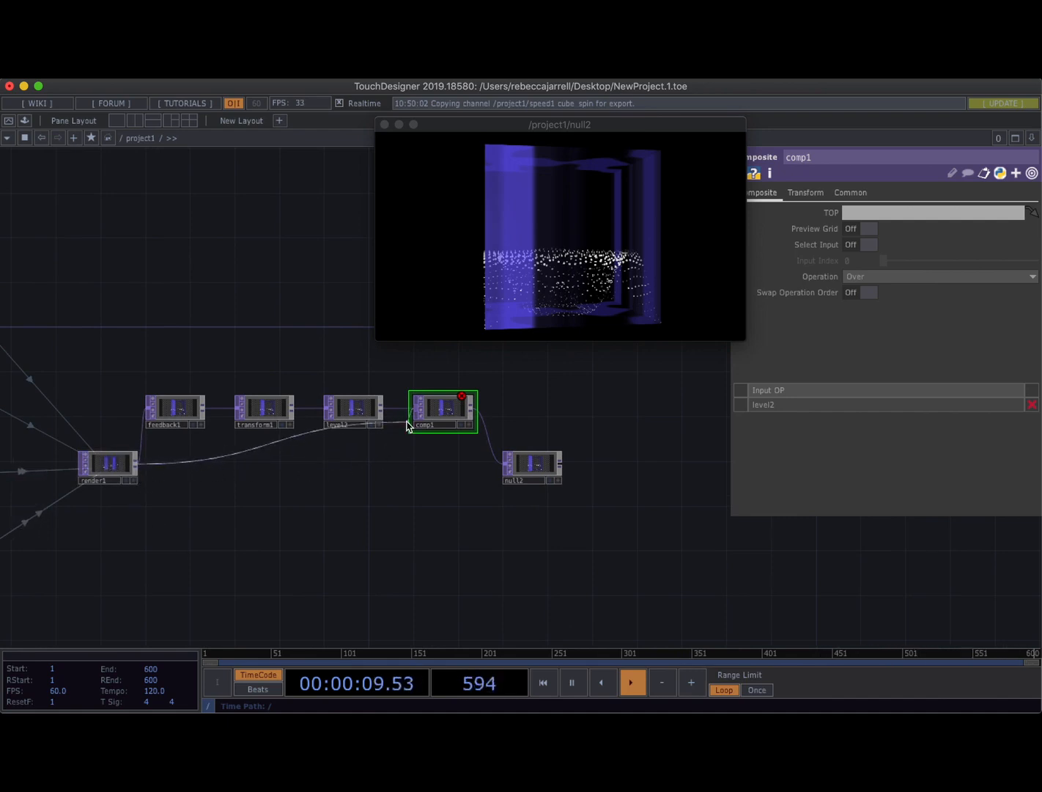
pyautogui.moveTo(408, 426); pyautogui.dragTo(414, 414)
pyautogui.moveTo(740, 421); pyautogui.dragTo(739, 405)
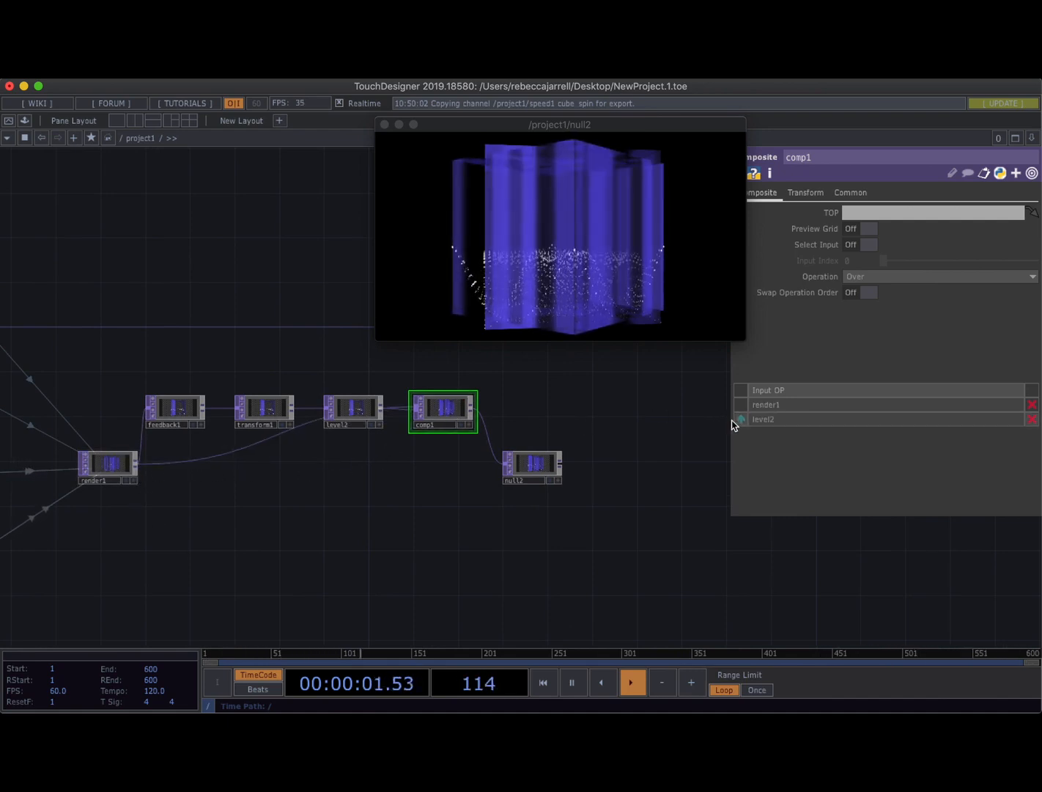
# Set transform1's Scale to 1.01 on both axes and its Extend mode to Mirror.
pyautogui.scroll(1, 341, 477)
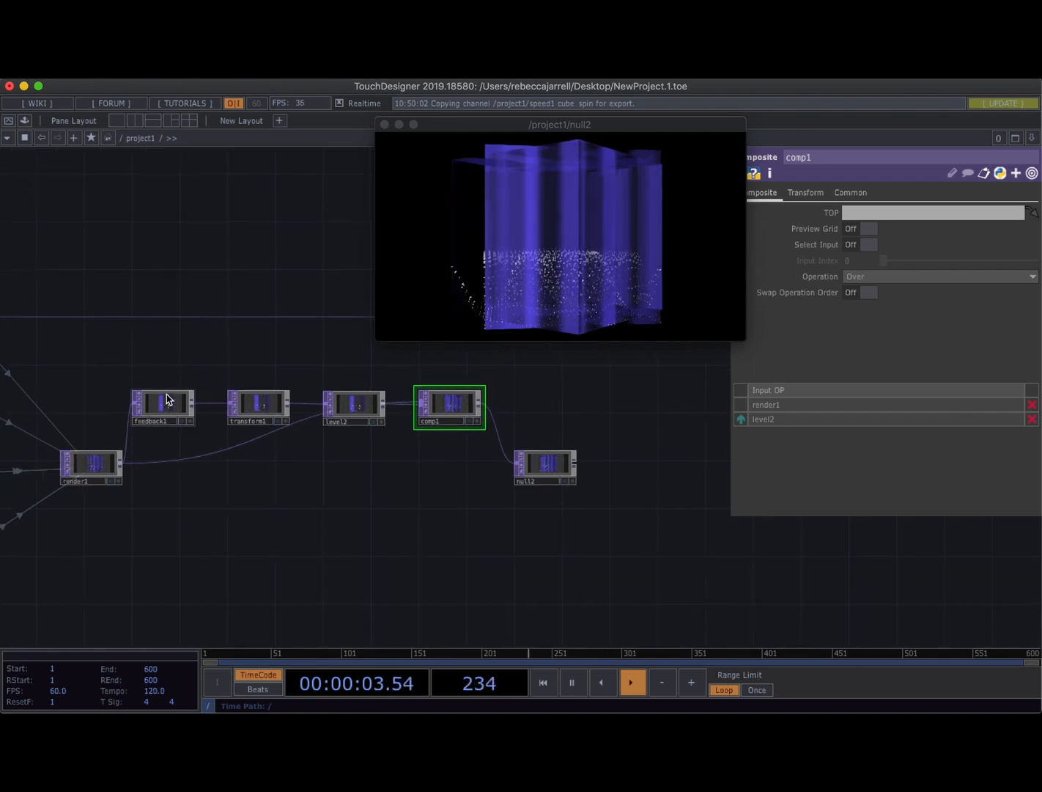
pyautogui.click(257, 413)
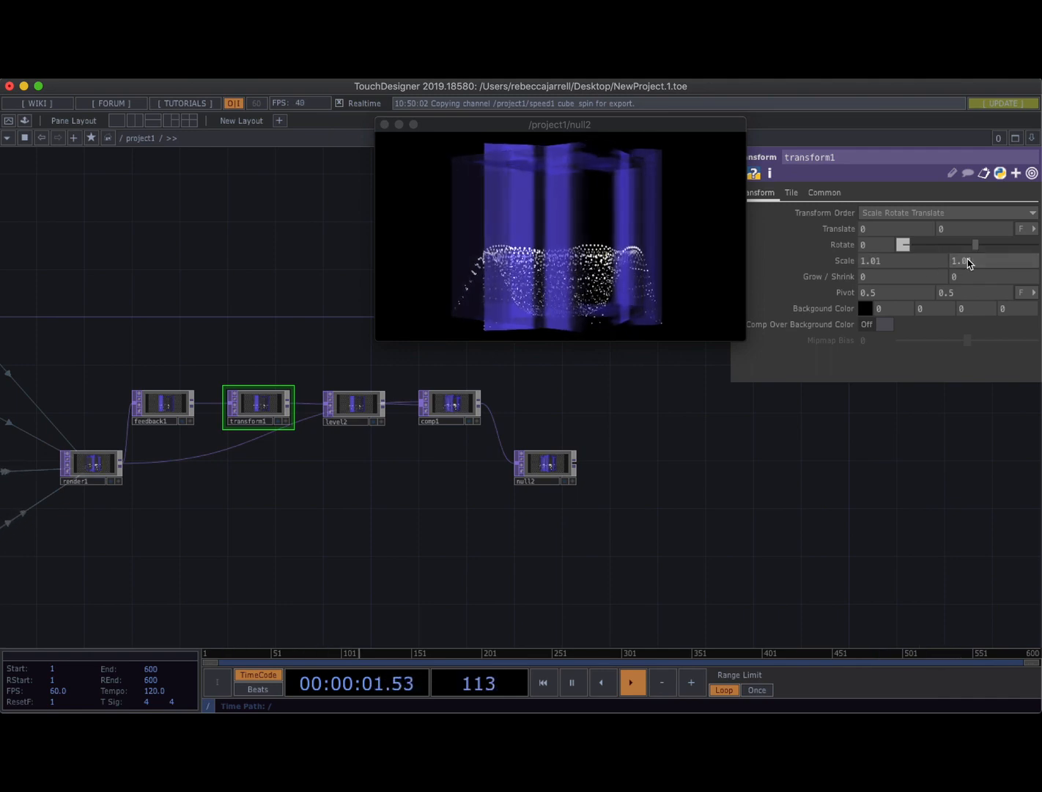
pyautogui.click(792, 192)
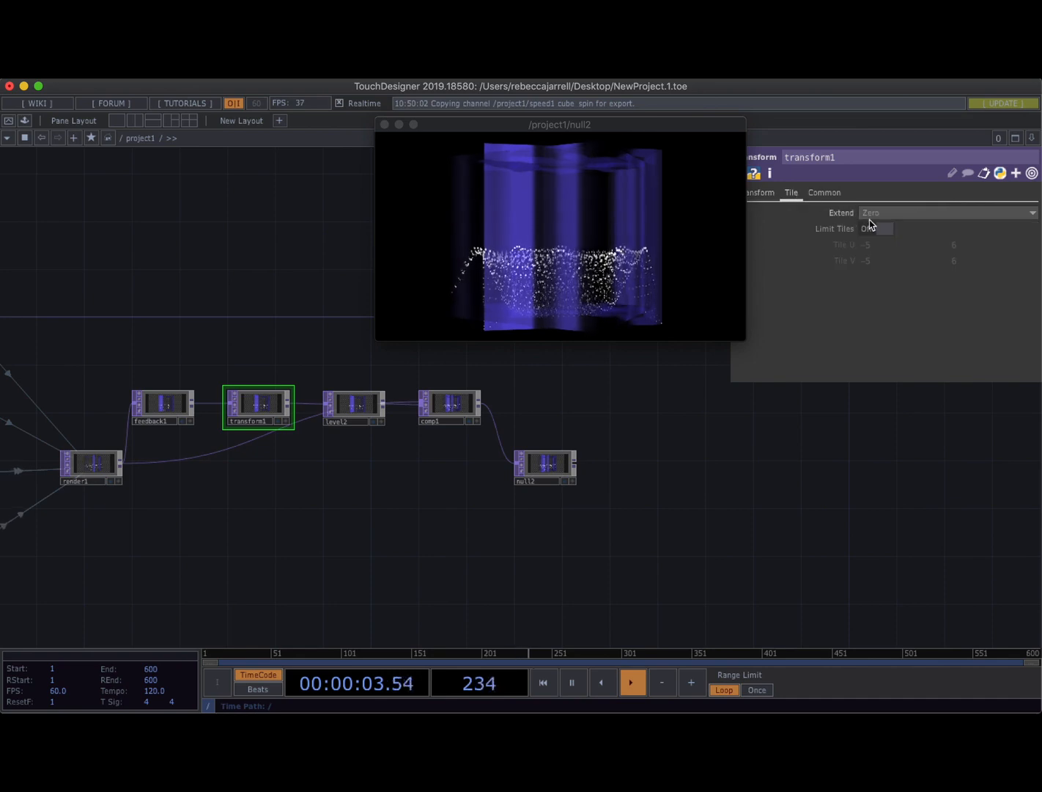
pyautogui.click(881, 213)
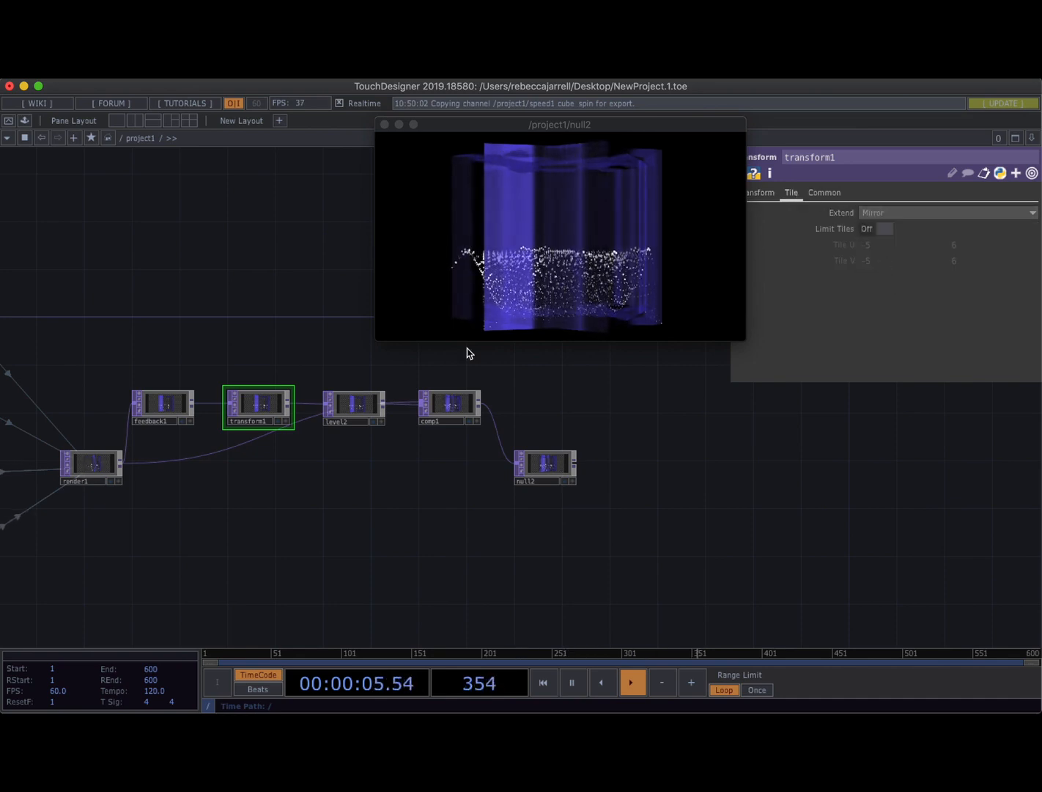
# Set the post Opacity of level2 to .7.
pyautogui.click(364, 407)
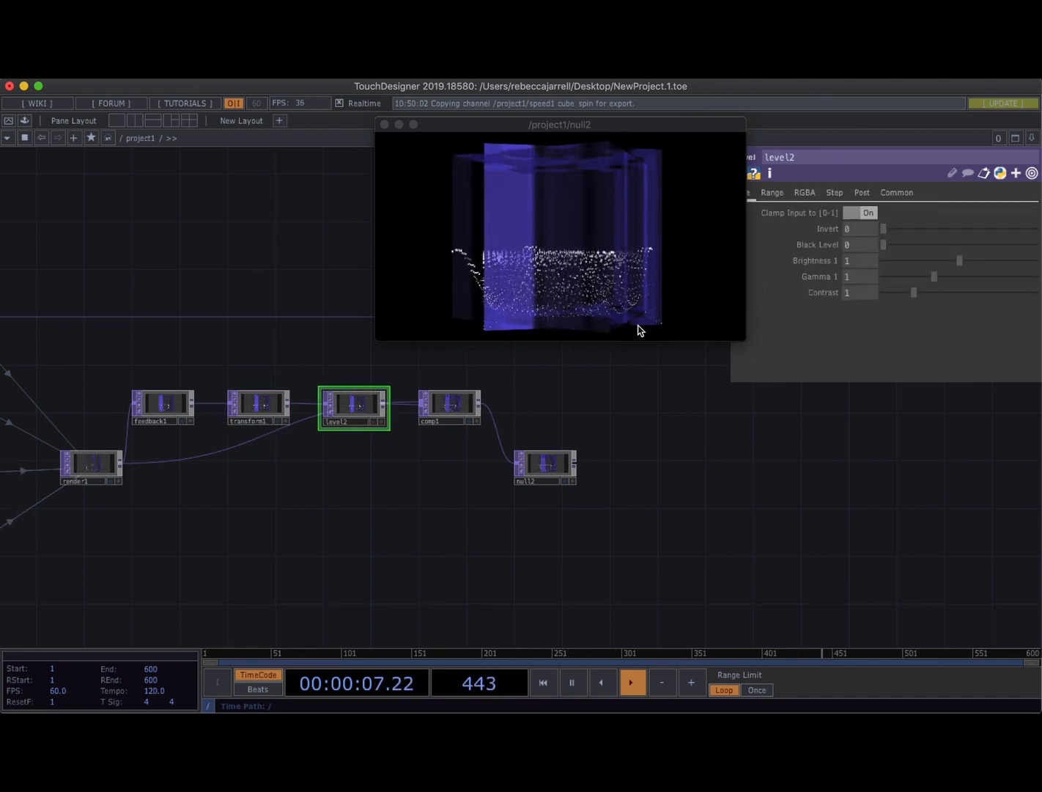
pyautogui.click(863, 193)
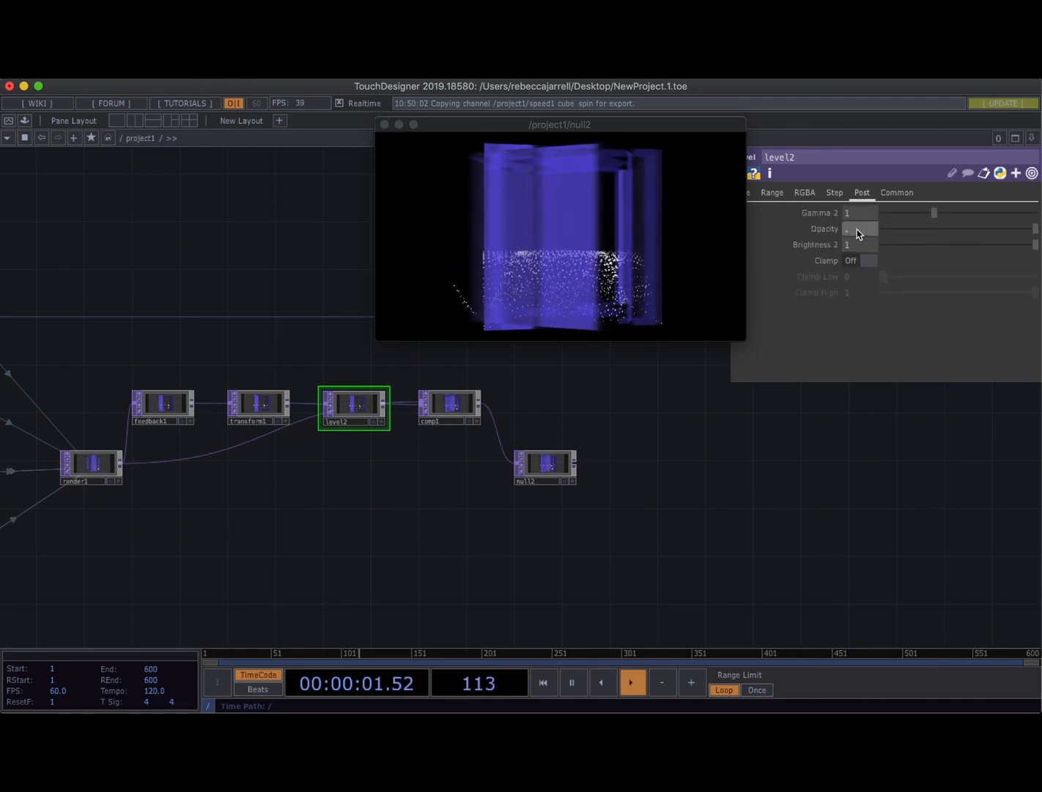
pyautogui.click(859, 229)
pyautogui.write('.7')
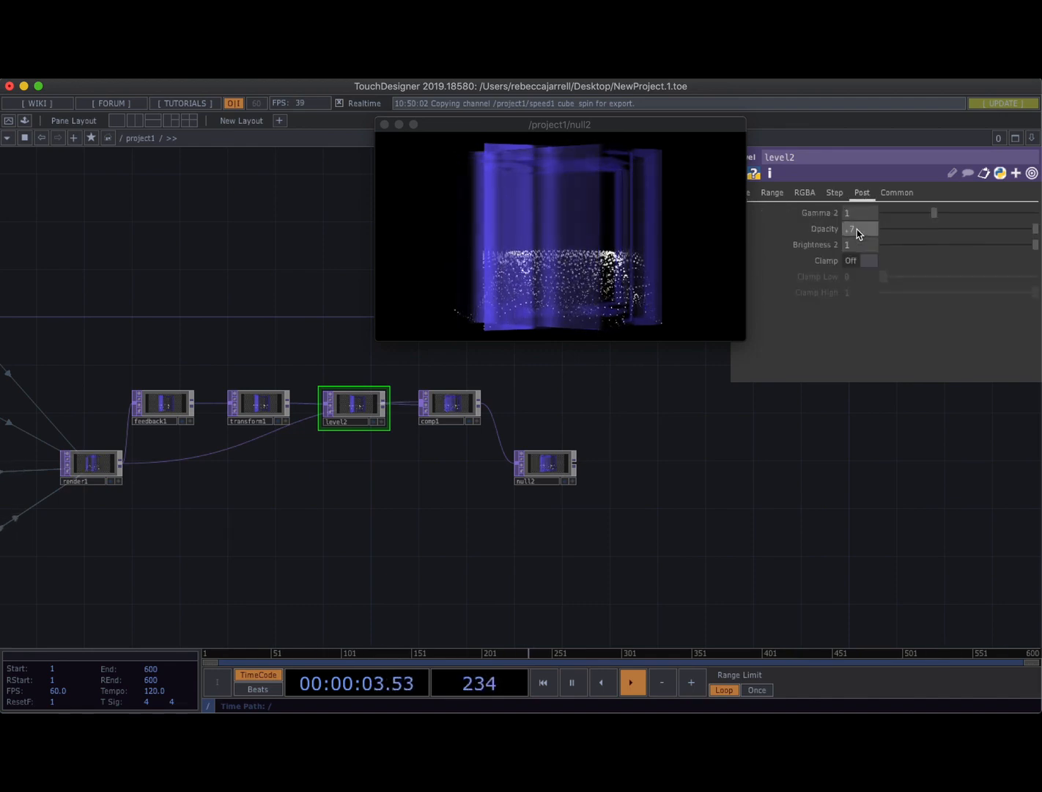
pyautogui.press('Return')
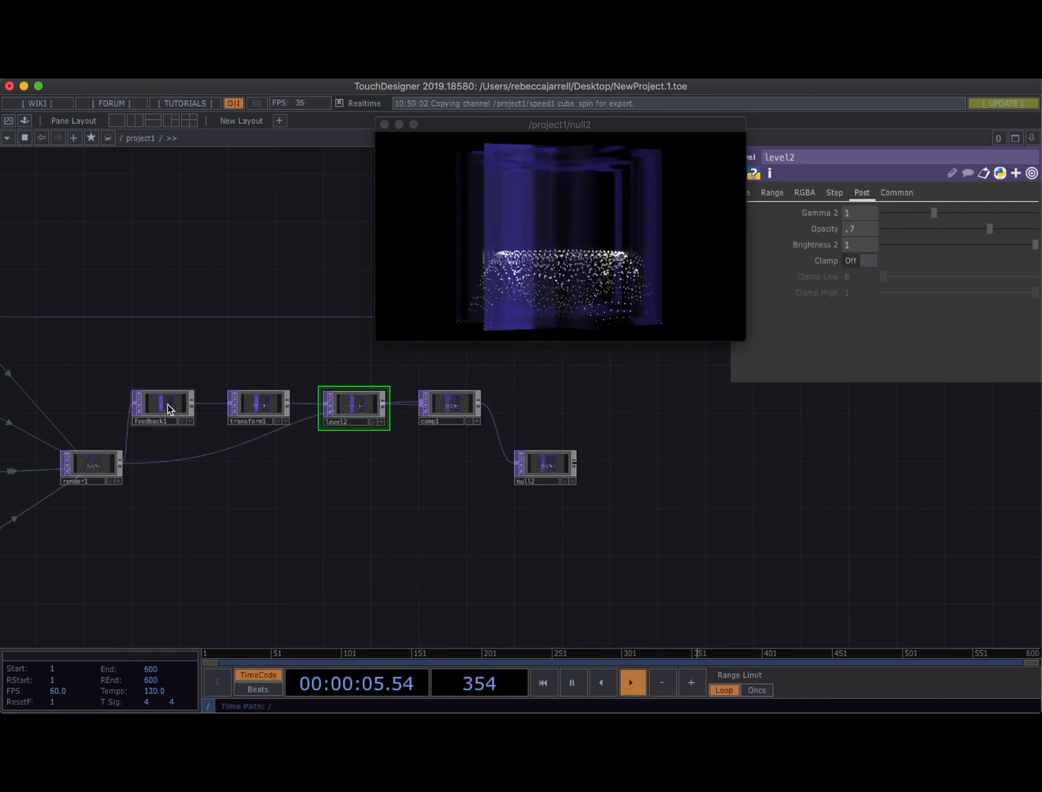
# Assign comp1 as feedback1's Target TOP, and enlarge and reposition the null2 viewer so the parameters are uncovered.
pyautogui.click(167, 409)
pyautogui.moveTo(481, 426); pyautogui.dragTo(854, 214)
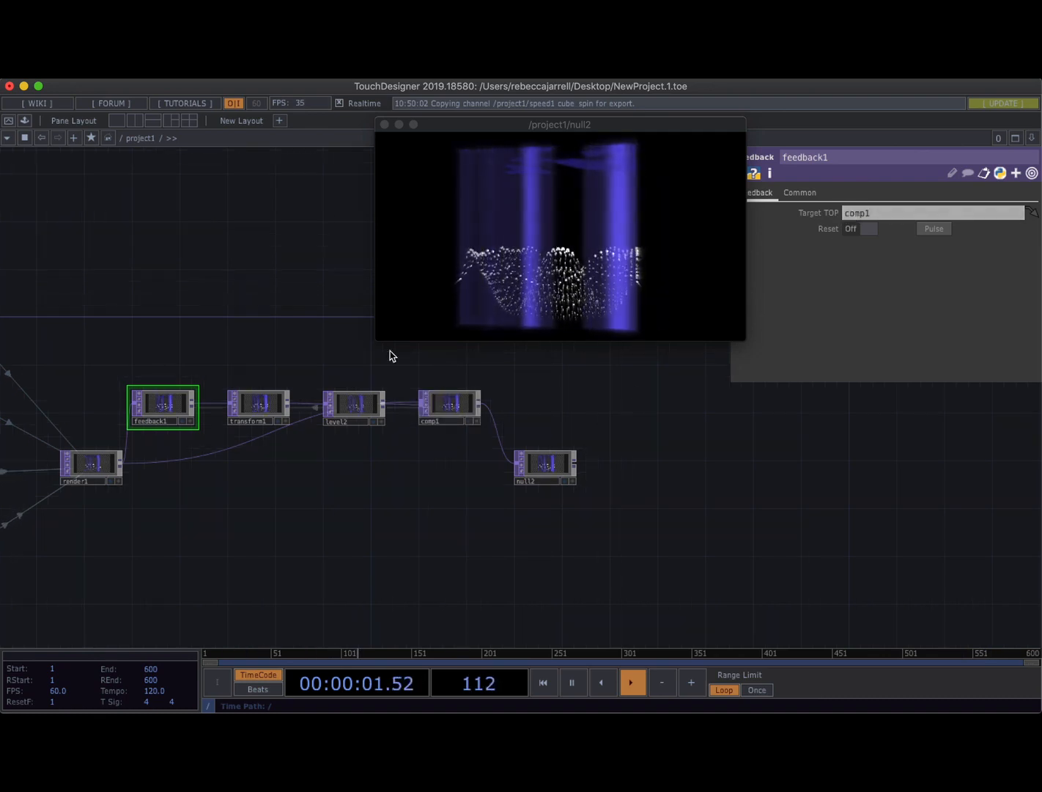
pyautogui.moveTo(378, 340); pyautogui.dragTo(313, 377)
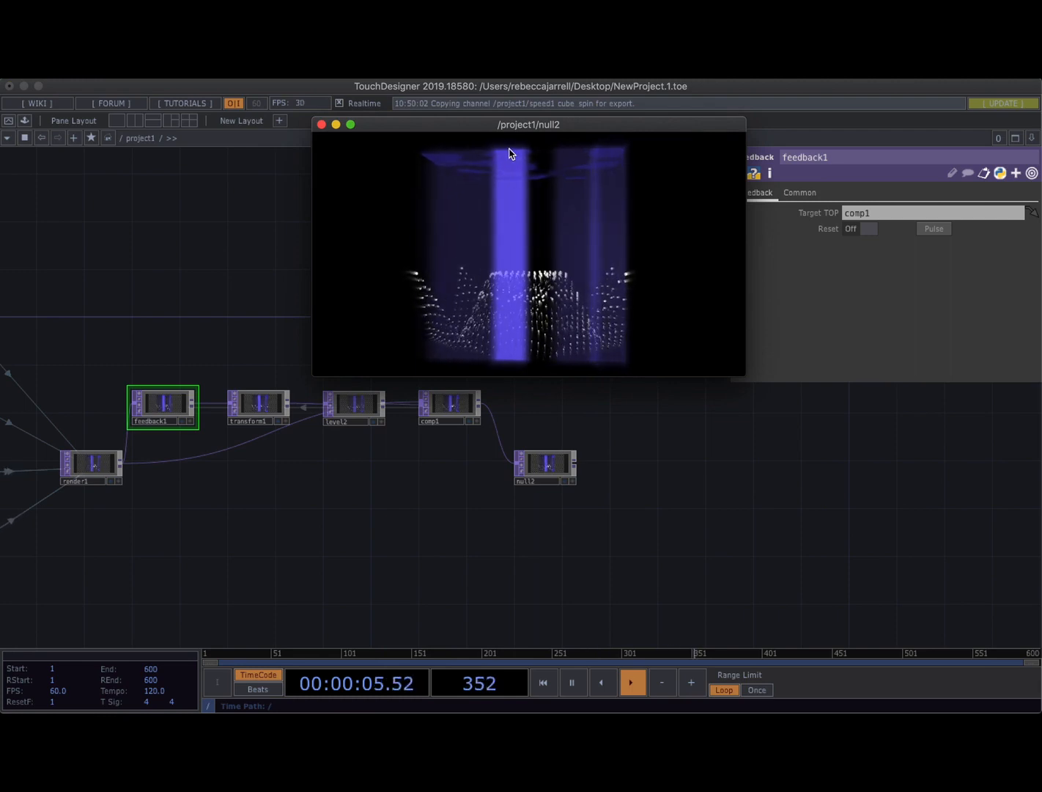
pyautogui.moveTo(517, 125); pyautogui.dragTo(495, 119)
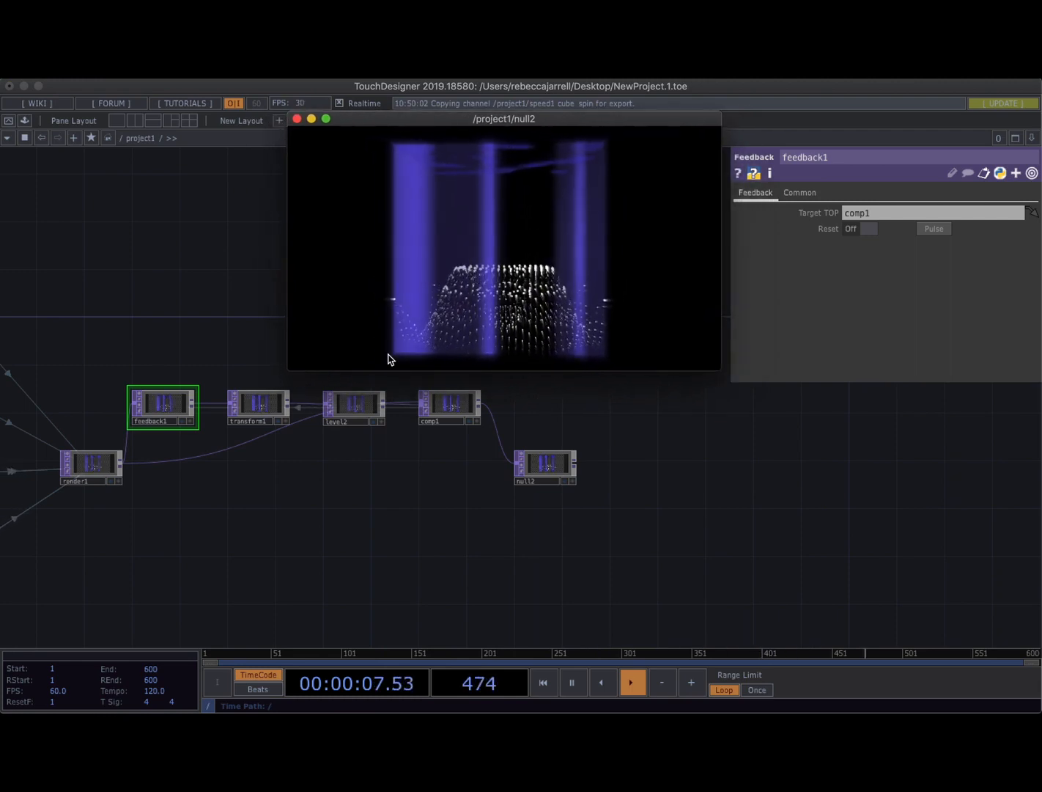
# Toggle the R channel in transform1's Channel Mask, and slightly enlarge the null2 viewer.
pyautogui.click(261, 403)
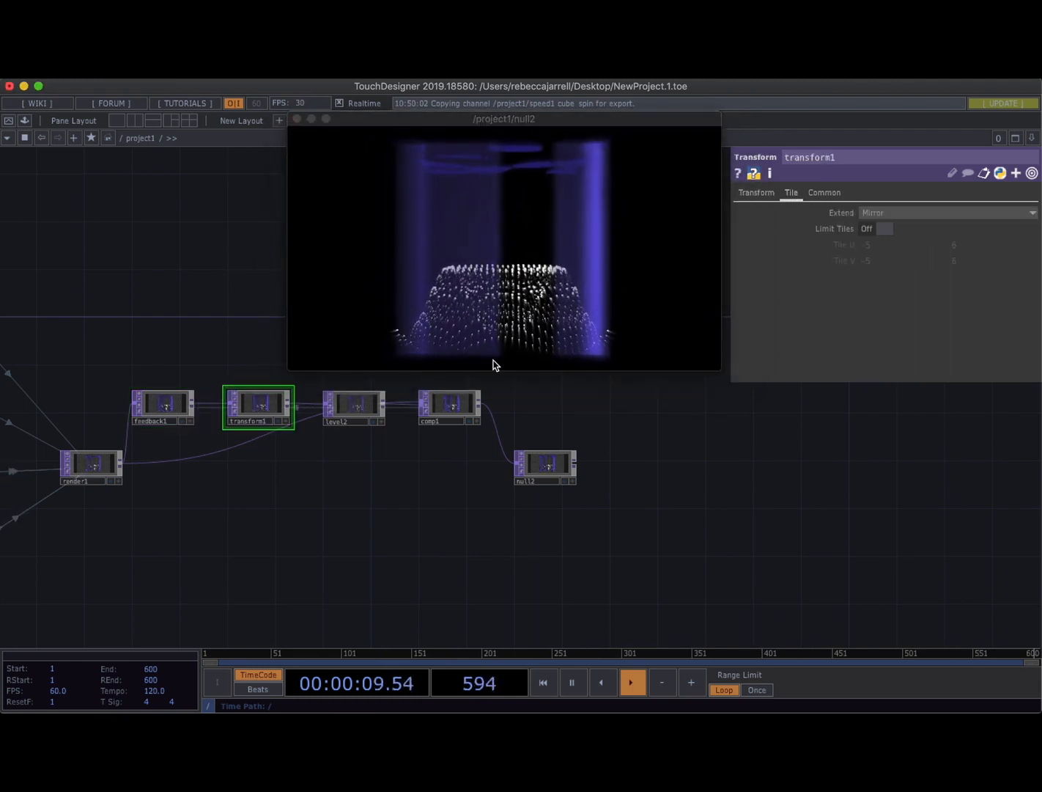
pyautogui.click(821, 194)
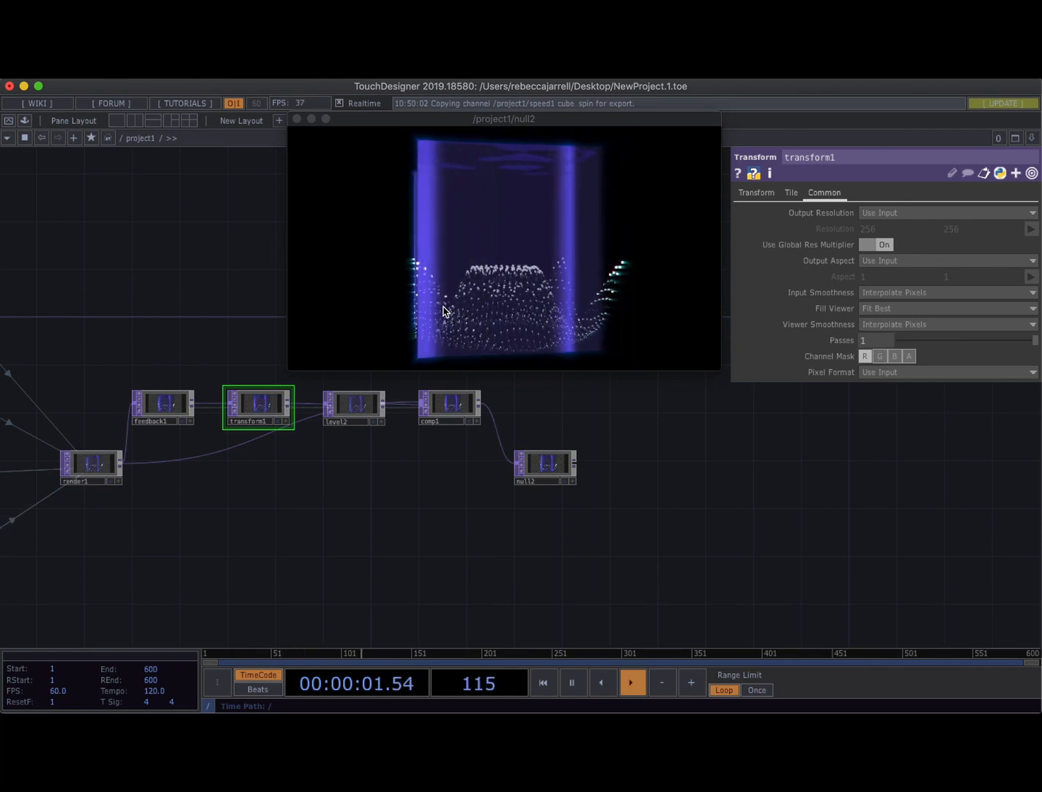
pyautogui.moveTo(290, 370)
pyautogui.mouseDown()
pyautogui.moveTo(222, 419)
pyautogui.moveTo(273, 375)
pyautogui.mouseUp()
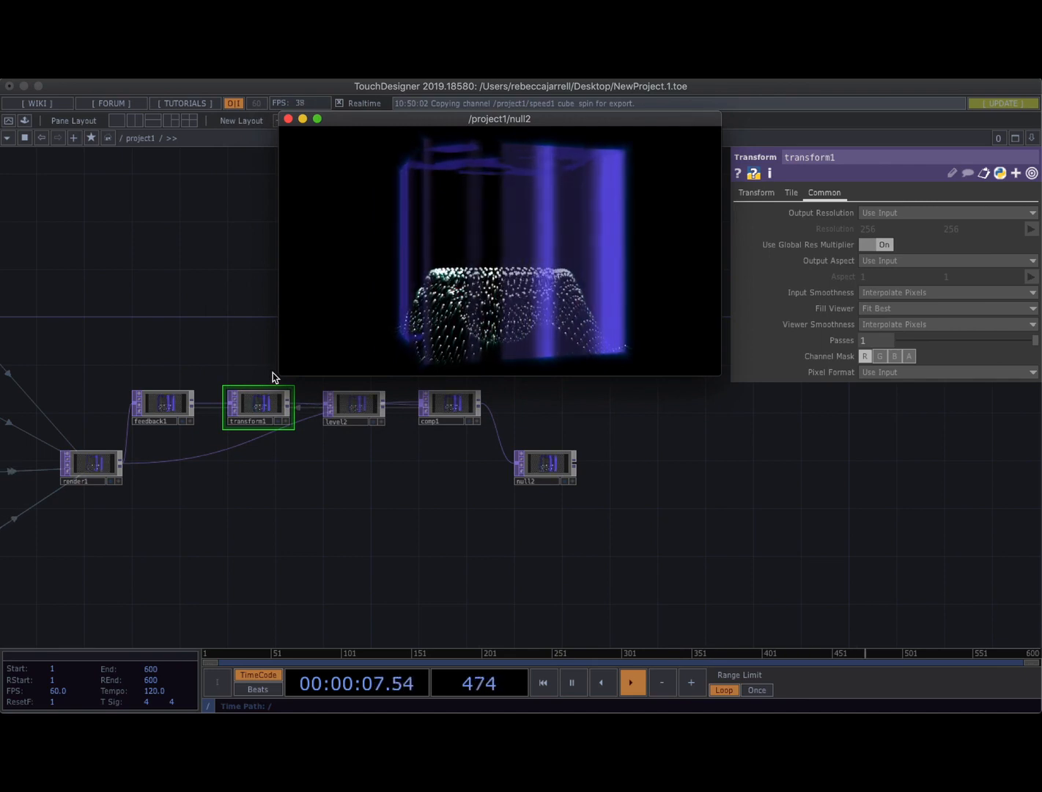
# Try the Glow operation on comp1 and switch it back to Over.
pyautogui.click(452, 408)
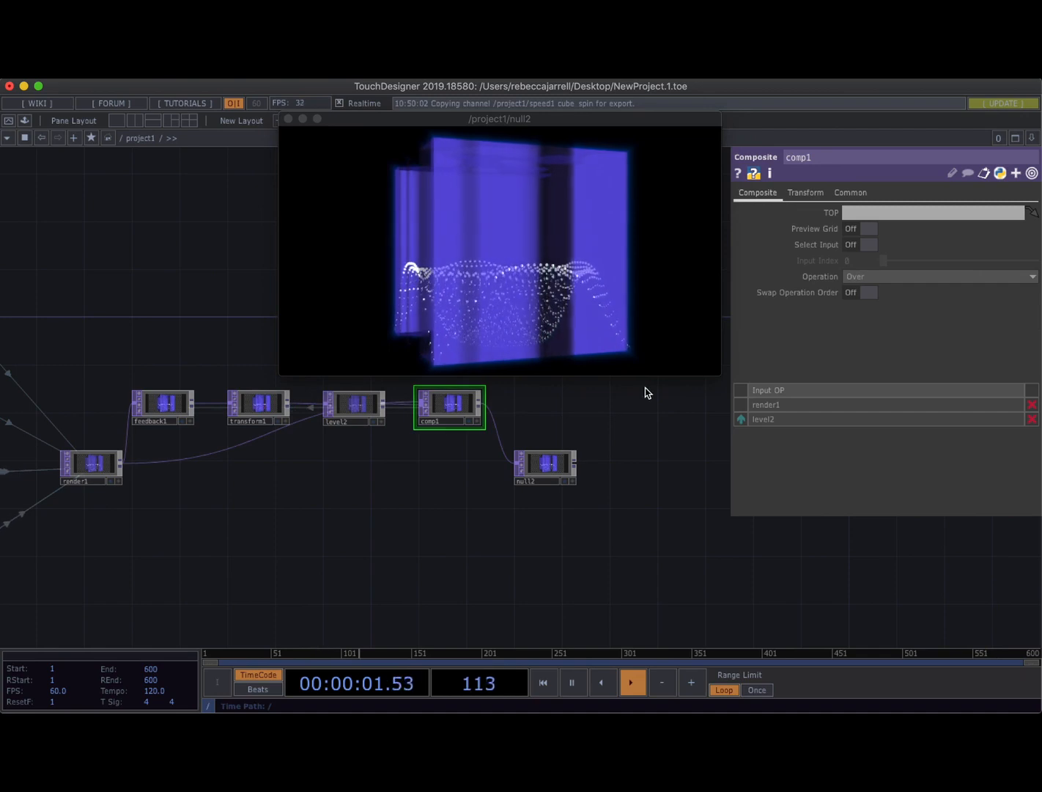
pyautogui.click(855, 279)
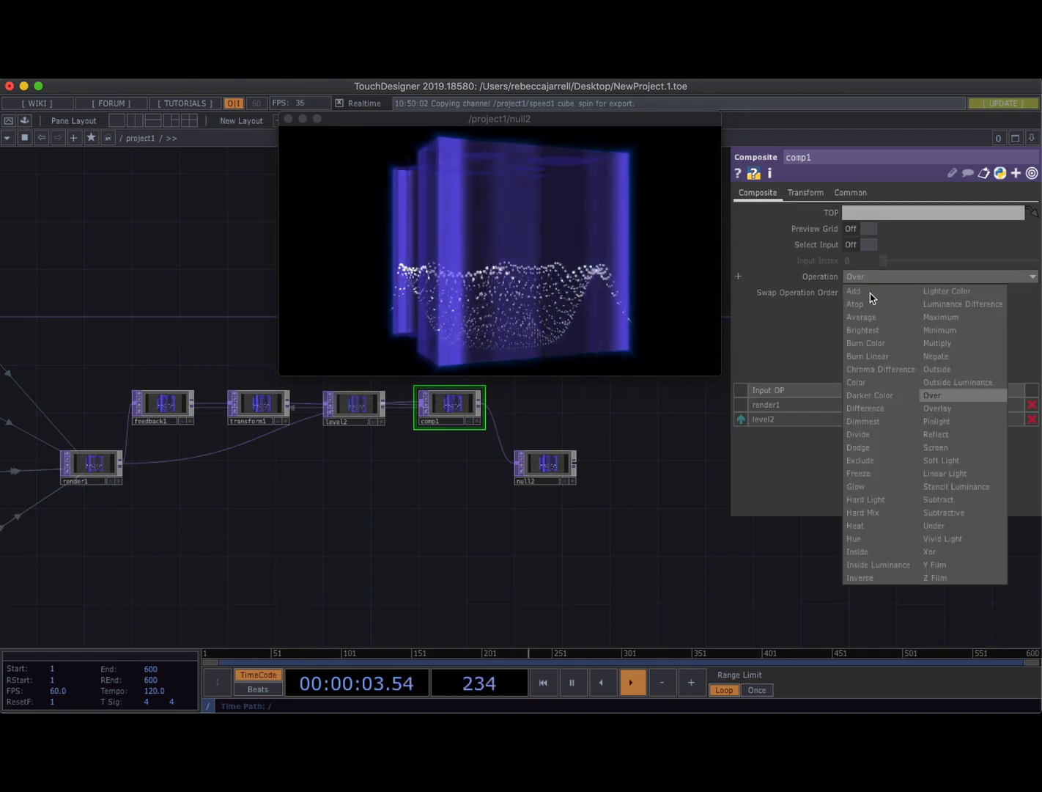
pyautogui.click(875, 487)
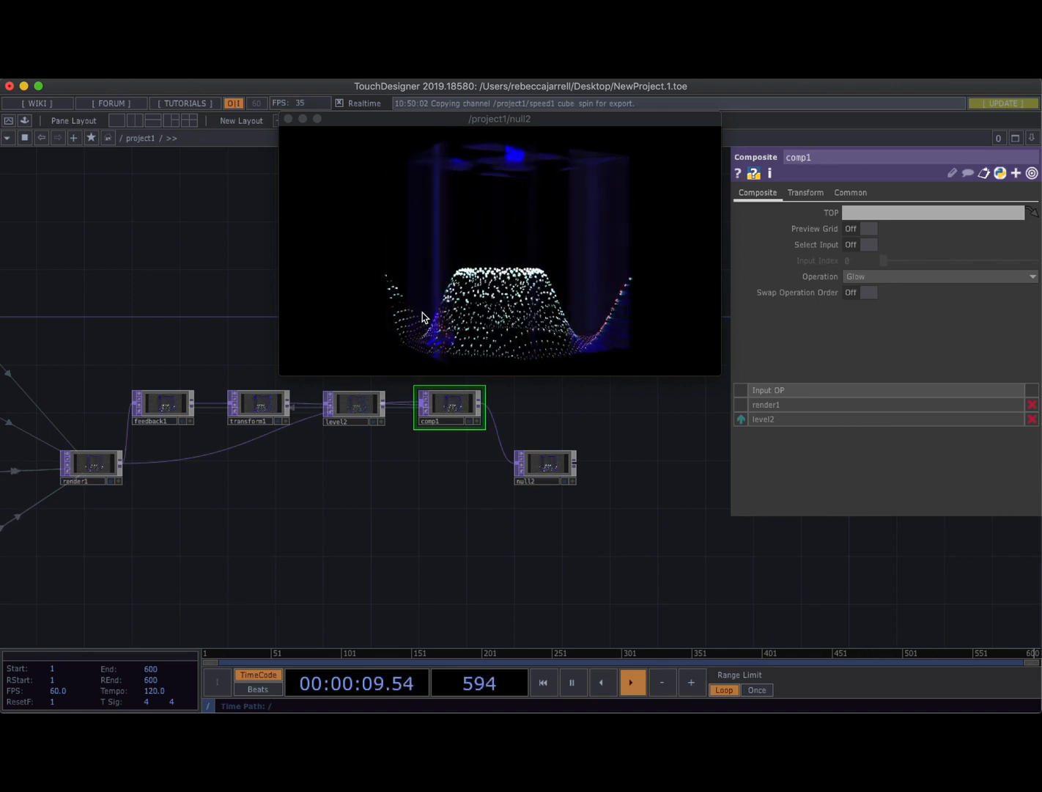
pyautogui.click(852, 277)
pyautogui.click(941, 397)
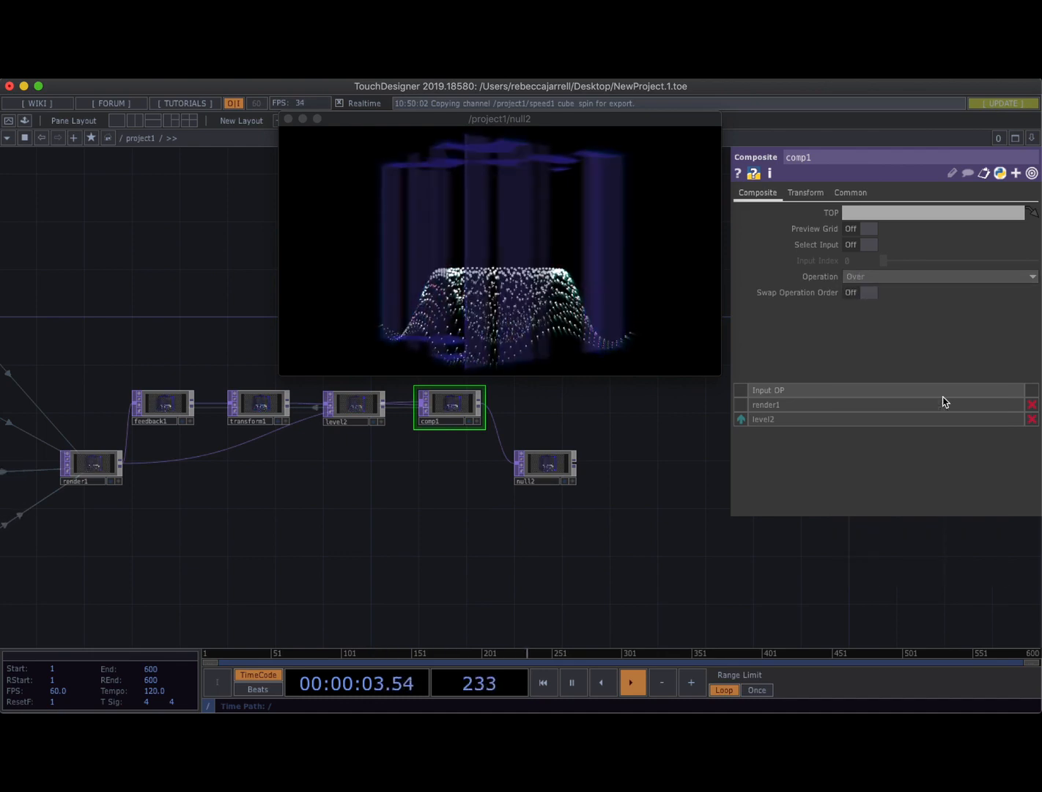
# Enlarge the null2 viewer a little more and move it higher, clear of the operator network.
pyautogui.moveTo(281, 374)
pyautogui.mouseDown()
pyautogui.moveTo(235, 402)
pyautogui.moveTo(264, 365)
pyautogui.moveTo(277, 378)
pyautogui.mouseUp()
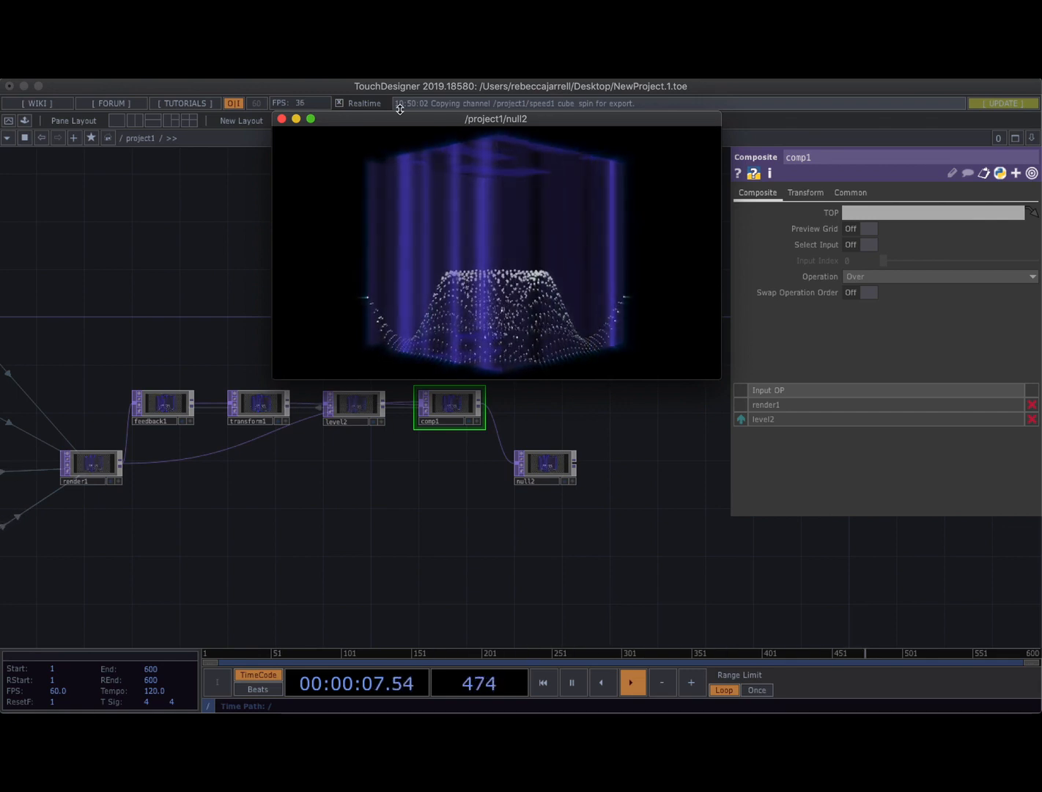
pyautogui.moveTo(425, 125); pyautogui.dragTo(397, 103)
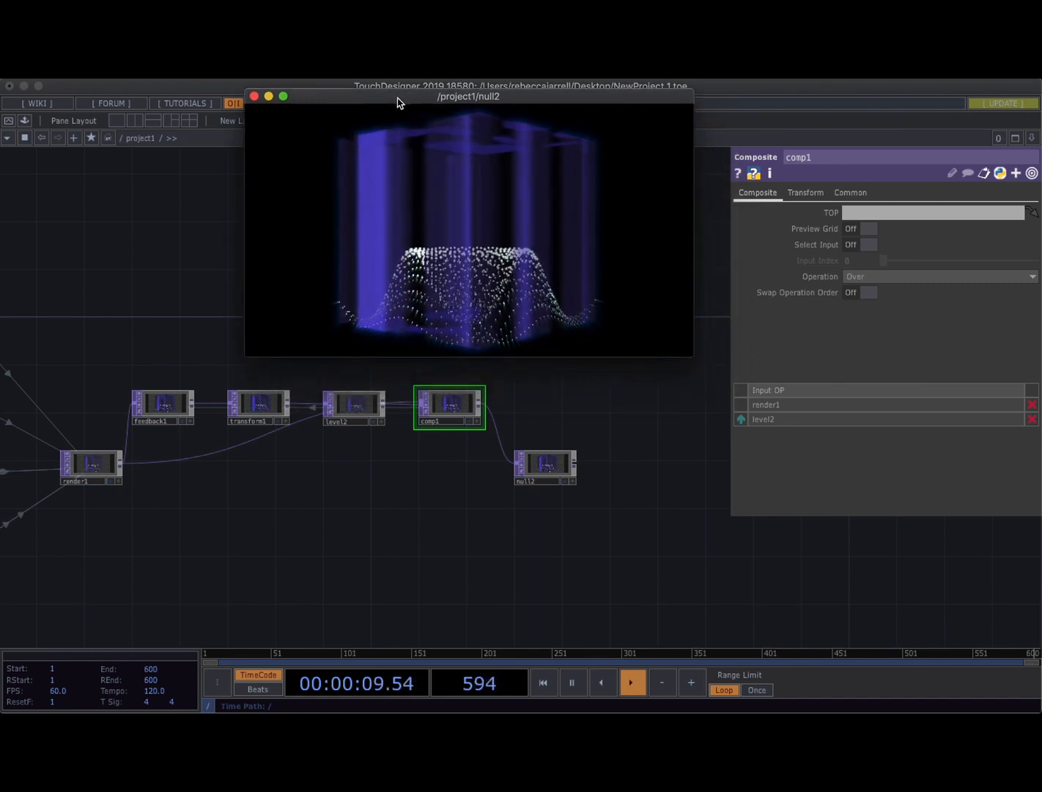